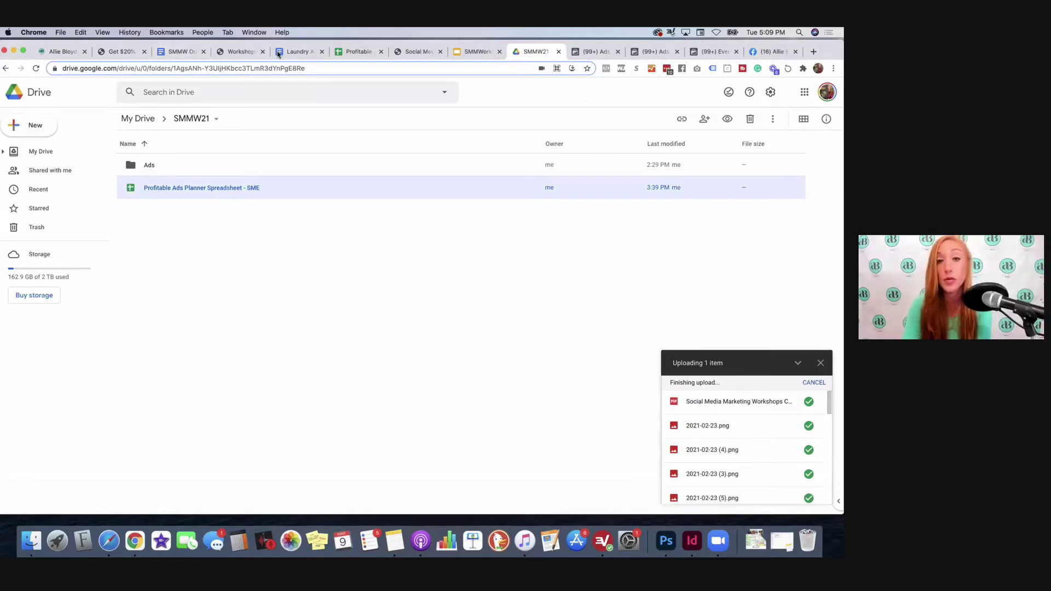
Step: Move from the Laundry doc and Ads Manager tabs to the workshop worksheet PDF
{"action": "left_click_drag", "start_coordinate": [277, 49], "coordinate": [566, 53]}
{"action": "left_click", "coordinate": [589, 52]}
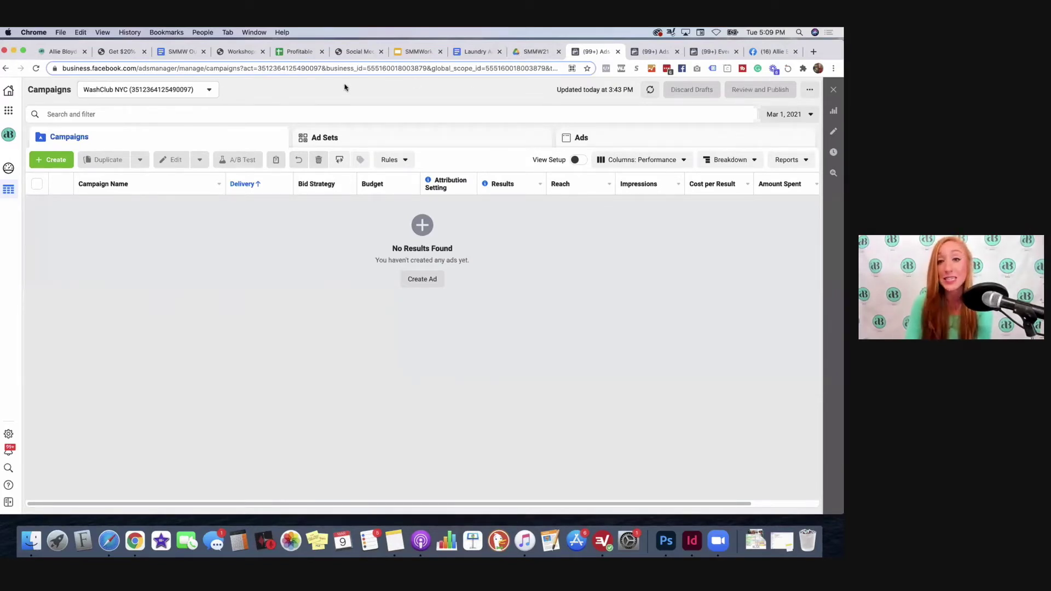
{"action": "left_click", "coordinate": [241, 51]}
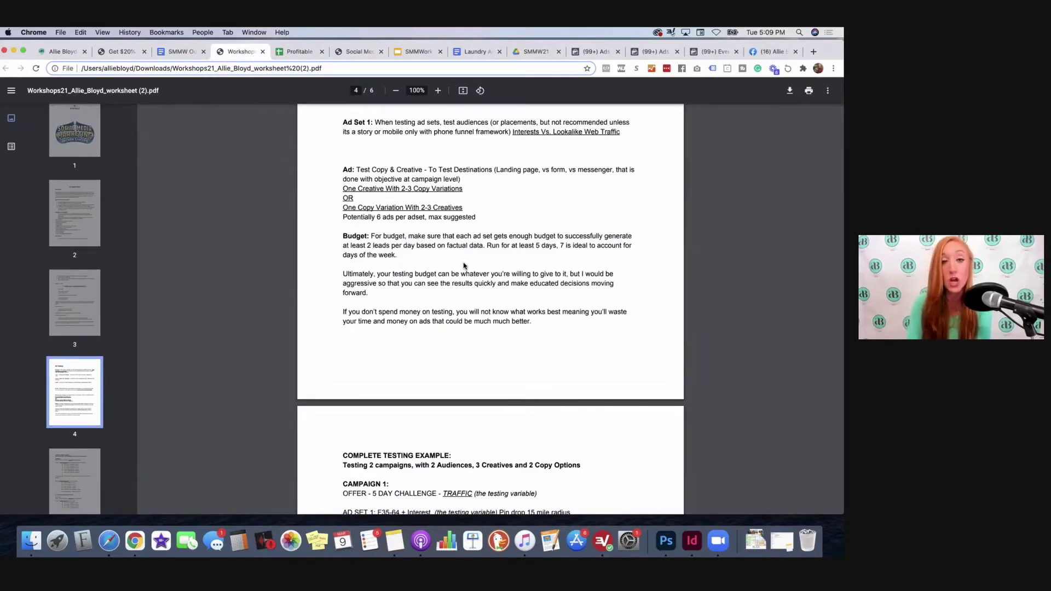
{"action": "scroll", "coordinate": [464, 266], "scroll_direction": "up", "scroll_amount": 2}
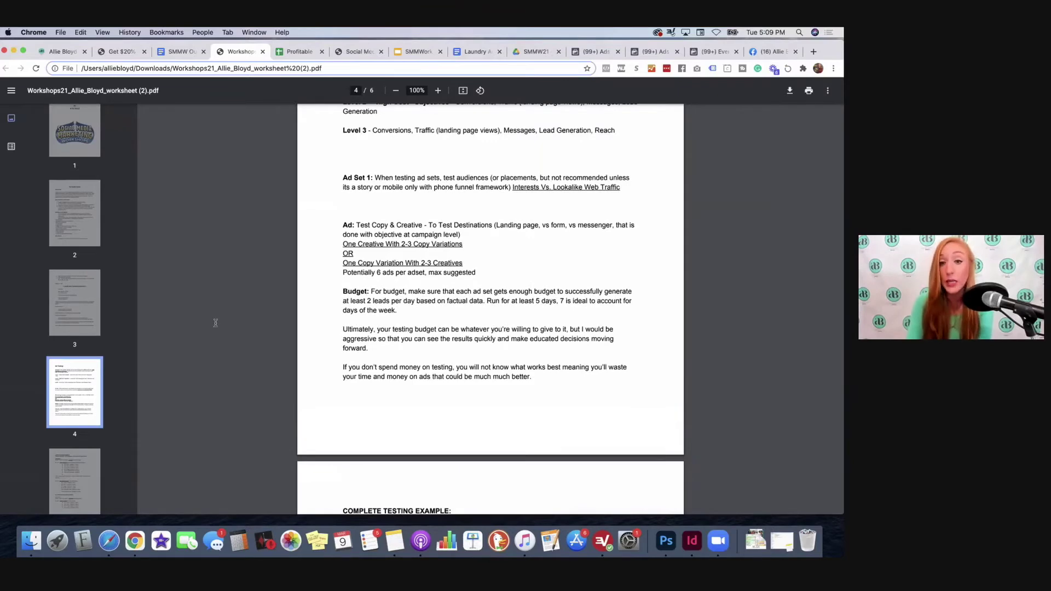
{"action": "scroll", "coordinate": [216, 323], "scroll_direction": "up", "scroll_amount": 5}
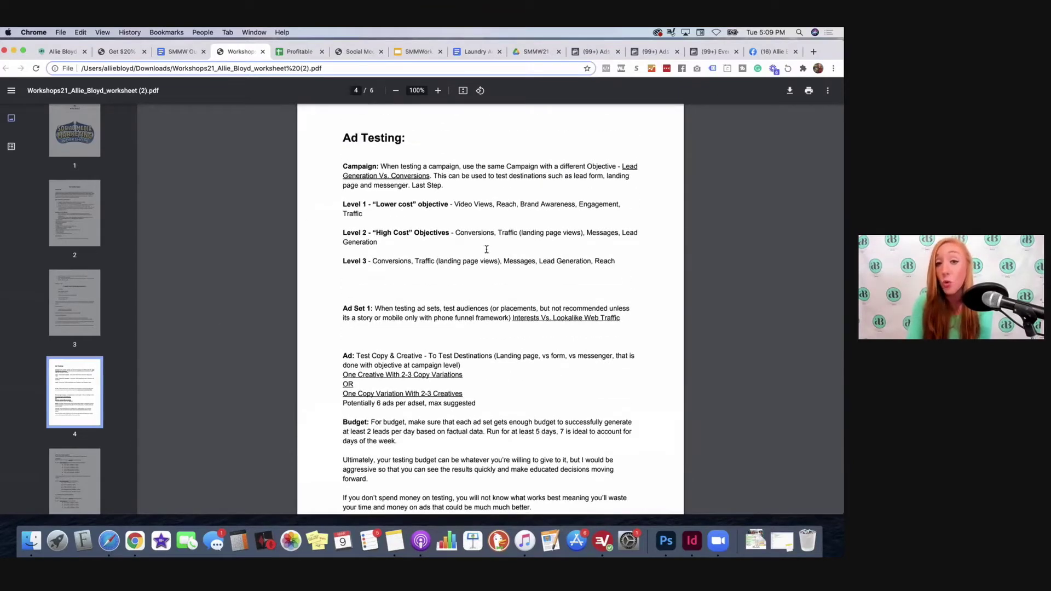
{"action": "scroll", "coordinate": [401, 230], "scroll_direction": "up", "scroll_amount": 1}
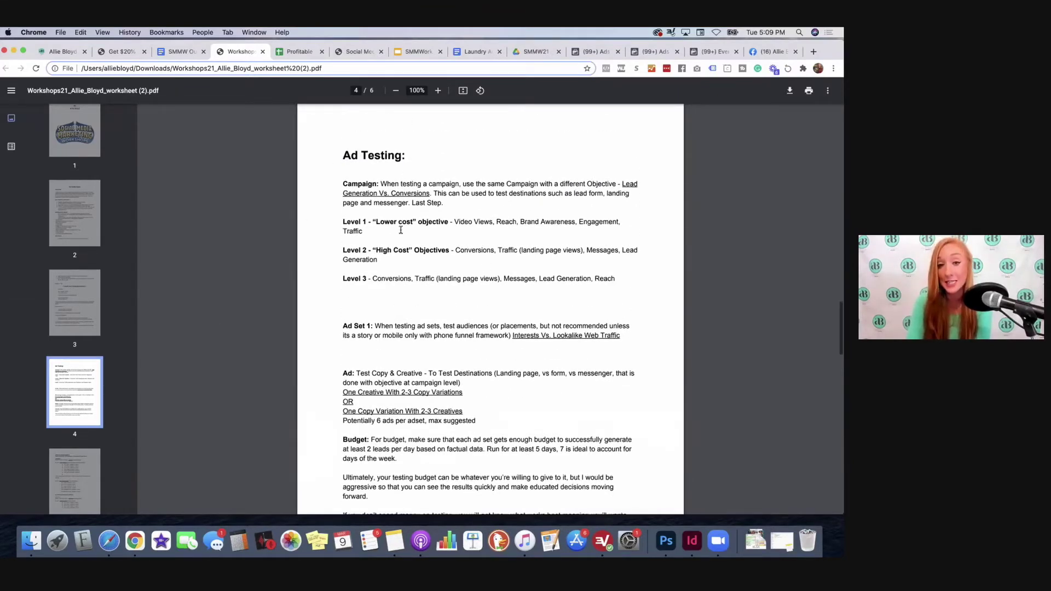
{"action": "scroll", "coordinate": [401, 230], "scroll_direction": "up", "scroll_amount": 15}
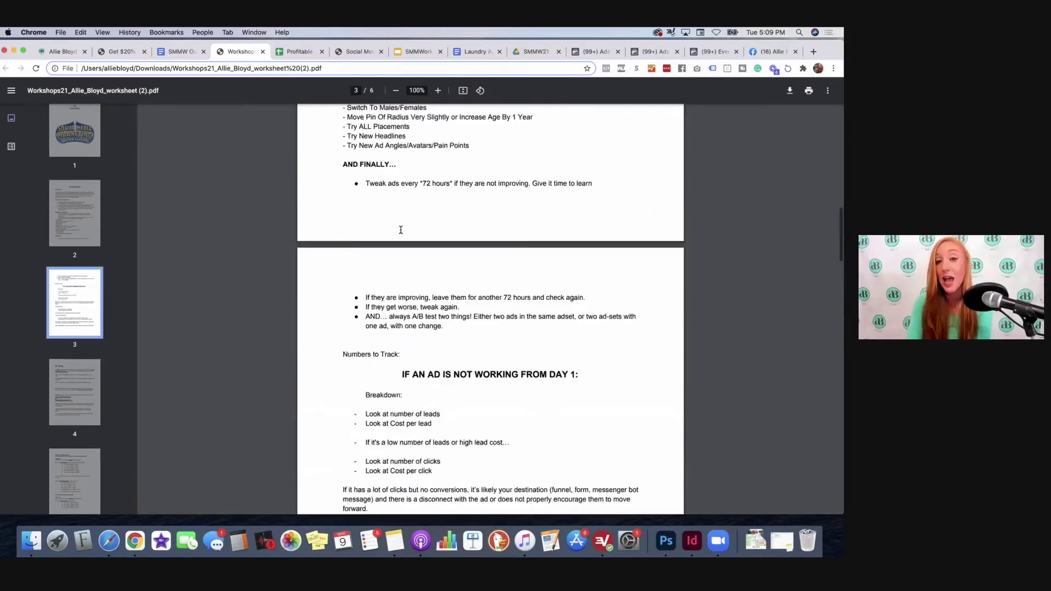
{"action": "scroll", "coordinate": [401, 230], "scroll_direction": "up", "scroll_amount": 20}
{"action": "scroll", "coordinate": [401, 233], "scroll_direction": "down", "scroll_amount": 10}
{"action": "scroll", "coordinate": [401, 233], "scroll_direction": "down", "scroll_amount": 20}
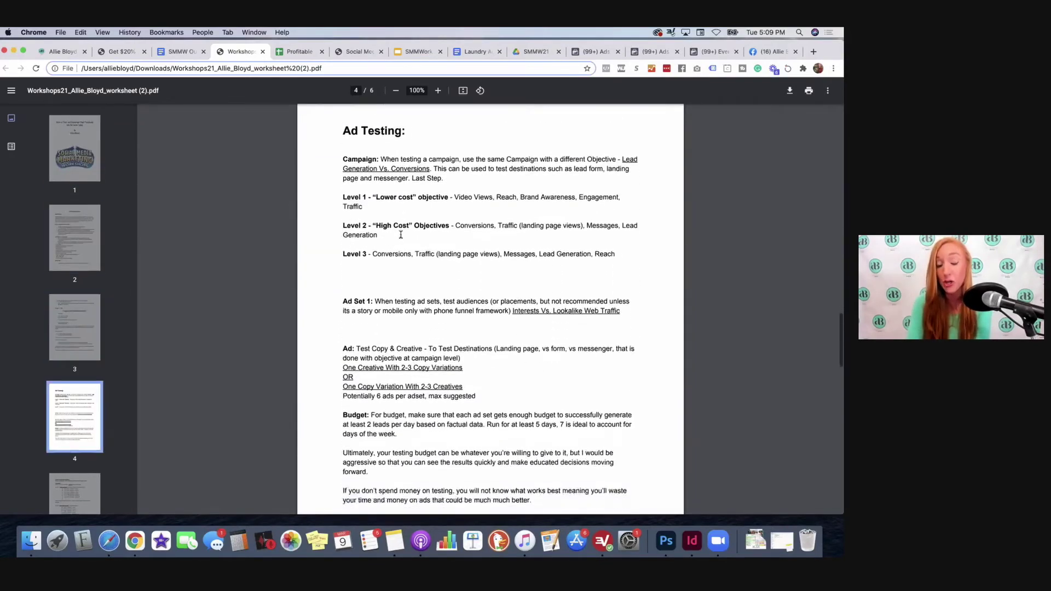
{"action": "scroll", "coordinate": [438, 349], "scroll_direction": "down", "scroll_amount": 1}
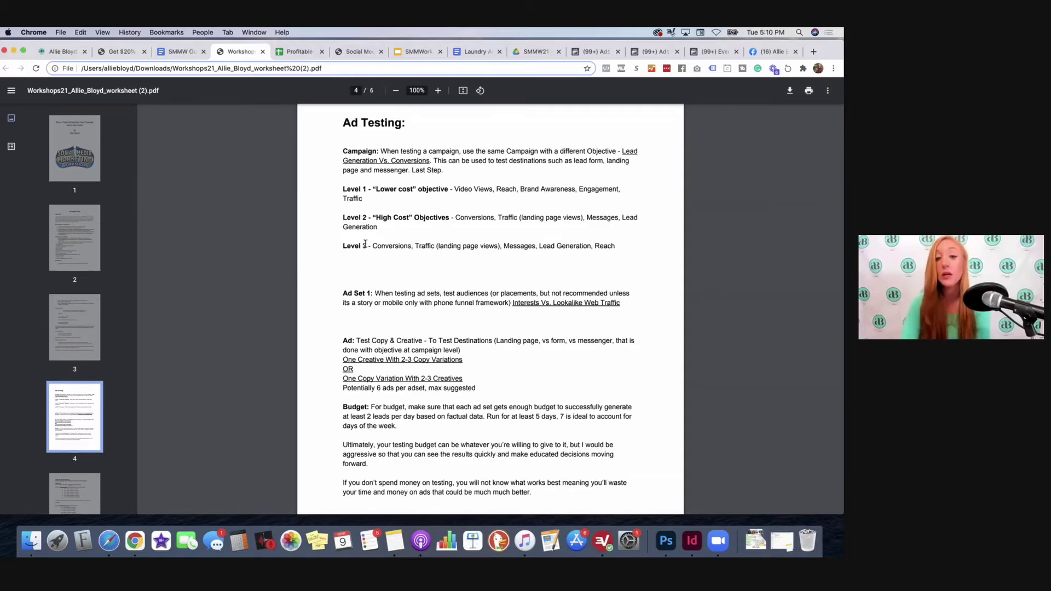
{"action": "scroll", "coordinate": [365, 245], "scroll_direction": "down", "scroll_amount": 6}
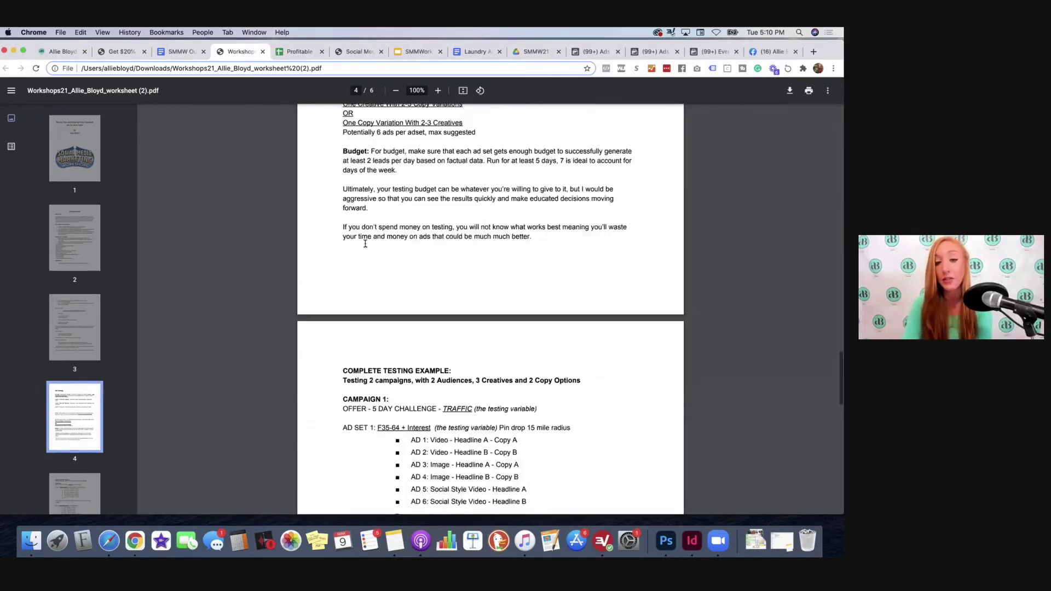
{"action": "scroll", "coordinate": [414, 225], "scroll_direction": "down", "scroll_amount": 1}
{"action": "scroll", "coordinate": [464, 278], "scroll_direction": "down", "scroll_amount": 2}
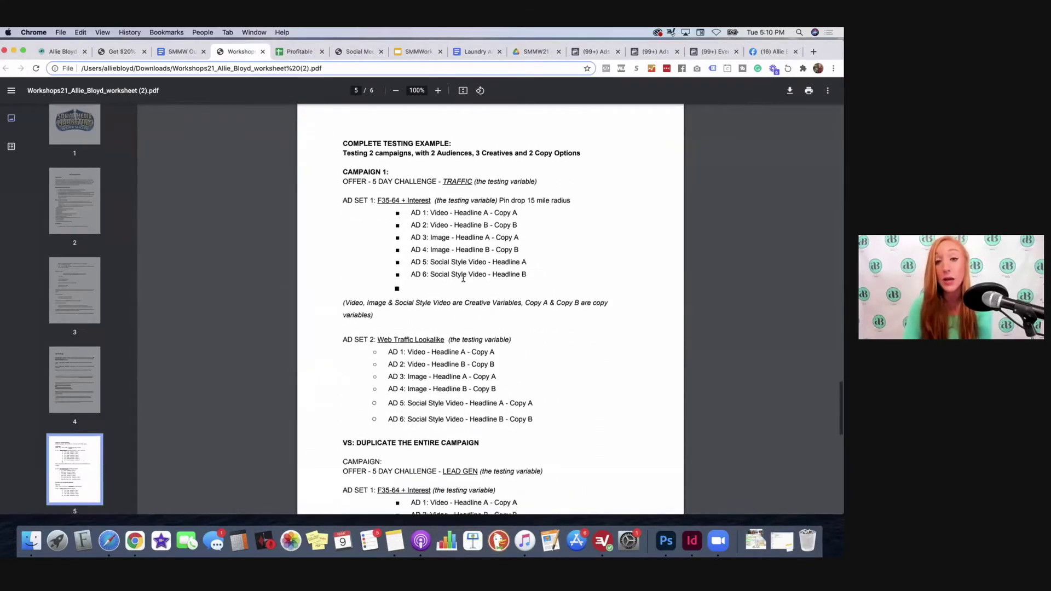
{"action": "scroll", "coordinate": [463, 278], "scroll_direction": "down", "scroll_amount": 6}
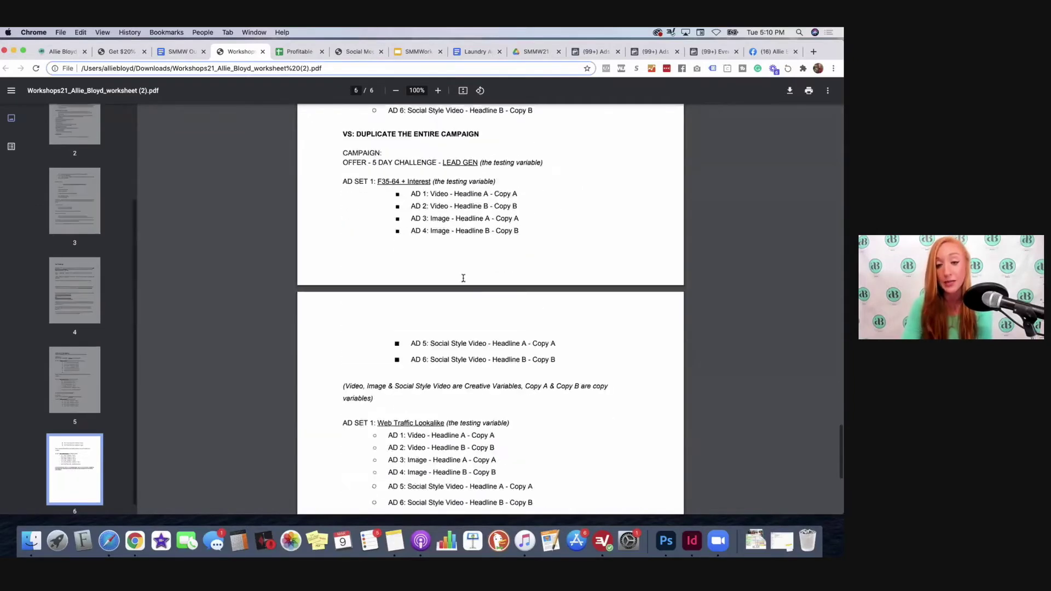
{"action": "scroll", "coordinate": [463, 278], "scroll_direction": "down", "scroll_amount": 3}
{"action": "scroll", "coordinate": [463, 278], "scroll_direction": "up", "scroll_amount": 8}
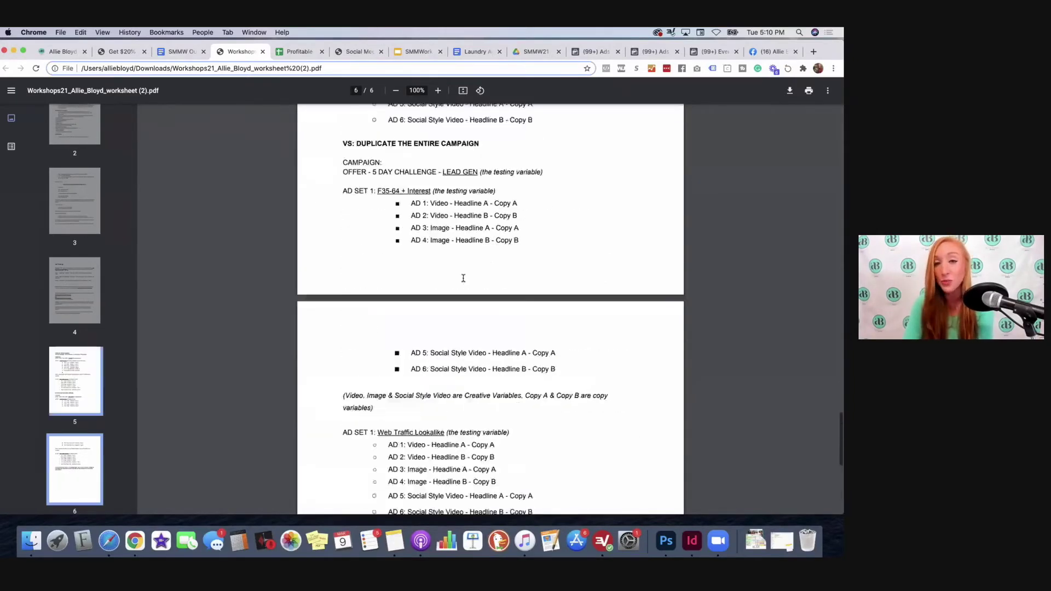
{"action": "scroll", "coordinate": [464, 278], "scroll_direction": "up", "scroll_amount": 8}
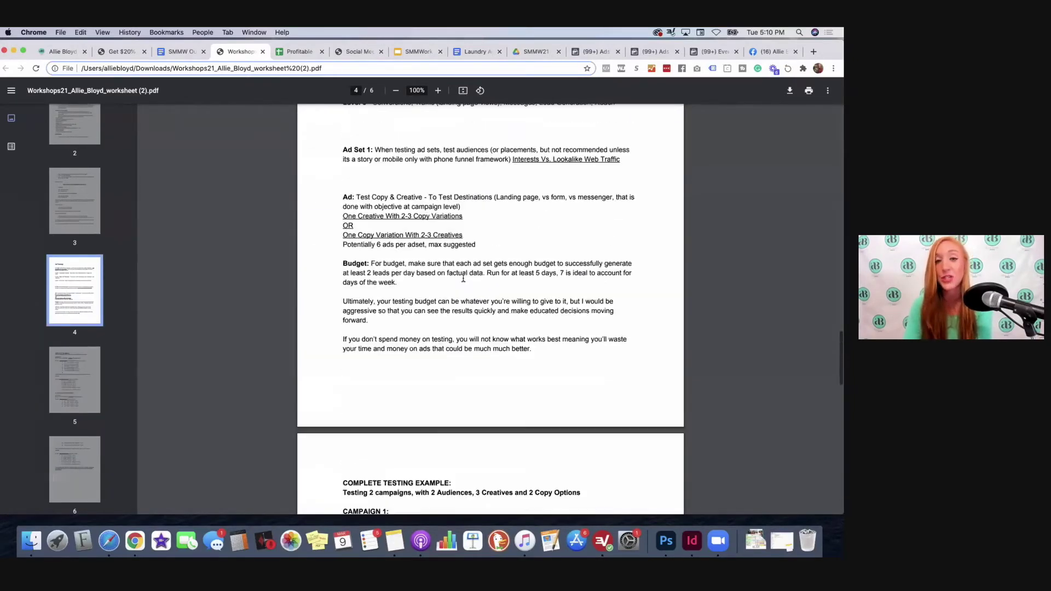
{"action": "scroll", "coordinate": [464, 278], "scroll_direction": "up", "scroll_amount": 2}
{"action": "scroll", "coordinate": [460, 165], "scroll_direction": "down", "scroll_amount": 1}
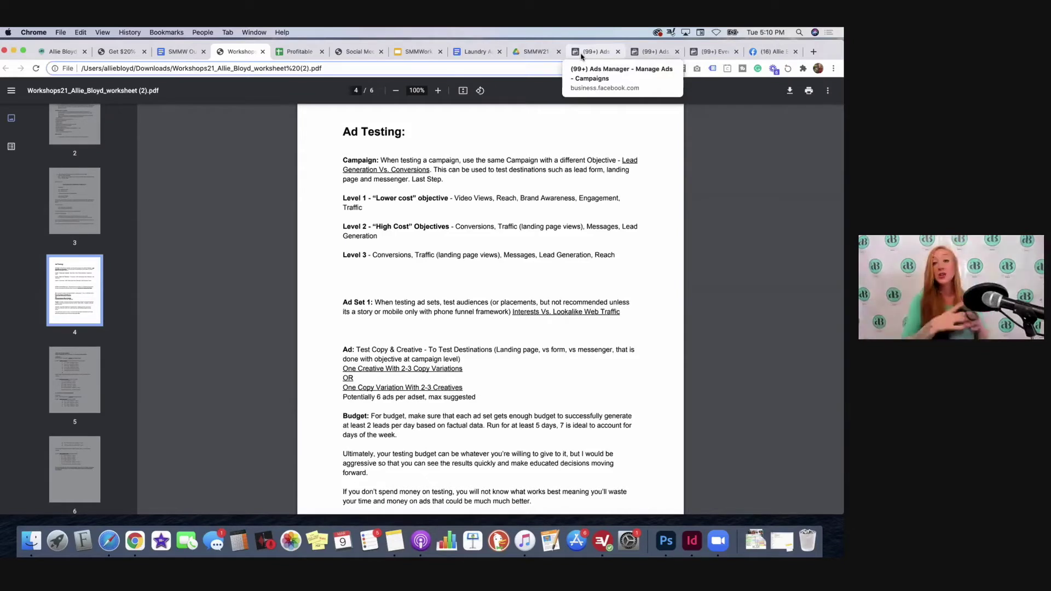
Step: From the Ads Manager campaigns page, start a new campaign with the Video views objective
{"action": "left_click", "coordinate": [582, 53]}
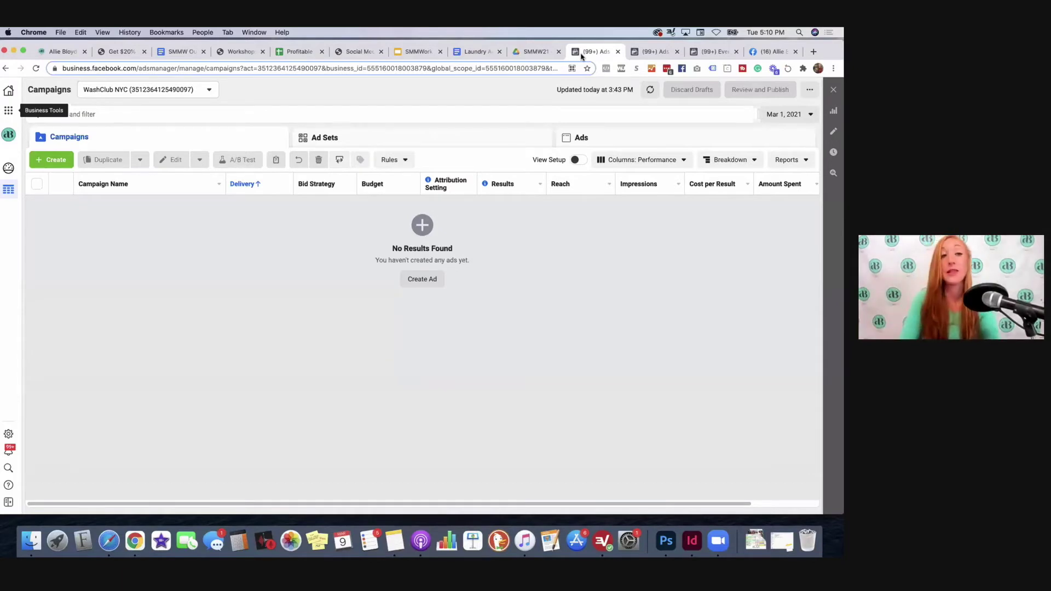
{"action": "left_click", "coordinate": [34, 156]}
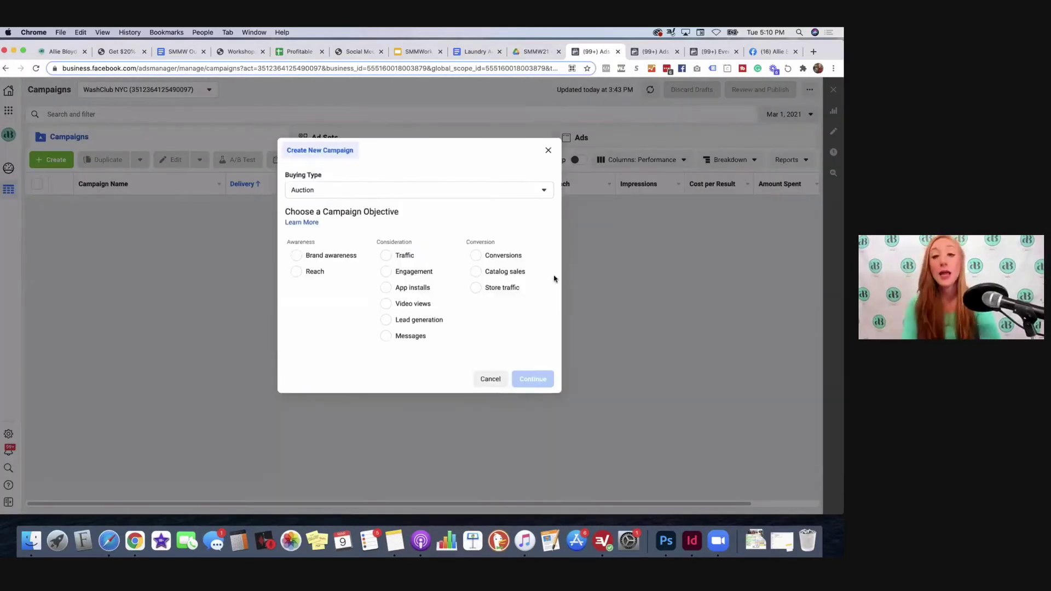
{"action": "left_click", "coordinate": [400, 310]}
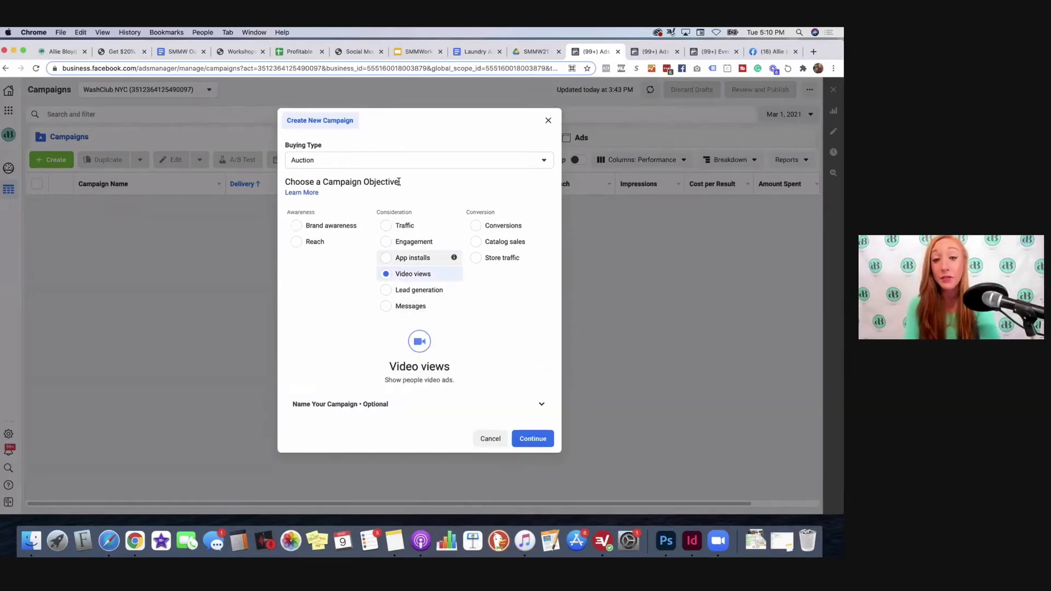
Step: Expand Name Your Campaign, dismiss the suggested names, and place the cursor in the campaign name field
{"action": "left_click", "coordinate": [392, 403]}
{"action": "left_click", "coordinate": [392, 432]}
{"action": "scroll", "coordinate": [394, 433], "scroll_direction": "down", "scroll_amount": 3}
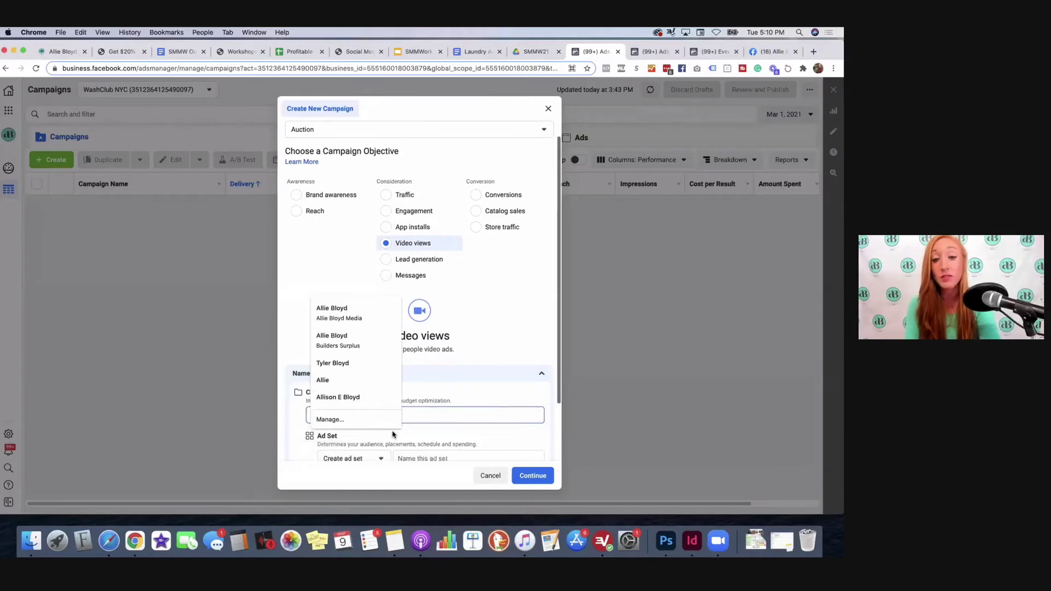
{"action": "left_click", "coordinate": [472, 333]}
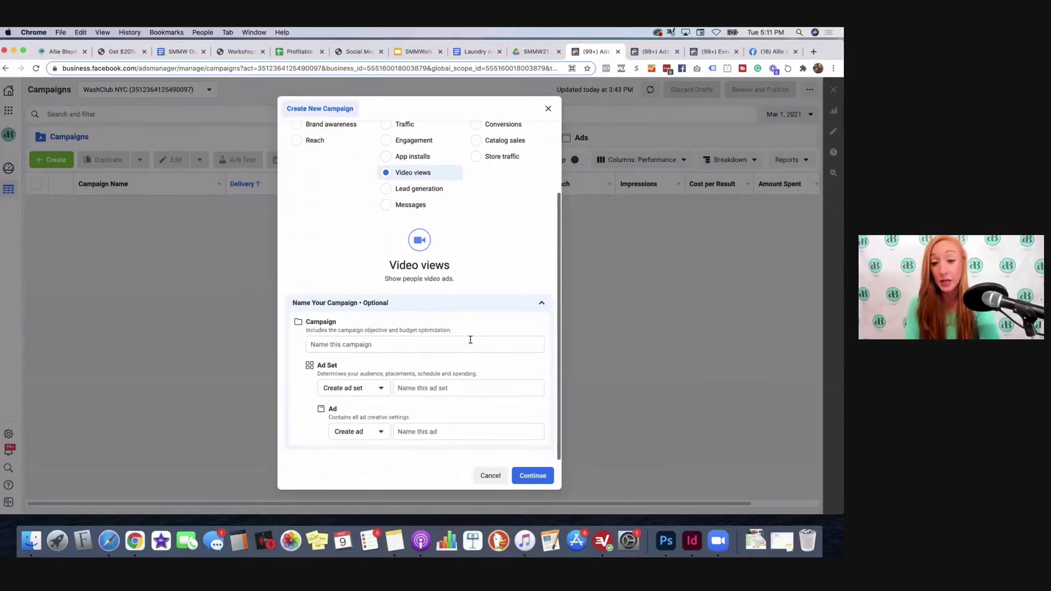
{"action": "left_click", "coordinate": [470, 342]}
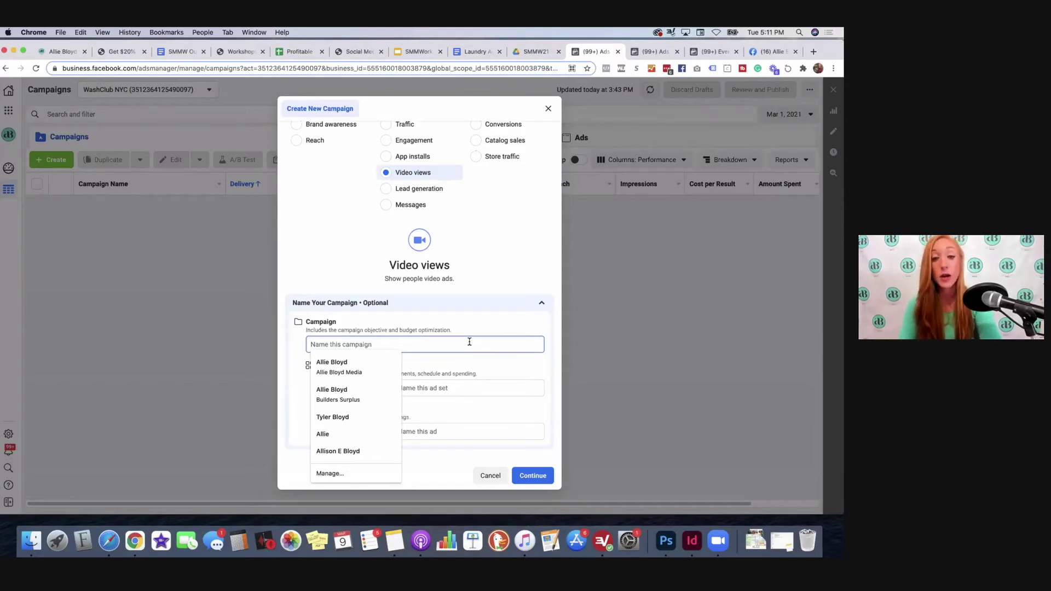
Step: Name the campaign 'Level 1 - Video Views - Laundry'
{"action": "type", "text": "Level "}
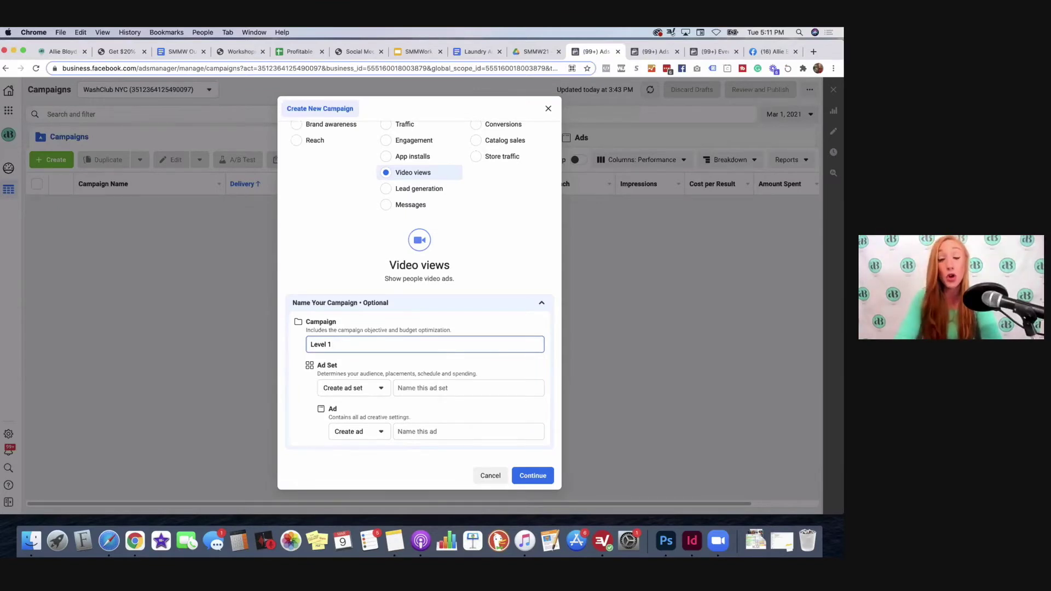
{"action": "type", "text": "1"}
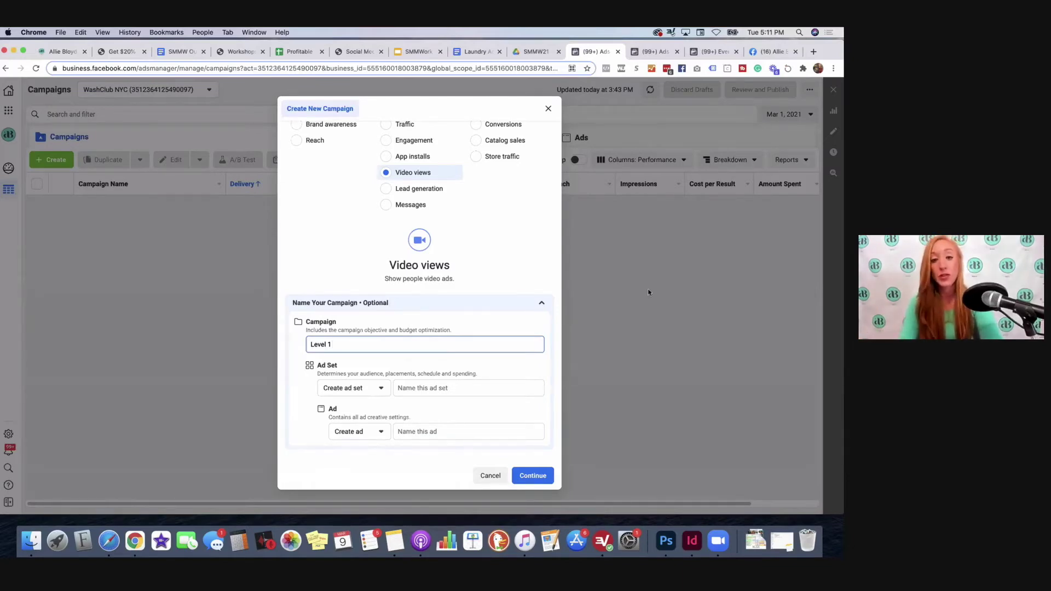
{"action": "type", "text": "deo Views -"}
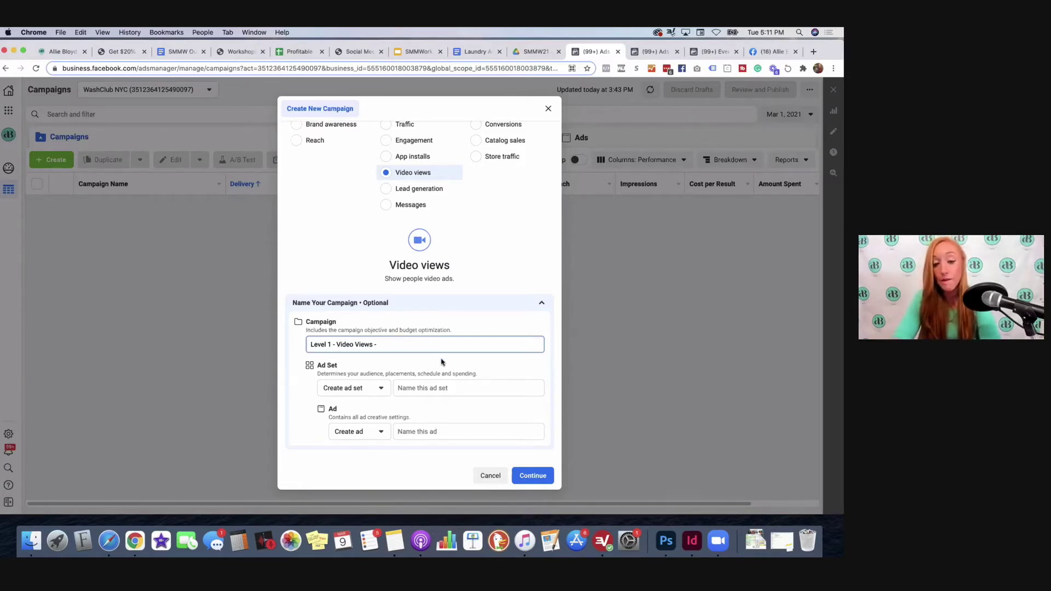
{"action": "type", "text": "aundry"}
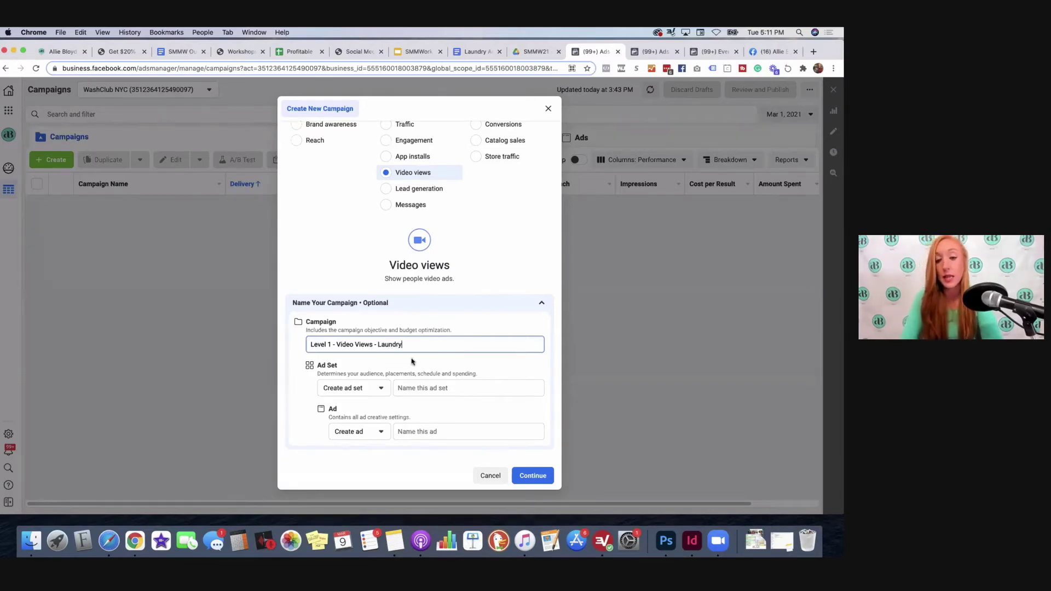
Step: Name the ad set 'Cold' and the ad '1A', then create the draft
{"action": "left_click", "coordinate": [449, 387]}
{"action": "type", "text": "Cold"}
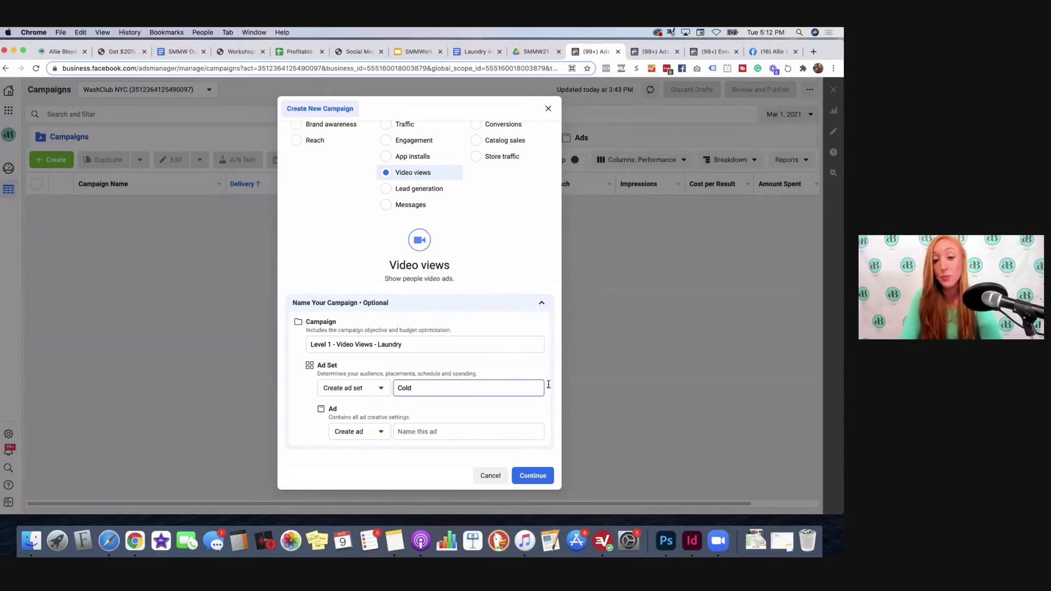
{"action": "left_click", "coordinate": [418, 431]}
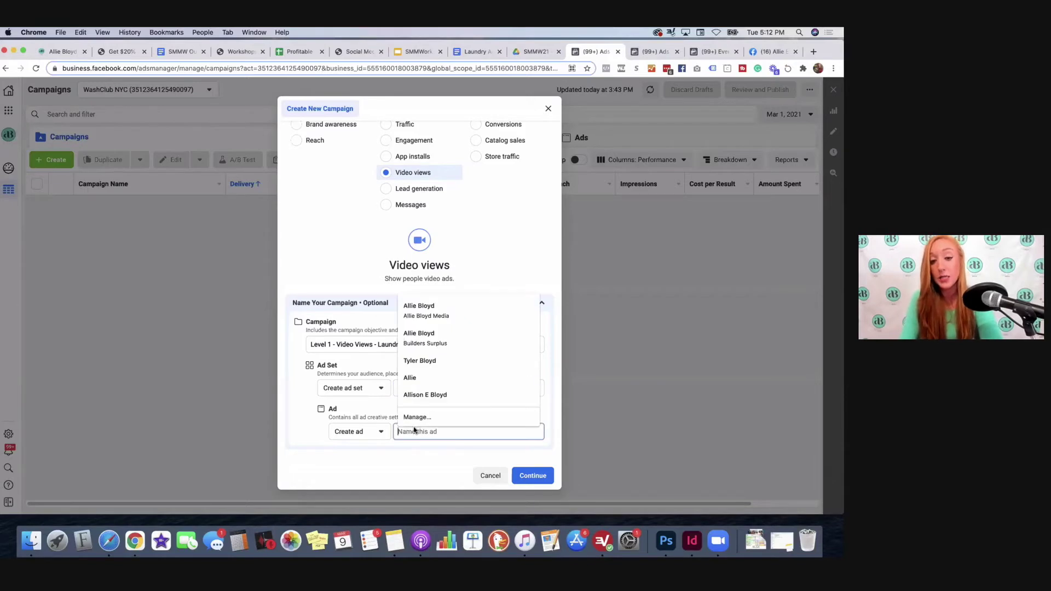
{"action": "left_click", "coordinate": [405, 431]}
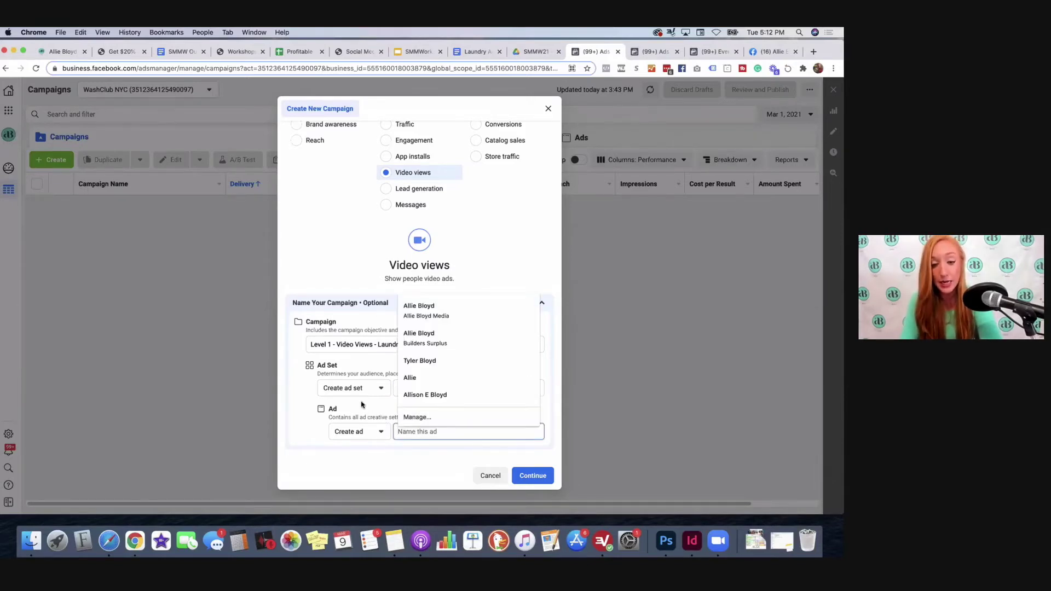
{"action": "type", "text": "1A"}
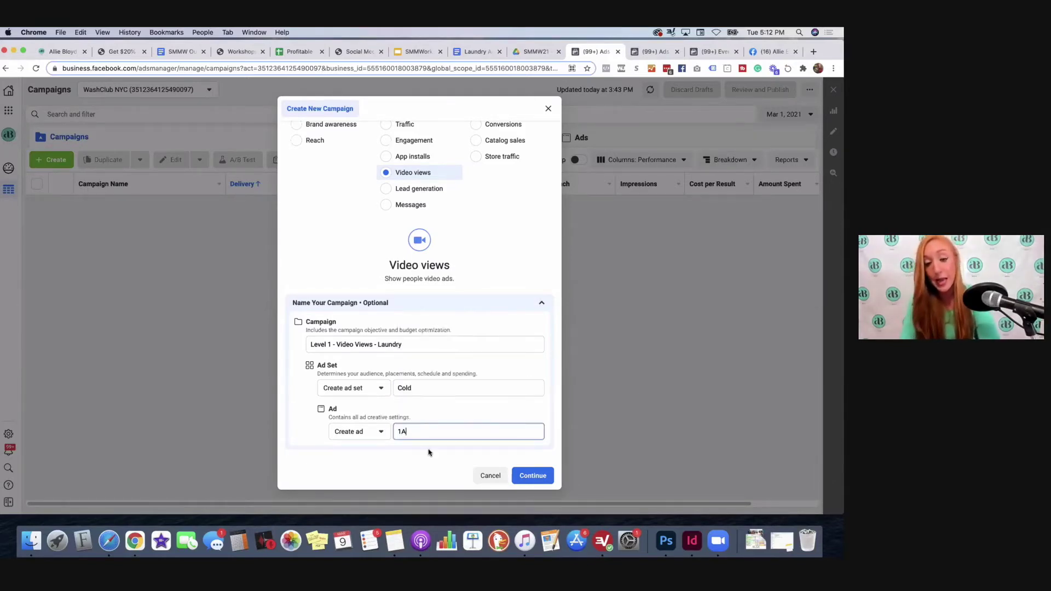
{"action": "left_click", "coordinate": [531, 476]}
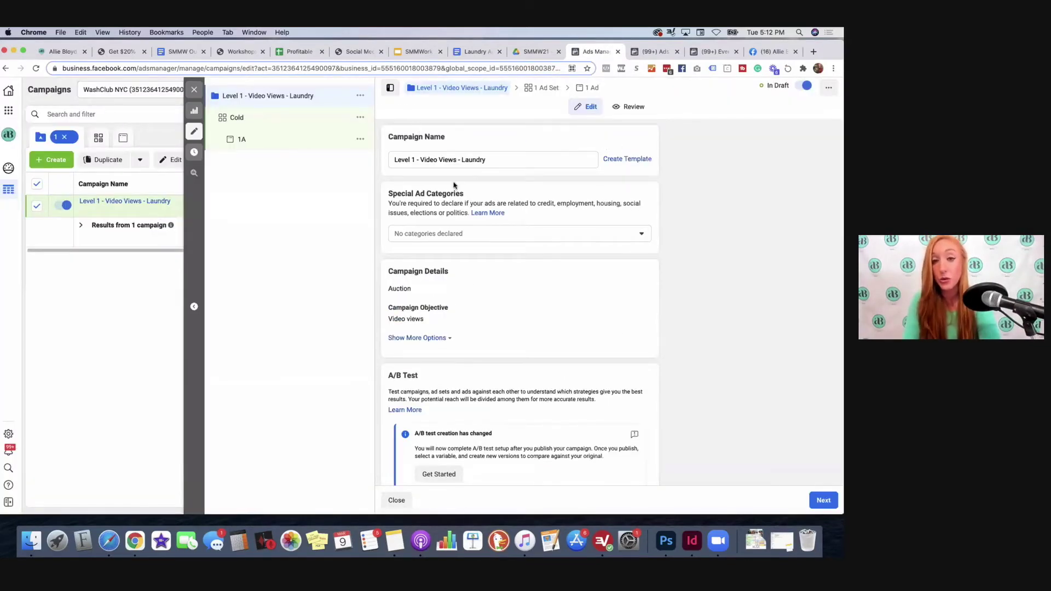
Step: Scroll through the campaign settings, then go to the Cold ad set
{"action": "scroll", "coordinate": [453, 185], "scroll_direction": "down", "scroll_amount": 2}
{"action": "scroll", "coordinate": [453, 185], "scroll_direction": "down", "scroll_amount": 1}
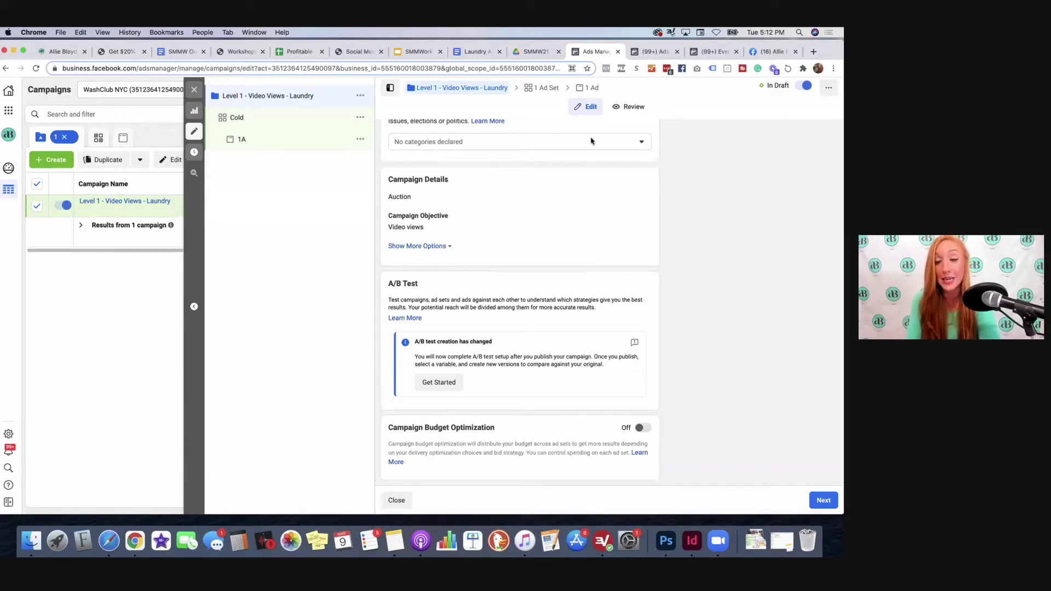
{"action": "left_click", "coordinate": [541, 90]}
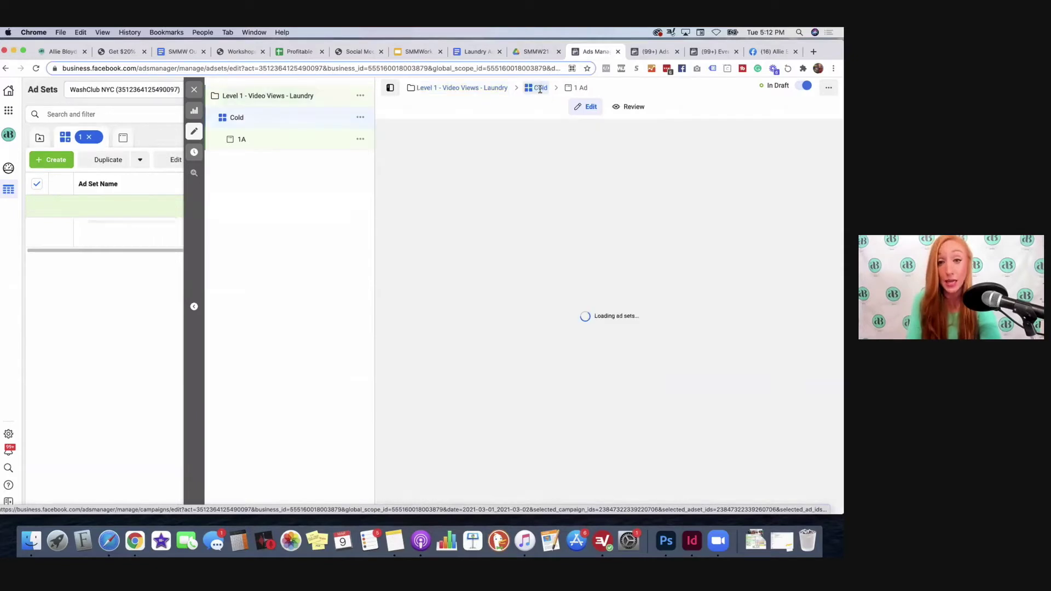
Step: Append ' - F30+ Radius' to the ad set name, making it 'Cold - F30+ Radius'
{"action": "left_click", "coordinate": [416, 161]}
{"action": "type", "text": "-"}
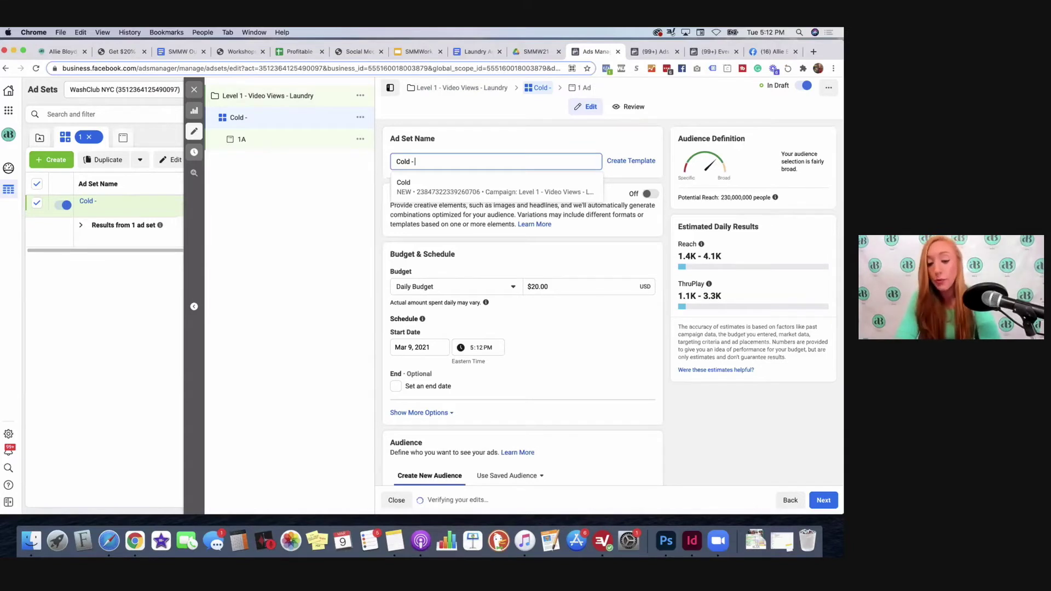
{"action": "type", "text": " F"}
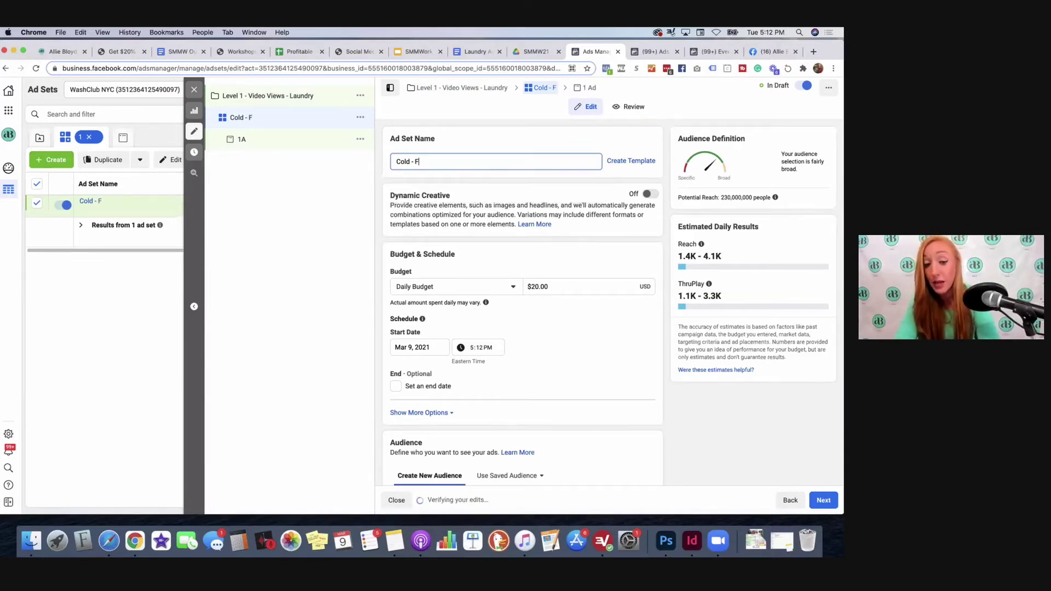
{"action": "type", "text": "3"}
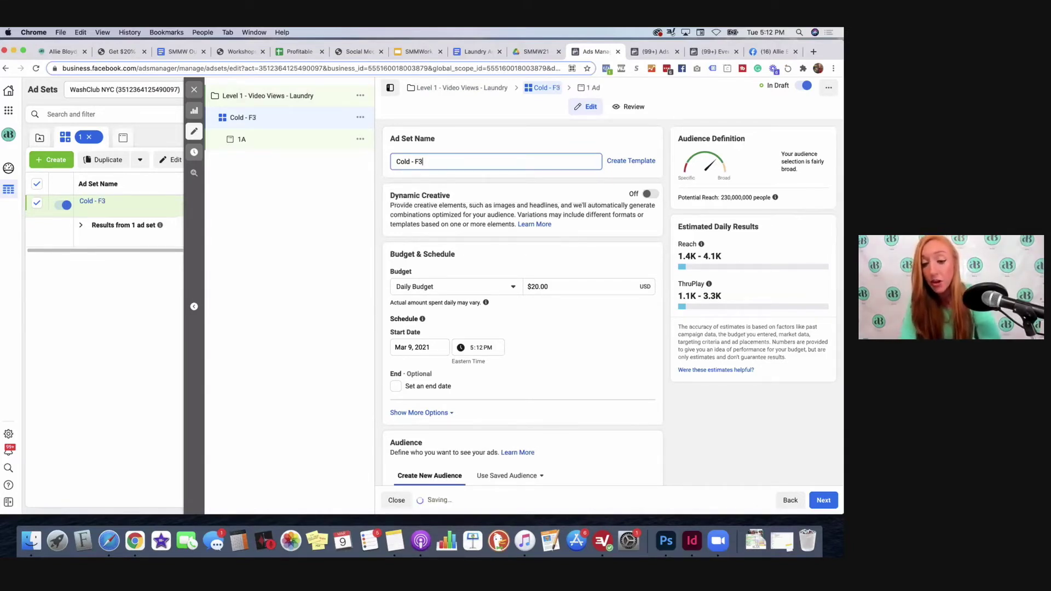
{"action": "type", "text": "0+ Radius"}
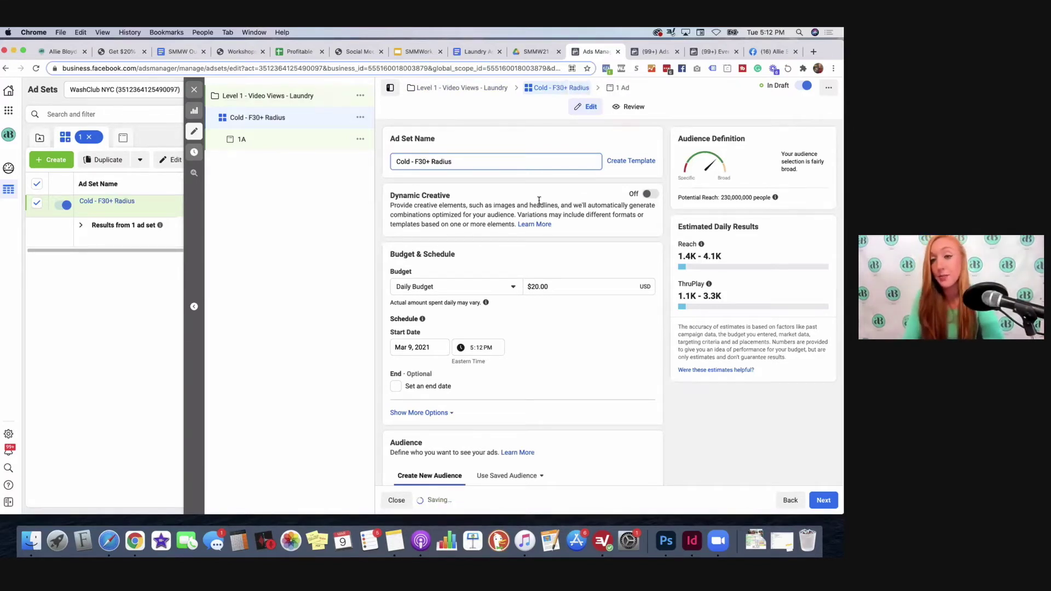
{"action": "scroll", "coordinate": [438, 189], "scroll_direction": "down", "scroll_amount": 1}
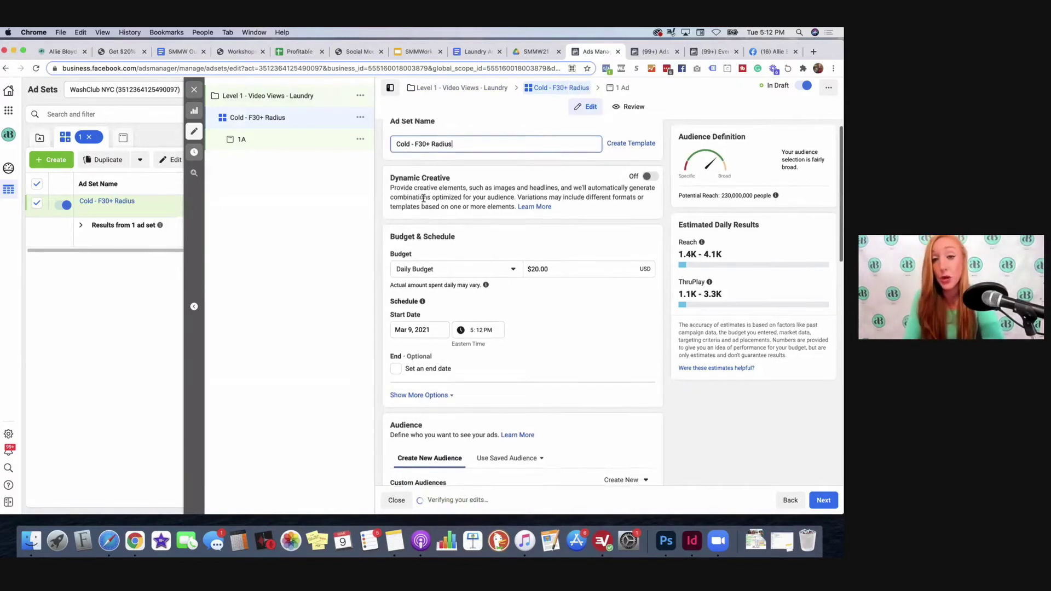
{"action": "scroll", "coordinate": [433, 178], "scroll_direction": "down", "scroll_amount": 2}
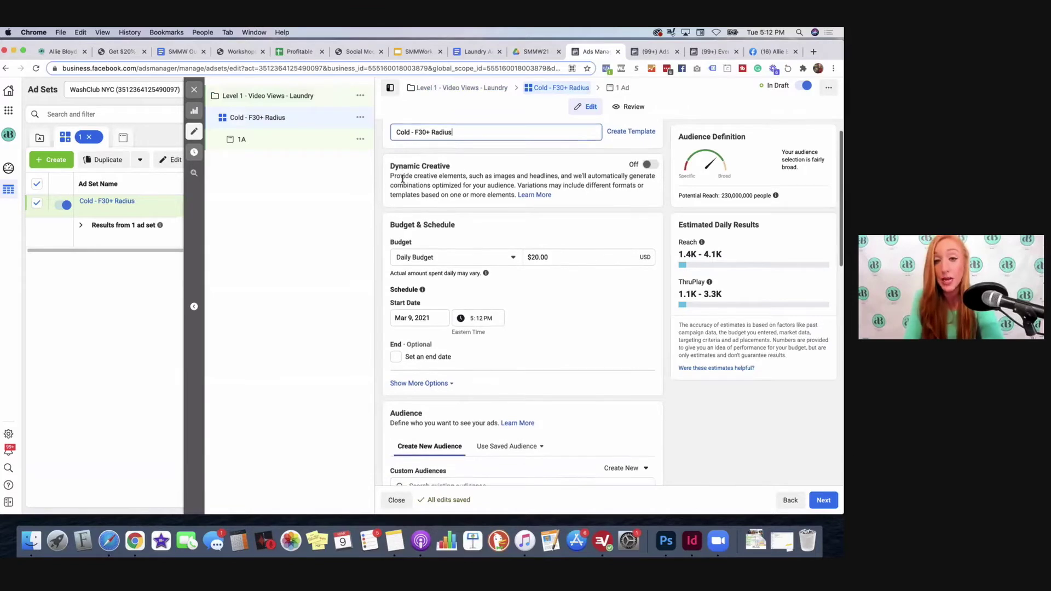
{"action": "scroll", "coordinate": [461, 176], "scroll_direction": "down", "scroll_amount": 1}
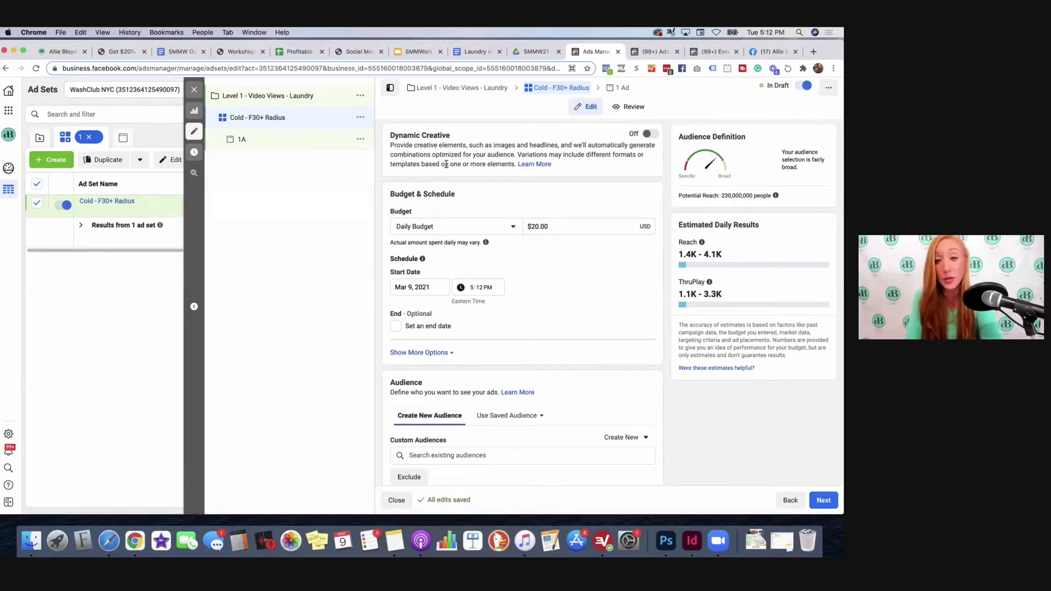
{"action": "scroll", "coordinate": [556, 184], "scroll_direction": "down", "scroll_amount": 4}
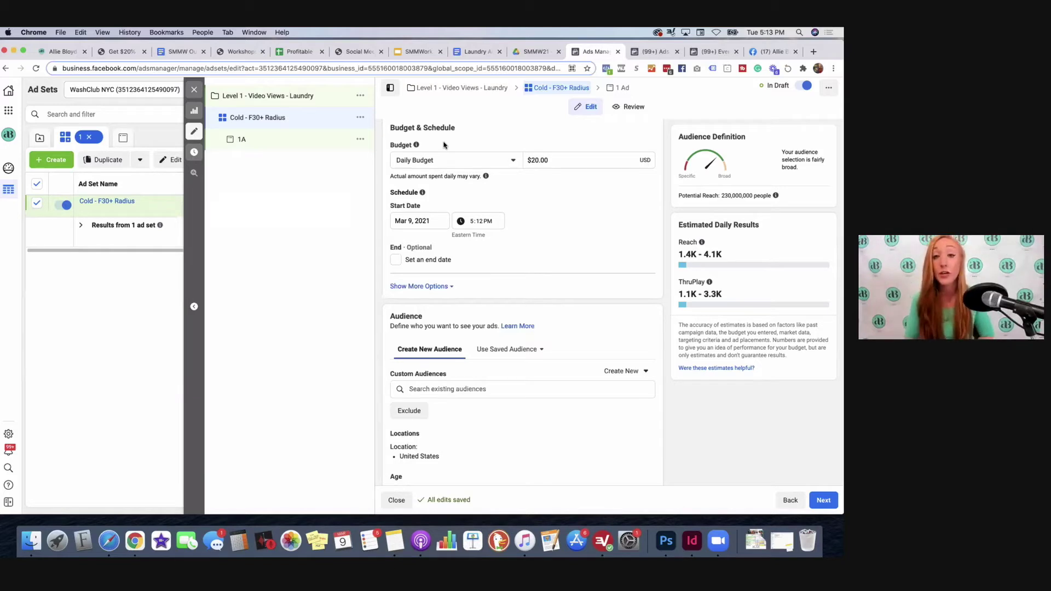
Step: Replace 20 with 10 in Daily Budget so it reads $10.00
{"action": "left_click", "coordinate": [540, 163]}
{"action": "key", "text": "BackSpace"}
{"action": "type", "text": "1"}
{"action": "left_click", "coordinate": [587, 219]}
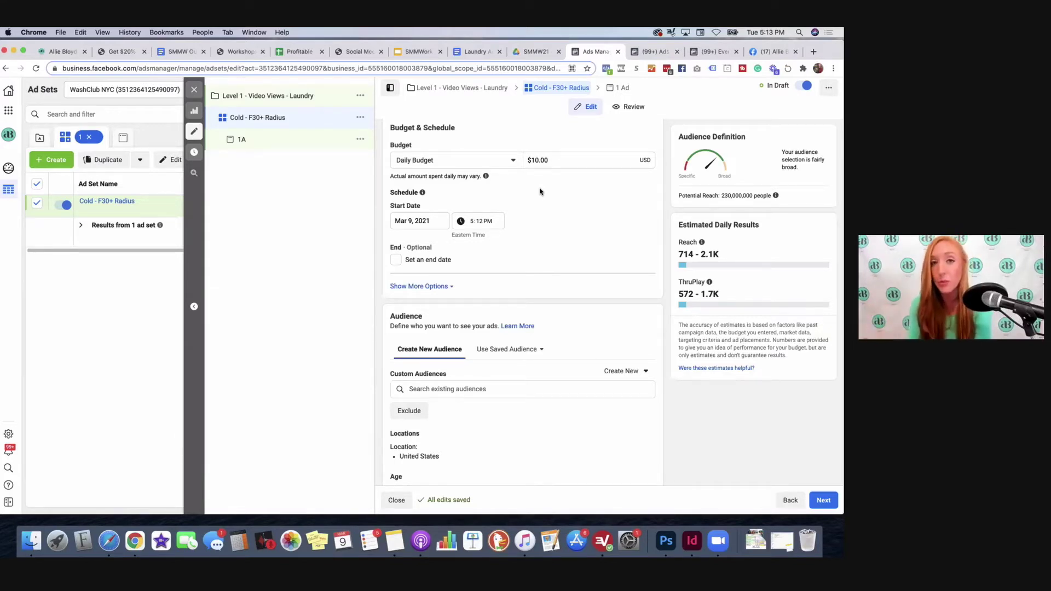
{"action": "scroll", "coordinate": [490, 188], "scroll_direction": "down", "scroll_amount": 5}
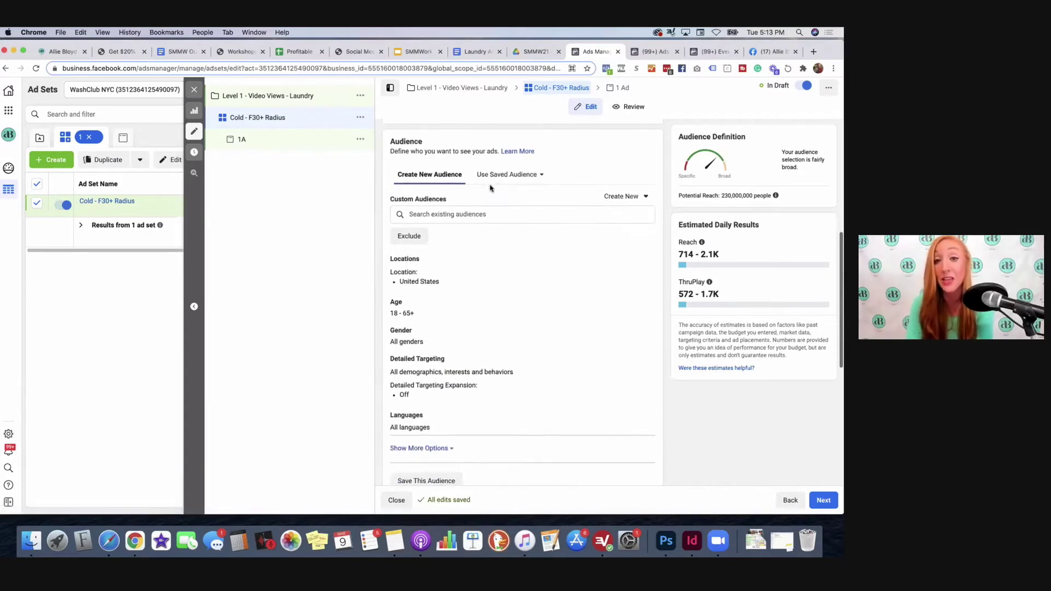
{"action": "scroll", "coordinate": [511, 181], "scroll_direction": "down", "scroll_amount": 1}
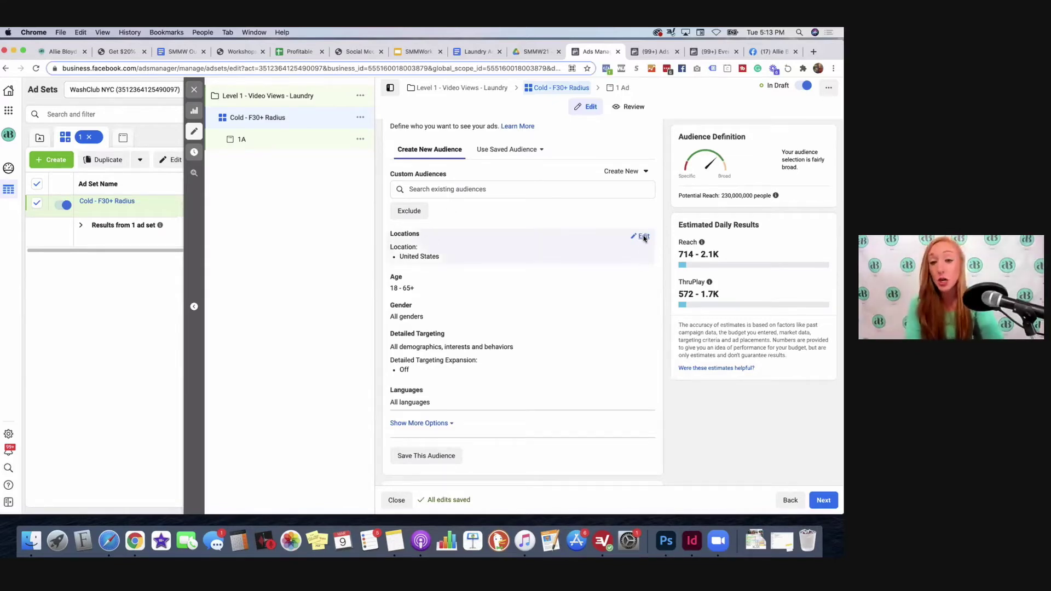
Step: Set Locations to 'People living in this location' and remove United States
{"action": "left_click", "coordinate": [642, 237]}
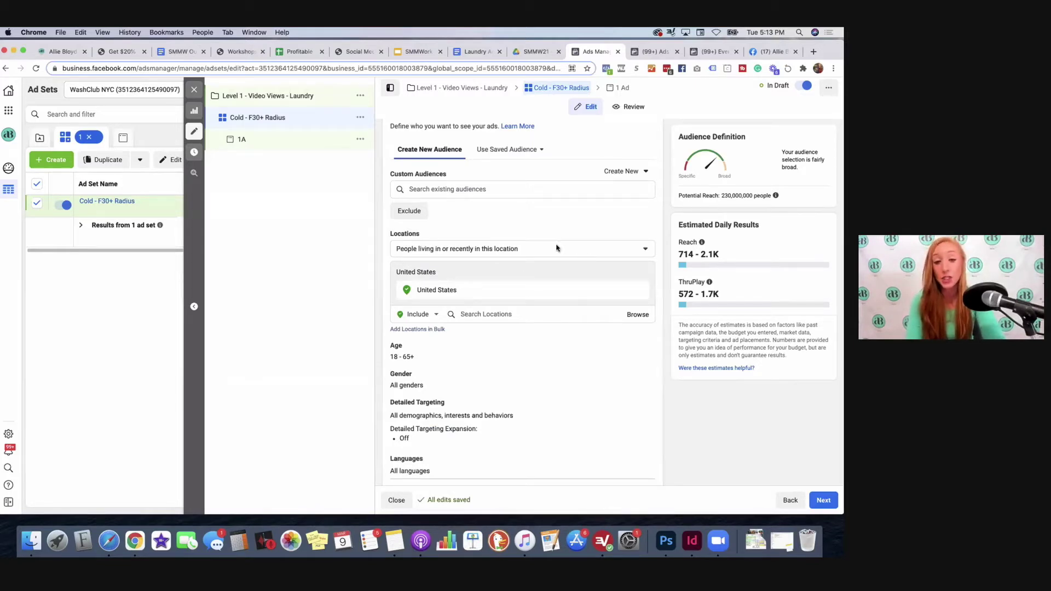
{"action": "left_click", "coordinate": [524, 250]}
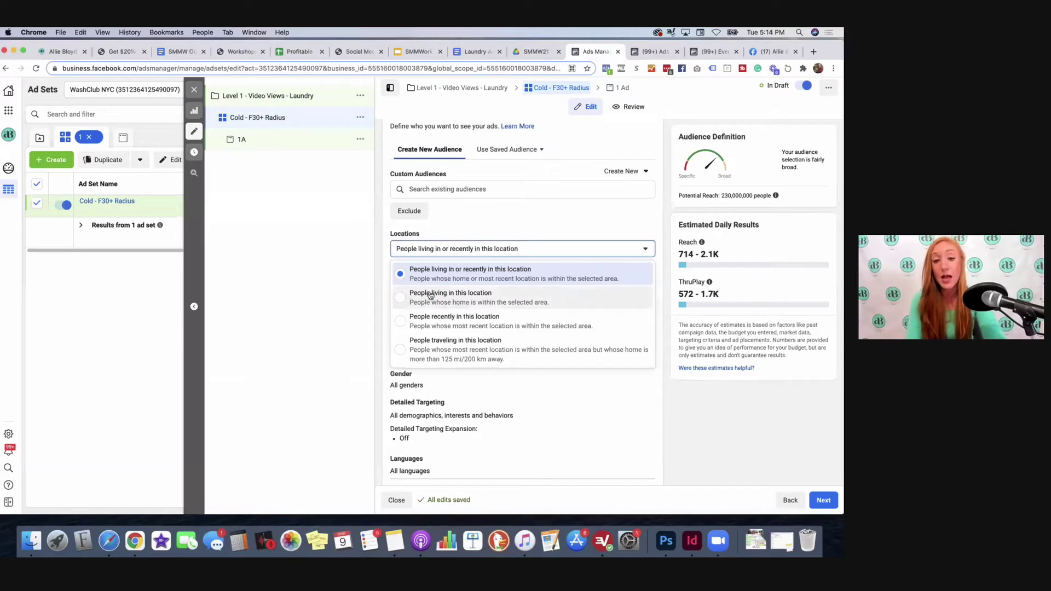
{"action": "left_click", "coordinate": [481, 300]}
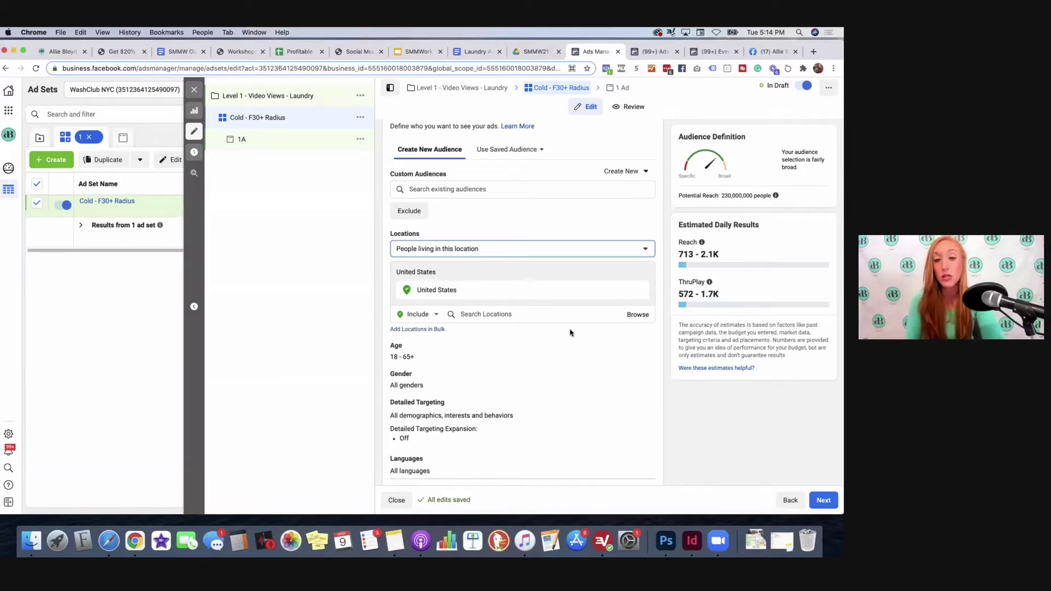
{"action": "left_click", "coordinate": [641, 290]}
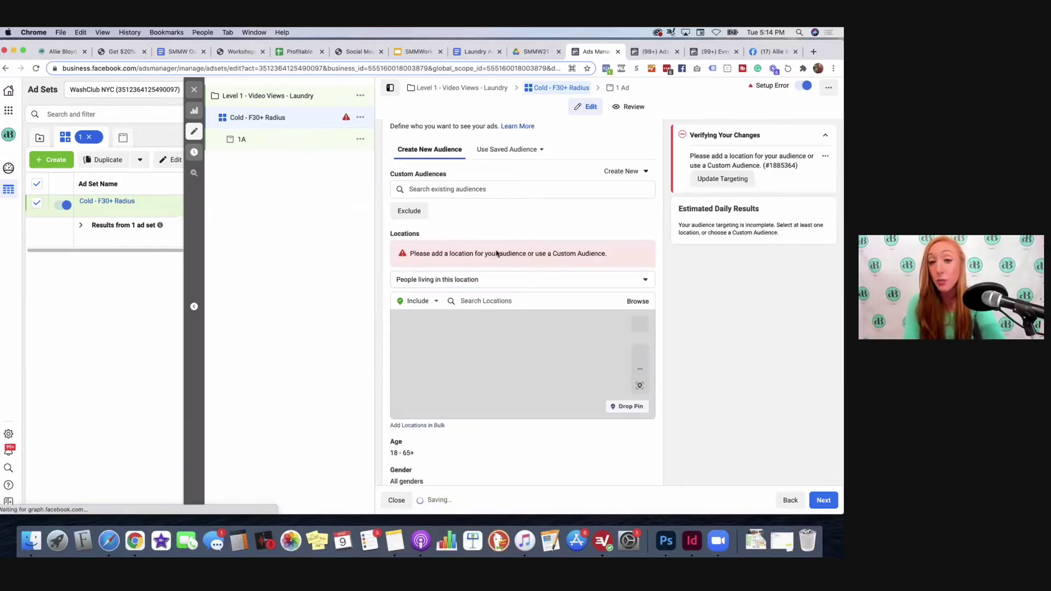
Step: Add New York, New York (+25mi) as the location and pan the map around it
{"action": "left_click", "coordinate": [522, 302]}
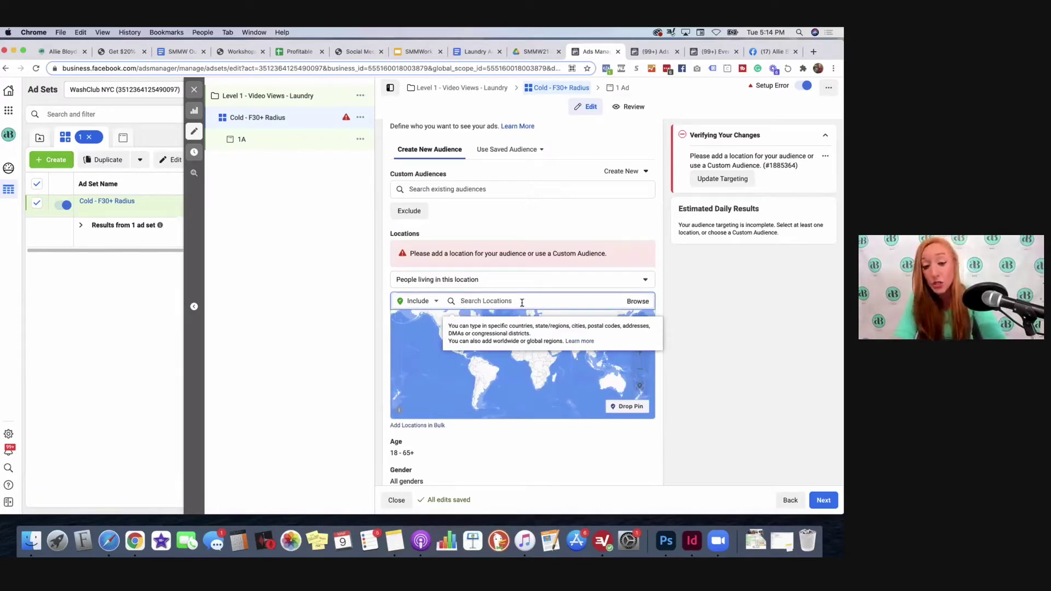
{"action": "type", "text": "new york city"}
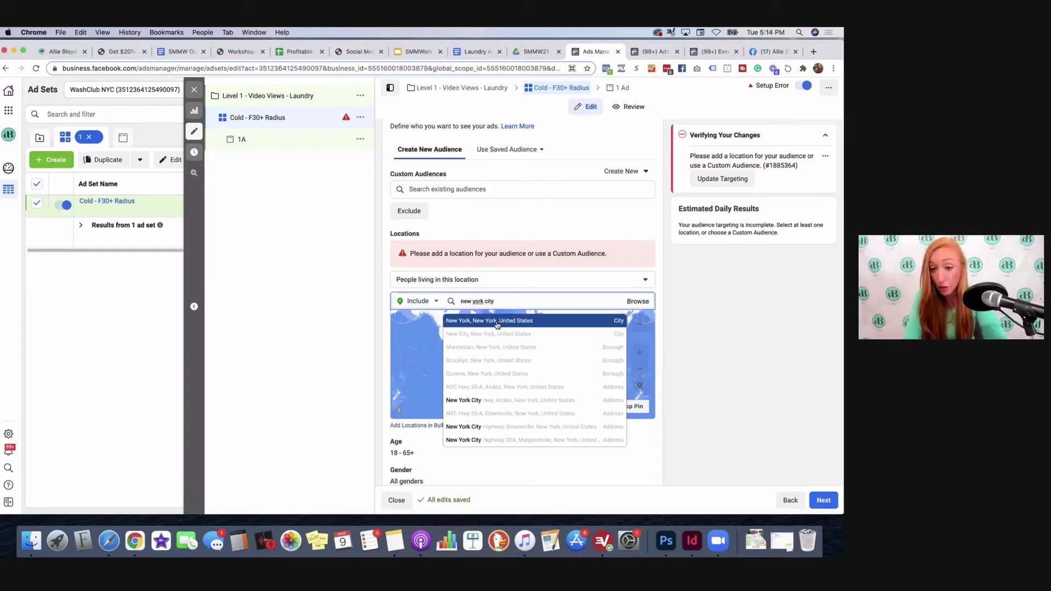
{"action": "left_click", "coordinate": [498, 325]}
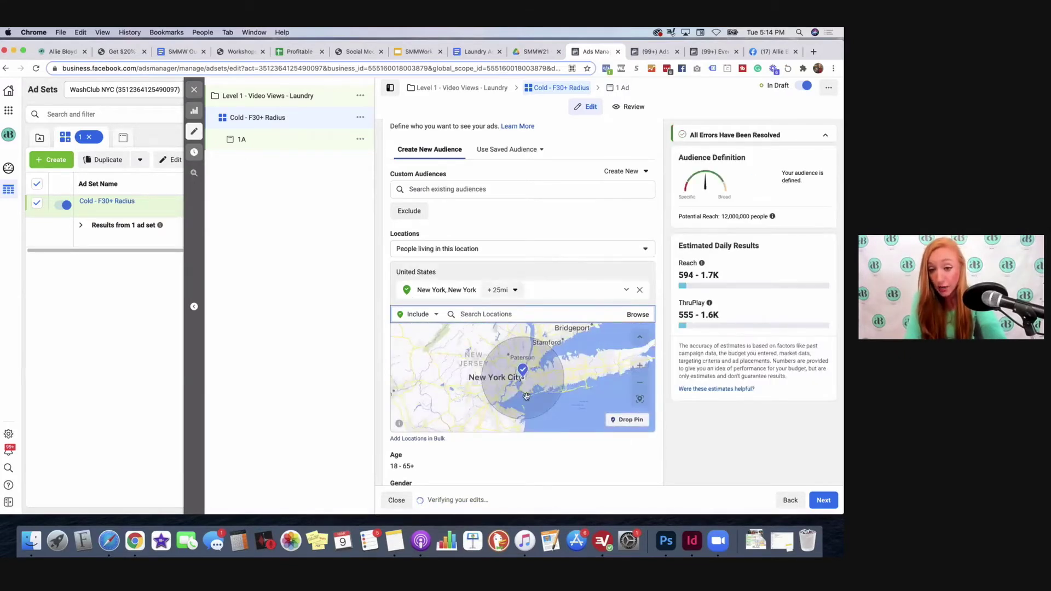
{"action": "scroll", "coordinate": [516, 352], "scroll_direction": "up", "scroll_amount": 2}
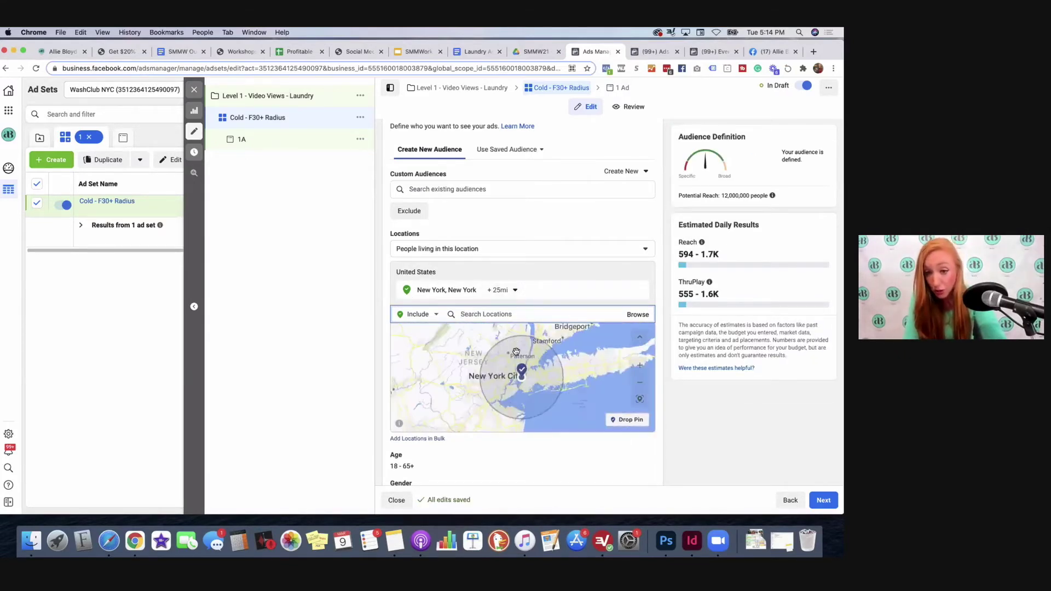
{"action": "left_click_drag", "start_coordinate": [585, 380], "coordinate": [542, 366]}
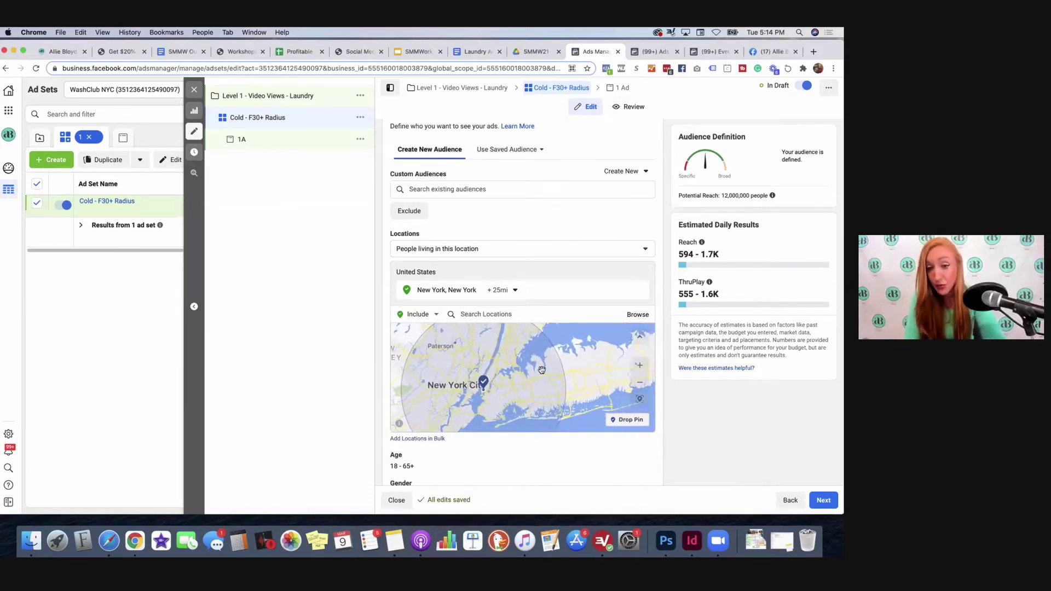
{"action": "scroll", "coordinate": [542, 365], "scroll_direction": "down", "scroll_amount": 2}
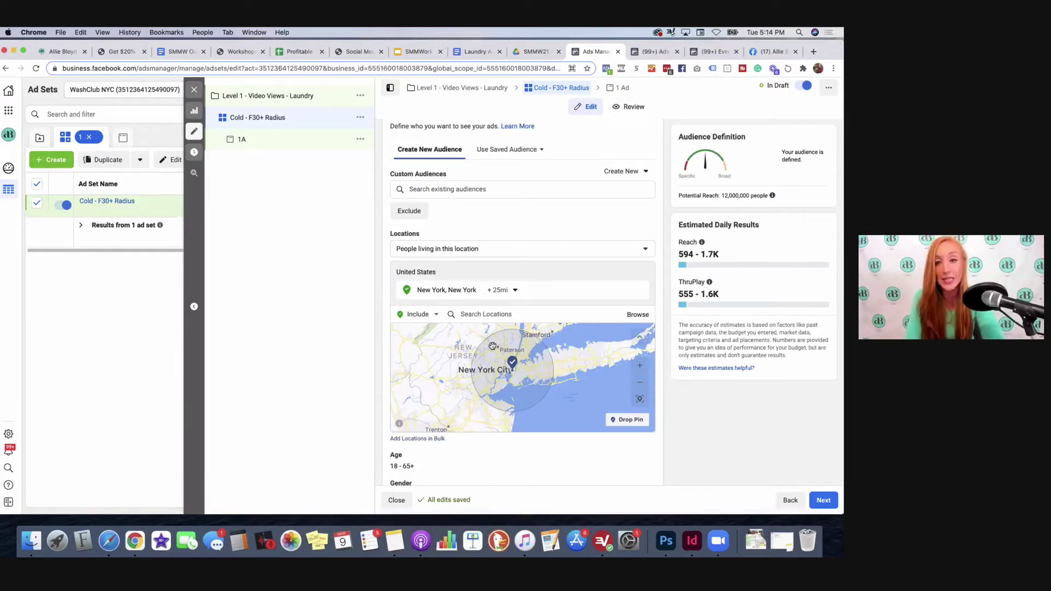
Step: Search locations for ZIP 10008, then clear the search text
{"action": "left_click", "coordinate": [486, 312]}
{"action": "type", "text": "10008"}
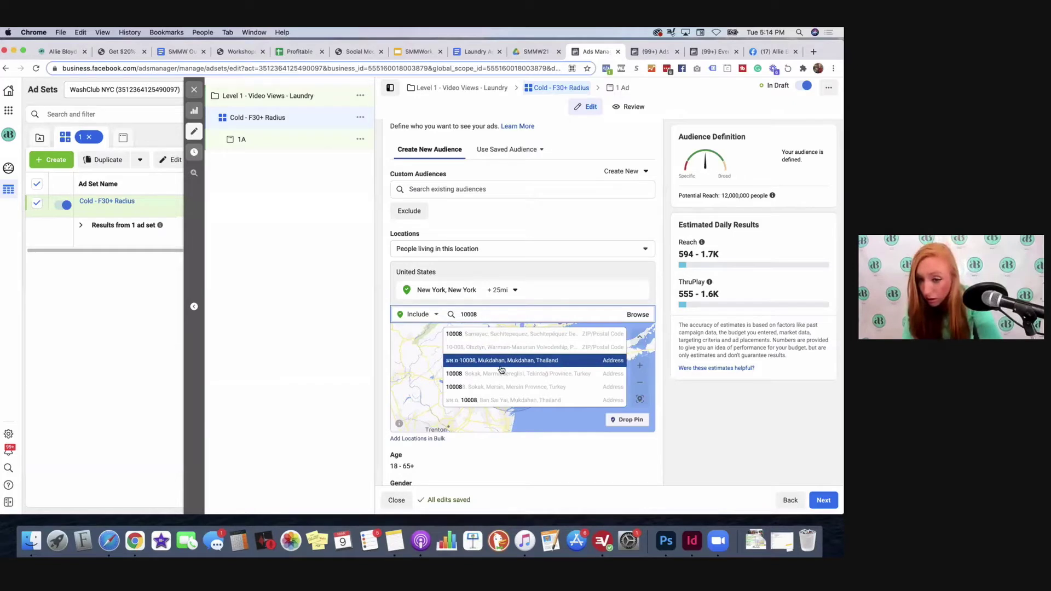
{"action": "scroll", "coordinate": [501, 370], "scroll_direction": "down", "scroll_amount": 2}
{"action": "double_click", "coordinate": [498, 278]}
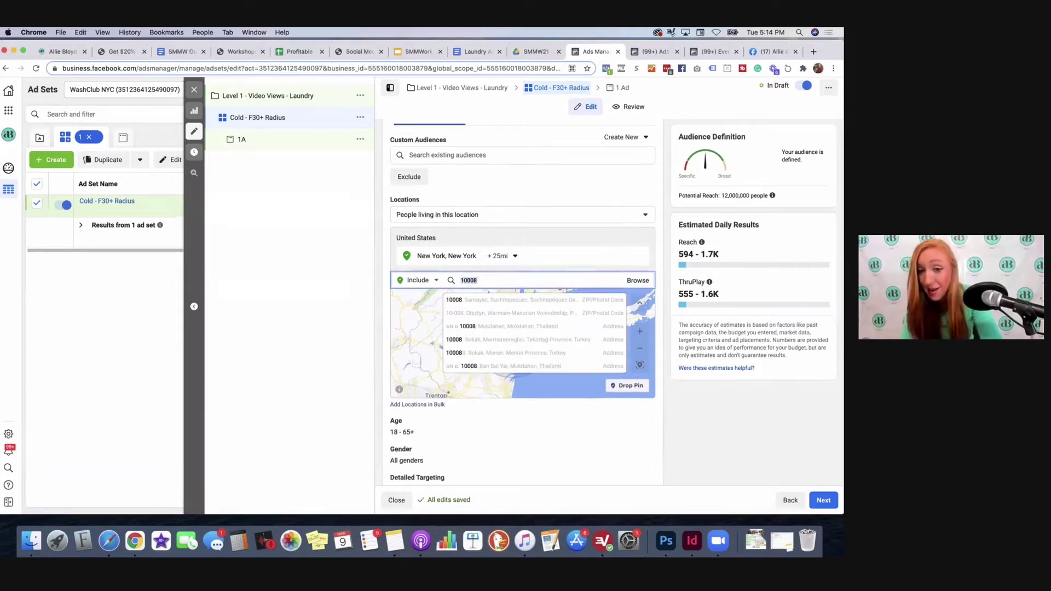
{"action": "key", "text": "BackSpace"}
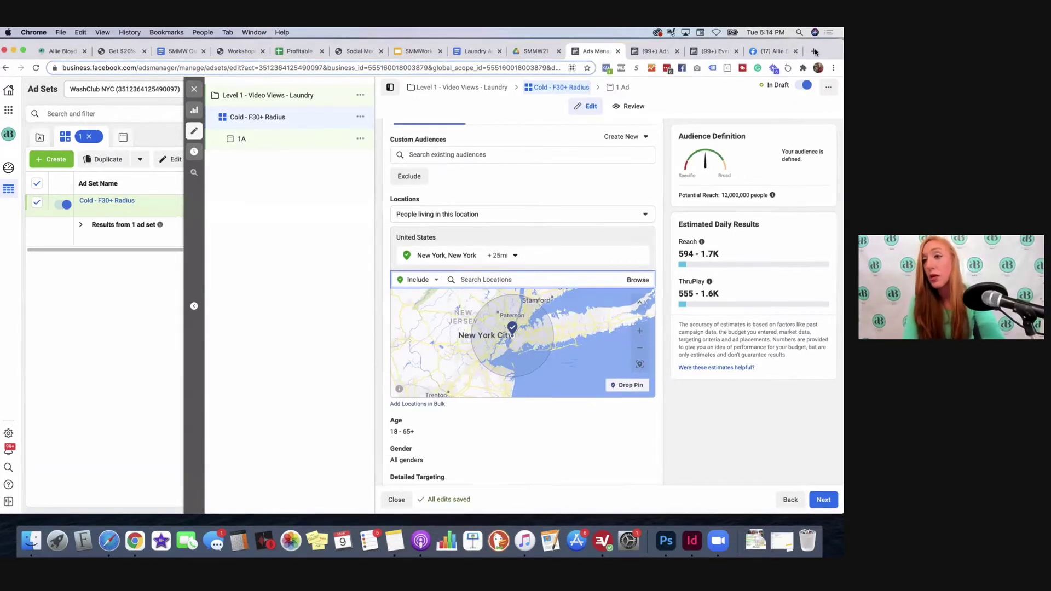
Step: Google 'top zip codes in new york city' in a new tab and note 10001
{"action": "left_click", "coordinate": [814, 51]}
{"action": "type", "text": "top zip code"}
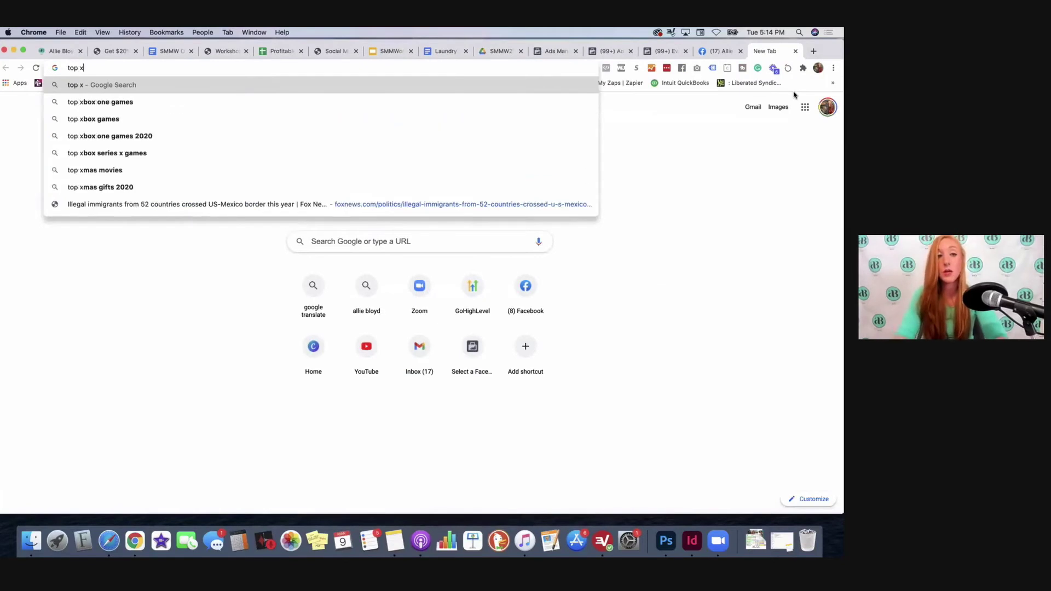
{"action": "type", "text": "s in ne"}
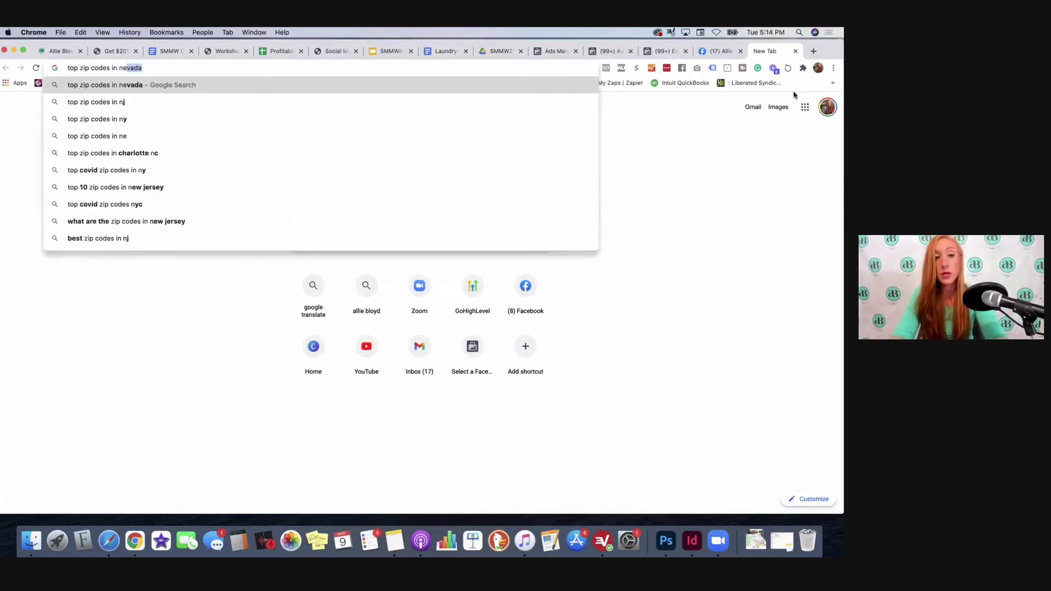
{"action": "type", "text": "w york city"}
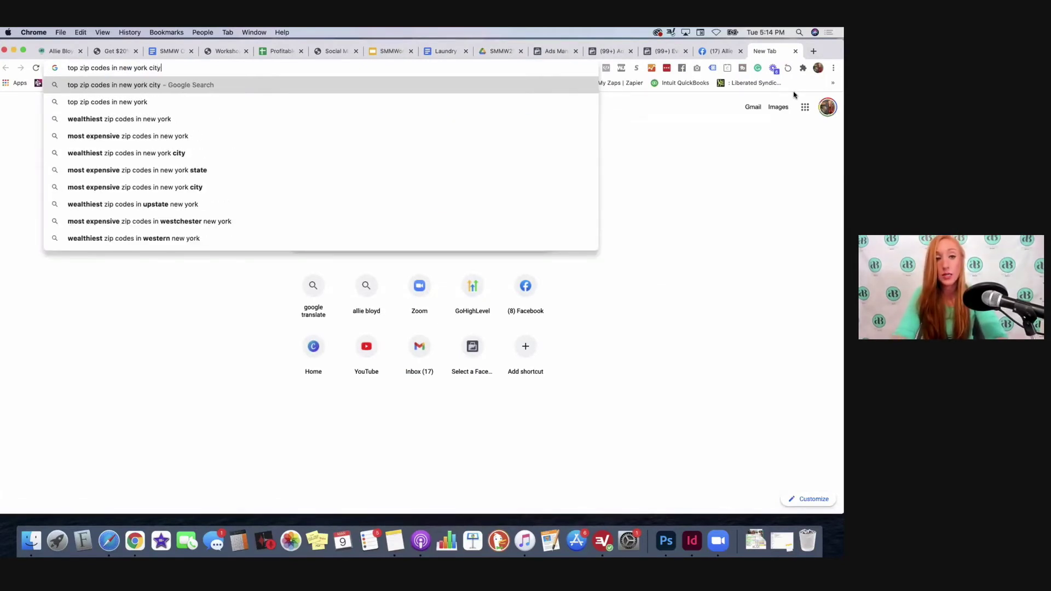
{"action": "key", "text": "Return"}
{"action": "left_click_drag", "start_coordinate": [113, 179], "coordinate": [91, 178]}
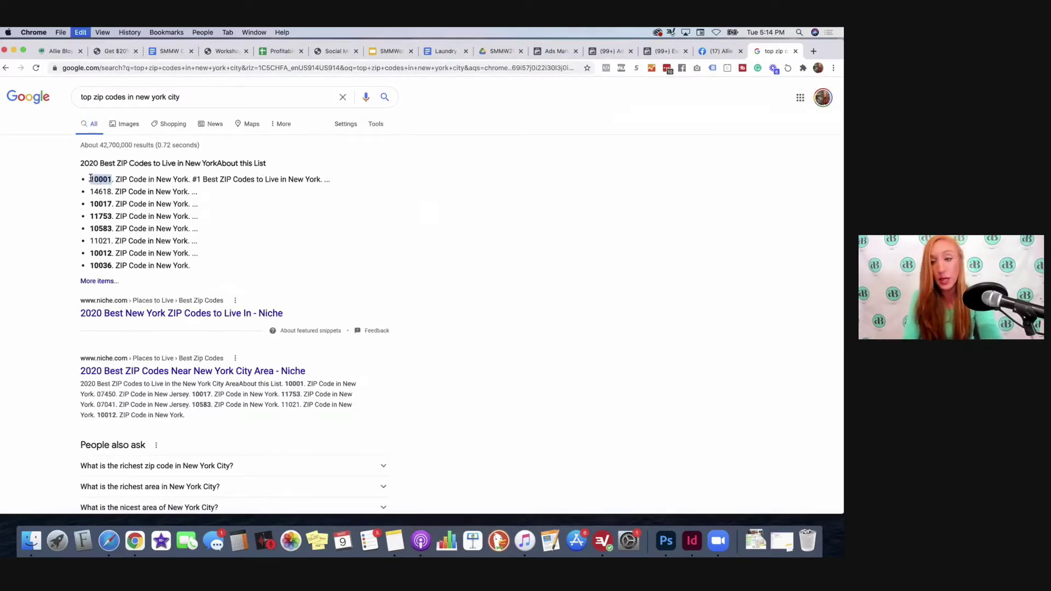
Step: Back in Ads Manager, enter 10001 in the location search
{"action": "left_click", "coordinate": [647, 51]}
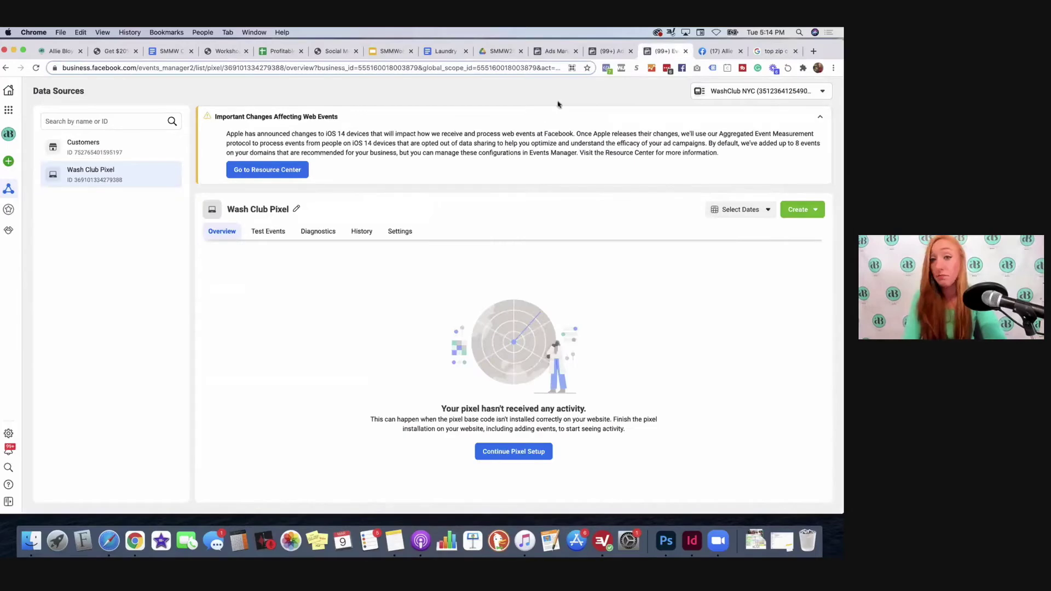
{"action": "left_click", "coordinate": [534, 55]}
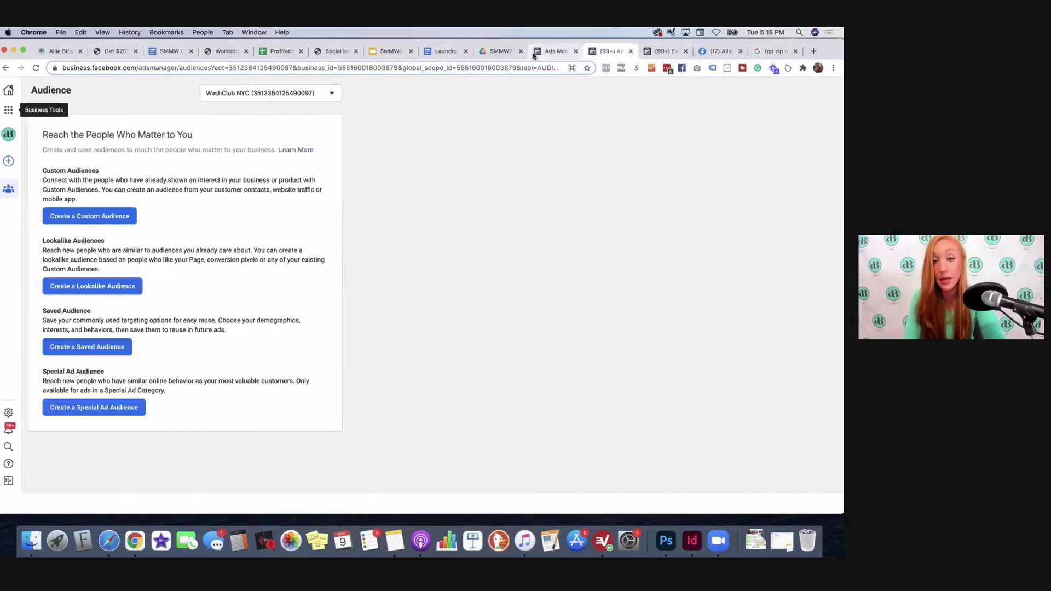
{"action": "type", "text": "10001"}
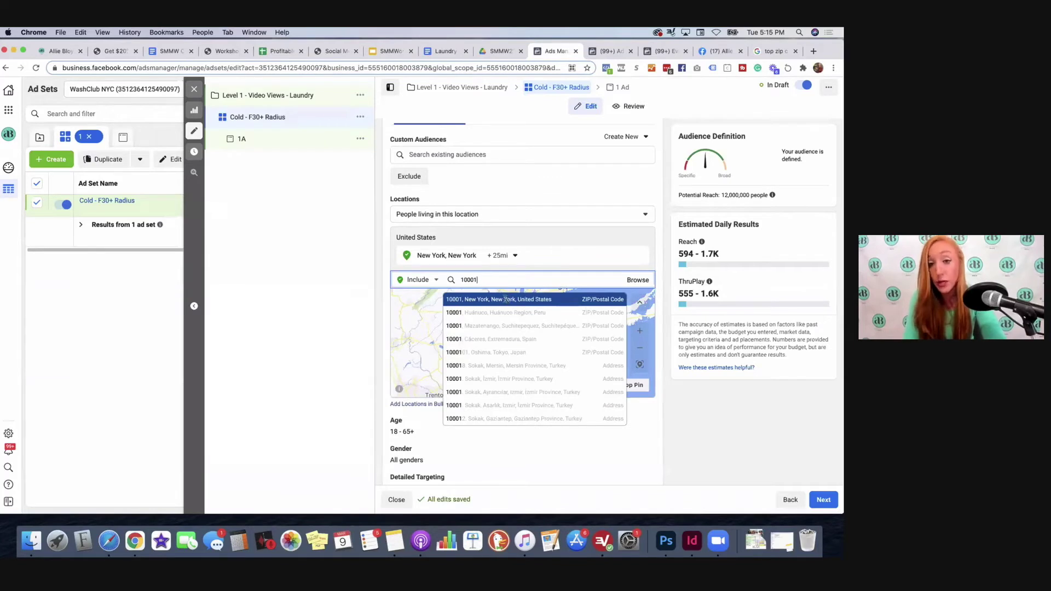
Step: Select the '10001, New York' suggestion and open the 10001 pin's options on the map
{"action": "left_click", "coordinate": [508, 300]}
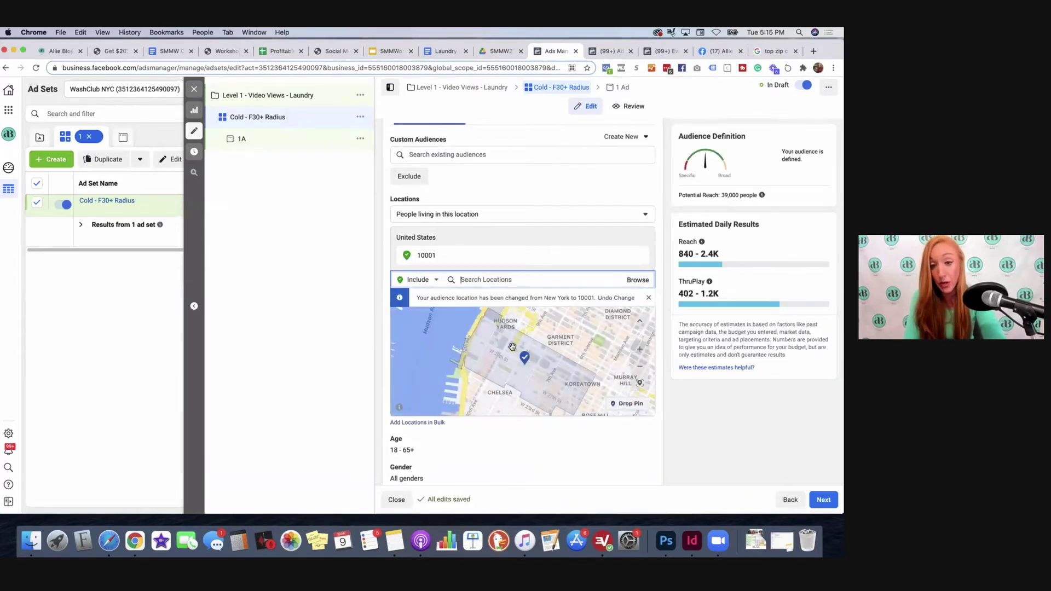
{"action": "scroll", "coordinate": [528, 364], "scroll_direction": "down", "scroll_amount": 5}
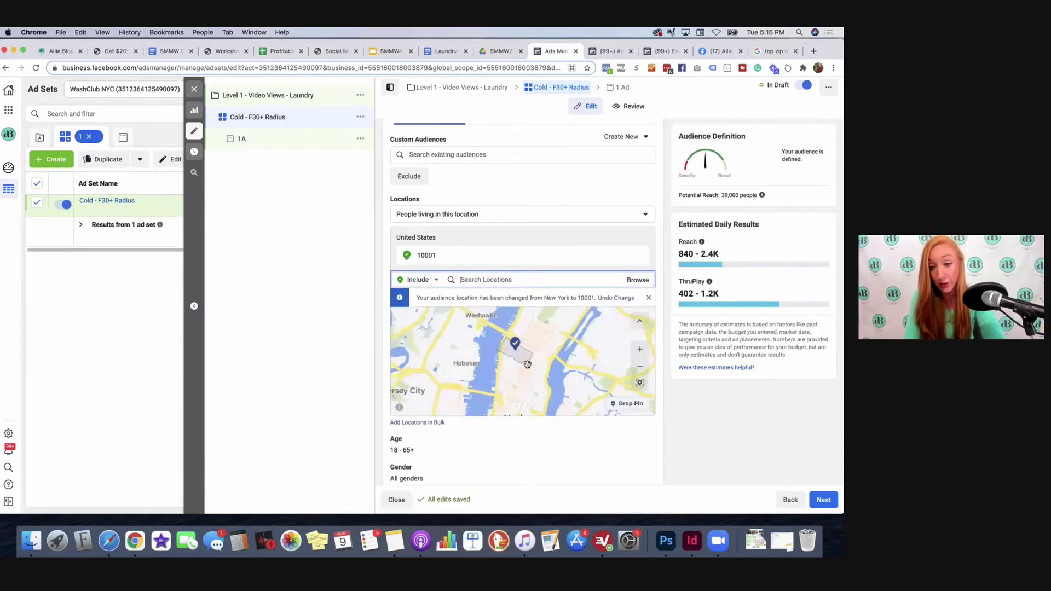
{"action": "scroll", "coordinate": [527, 364], "scroll_direction": "down", "scroll_amount": 3}
{"action": "scroll", "coordinate": [543, 367], "scroll_direction": "down", "scroll_amount": 4}
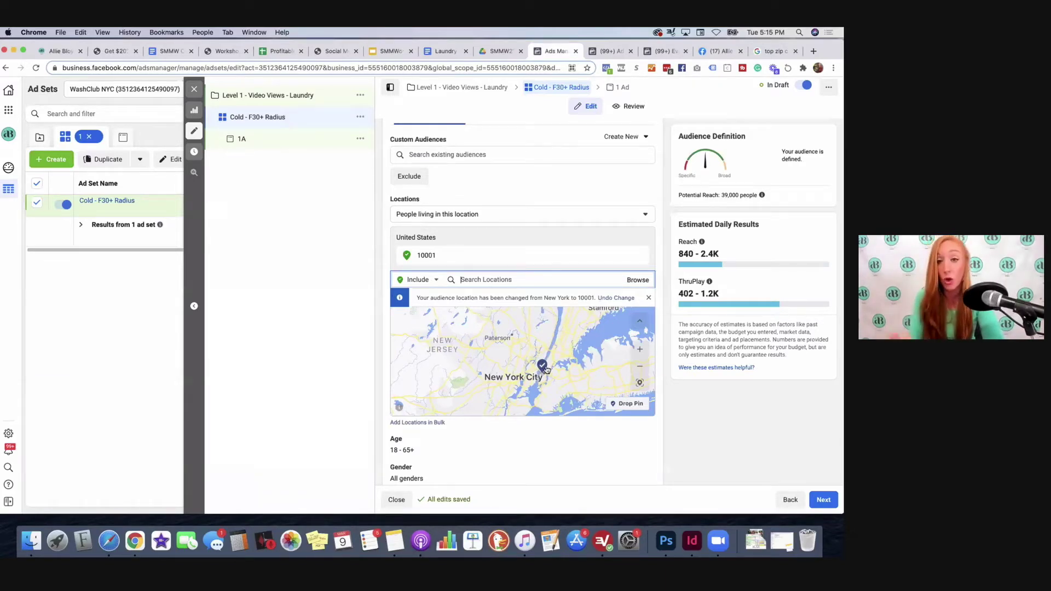
{"action": "left_click", "coordinate": [543, 366]}
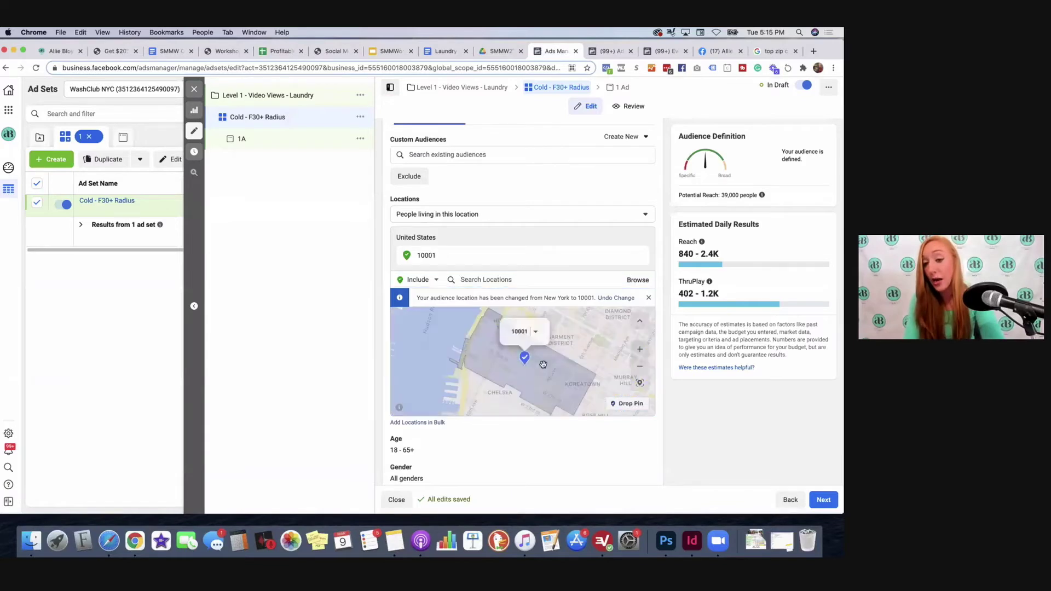
{"action": "left_click", "coordinate": [536, 335]}
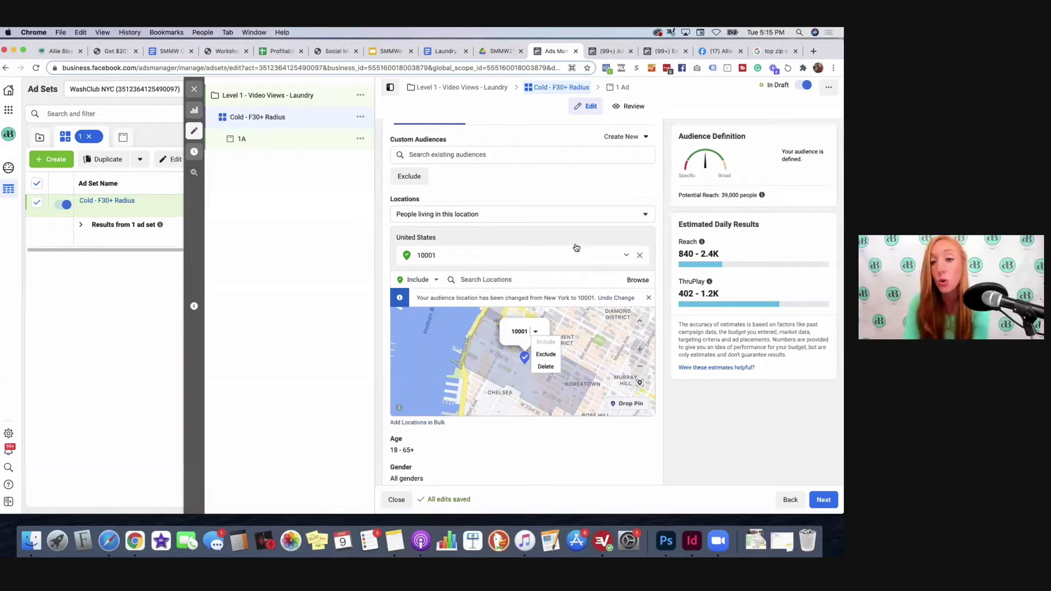
Step: Delete the 10001 location and add Manhattan from a 'new york city' search
{"action": "left_click", "coordinate": [640, 256]}
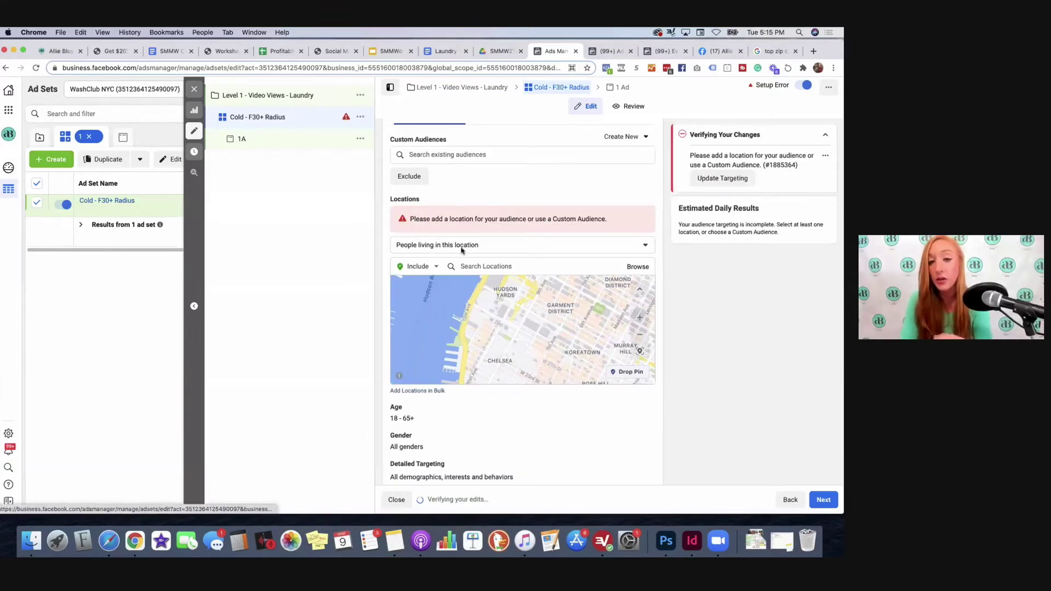
{"action": "left_click", "coordinate": [490, 262]}
{"action": "type", "text": "new york city"}
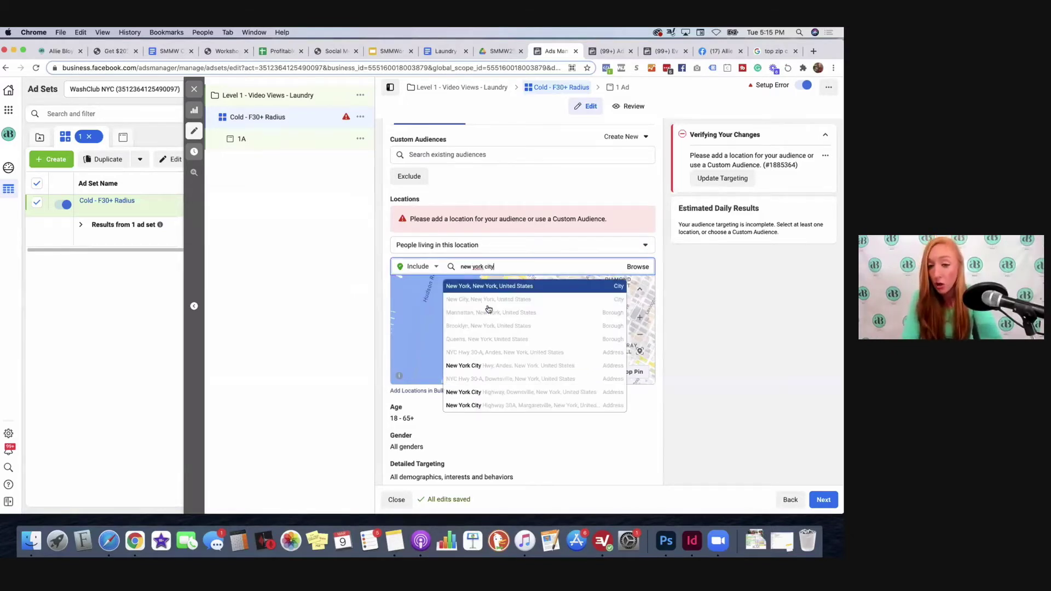
{"action": "type", "text": " dm"}
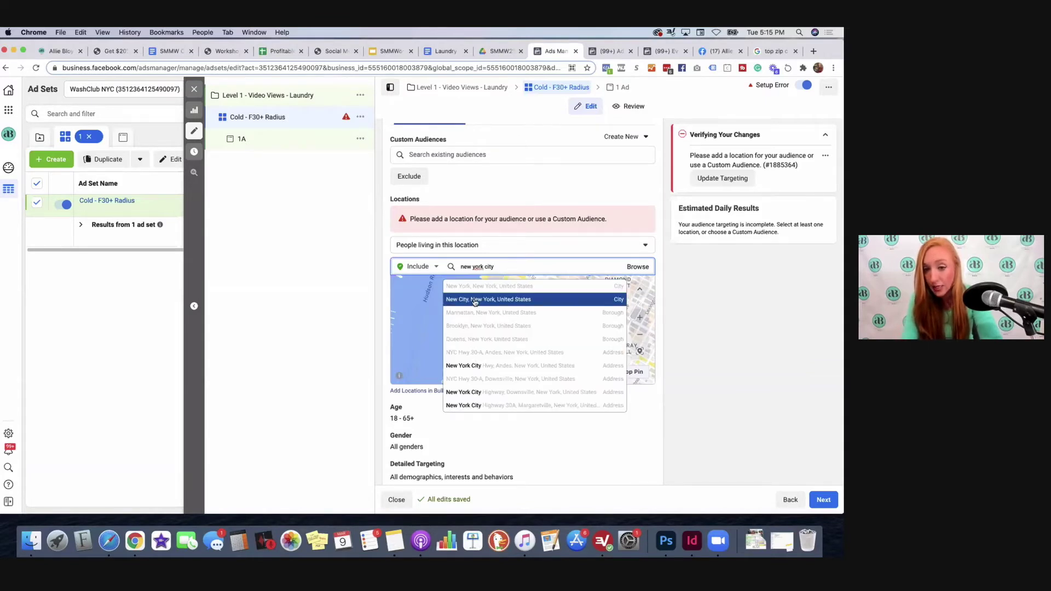
{"action": "left_click", "coordinate": [519, 313]}
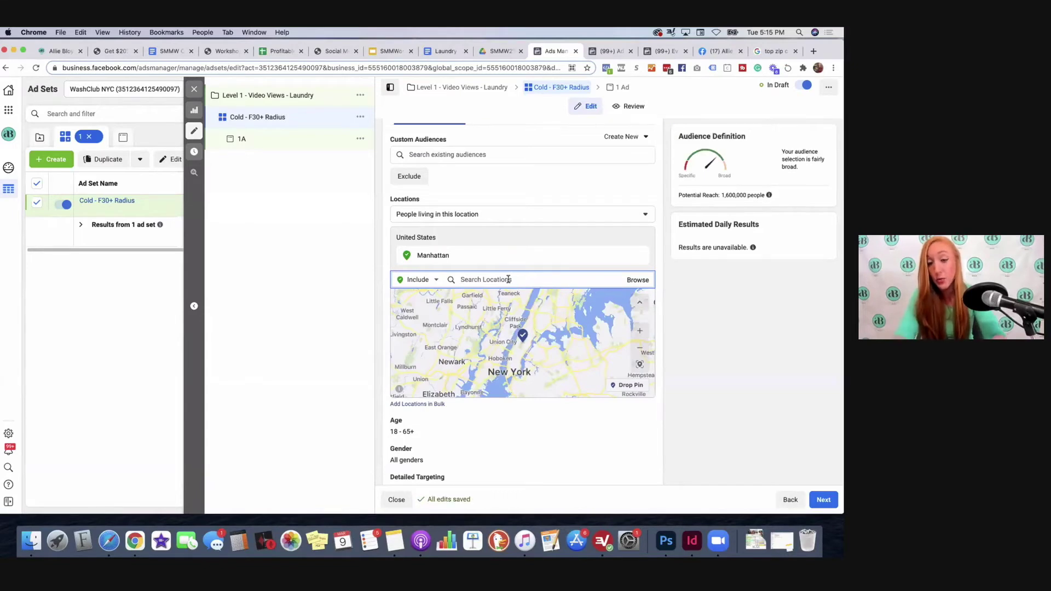
Step: Add Brooklyn as a target location from a 'bro' search, then search for Chelsea
{"action": "type", "text": "brooklyn"}
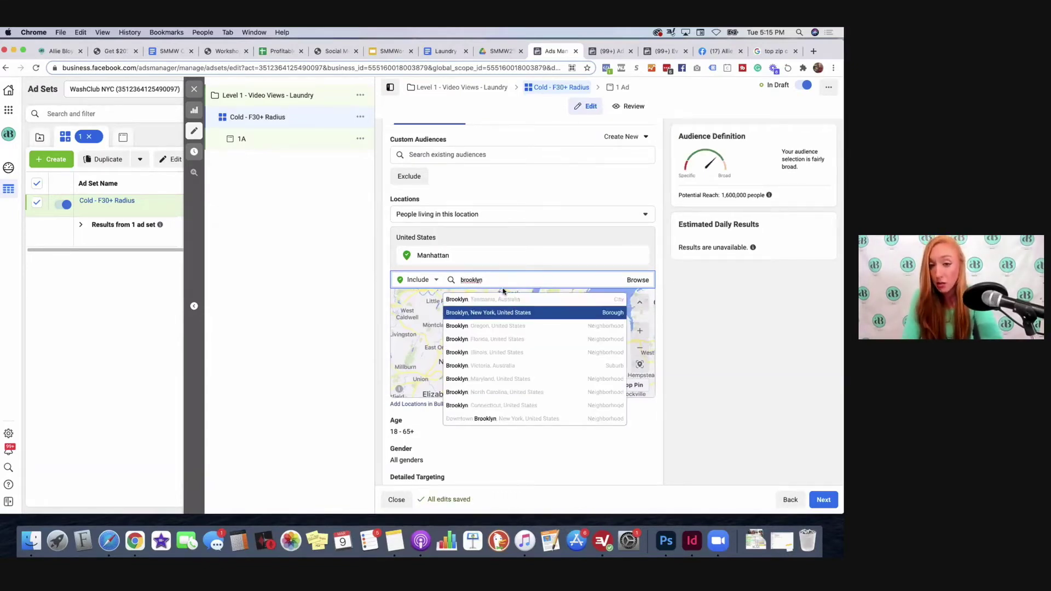
{"action": "key", "text": "Return"}
{"action": "type", "text": "chelsea"}
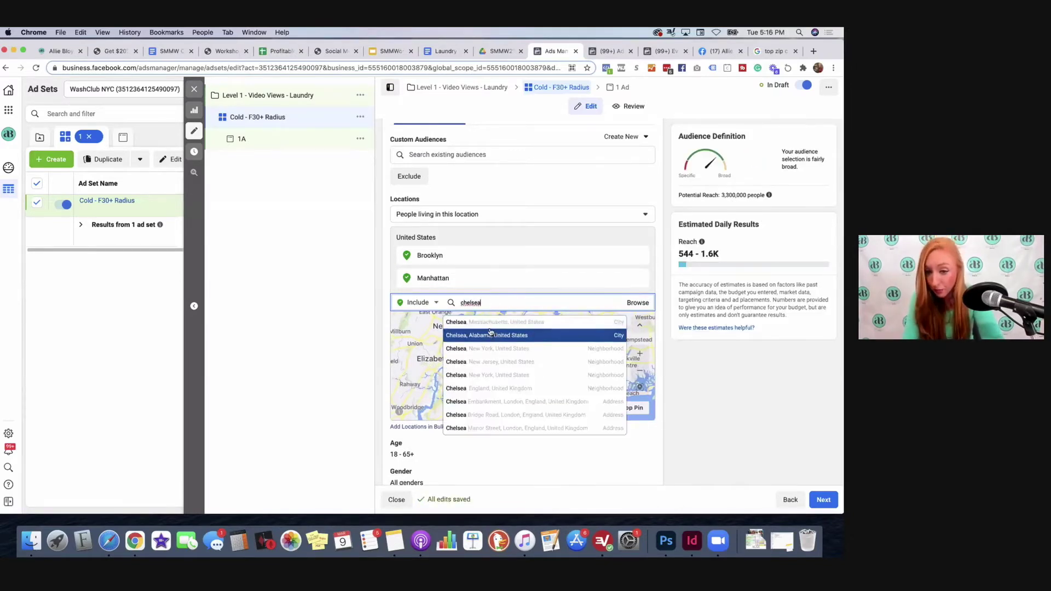
Step: Add Chelsea, New York as a target location and check its pin on the map
{"action": "left_click", "coordinate": [469, 375]}
{"action": "scroll", "coordinate": [525, 378], "scroll_direction": "down", "scroll_amount": 4}
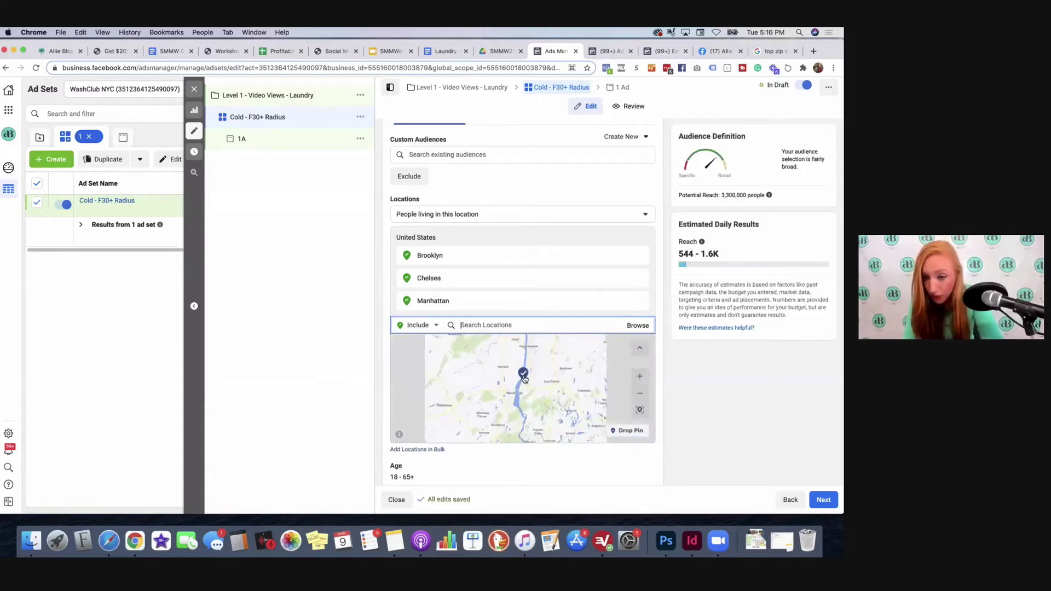
{"action": "scroll", "coordinate": [524, 375], "scroll_direction": "down", "scroll_amount": 3}
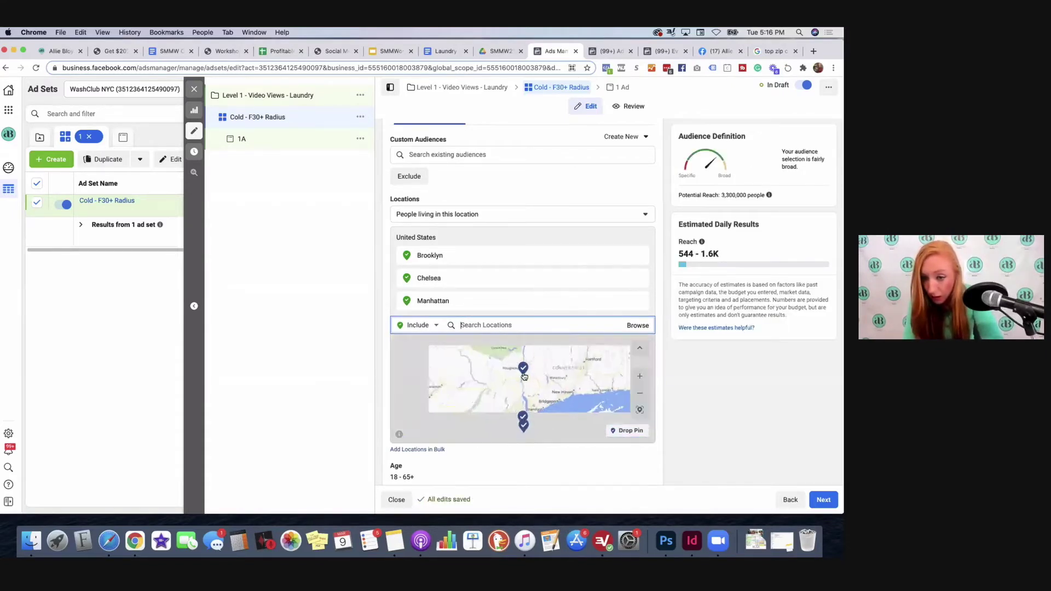
{"action": "left_click", "coordinate": [524, 369]}
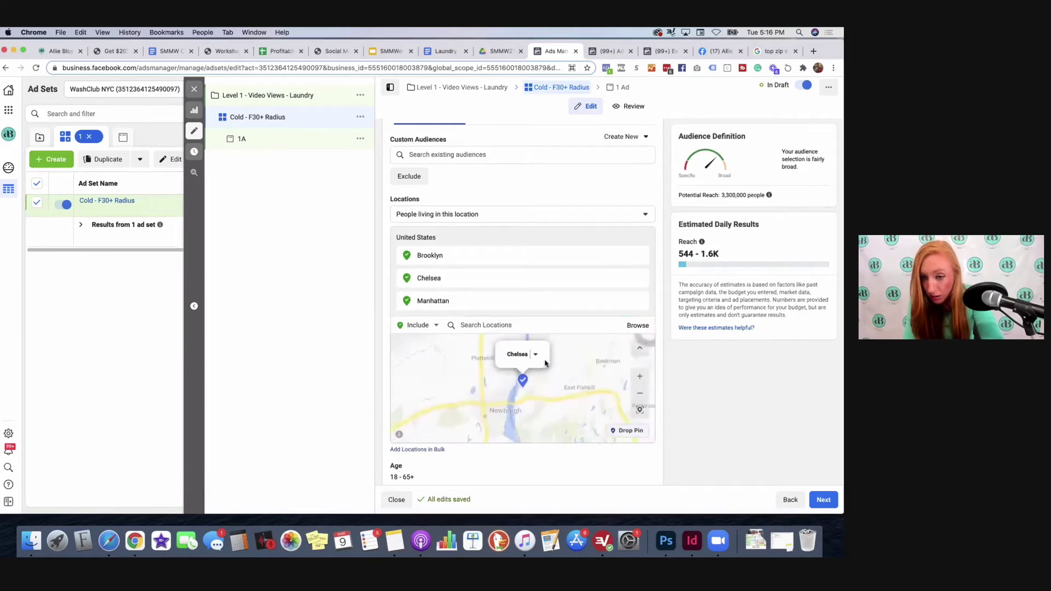
{"action": "left_click", "coordinate": [536, 355]}
{"action": "left_click", "coordinate": [575, 359]}
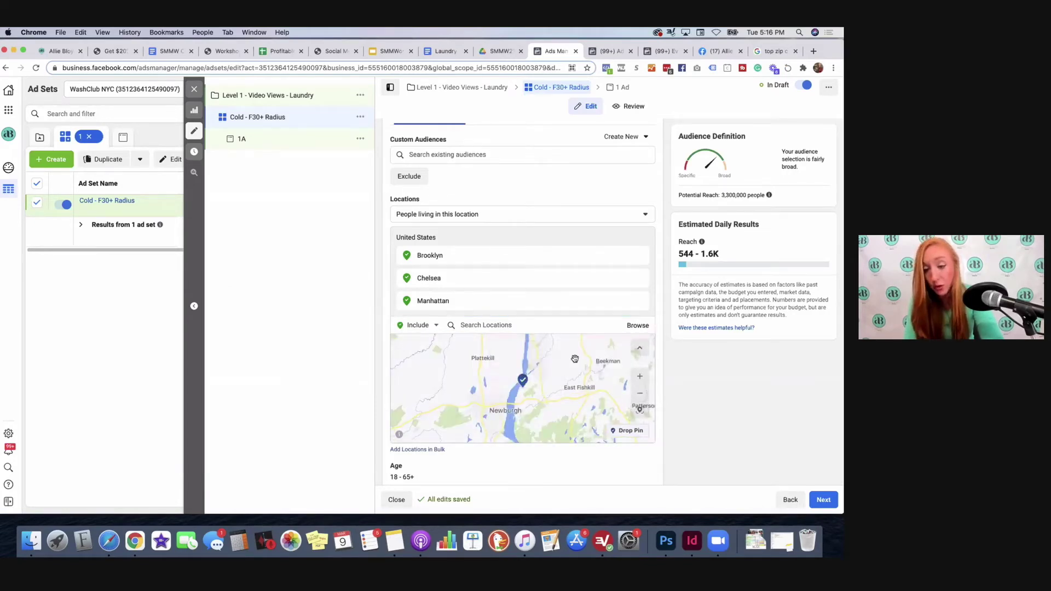
{"action": "scroll", "coordinate": [572, 361], "scroll_direction": "down", "scroll_amount": 3}
{"action": "left_click_drag", "start_coordinate": [567, 364], "coordinate": [509, 359]}
{"action": "right_click", "coordinate": [509, 359]}
{"action": "left_click", "coordinate": [457, 354]}
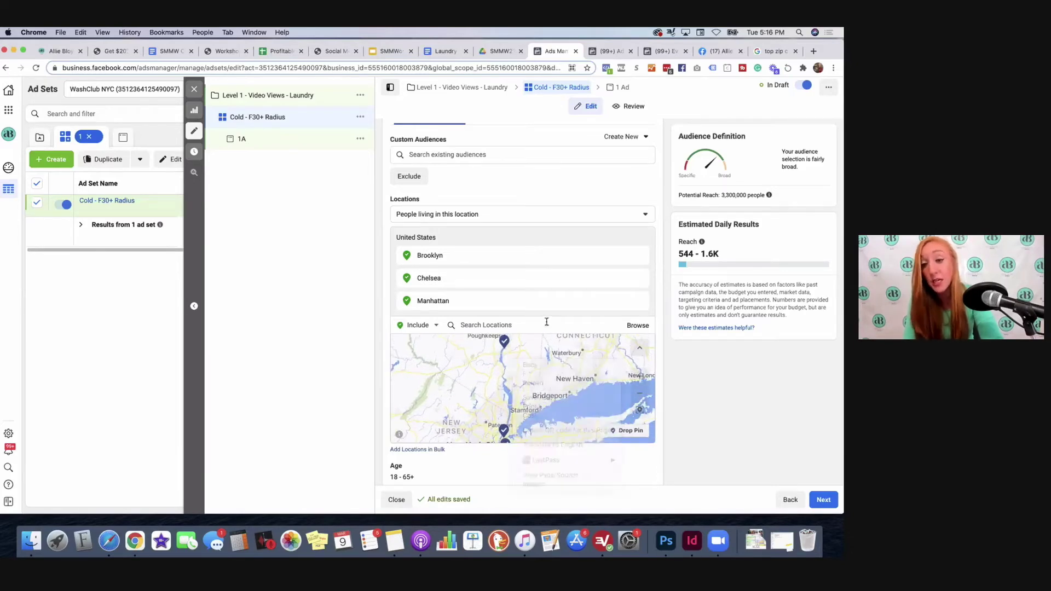
Step: Add New York, New York, then drop a Long Island pin with a 23-mile radius
{"action": "left_click", "coordinate": [535, 323]}
{"action": "type", "text": "new york city"}
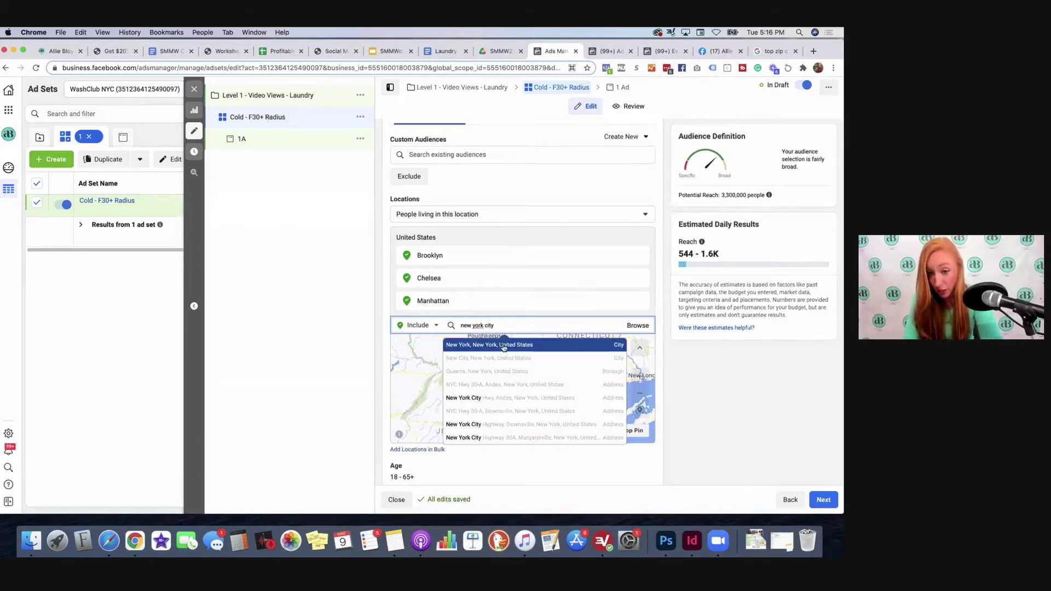
{"action": "left_click", "coordinate": [504, 348]}
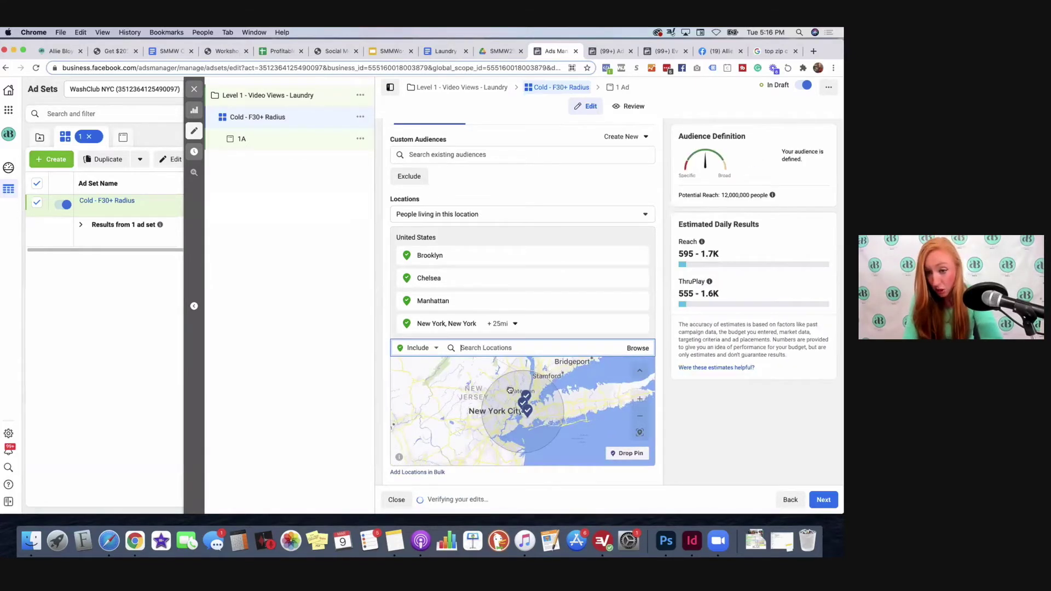
{"action": "left_click", "coordinate": [619, 455]}
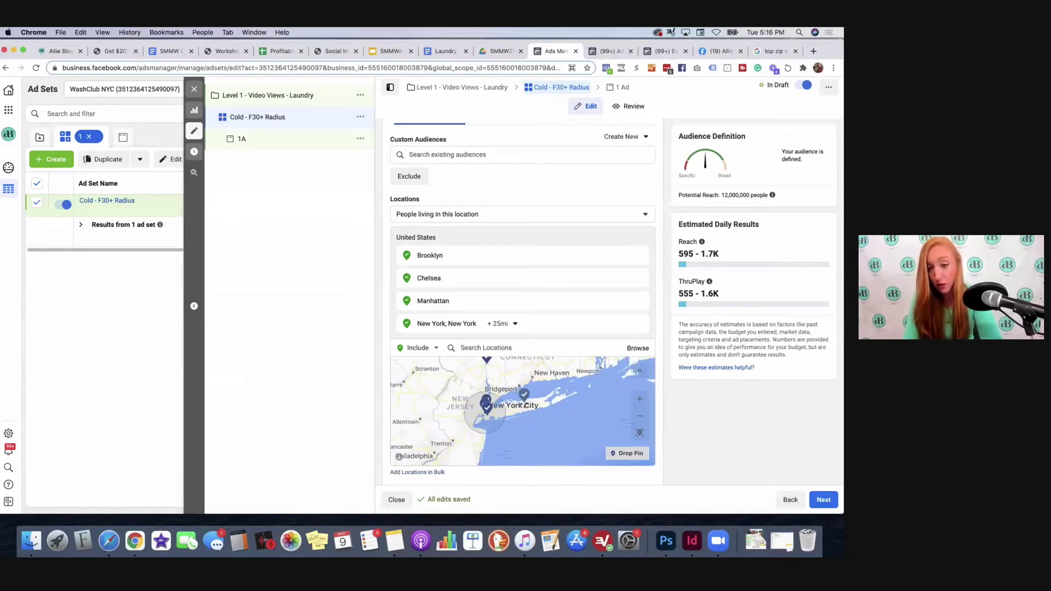
{"action": "left_click", "coordinate": [530, 397]}
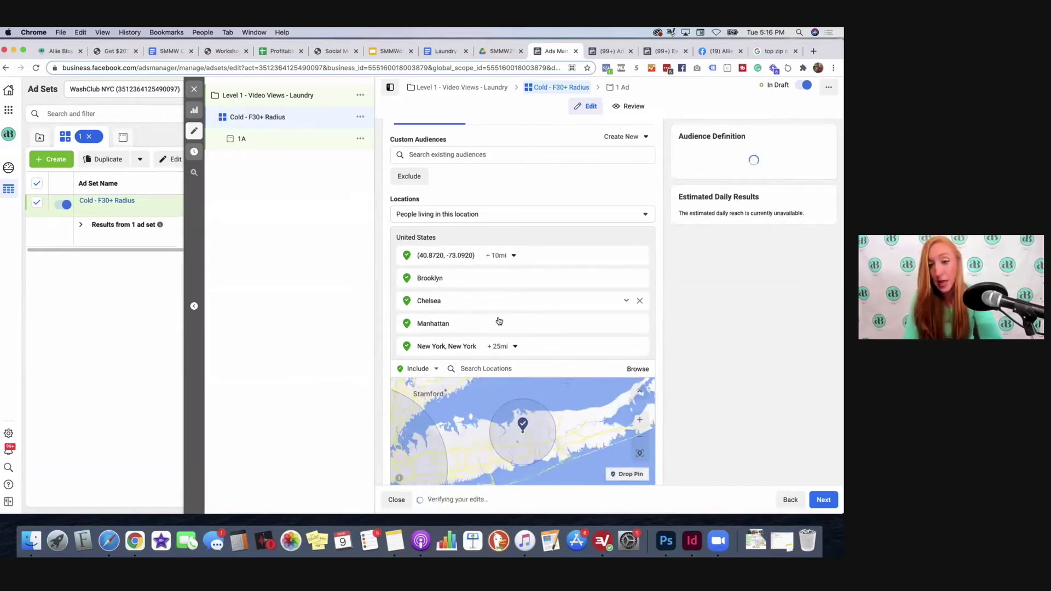
{"action": "left_click", "coordinate": [500, 255]}
{"action": "left_click_drag", "start_coordinate": [493, 288], "coordinate": [482, 288]}
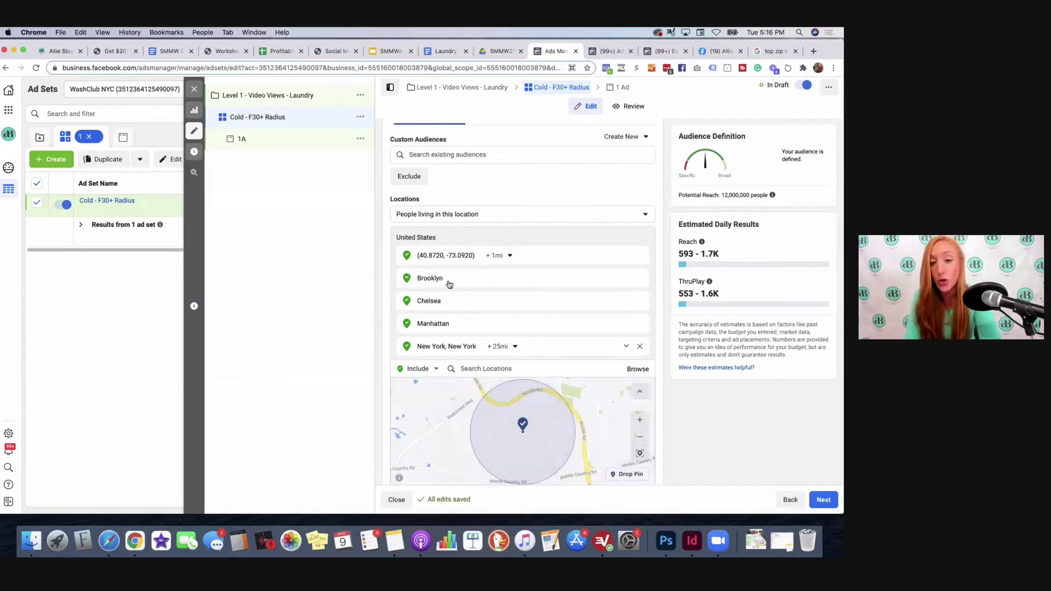
{"action": "left_click", "coordinate": [493, 257]}
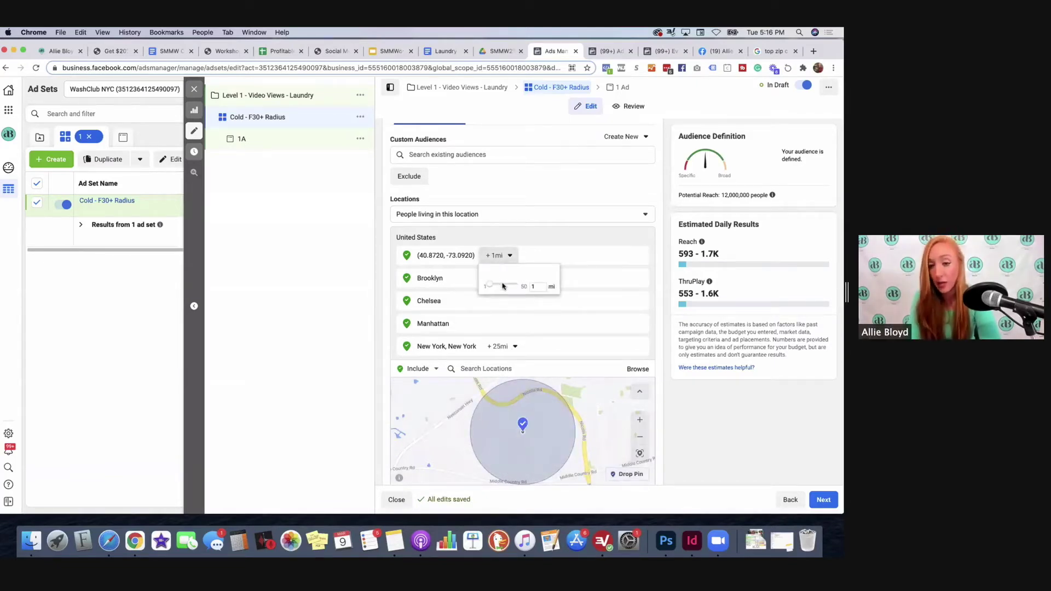
{"action": "mouse_move", "coordinate": [507, 284]}
{"action": "left_mouse_down"}
{"action": "mouse_move", "coordinate": [493, 284]}
{"action": "mouse_move", "coordinate": [502, 284]}
{"action": "left_mouse_up"}
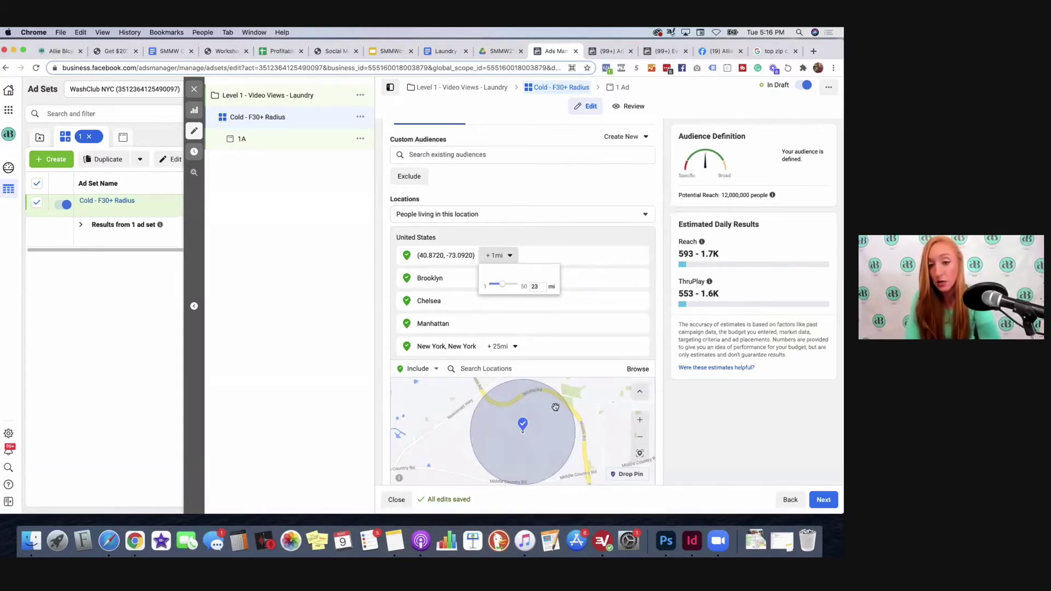
{"action": "left_click", "coordinate": [556, 407]}
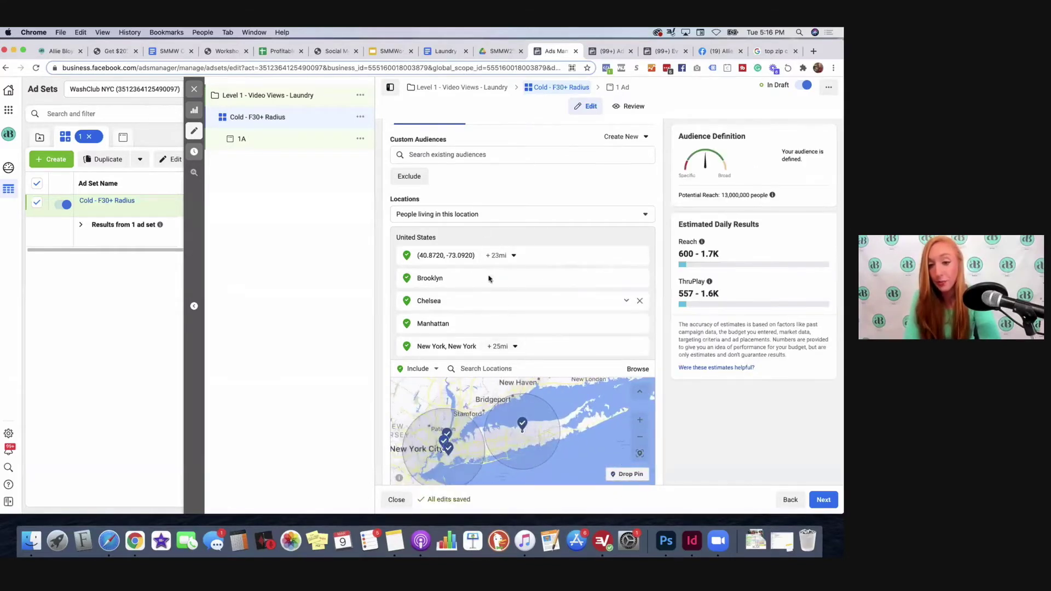
Step: Set New York, New York to a 33-mile radius and widen the dropped pin to 30 miles
{"action": "left_click", "coordinate": [498, 346]}
{"action": "left_click_drag", "start_coordinate": [511, 405], "coordinate": [523, 406]}
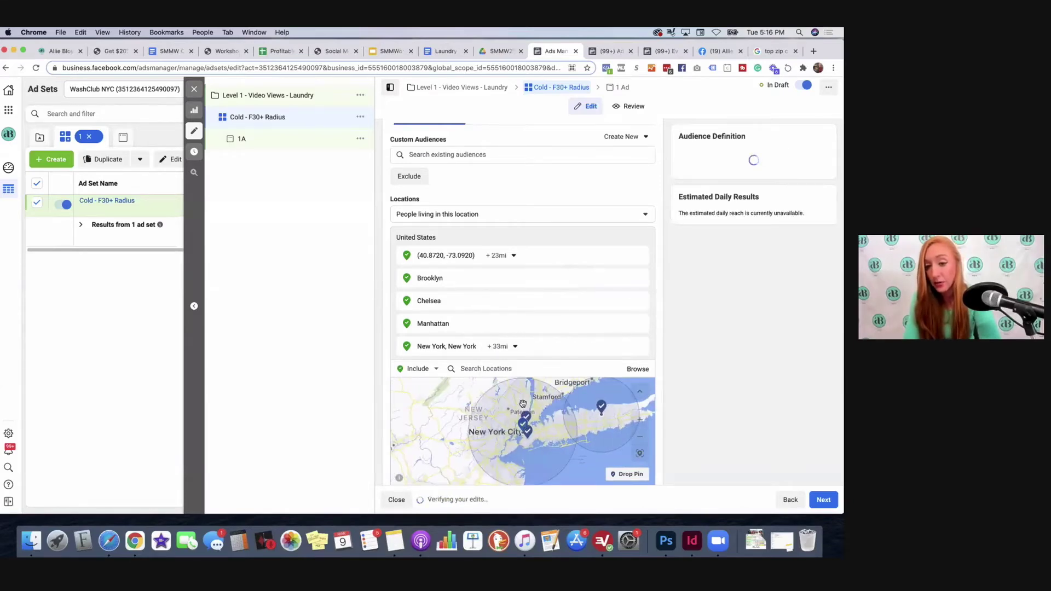
{"action": "left_click", "coordinate": [501, 348]}
{"action": "left_click", "coordinate": [503, 258]}
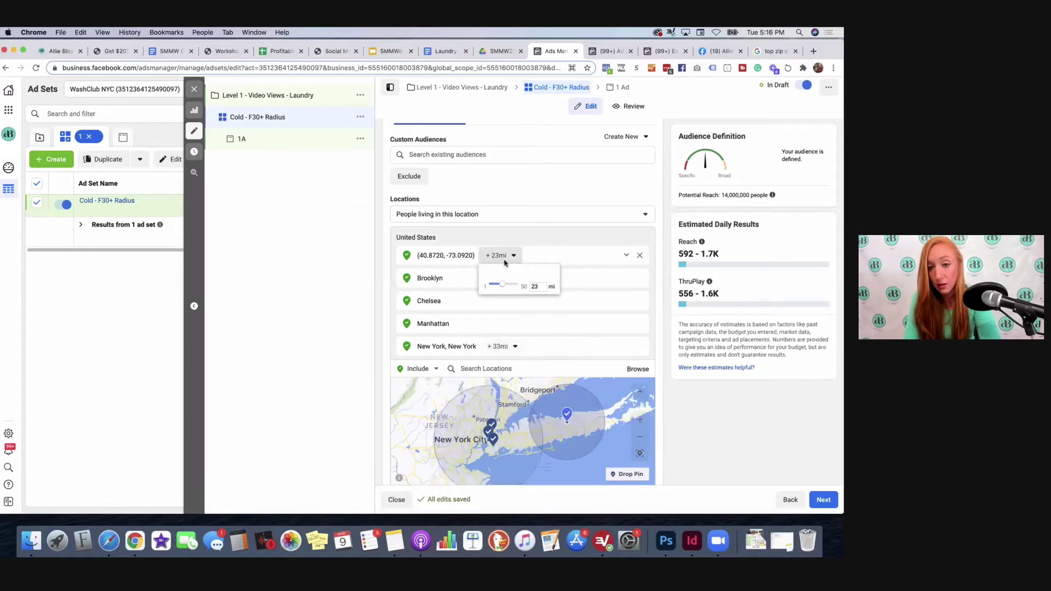
{"action": "left_click_drag", "start_coordinate": [508, 286], "coordinate": [500, 281]}
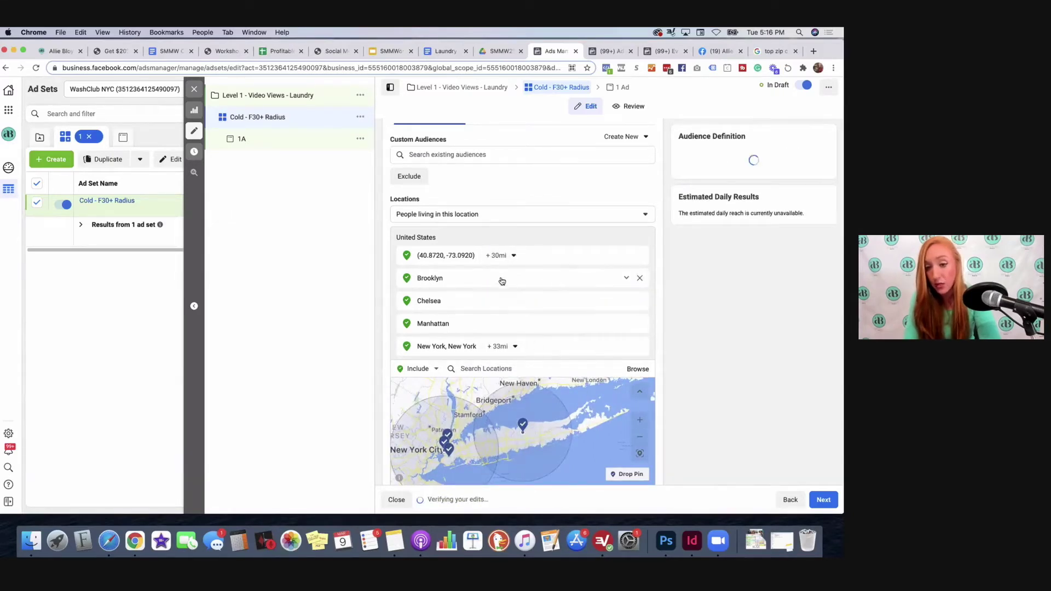
{"action": "scroll", "coordinate": [692, 416], "scroll_direction": "down", "scroll_amount": 5}
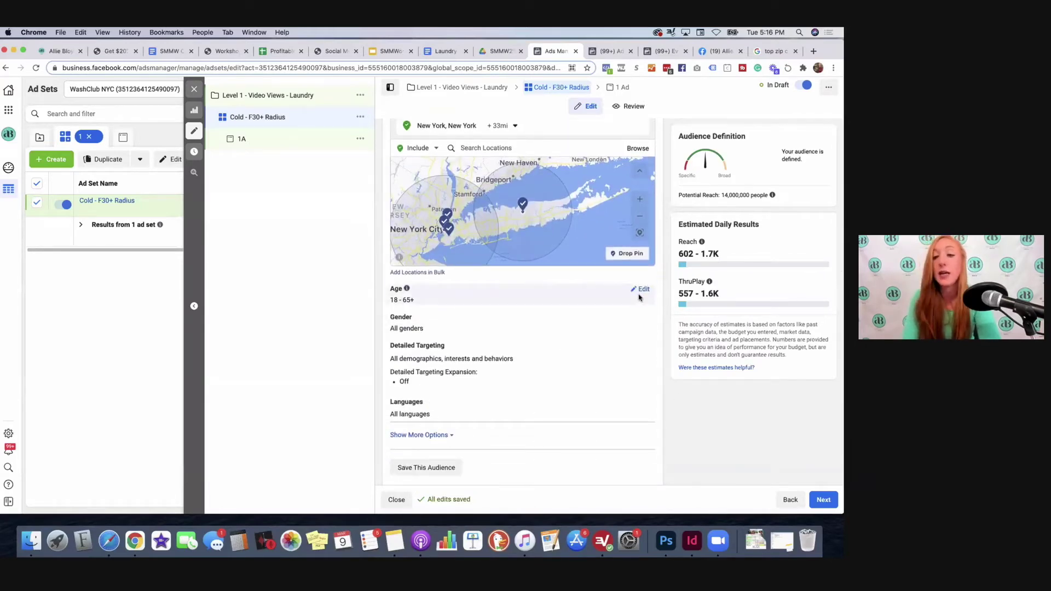
Step: Set the audience age range to 30–65+ and the gender to Women
{"action": "left_click", "coordinate": [640, 289]}
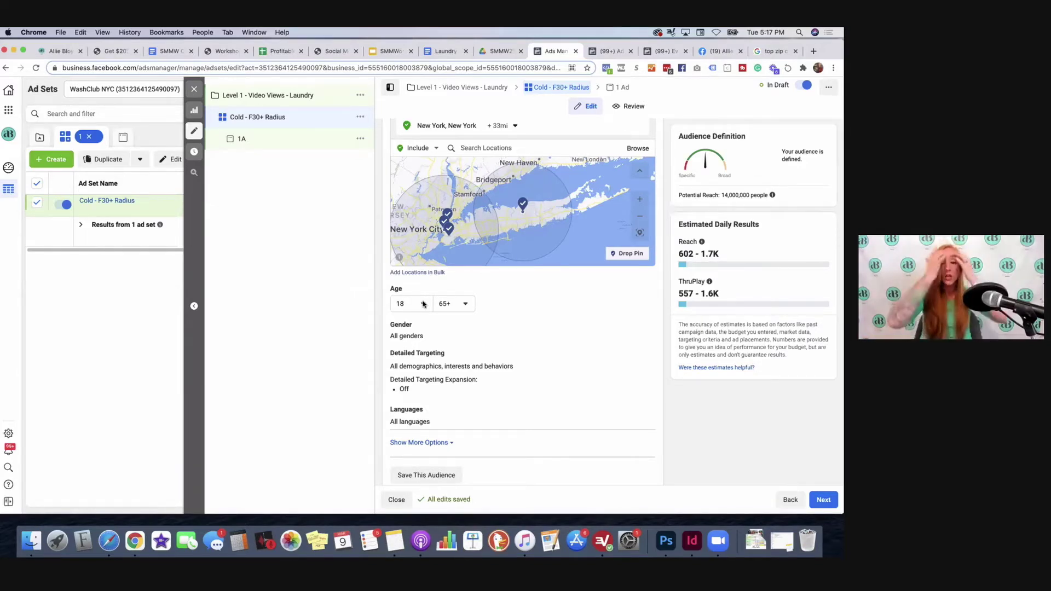
{"action": "left_click", "coordinate": [423, 304]}
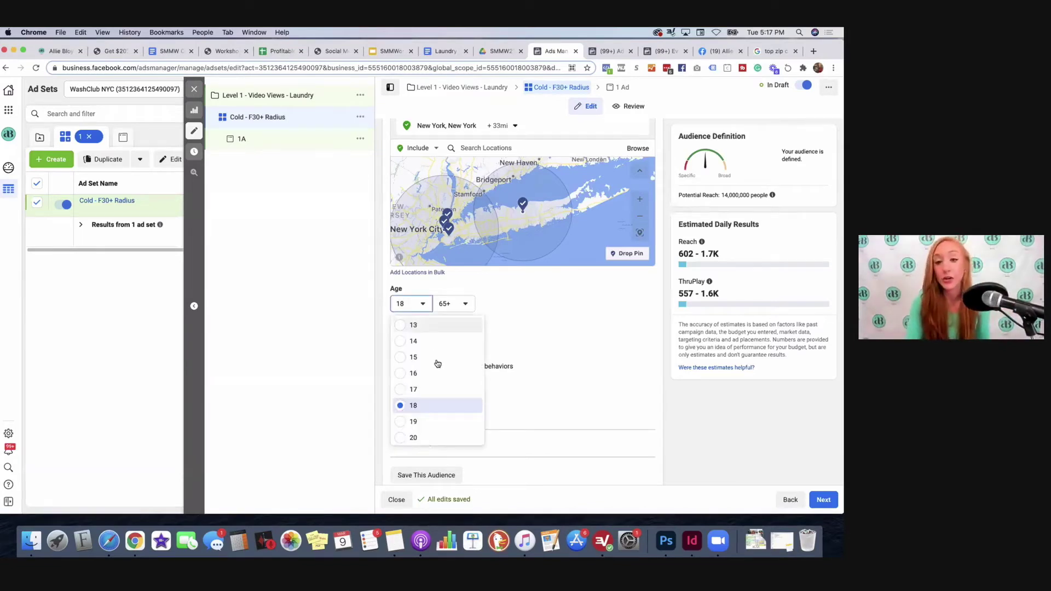
{"action": "scroll", "coordinate": [446, 400], "scroll_direction": "down", "scroll_amount": 5}
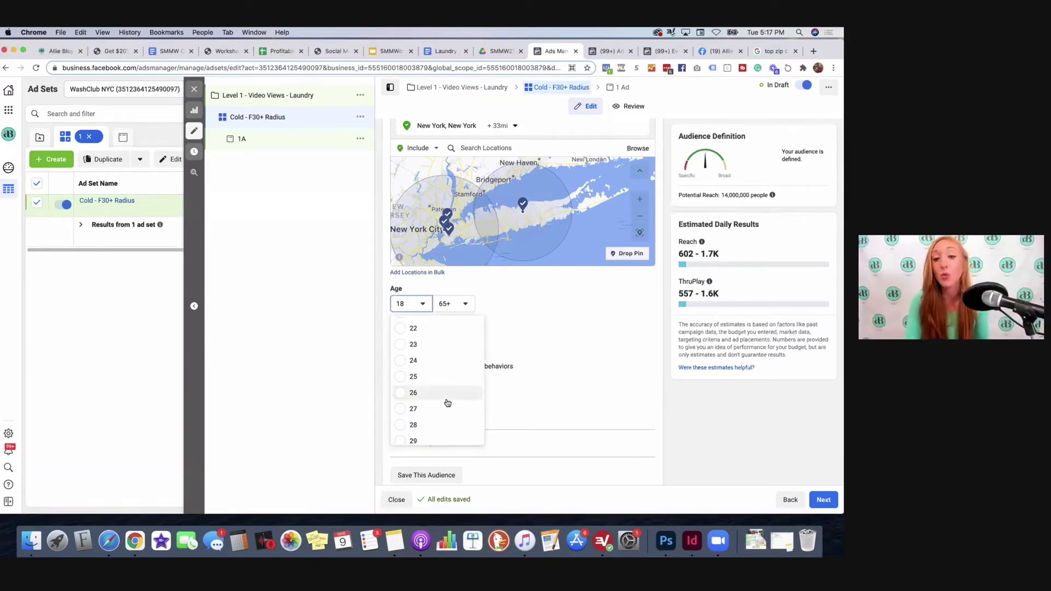
{"action": "left_click", "coordinate": [411, 435]}
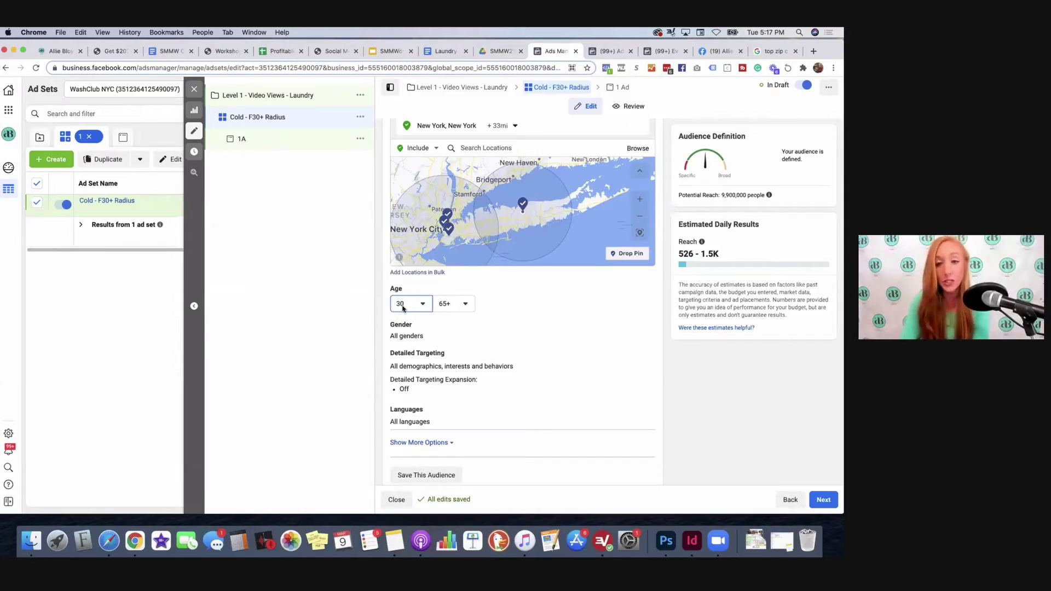
{"action": "left_click", "coordinate": [642, 326]}
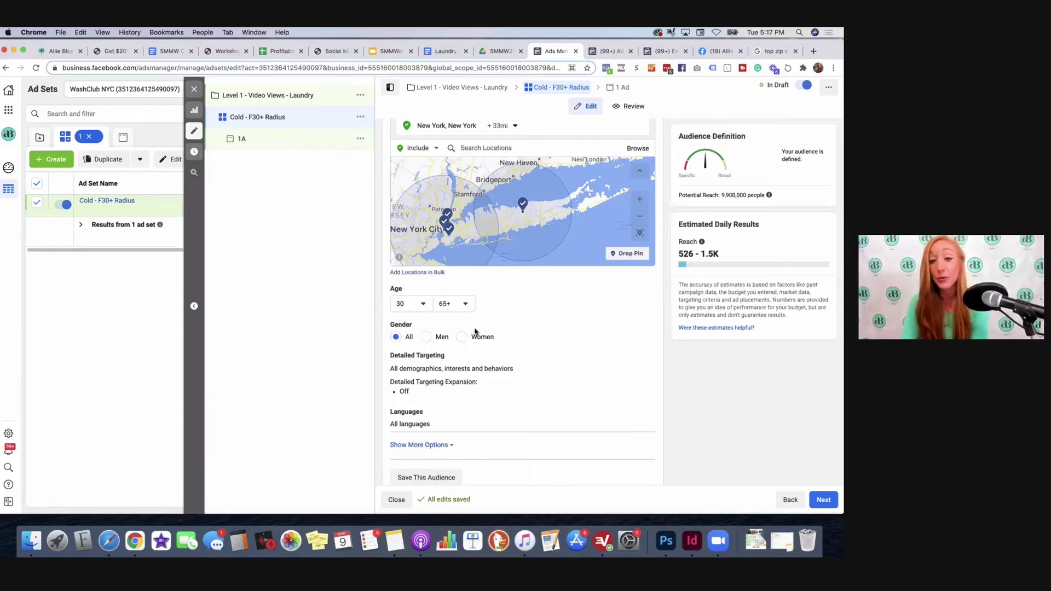
{"action": "left_click", "coordinate": [463, 336]}
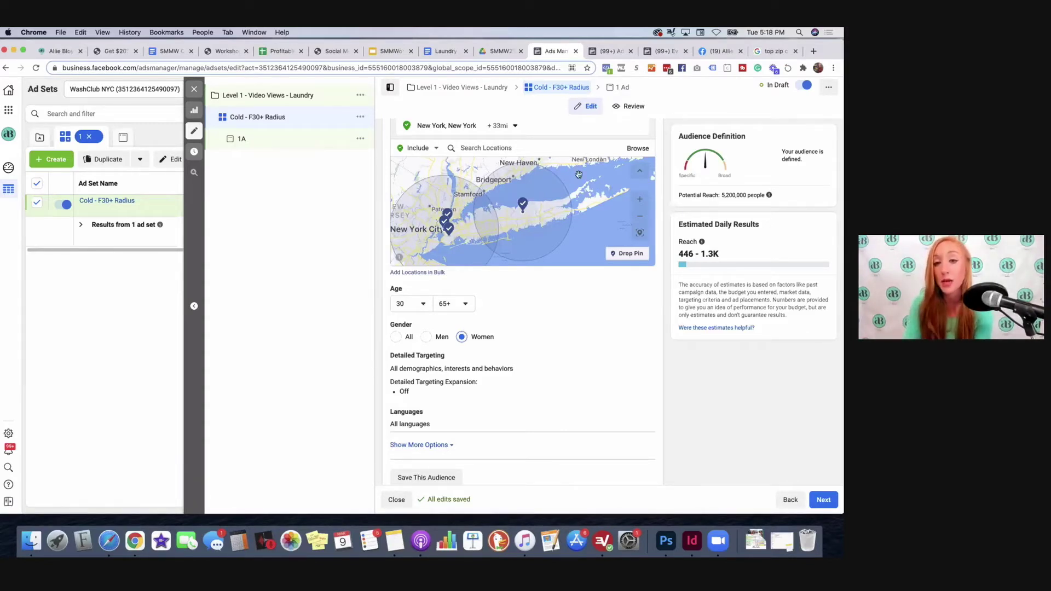
Step: Cut New York, New York's radius to 21 miles and retune the coordinate pin's radius to 21 miles
{"action": "scroll", "coordinate": [520, 219], "scroll_direction": "up", "scroll_amount": 2}
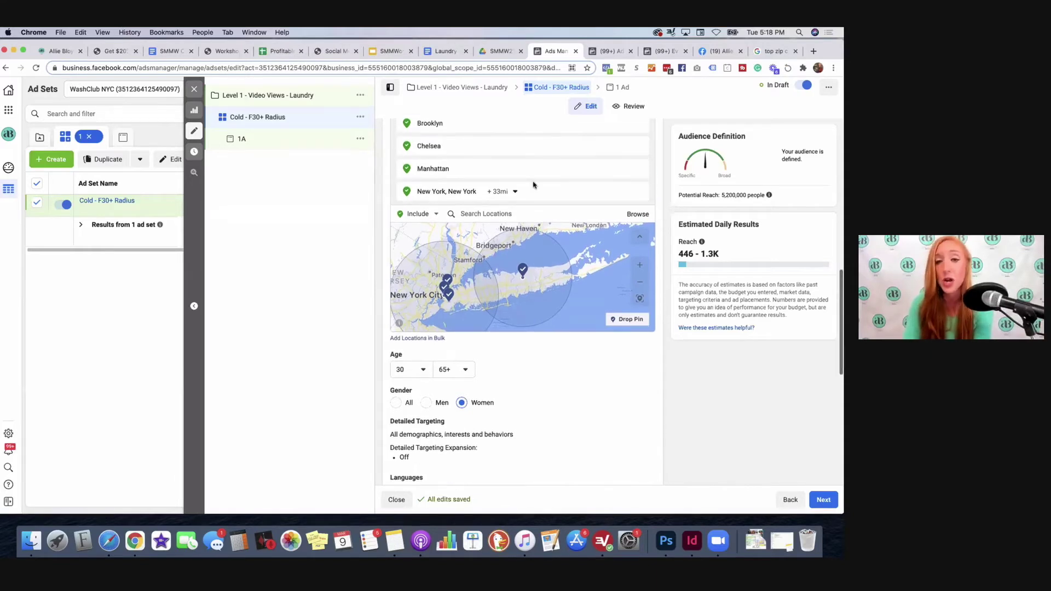
{"action": "left_click", "coordinate": [501, 191]}
{"action": "left_click_drag", "start_coordinate": [527, 246], "coordinate": [512, 247]}
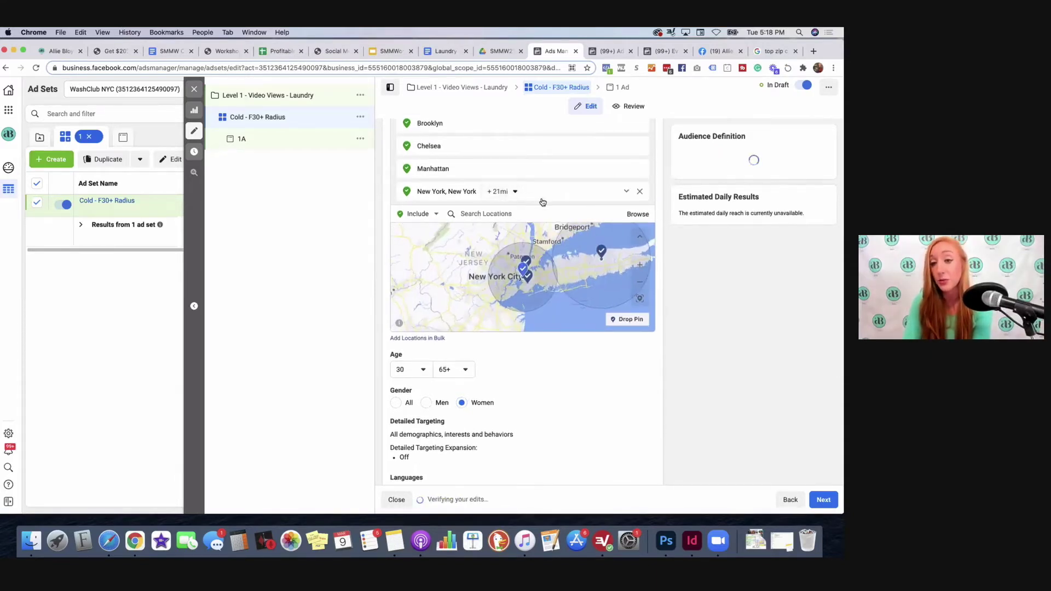
{"action": "scroll", "coordinate": [517, 192], "scroll_direction": "up", "scroll_amount": 3}
{"action": "left_click", "coordinate": [498, 172]}
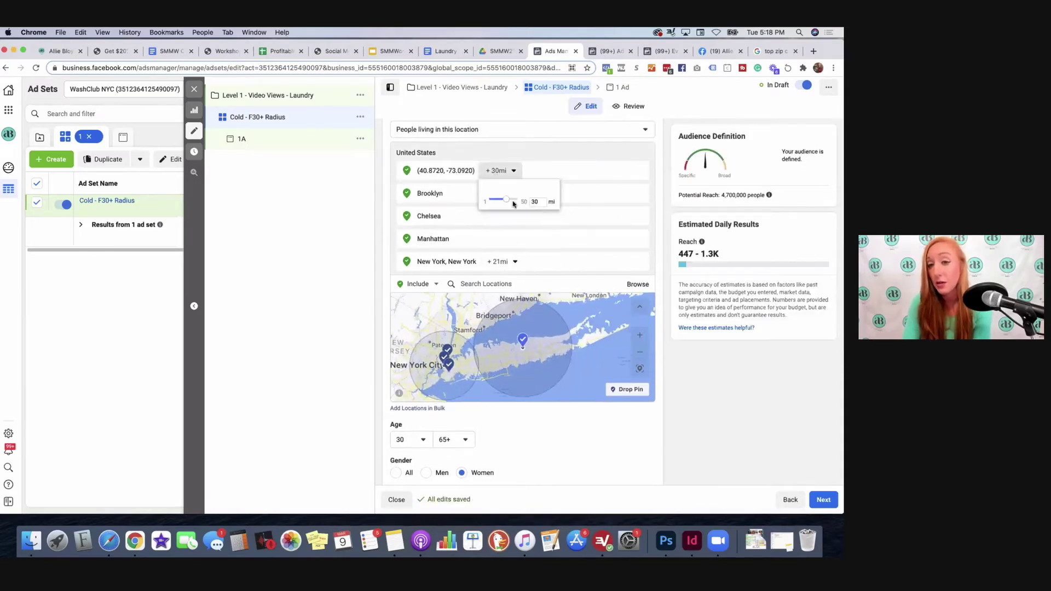
{"action": "left_click_drag", "start_coordinate": [507, 203], "coordinate": [500, 202]}
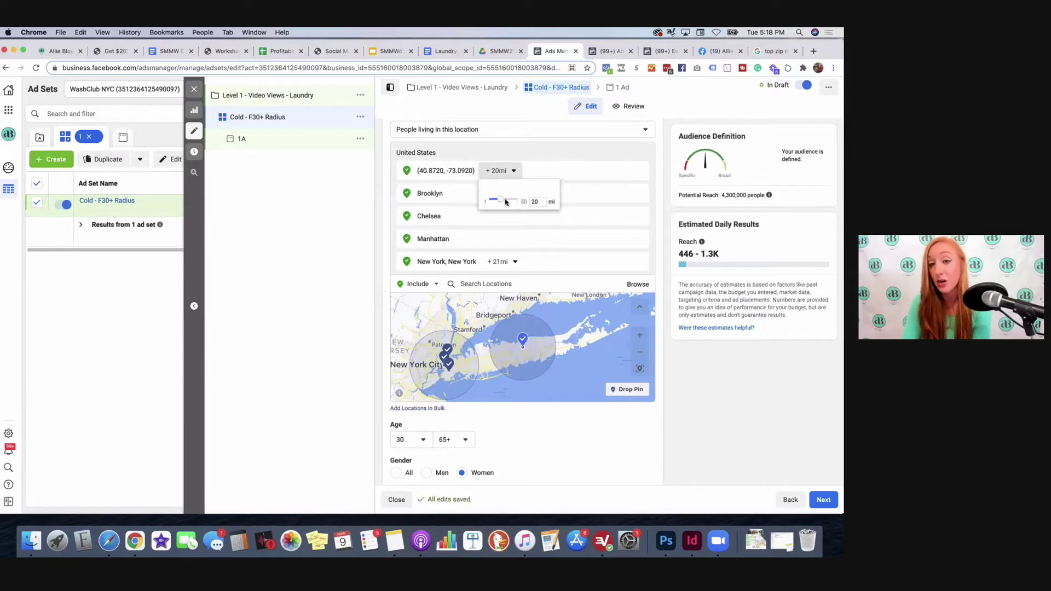
{"action": "left_click_drag", "start_coordinate": [508, 200], "coordinate": [504, 202]}
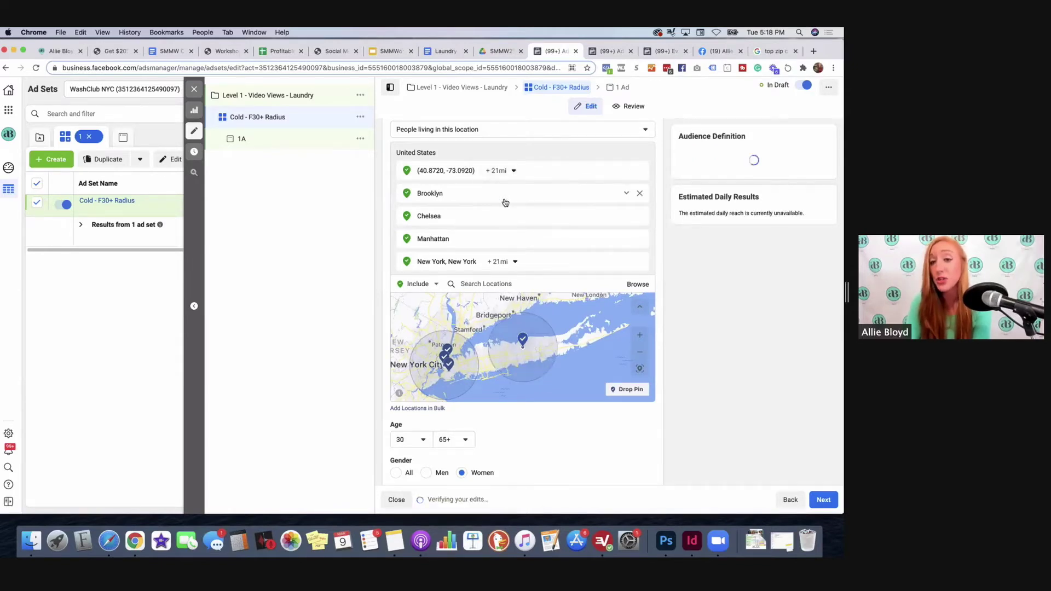
{"action": "left_click_drag", "start_coordinate": [505, 202], "coordinate": [507, 197]}
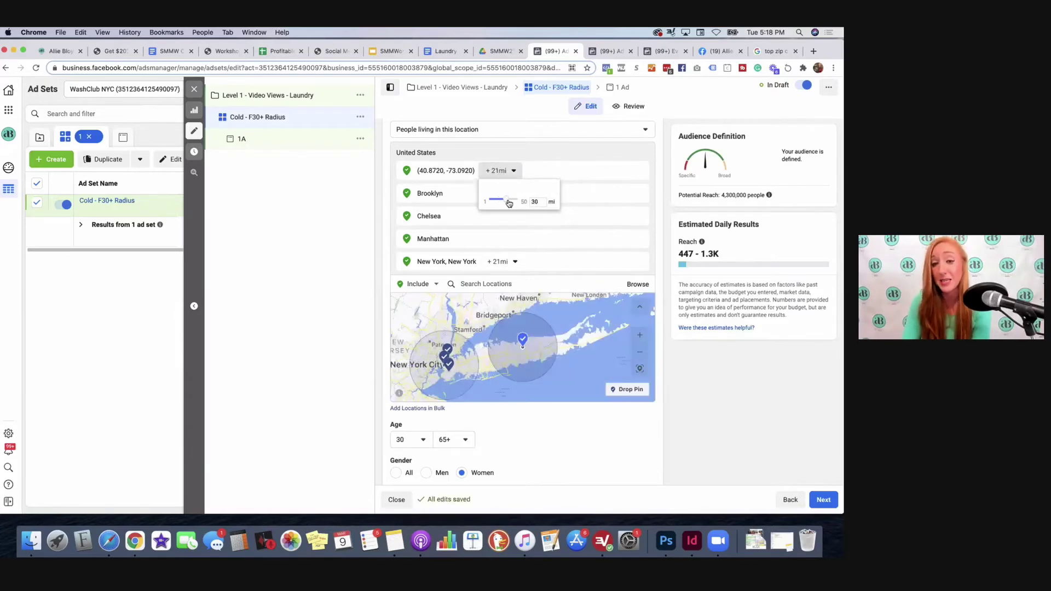
{"action": "scroll", "coordinate": [622, 454], "scroll_direction": "down", "scroll_amount": 5}
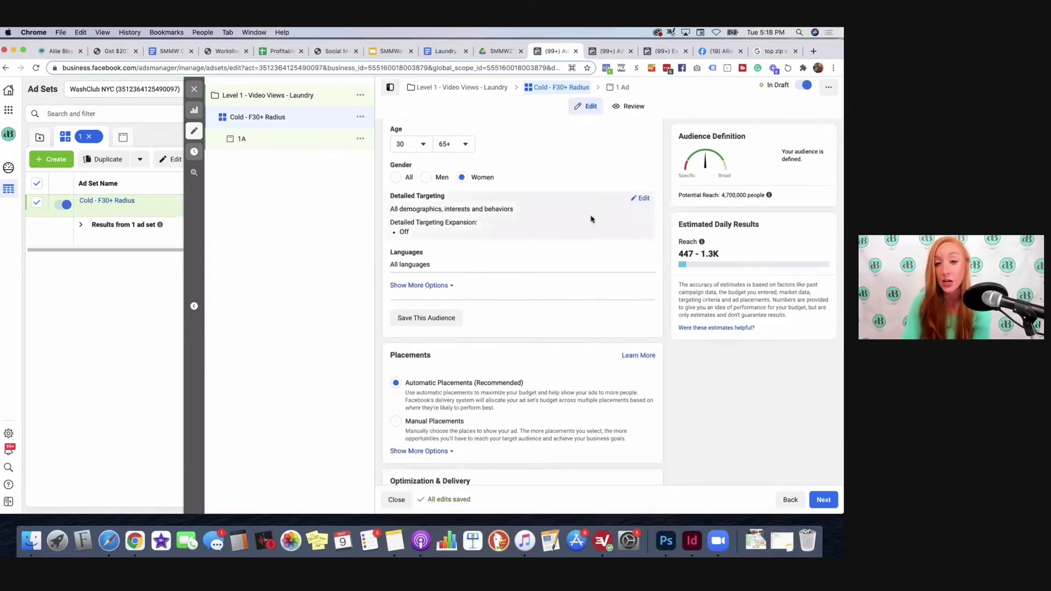
Step: Expand the Detailed Targeting include/exclude editor, leaving targeting expansion unchecked
{"action": "left_click", "coordinate": [644, 198]}
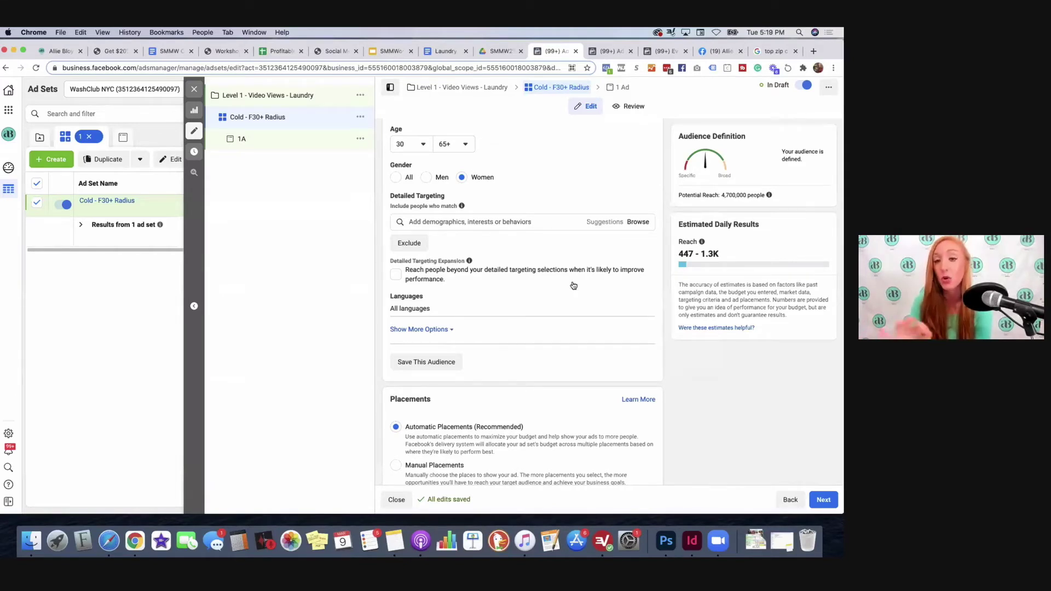
{"action": "scroll", "coordinate": [489, 262], "scroll_direction": "down", "scroll_amount": 3}
{"action": "scroll", "coordinate": [489, 262], "scroll_direction": "down", "scroll_amount": 2}
Step: Save the current targeting as a reusable audience named 'Cold - F 30+'
{"action": "left_click", "coordinate": [426, 226]}
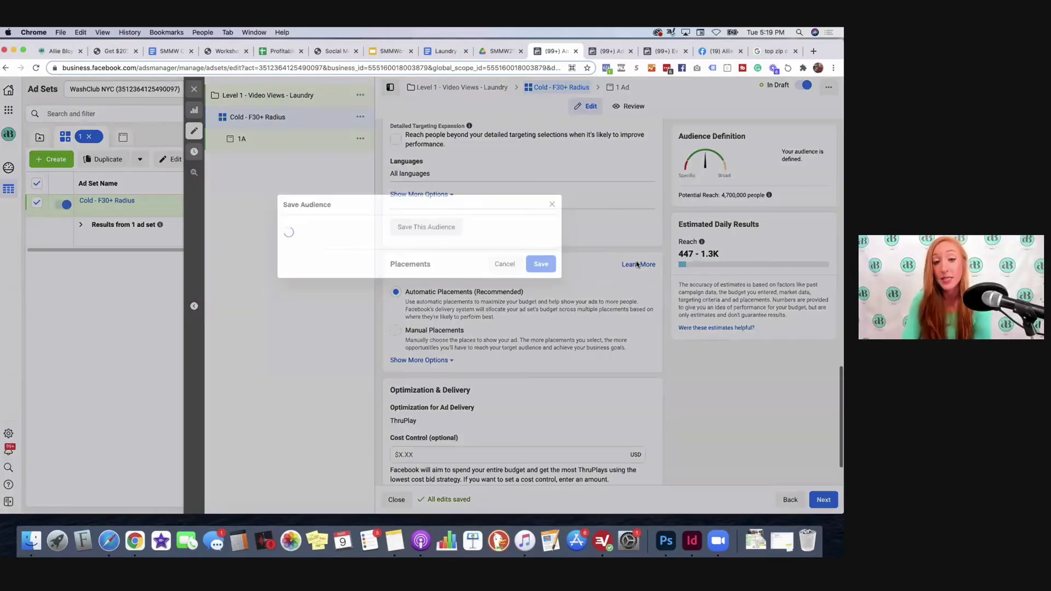
{"action": "triple_click", "coordinate": [434, 214]}
{"action": "type", "text": "Cold "}
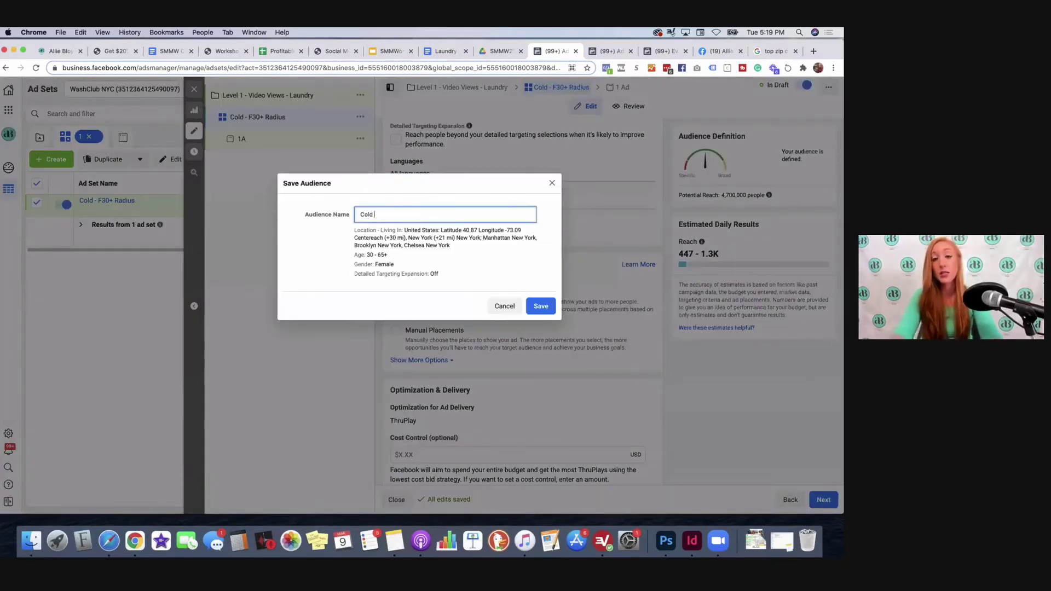
{"action": "type", "text": "- "}
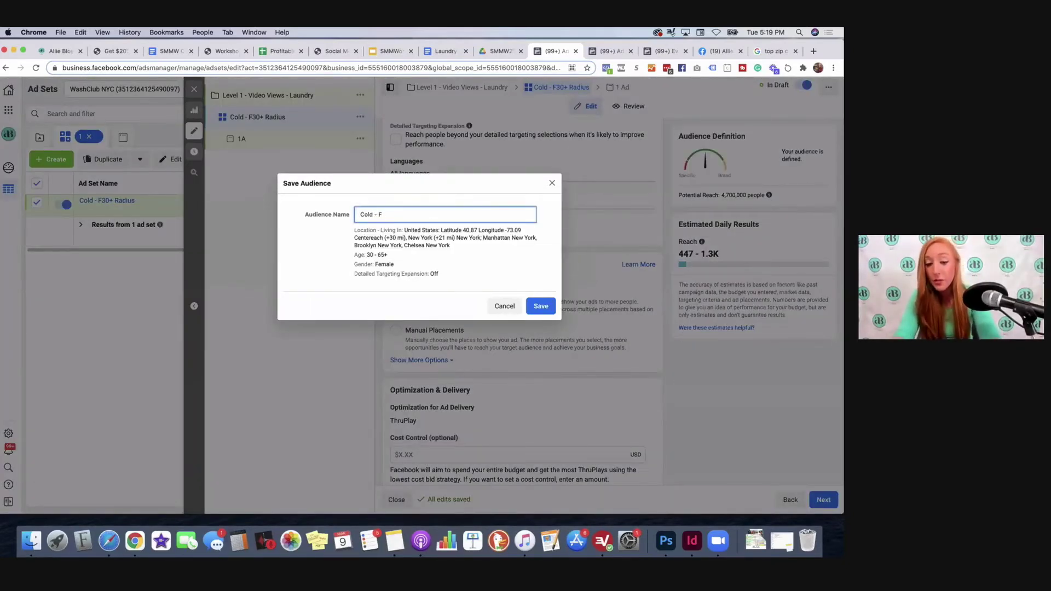
{"action": "type", "text": "F 30+"}
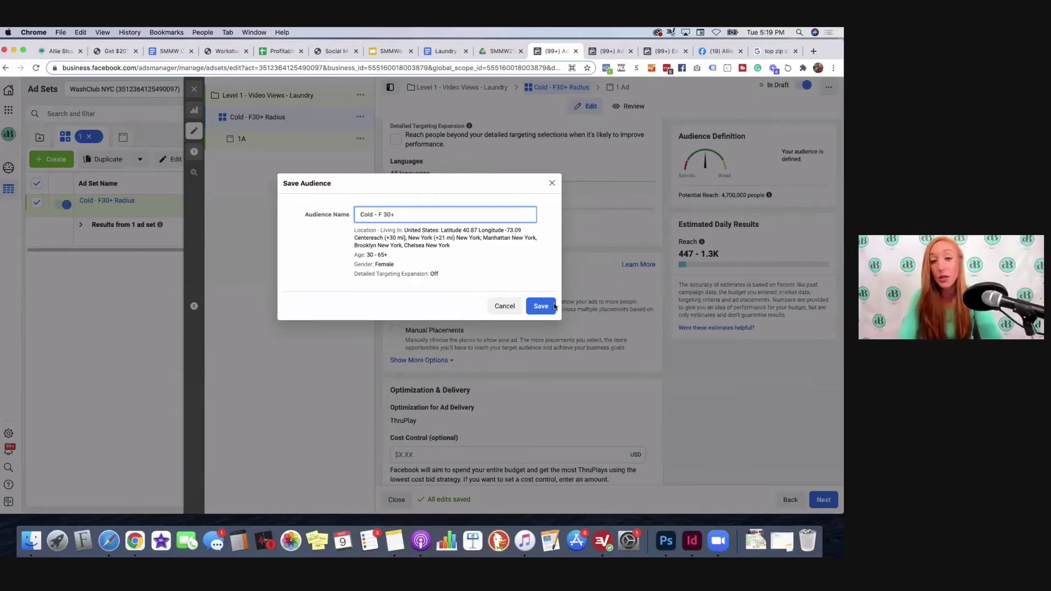
{"action": "key", "text": "Return"}
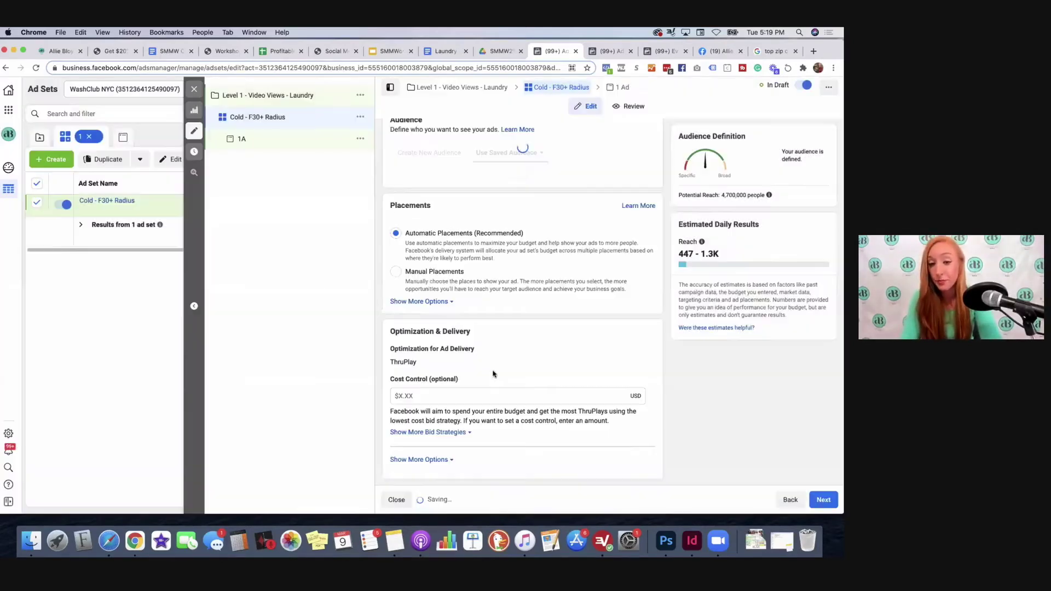
{"action": "scroll", "coordinate": [493, 374], "scroll_direction": "down", "scroll_amount": 5}
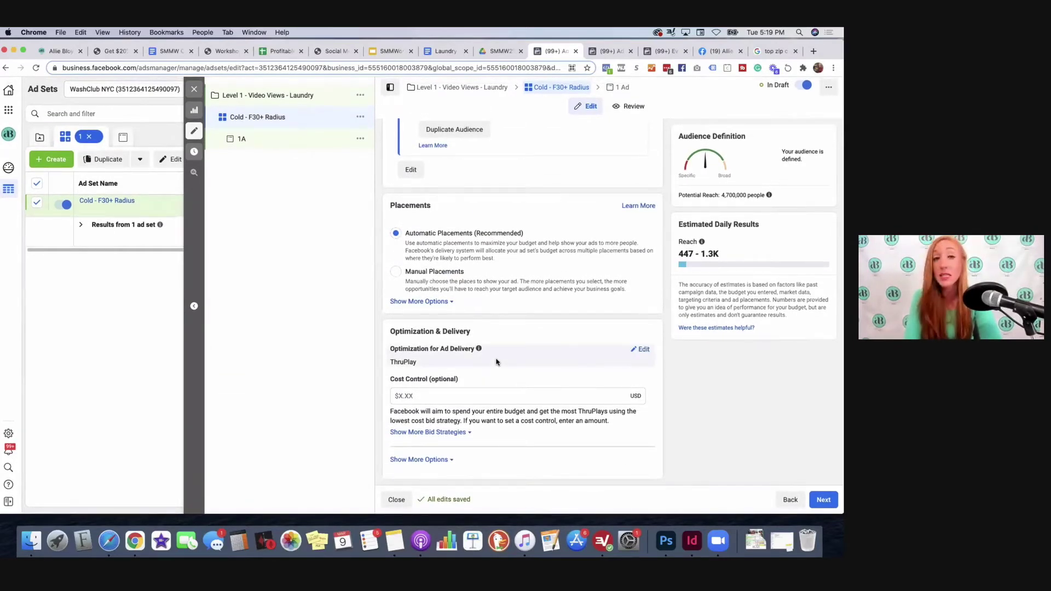
{"action": "left_click", "coordinate": [622, 87]}
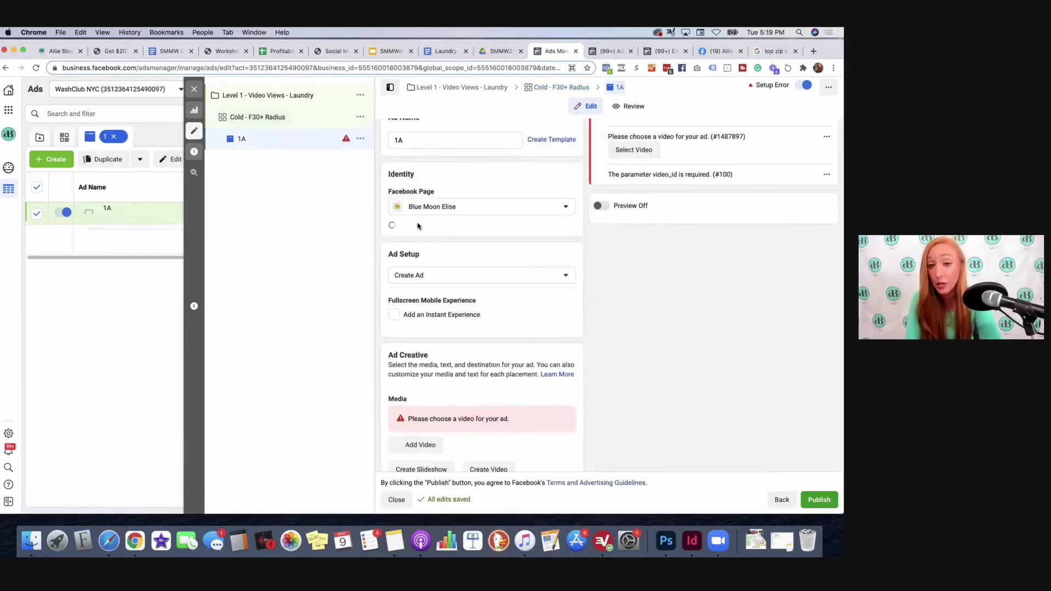
Step: Switch ad 1A's Facebook Page to the business's own page, adding its Instagram account
{"action": "scroll", "coordinate": [416, 239], "scroll_direction": "down", "scroll_amount": 1}
{"action": "left_click", "coordinate": [410, 201]}
{"action": "scroll", "coordinate": [409, 201], "scroll_direction": "up", "scroll_amount": 2}
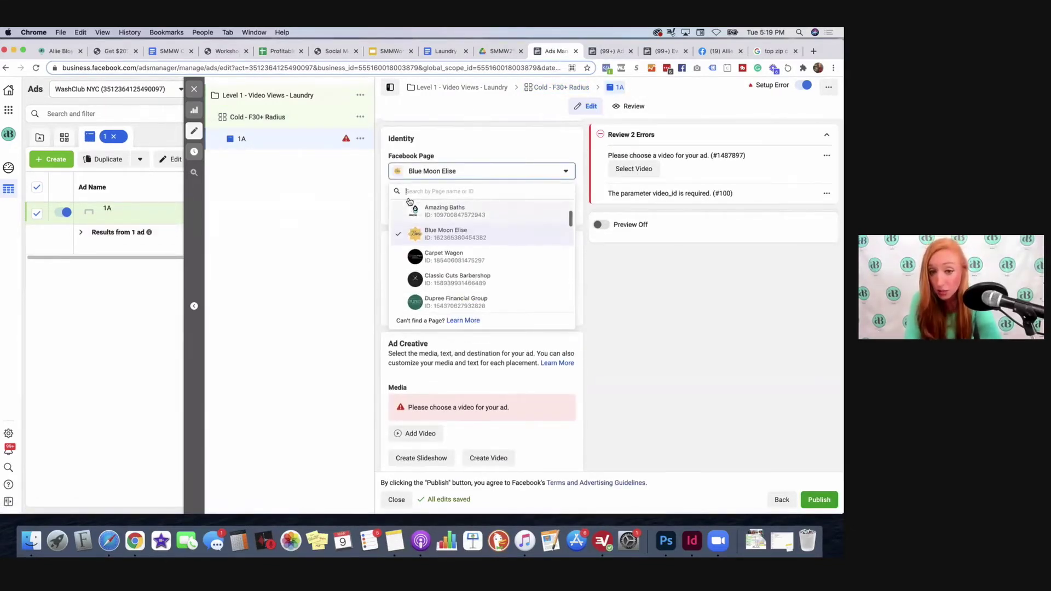
{"action": "left_click", "coordinate": [447, 229]}
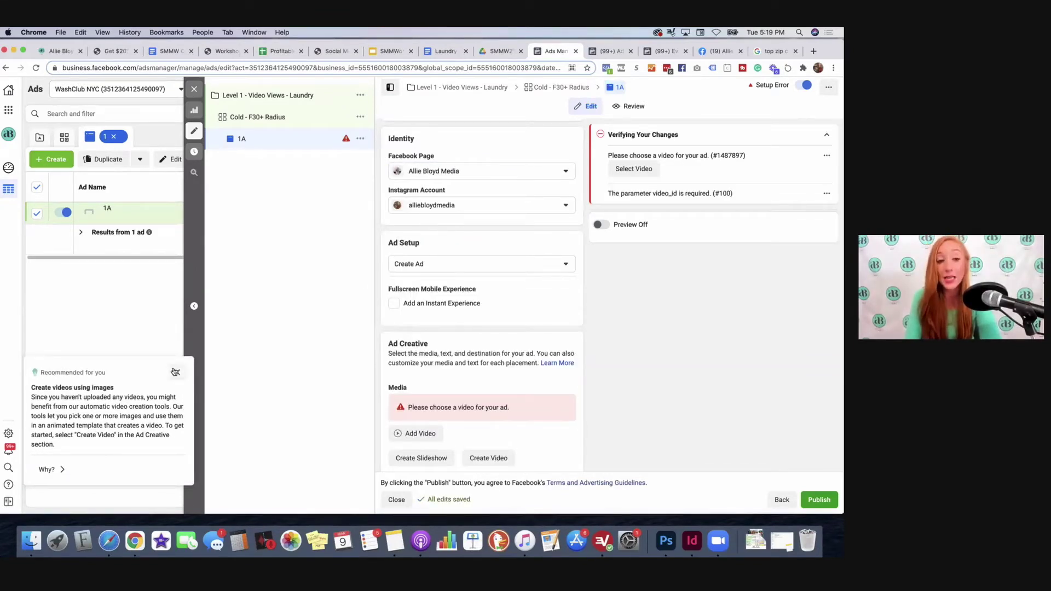
{"action": "scroll", "coordinate": [476, 282], "scroll_direction": "down", "scroll_amount": 1}
{"action": "scroll", "coordinate": [481, 288], "scroll_direction": "down", "scroll_amount": 3}
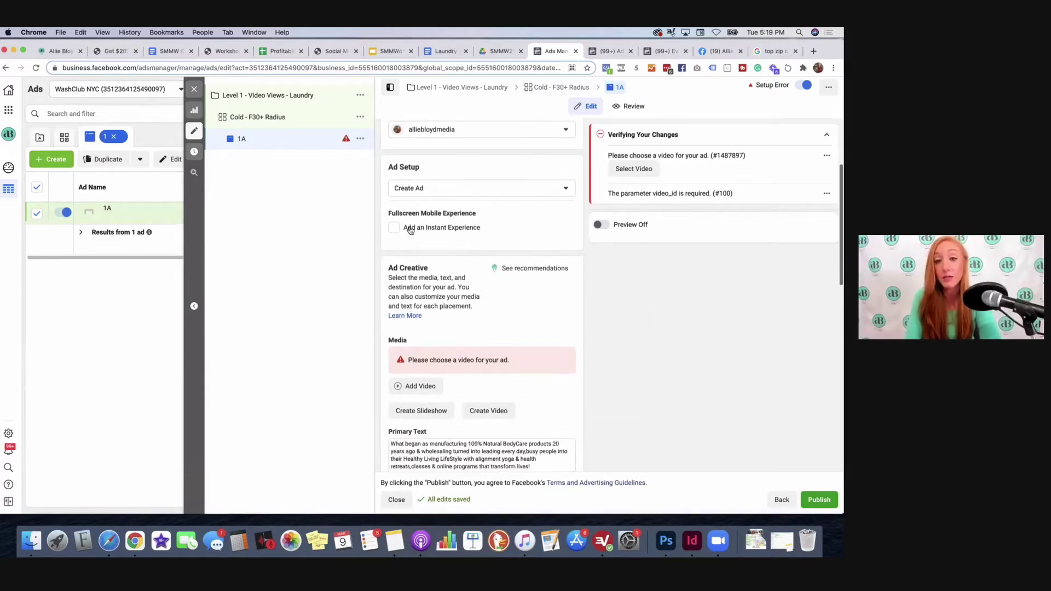
{"action": "scroll", "coordinate": [422, 274], "scroll_direction": "down", "scroll_amount": 5}
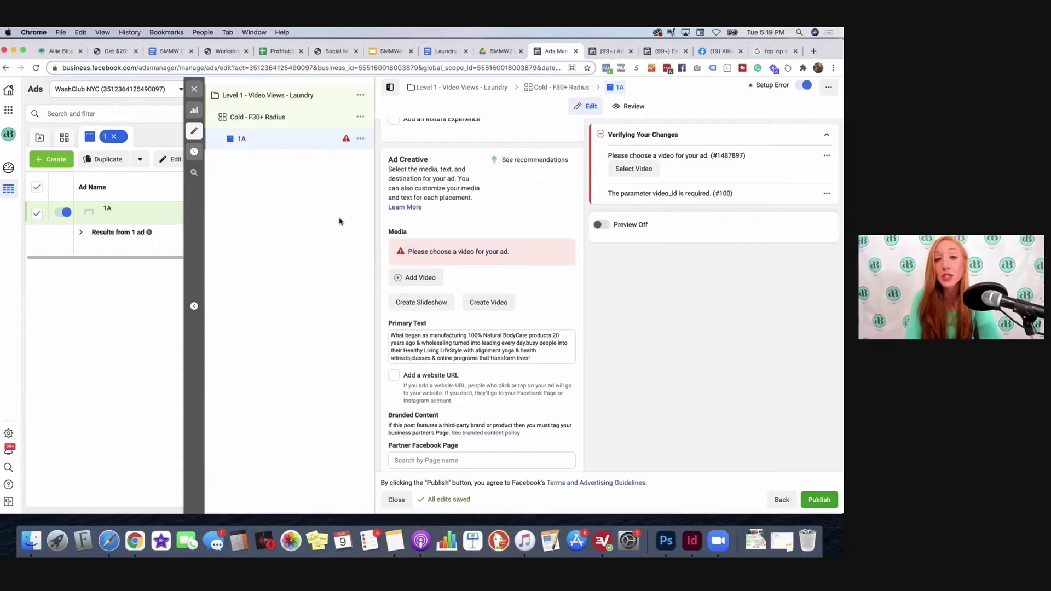
Step: Upload 'Level 1 - 5 Ways to Save Time.mp4' as ad 1A's video, cropped Square (1:1)
{"action": "left_click", "coordinate": [402, 278]}
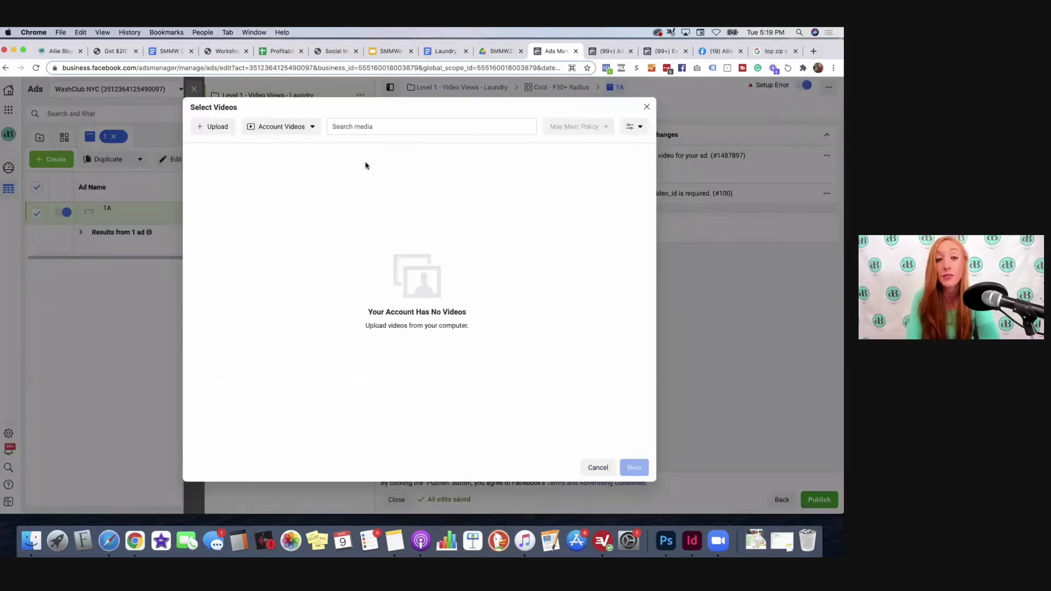
{"action": "left_click", "coordinate": [224, 128]}
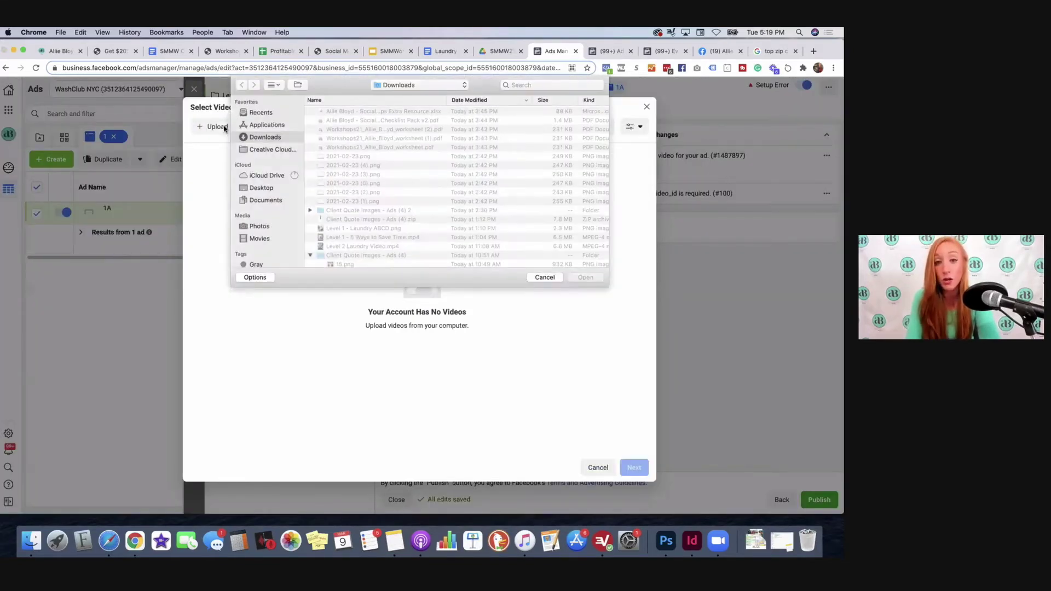
{"action": "left_click", "coordinate": [371, 239]}
{"action": "left_click", "coordinate": [576, 277]}
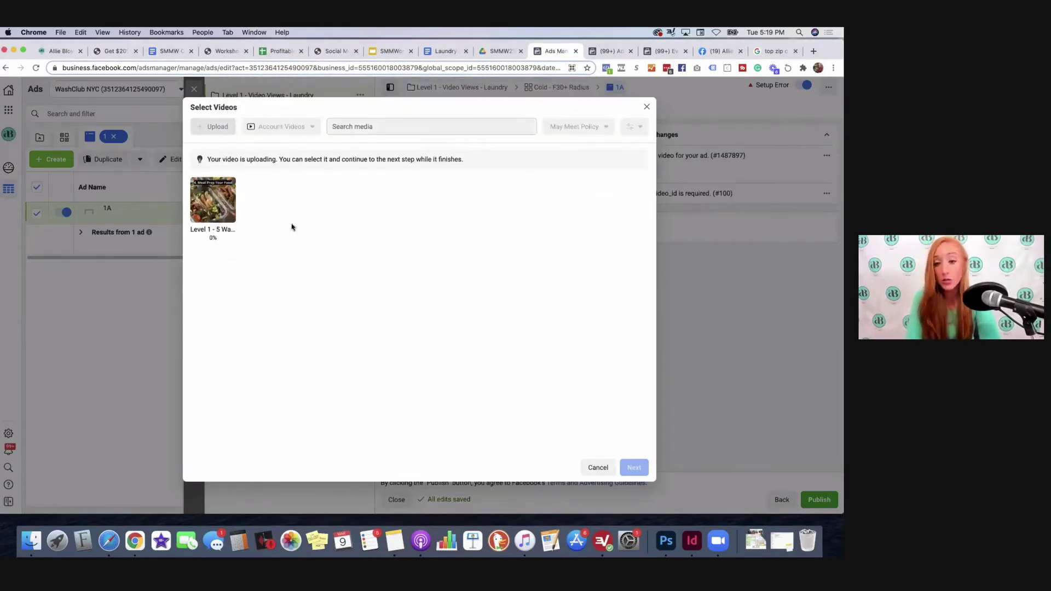
{"action": "left_click", "coordinate": [215, 208]}
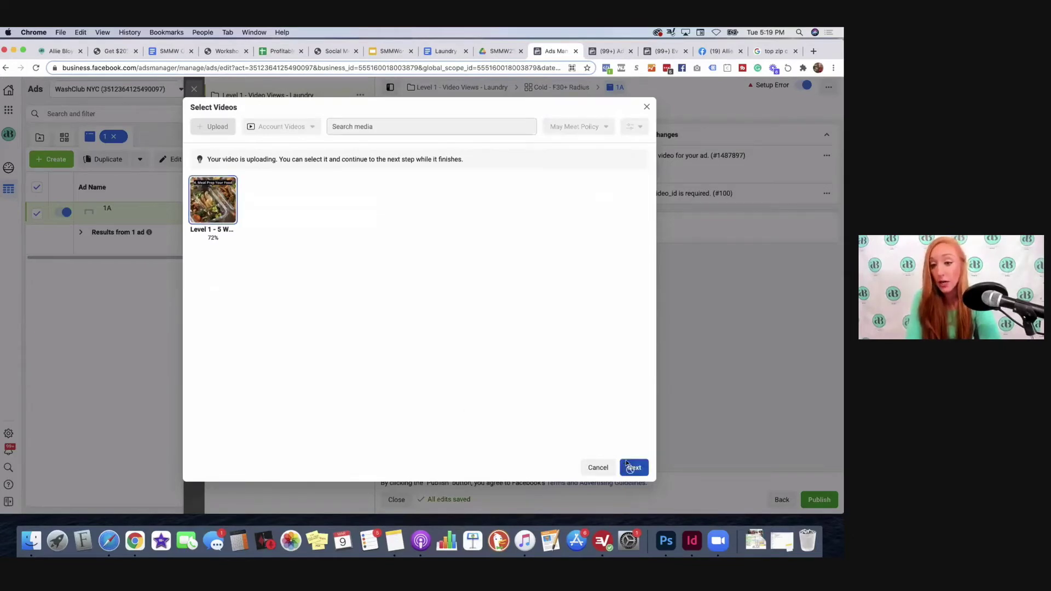
{"action": "left_click", "coordinate": [633, 467]}
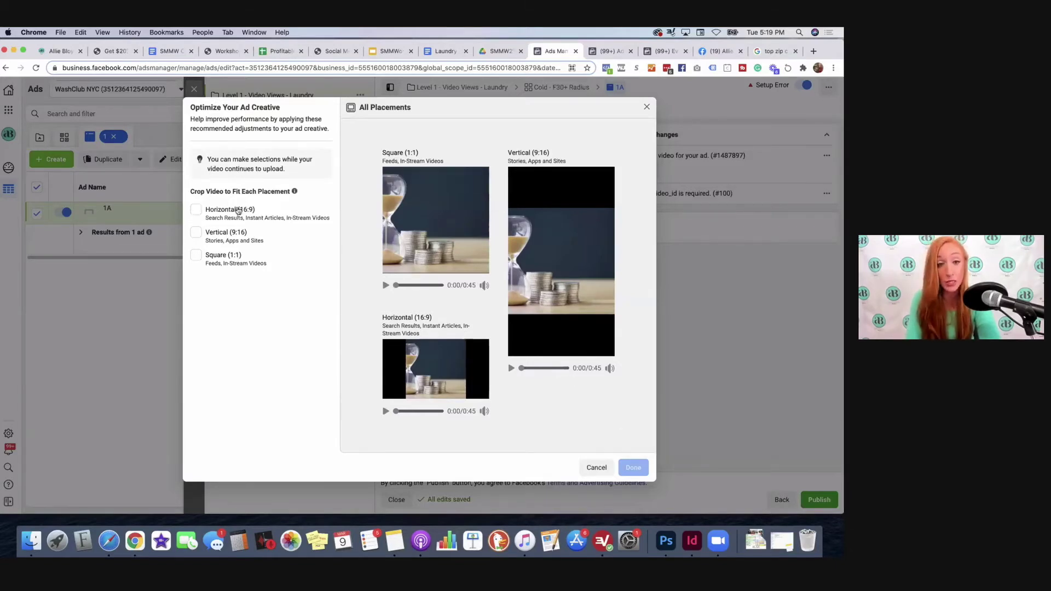
{"action": "left_click", "coordinate": [197, 256]}
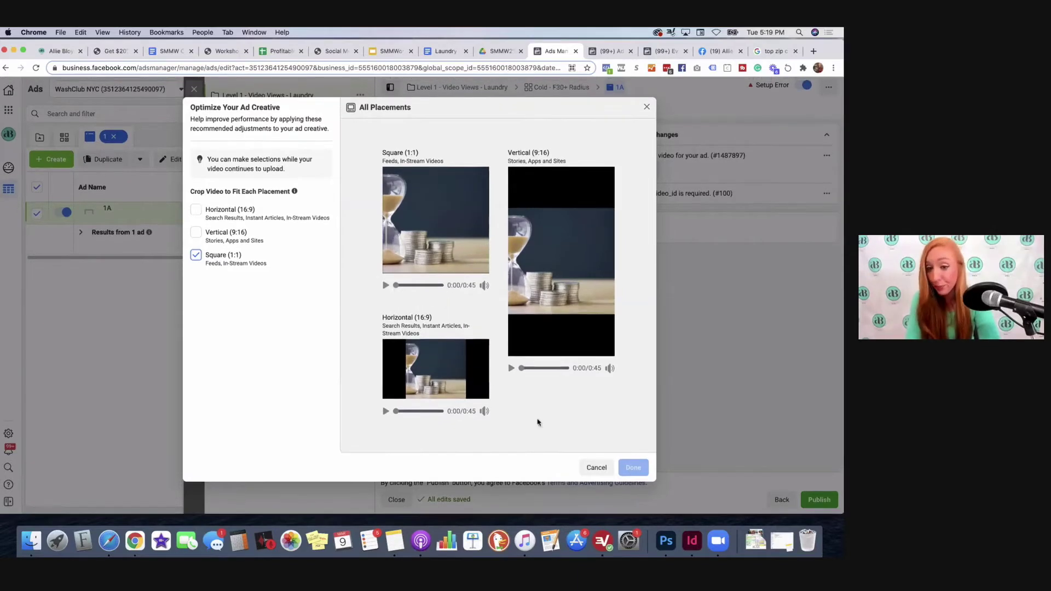
{"action": "left_click", "coordinate": [448, 270]}
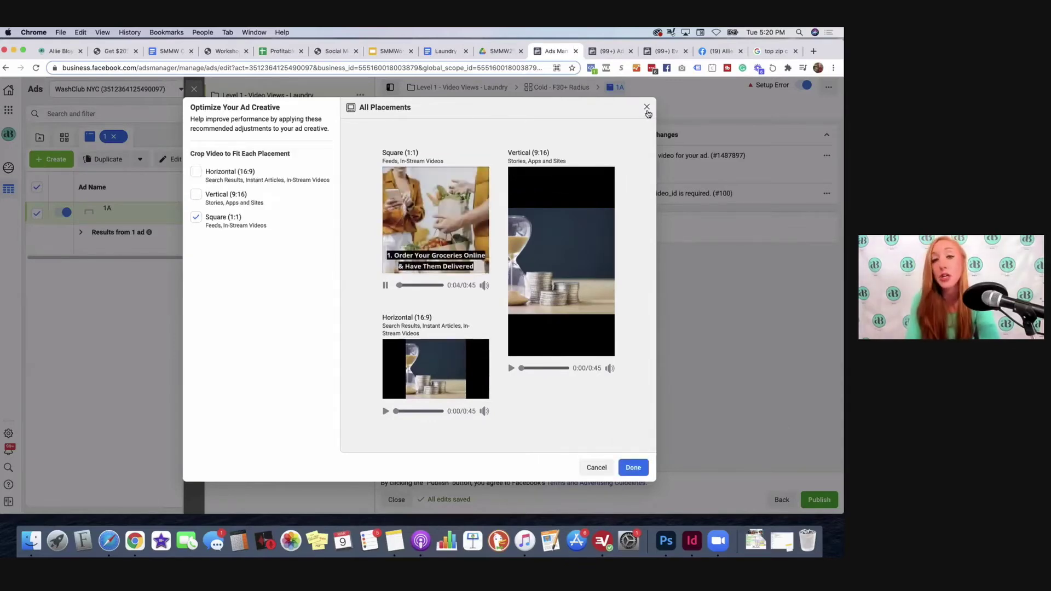
{"action": "left_click", "coordinate": [635, 467]}
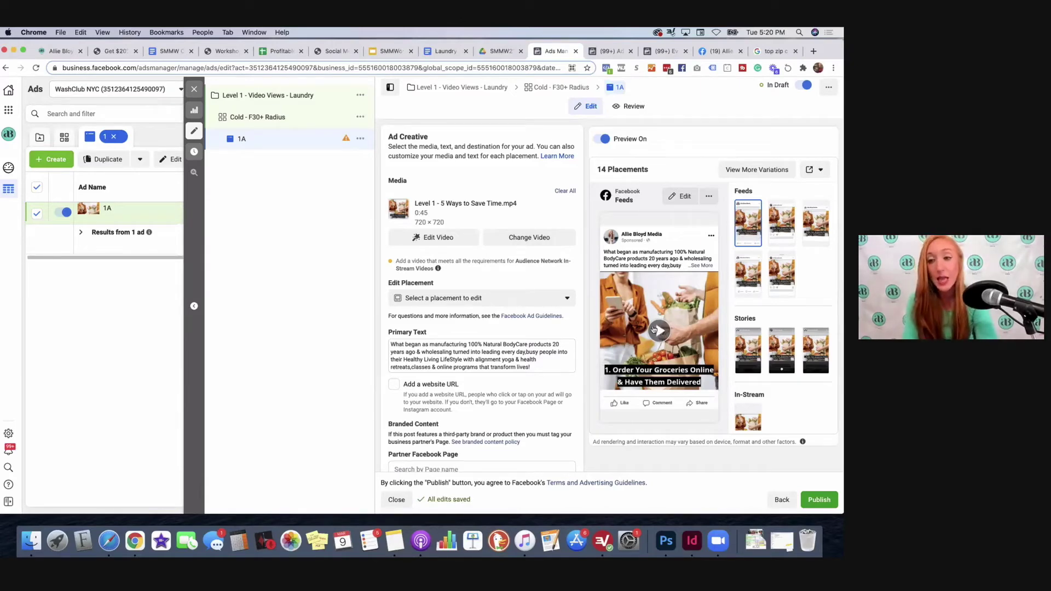
Step: Erase ad 1A's existing primary text and bring up the Laundry Ad Copy document
{"action": "left_click", "coordinate": [413, 344]}
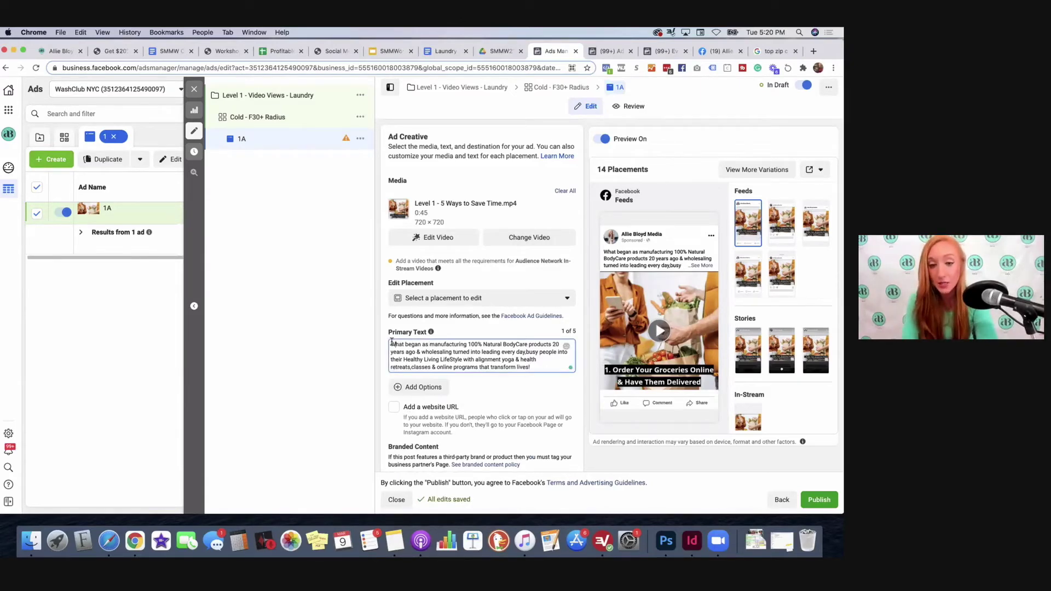
{"action": "key", "text": "super+a"}
{"action": "key", "text": "BackSpace"}
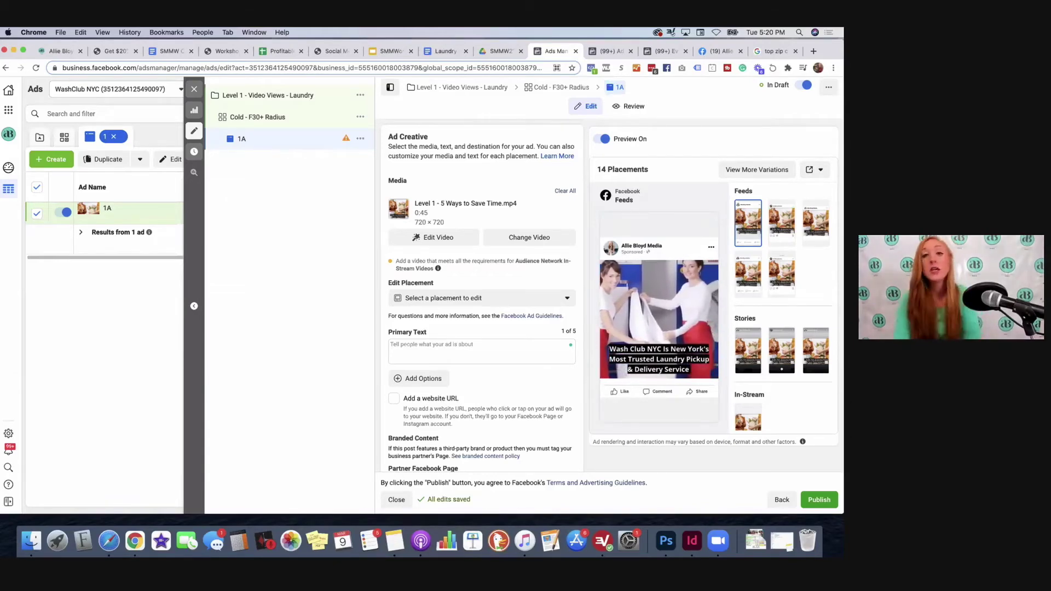
{"action": "left_click", "coordinate": [431, 52]}
Step: Select the Level 1 paragraphs from 'Sometimes, it feels…' to '…new client offer!' and return to Ads Manager
{"action": "scroll", "coordinate": [335, 251], "scroll_direction": "down", "scroll_amount": 5}
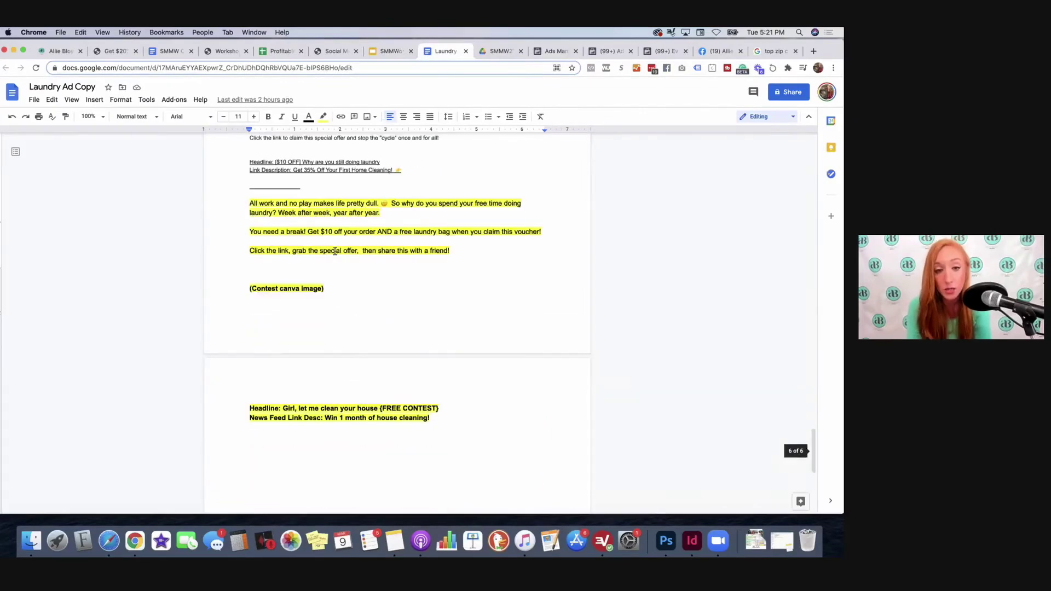
{"action": "scroll", "coordinate": [335, 251], "scroll_direction": "up", "scroll_amount": 15}
{"action": "scroll", "coordinate": [335, 252], "scroll_direction": "up", "scroll_amount": 20}
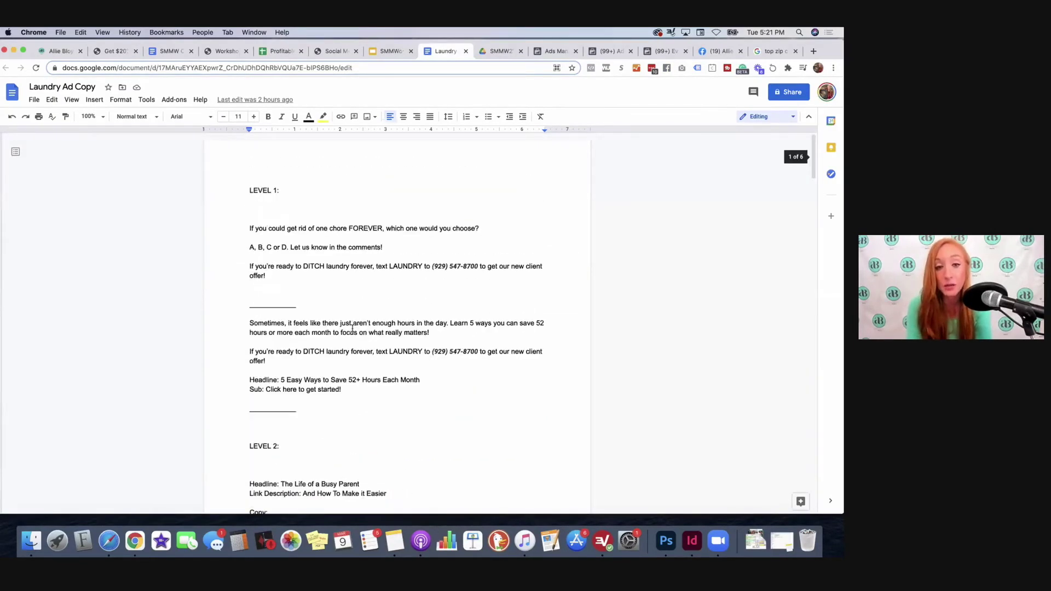
{"action": "left_click_drag", "start_coordinate": [241, 324], "coordinate": [285, 359]}
{"action": "key", "text": "super+c"}
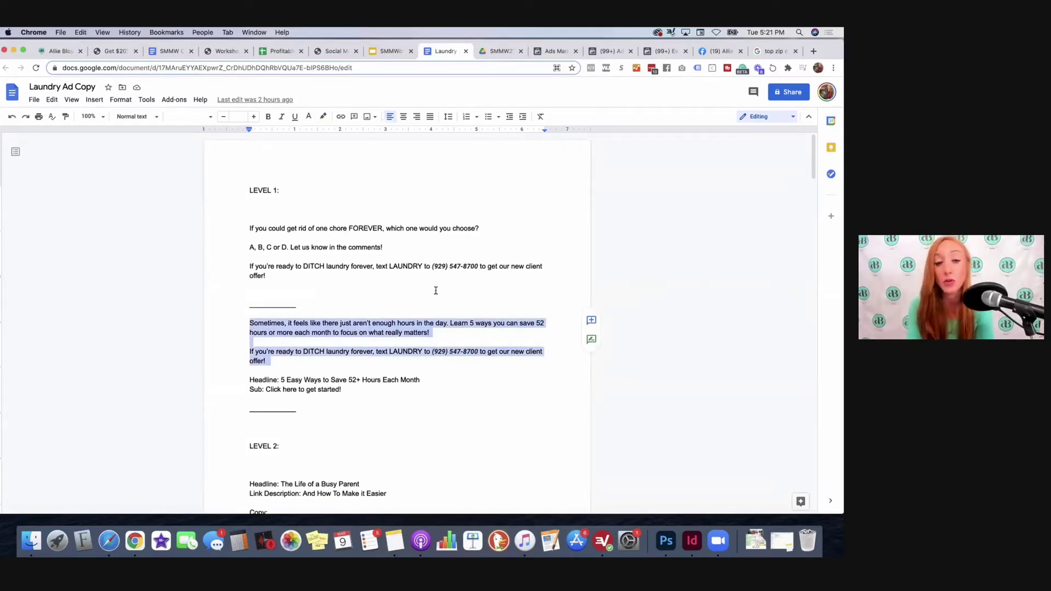
{"action": "scroll", "coordinate": [433, 285], "scroll_direction": "down", "scroll_amount": 3}
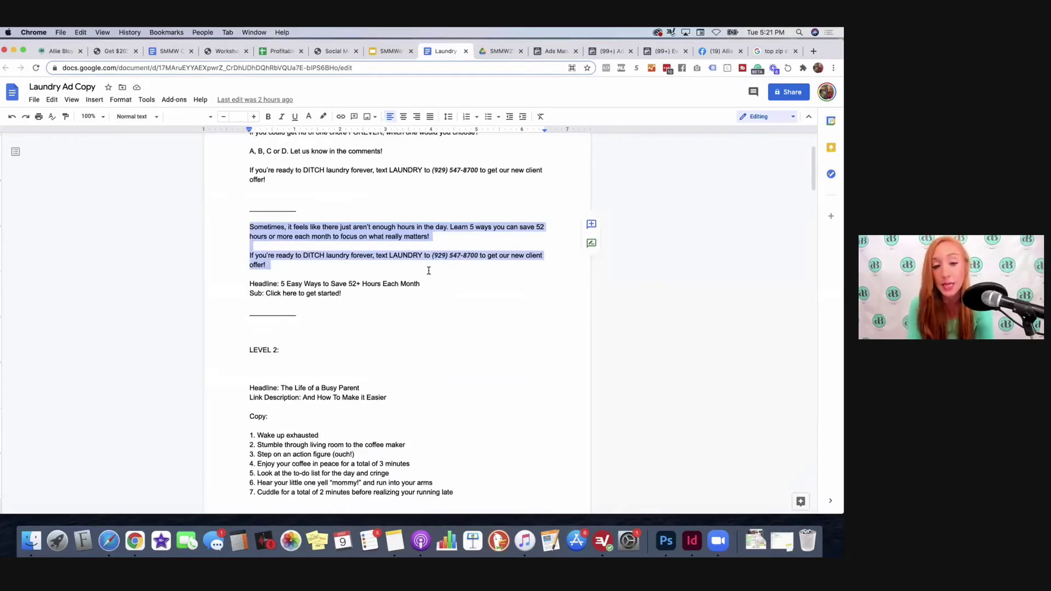
{"action": "scroll", "coordinate": [429, 270], "scroll_direction": "up", "scroll_amount": 3}
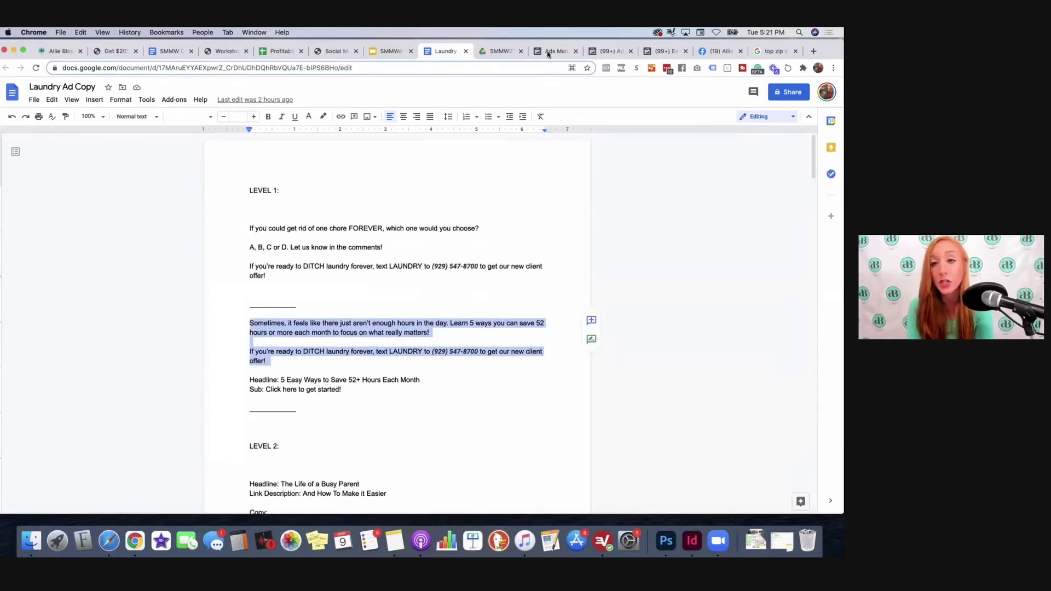
{"action": "left_click", "coordinate": [549, 52]}
Step: Paste the Level 1 copy about saving 52 hours a month into Ad 1A's primary text
{"action": "left_click", "coordinate": [449, 320]}
{"action": "key", "text": "super+v"}
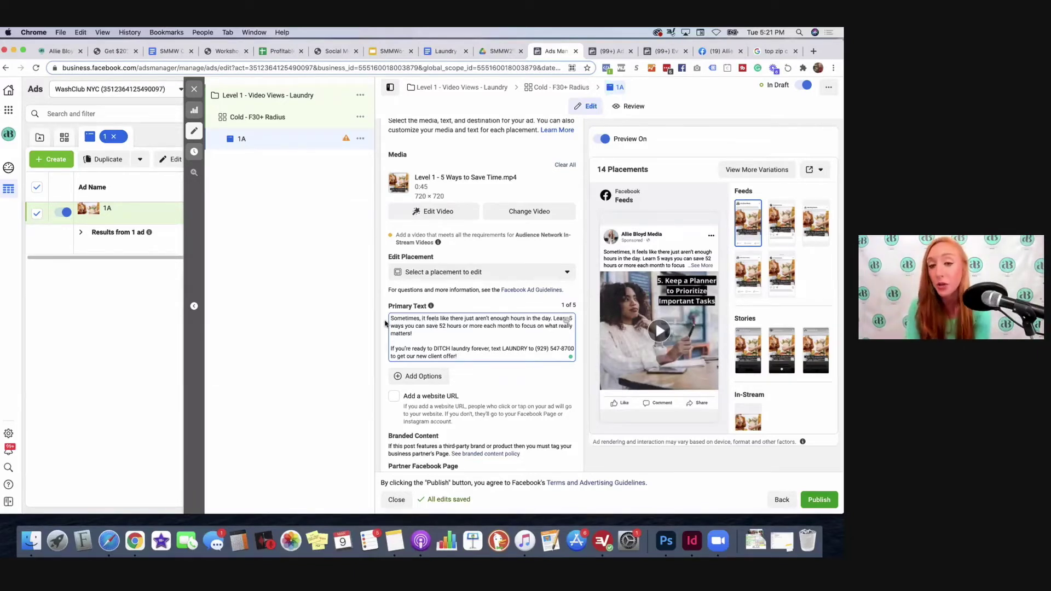
{"action": "scroll", "coordinate": [386, 325], "scroll_direction": "down", "scroll_amount": 3}
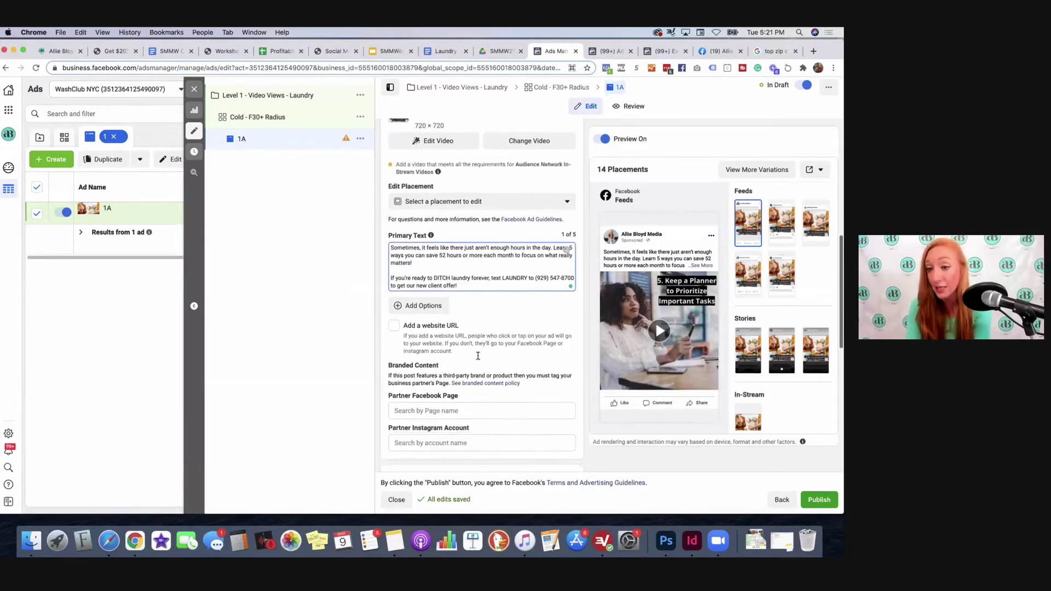
{"action": "scroll", "coordinate": [484, 276], "scroll_direction": "down", "scroll_amount": 2}
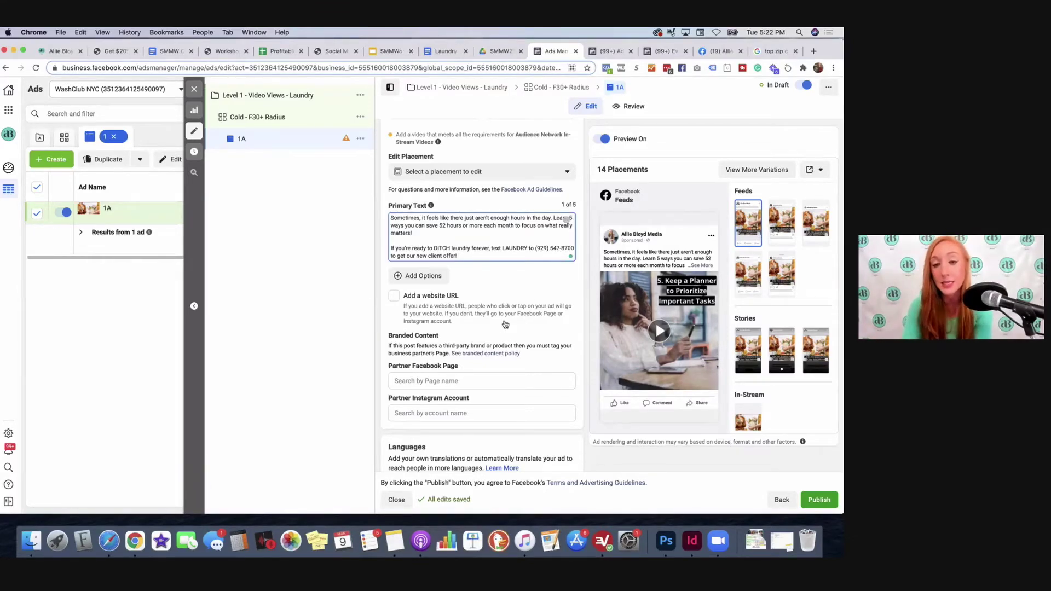
{"action": "scroll", "coordinate": [471, 313], "scroll_direction": "down", "scroll_amount": 1}
Step: Turn on the ad's 'Add a website URL' option
{"action": "left_click", "coordinate": [394, 280]}
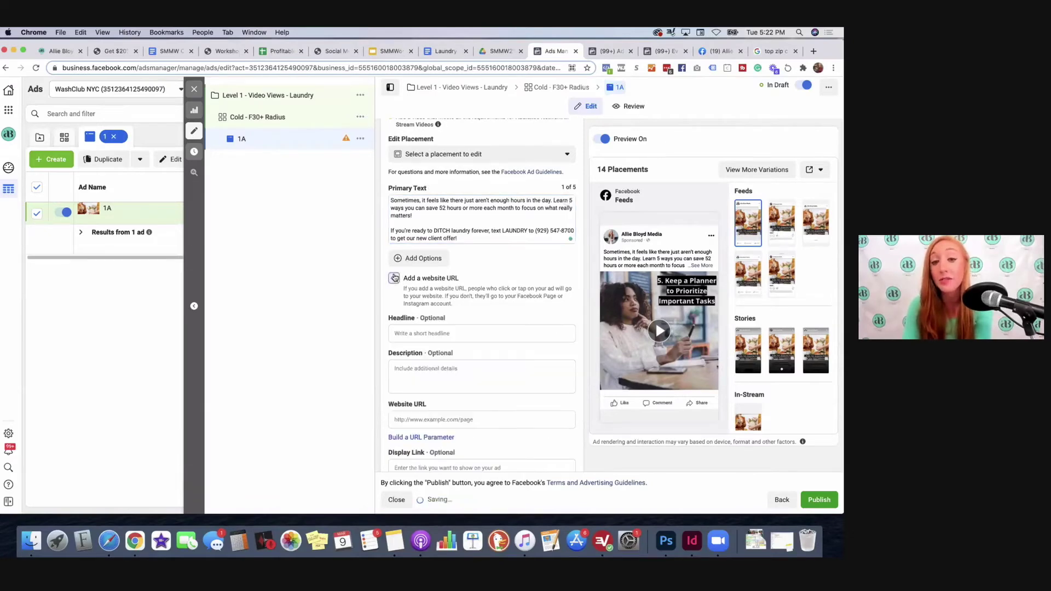
{"action": "scroll", "coordinate": [444, 298], "scroll_direction": "down", "scroll_amount": 2}
{"action": "scroll", "coordinate": [444, 297], "scroll_direction": "down", "scroll_amount": 3}
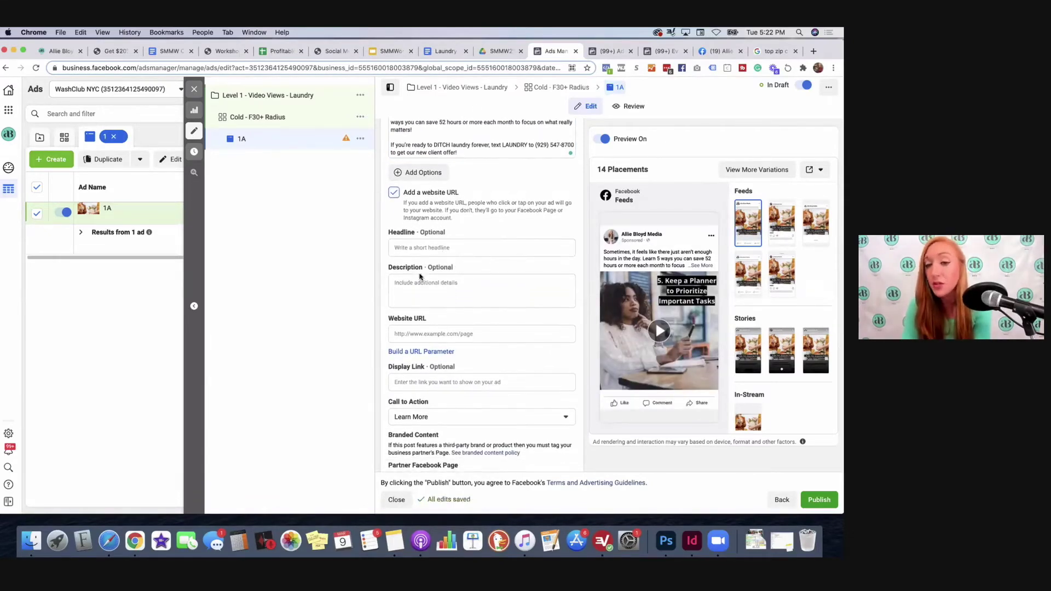
{"action": "left_click", "coordinate": [404, 249]}
{"action": "scroll", "coordinate": [501, 211], "scroll_direction": "down", "scroll_amount": 2}
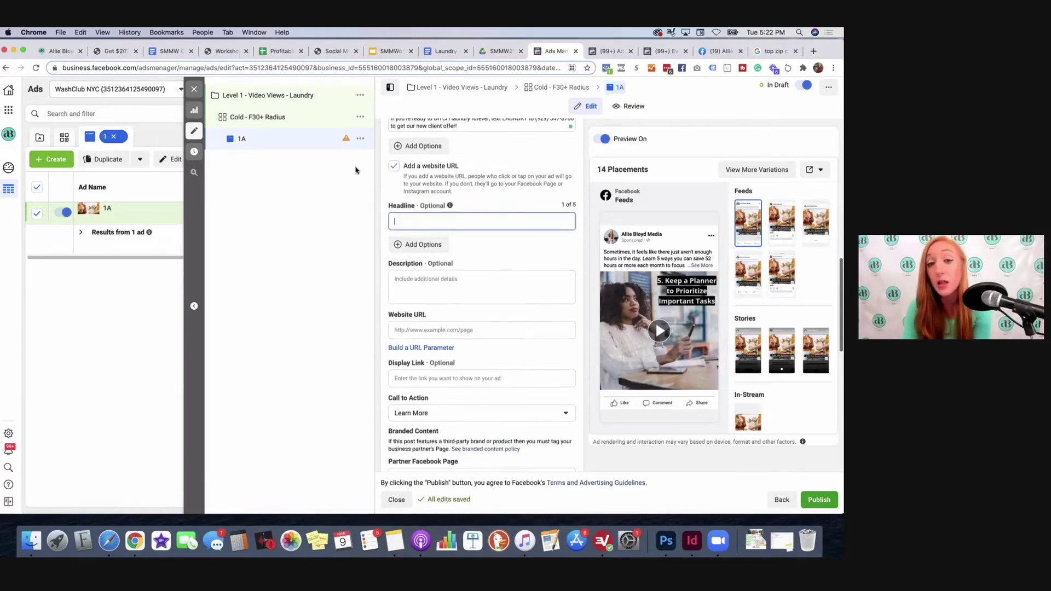
{"action": "left_click", "coordinate": [393, 168]}
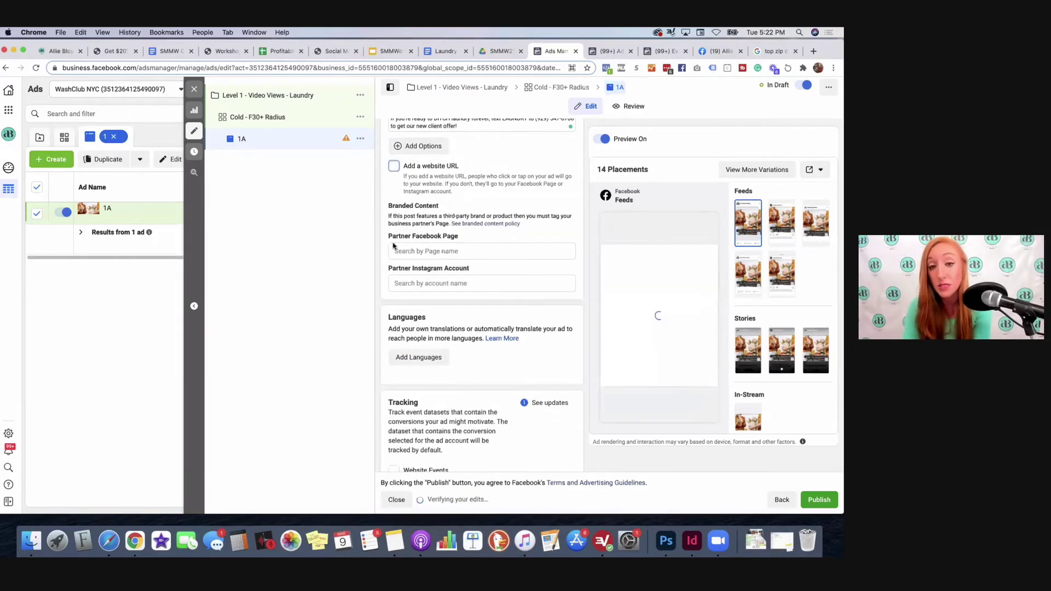
{"action": "left_click", "coordinate": [394, 166]}
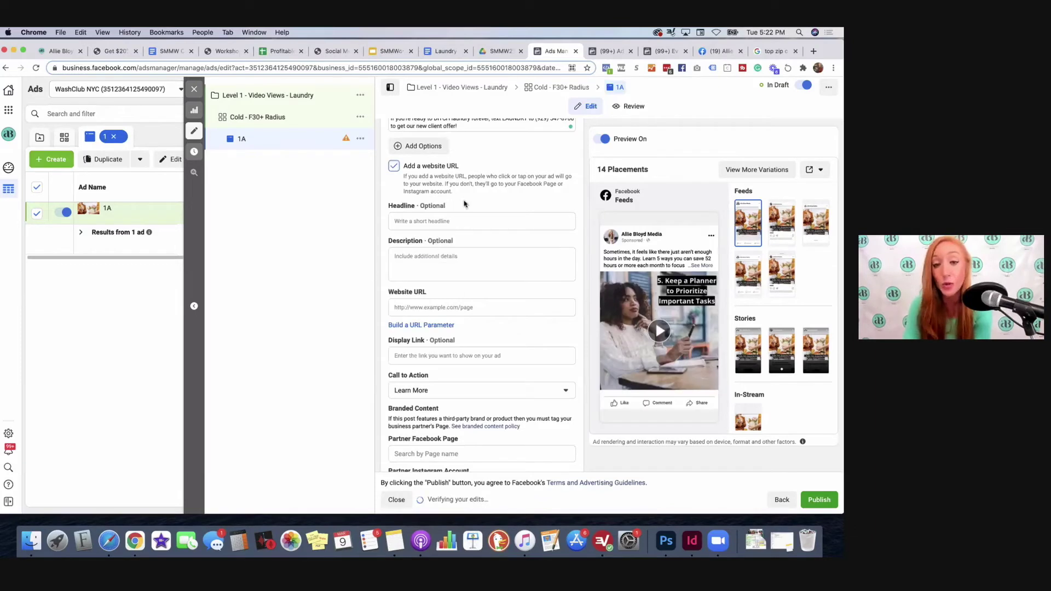
{"action": "left_click", "coordinate": [435, 221]}
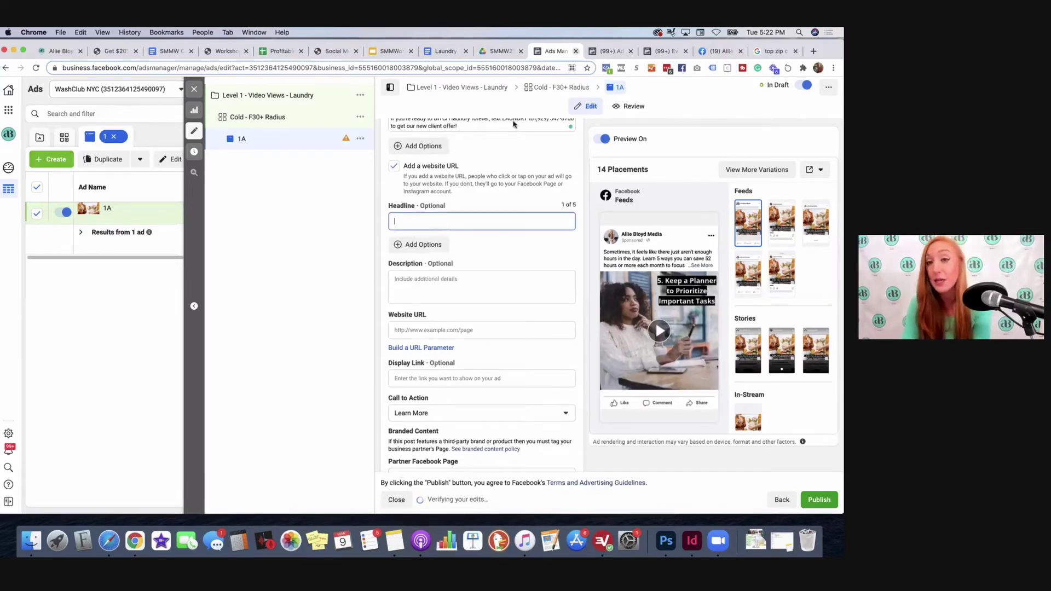
Step: Copy '5 Easy Ways to Save 52+ Hours Each Month' from the ad copy doc into Headline
{"action": "left_click", "coordinate": [444, 51]}
{"action": "left_click_drag", "start_coordinate": [420, 380], "coordinate": [279, 379]}
{"action": "key", "text": "super+c"}
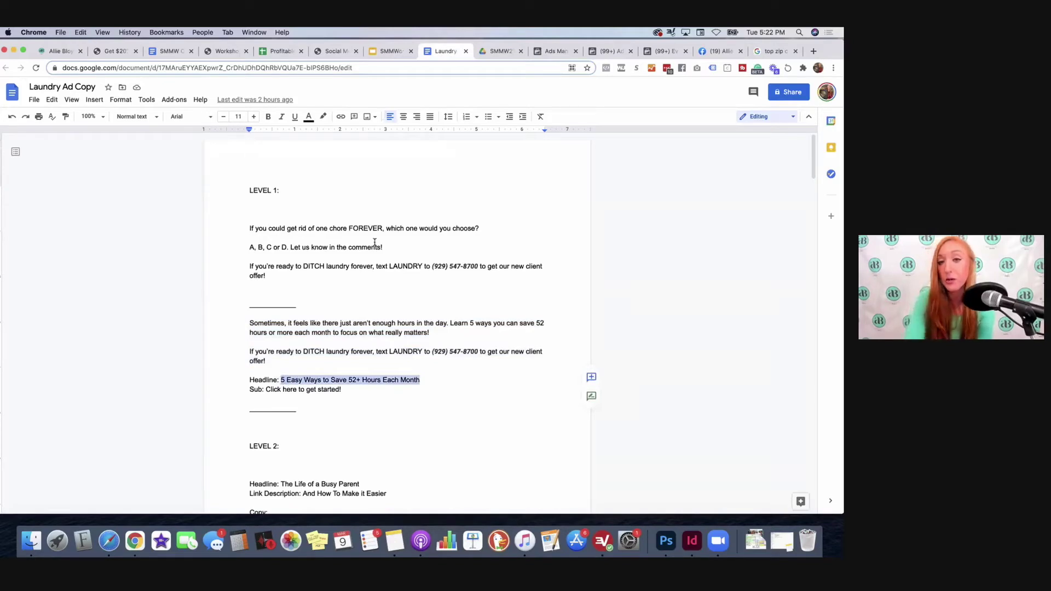
{"action": "left_click", "coordinate": [554, 51]}
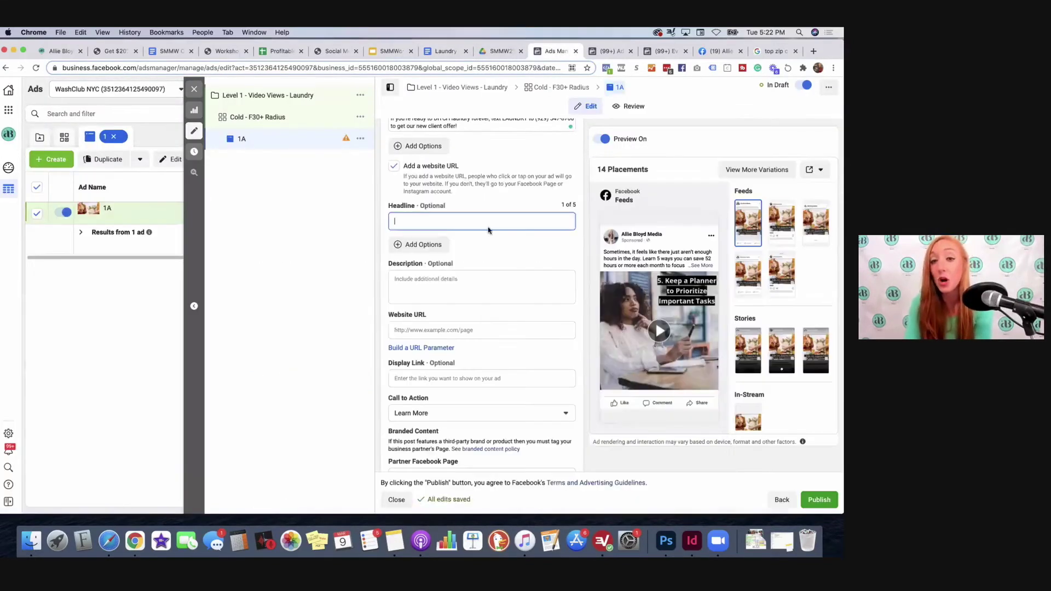
{"action": "key", "text": "super+v"}
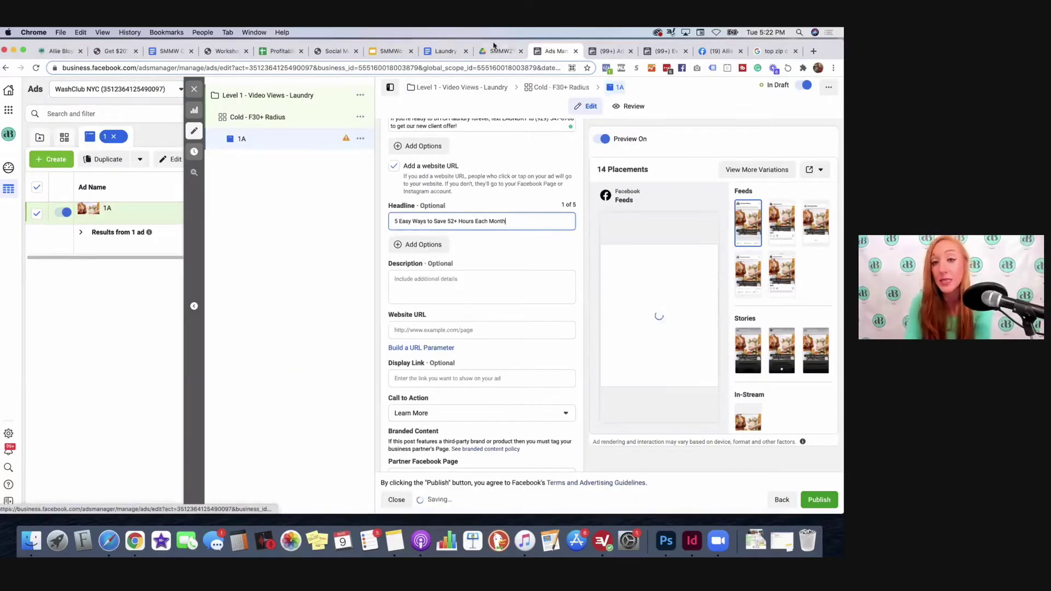
Step: Select 'Click here to get started!' in the doc and set the call to action to Sign Up
{"action": "left_click_drag", "start_coordinate": [444, 51], "coordinate": [493, 53]}
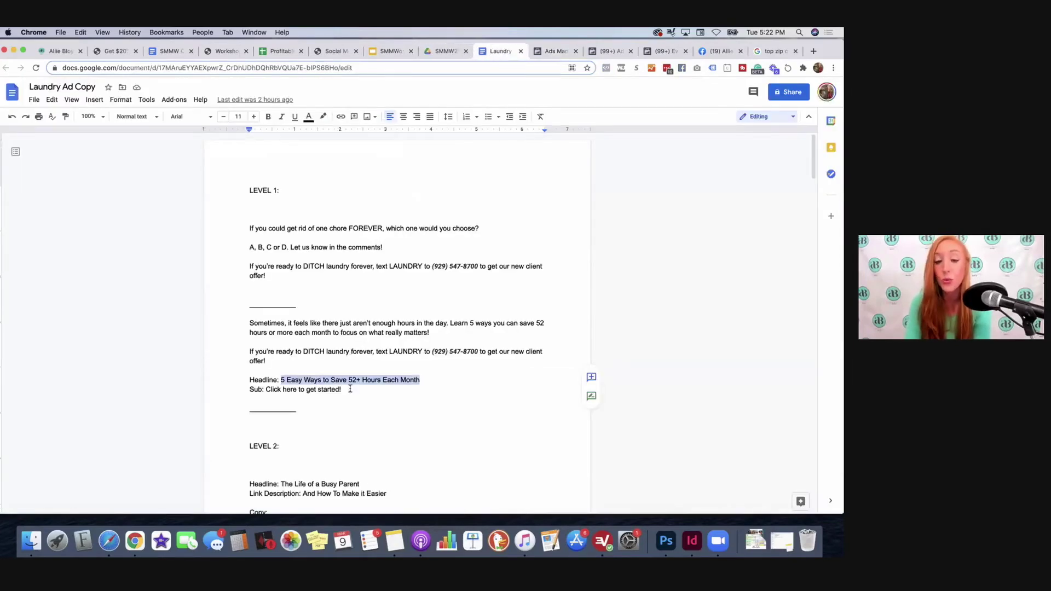
{"action": "left_click_drag", "start_coordinate": [344, 390], "coordinate": [268, 389]}
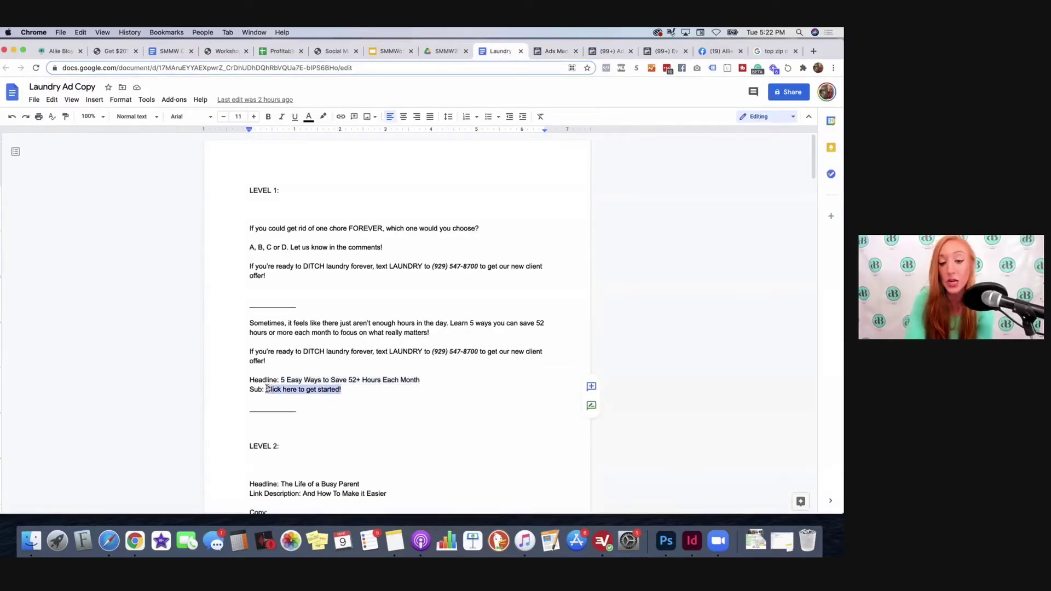
{"action": "left_click", "coordinate": [546, 55]}
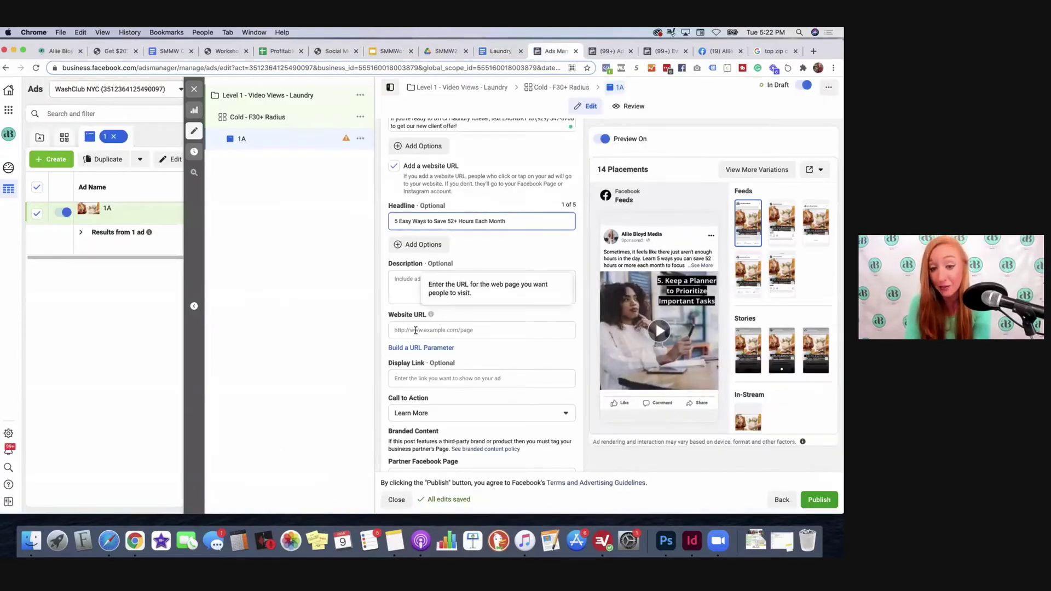
{"action": "scroll", "coordinate": [430, 329], "scroll_direction": "down", "scroll_amount": 3}
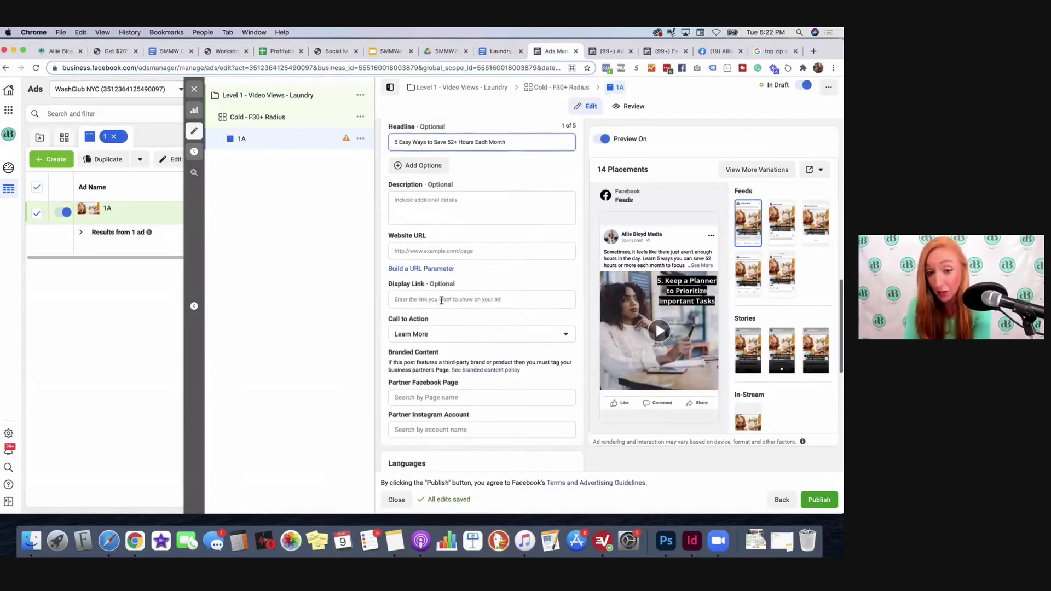
{"action": "left_click", "coordinate": [403, 337]}
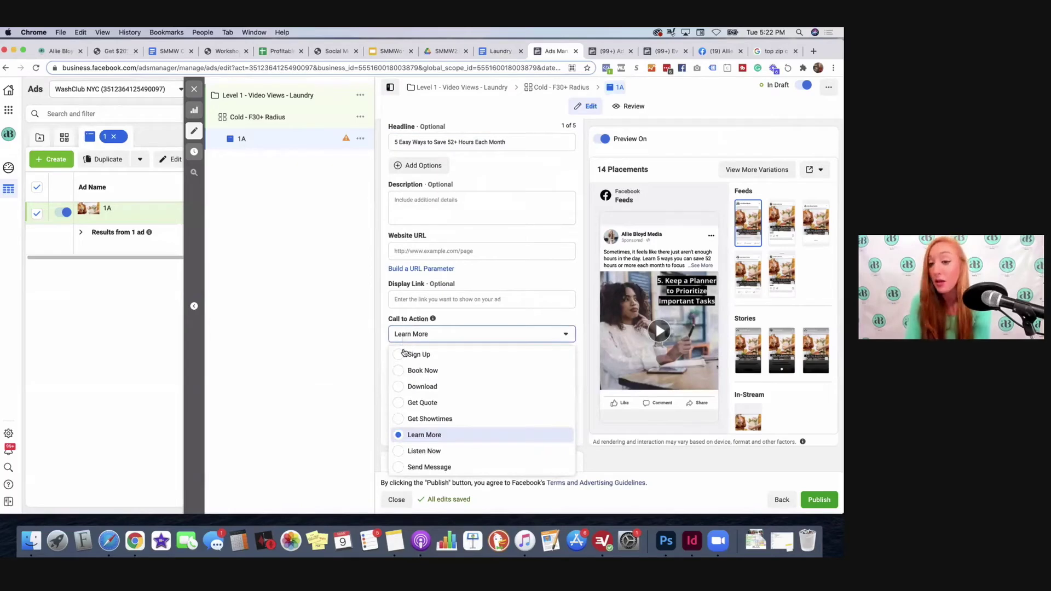
{"action": "left_click", "coordinate": [408, 355]}
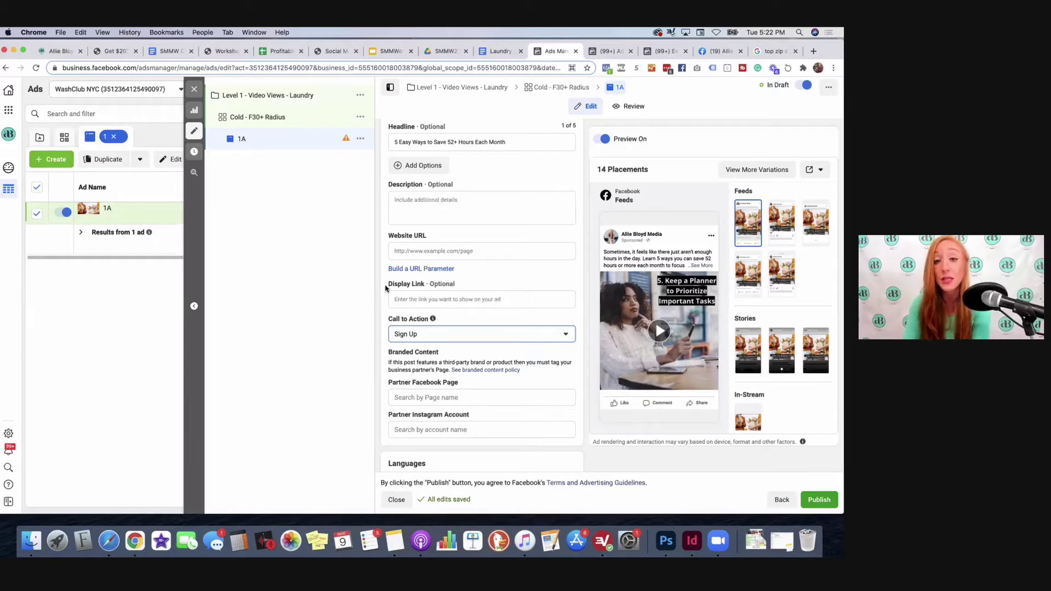
Step: Paste 'Click here to get started!' as the description and enter a provisional website URL
{"action": "left_click", "coordinate": [401, 209]}
{"action": "key", "text": "super+v"}
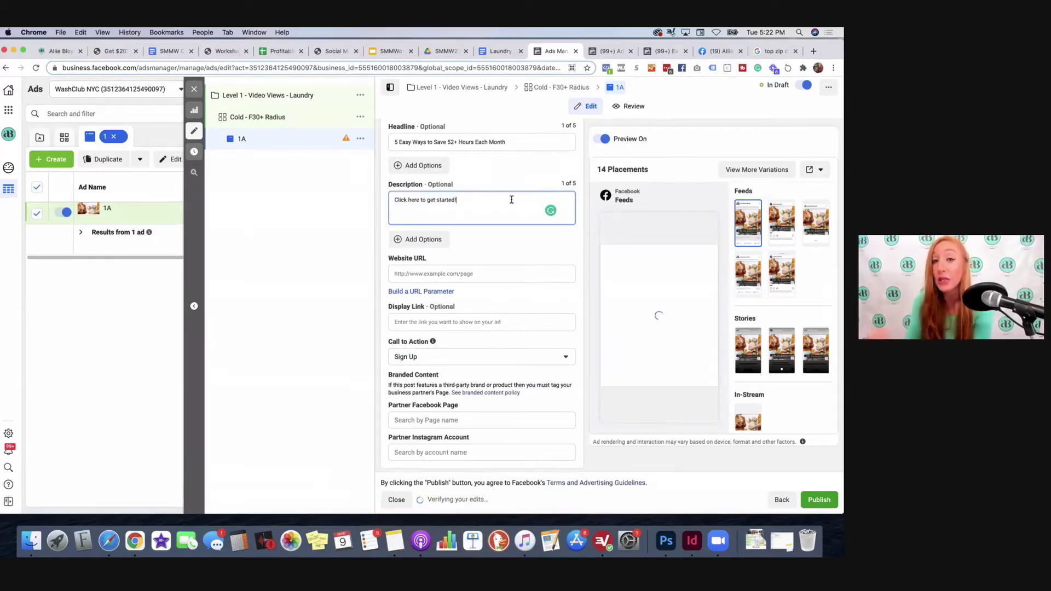
{"action": "left_click", "coordinate": [455, 273]}
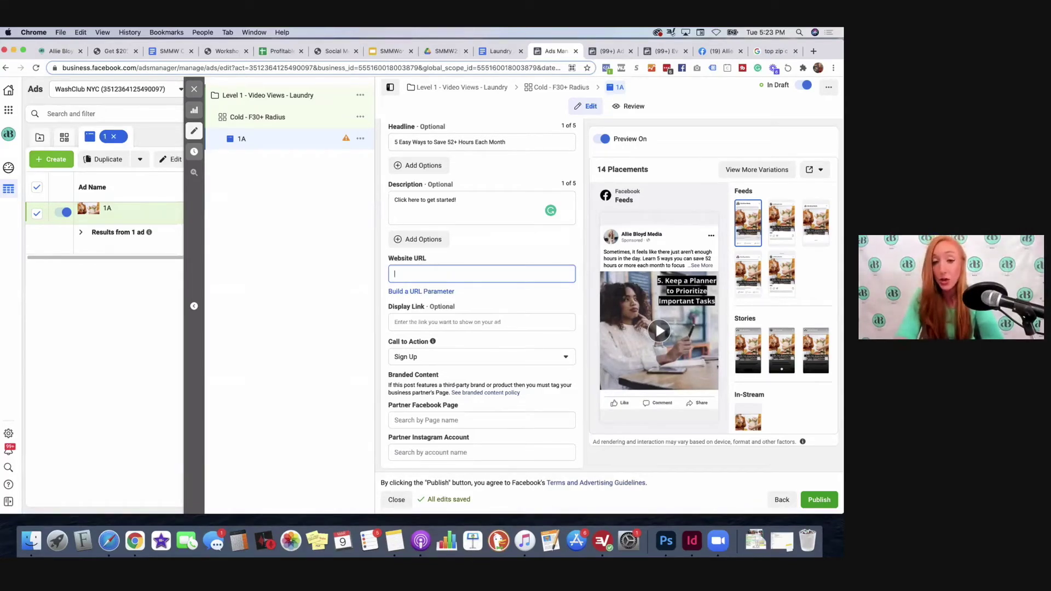
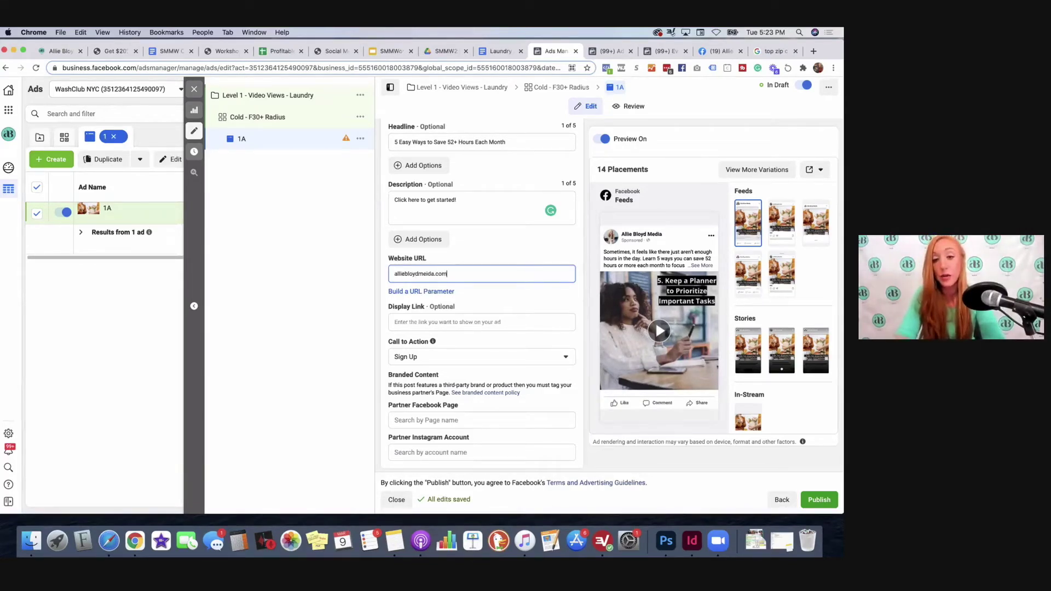
{"action": "left_click", "coordinate": [431, 273]}
{"action": "key", "text": "BackSpace"}
{"action": "key", "text": "BackSpace"}
{"action": "type", "text": "di"}
Step: Set both the display link and the website URL to washclubnyc.com
{"action": "left_click", "coordinate": [566, 318]}
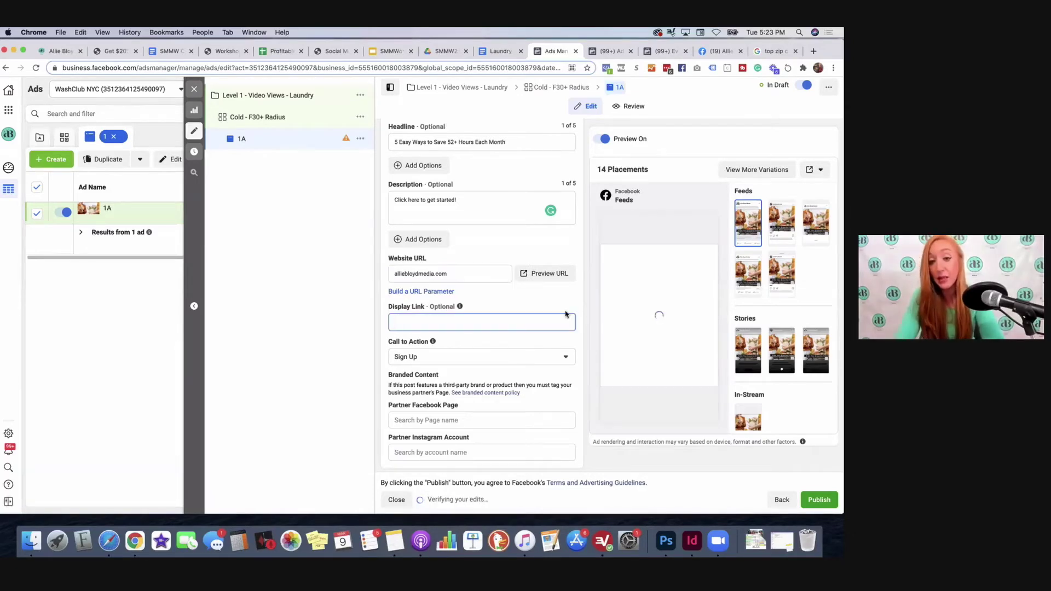
{"action": "type", "text": "wash"}
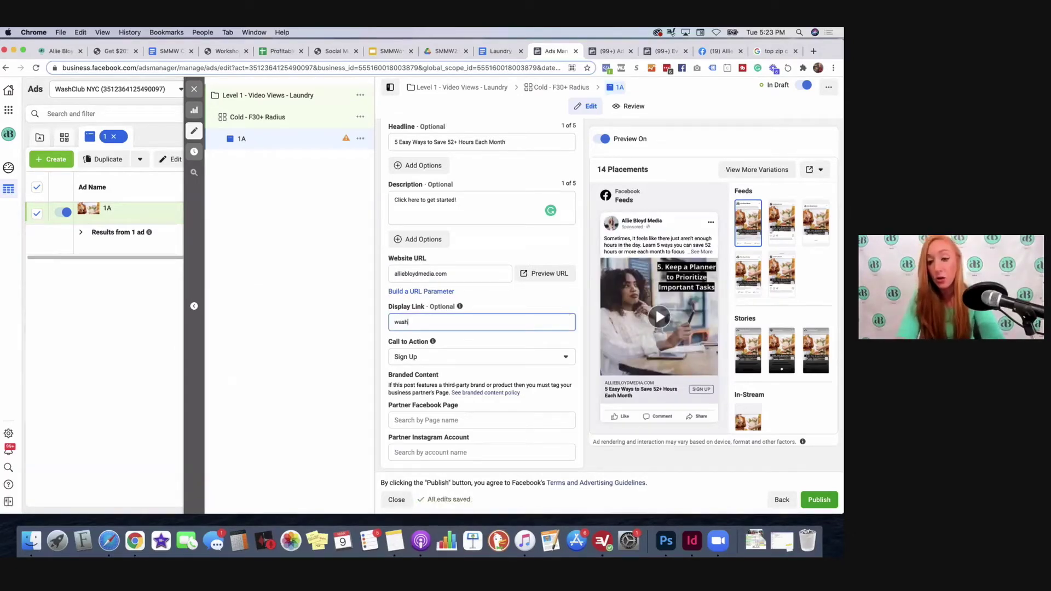
{"action": "type", "text": "clubnyc.com"}
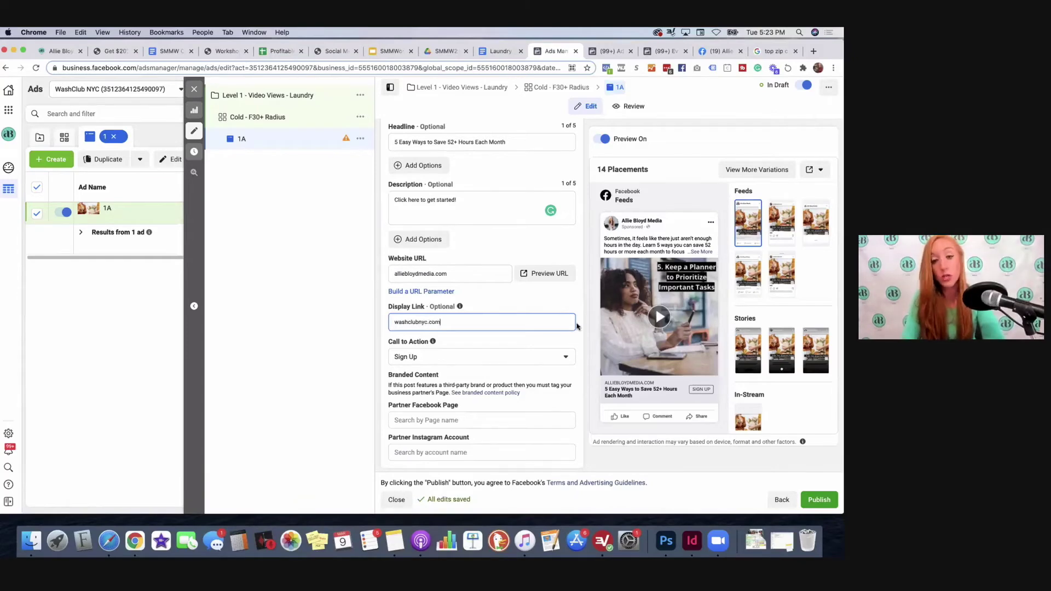
{"action": "key", "text": "super+a"}
{"action": "key", "text": "super+c"}
{"action": "triple_click", "coordinate": [419, 274]}
{"action": "key", "text": "super+v"}
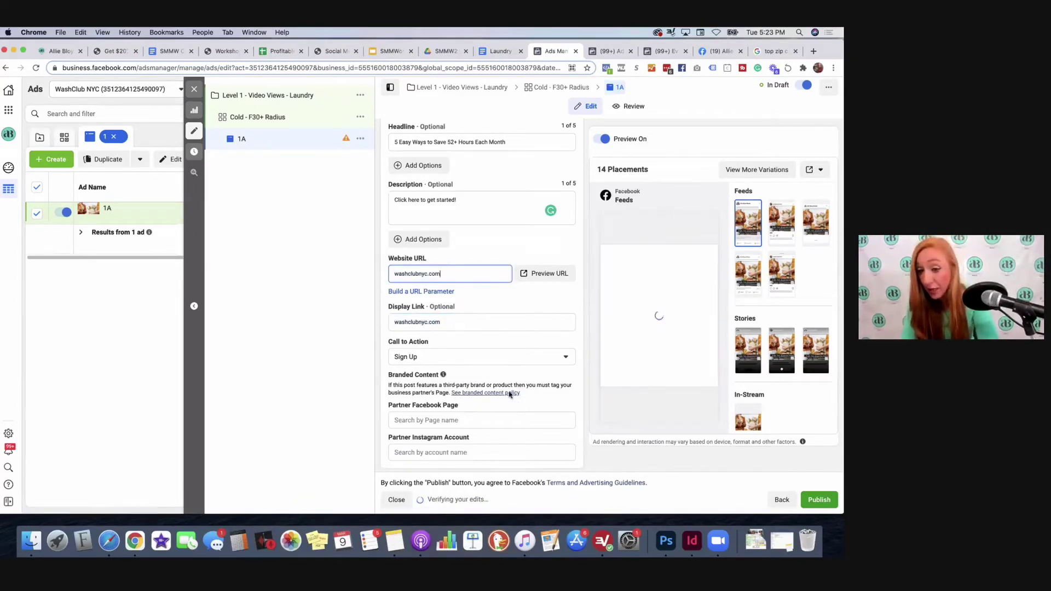
{"action": "scroll", "coordinate": [530, 312], "scroll_direction": "down", "scroll_amount": 2}
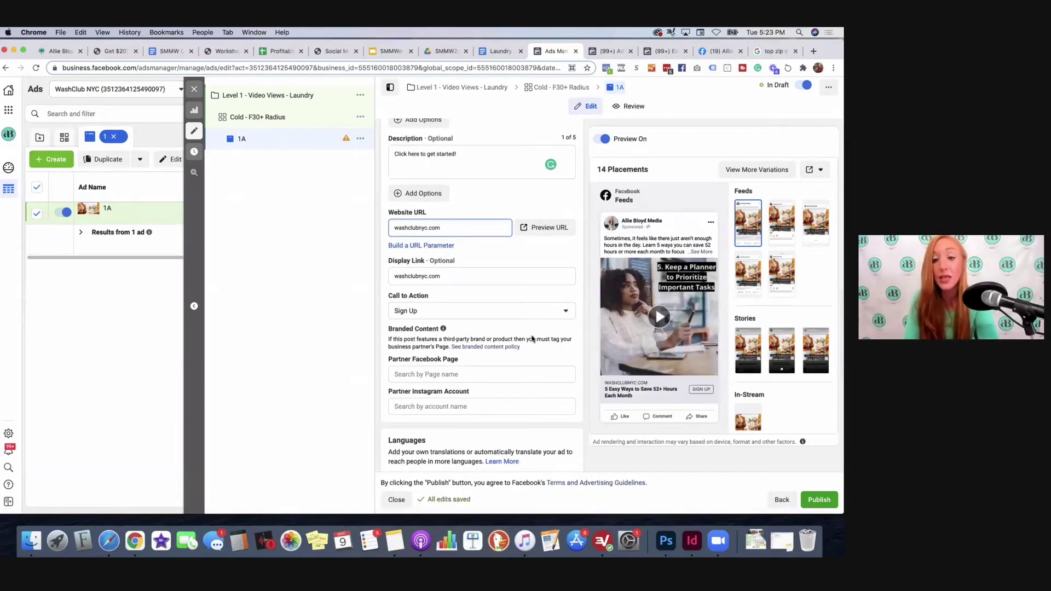
{"action": "scroll", "coordinate": [530, 315], "scroll_direction": "down", "scroll_amount": 1}
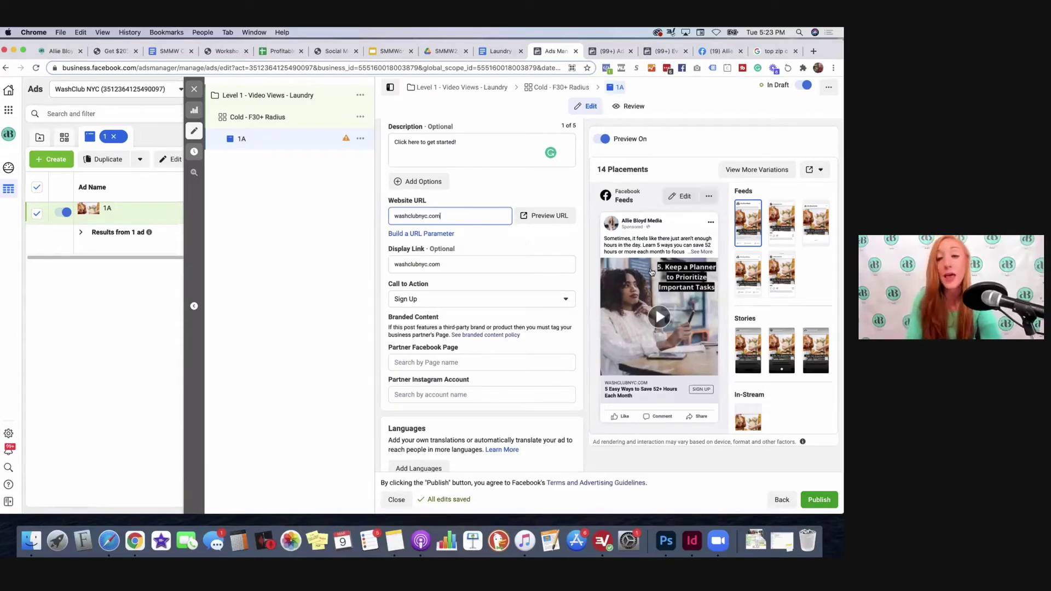
Step: Check Website Events under Tracking so ad 1A reports to the account's pixel
{"action": "scroll", "coordinate": [485, 304], "scroll_direction": "down", "scroll_amount": 6}
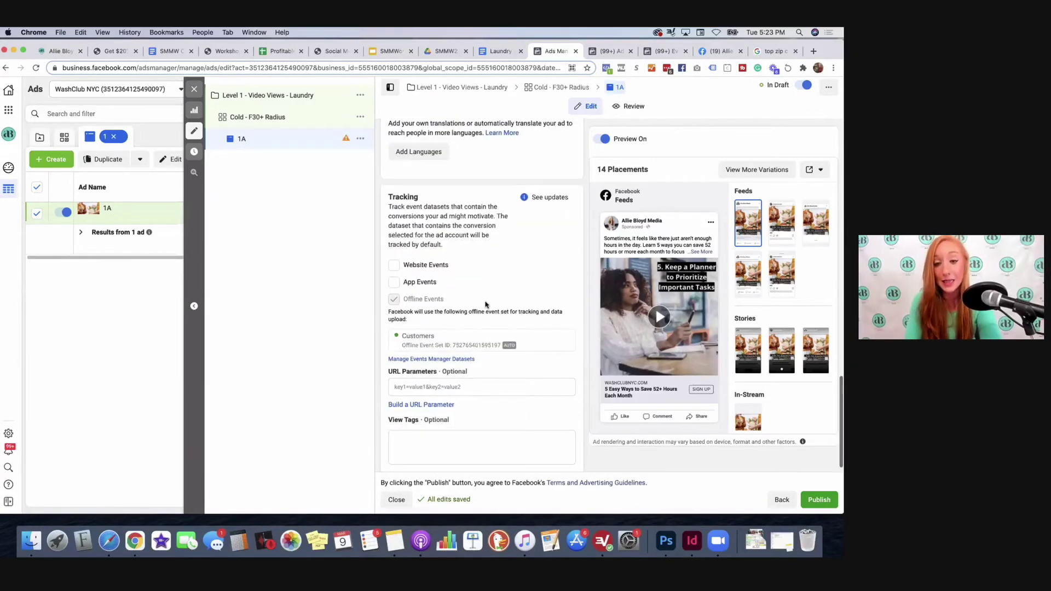
{"action": "left_click", "coordinate": [394, 265]}
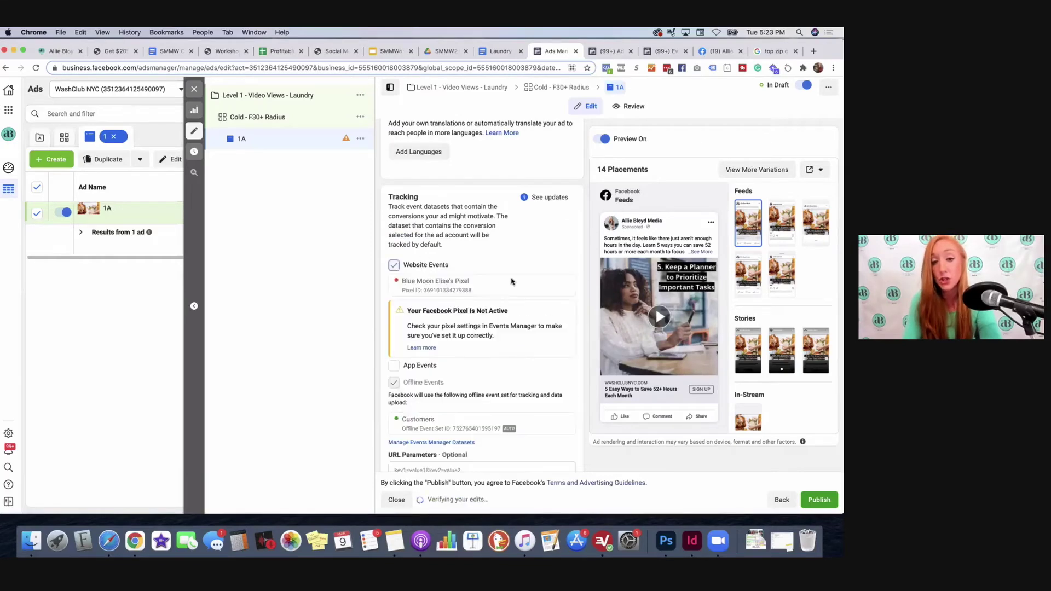
{"action": "scroll", "coordinate": [511, 281], "scroll_direction": "down", "scroll_amount": 1}
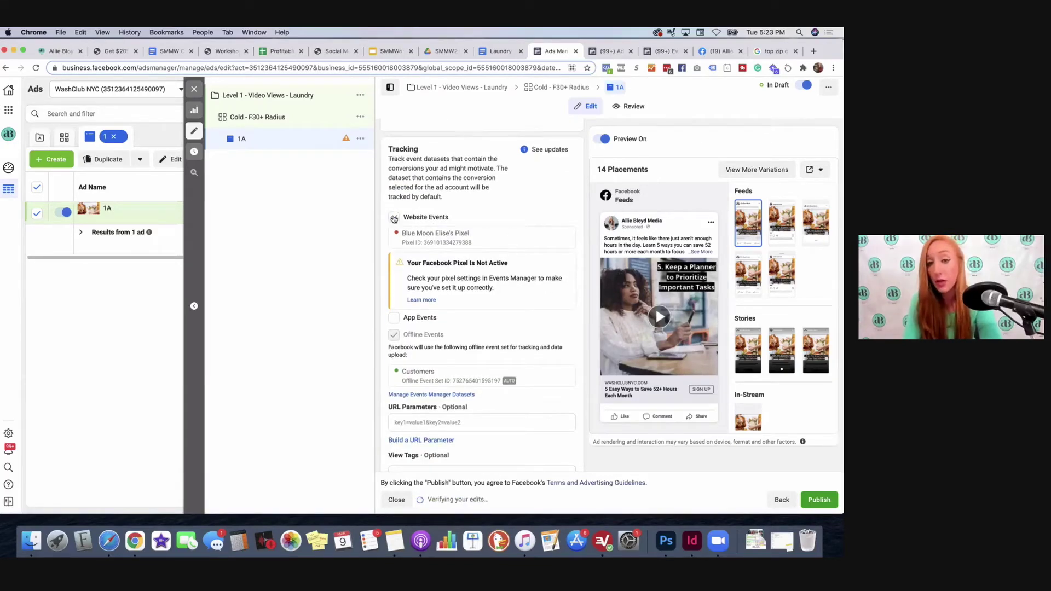
{"action": "scroll", "coordinate": [406, 241], "scroll_direction": "up", "scroll_amount": 1}
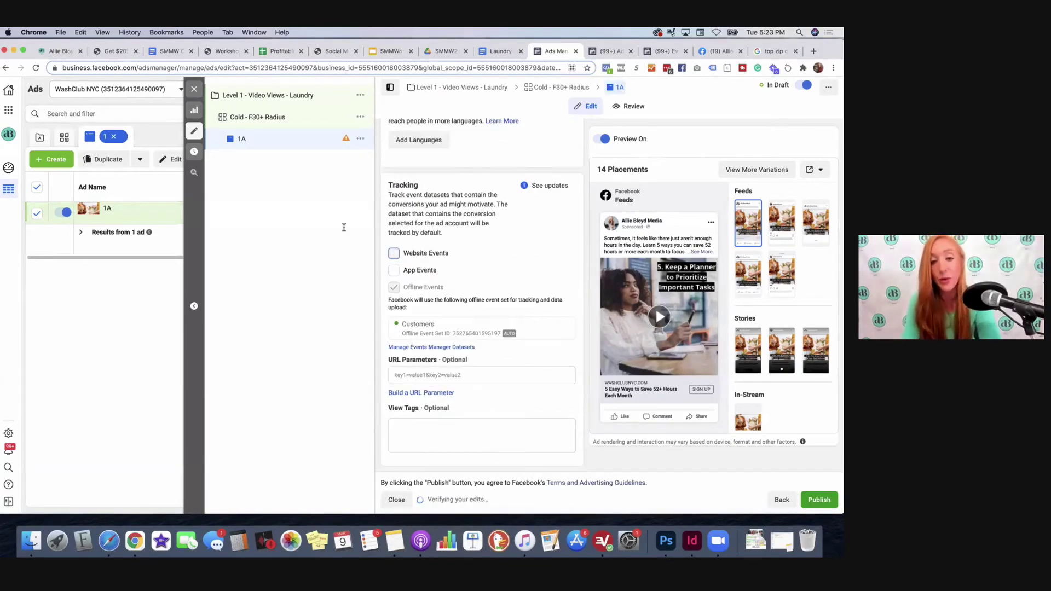
{"action": "scroll", "coordinate": [475, 247], "scroll_direction": "up", "scroll_amount": 3}
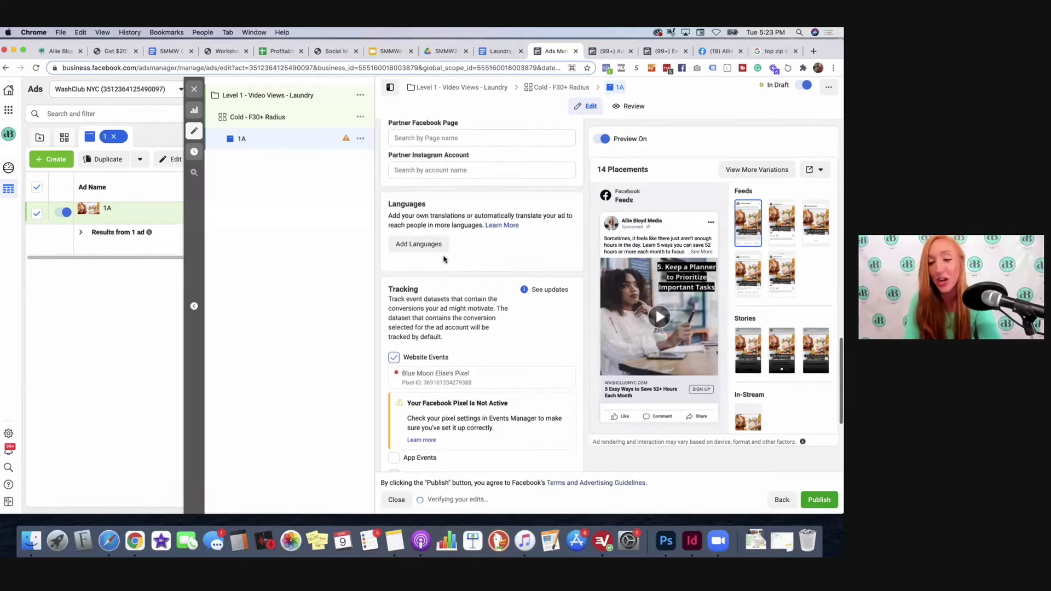
{"action": "left_click_drag", "start_coordinate": [398, 371], "coordinate": [485, 387]}
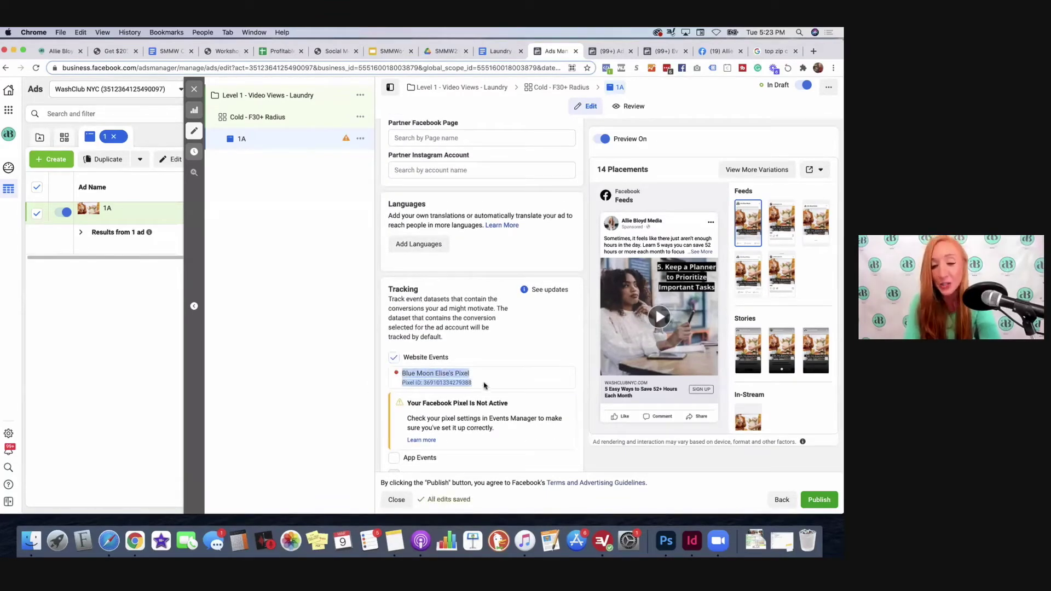
{"action": "left_click", "coordinate": [476, 343]}
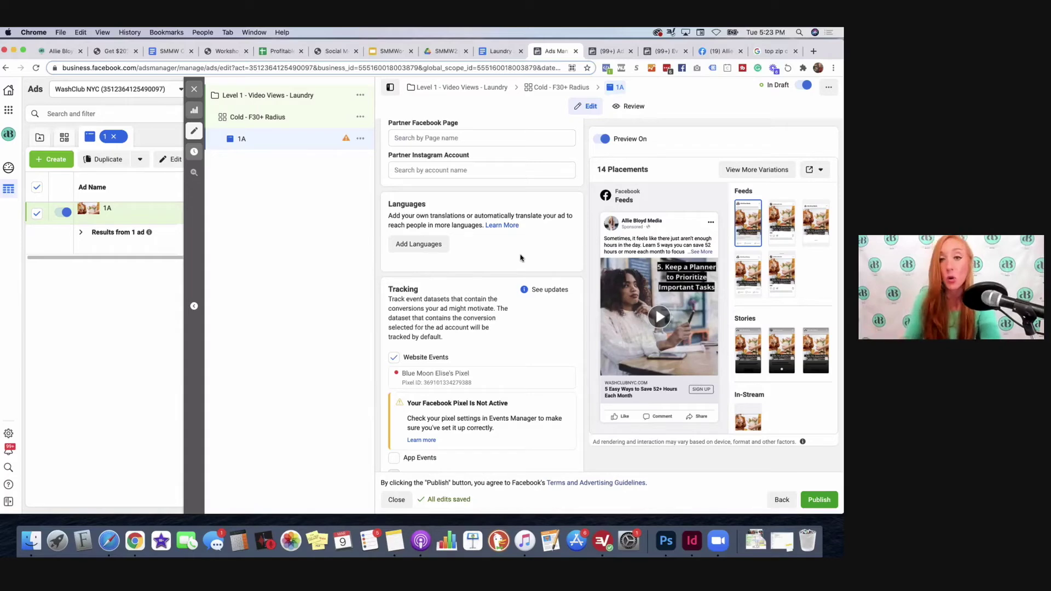
Step: Publish ad 1A, close the editor, and go back to the Campaigns list
{"action": "left_click", "coordinate": [820, 500]}
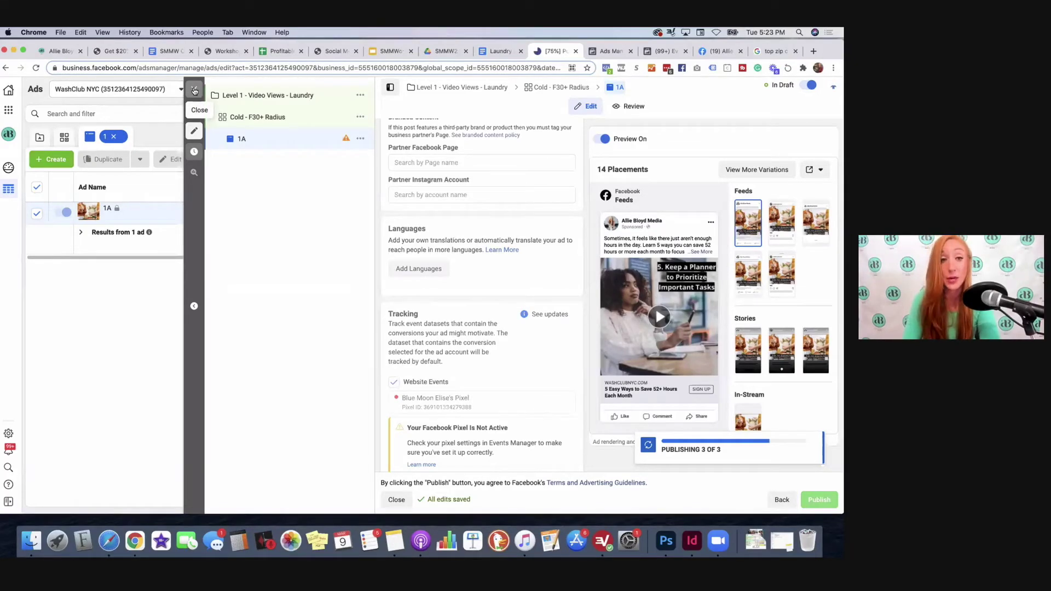
{"action": "left_click", "coordinate": [194, 90]}
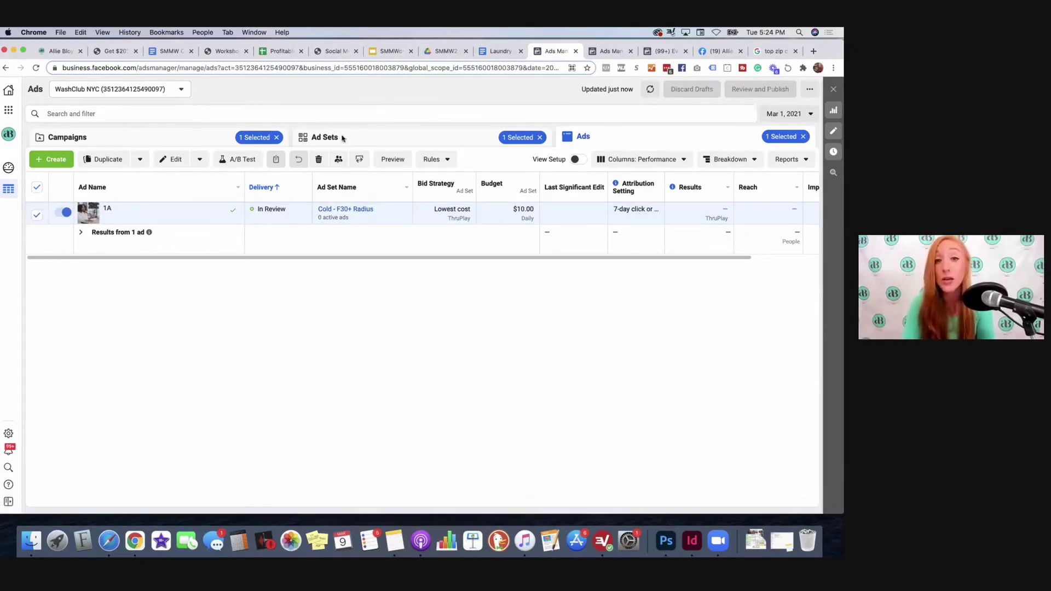
{"action": "left_click", "coordinate": [330, 137]}
{"action": "left_click", "coordinate": [200, 138]}
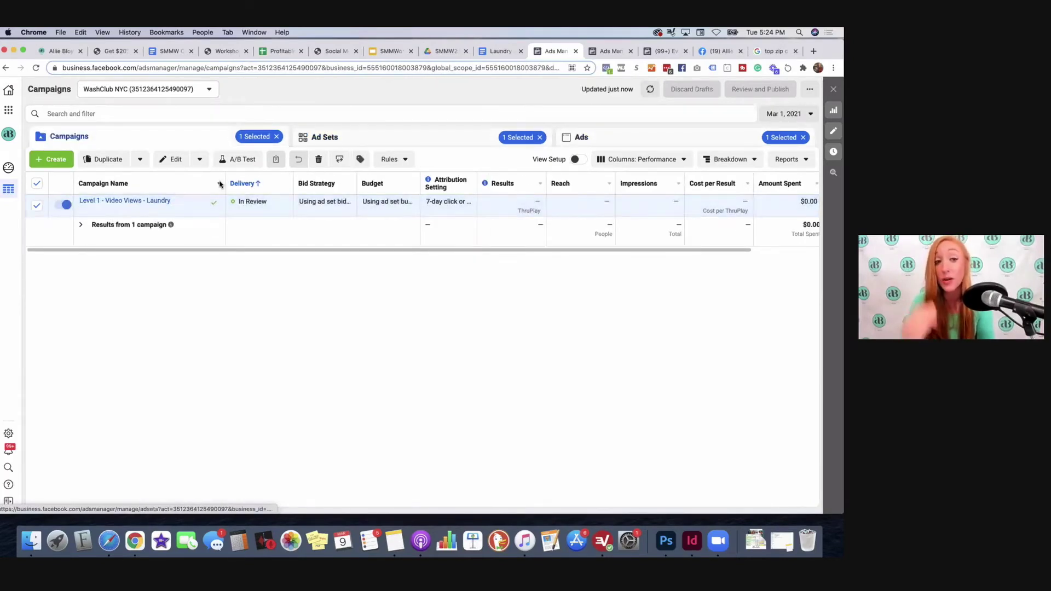
Step: Start a new campaign with the Engagement objective, keeping Post engagement as its type
{"action": "left_click", "coordinate": [52, 160]}
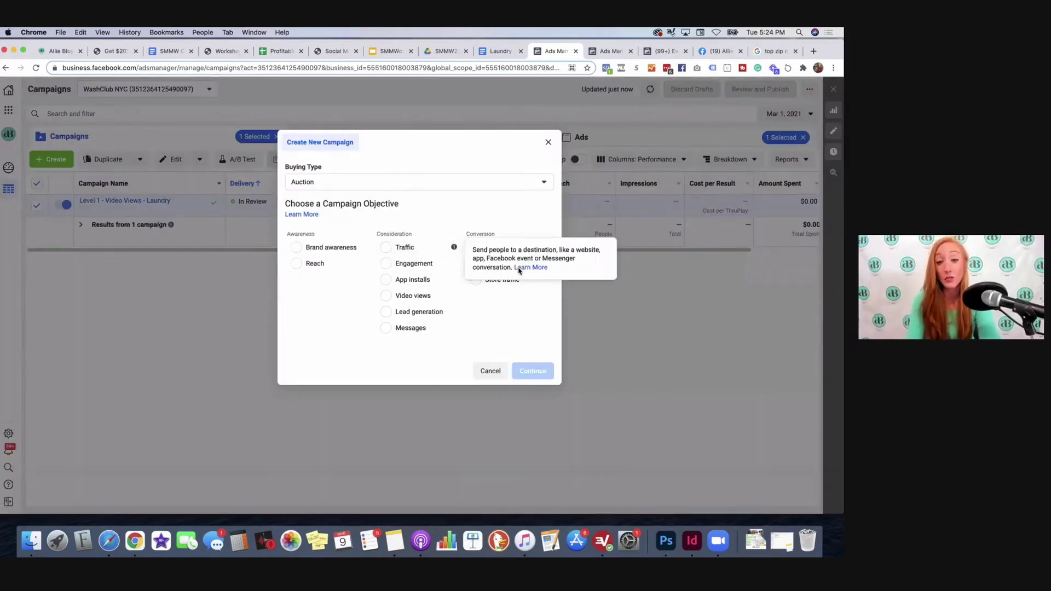
{"action": "left_click", "coordinate": [454, 264]}
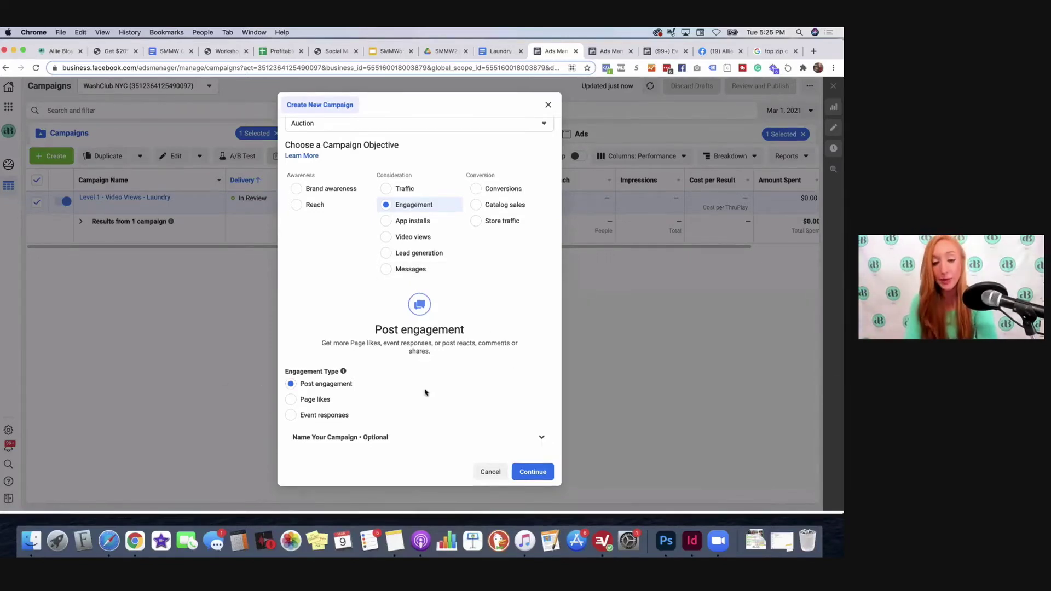
{"action": "left_click", "coordinate": [363, 445]}
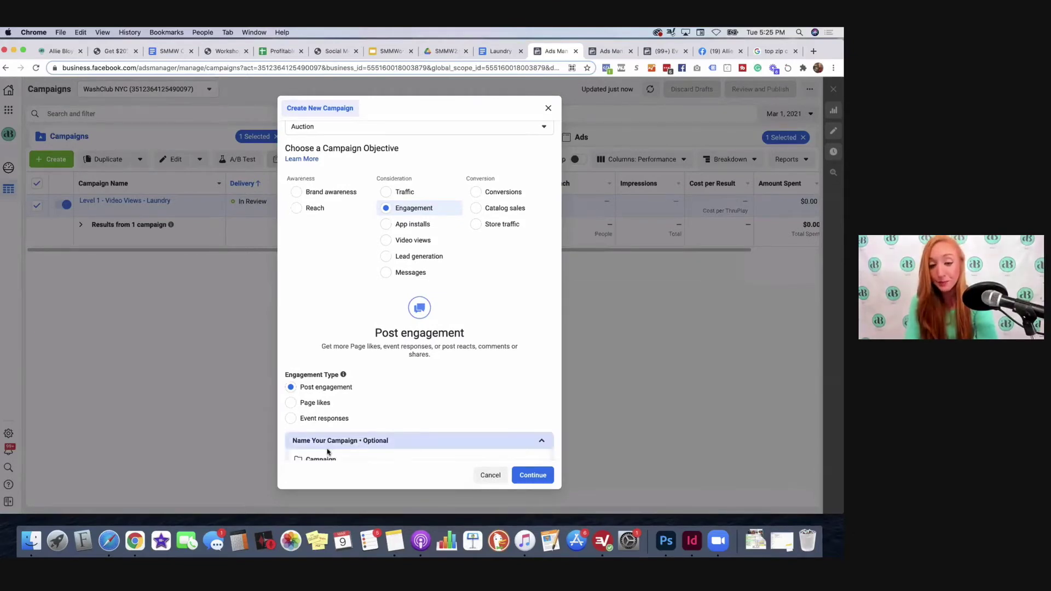
Step: Name campaign 'Level 1 - Engagement - Laundry', ad set 'F30+ NYC Radius', ad 'ABCD', and continue
{"action": "left_click", "coordinate": [360, 344]}
{"action": "type", "text": "Lev"}
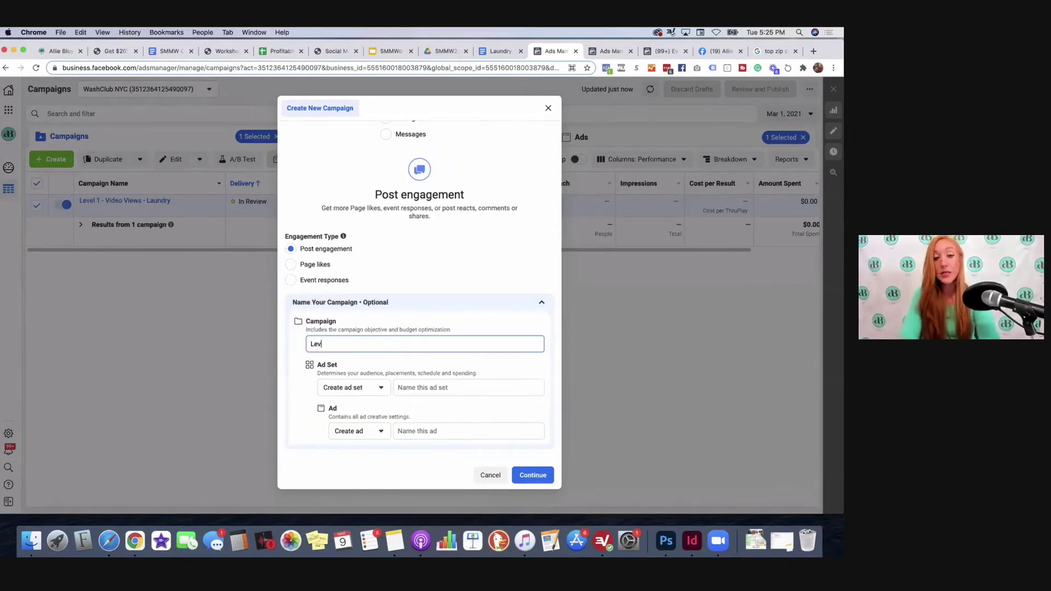
{"action": "type", "text": "el 1 - Engag"}
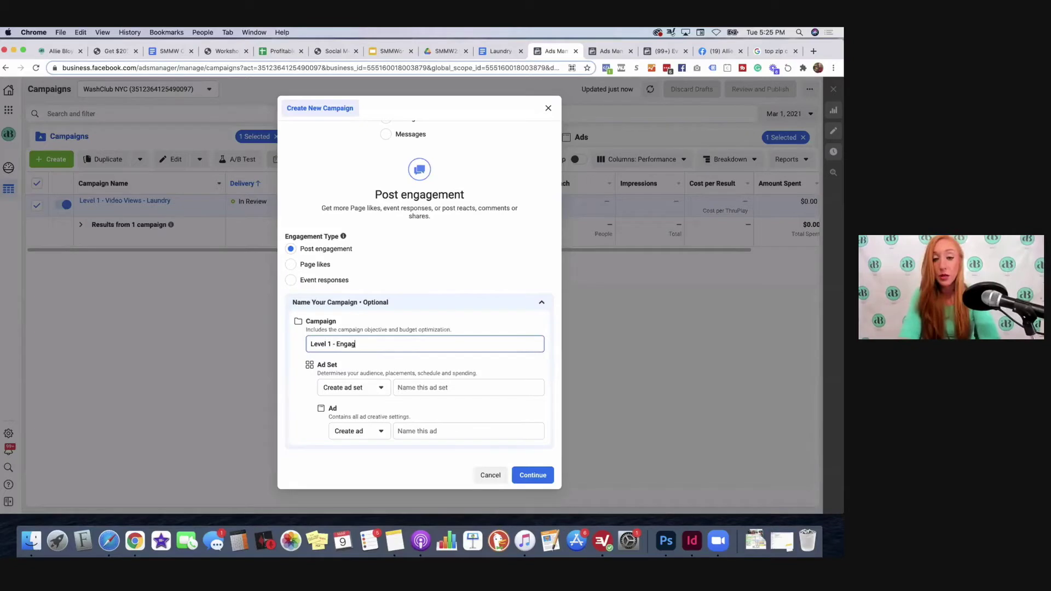
{"action": "type", "text": "ement - ABCD"}
{"action": "left_click", "coordinate": [401, 389]}
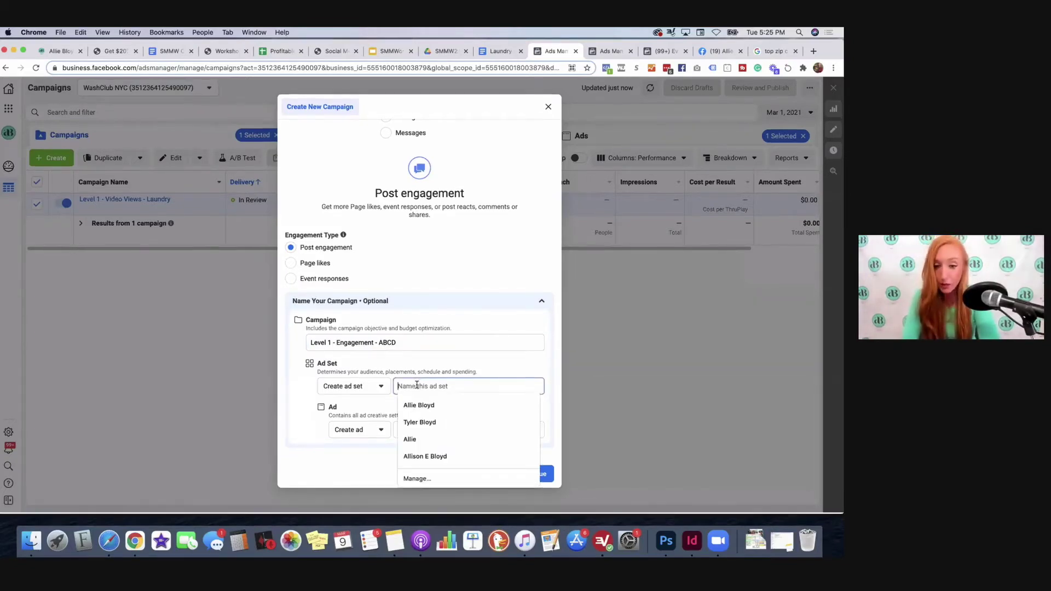
{"action": "double_click", "coordinate": [404, 346]}
{"action": "type", "text": "Laundry"}
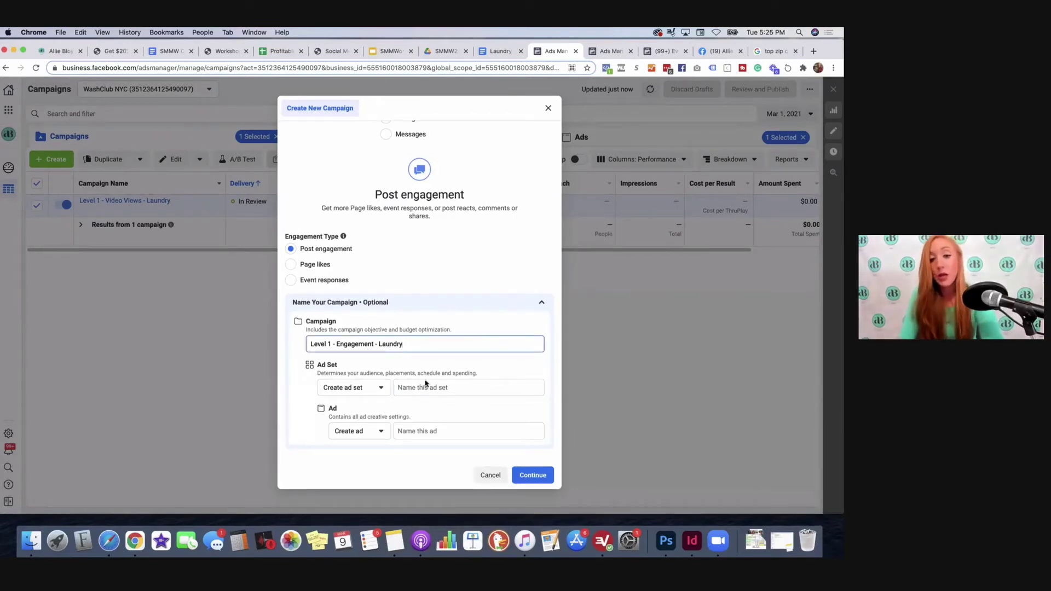
{"action": "left_click", "coordinate": [422, 390]}
{"action": "type", "text": "F30"}
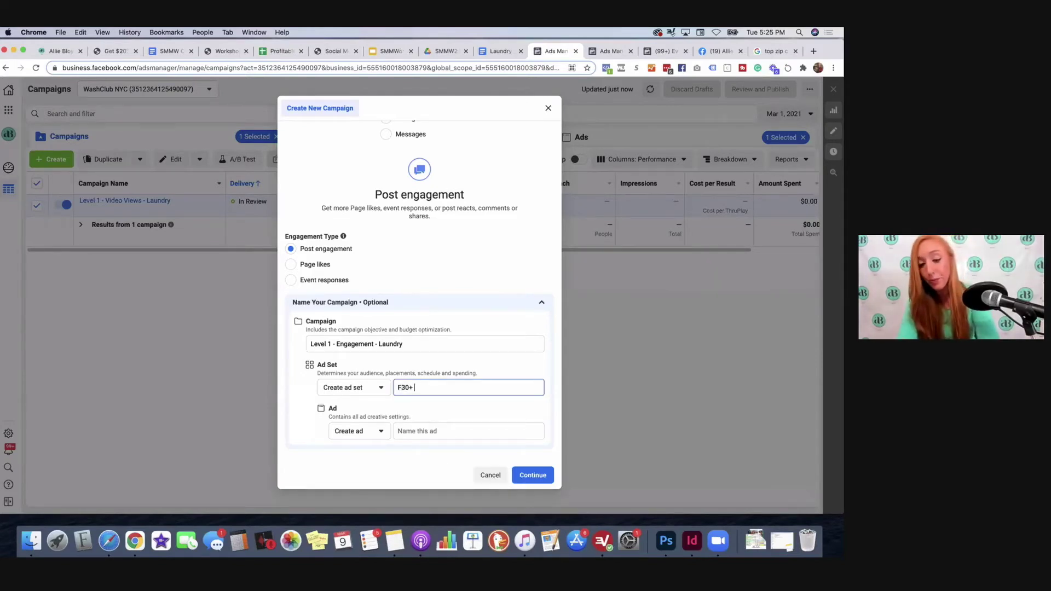
{"action": "type", "text": "+ NYC Radius"}
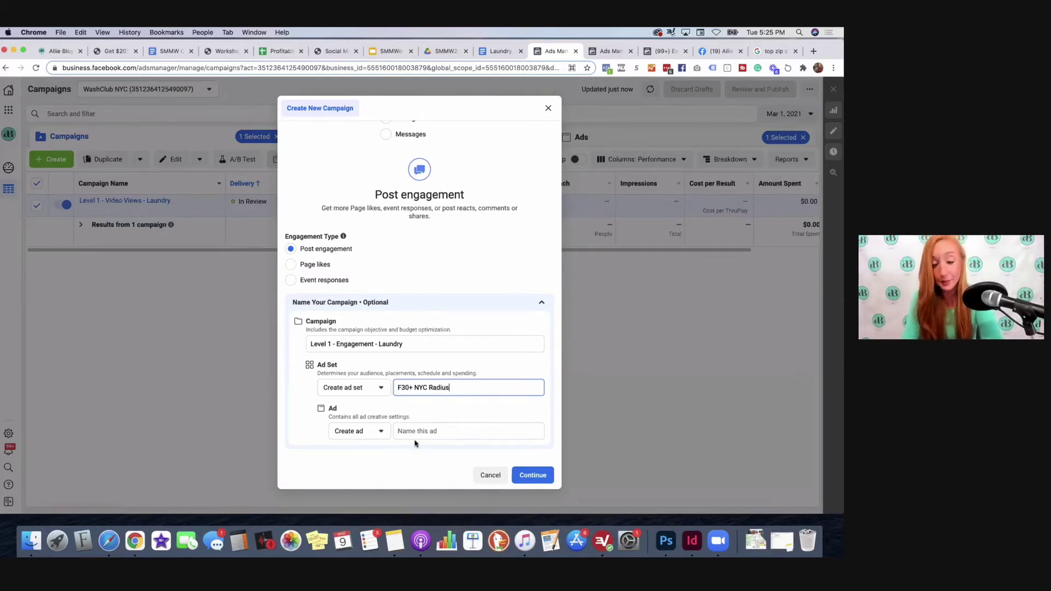
{"action": "left_click", "coordinate": [433, 436]}
{"action": "type", "text": "ABCD"}
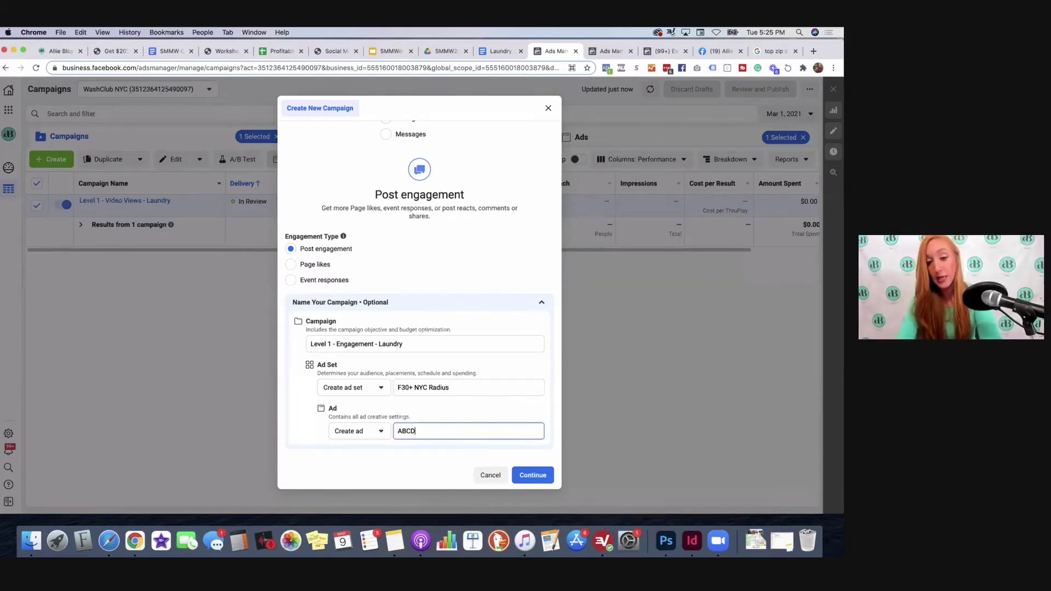
{"action": "left_click", "coordinate": [534, 476]}
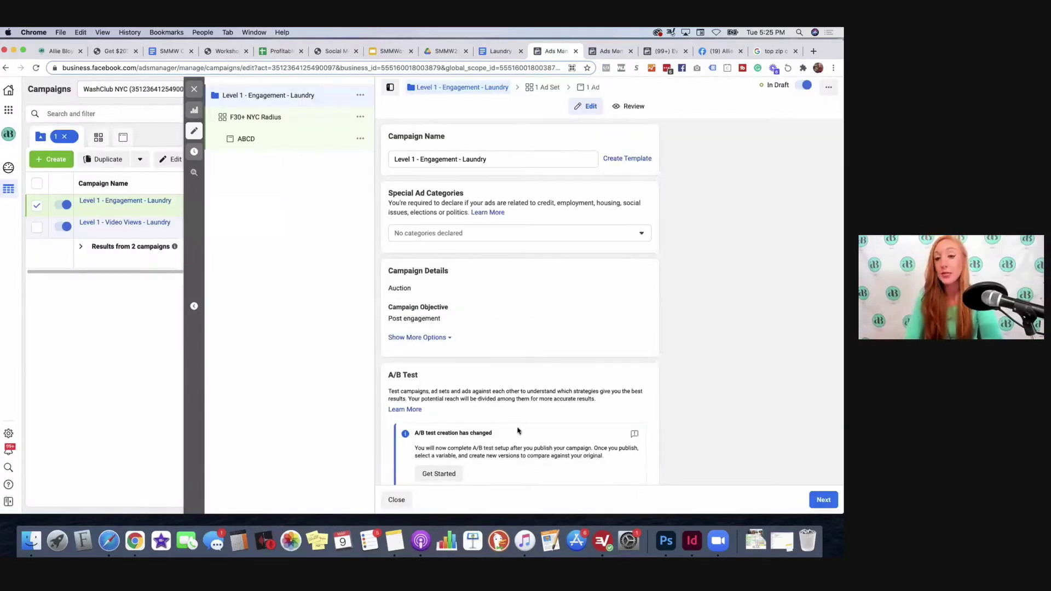
Step: Open the F30+ NYC Radius ad set and change its daily budget to $3.00
{"action": "scroll", "coordinate": [466, 304], "scroll_direction": "down", "scroll_amount": 1}
{"action": "scroll", "coordinate": [467, 304], "scroll_direction": "up", "scroll_amount": 1}
{"action": "scroll", "coordinate": [467, 305], "scroll_direction": "down", "scroll_amount": 2}
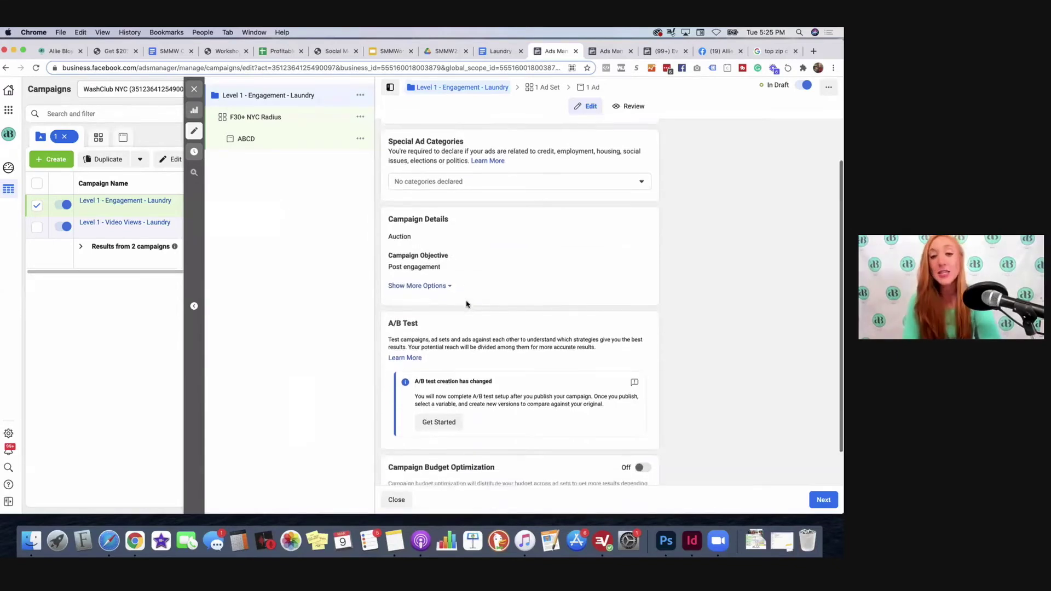
{"action": "scroll", "coordinate": [467, 301], "scroll_direction": "down", "scroll_amount": 1}
{"action": "scroll", "coordinate": [466, 300], "scroll_direction": "up", "scroll_amount": 3}
{"action": "left_click", "coordinate": [547, 87]}
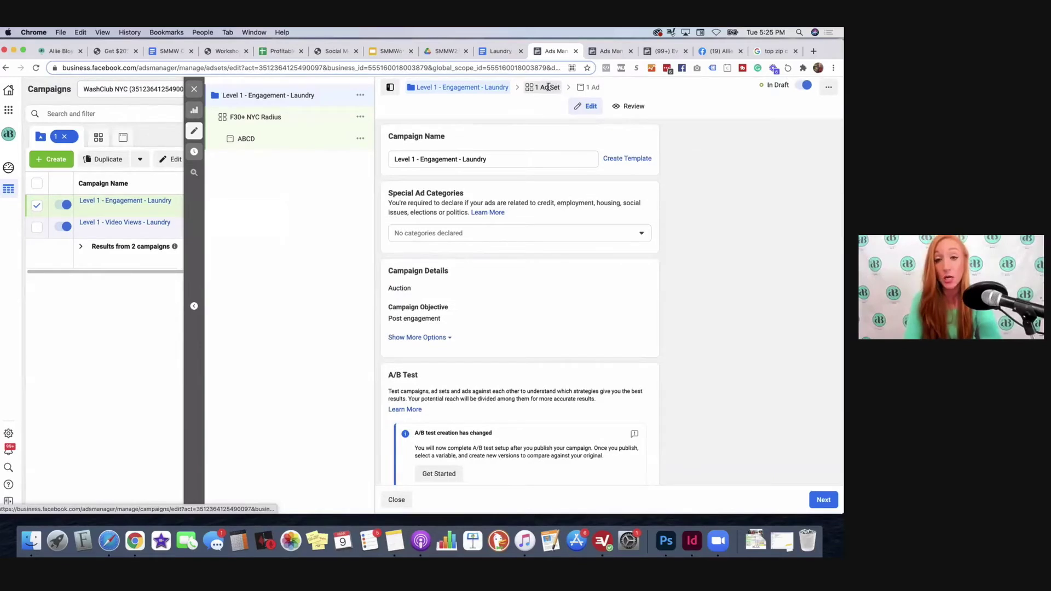
{"action": "left_click", "coordinate": [538, 227]}
{"action": "key", "text": "BackSpace"}
{"action": "key", "text": "BackSpace"}
{"action": "key", "text": "BackSpace"}
{"action": "key", "text": "BackSpace"}
{"action": "key", "text": "BackSpace"}
{"action": "type", "text": "3"}
{"action": "left_click", "coordinate": [559, 209]}
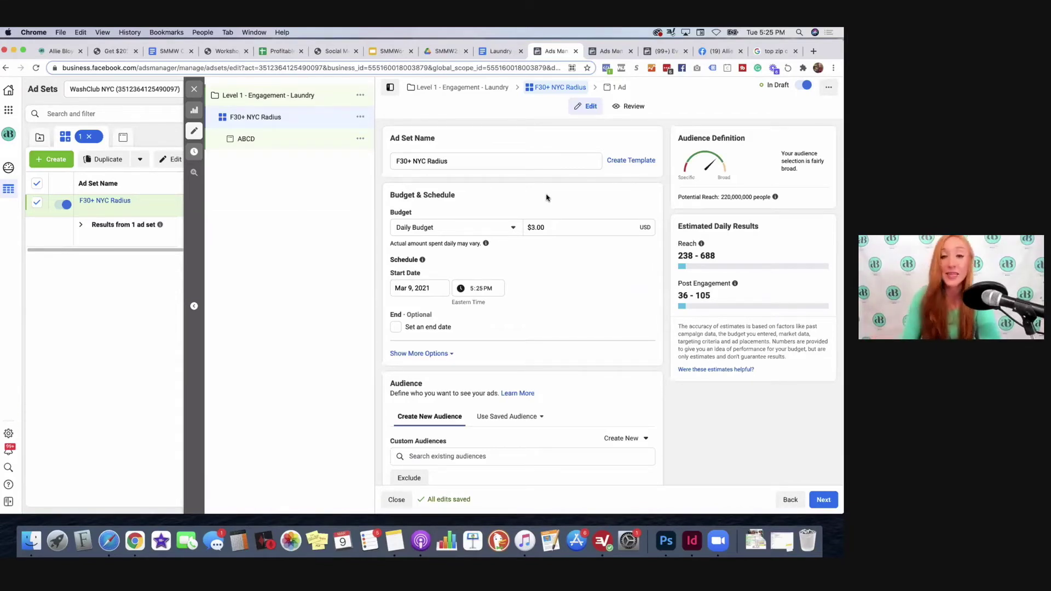
Step: Review the ad set's location targeting choices, keeping the current setting
{"action": "scroll", "coordinate": [568, 256], "scroll_direction": "down", "scroll_amount": 4}
{"action": "scroll", "coordinate": [568, 256], "scroll_direction": "down", "scroll_amount": 5}
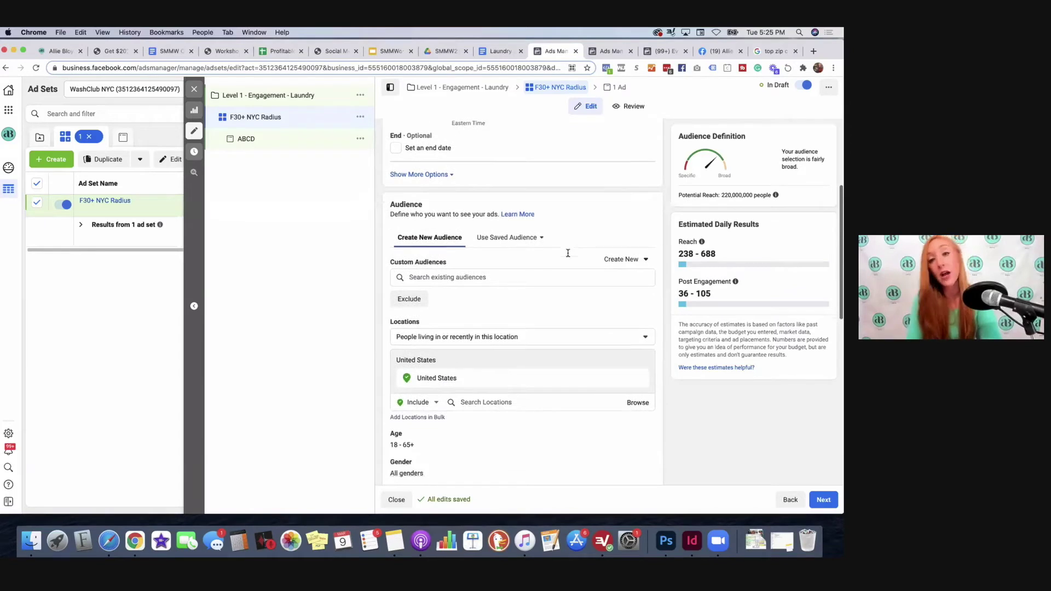
{"action": "scroll", "coordinate": [568, 253], "scroll_direction": "up", "scroll_amount": 2}
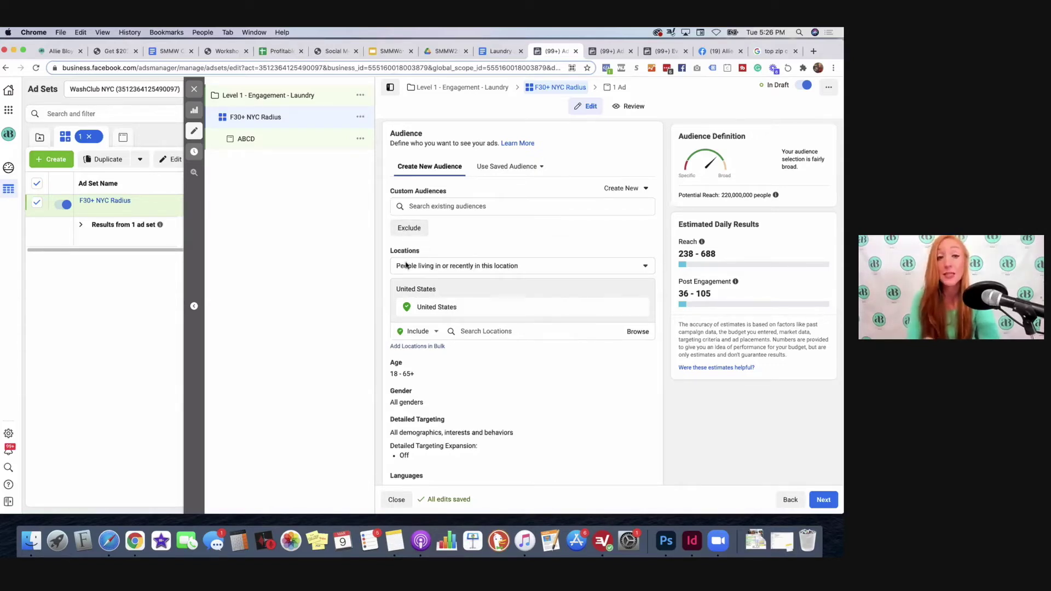
{"action": "left_click", "coordinate": [469, 268]}
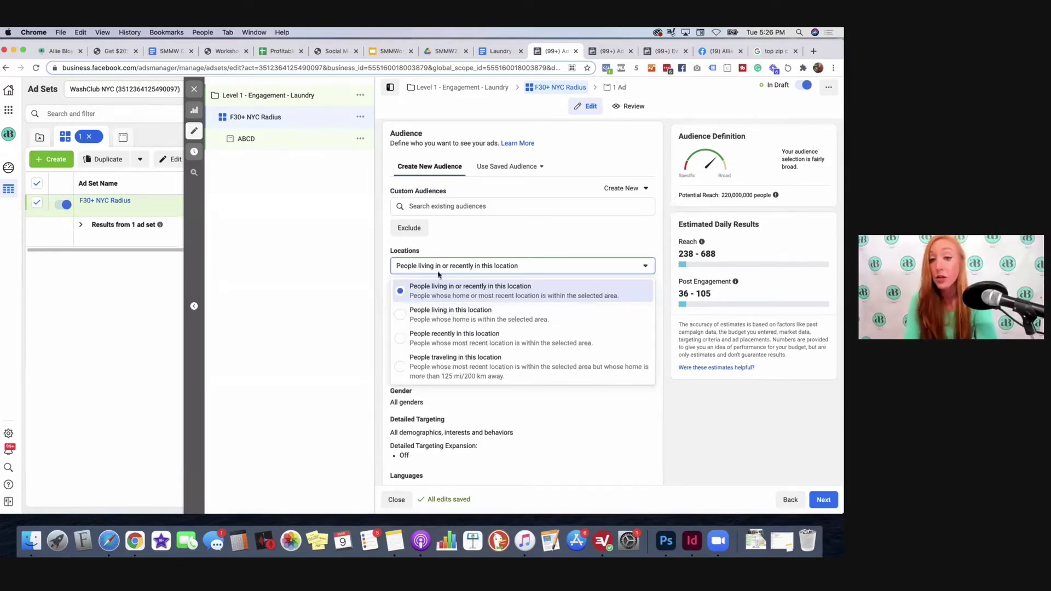
{"action": "left_click", "coordinate": [465, 265]}
{"action": "scroll", "coordinate": [466, 260], "scroll_direction": "down", "scroll_amount": 2}
{"action": "scroll", "coordinate": [466, 260], "scroll_direction": "up", "scroll_amount": 1}
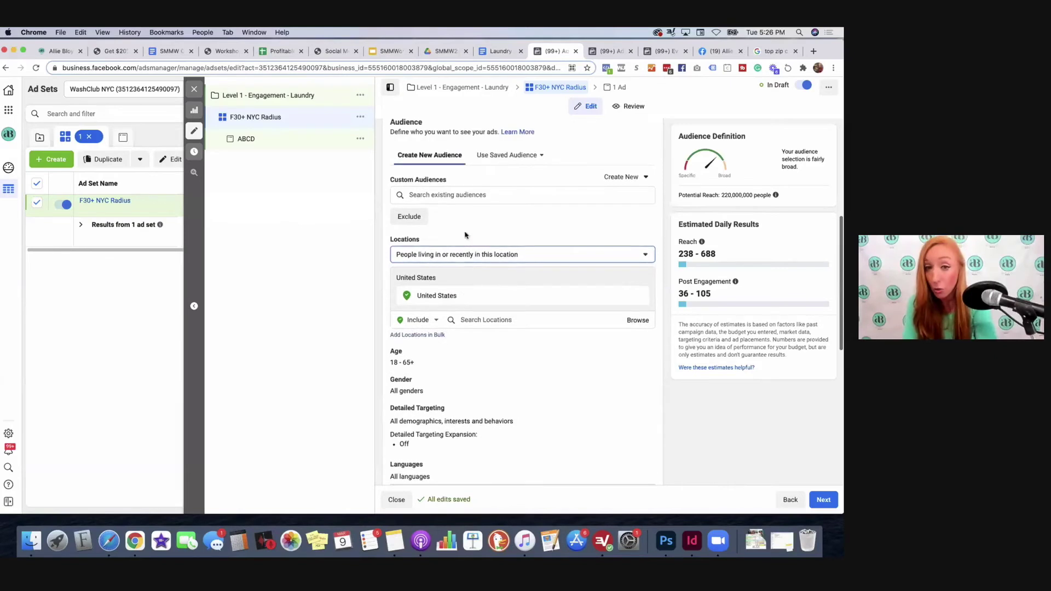
Step: Apply the saved audience 'Cold - F 30+' to the ad set and open its ABCD ad
{"action": "left_click", "coordinate": [499, 155]}
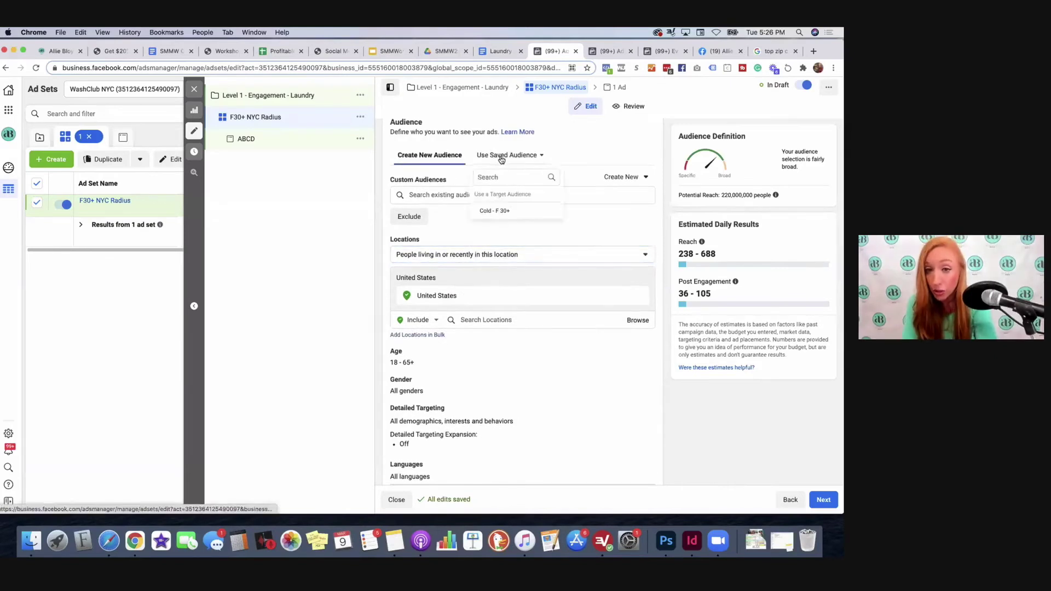
{"action": "left_click", "coordinate": [492, 210]}
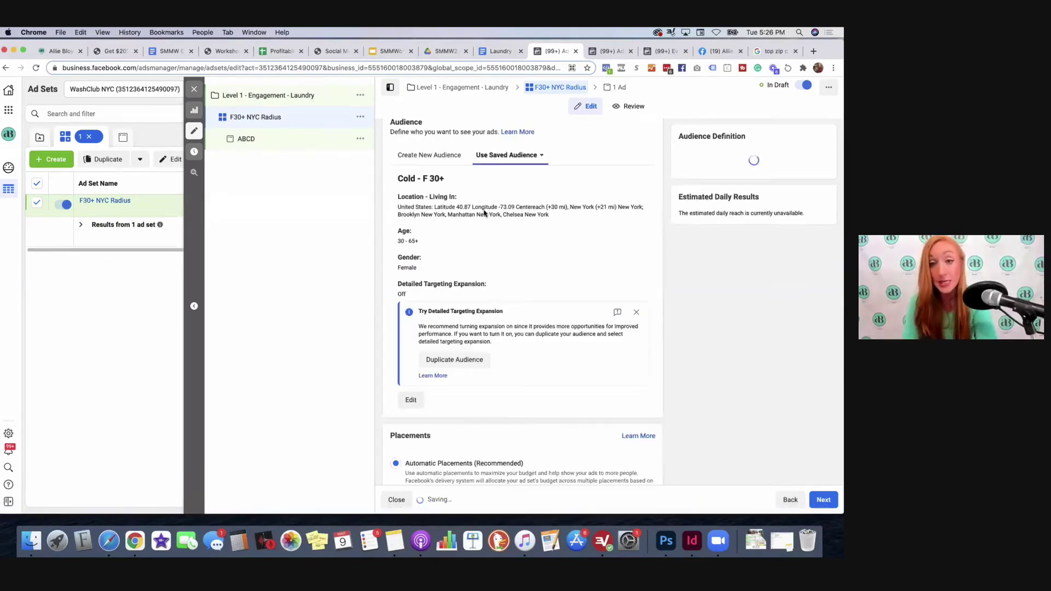
{"action": "left_click", "coordinate": [501, 156]}
{"action": "mouse_move", "coordinate": [499, 212]}
{"action": "left_click", "coordinate": [591, 148]}
{"action": "scroll", "coordinate": [640, 263], "scroll_direction": "down", "scroll_amount": 3}
{"action": "scroll", "coordinate": [581, 262], "scroll_direction": "down", "scroll_amount": 2}
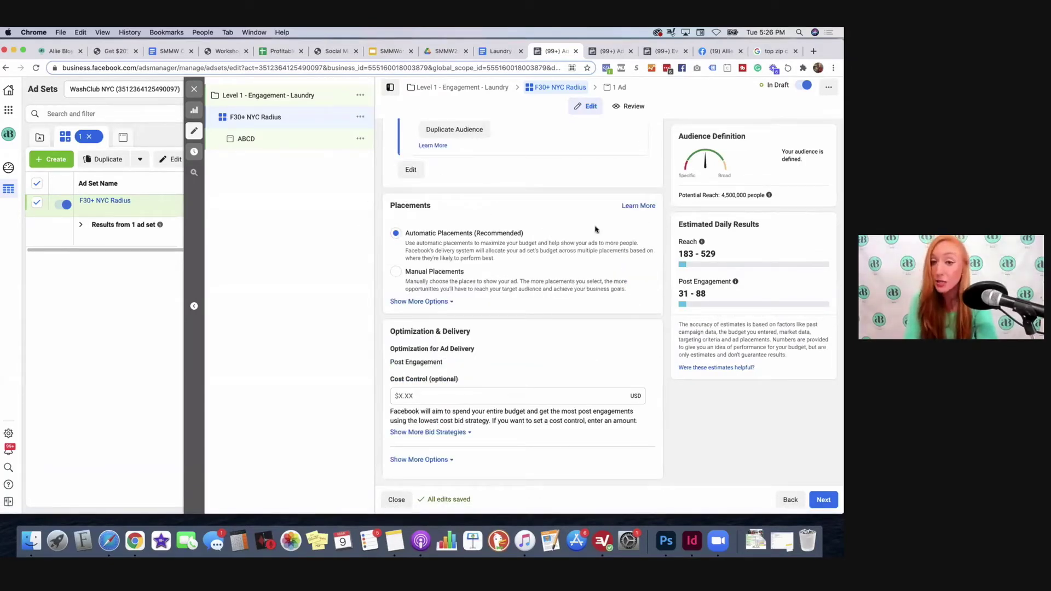
{"action": "scroll", "coordinate": [596, 280], "scroll_direction": "up", "scroll_amount": 10}
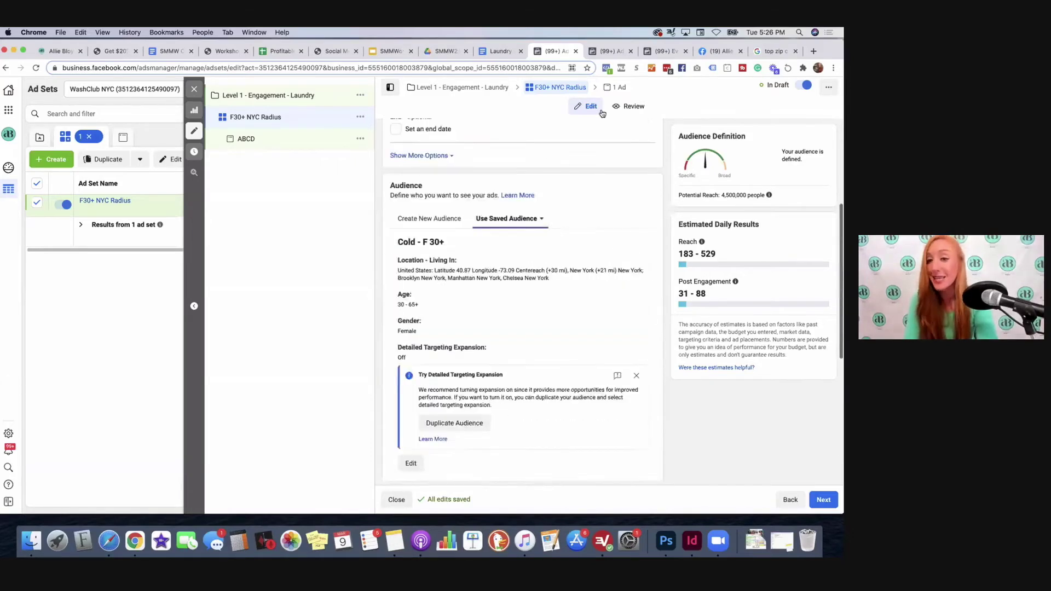
{"action": "left_click", "coordinate": [616, 86]}
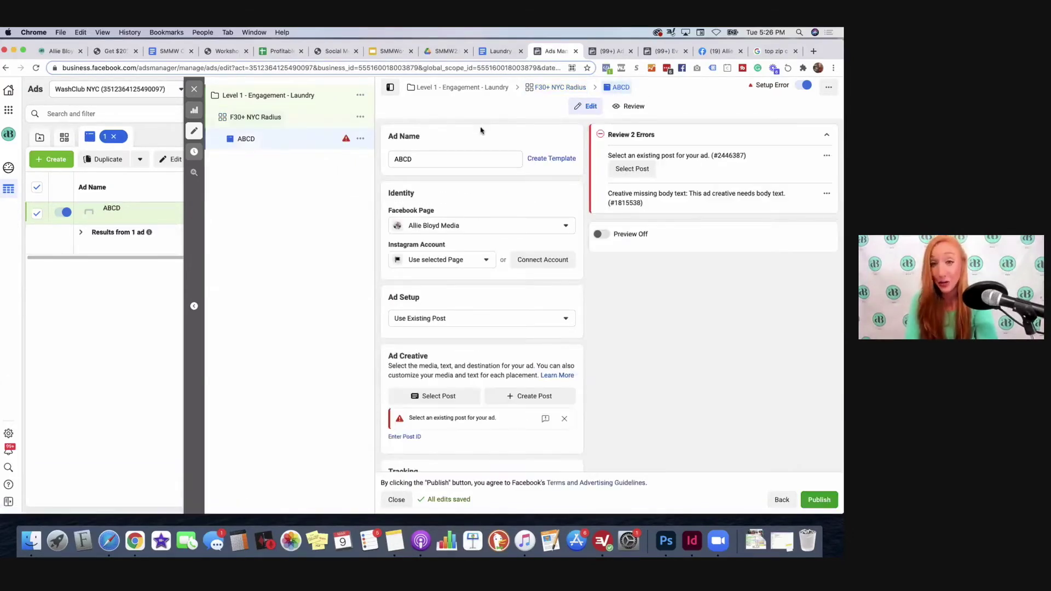
Step: Choose the matching Instagram account for ad ABCD and start a new Page post for its creative
{"action": "scroll", "coordinate": [440, 247], "scroll_direction": "down", "scroll_amount": 1}
{"action": "left_click", "coordinate": [420, 226]}
{"action": "left_click", "coordinate": [432, 265]}
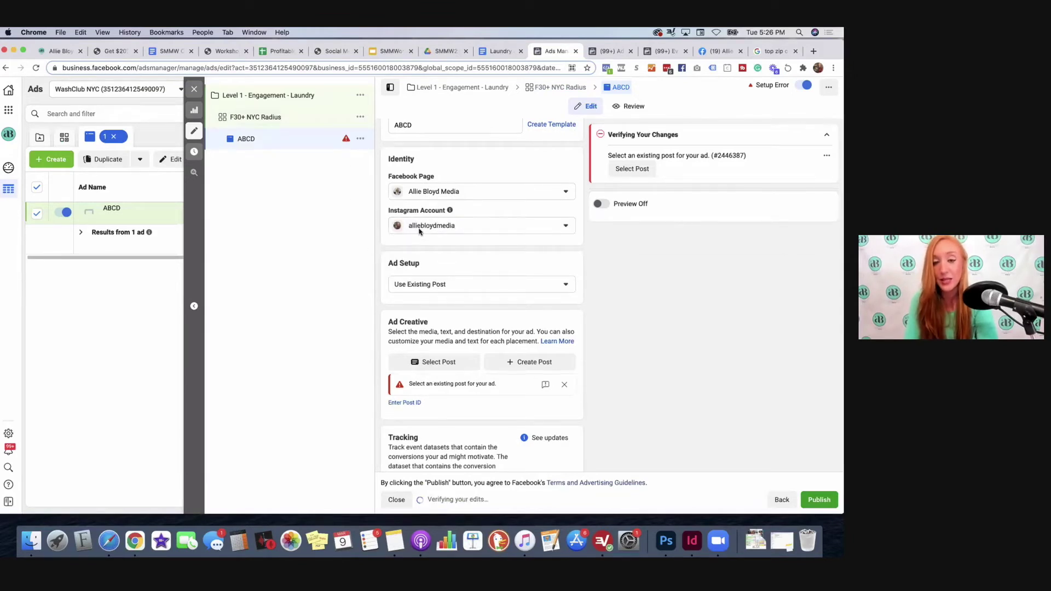
{"action": "scroll", "coordinate": [421, 230], "scroll_direction": "down", "scroll_amount": 1}
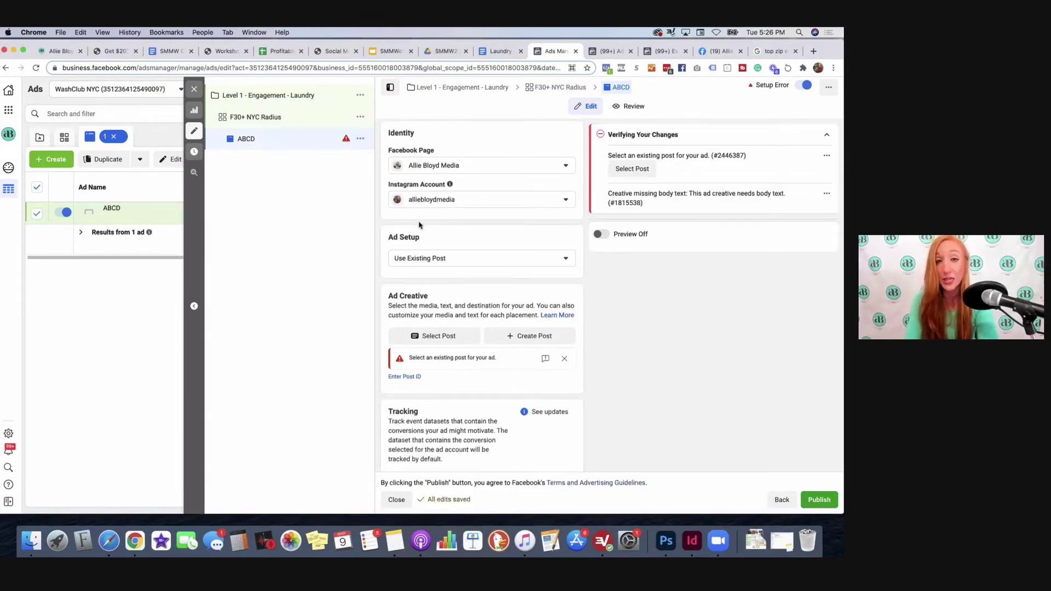
{"action": "scroll", "coordinate": [420, 224], "scroll_direction": "down", "scroll_amount": 4}
{"action": "scroll", "coordinate": [419, 226], "scroll_direction": "down", "scroll_amount": 1}
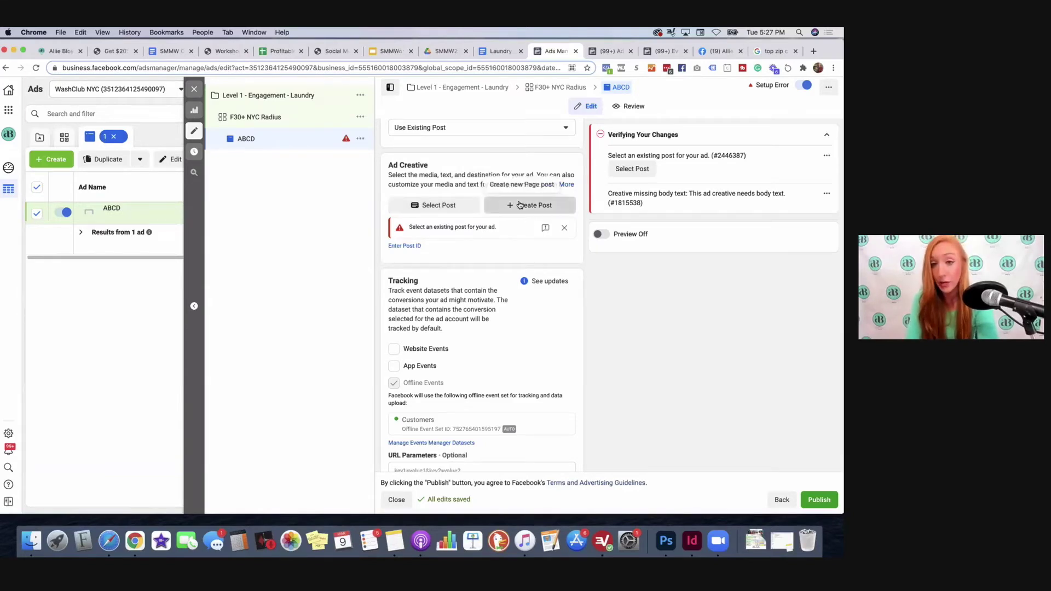
{"action": "left_click", "coordinate": [516, 211]}
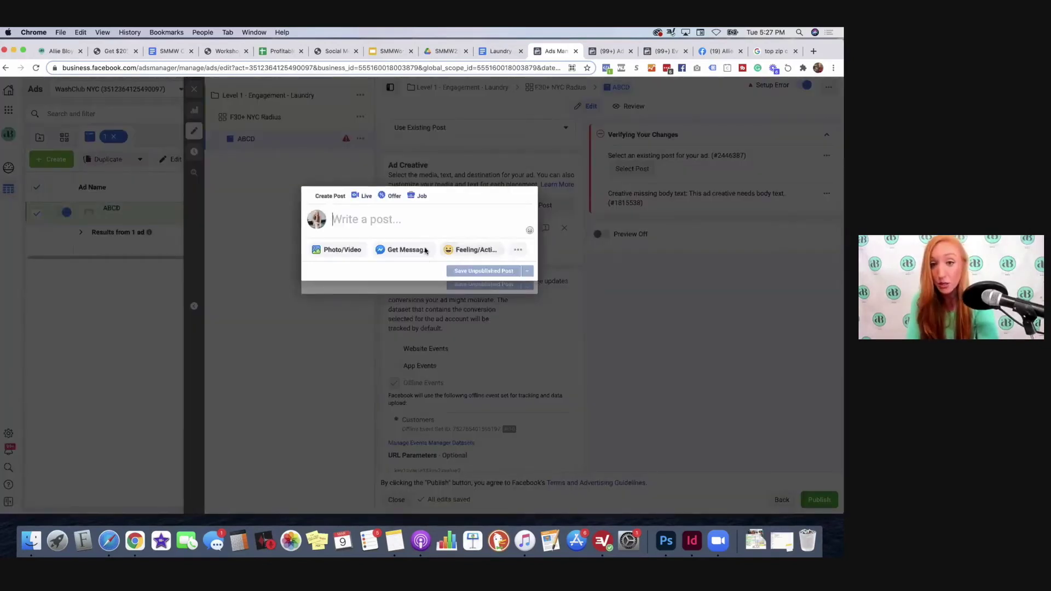
Step: Copy the Level 1 post text from the Laundry Ad Copy document into the new post
{"action": "left_click", "coordinate": [487, 50]}
{"action": "left_click_drag", "start_coordinate": [248, 219], "coordinate": [271, 276]}
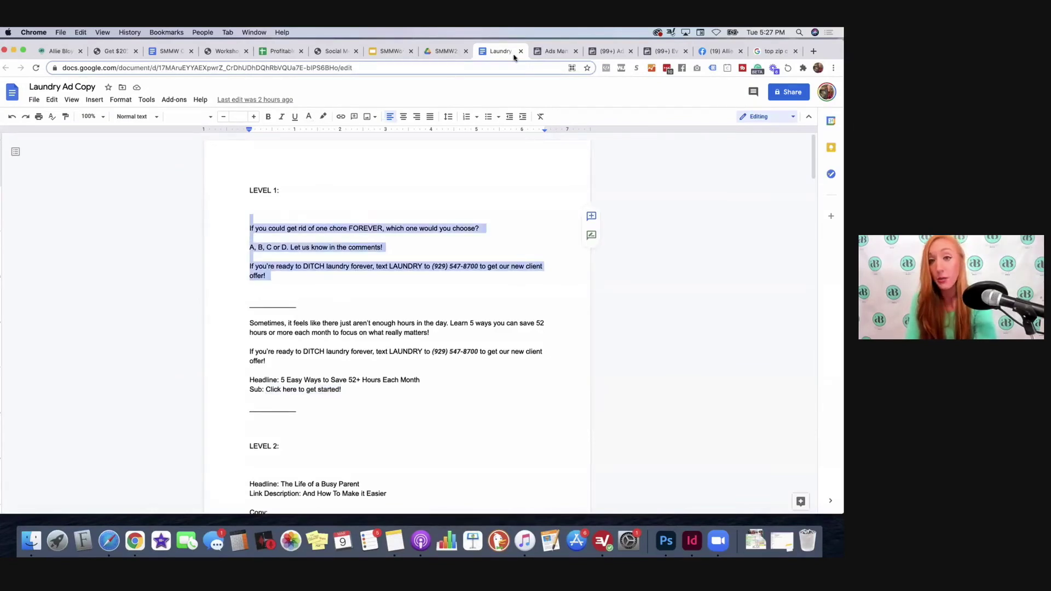
{"action": "left_click", "coordinate": [548, 51]}
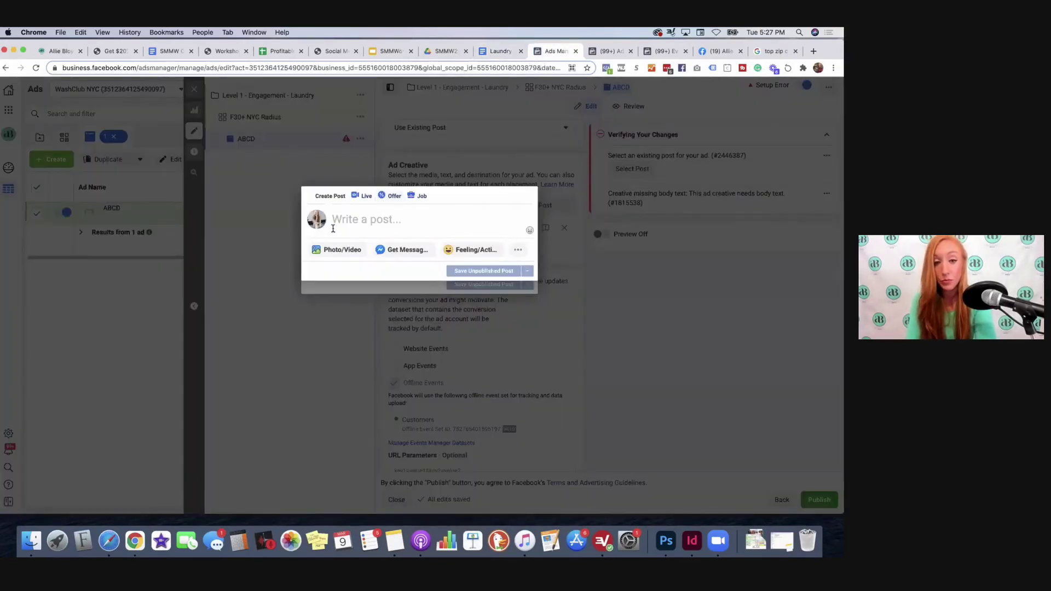
{"action": "key", "text": "cmd+v"}
Step: Browse the photo upload picker, collapse the Client Quote Images folders, and cancel without choosing a file
{"action": "left_click", "coordinate": [329, 264]}
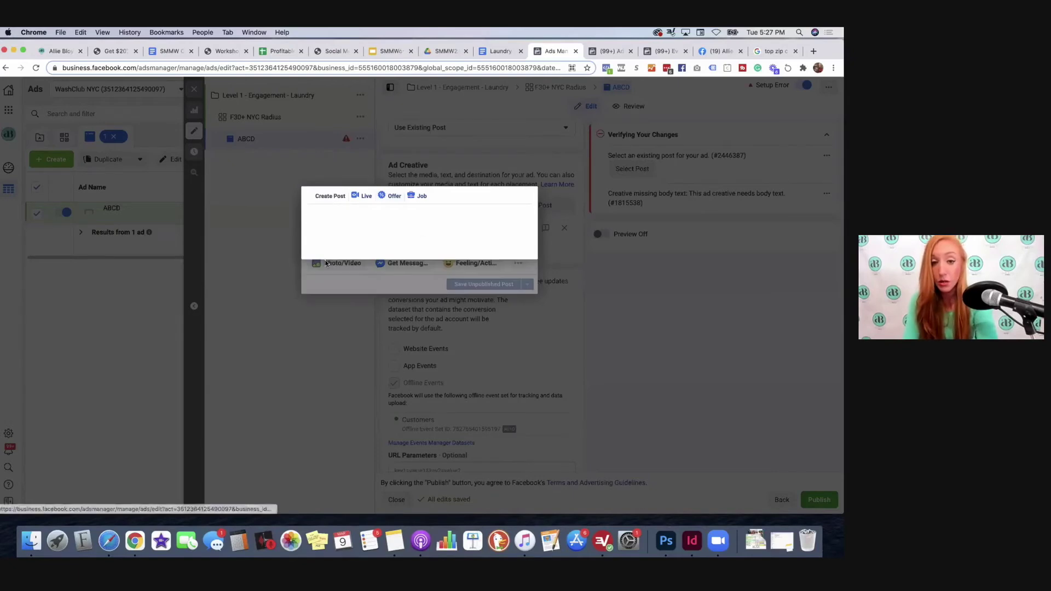
{"action": "left_click", "coordinate": [403, 228]}
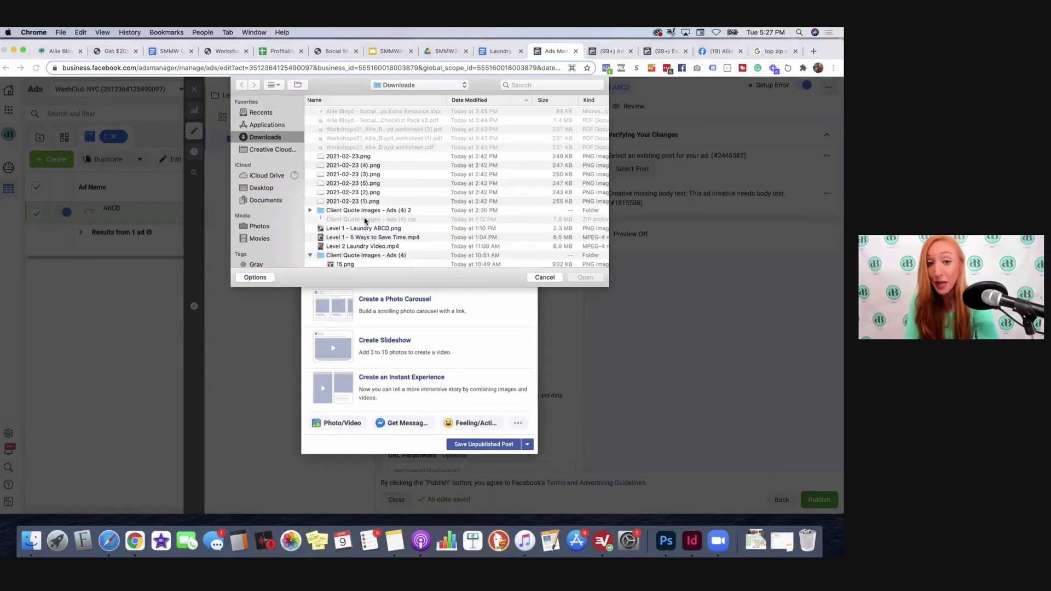
{"action": "scroll", "coordinate": [361, 214], "scroll_direction": "down", "scroll_amount": 1}
{"action": "scroll", "coordinate": [361, 213], "scroll_direction": "up", "scroll_amount": 1}
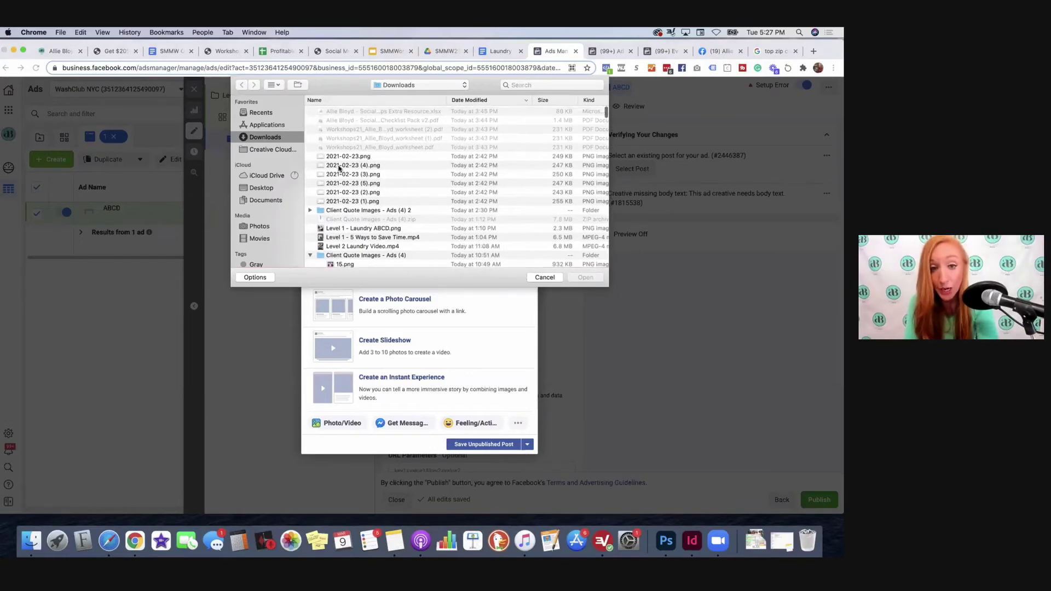
{"action": "scroll", "coordinate": [383, 234], "scroll_direction": "down", "scroll_amount": 3}
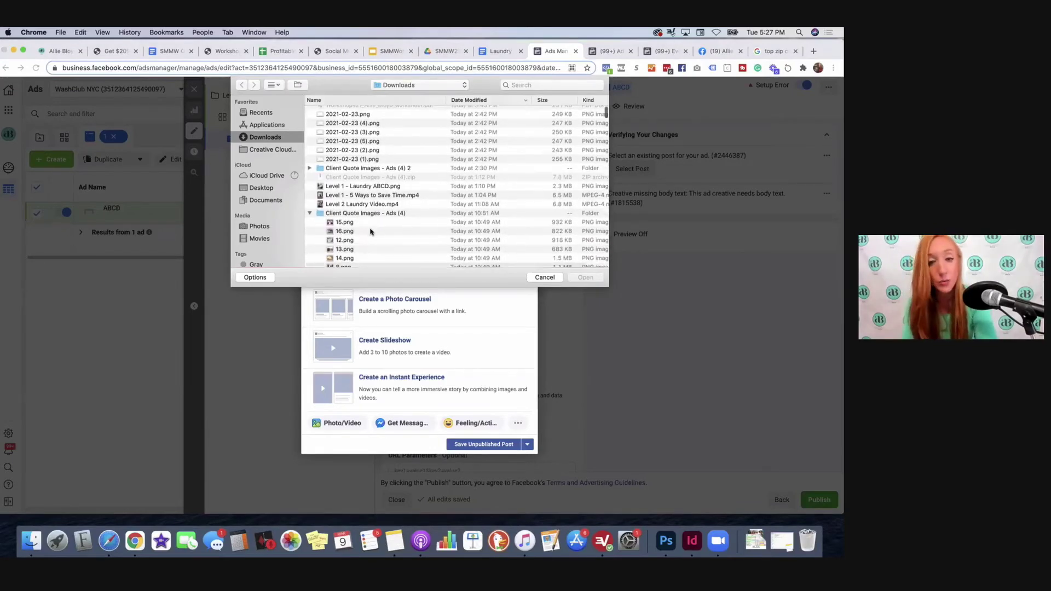
{"action": "scroll", "coordinate": [369, 228], "scroll_direction": "down", "scroll_amount": 4}
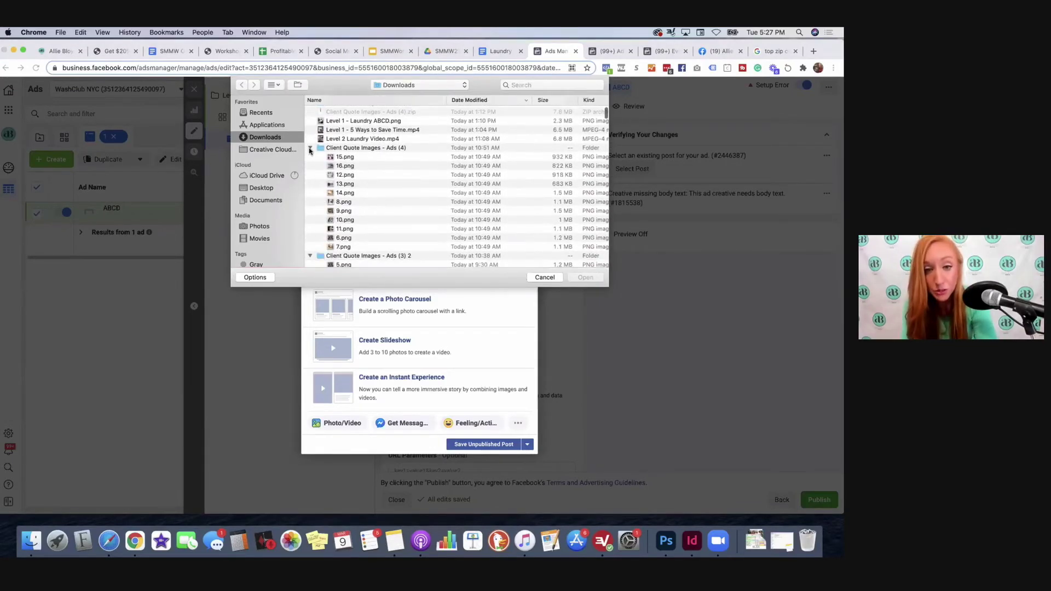
{"action": "left_click", "coordinate": [310, 149]}
{"action": "left_click", "coordinate": [310, 161]}
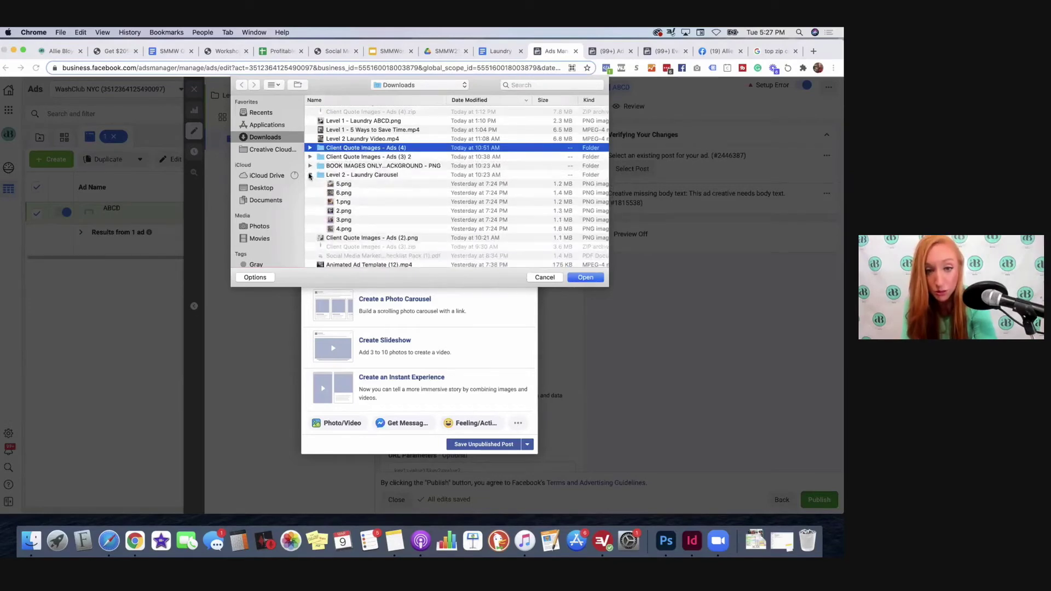
{"action": "left_click", "coordinate": [309, 171]}
{"action": "left_click", "coordinate": [545, 277]}
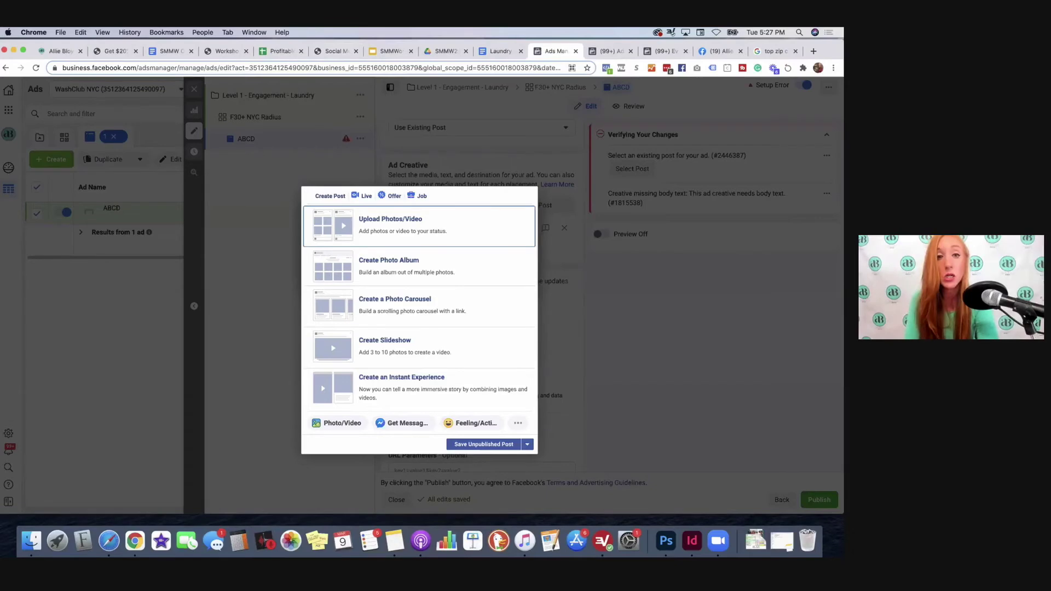
{"action": "left_click", "coordinate": [439, 56]}
Step: Open Ads > Level 1 in Drive and download Level 1 - Laundry ABCD.png
{"action": "double_click", "coordinate": [191, 159]}
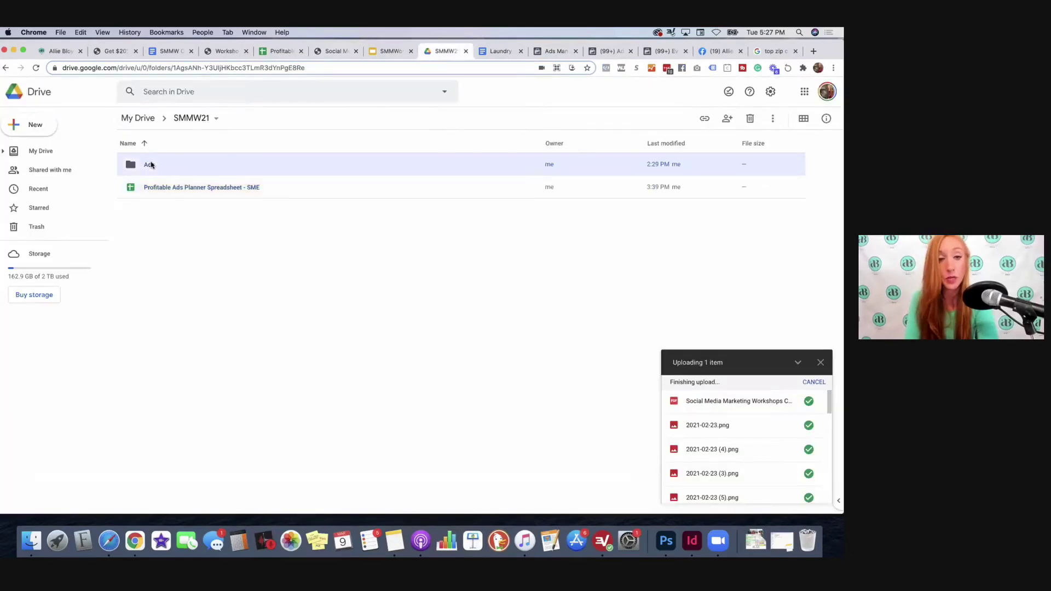
{"action": "double_click", "coordinate": [190, 165]}
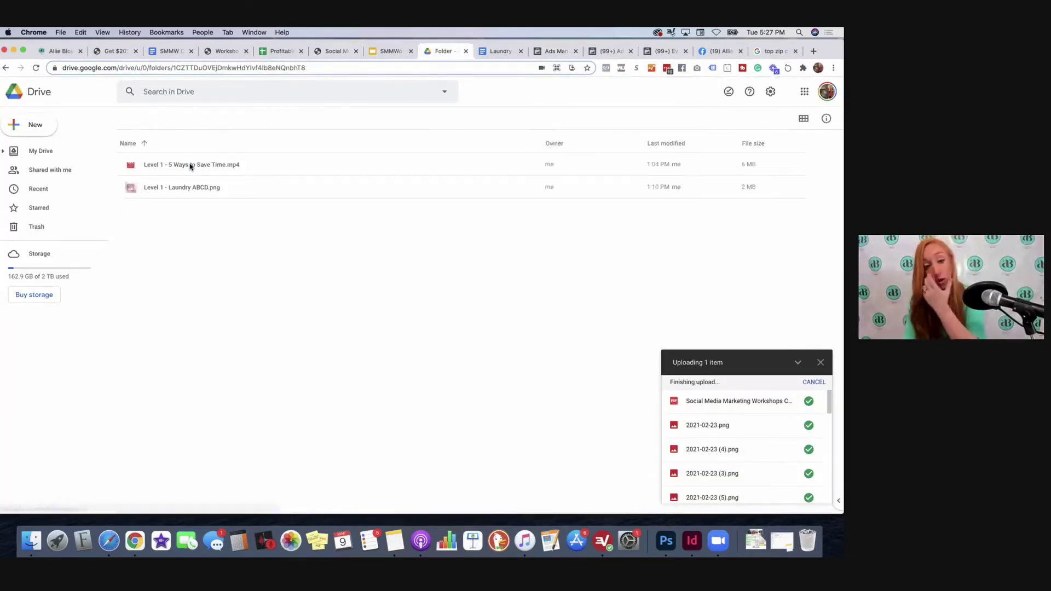
{"action": "left_click", "coordinate": [238, 188]}
{"action": "right_click", "coordinate": [239, 188]}
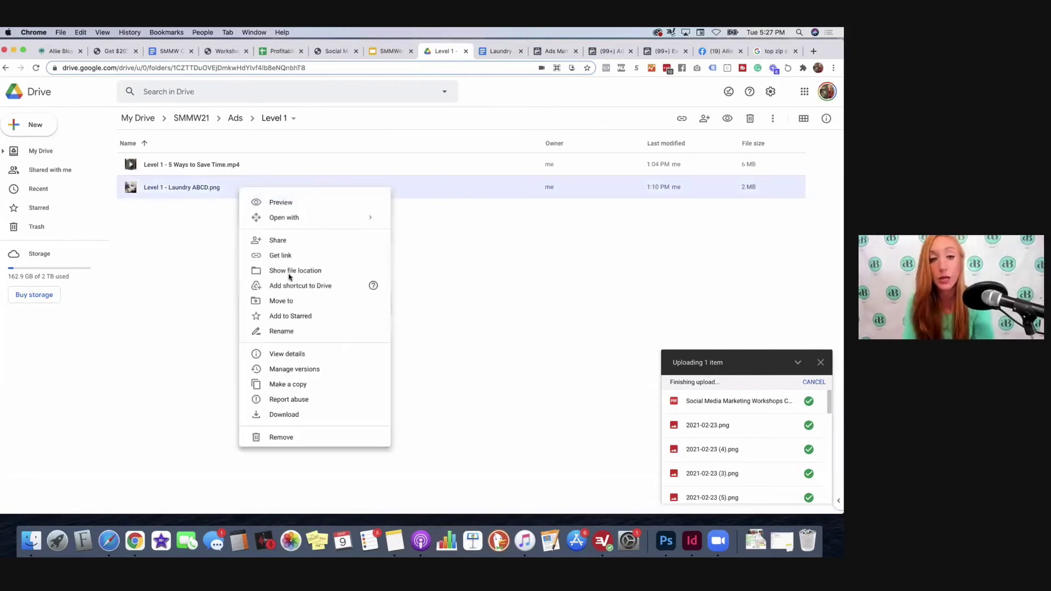
{"action": "left_click", "coordinate": [284, 419]}
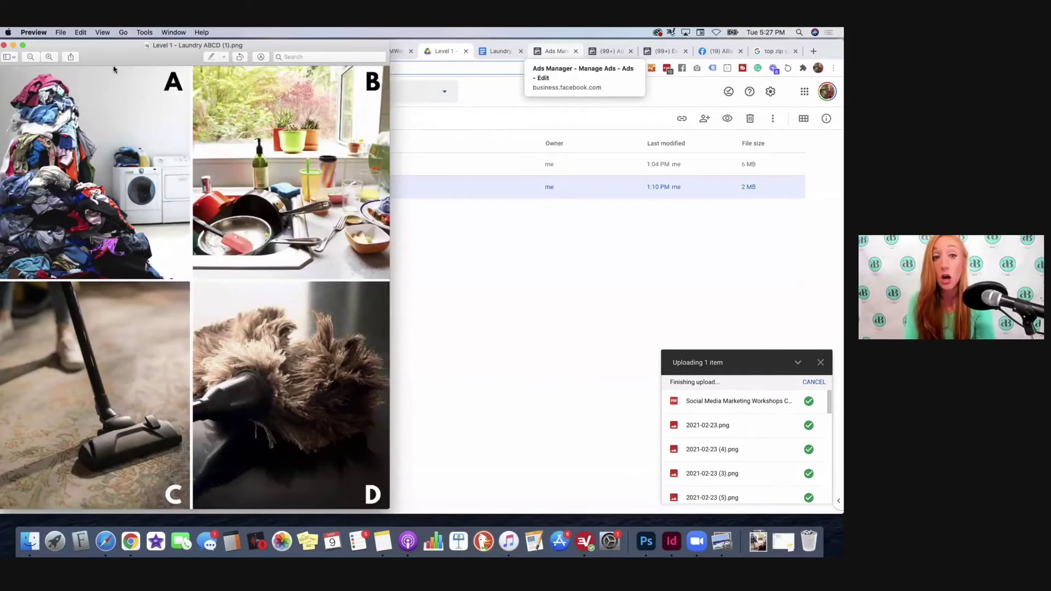
Step: Inspect the four-panel A–D chore image in Preview, close it, and bring Chrome forward
{"action": "left_click_drag", "start_coordinate": [88, 46], "coordinate": [125, 50]}
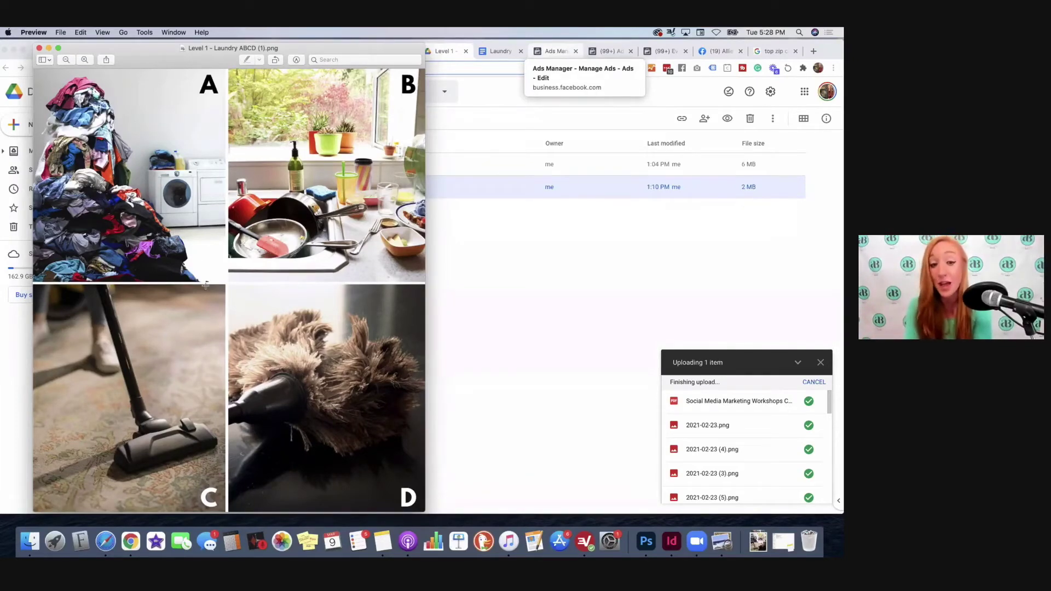
{"action": "left_click", "coordinate": [38, 49]}
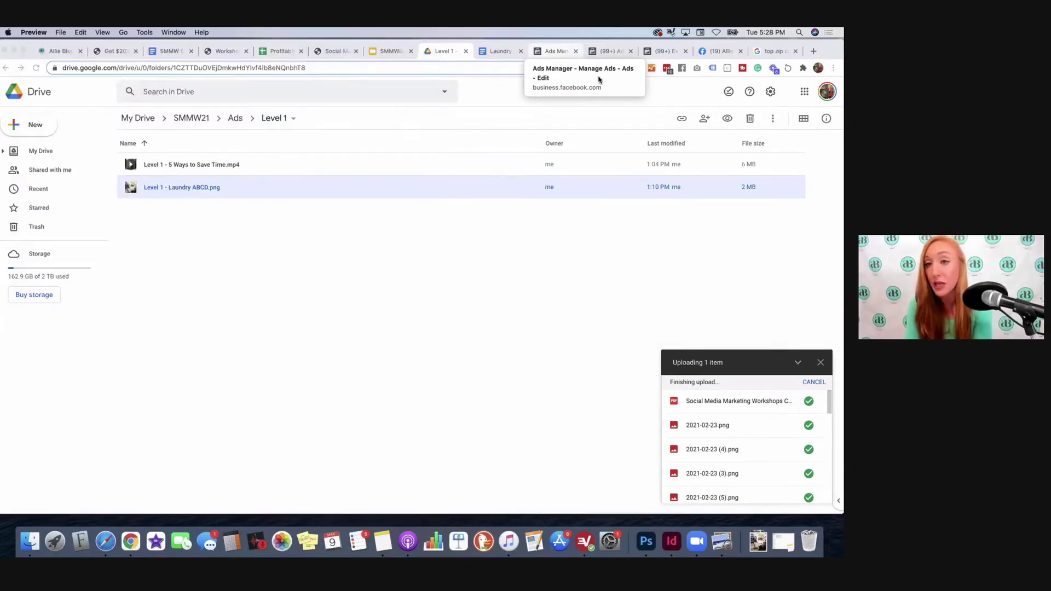
{"action": "left_click_drag", "start_coordinate": [633, 44], "coordinate": [633, 55]}
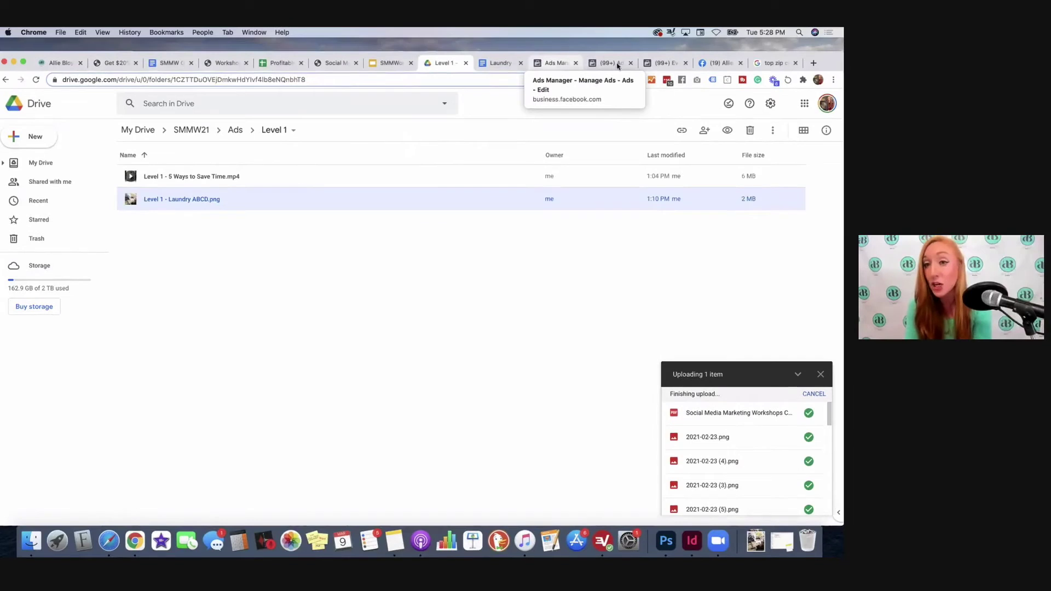
Step: Return to the Ads Manager tab with the ABCD ad's Create Post composer
{"action": "left_click", "coordinate": [564, 65]}
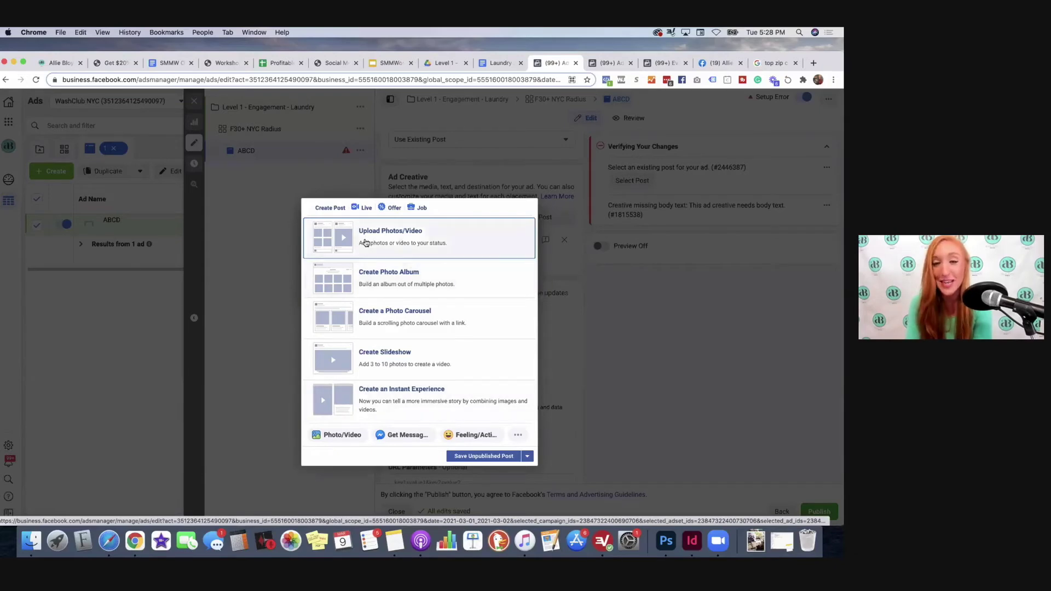
Step: Upload Level 1 - Laundry ABCD (1).png to the chore-question post and dismiss the draft
{"action": "left_click", "coordinate": [365, 242]}
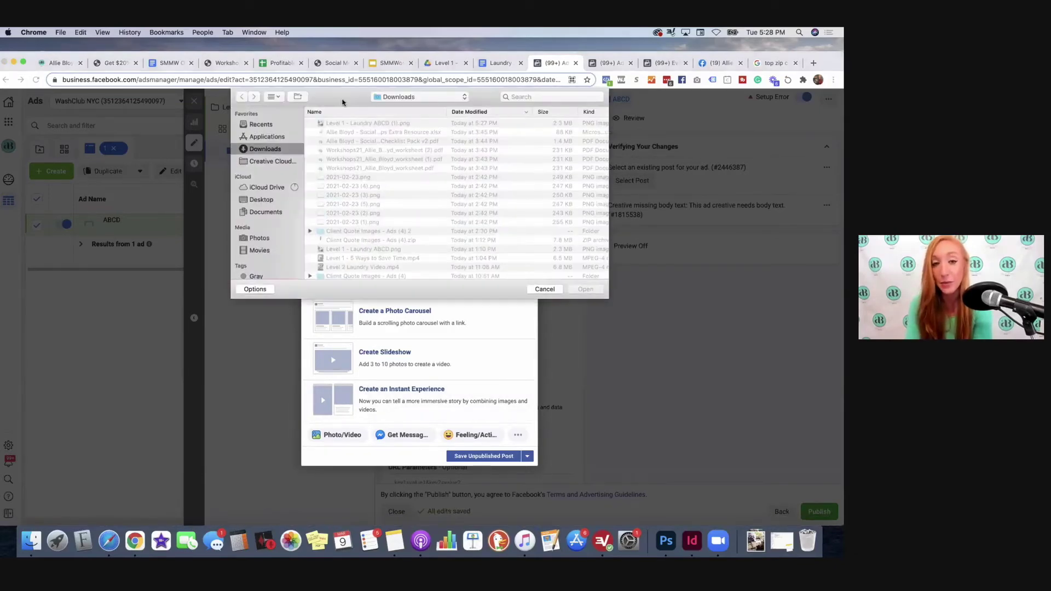
{"action": "left_click", "coordinate": [580, 292]}
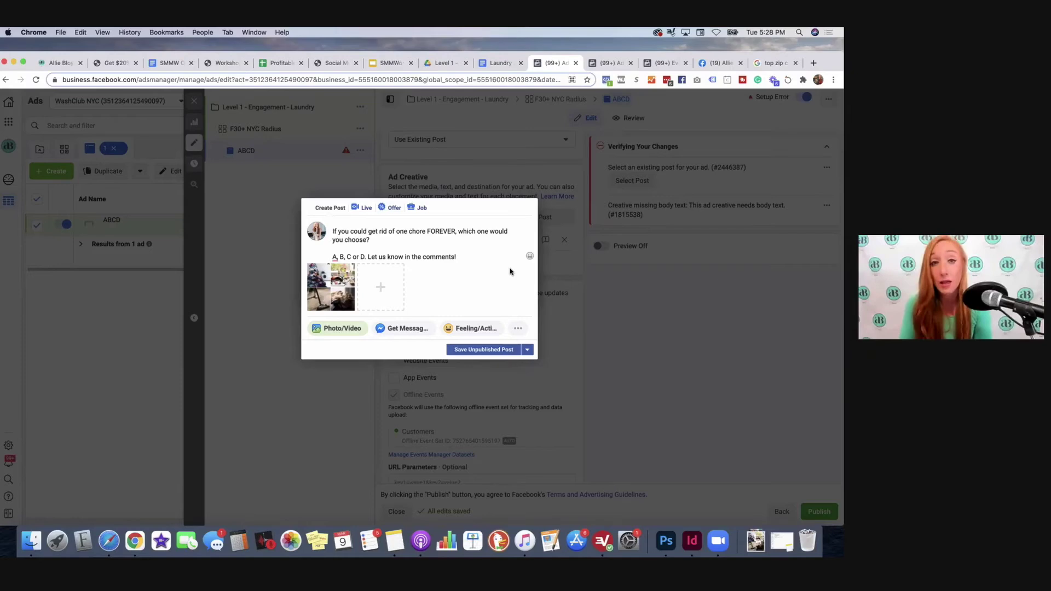
{"action": "left_click", "coordinate": [251, 332]}
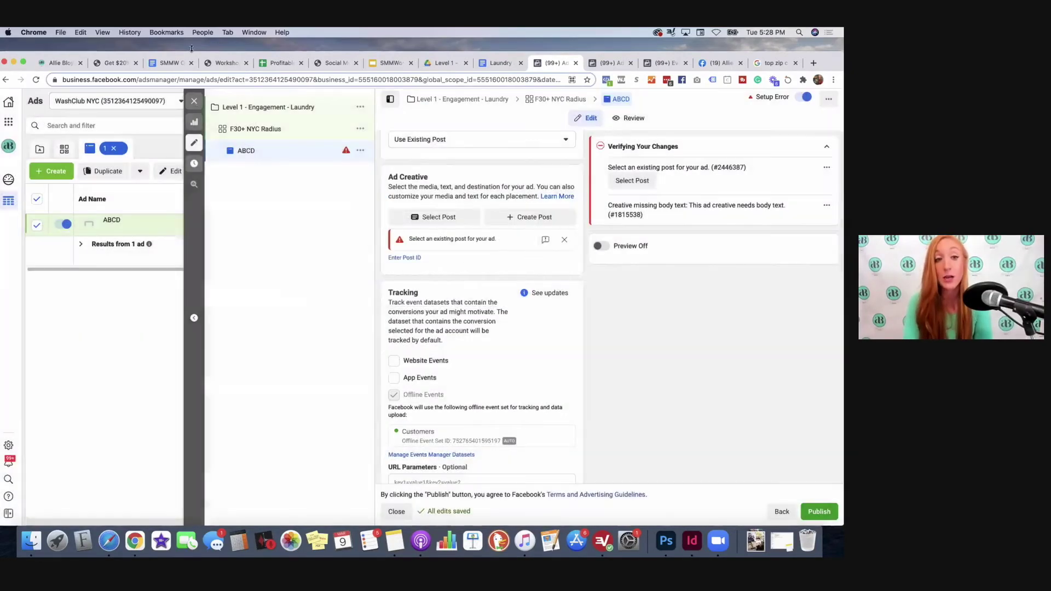
Step: Close the ad editor, show the Campaigns list, and deselect Level 1 - Engagement - Laundry
{"action": "left_click", "coordinate": [193, 101]}
{"action": "left_click", "coordinate": [337, 152]}
{"action": "left_click", "coordinate": [188, 149]}
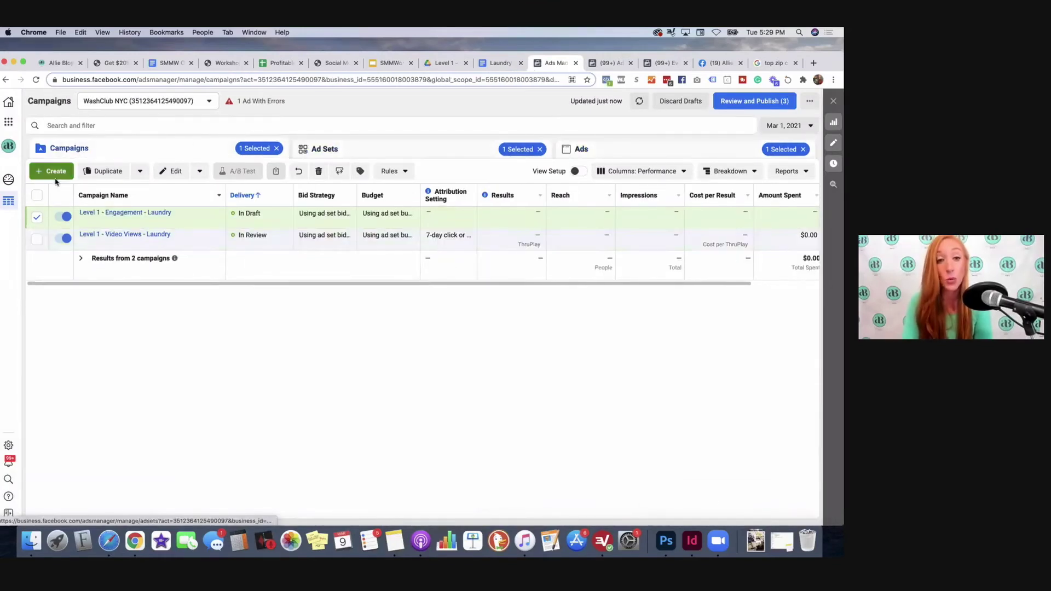
{"action": "left_click", "coordinate": [38, 217]}
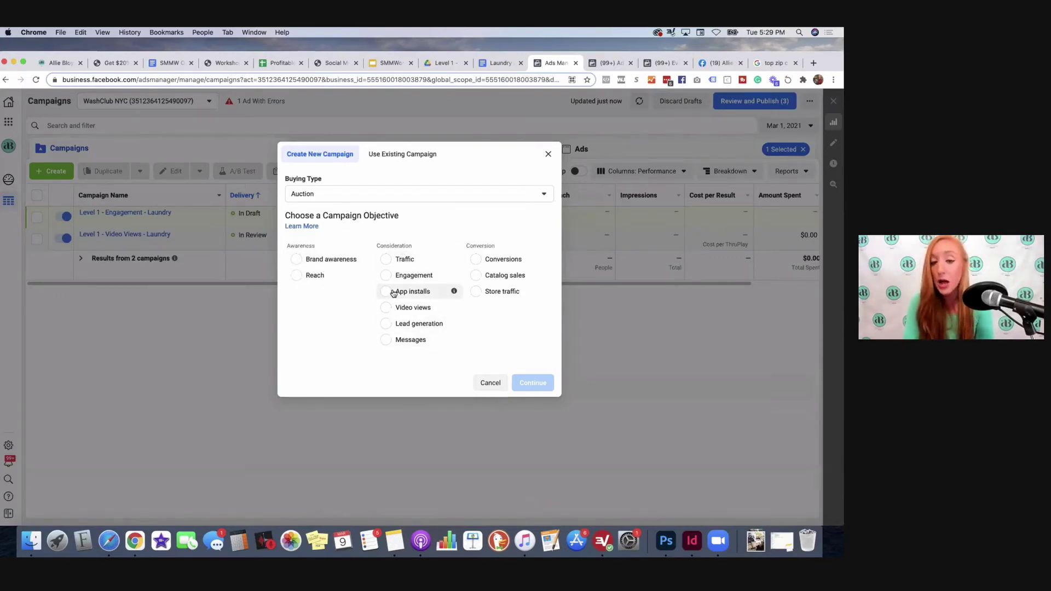
Step: Choose the Conversions objective and name the campaign 'Level 2 - Conversion - Laundry'
{"action": "left_click", "coordinate": [500, 259]}
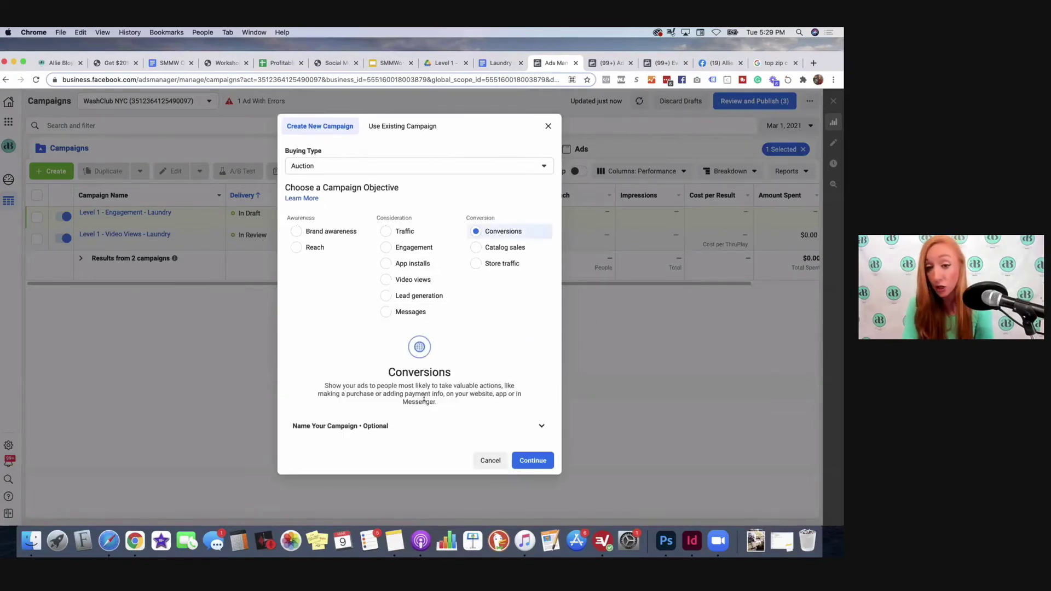
{"action": "left_click", "coordinate": [343, 429]}
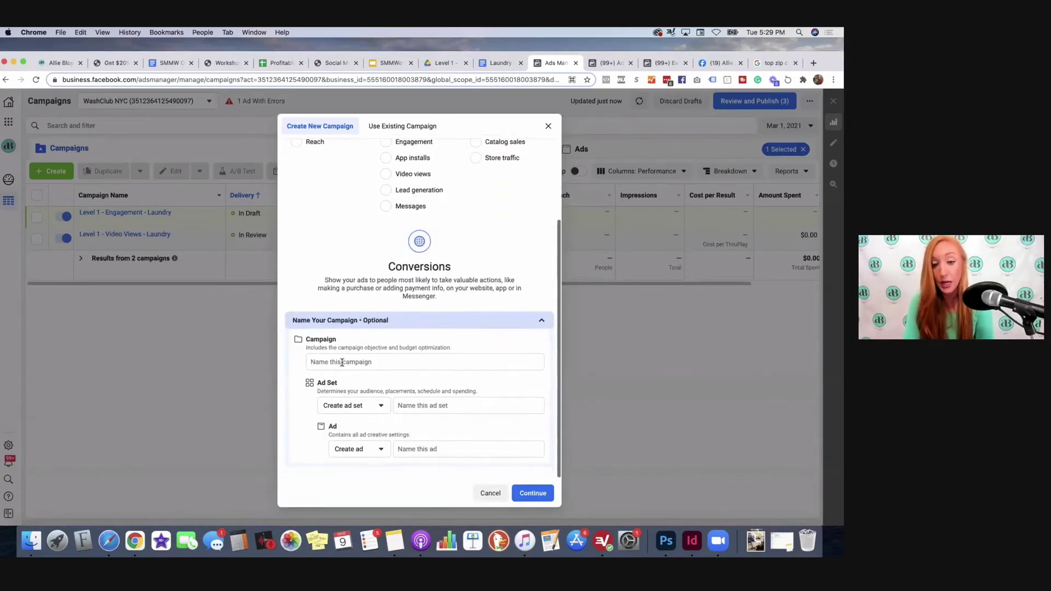
{"action": "left_click", "coordinate": [342, 362]}
{"action": "type", "text": "Level 2 -"}
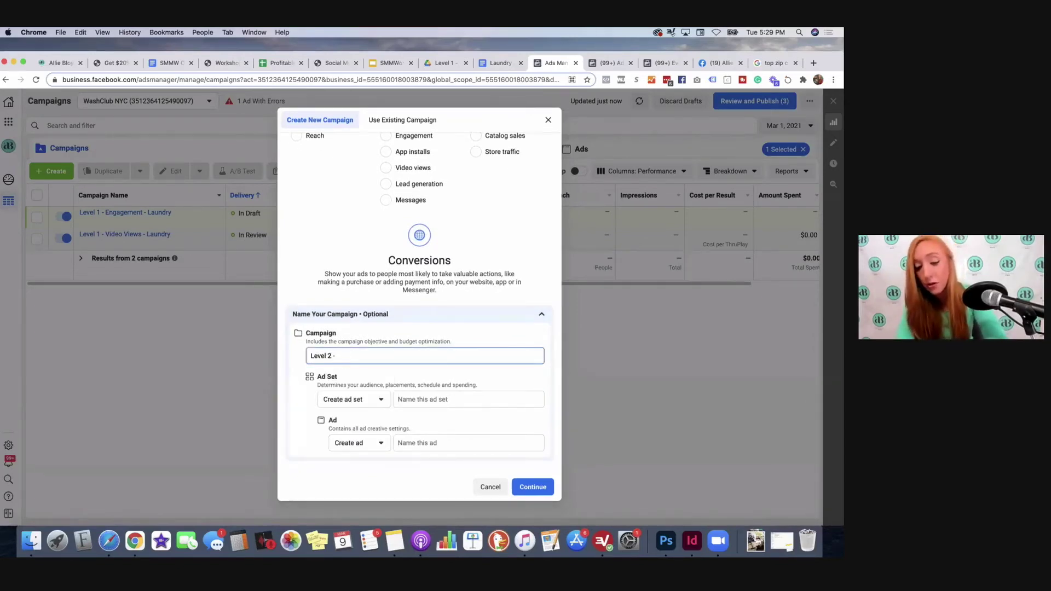
{"action": "type", "text": " Cold"}
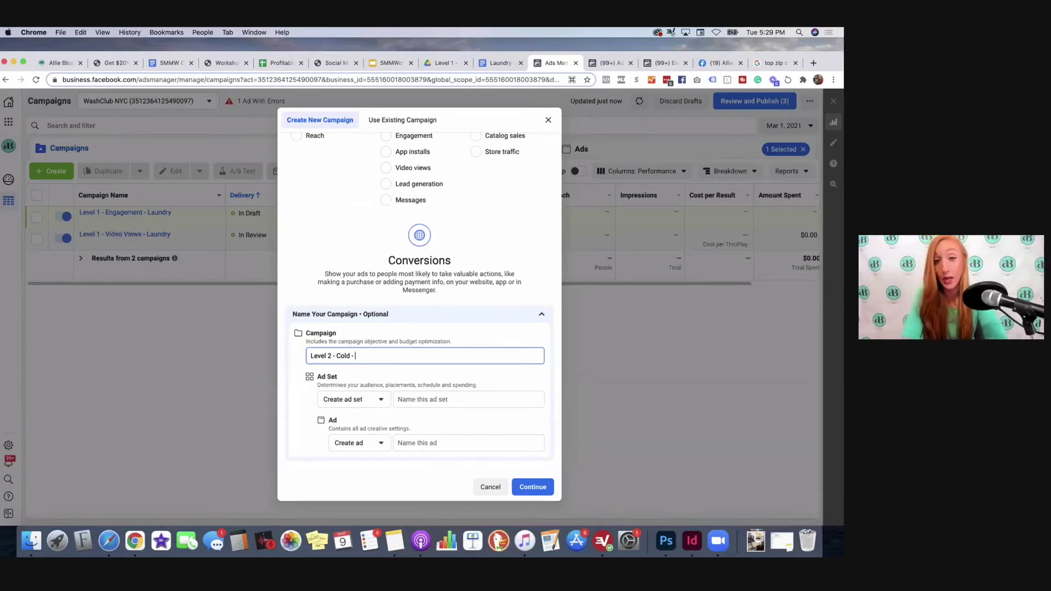
{"action": "type", "text": " -"}
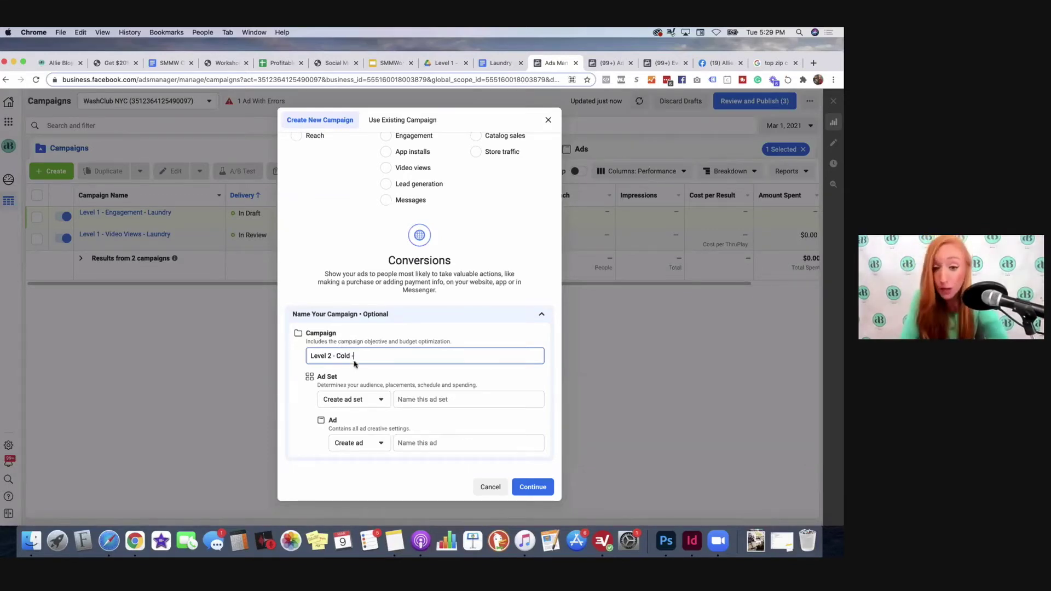
{"action": "left_click_drag", "start_coordinate": [355, 357], "coordinate": [336, 357]}
{"action": "key", "text": "BackSpace"}
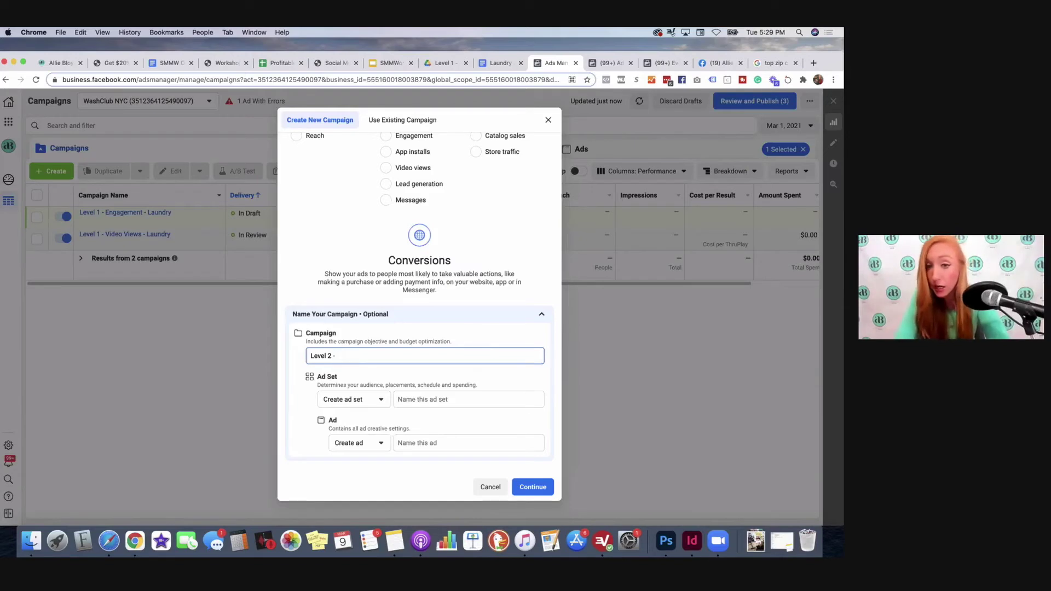
{"action": "scroll", "coordinate": [399, 271], "scroll_direction": "up", "scroll_amount": 1}
{"action": "type", "text": "Conversion - Laundry"}
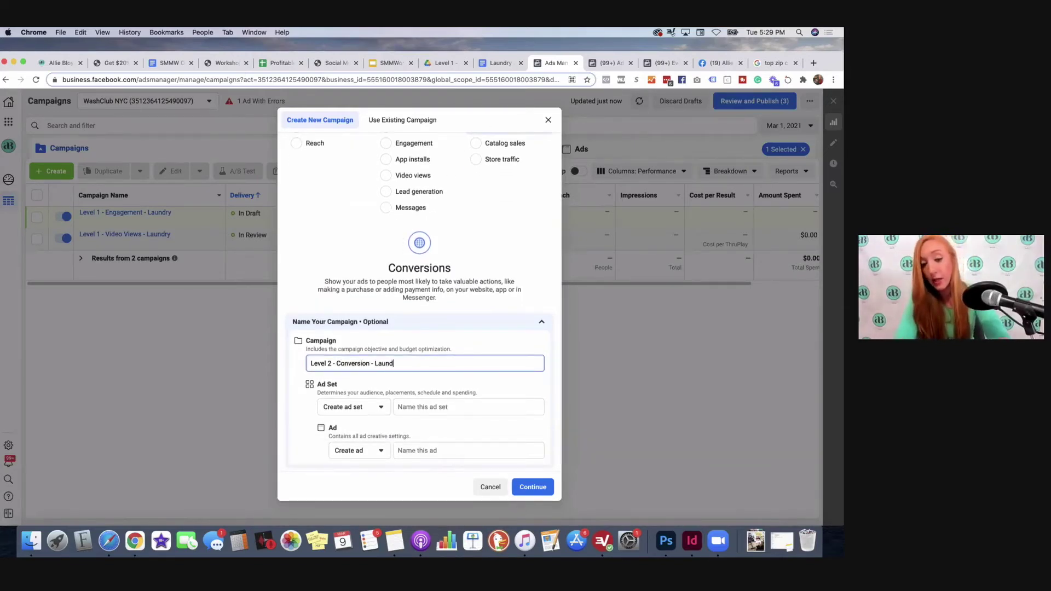
Step: Name the ad set 'F30+ Radius' and the ad '1A', then create the draft
{"action": "left_click", "coordinate": [416, 407]}
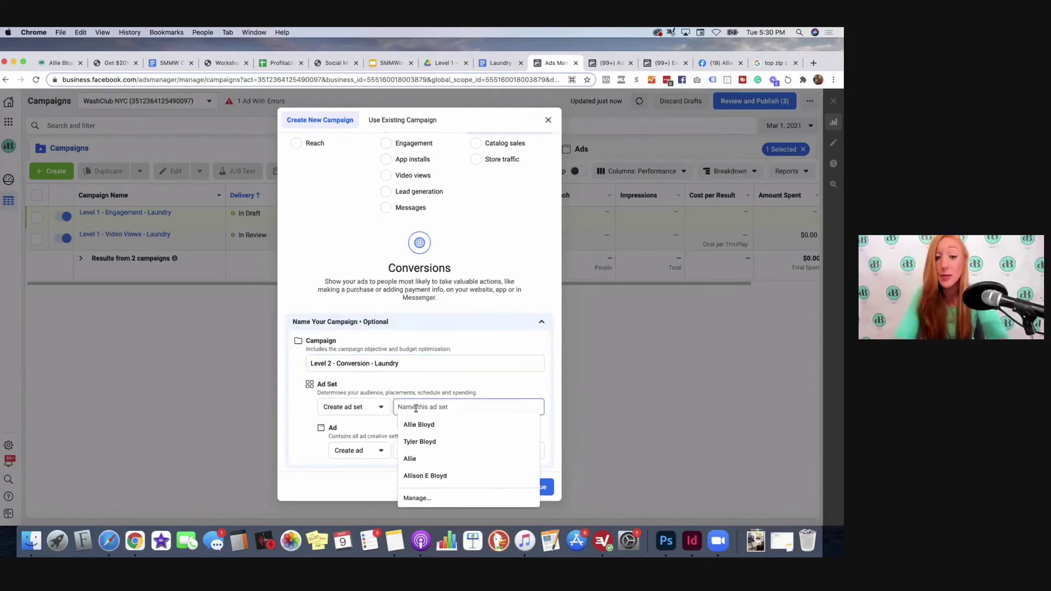
{"action": "scroll", "coordinate": [416, 407], "scroll_direction": "down", "scroll_amount": 1}
{"action": "left_click", "coordinate": [411, 375]}
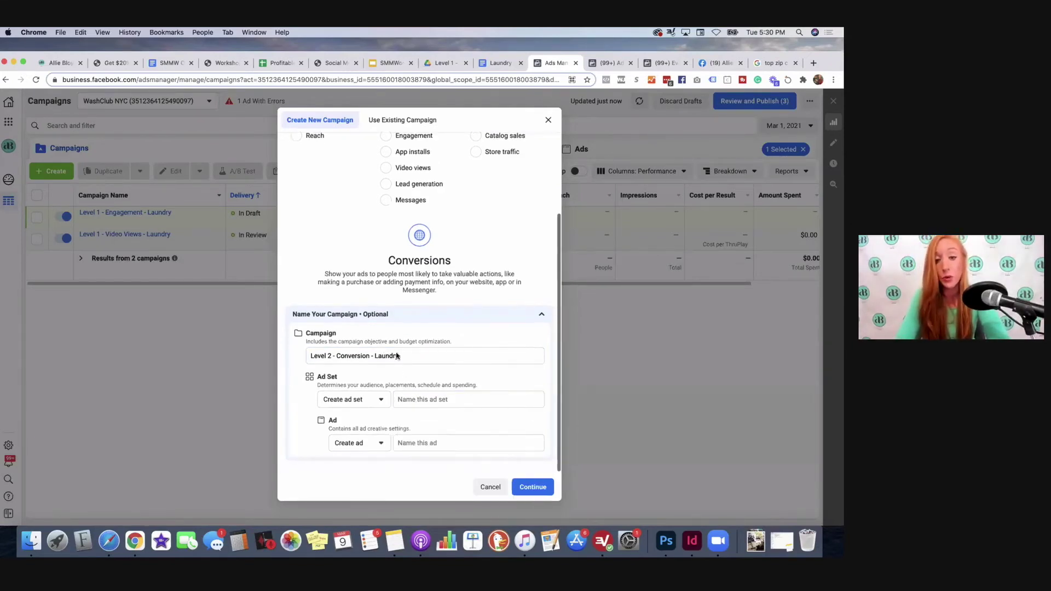
{"action": "left_click", "coordinate": [414, 397]}
{"action": "left_click", "coordinate": [405, 378]}
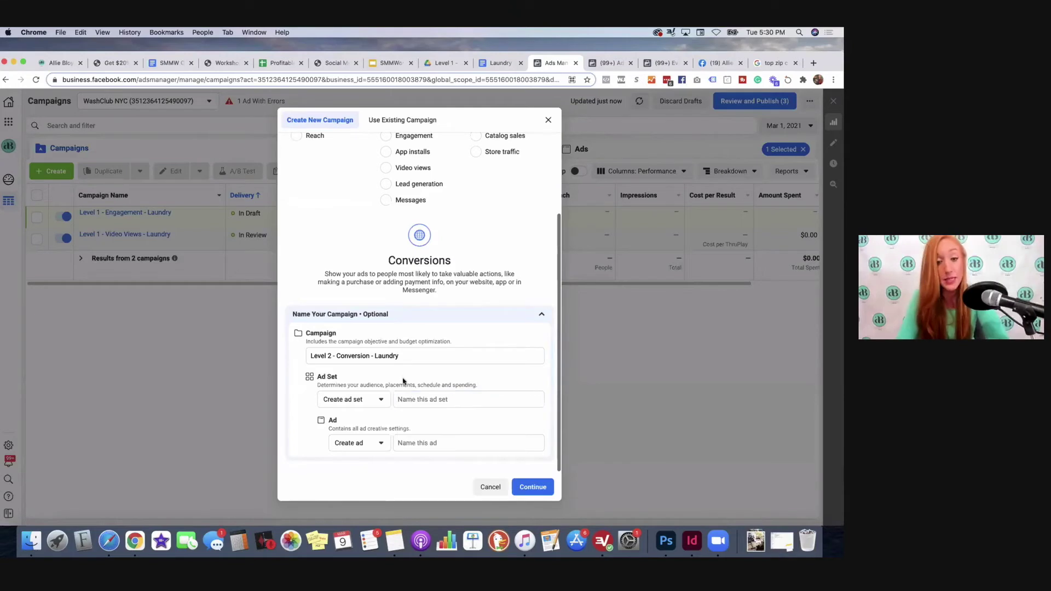
{"action": "left_click", "coordinate": [406, 401]}
{"action": "type", "text": "F"}
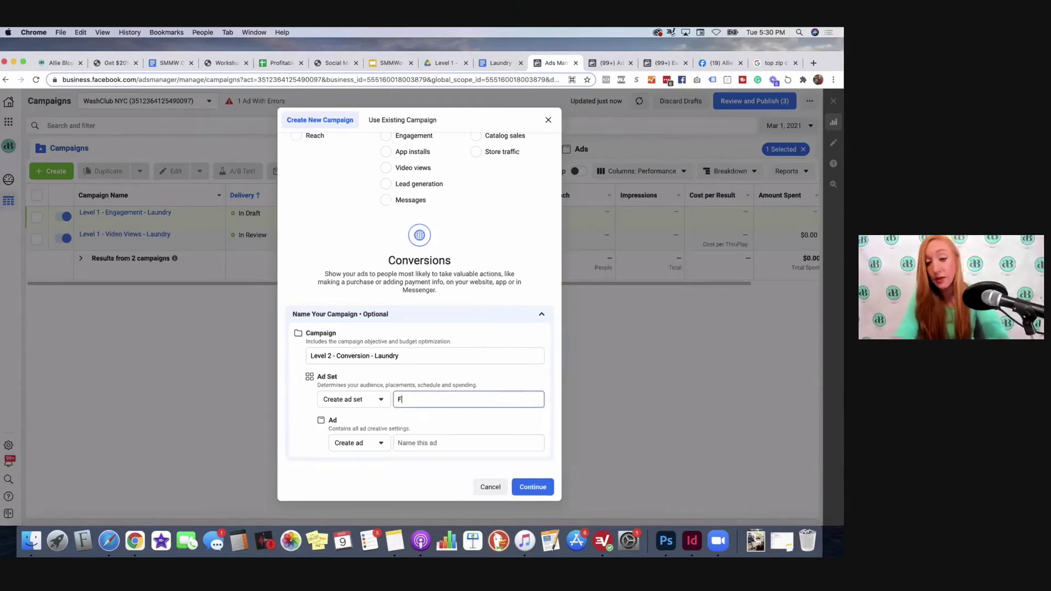
{"action": "type", "text": "30+ "}
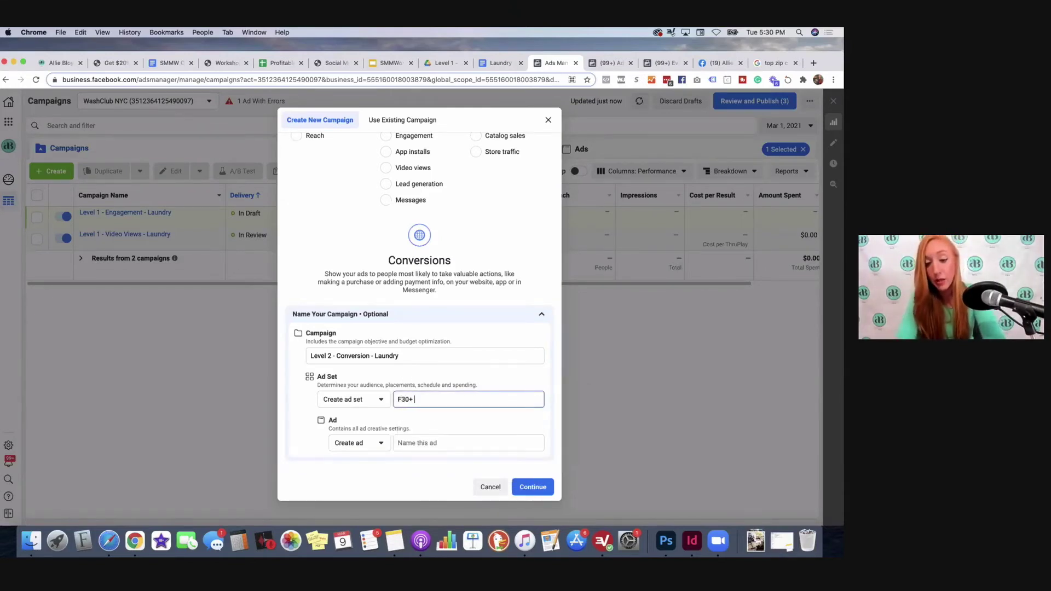
{"action": "type", "text": "Radius"}
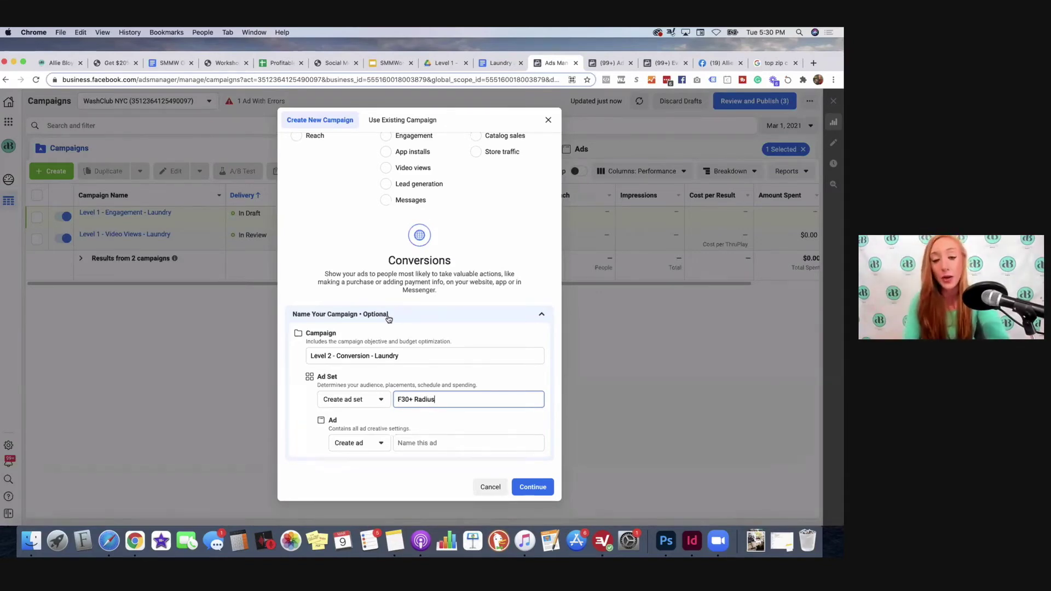
{"action": "left_click", "coordinate": [422, 444]}
{"action": "type", "text": "1A"}
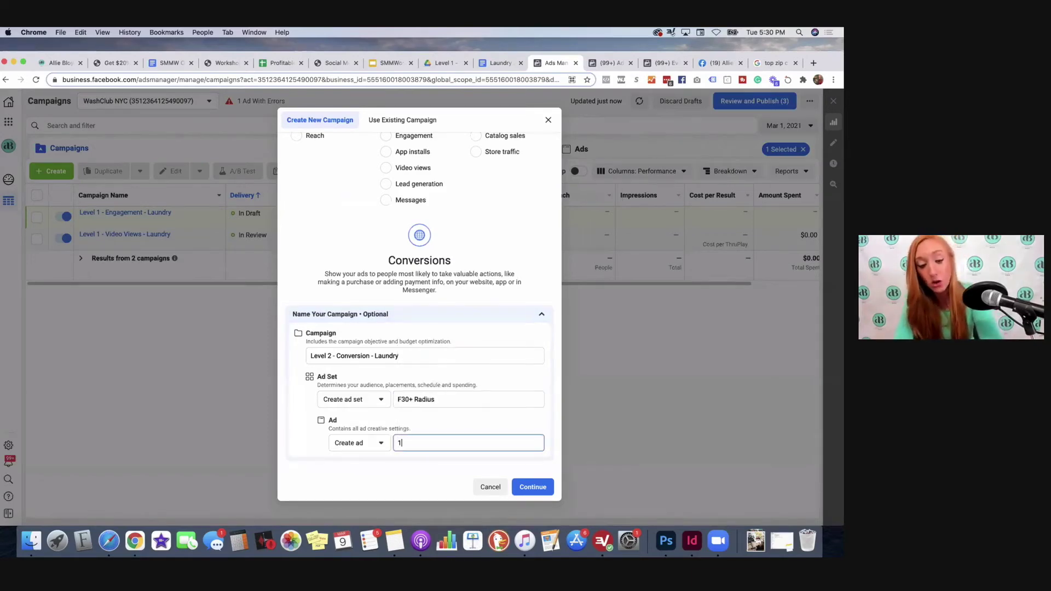
{"action": "left_click", "coordinate": [533, 488]}
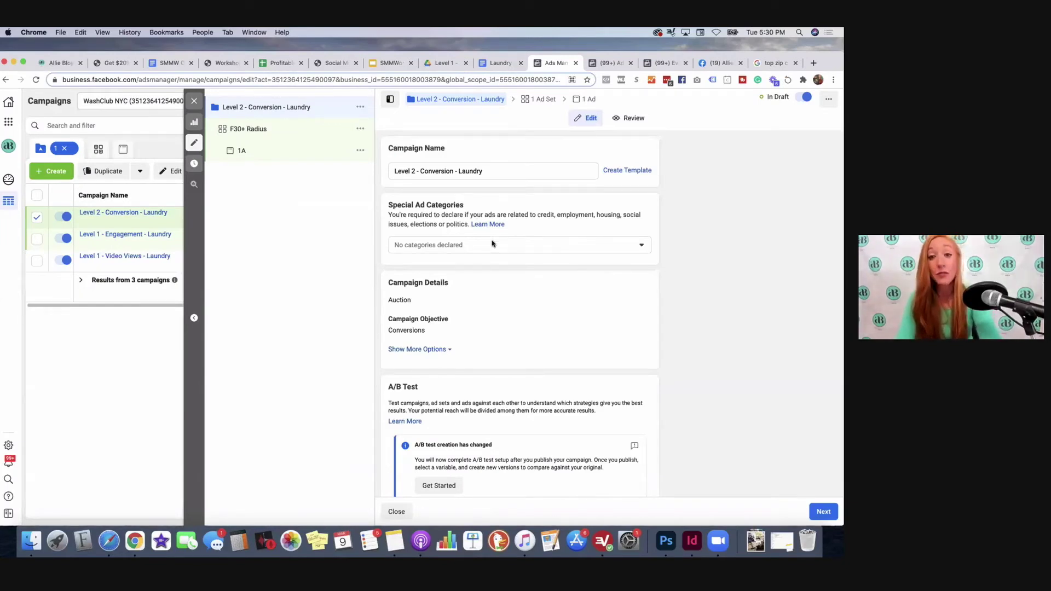
Step: Open the F30+ Radius ad set's settings from the '1 Ad Set' breadcrumb
{"action": "scroll", "coordinate": [493, 274], "scroll_direction": "down", "scroll_amount": 3}
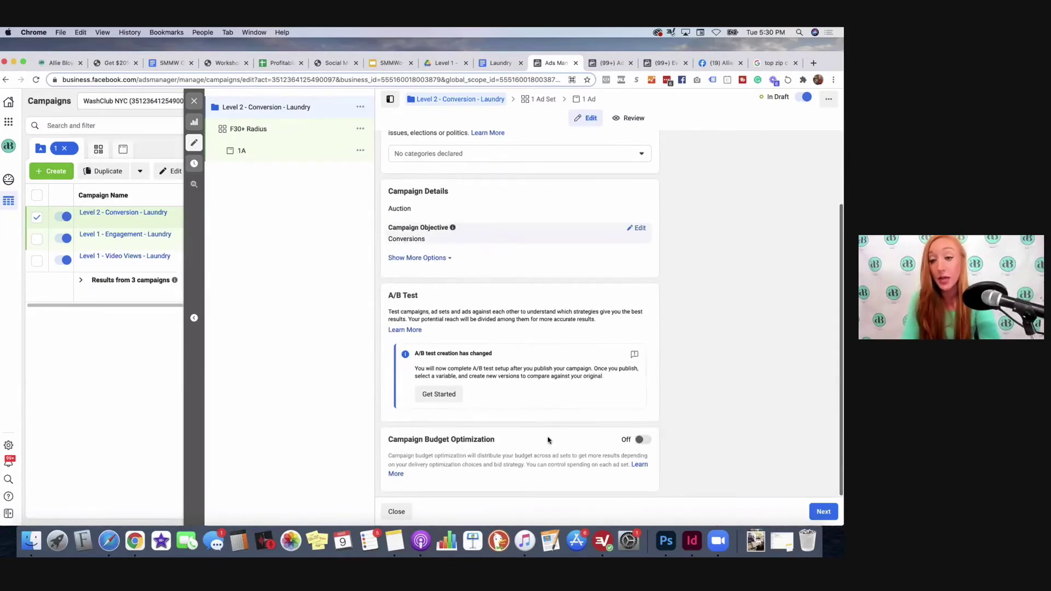
{"action": "scroll", "coordinate": [635, 230], "scroll_direction": "up", "scroll_amount": 3}
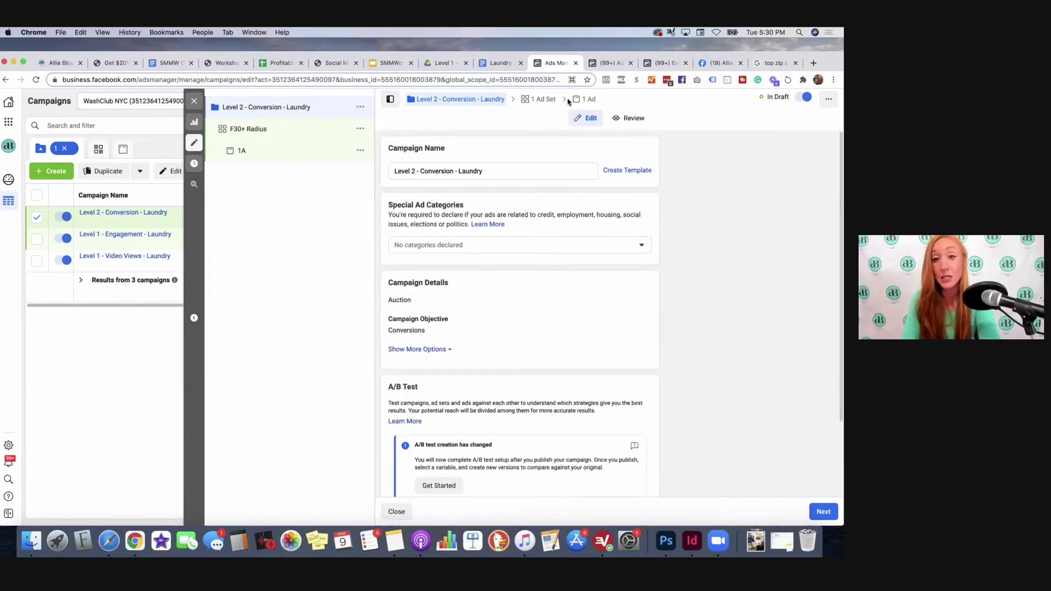
{"action": "left_click", "coordinate": [541, 99]}
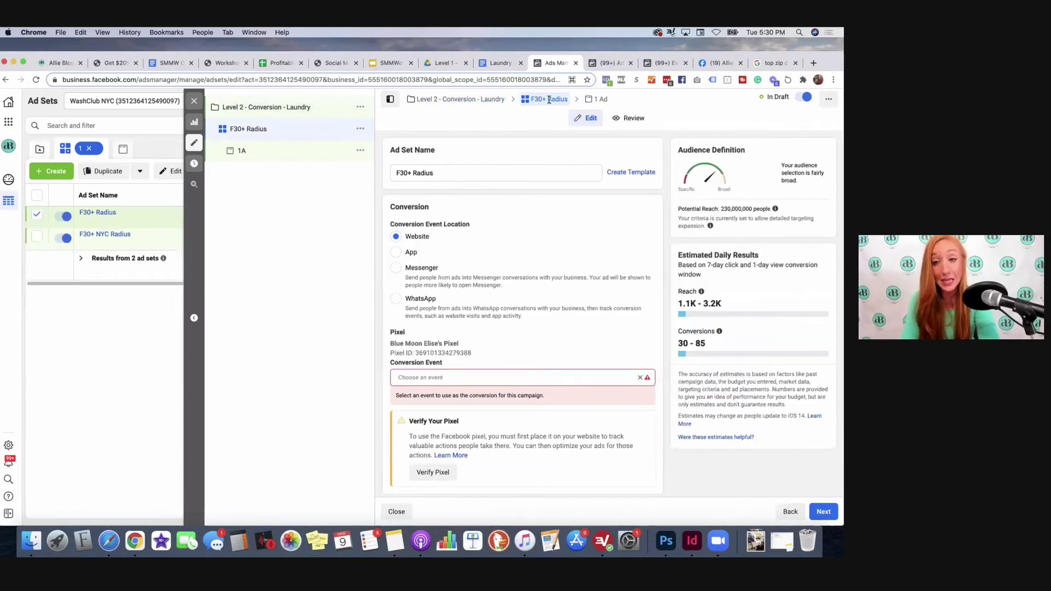
Step: Set the F30+ Radius conversion event to Add Payment Info and review the updated estimates
{"action": "scroll", "coordinate": [398, 183], "scroll_direction": "down", "scroll_amount": 2}
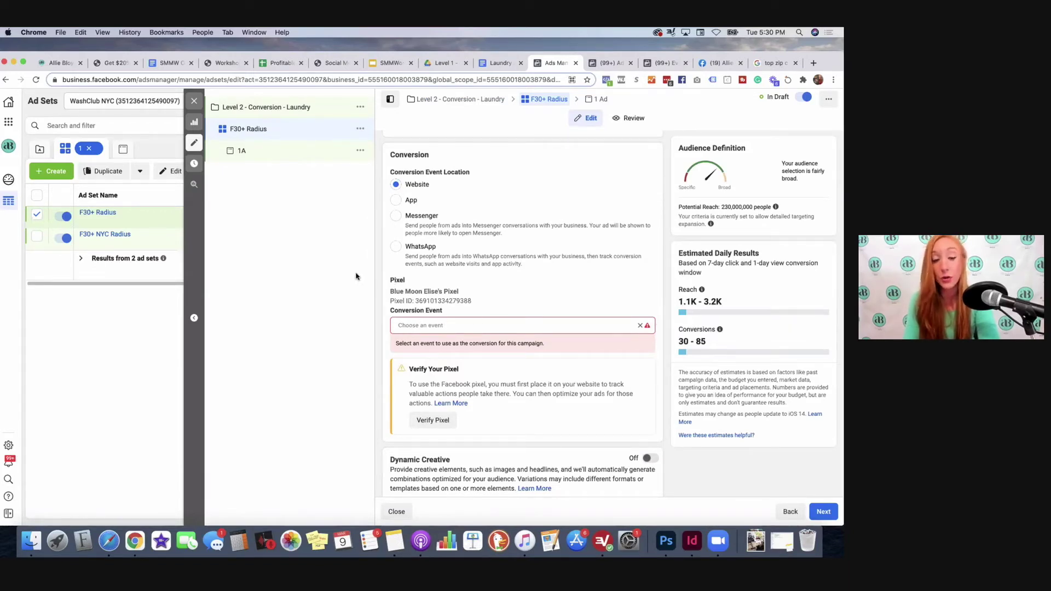
{"action": "left_click", "coordinate": [410, 328]}
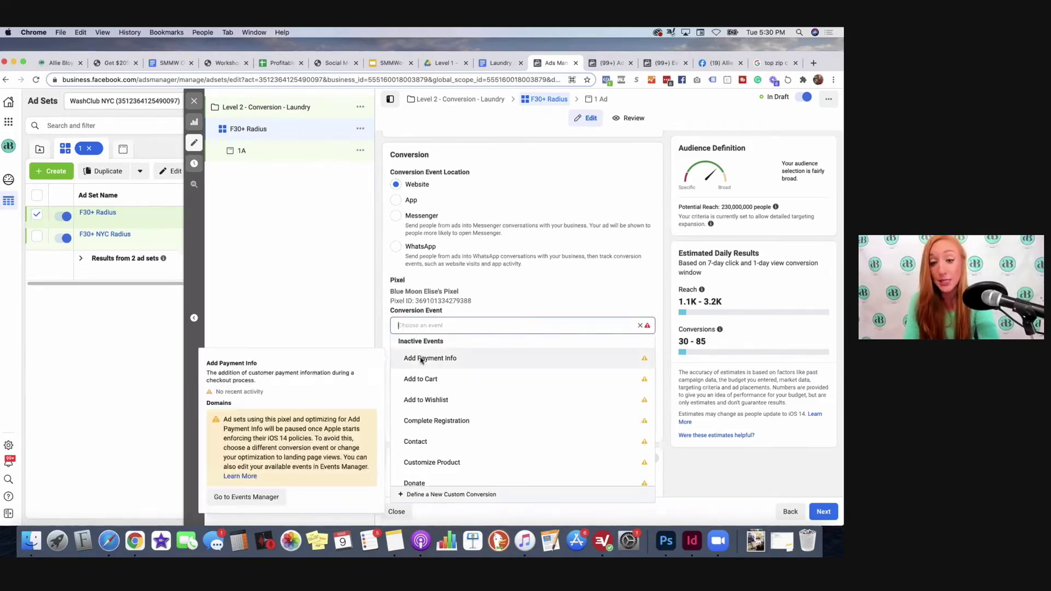
{"action": "left_click", "coordinate": [418, 358]}
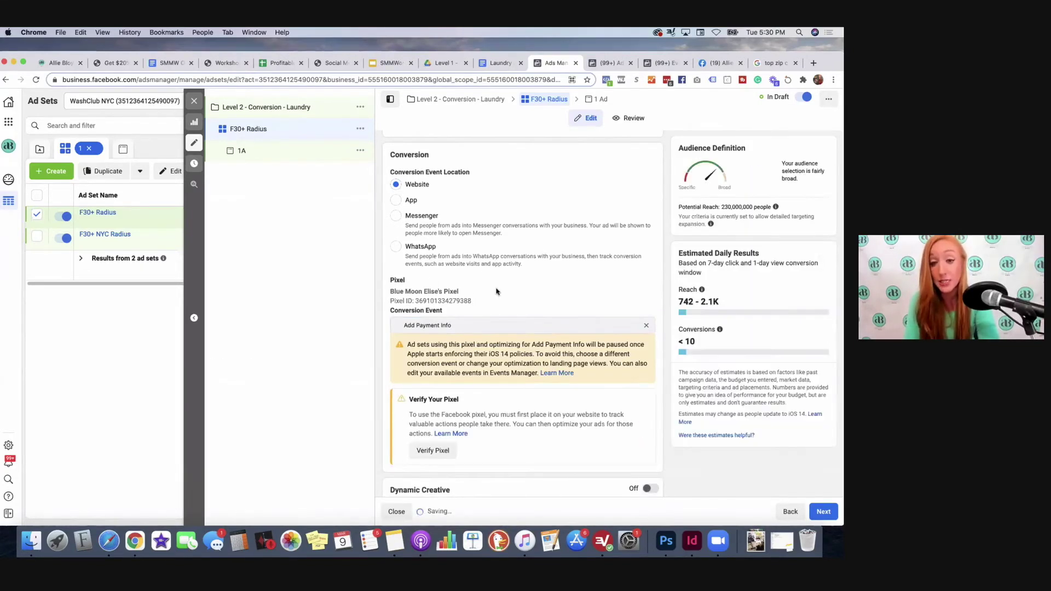
{"action": "scroll", "coordinate": [465, 307], "scroll_direction": "down", "scroll_amount": 2}
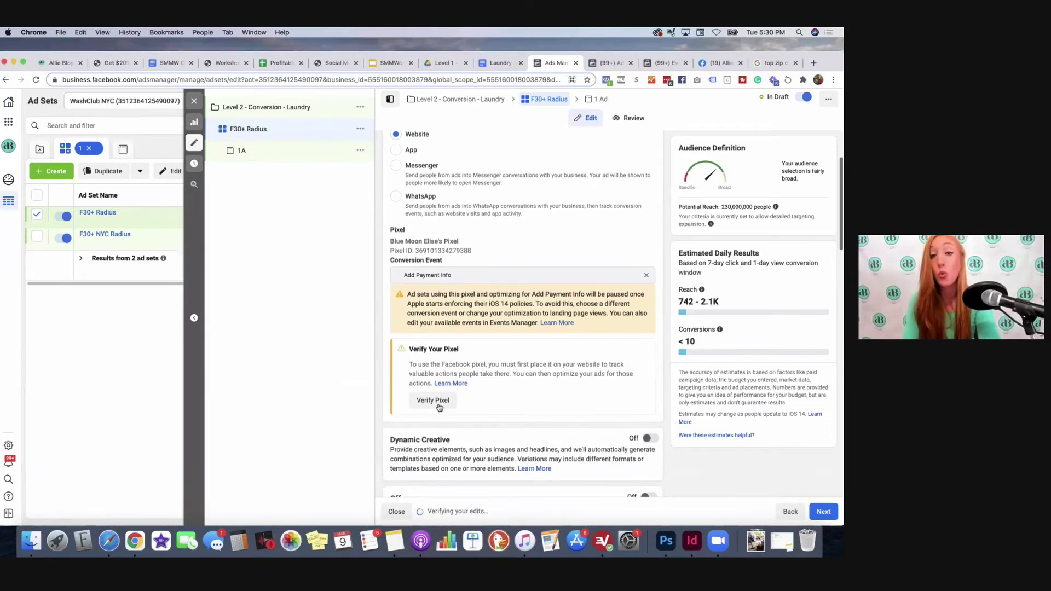
{"action": "scroll", "coordinate": [438, 394], "scroll_direction": "down", "scroll_amount": 1}
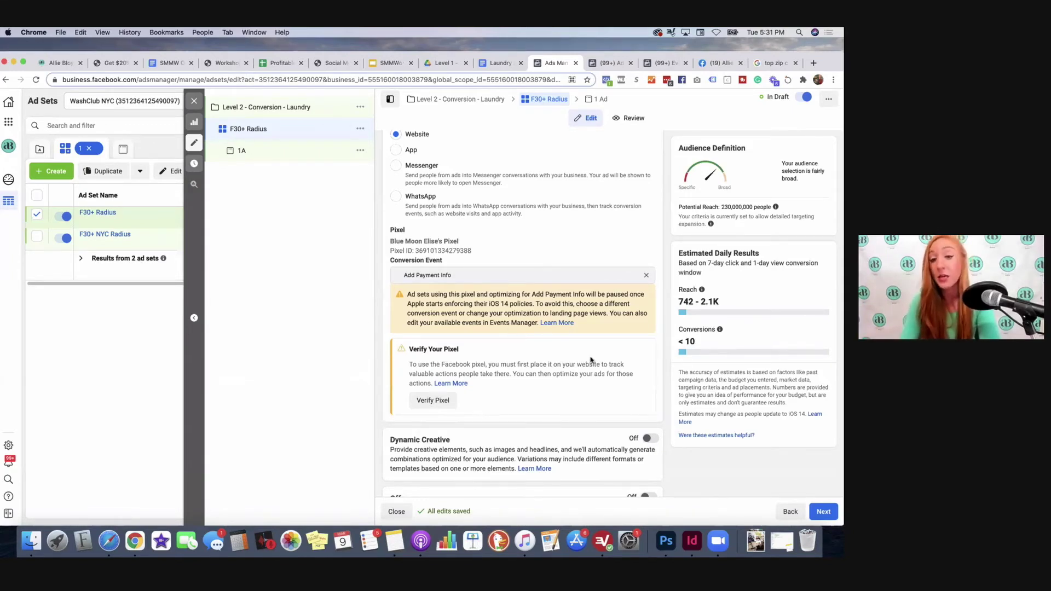
{"action": "scroll", "coordinate": [592, 360], "scroll_direction": "down", "scroll_amount": 5}
{"action": "scroll", "coordinate": [591, 360], "scroll_direction": "down", "scroll_amount": 3}
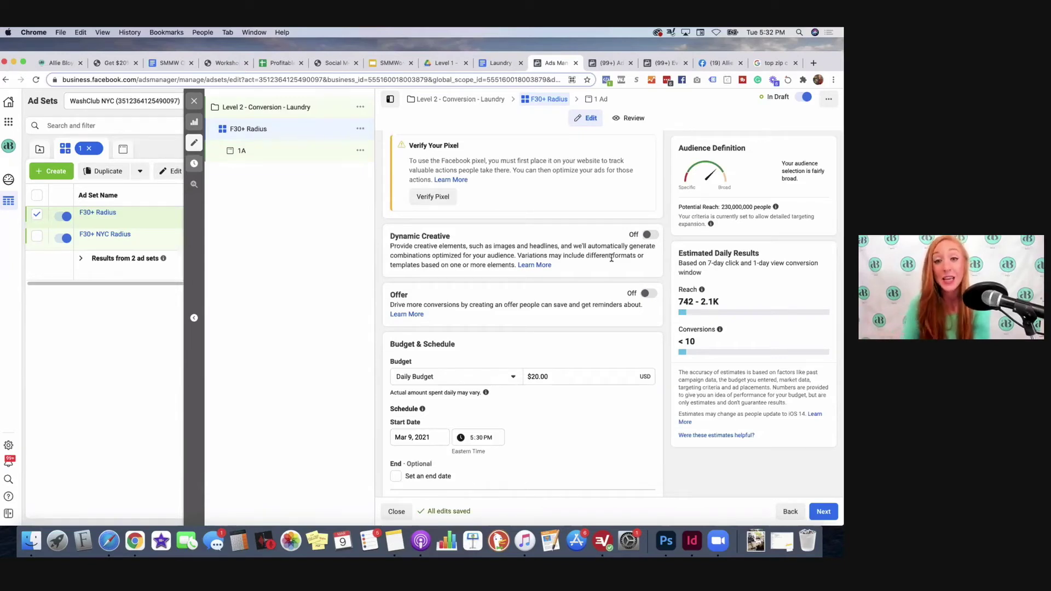
{"action": "scroll", "coordinate": [576, 268], "scroll_direction": "down", "scroll_amount": 1}
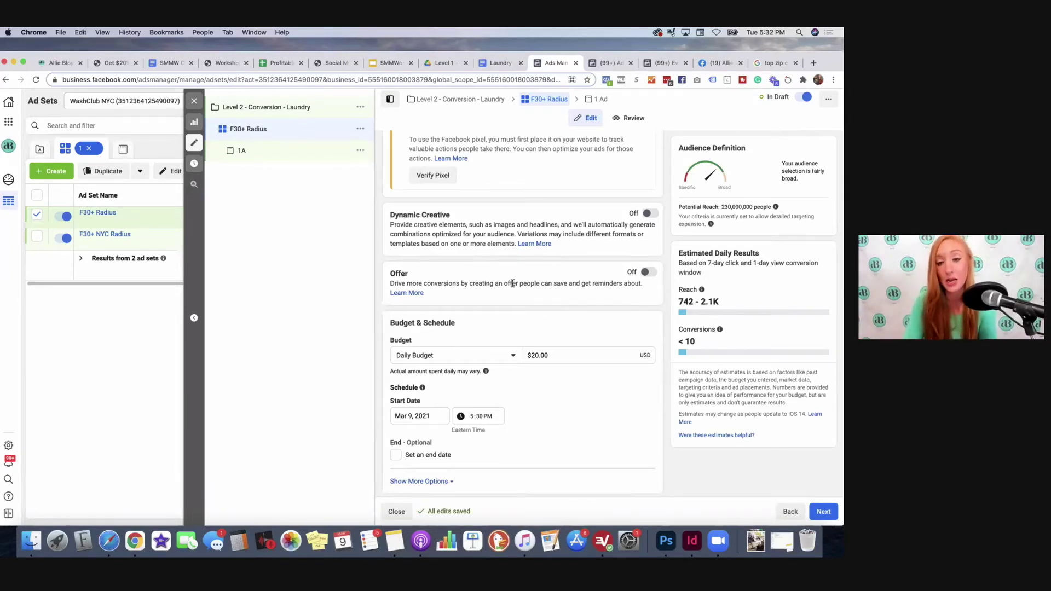
Step: Change the F30+ Radius daily budget from $20.00 to $100.00
{"action": "scroll", "coordinate": [511, 281], "scroll_direction": "down", "scroll_amount": 4}
{"action": "left_click", "coordinate": [535, 247]}
{"action": "key", "text": "BackSpace"}
{"action": "type", "text": "100"}
{"action": "key", "text": "BackSpace"}
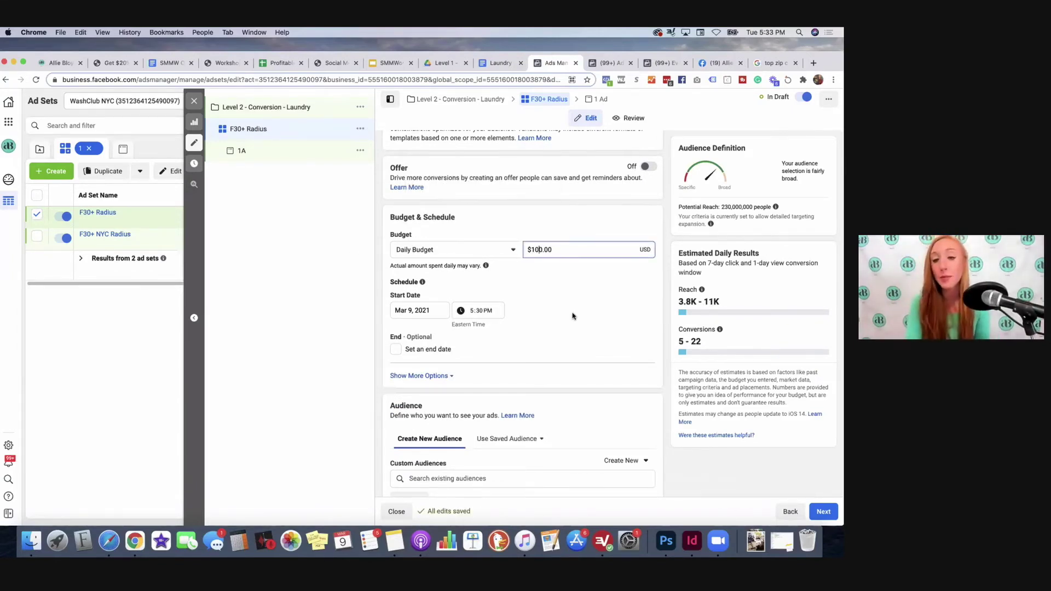
{"action": "scroll", "coordinate": [573, 296], "scroll_direction": "down", "scroll_amount": 3}
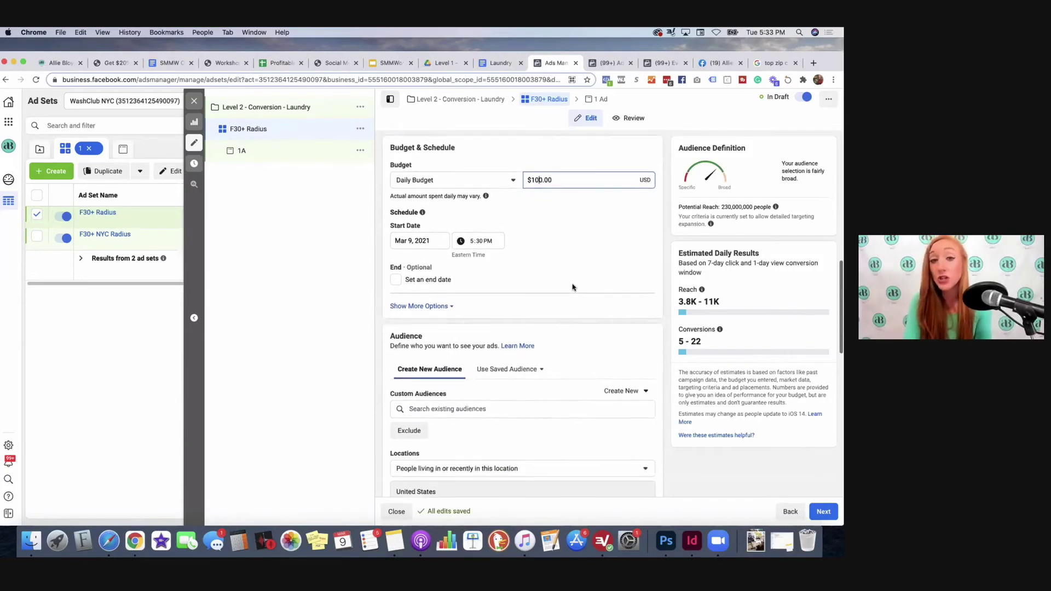
{"action": "scroll", "coordinate": [573, 288], "scroll_direction": "down", "scroll_amount": 1}
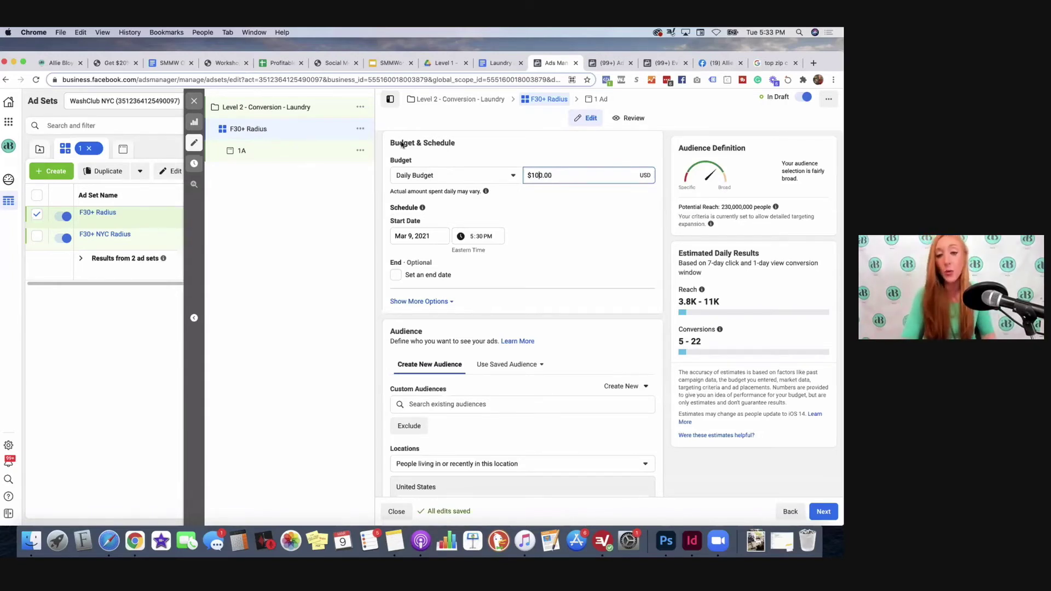
{"action": "left_click", "coordinate": [448, 222]}
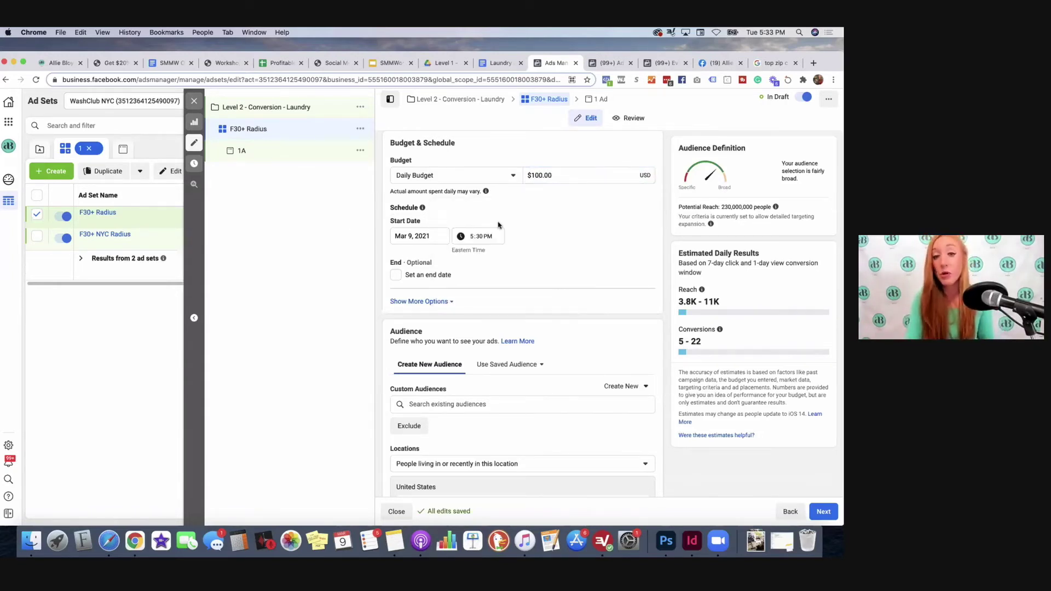
{"action": "scroll", "coordinate": [499, 224], "scroll_direction": "down", "scroll_amount": 5}
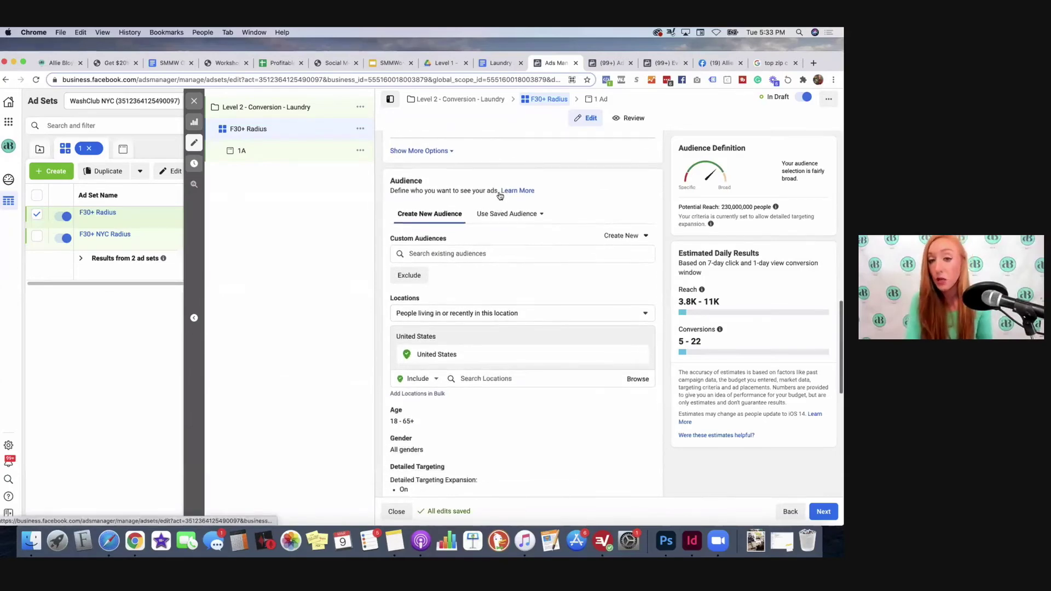
Step: Apply the saved audience 'Cold - F 30+' (women 30–65+, New York area) to the F30+ Radius ad set
{"action": "scroll", "coordinate": [501, 219], "scroll_direction": "down", "scroll_amount": 2}
{"action": "left_click", "coordinate": [513, 163]}
{"action": "left_click", "coordinate": [494, 218]}
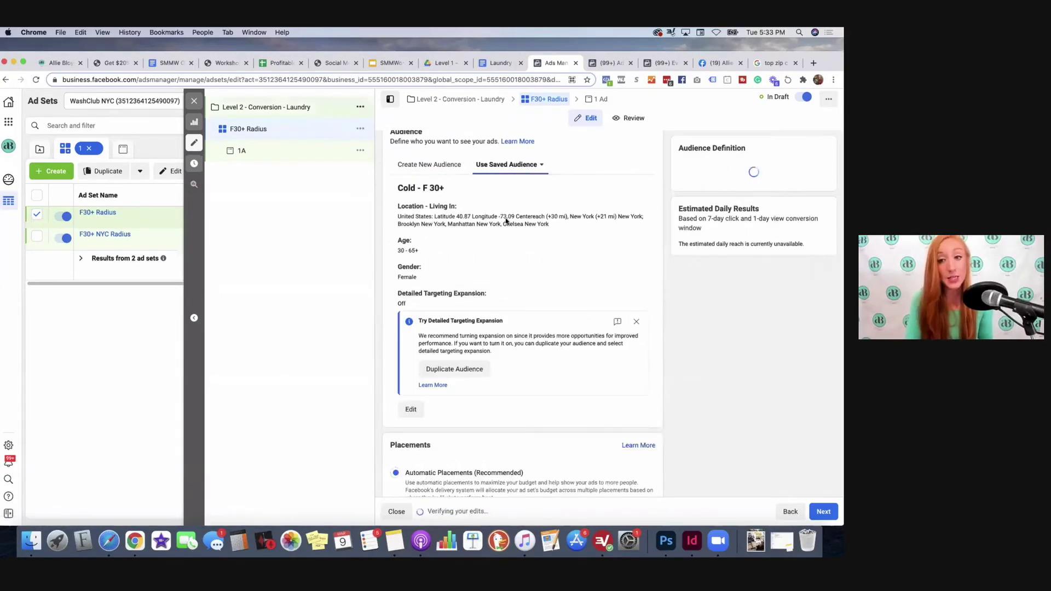
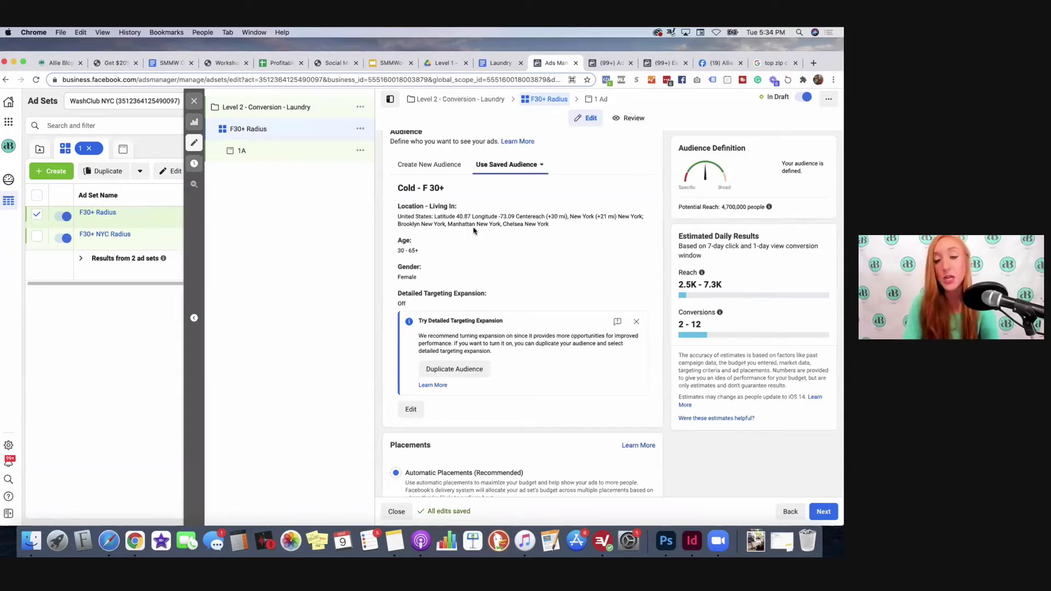
Step: Dismiss the 'Try Detailed Targeting Expansion' tip under the Cold - F 30+ audience
{"action": "left_click", "coordinate": [636, 322]}
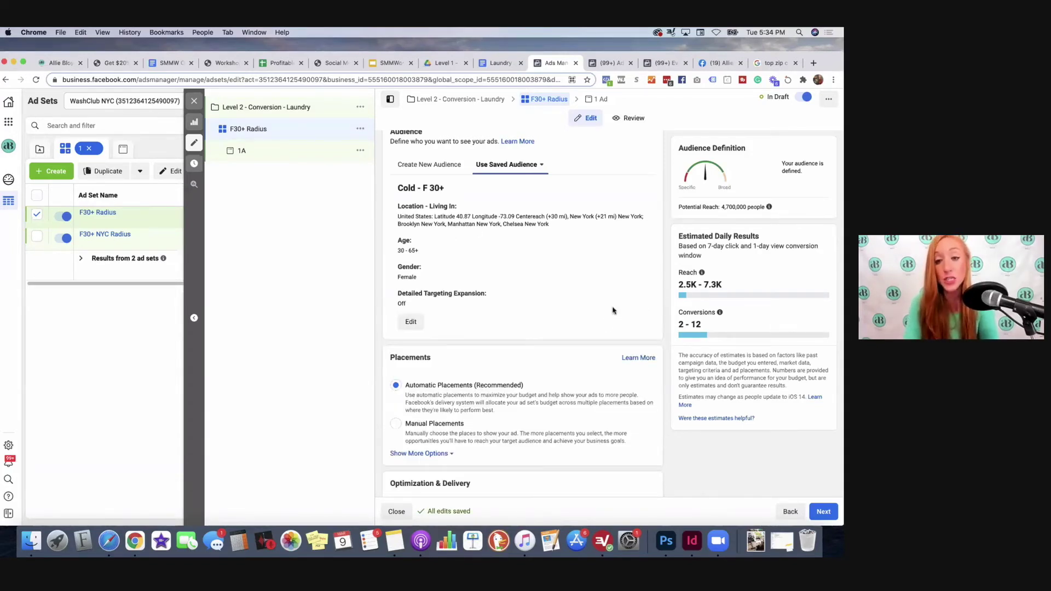
Step: Edit the Cold - F 30+ audience and browse its Detailed Targeting categories
{"action": "left_click", "coordinate": [411, 321]}
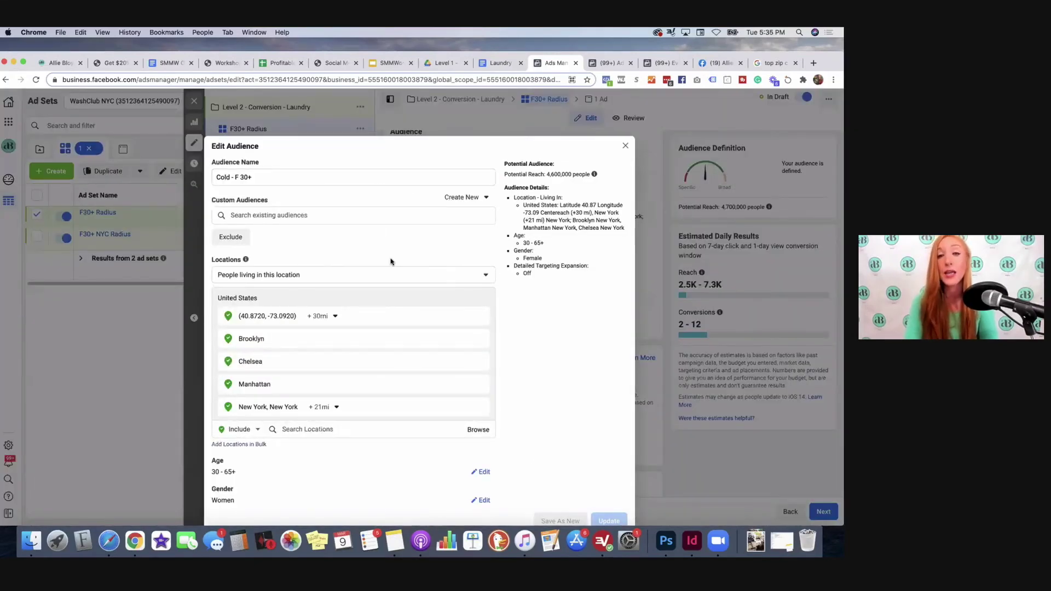
{"action": "scroll", "coordinate": [392, 262], "scroll_direction": "down", "scroll_amount": 3}
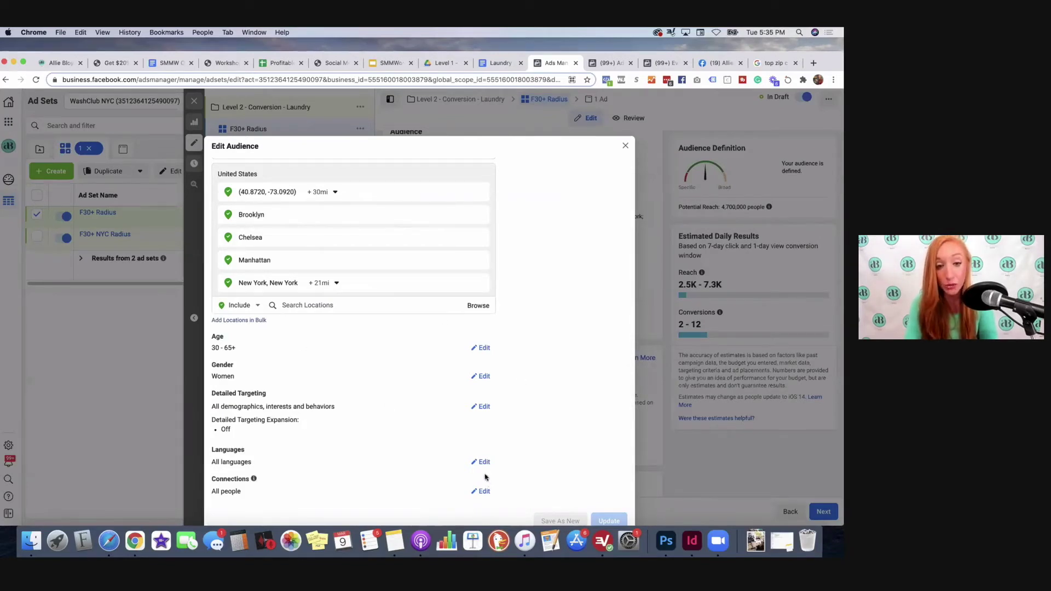
{"action": "left_click", "coordinate": [485, 408]}
{"action": "scroll", "coordinate": [516, 390], "scroll_direction": "down", "scroll_amount": 2}
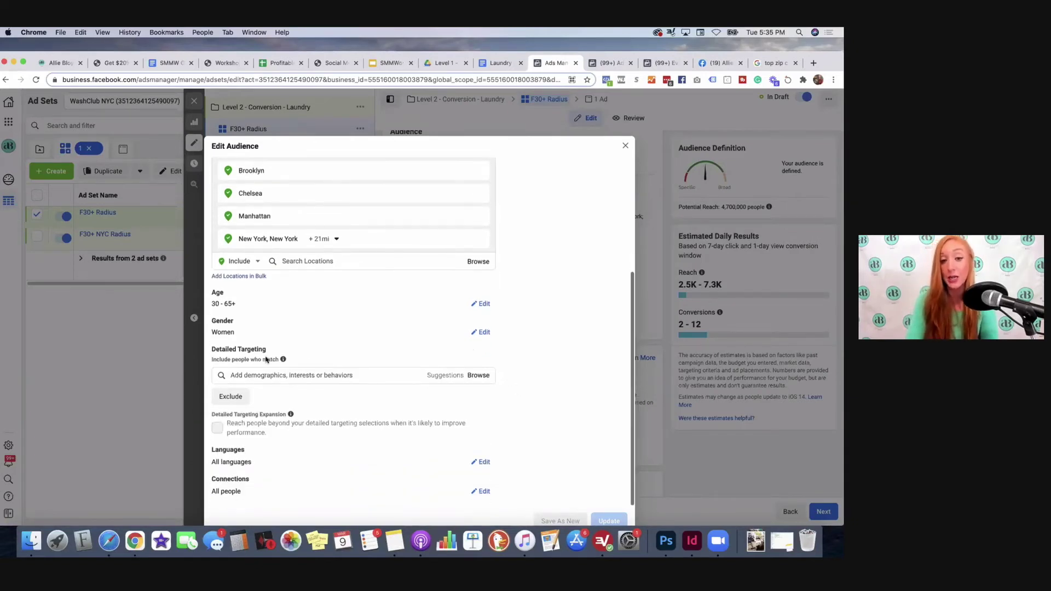
{"action": "left_click", "coordinate": [341, 374]}
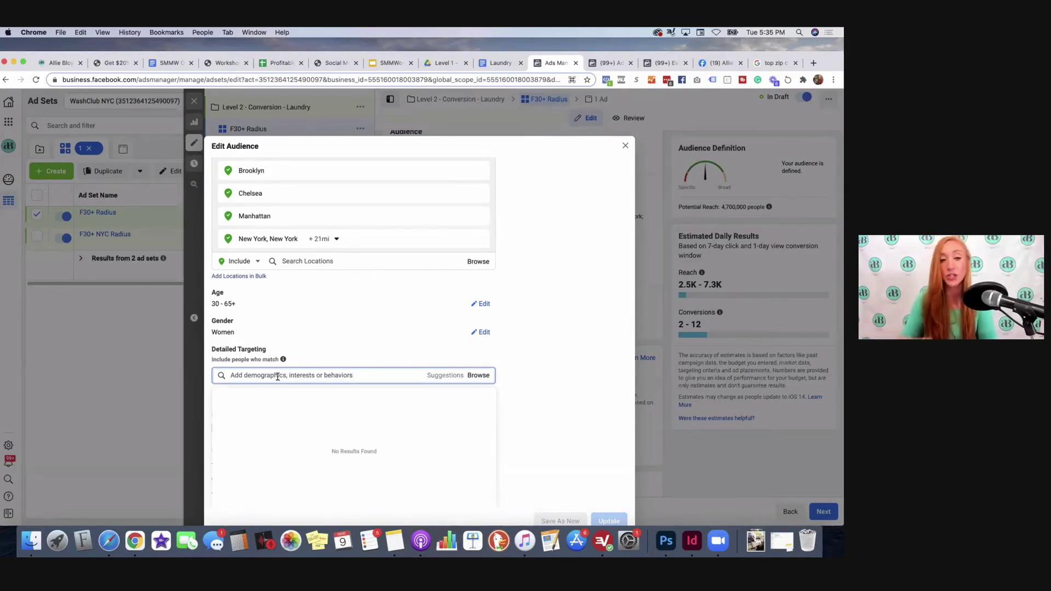
{"action": "left_click", "coordinate": [484, 376]}
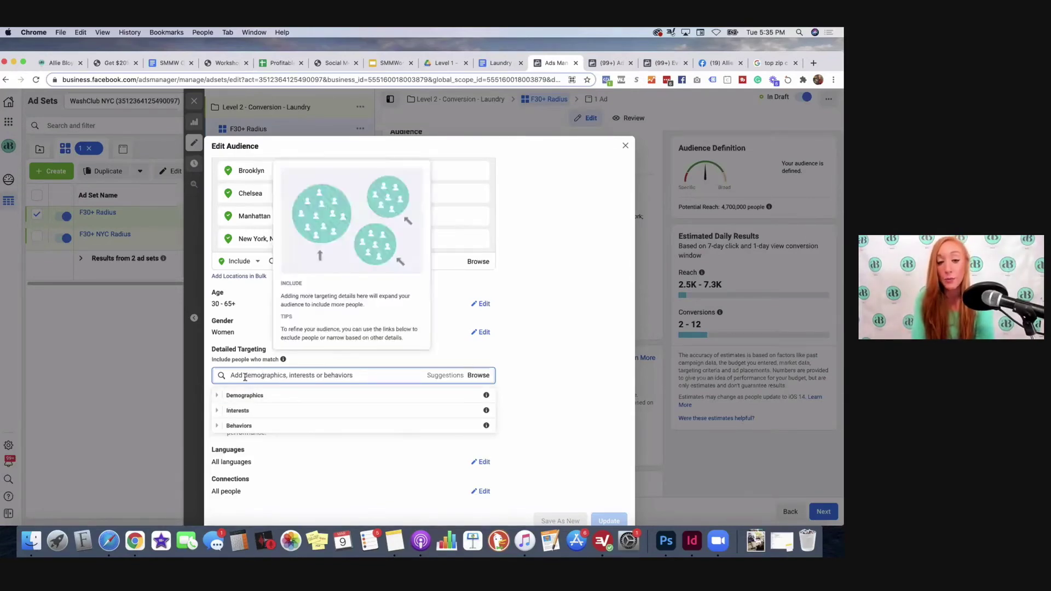
Step: Expand Demographics > Parents > All Parents to show the parent-age subgroups
{"action": "left_click", "coordinate": [217, 396]}
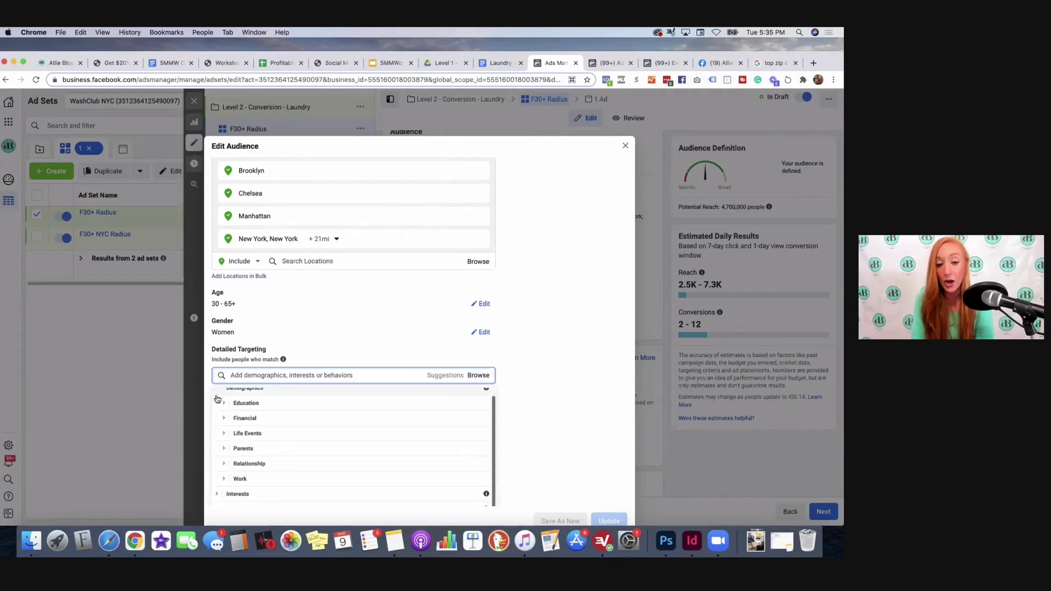
{"action": "scroll", "coordinate": [217, 488], "scroll_direction": "down", "scroll_amount": 1}
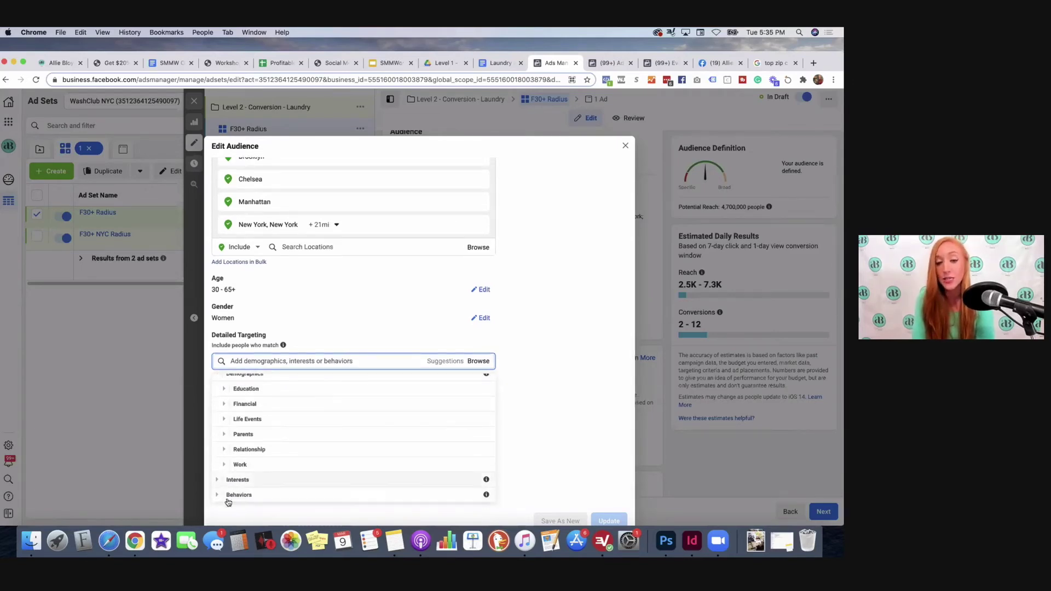
{"action": "scroll", "coordinate": [277, 428], "scroll_direction": "up", "scroll_amount": 1}
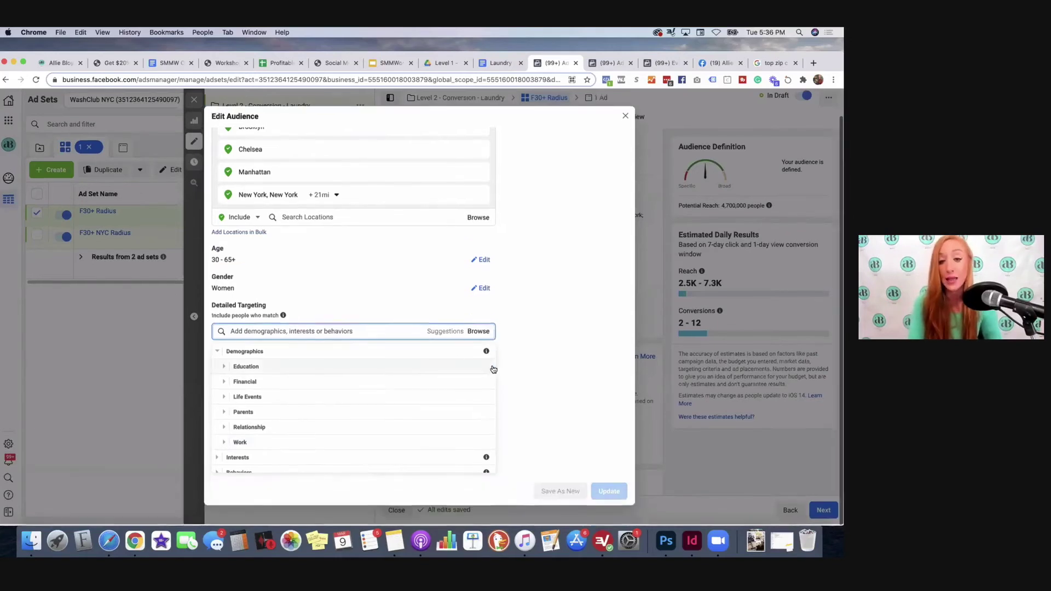
{"action": "left_click", "coordinate": [224, 413]}
{"action": "scroll", "coordinate": [244, 408], "scroll_direction": "down", "scroll_amount": 1}
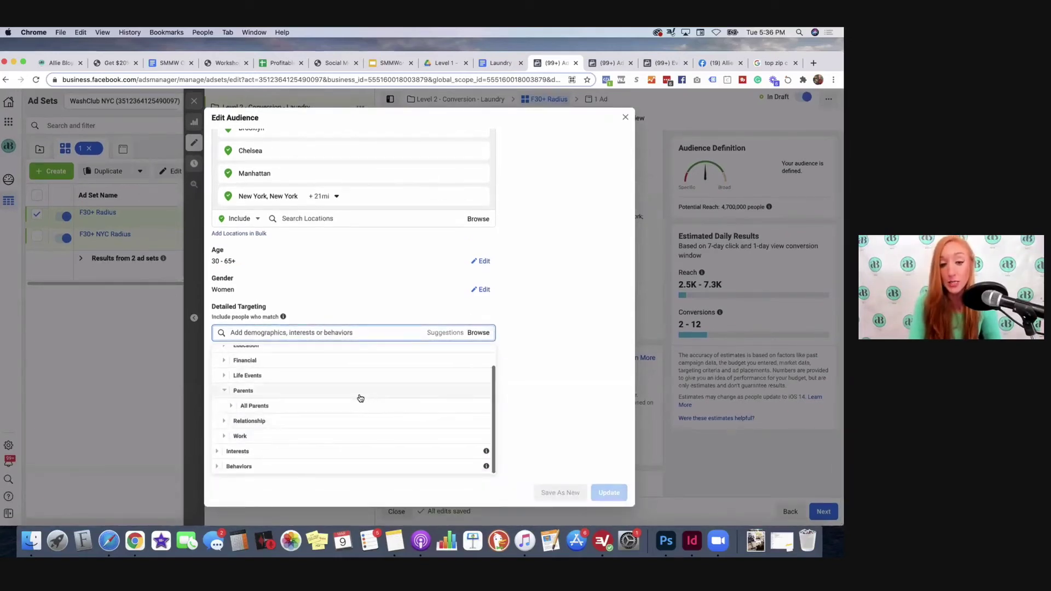
{"action": "left_click", "coordinate": [241, 404]}
{"action": "scroll", "coordinate": [351, 416], "scroll_direction": "down", "scroll_amount": 3}
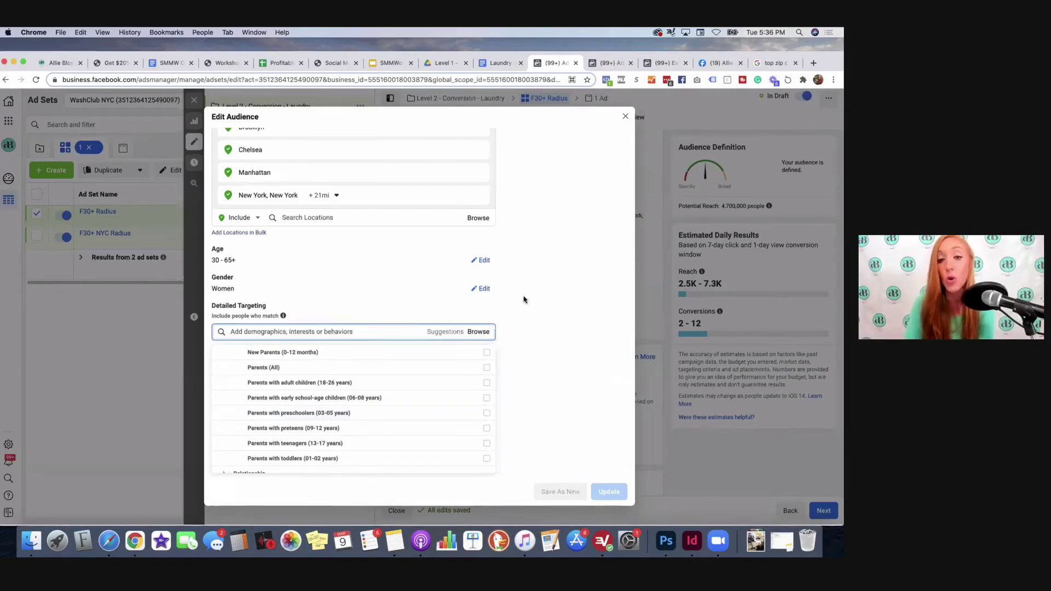
Step: Look through the All Parents subgroups, then collapse All Parents and Parents
{"action": "scroll", "coordinate": [429, 424], "scroll_direction": "down", "scroll_amount": 2}
{"action": "scroll", "coordinate": [307, 411], "scroll_direction": "up", "scroll_amount": 3}
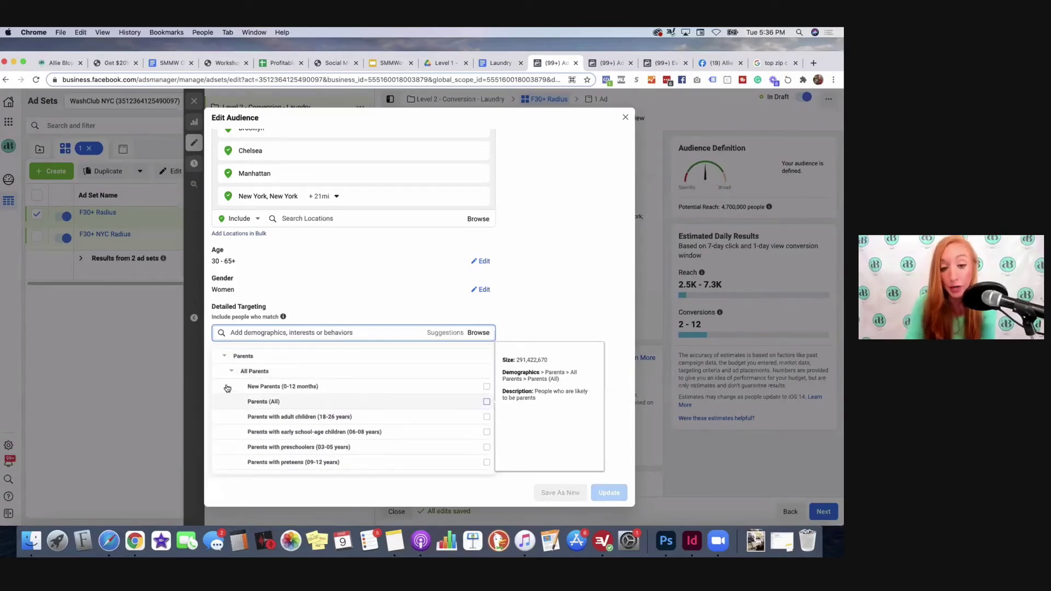
{"action": "scroll", "coordinate": [304, 386], "scroll_direction": "down", "scroll_amount": 2}
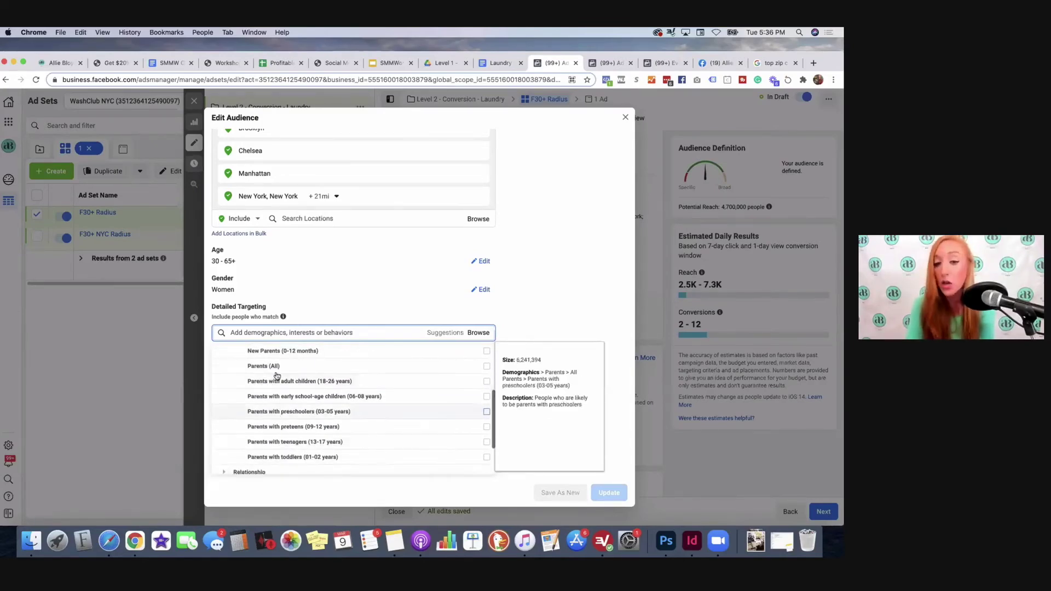
{"action": "scroll", "coordinate": [276, 423], "scroll_direction": "up", "scroll_amount": 1}
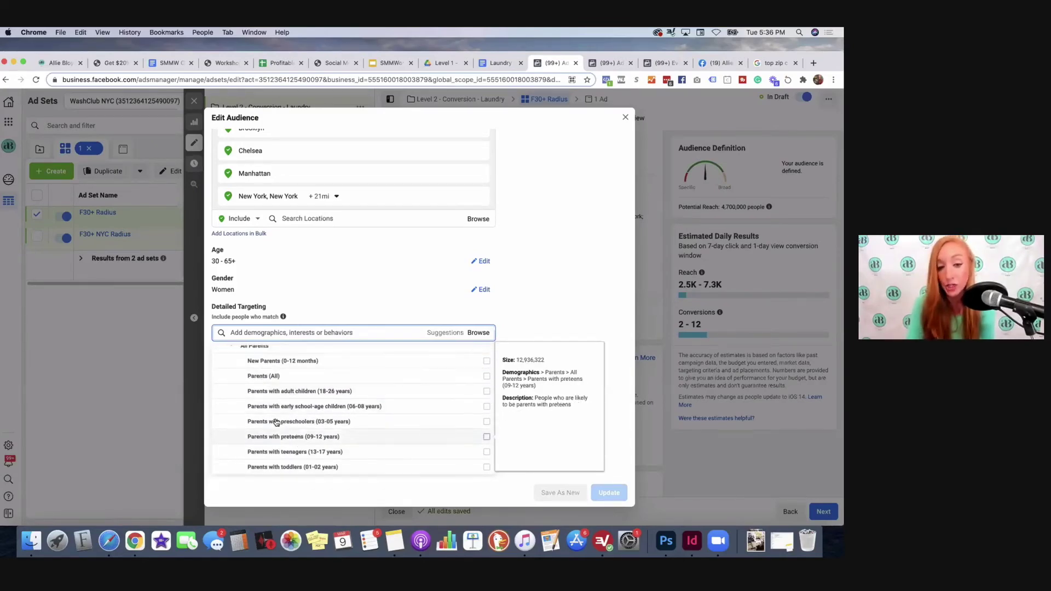
{"action": "scroll", "coordinate": [232, 392], "scroll_direction": "up", "scroll_amount": 2}
{"action": "left_click", "coordinate": [232, 389]}
{"action": "left_click", "coordinate": [225, 392]}
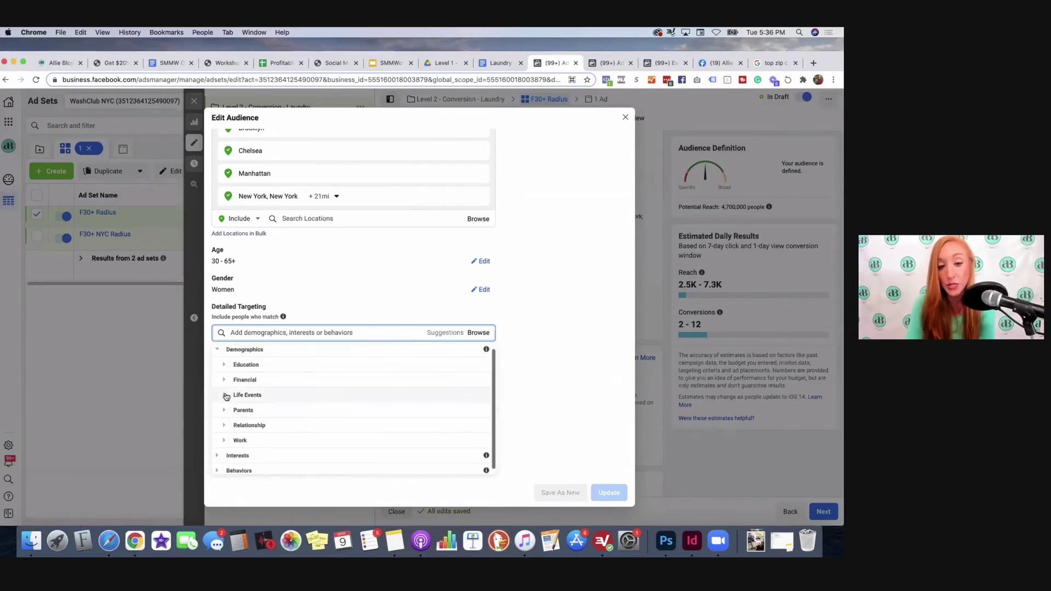
Step: Review Relationship Status options, collapse Relationship, and expand Work to list Employers, Industries, Job Titles
{"action": "left_click", "coordinate": [224, 426]}
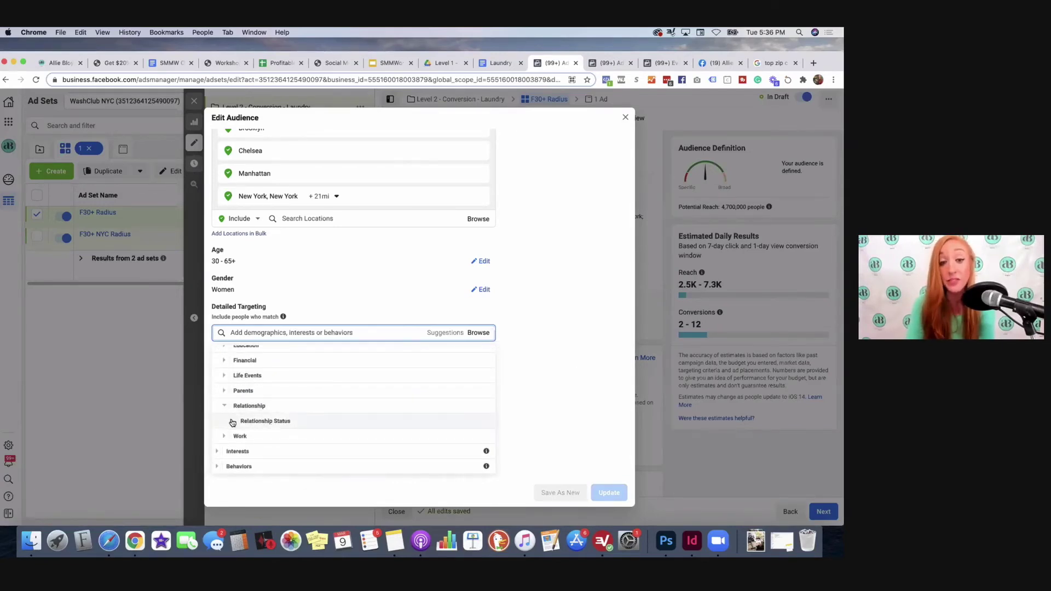
{"action": "left_click", "coordinate": [233, 422]}
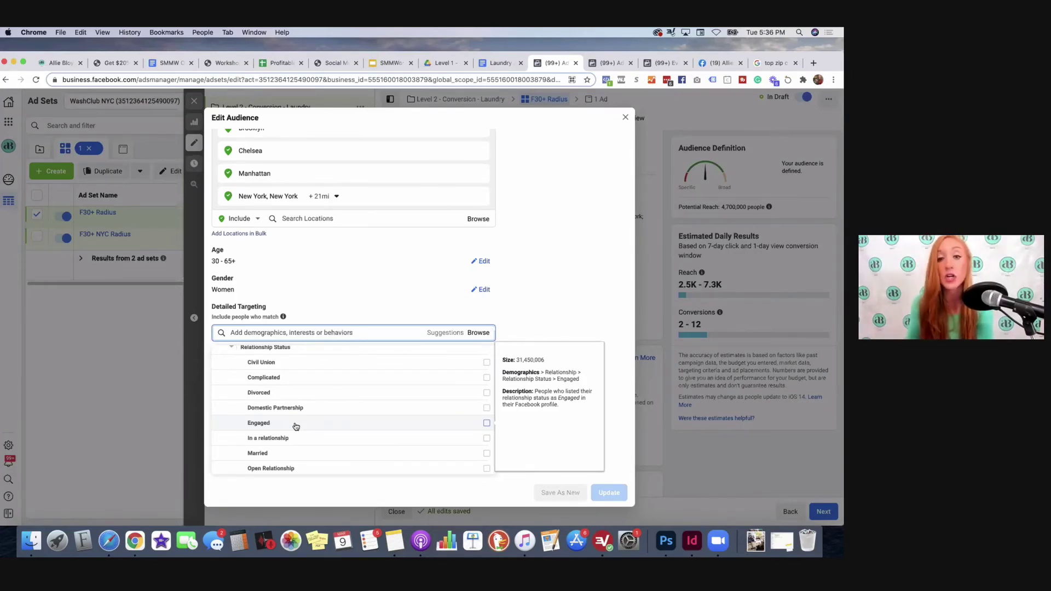
{"action": "scroll", "coordinate": [295, 427], "scroll_direction": "down", "scroll_amount": 2}
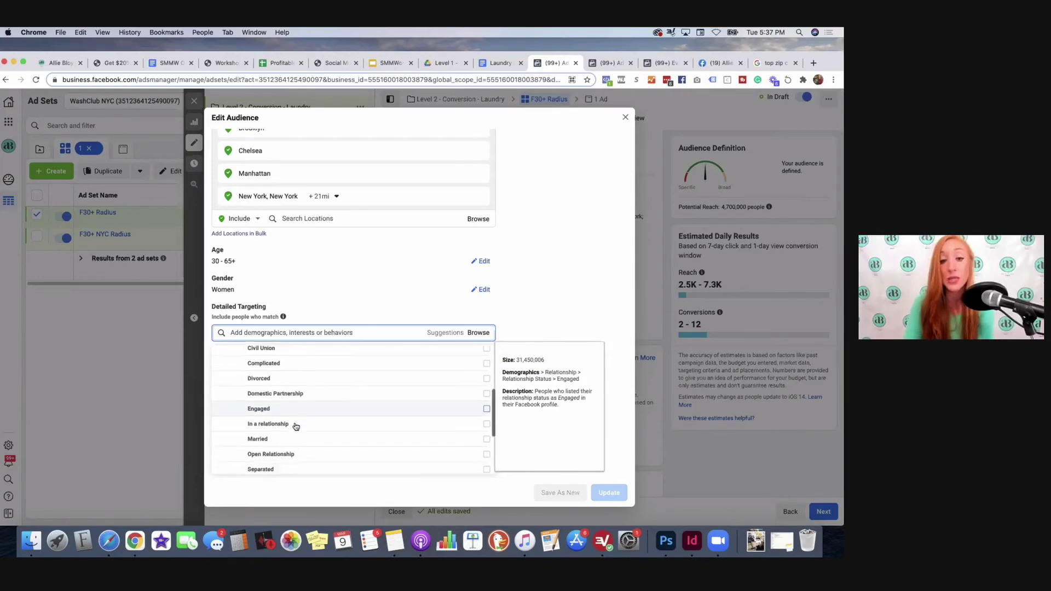
{"action": "scroll", "coordinate": [294, 423], "scroll_direction": "up", "scroll_amount": 3}
{"action": "left_click", "coordinate": [229, 362]}
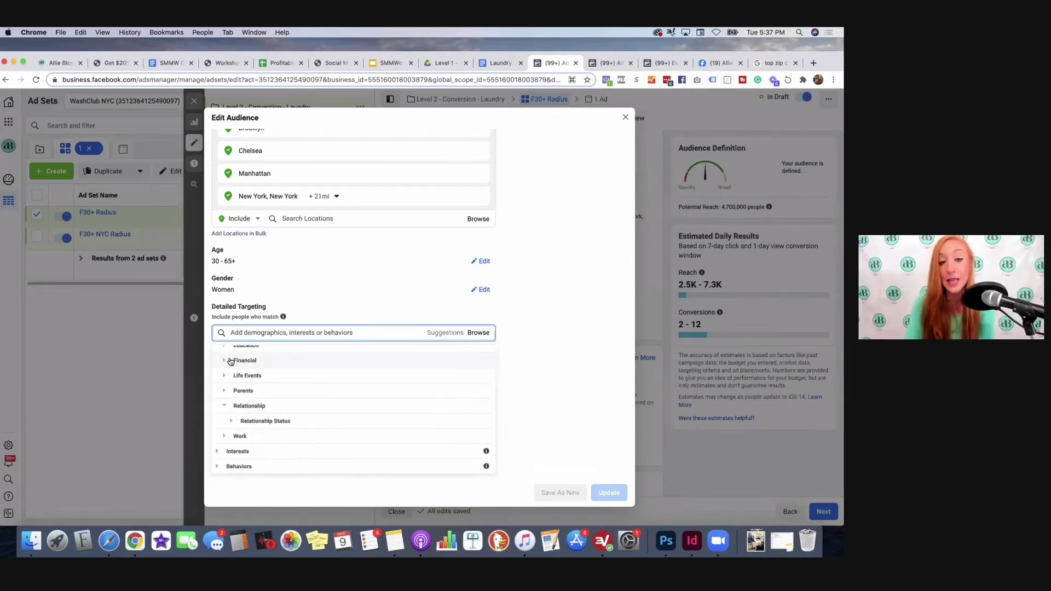
{"action": "left_click", "coordinate": [223, 409]}
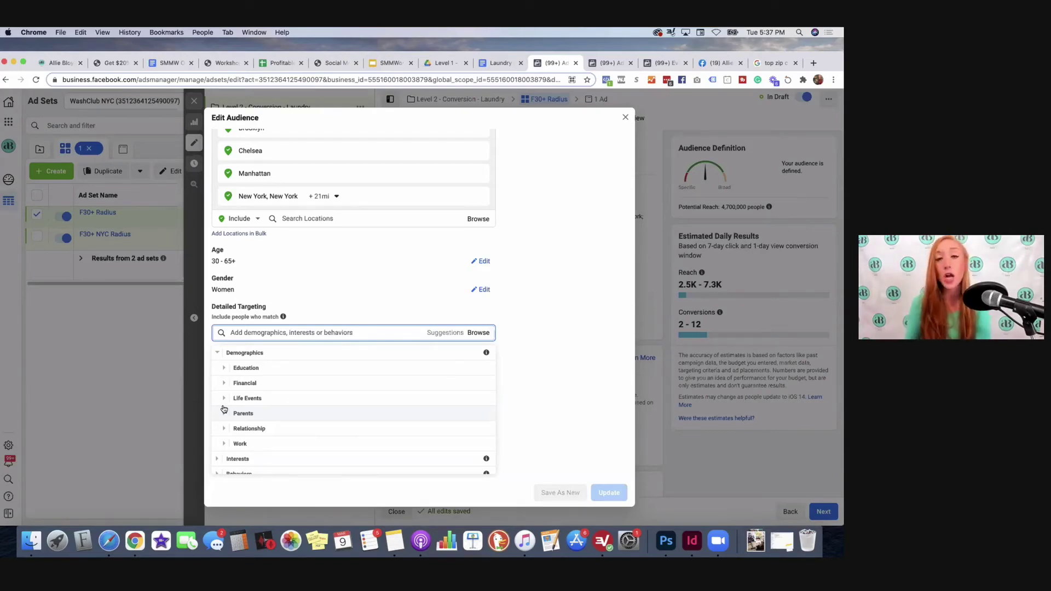
{"action": "scroll", "coordinate": [227, 435], "scroll_direction": "down", "scroll_amount": 1}
{"action": "left_click", "coordinate": [230, 438]}
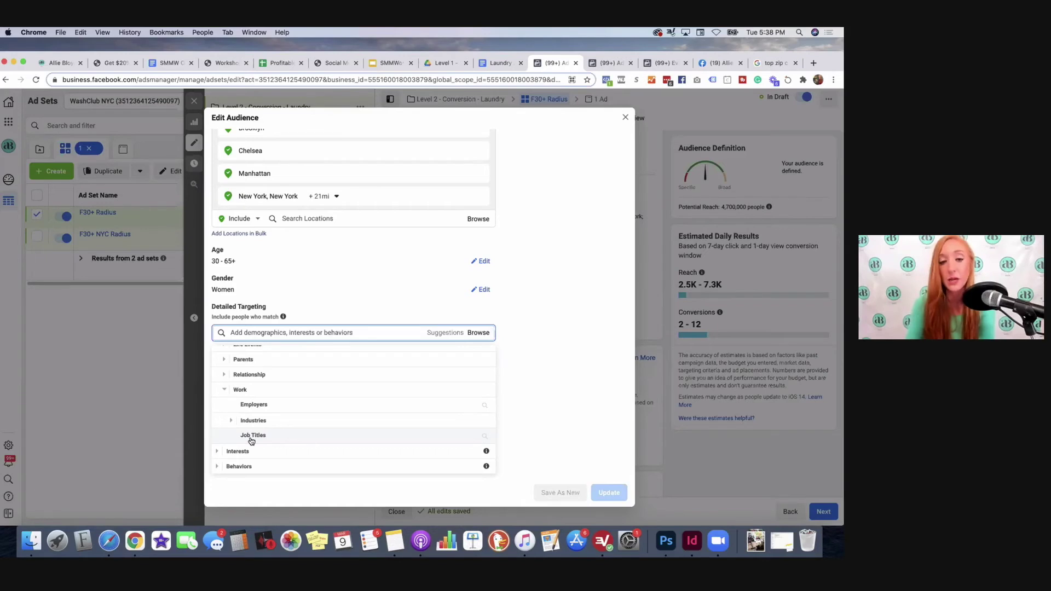
Step: Collapse Work and review the Financial > Income household income options, then collapse Financial
{"action": "left_click", "coordinate": [224, 390]}
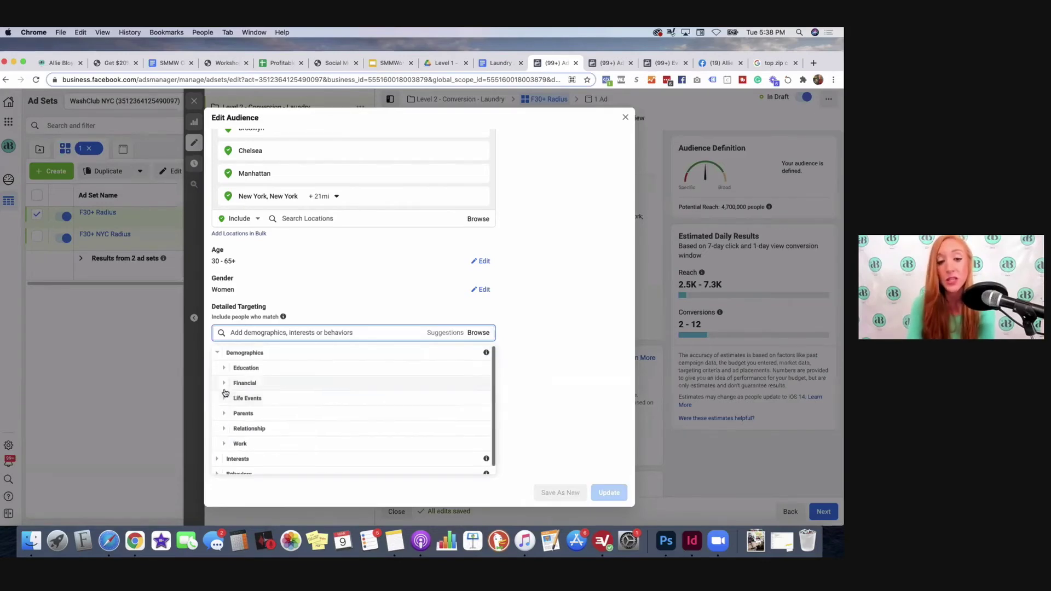
{"action": "left_click", "coordinate": [224, 382]}
{"action": "scroll", "coordinate": [224, 381], "scroll_direction": "down", "scroll_amount": 1}
{"action": "left_click", "coordinate": [229, 377]}
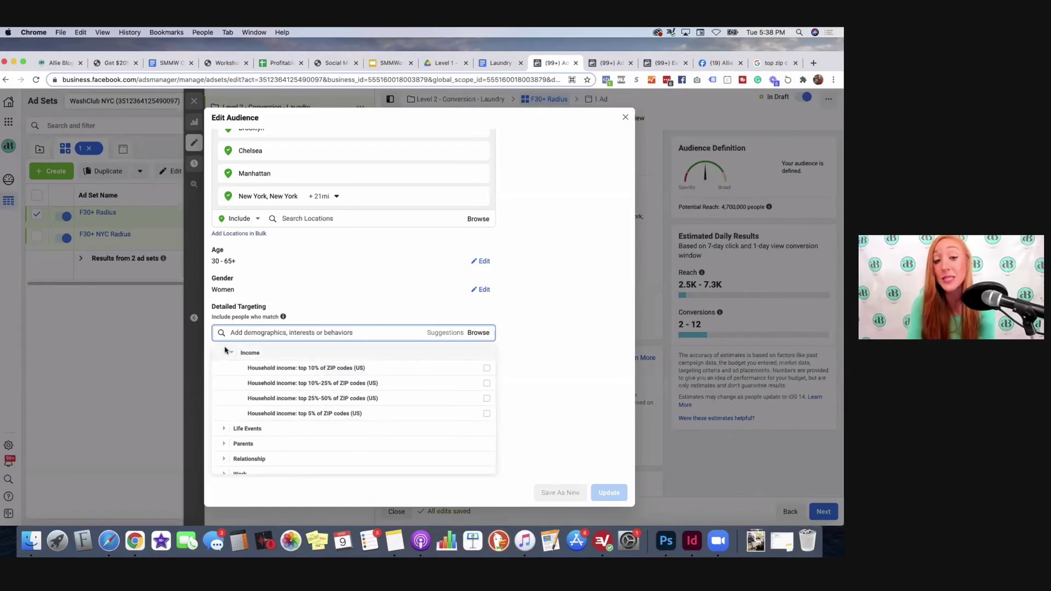
{"action": "mouse_move", "coordinate": [236, 364]}
{"action": "scroll", "coordinate": [235, 364], "scroll_direction": "up", "scroll_amount": 1}
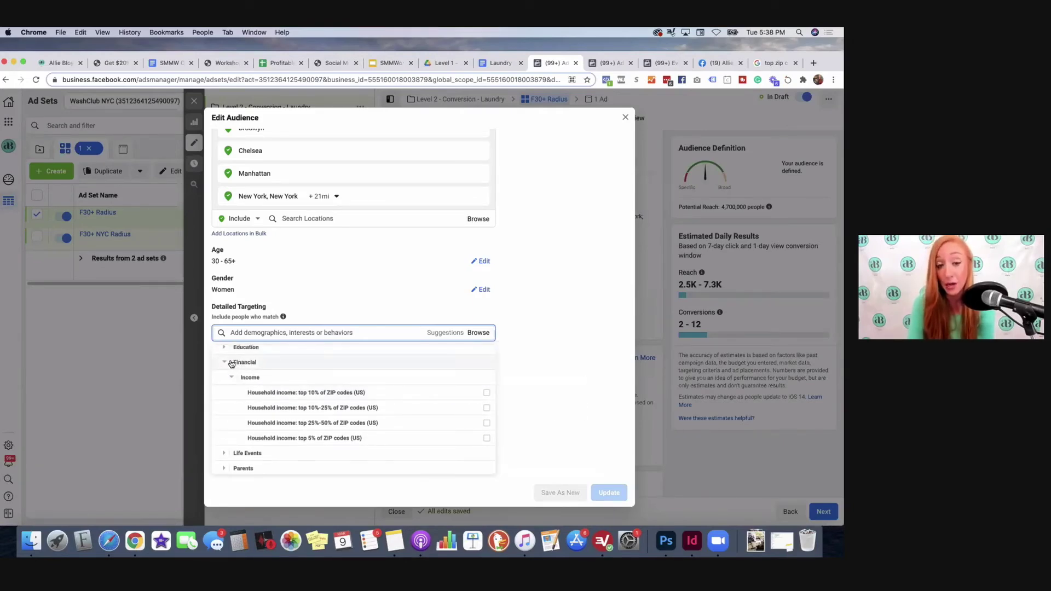
{"action": "mouse_move", "coordinate": [258, 393]}
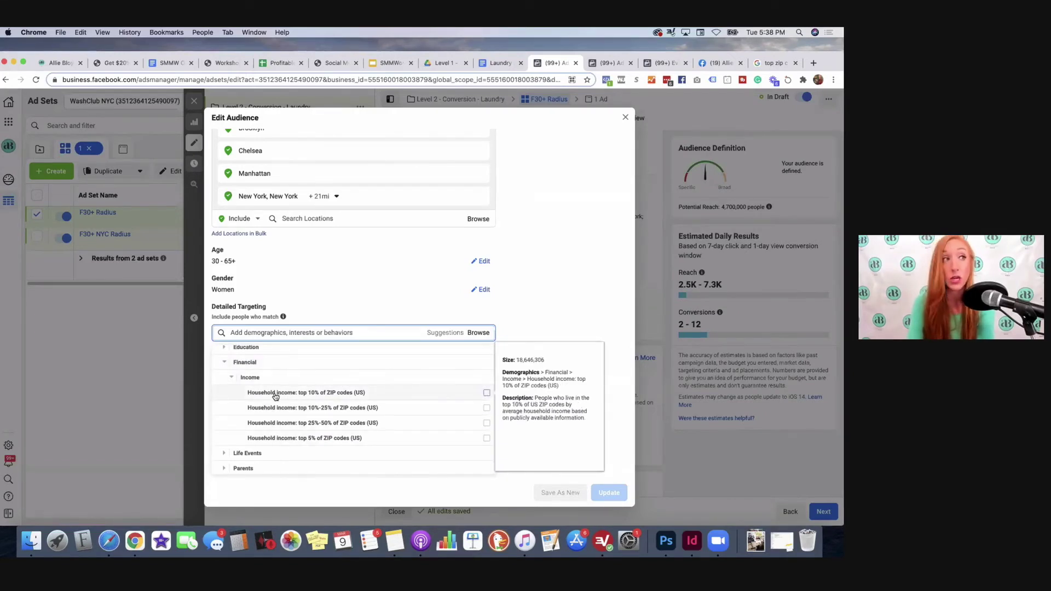
{"action": "left_click", "coordinate": [226, 366]}
Step: Expand Life Events and its Birthday subcategory, scrolling through options like Anniversary and Upcoming birthday
{"action": "scroll", "coordinate": [225, 378], "scroll_direction": "up", "scroll_amount": 1}
{"action": "left_click", "coordinate": [223, 398]}
{"action": "scroll", "coordinate": [223, 398], "scroll_direction": "down", "scroll_amount": 1}
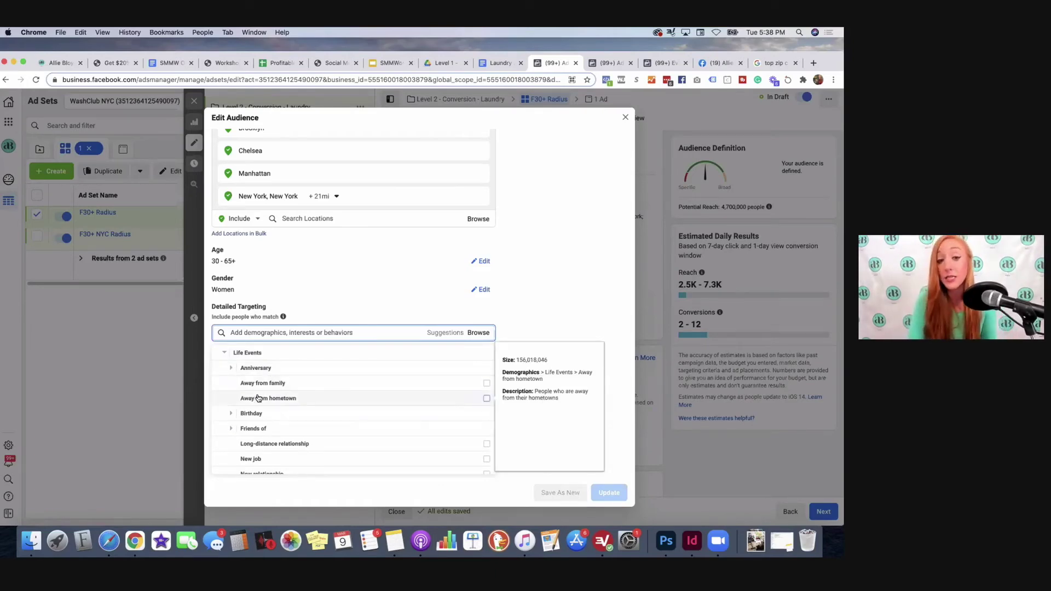
{"action": "left_click", "coordinate": [230, 414]}
{"action": "mouse_move", "coordinate": [294, 389]}
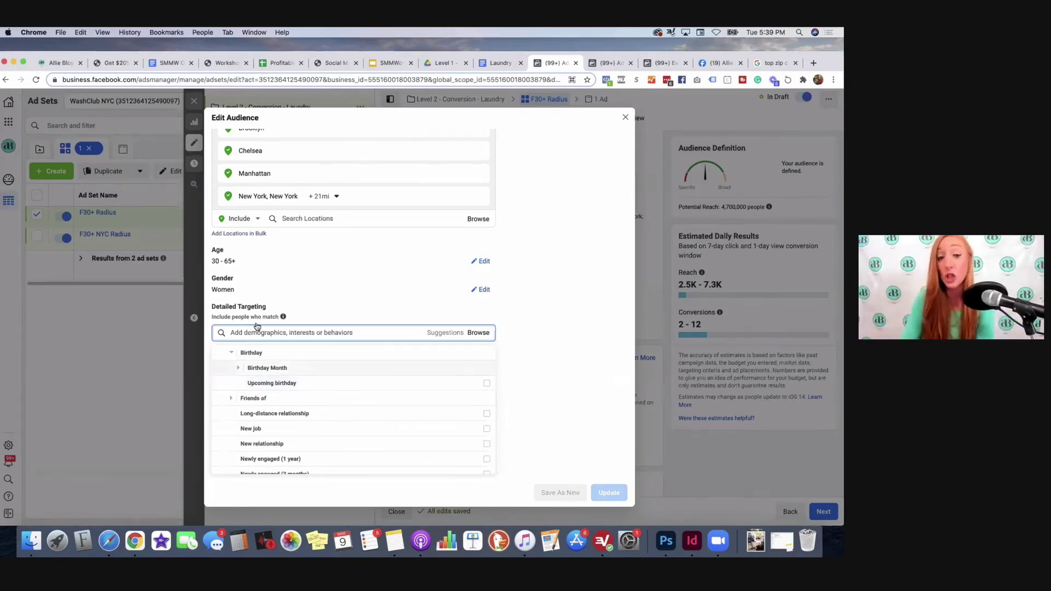
{"action": "scroll", "coordinate": [245, 380], "scroll_direction": "down", "scroll_amount": 1}
{"action": "scroll", "coordinate": [245, 380], "scroll_direction": "down", "scroll_amount": 2}
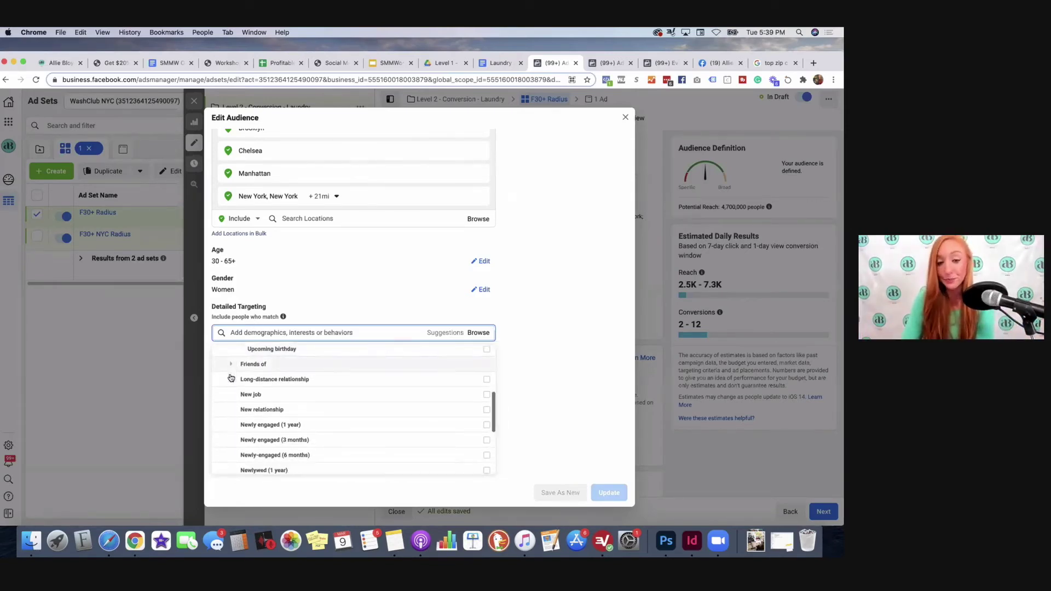
{"action": "scroll", "coordinate": [301, 396], "scroll_direction": "down", "scroll_amount": 2}
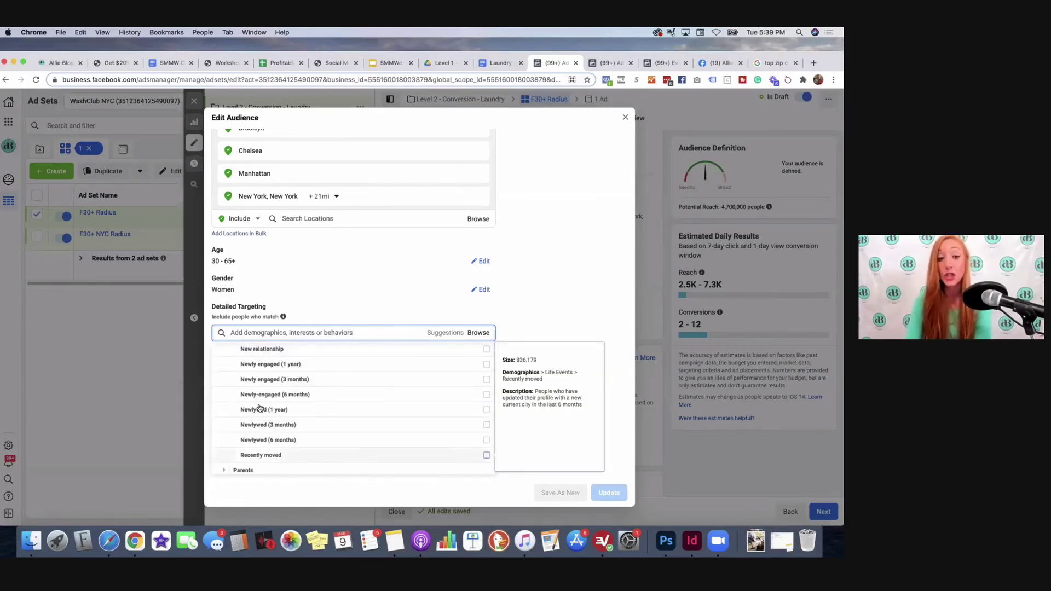
{"action": "scroll", "coordinate": [298, 445], "scroll_direction": "up", "scroll_amount": 8}
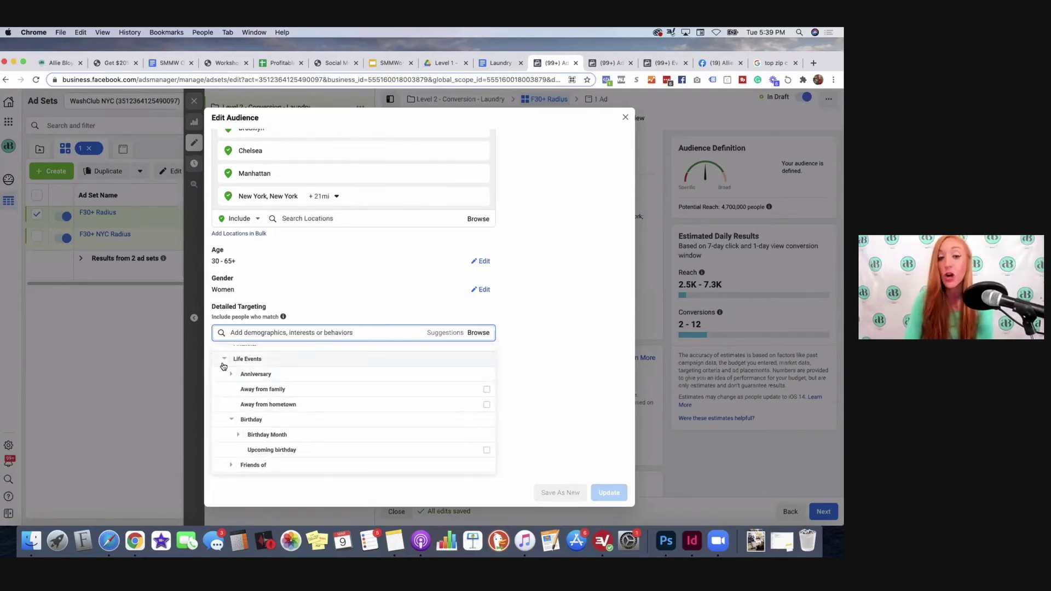
{"action": "left_click", "coordinate": [224, 364]}
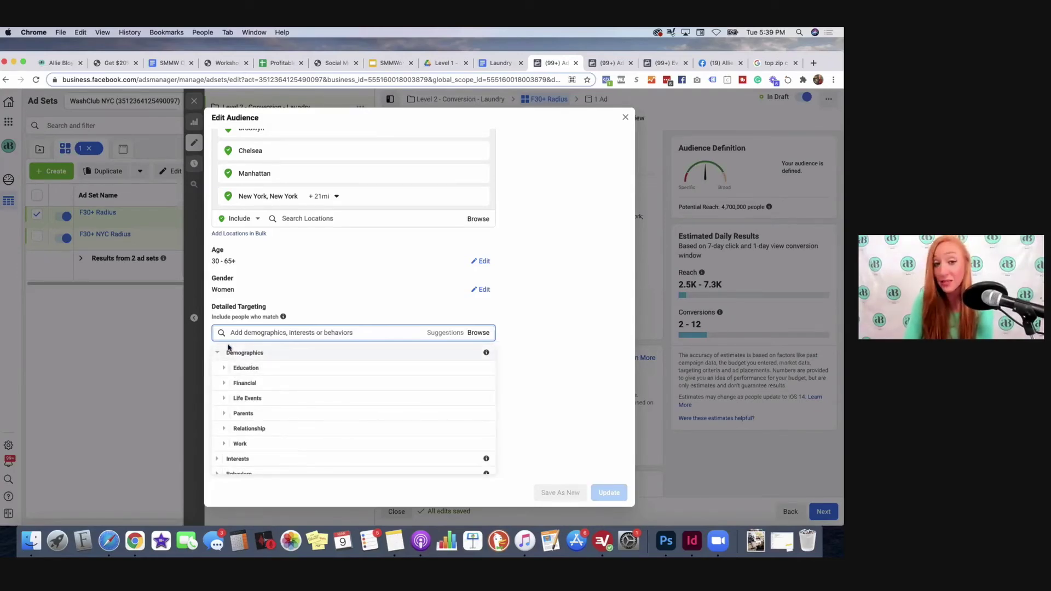
{"action": "left_click", "coordinate": [219, 354]}
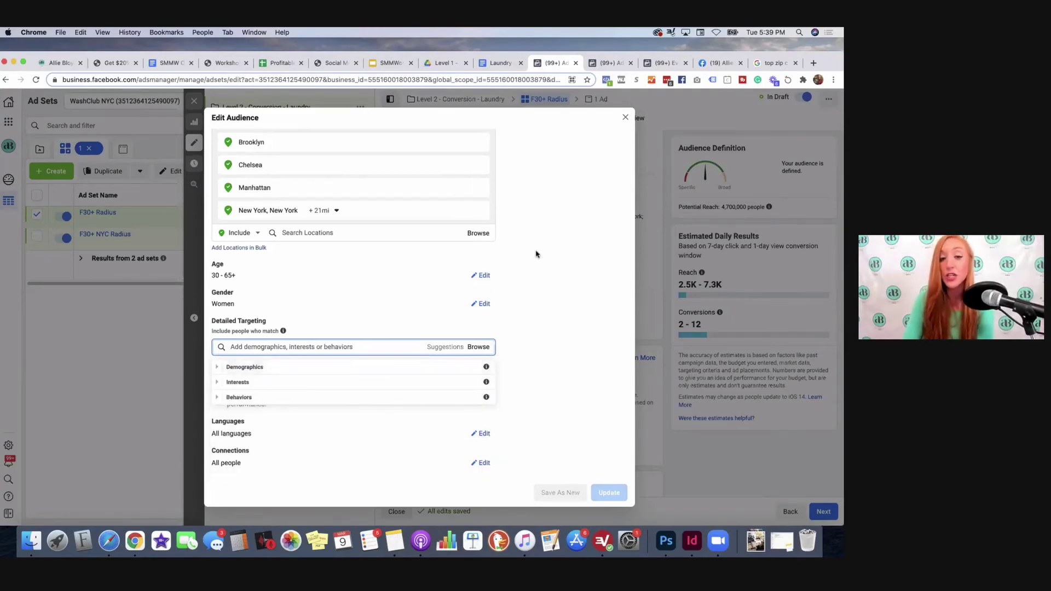
{"action": "left_click", "coordinate": [573, 281]}
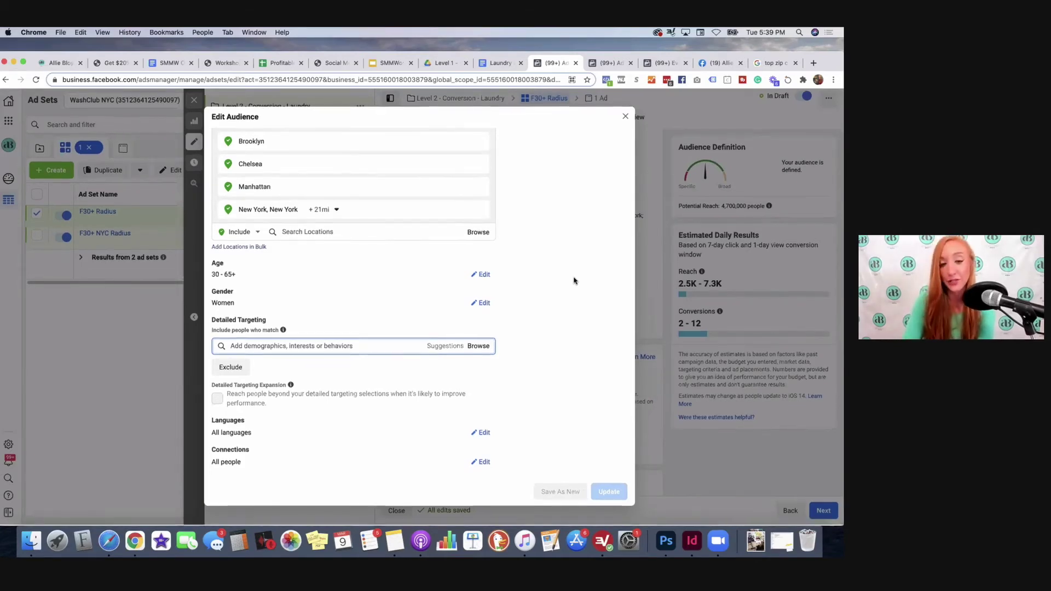
{"action": "scroll", "coordinate": [572, 279], "scroll_direction": "up", "scroll_amount": 2}
{"action": "scroll", "coordinate": [288, 330], "scroll_direction": "up", "scroll_amount": 2}
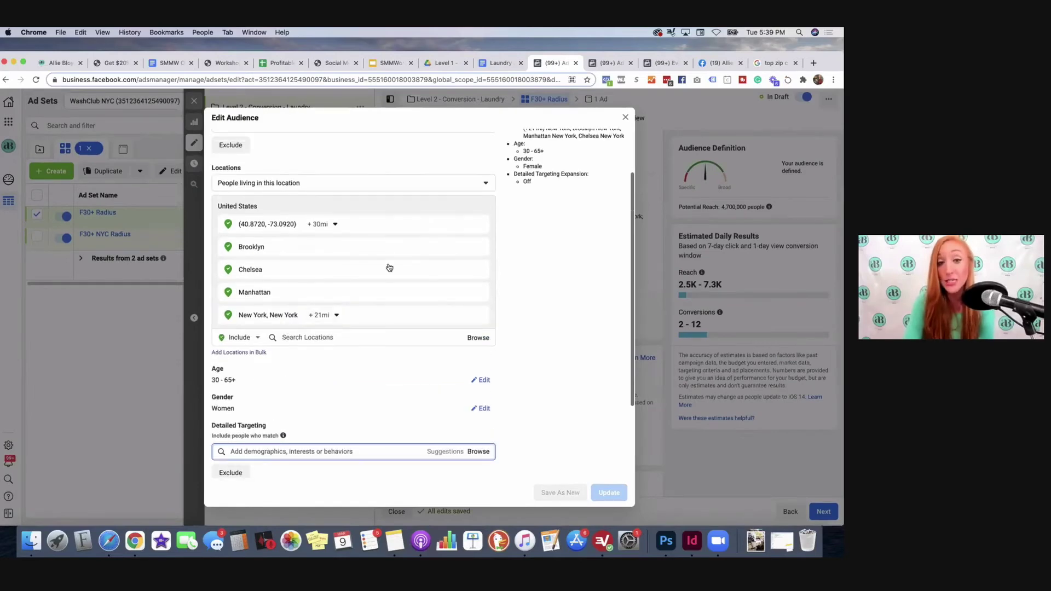
{"action": "scroll", "coordinate": [535, 323], "scroll_direction": "up", "scroll_amount": 3}
{"action": "scroll", "coordinate": [535, 324], "scroll_direction": "down", "scroll_amount": 5}
{"action": "scroll", "coordinate": [534, 323], "scroll_direction": "down", "scroll_amount": 1}
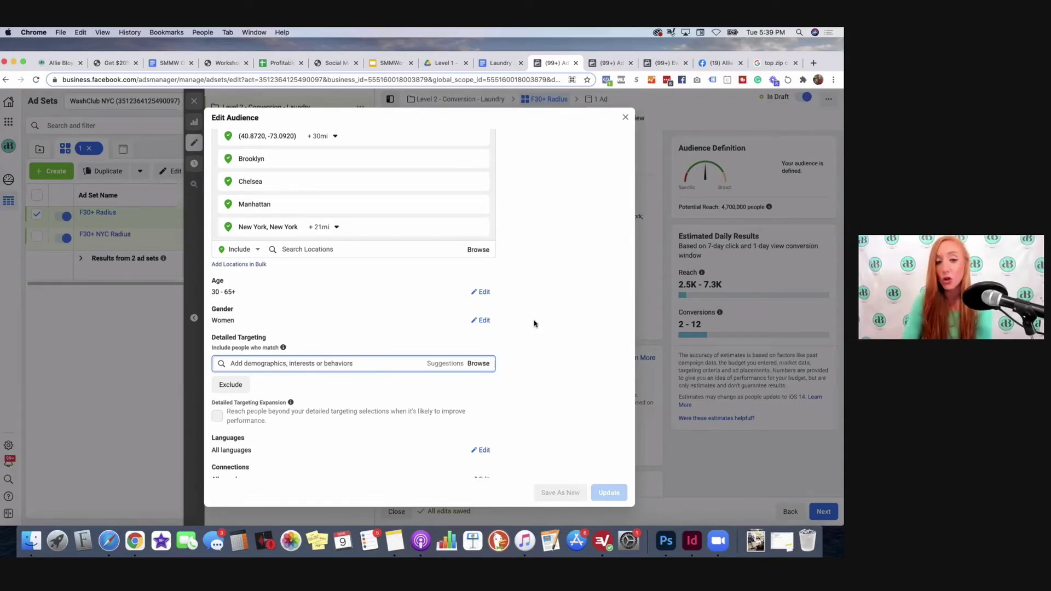
{"action": "scroll", "coordinate": [533, 394], "scroll_direction": "down", "scroll_amount": 2}
{"action": "scroll", "coordinate": [532, 411], "scroll_direction": "up", "scroll_amount": 10}
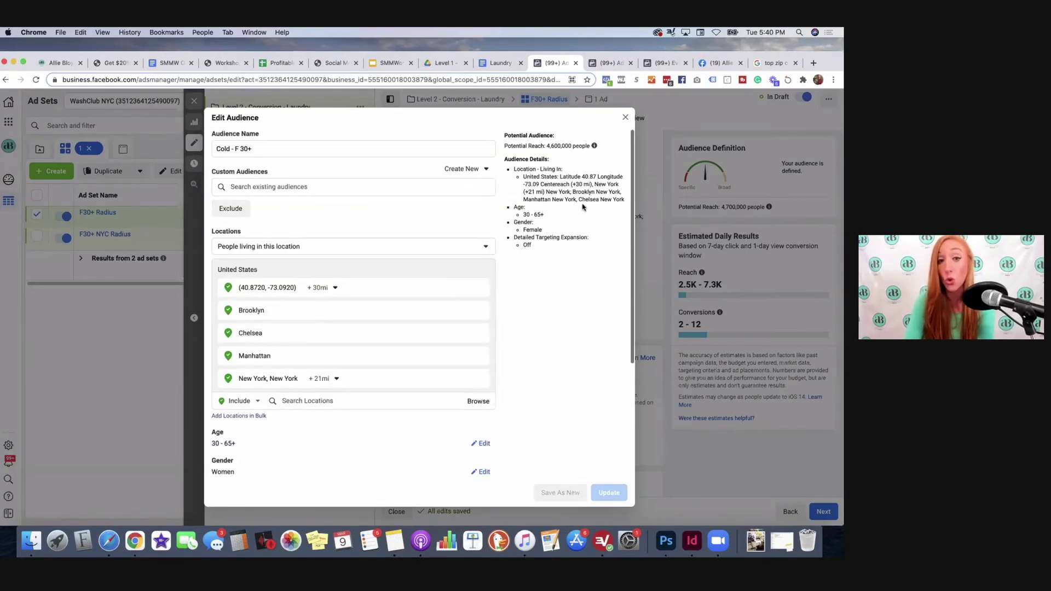
Step: Close Edit Audience without changes and scroll down to Placements and Optimization & Delivery
{"action": "left_click", "coordinate": [626, 118]}
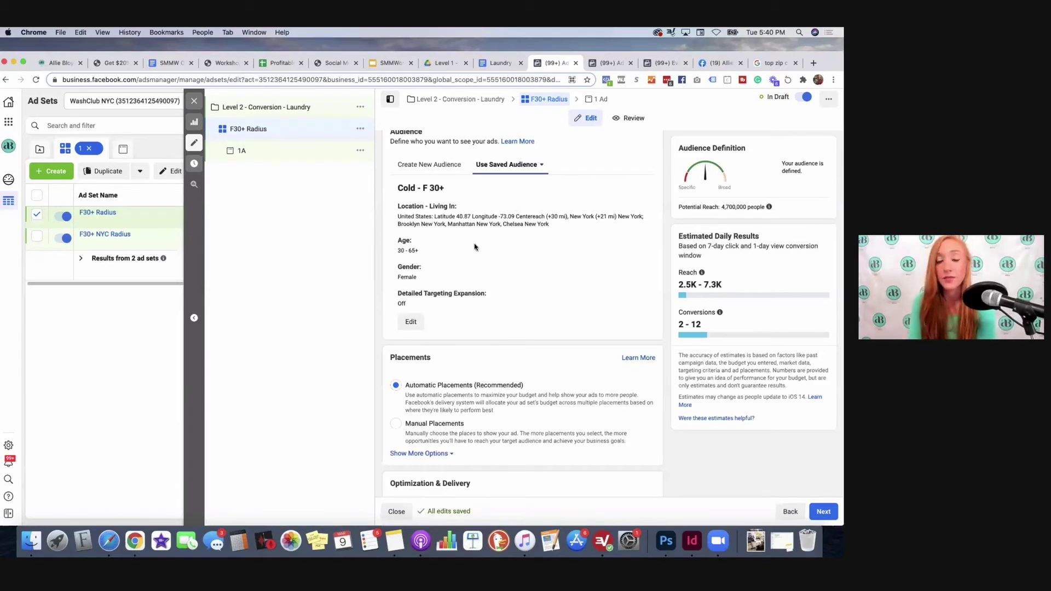
{"action": "scroll", "coordinate": [476, 248], "scroll_direction": "down", "scroll_amount": 5}
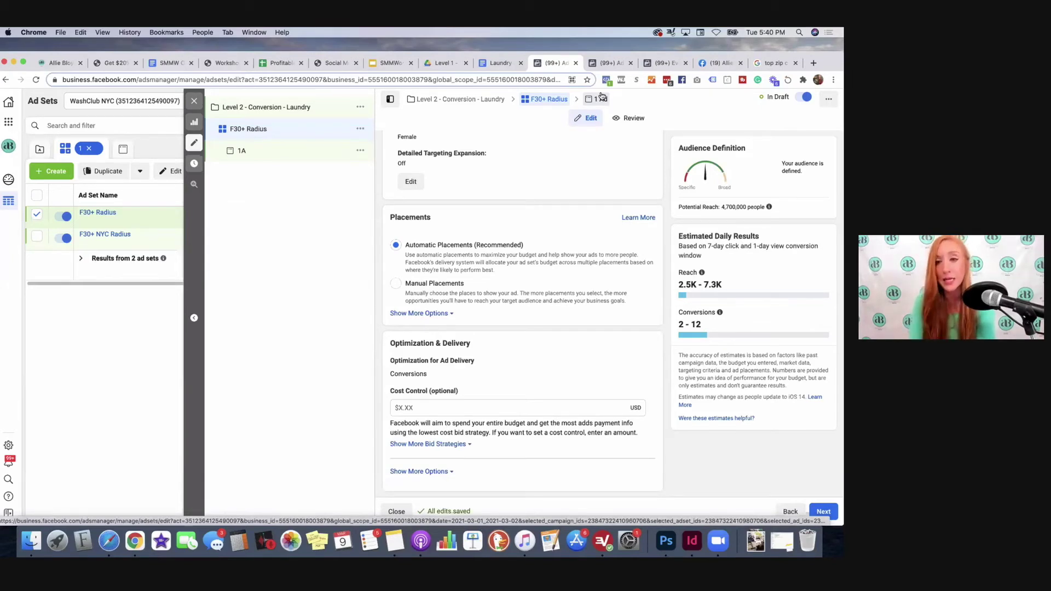
Step: Open ad 1A and link the page's Instagram account to it
{"action": "left_click", "coordinate": [603, 98]}
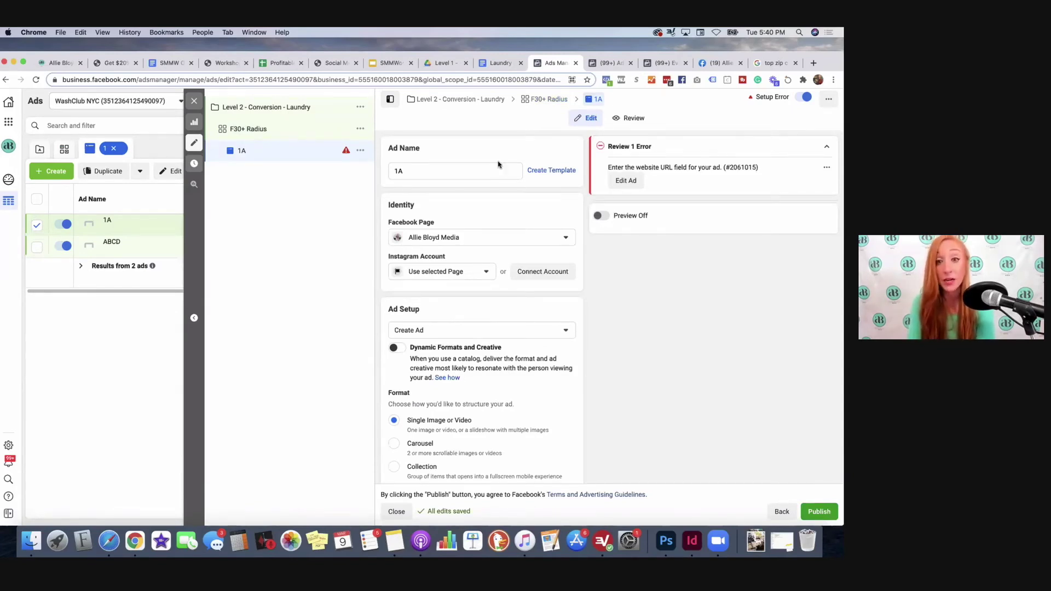
{"action": "scroll", "coordinate": [482, 186], "scroll_direction": "down", "scroll_amount": 2}
{"action": "left_click", "coordinate": [422, 214]}
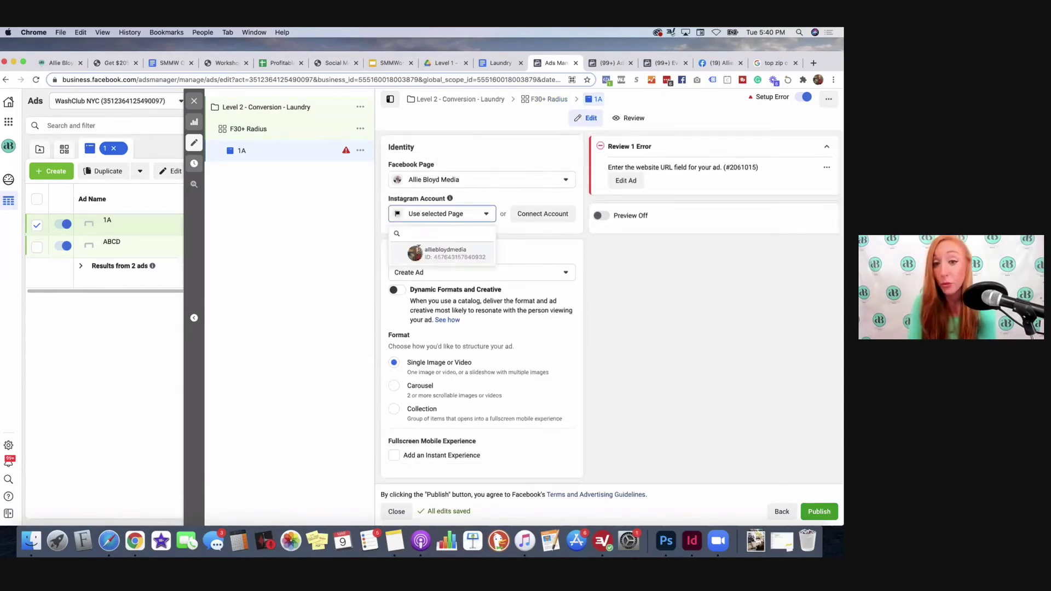
{"action": "left_click", "coordinate": [481, 256]}
{"action": "scroll", "coordinate": [485, 260], "scroll_direction": "down", "scroll_amount": 4}
{"action": "scroll", "coordinate": [486, 260], "scroll_direction": "down", "scroll_amount": 1}
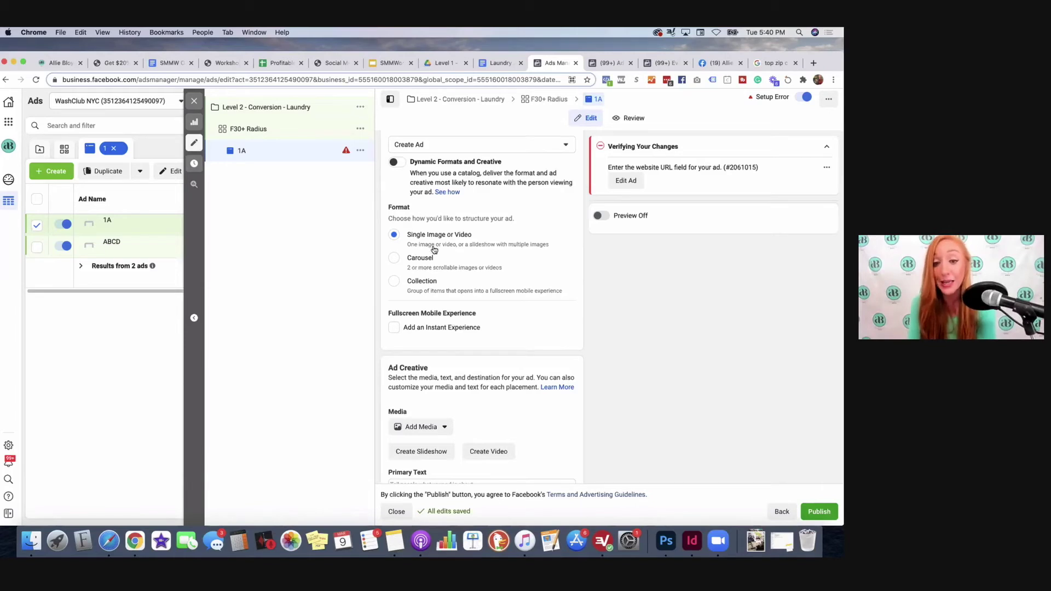
{"action": "scroll", "coordinate": [433, 247], "scroll_direction": "down", "scroll_amount": 6}
Step: Upload Level 2 Laundry Video.mp4 as ad 1A's video
{"action": "left_click", "coordinate": [396, 249]}
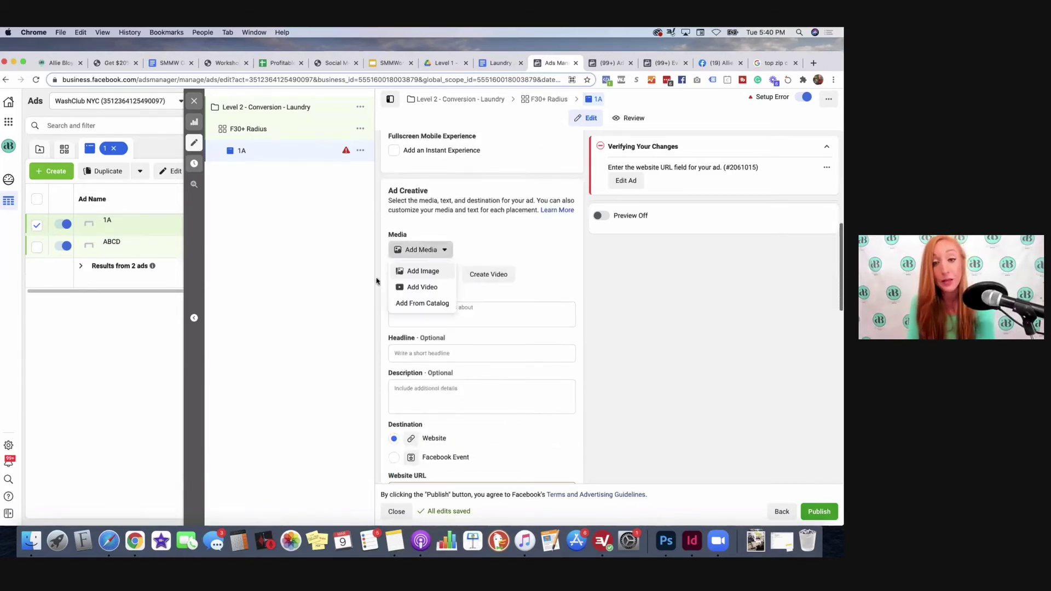
{"action": "left_click", "coordinate": [429, 288]}
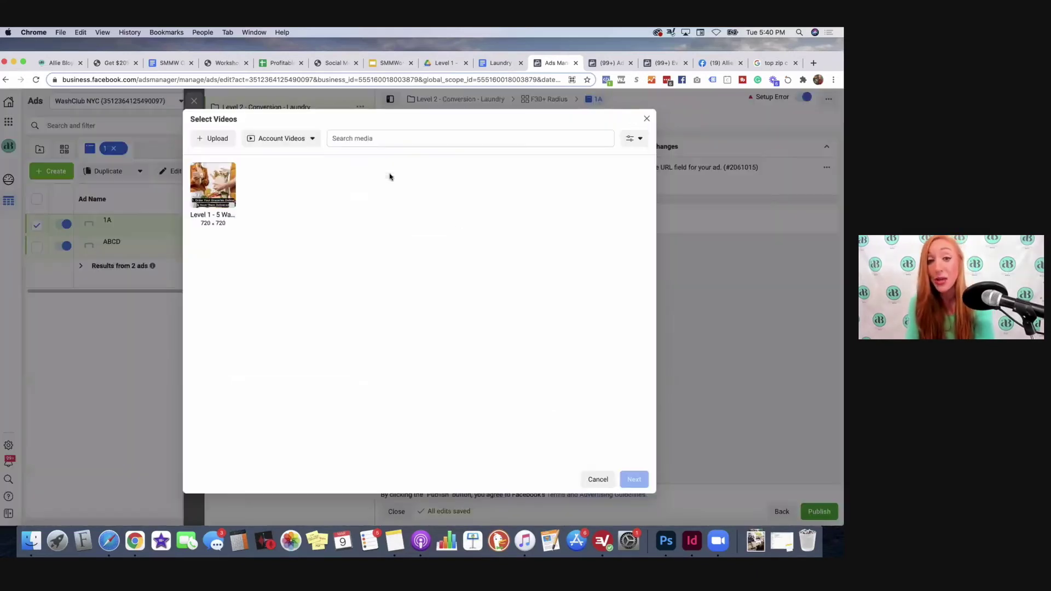
{"action": "left_click", "coordinate": [215, 139]}
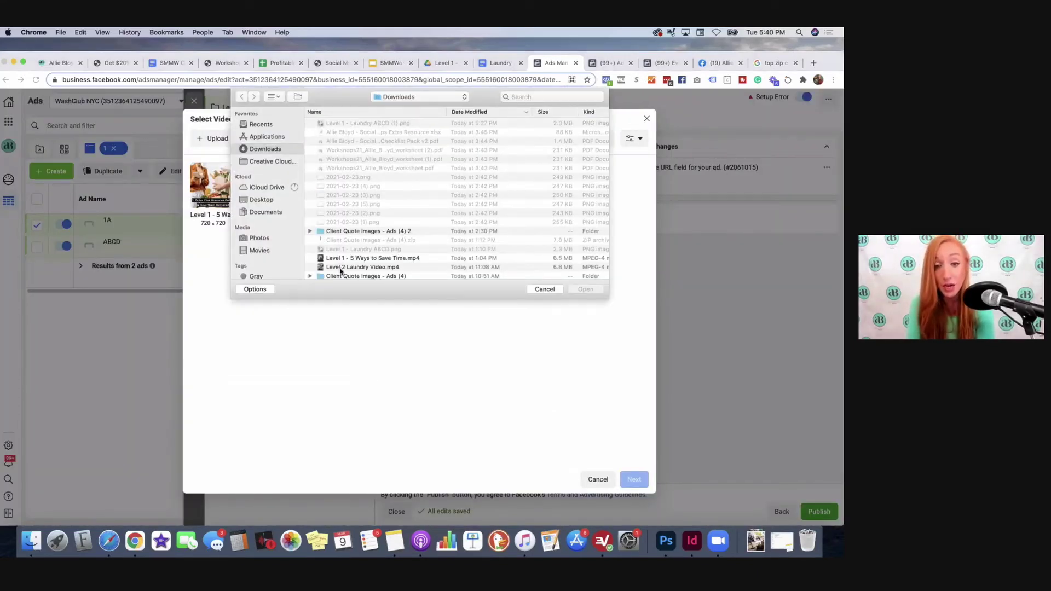
{"action": "left_click", "coordinate": [547, 267]}
{"action": "left_click", "coordinate": [584, 289]}
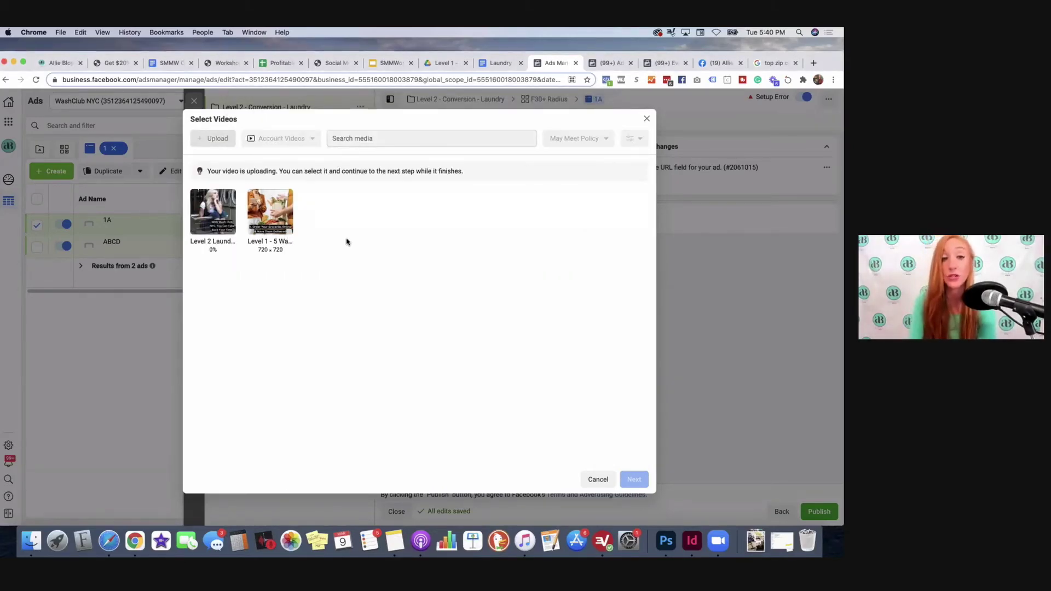
{"action": "left_click", "coordinate": [634, 480]}
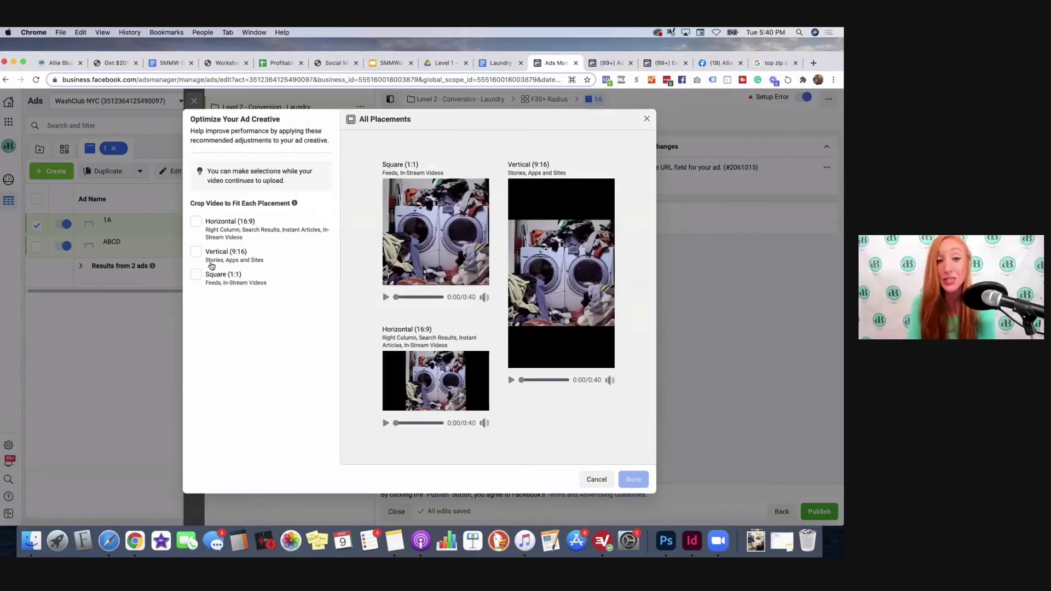
Step: Use the recommended Square (1:1) crop for the laundry video and apply the placement crops
{"action": "left_click", "coordinate": [196, 274]}
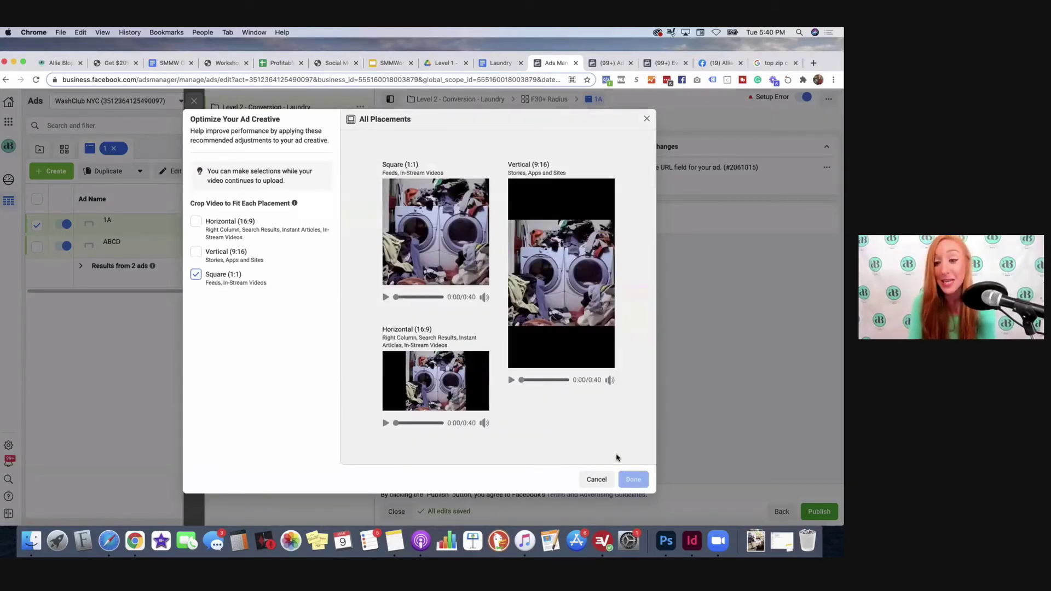
{"action": "left_click", "coordinate": [407, 175]}
{"action": "left_click", "coordinate": [414, 196]}
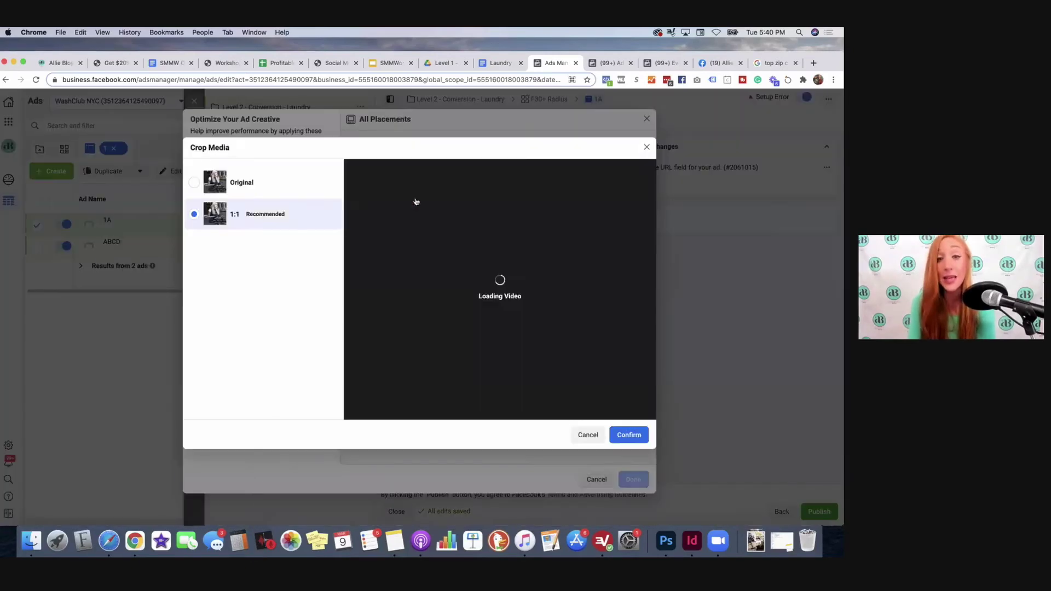
{"action": "left_click", "coordinate": [588, 434]}
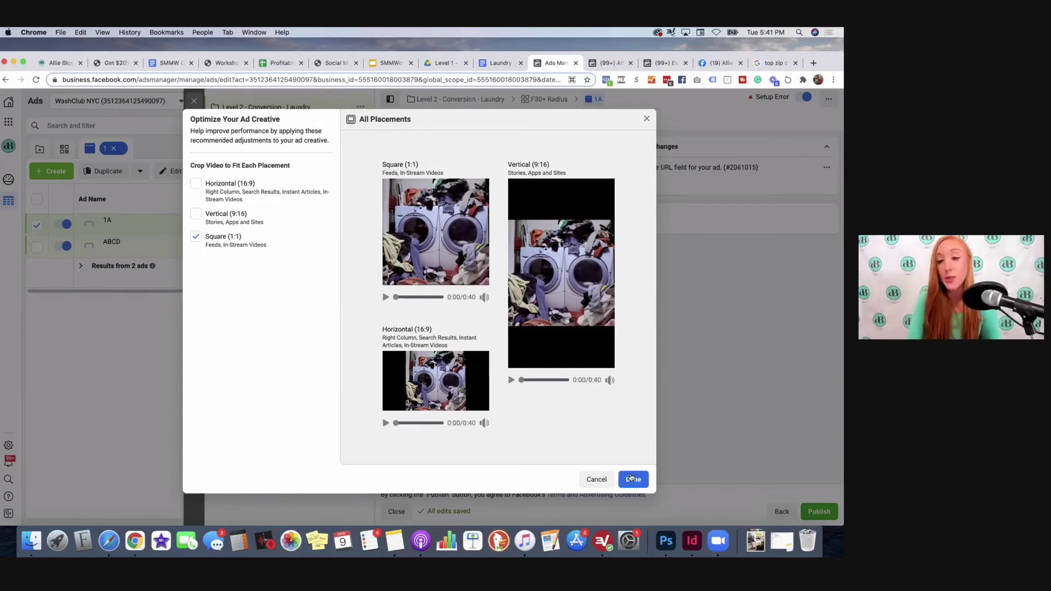
{"action": "left_click", "coordinate": [633, 479]}
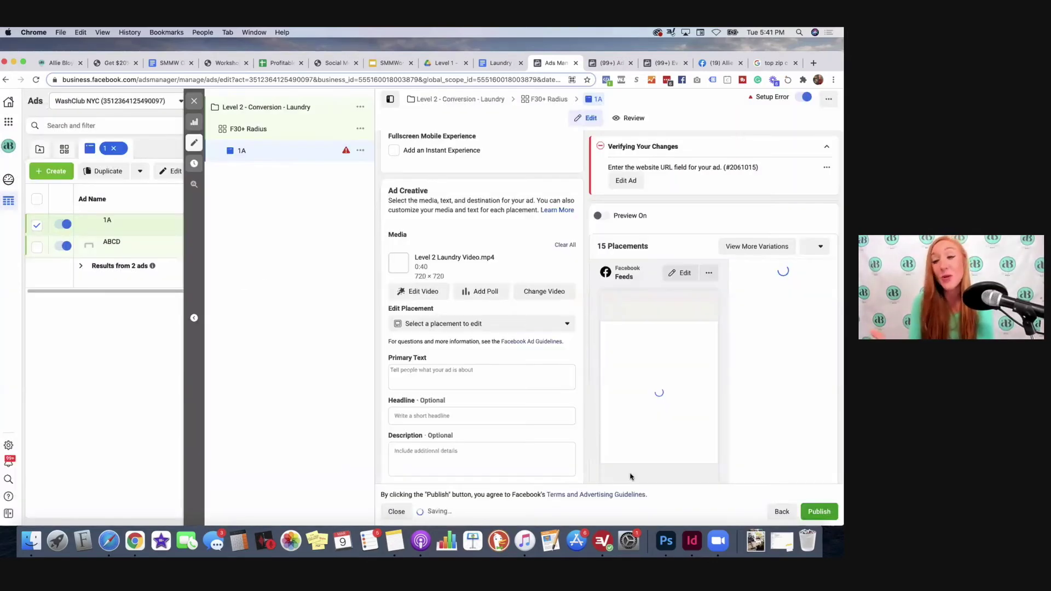
Step: Scroll to Website URL, then bring up the Laundry Ad Copy Google Doc
{"action": "scroll", "coordinate": [453, 238], "scroll_direction": "down", "scroll_amount": 1}
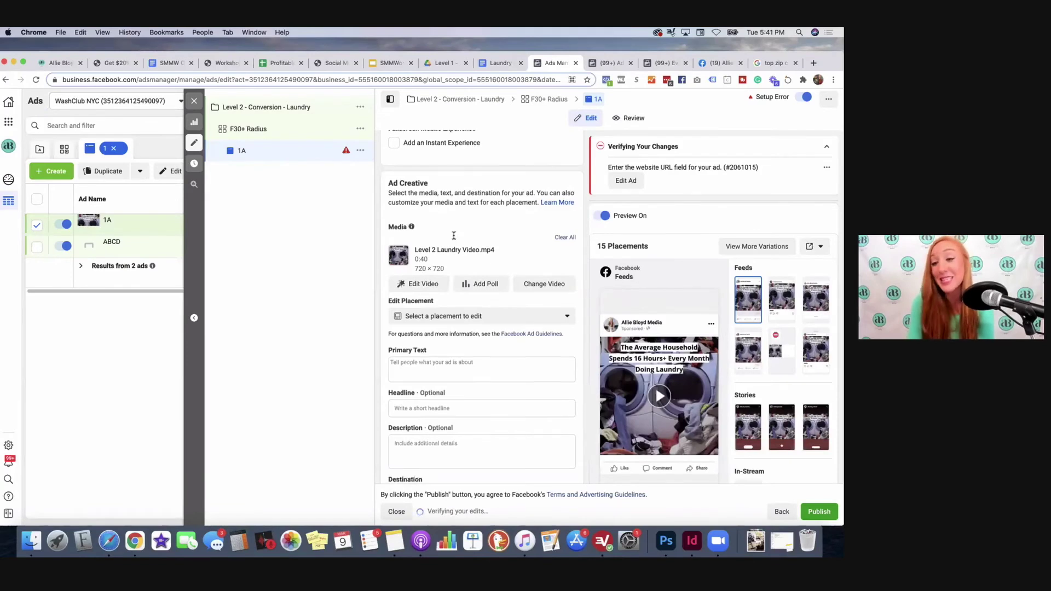
{"action": "scroll", "coordinate": [454, 238], "scroll_direction": "down", "scroll_amount": 4}
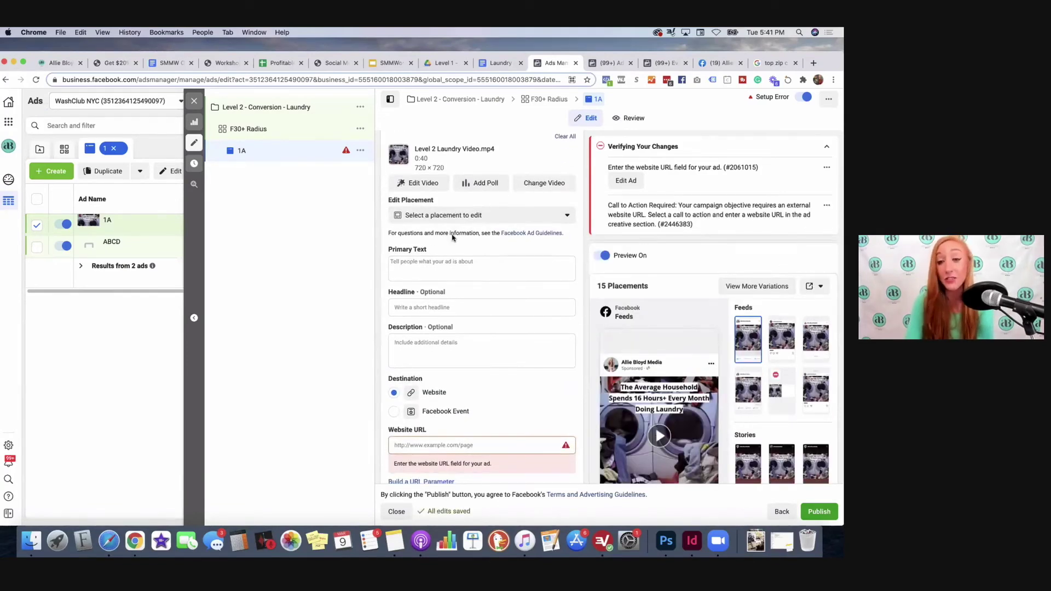
{"action": "scroll", "coordinate": [455, 238], "scroll_direction": "down", "scroll_amount": 1}
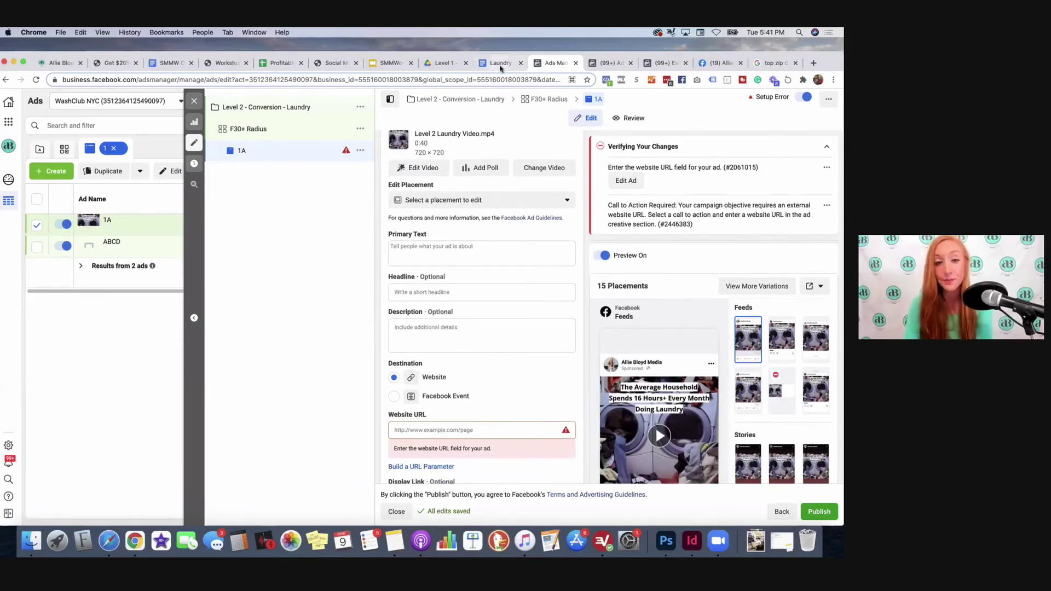
{"action": "left_click", "coordinate": [494, 65]}
{"action": "scroll", "coordinate": [405, 292], "scroll_direction": "down", "scroll_amount": 8}
{"action": "scroll", "coordinate": [405, 293], "scroll_direction": "down", "scroll_amount": 4}
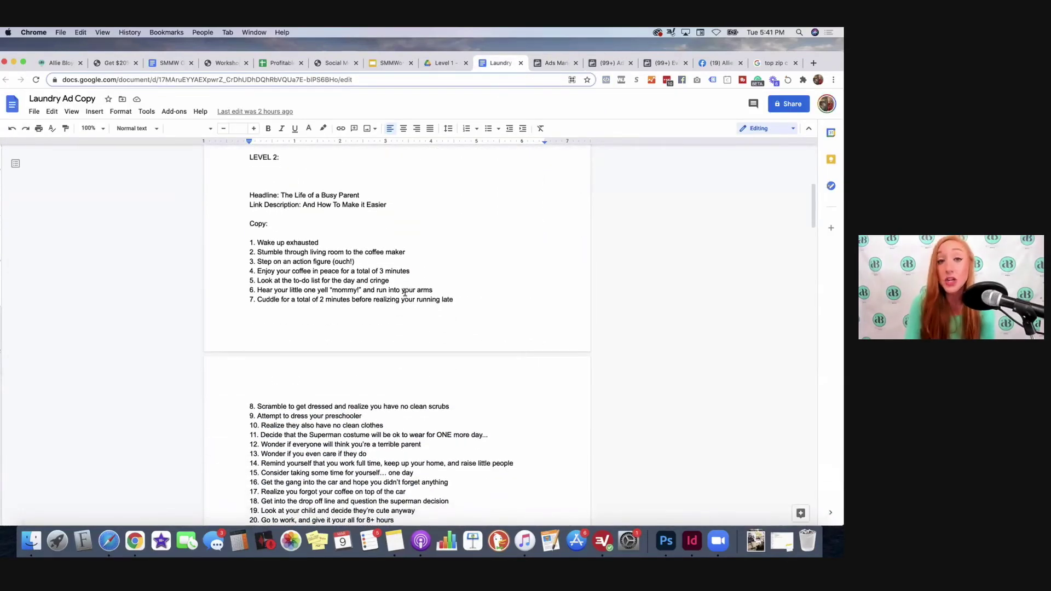
Step: Scroll through the Laundry Ad Copy doc and select the busy-families laundry ad copy
{"action": "scroll", "coordinate": [405, 292], "scroll_direction": "down", "scroll_amount": 7}
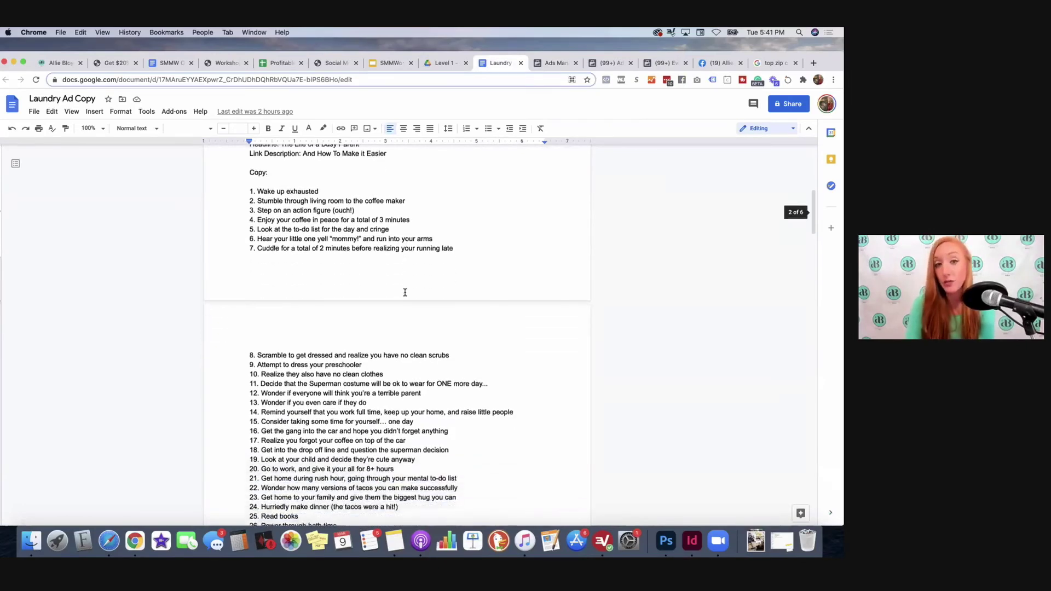
{"action": "scroll", "coordinate": [405, 293], "scroll_direction": "down", "scroll_amount": 6}
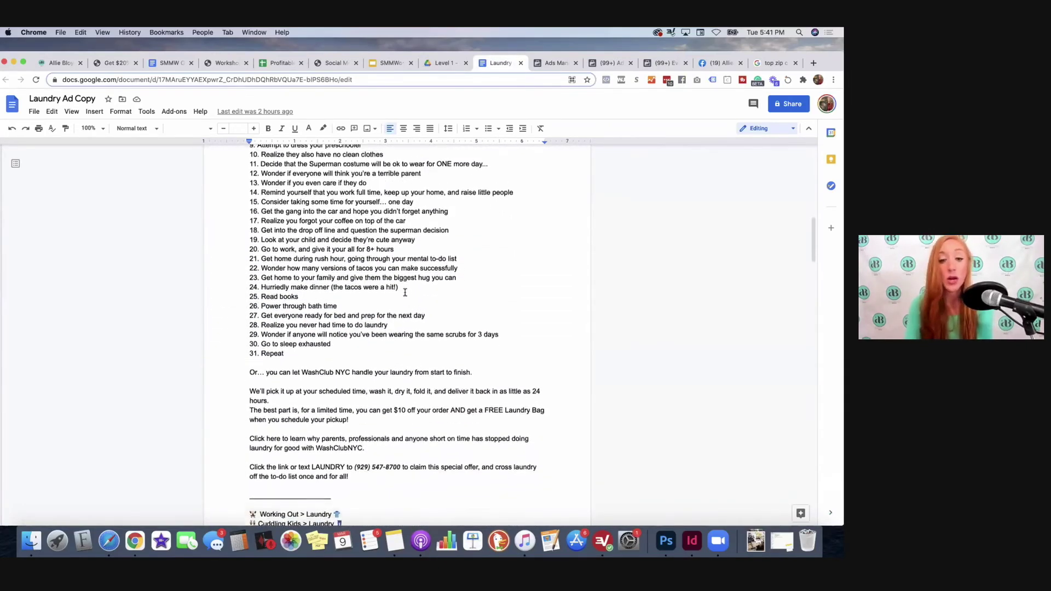
{"action": "scroll", "coordinate": [405, 293], "scroll_direction": "down", "scroll_amount": 4}
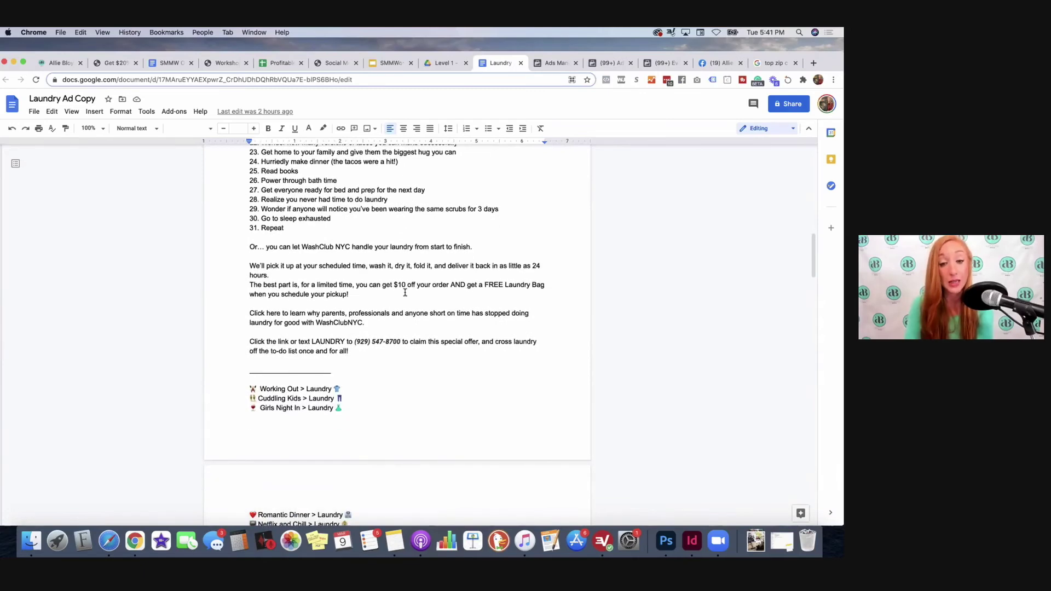
{"action": "scroll", "coordinate": [405, 293], "scroll_direction": "down", "scroll_amount": 6}
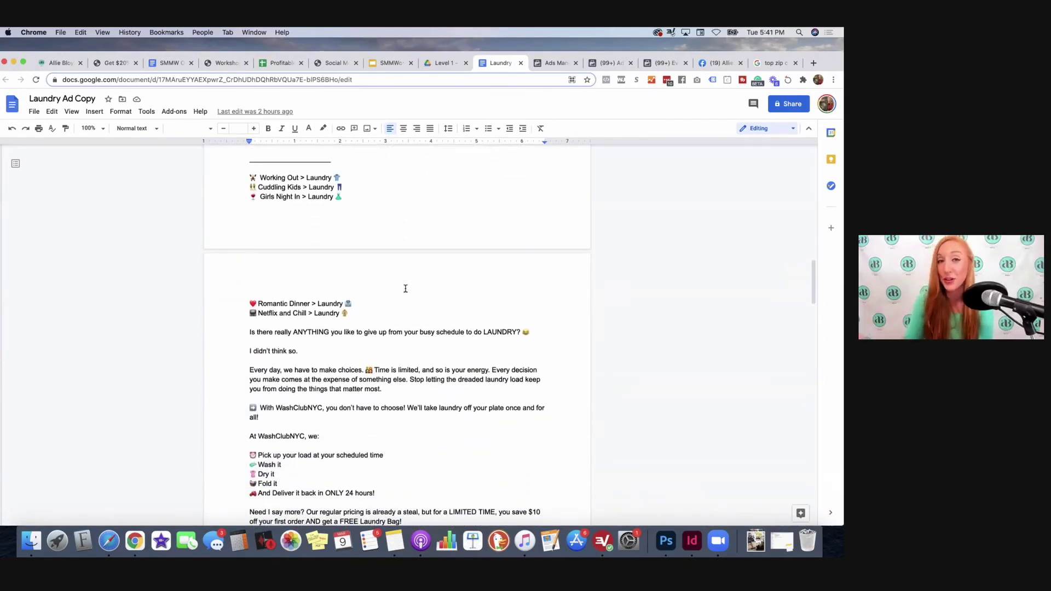
{"action": "scroll", "coordinate": [406, 288], "scroll_direction": "down", "scroll_amount": 5}
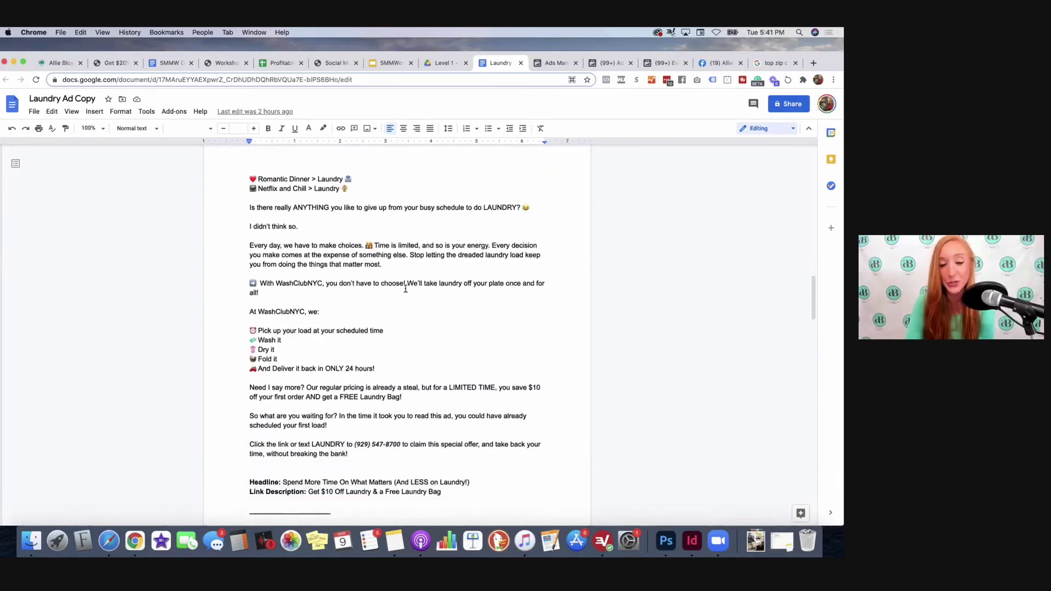
{"action": "scroll", "coordinate": [406, 289], "scroll_direction": "down", "scroll_amount": 8}
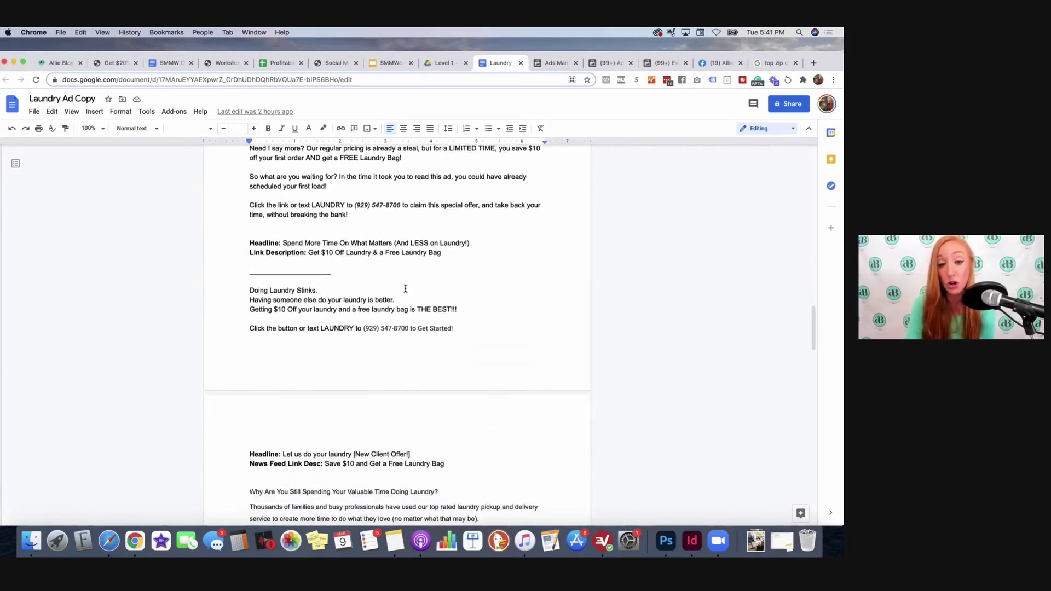
{"action": "scroll", "coordinate": [405, 288], "scroll_direction": "down", "scroll_amount": 4}
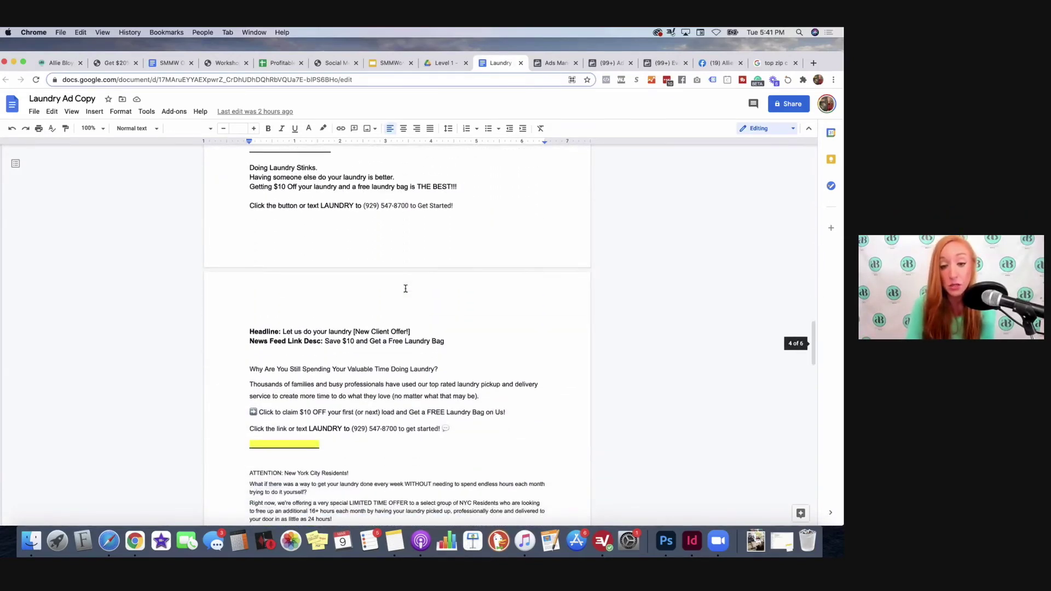
{"action": "scroll", "coordinate": [406, 288], "scroll_direction": "down", "scroll_amount": 1}
{"action": "left_click_drag", "start_coordinate": [451, 409], "coordinate": [248, 348]}
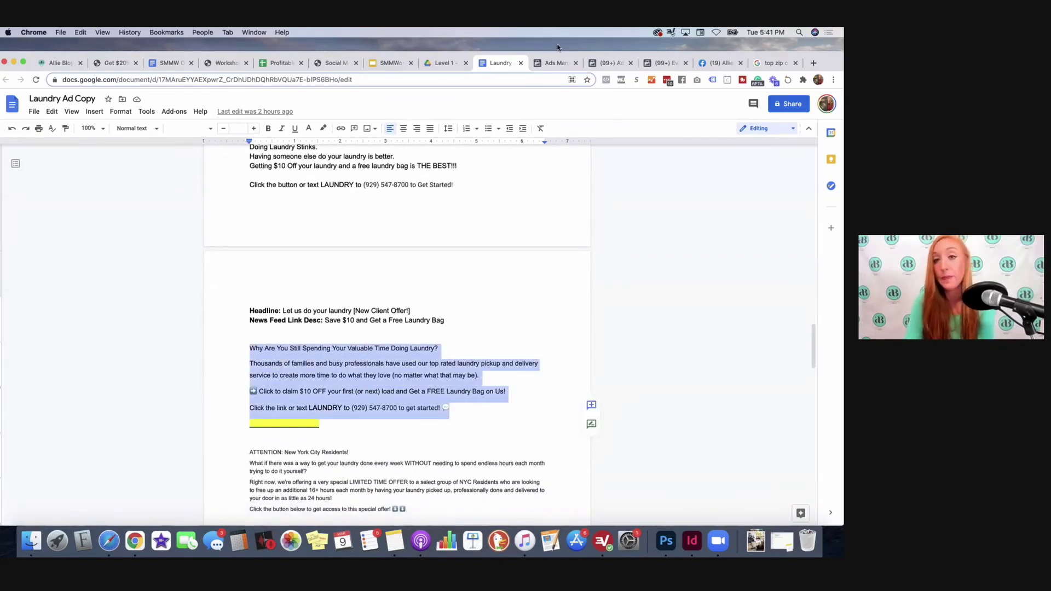
Step: Paste the copied ad copy into ad 1A's Primary Text field
{"action": "left_click", "coordinate": [543, 64]}
{"action": "left_click", "coordinate": [438, 246]}
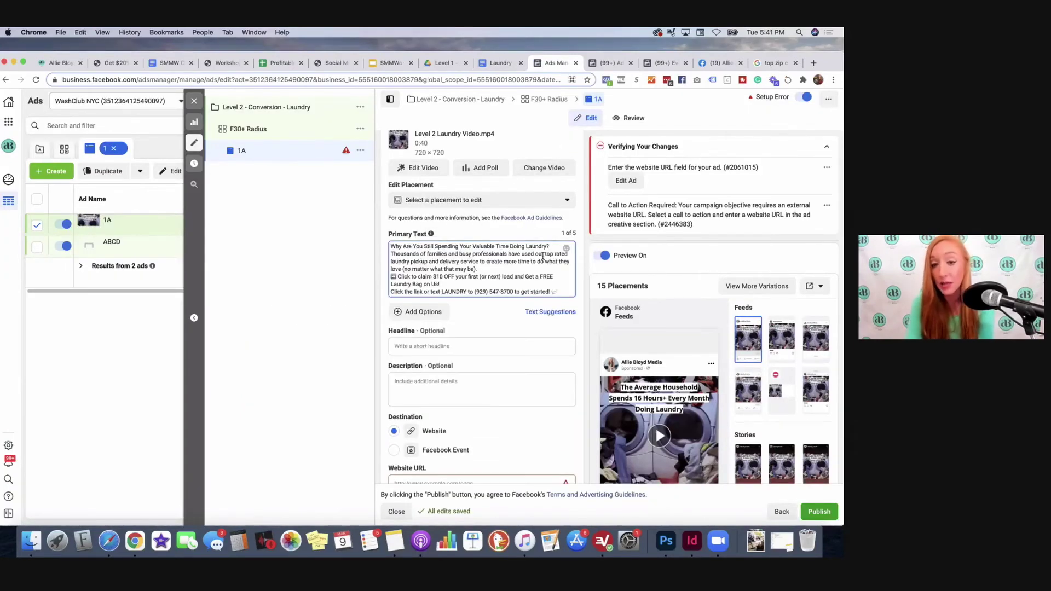
Step: Add blank lines after the opening question, busy-families paragraph and 'Laundry Bag on Us!', then preview
{"action": "left_click", "coordinate": [552, 247]}
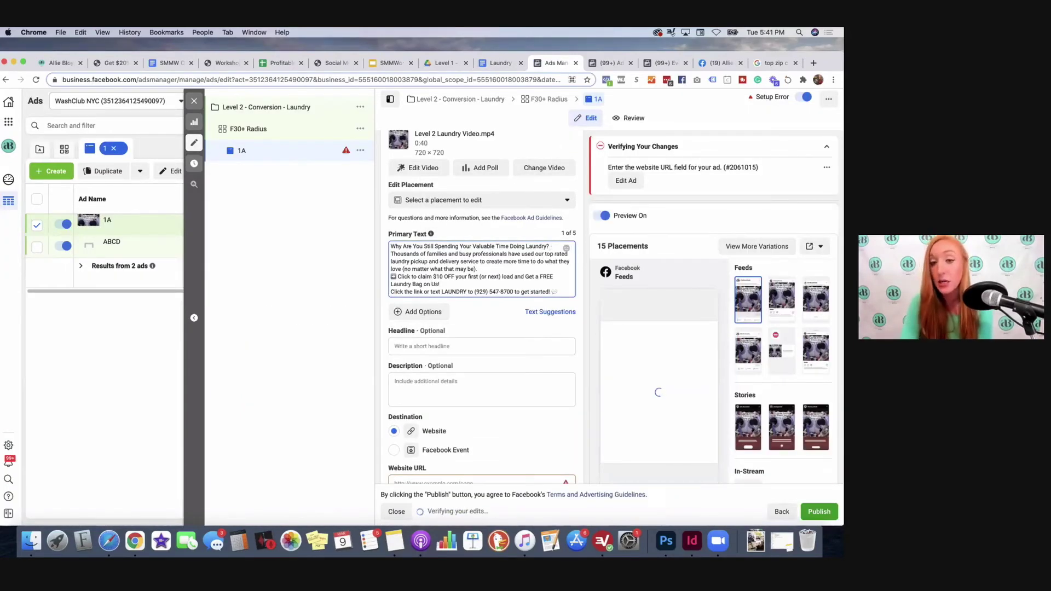
{"action": "key", "text": "Return"}
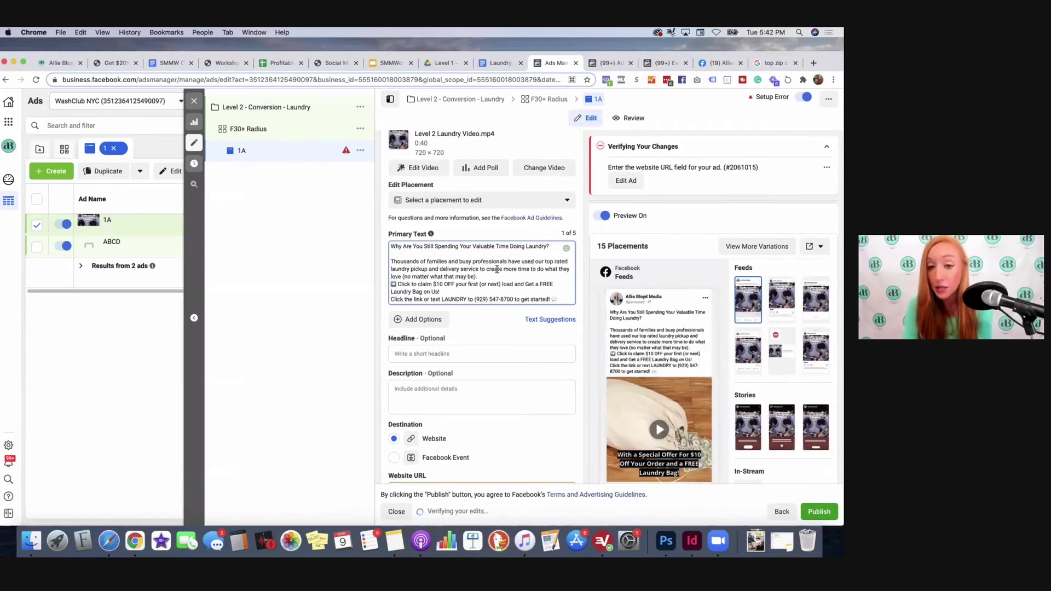
{"action": "left_click", "coordinate": [490, 276]}
{"action": "key", "text": "Return"}
{"action": "left_click", "coordinate": [440, 299]}
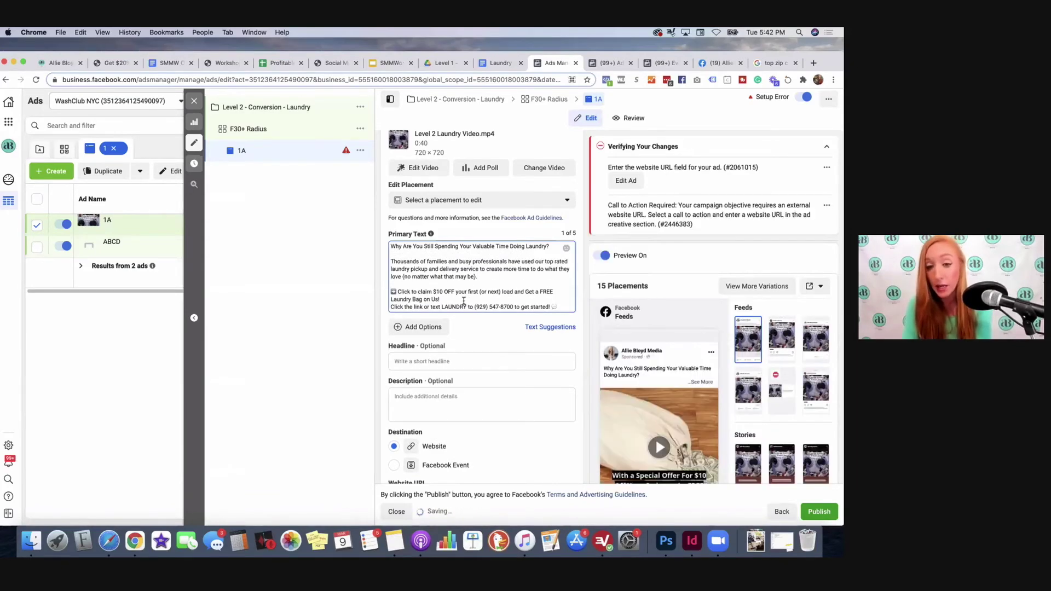
{"action": "key", "text": "Return"}
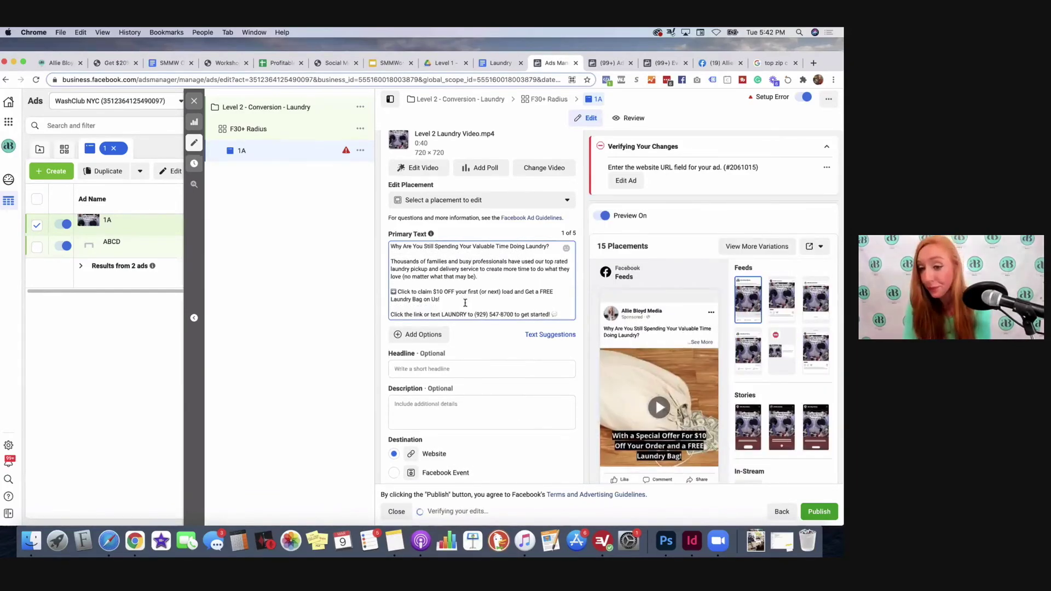
{"action": "scroll", "coordinate": [465, 303], "scroll_direction": "down", "scroll_amount": 1}
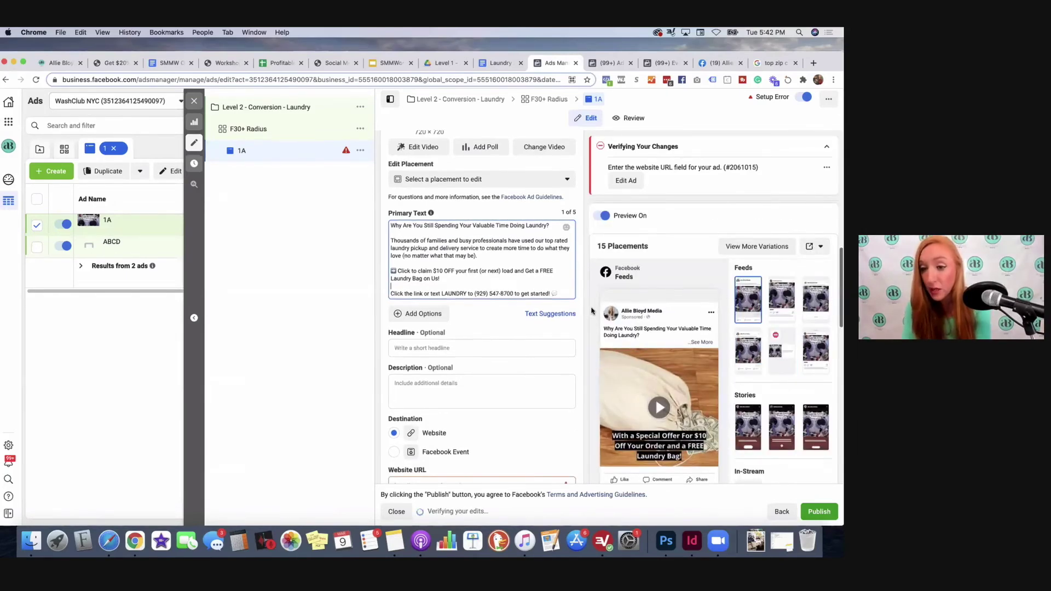
{"action": "left_click", "coordinate": [704, 334]}
{"action": "scroll", "coordinate": [632, 360], "scroll_direction": "down", "scroll_amount": 2}
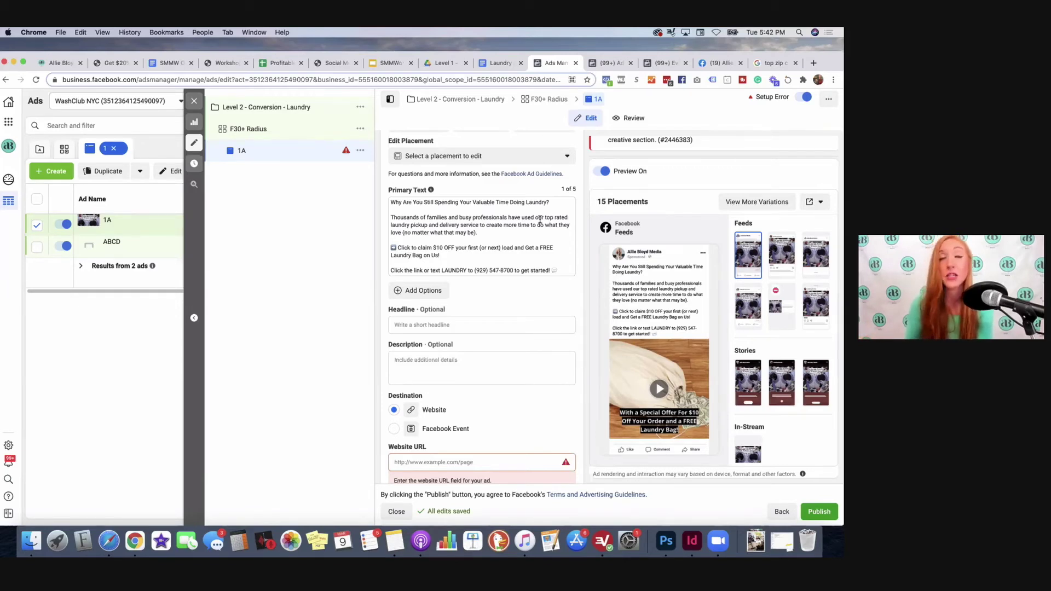
Step: Copy 'How NYC Is Doing Their Laundry' from the Laundry Ad Copy doc into ad 1A's Headline field
{"action": "left_click", "coordinate": [501, 63]}
{"action": "scroll", "coordinate": [359, 395], "scroll_direction": "down", "scroll_amount": 5}
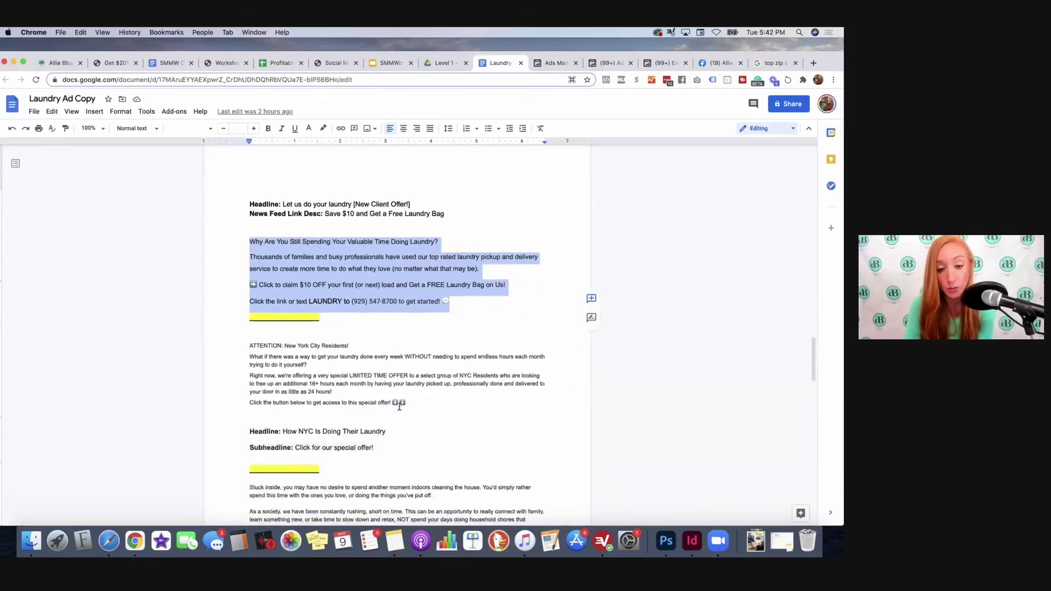
{"action": "left_click_drag", "start_coordinate": [386, 403], "coordinate": [283, 403]}
{"action": "key", "text": "super+c"}
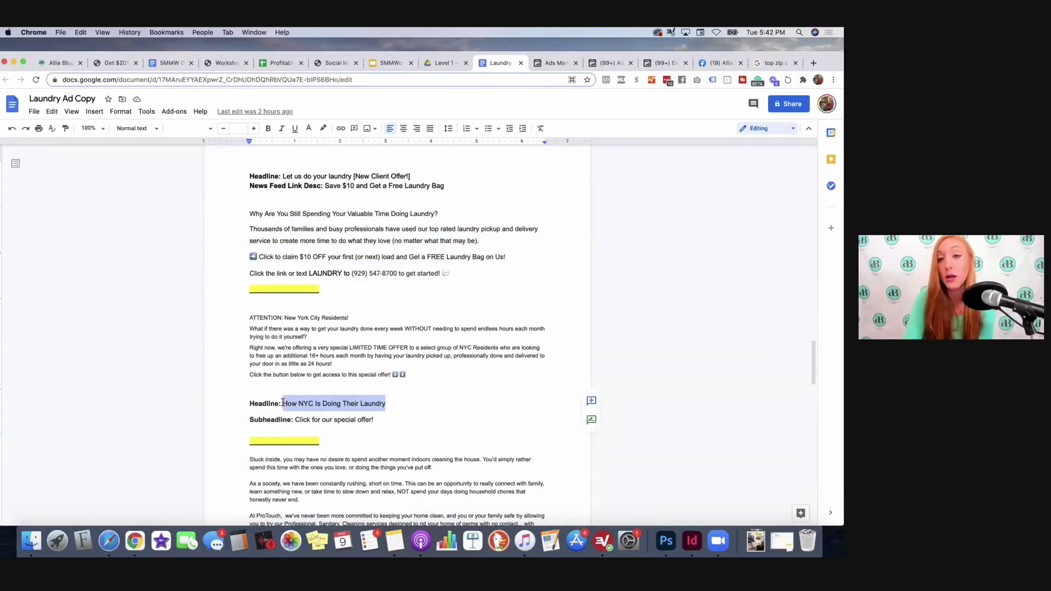
{"action": "left_click", "coordinate": [556, 63]}
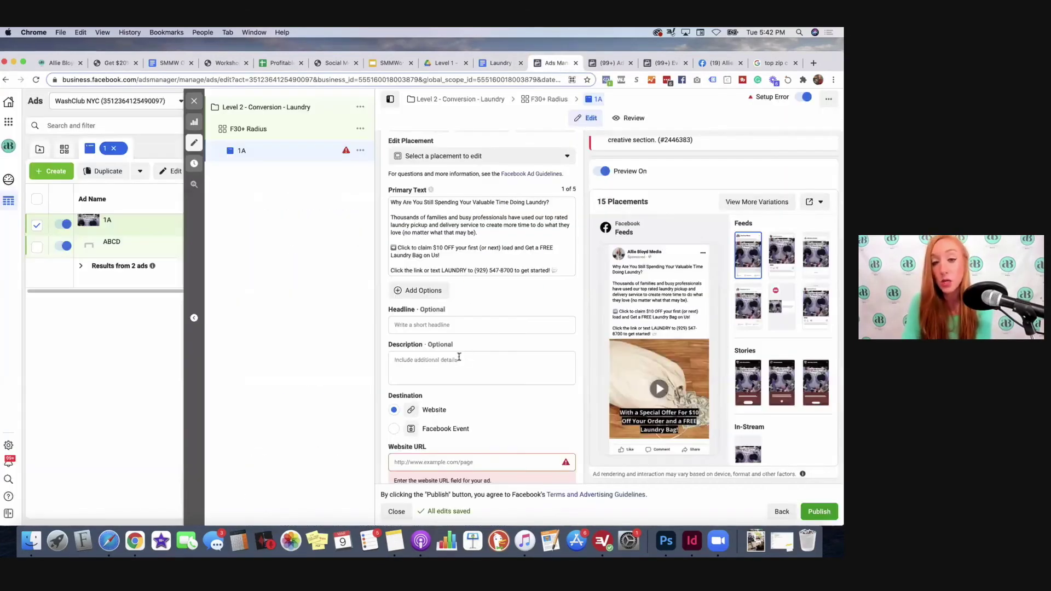
{"action": "left_click", "coordinate": [436, 326]}
{"action": "key", "text": "super+v"}
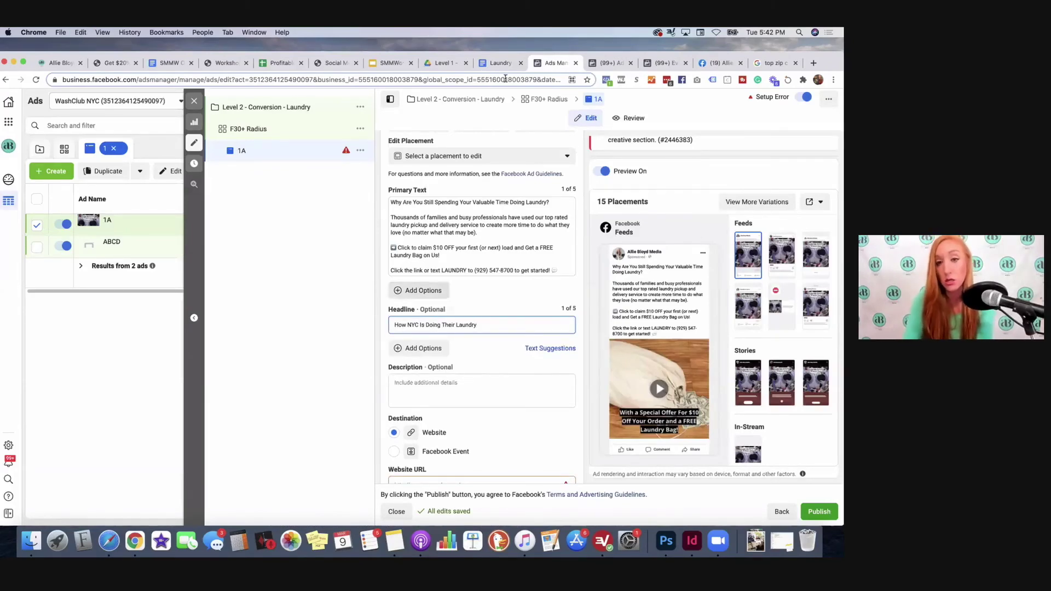
Step: Copy the subheadline 'Click for our special offer!' from the doc into the Description field
{"action": "left_click", "coordinate": [502, 63]}
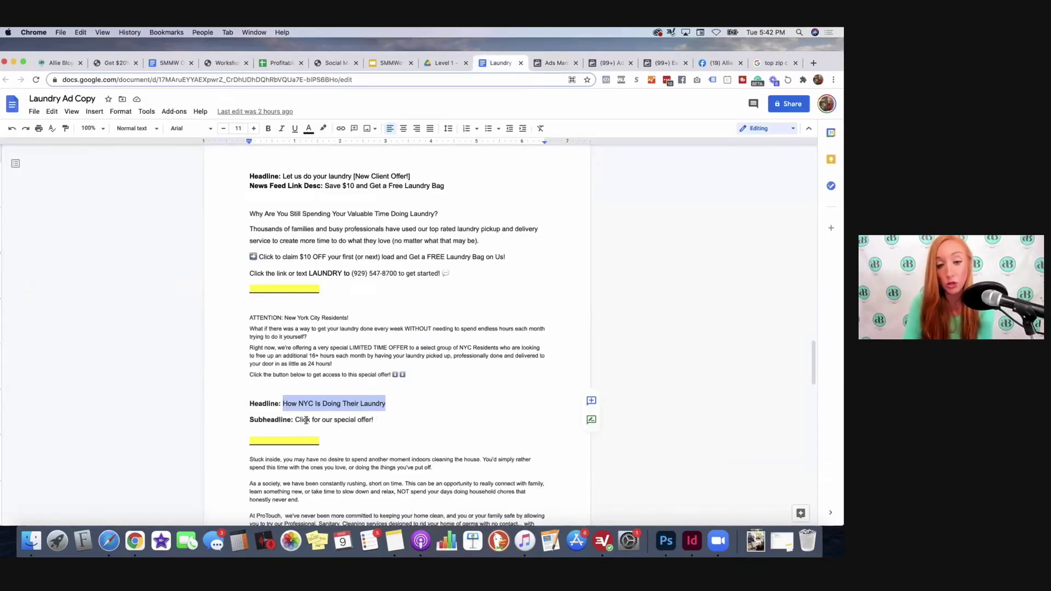
{"action": "left_click_drag", "start_coordinate": [374, 420], "coordinate": [296, 420]}
{"action": "key", "text": "super+c"}
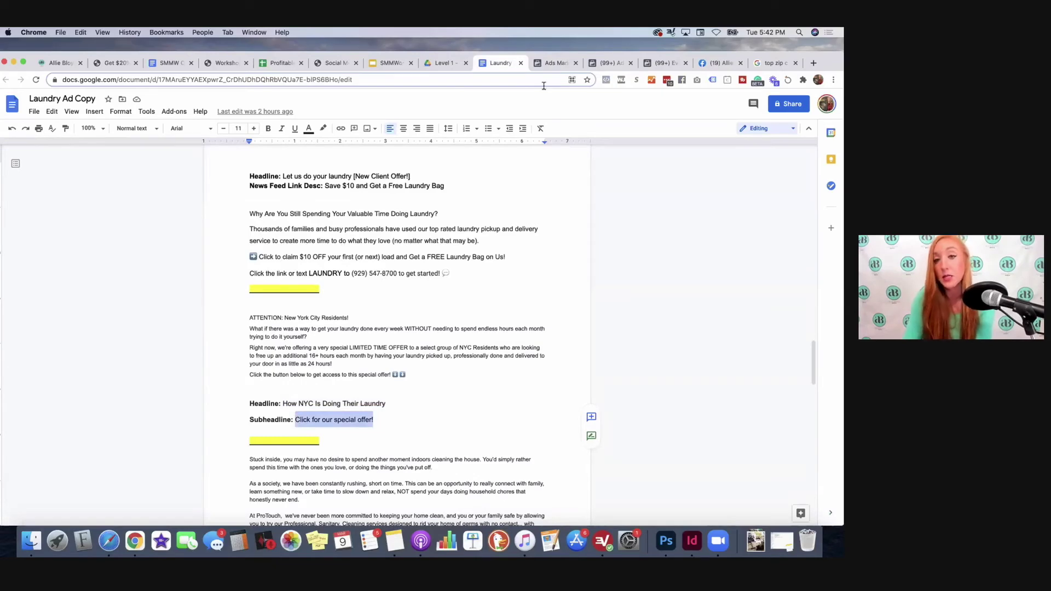
{"action": "left_click", "coordinate": [554, 63]}
{"action": "left_click", "coordinate": [433, 407]}
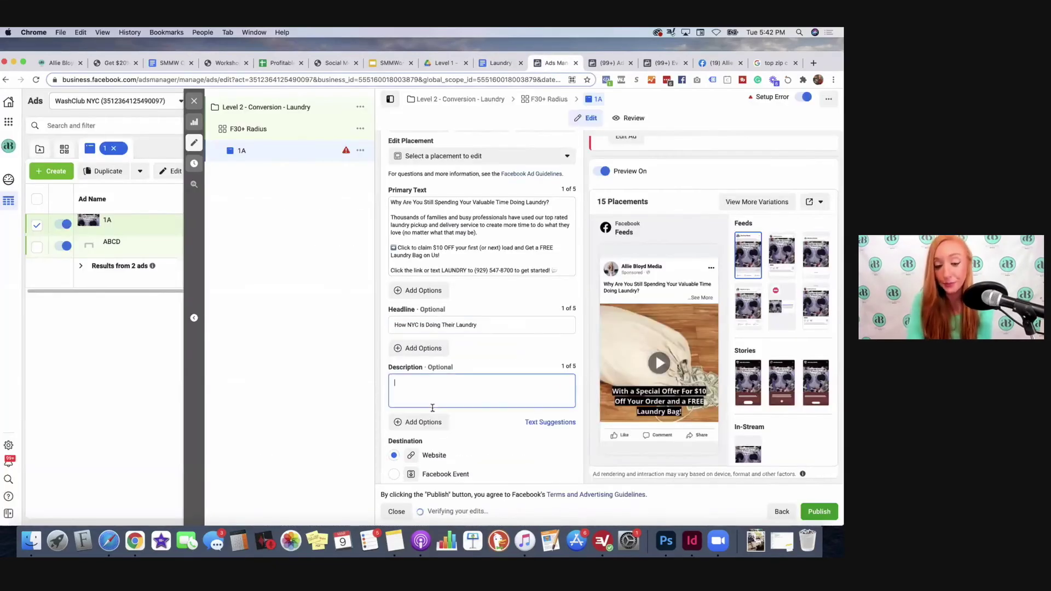
{"action": "key", "text": "super+v"}
{"action": "scroll", "coordinate": [452, 260], "scroll_direction": "down", "scroll_amount": 2}
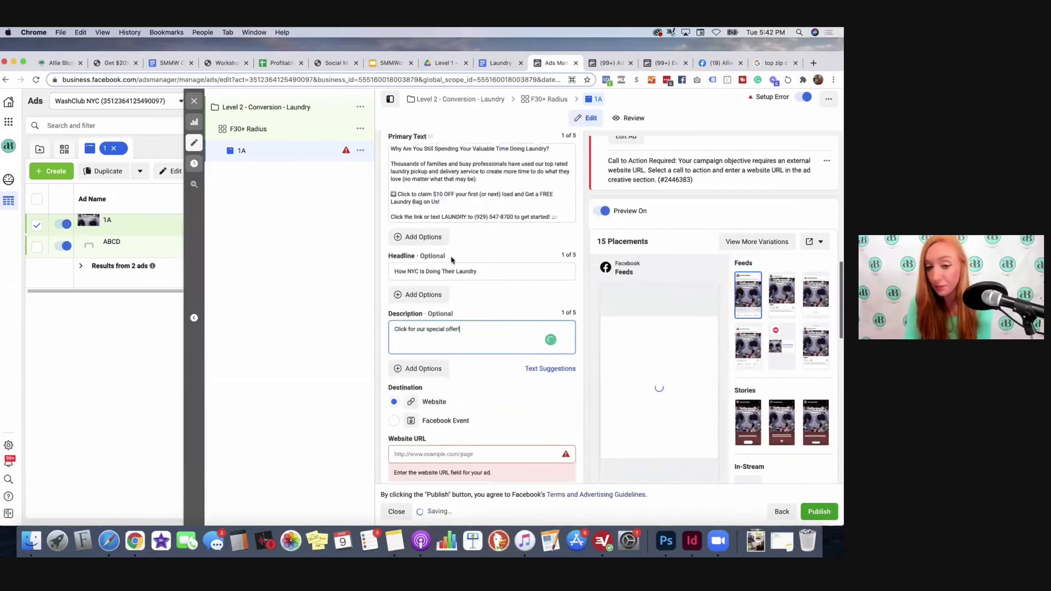
{"action": "scroll", "coordinate": [453, 260], "scroll_direction": "down", "scroll_amount": 3}
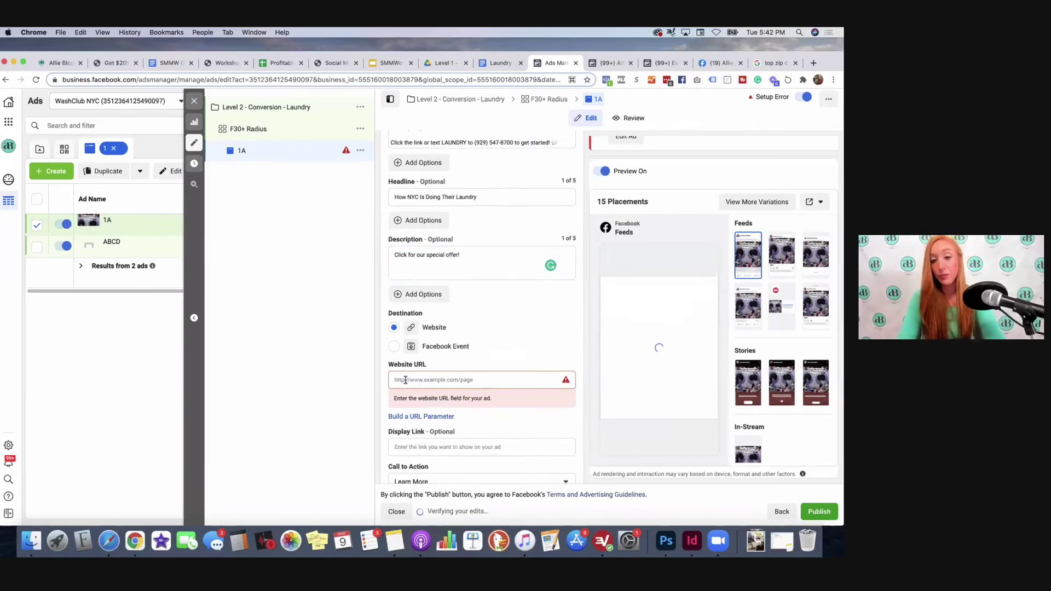
Step: Set ad 1A's website URL to washclubnyc.com and its call to action to Sign Up
{"action": "left_click", "coordinate": [405, 380]}
{"action": "type", "text": "washclubnyc.com"}
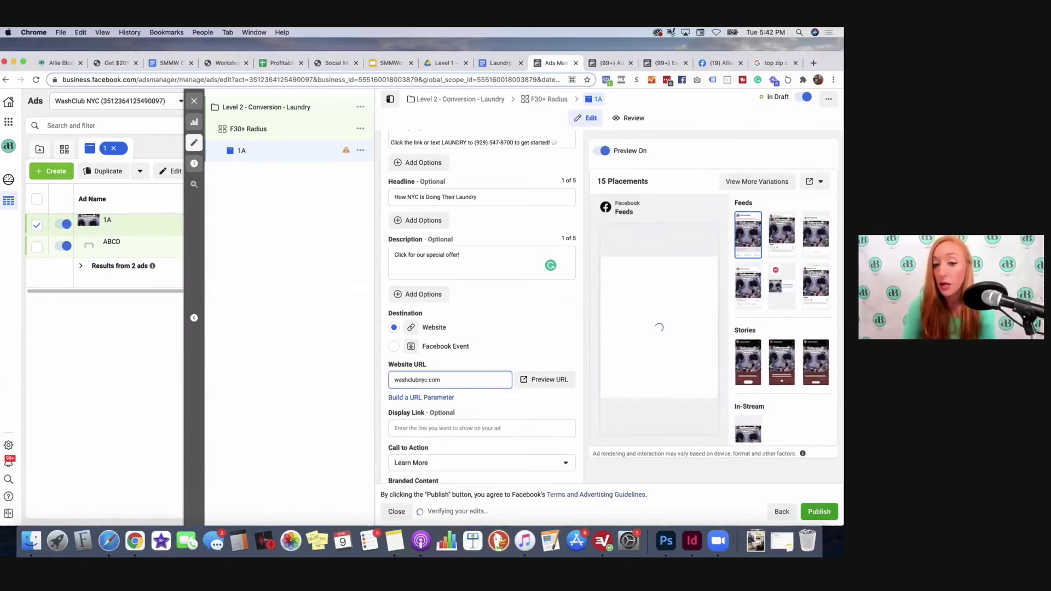
{"action": "scroll", "coordinate": [573, 414], "scroll_direction": "down", "scroll_amount": 2}
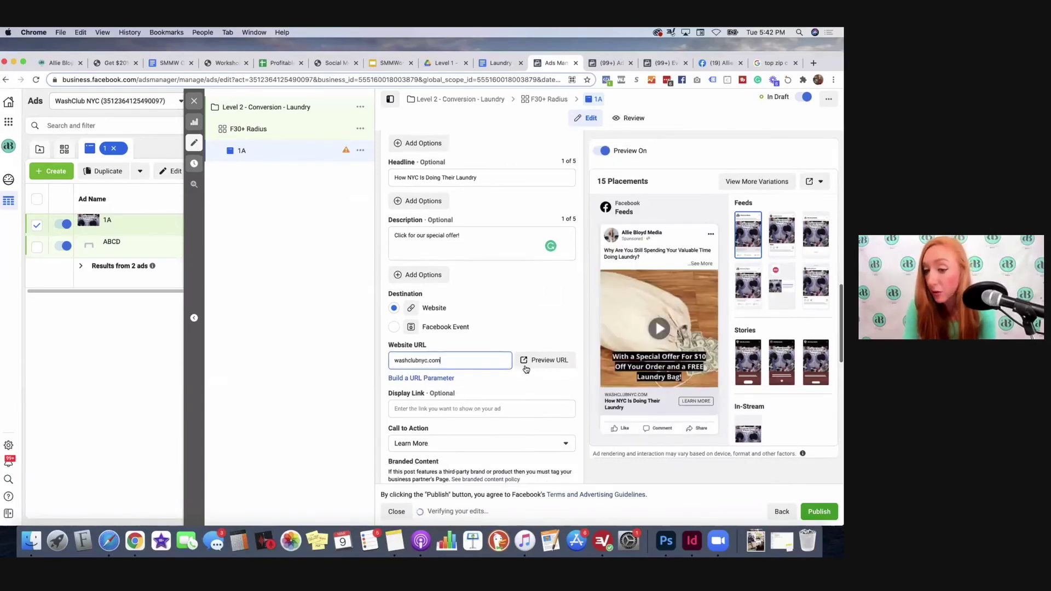
{"action": "scroll", "coordinate": [480, 376], "scroll_direction": "down", "scroll_amount": 5}
{"action": "left_click", "coordinate": [441, 378]}
{"action": "left_click", "coordinate": [422, 408]}
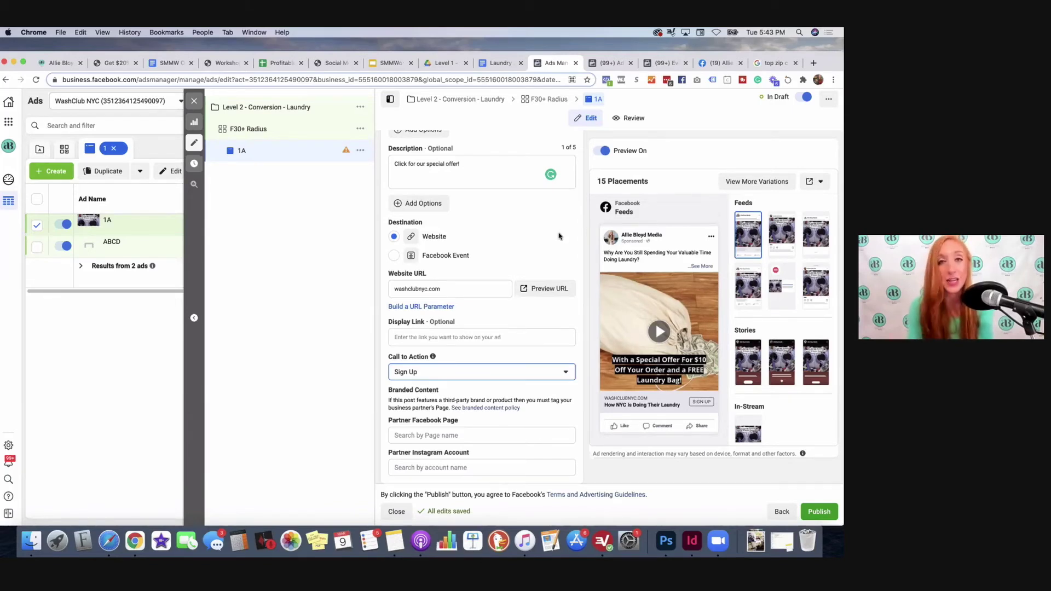
Step: Play the ad preview video, then publish ad 1A
{"action": "scroll", "coordinate": [555, 236], "scroll_direction": "down", "scroll_amount": 1}
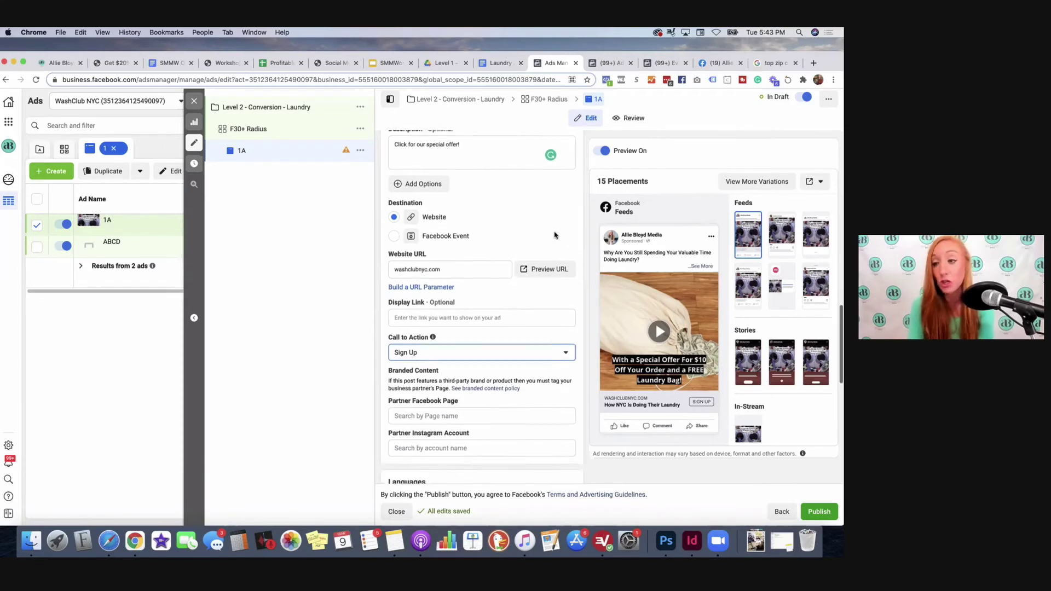
{"action": "scroll", "coordinate": [555, 236], "scroll_direction": "down", "scroll_amount": 2}
{"action": "left_click", "coordinate": [660, 331]}
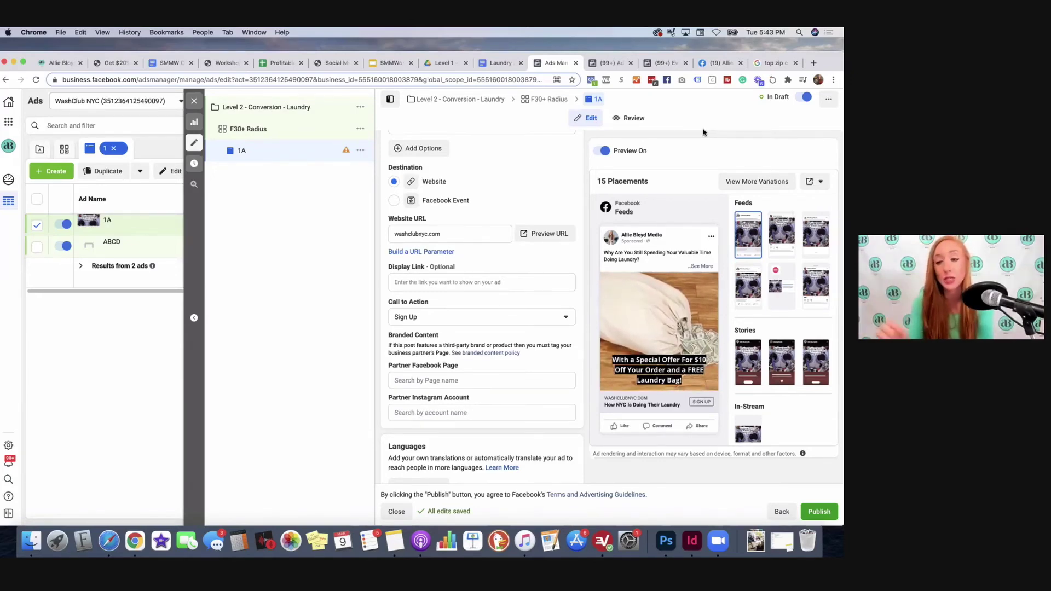
{"action": "left_click", "coordinate": [819, 512]}
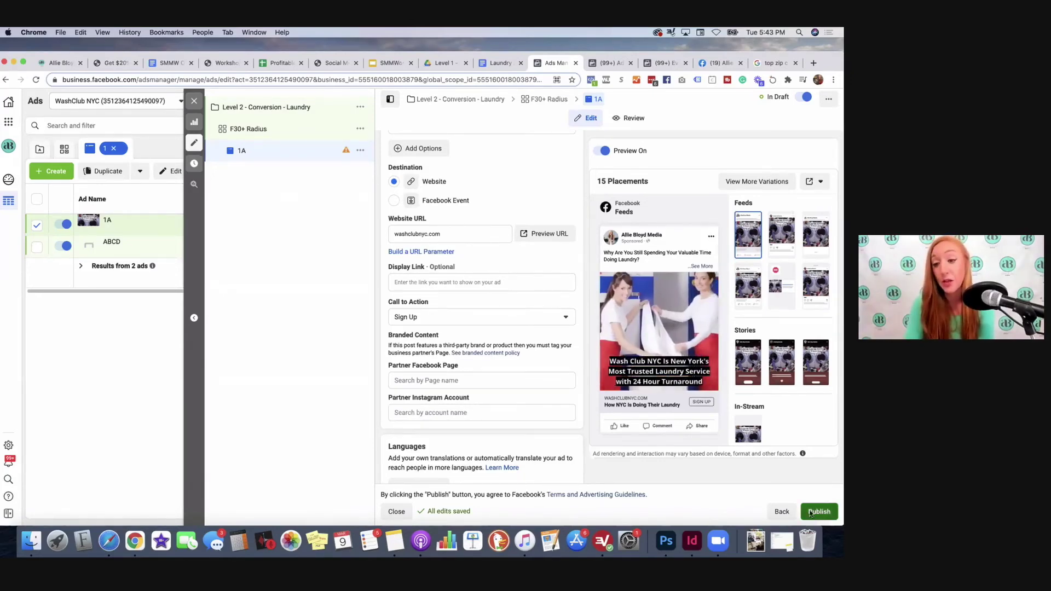
Step: Check the Ad Sets list, then go to the Campaigns list, where Level 2 - Conversion - Laundry is In Review
{"action": "scroll", "coordinate": [428, 305], "scroll_direction": "down", "scroll_amount": 6}
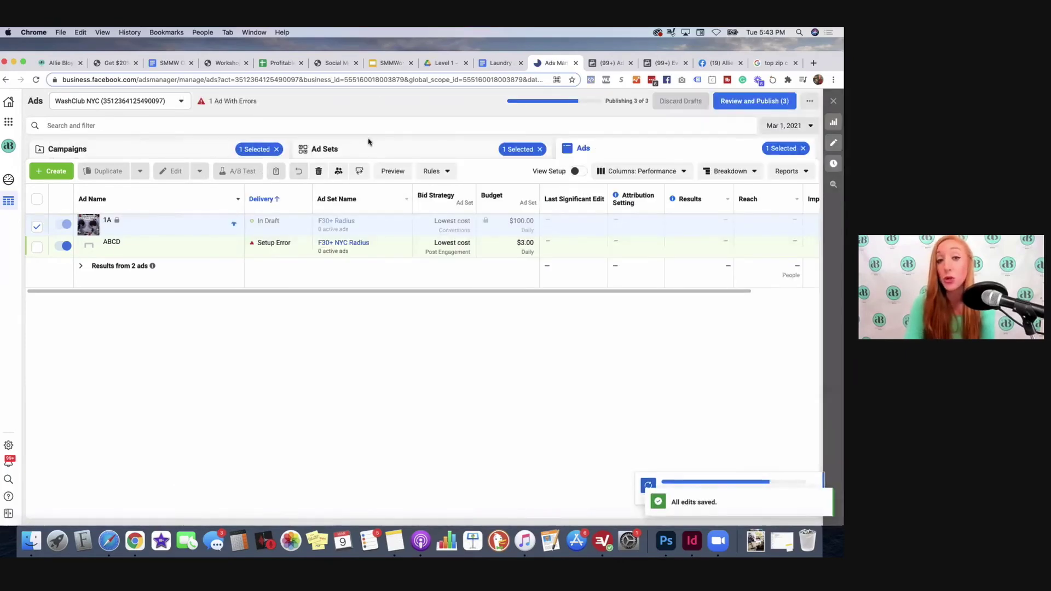
{"action": "left_click", "coordinate": [374, 145]}
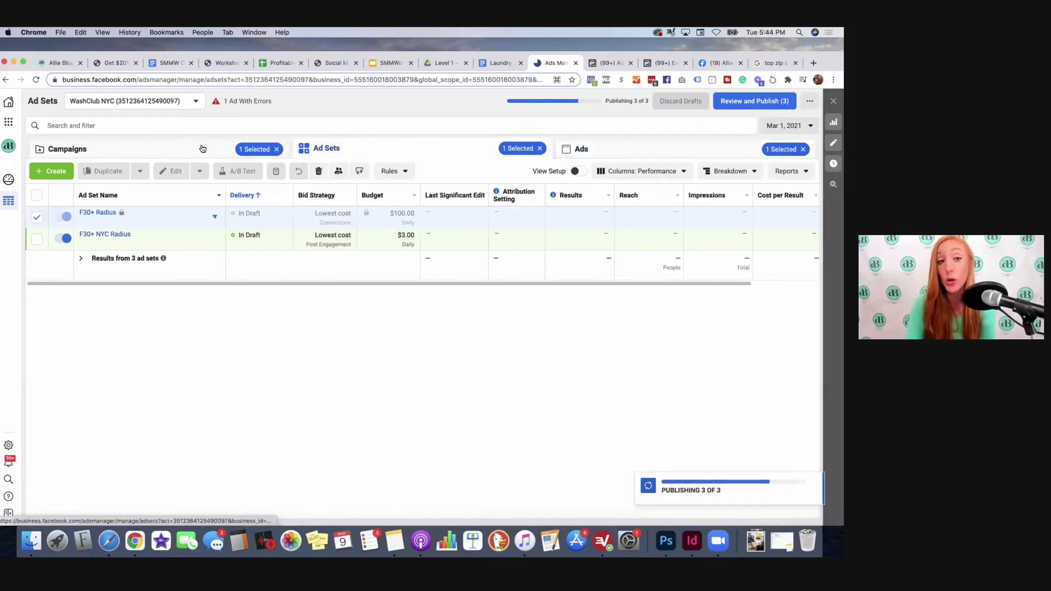
{"action": "left_click", "coordinate": [88, 149]}
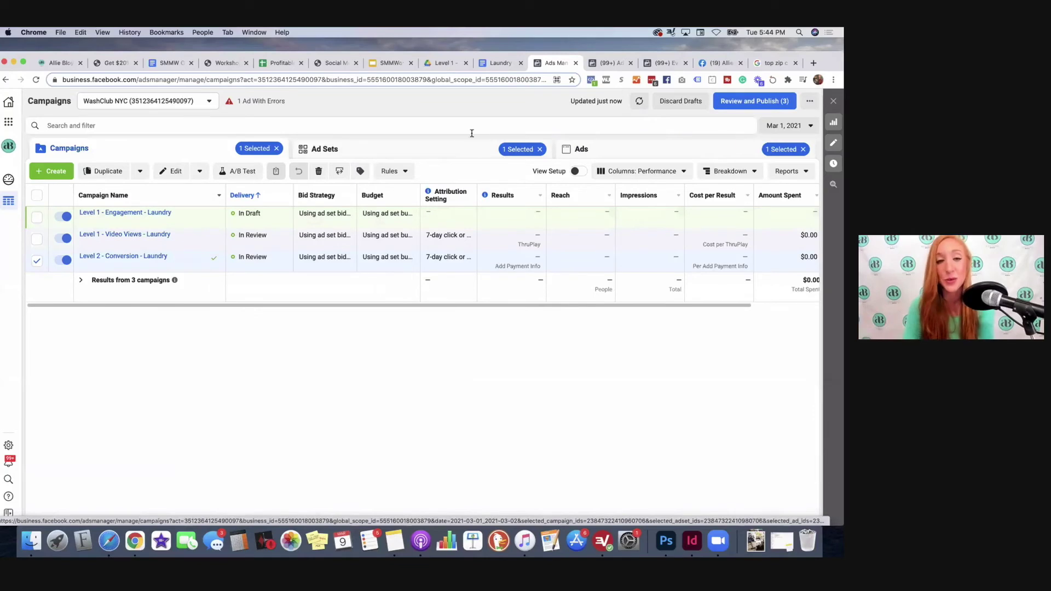
Step: In the Level 2 campaign, delete the F30+ NYC Radius draft ad set and duplicate F30+ Radius
{"action": "left_click", "coordinate": [114, 257]}
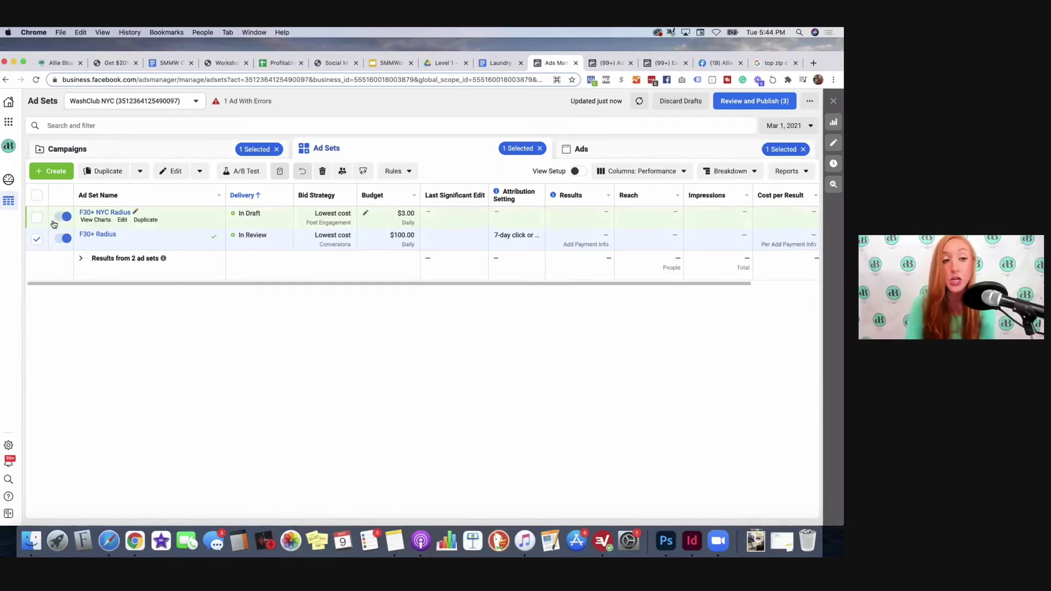
{"action": "left_click", "coordinate": [36, 239]}
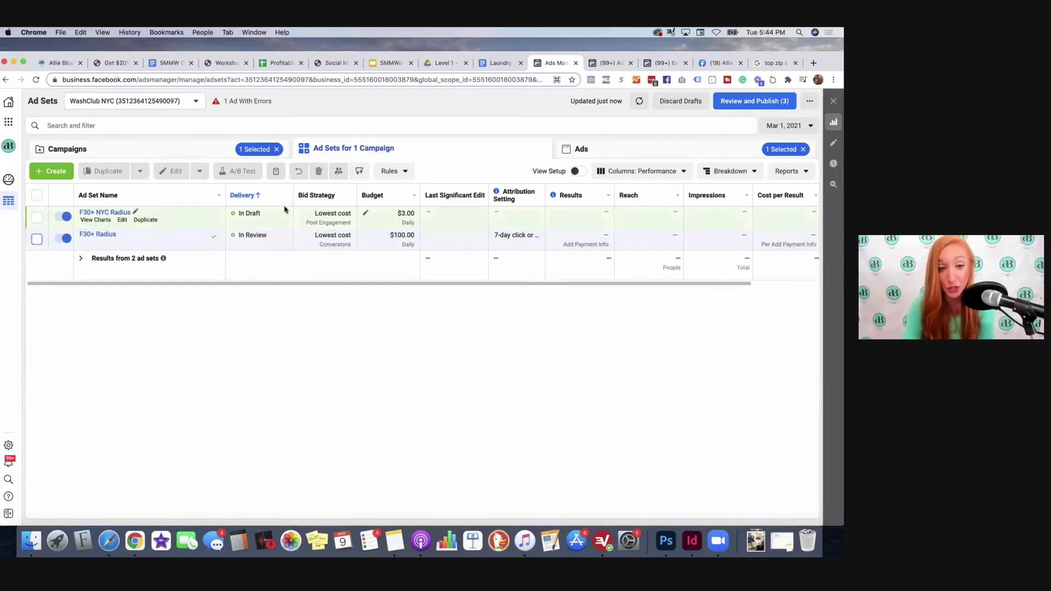
{"action": "left_click", "coordinate": [37, 218]}
{"action": "left_click", "coordinate": [324, 171]}
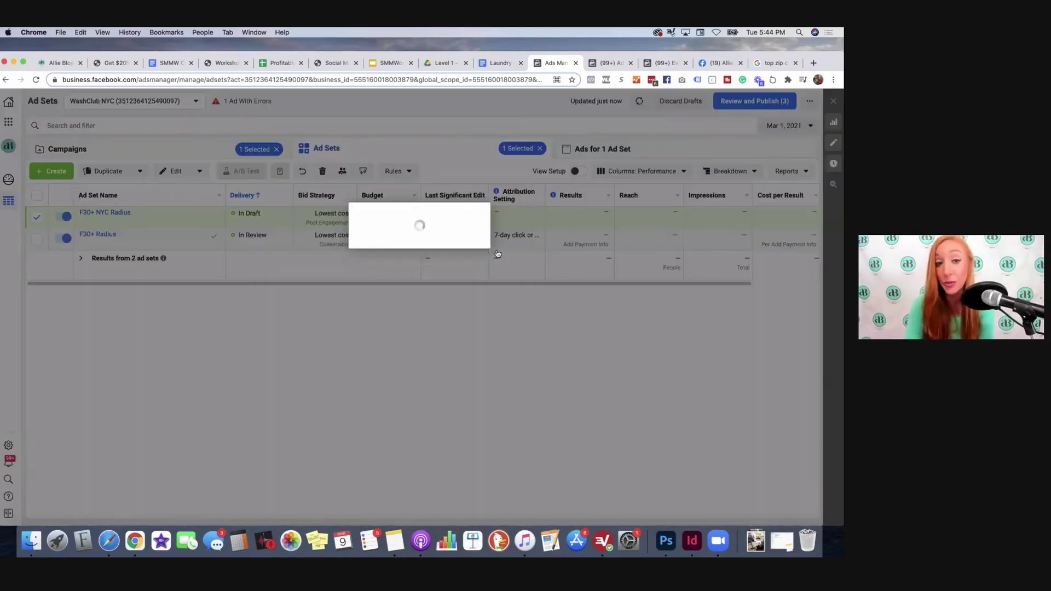
{"action": "left_click", "coordinate": [498, 253]}
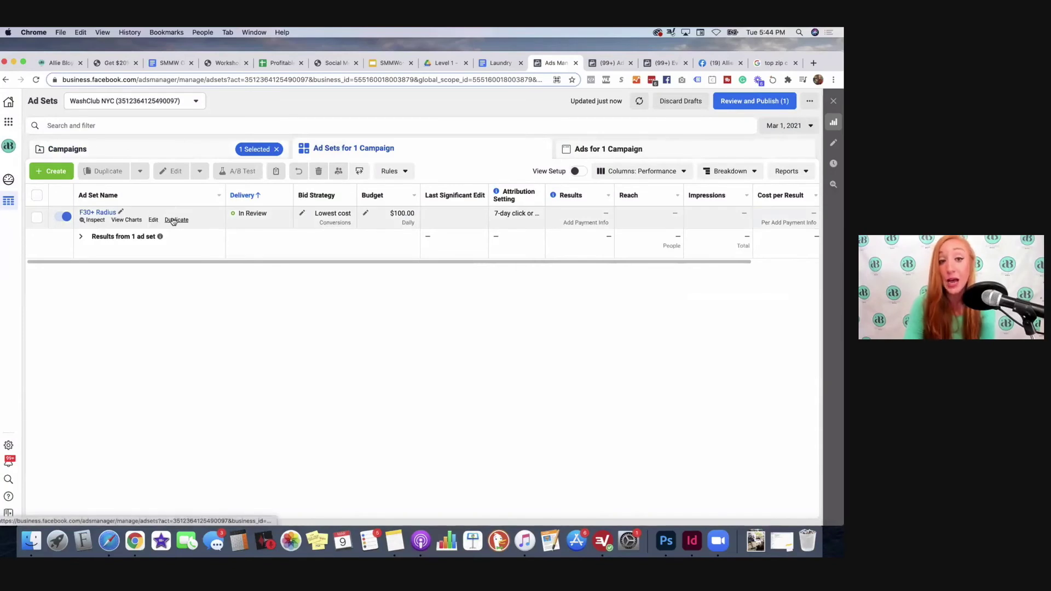
{"action": "left_click", "coordinate": [173, 220]}
{"action": "left_click", "coordinate": [173, 219]}
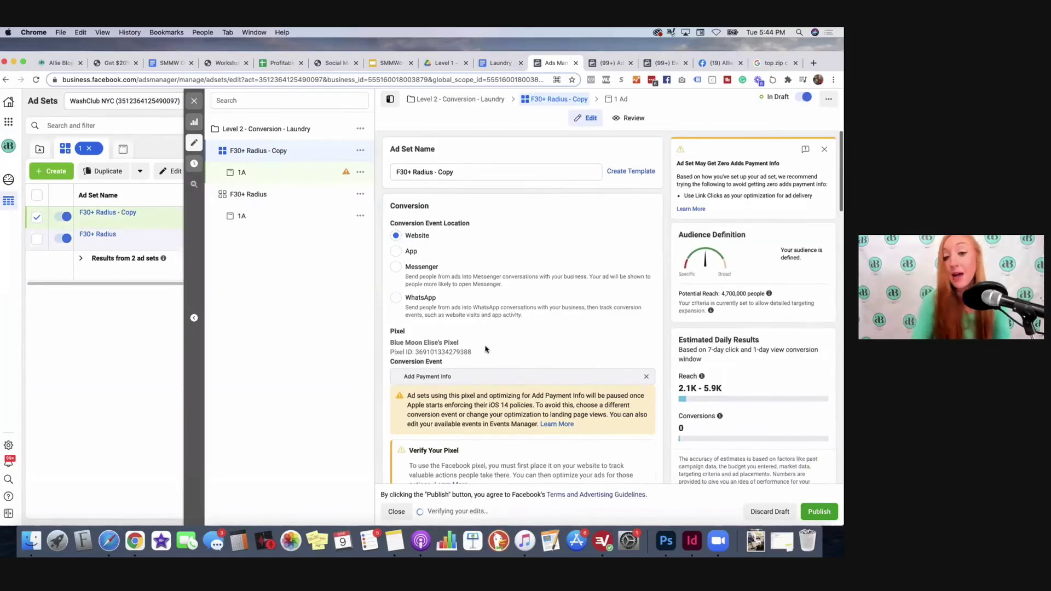
Step: Set the F30+ Radius - Copy conversion event to Schedule, then review its budget and audience
{"action": "scroll", "coordinate": [486, 347], "scroll_direction": "down", "scroll_amount": 3}
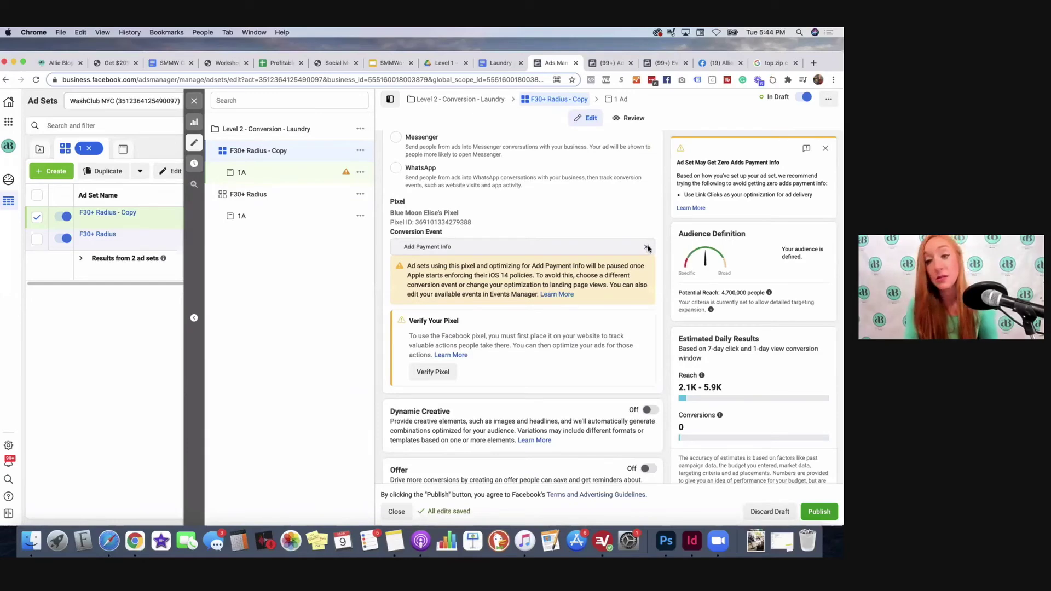
{"action": "left_click", "coordinate": [490, 245]}
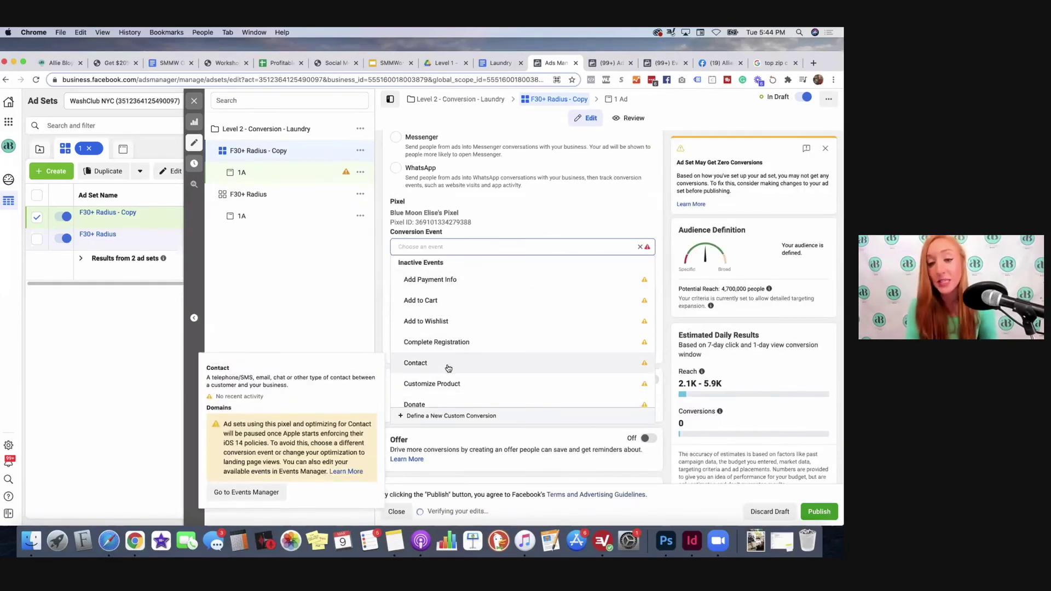
{"action": "scroll", "coordinate": [433, 329], "scroll_direction": "down", "scroll_amount": 5}
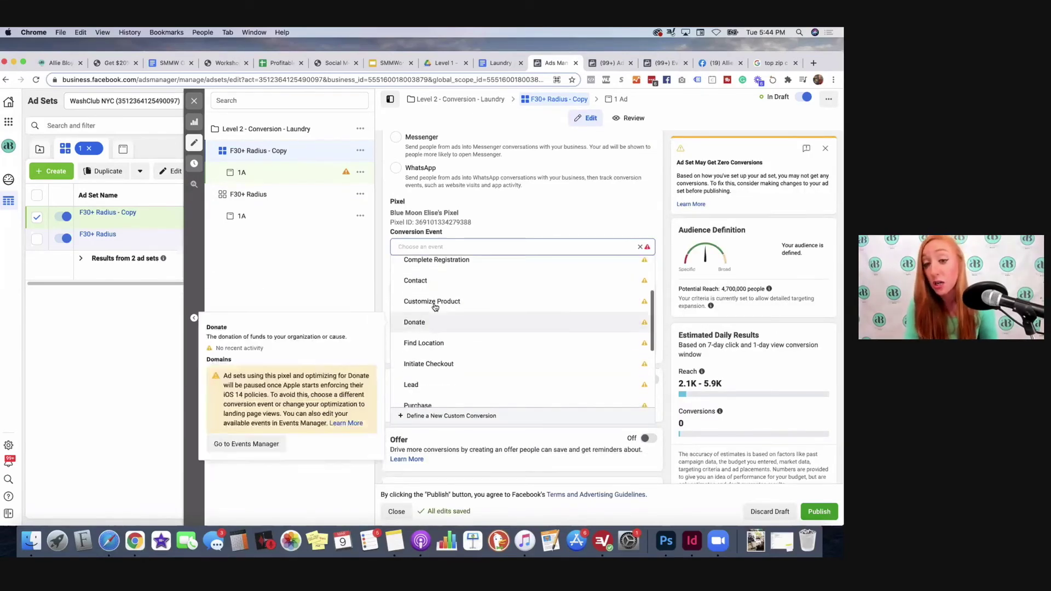
{"action": "scroll", "coordinate": [427, 301], "scroll_direction": "up", "scroll_amount": 2}
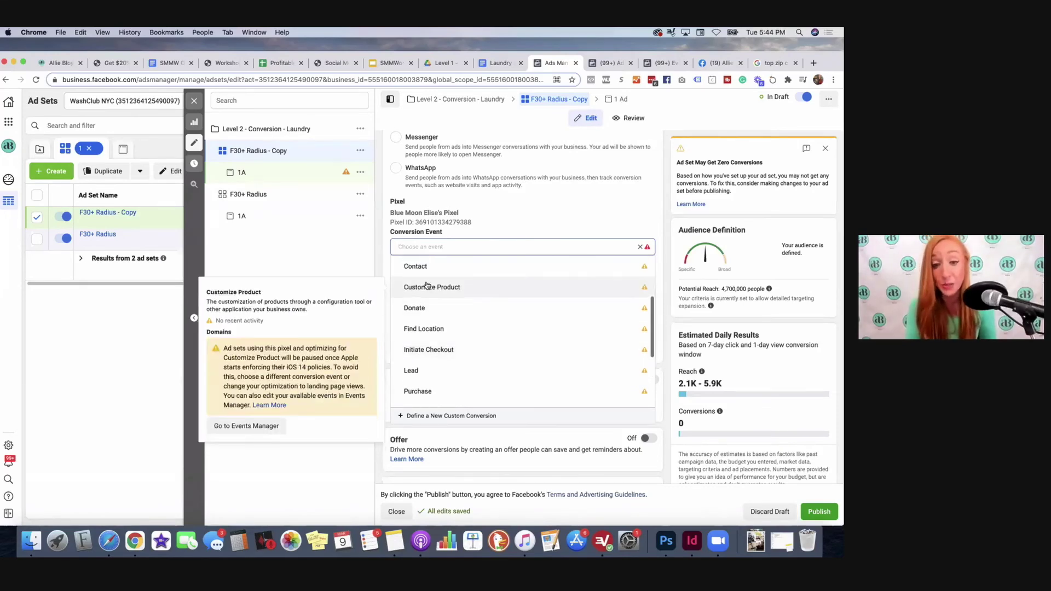
{"action": "scroll", "coordinate": [427, 285], "scroll_direction": "down", "scroll_amount": 3}
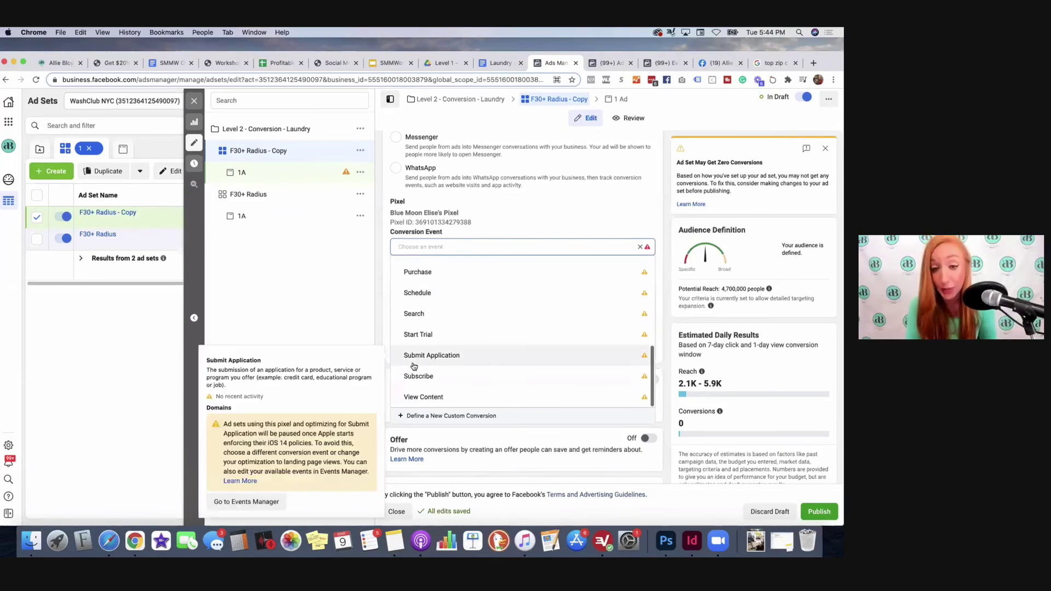
{"action": "left_click", "coordinate": [412, 295]}
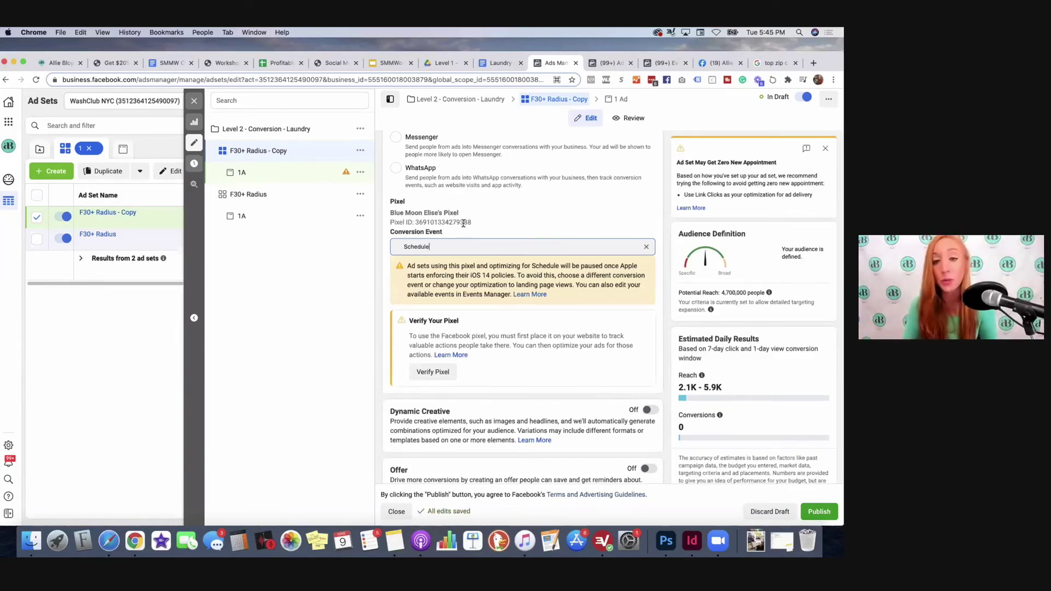
{"action": "scroll", "coordinate": [623, 301], "scroll_direction": "down", "scroll_amount": 6}
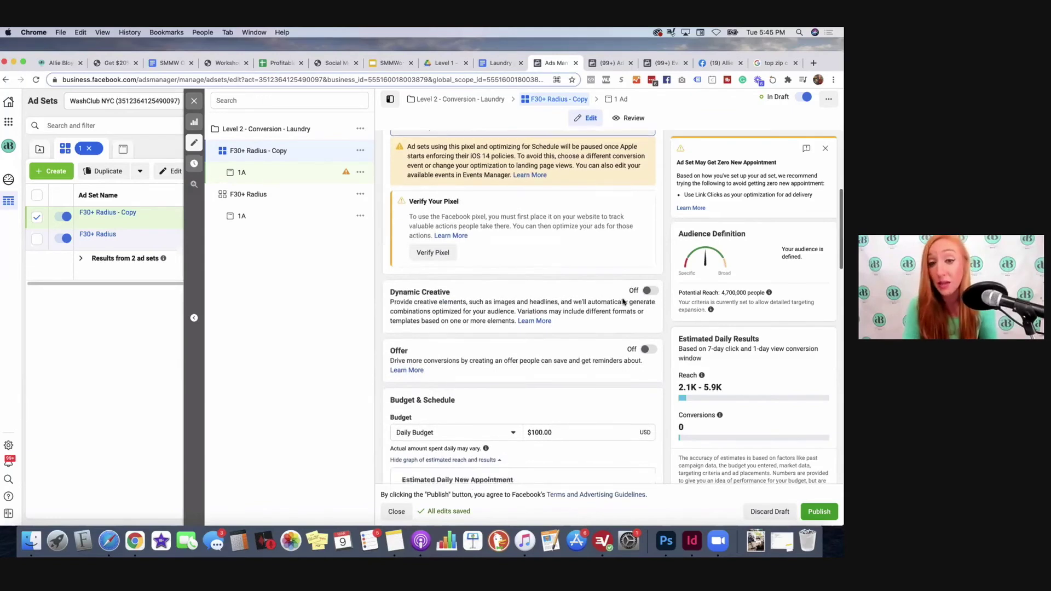
{"action": "scroll", "coordinate": [623, 301], "scroll_direction": "down", "scroll_amount": 2}
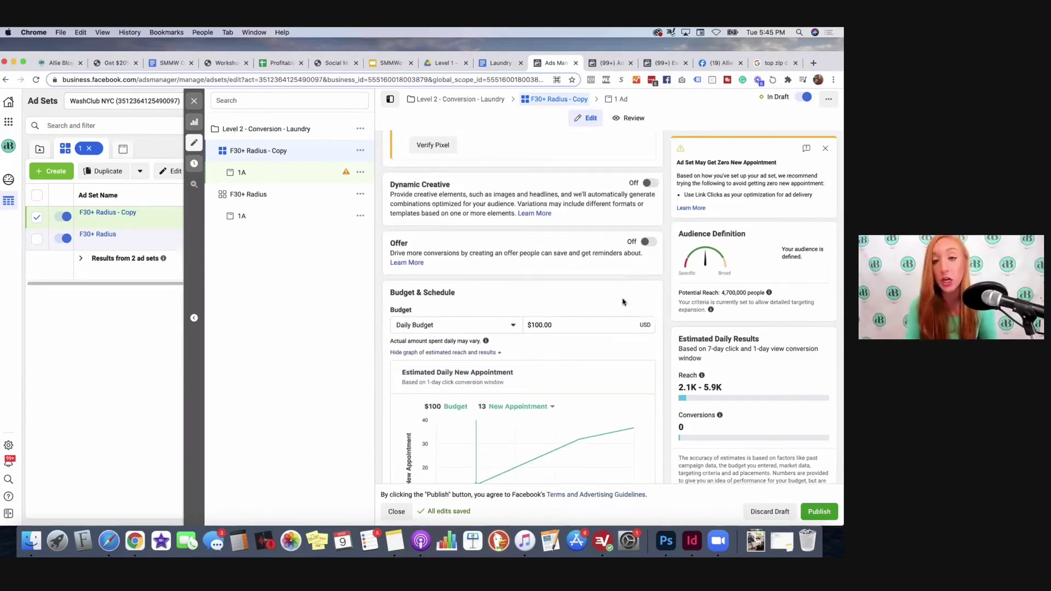
{"action": "scroll", "coordinate": [492, 208], "scroll_direction": "down", "scroll_amount": 5}
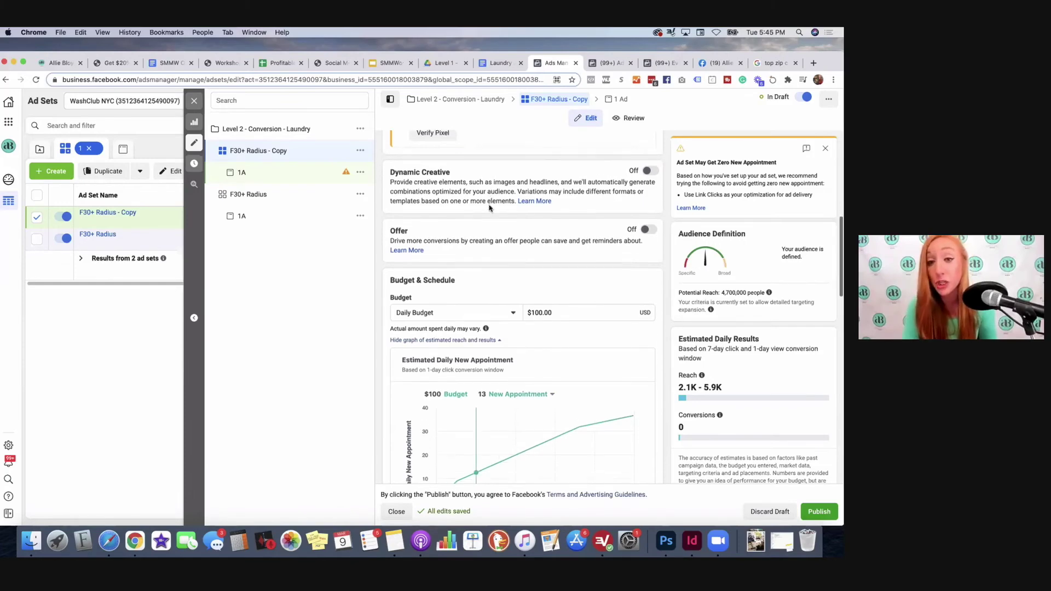
{"action": "scroll", "coordinate": [490, 208], "scroll_direction": "down", "scroll_amount": 10}
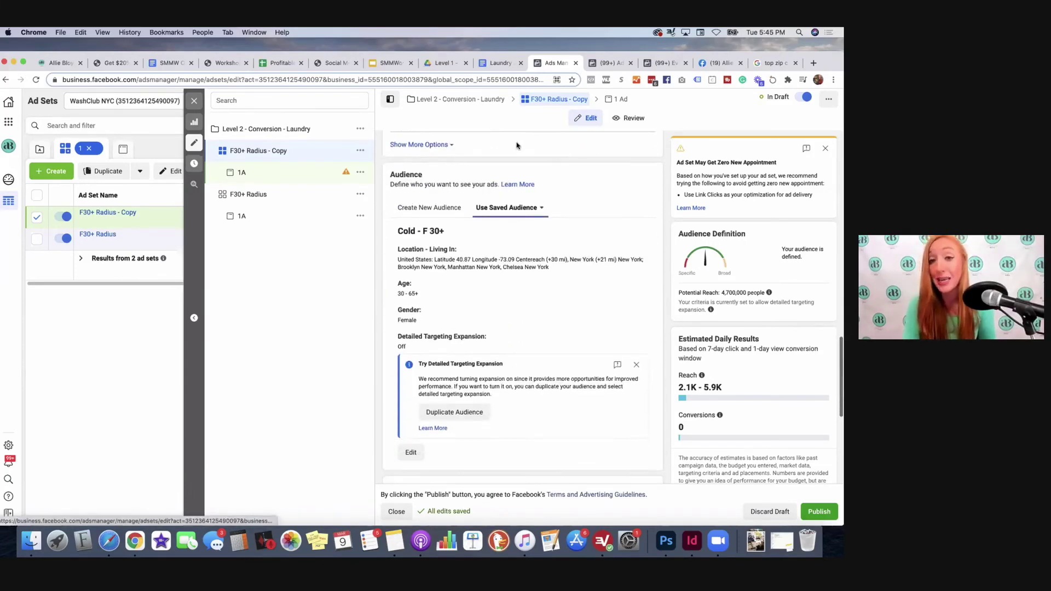
{"action": "scroll", "coordinate": [520, 146], "scroll_direction": "down", "scroll_amount": 2}
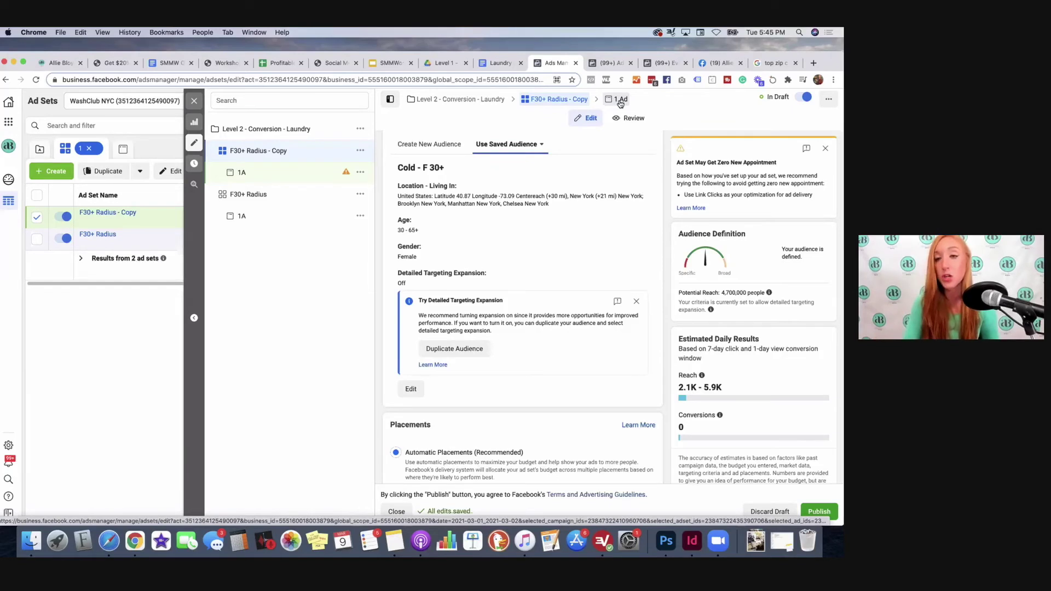
Step: Open the ad inside F30+ Radius - Copy and change its name from 1A to 1B
{"action": "left_click", "coordinate": [620, 100]}
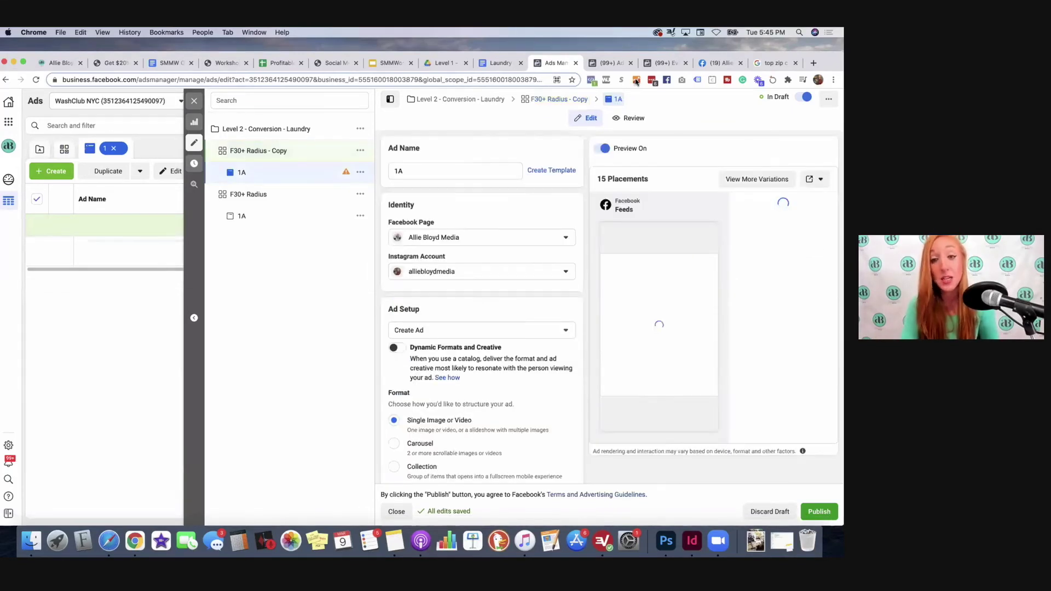
{"action": "key", "text": "BackSpace"}
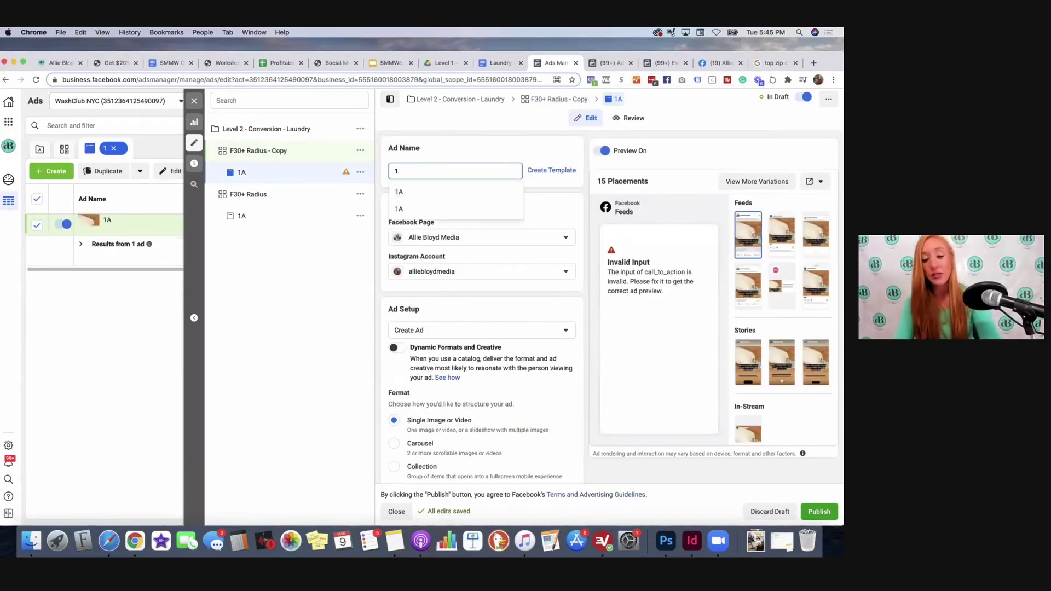
{"action": "type", "text": "B"}
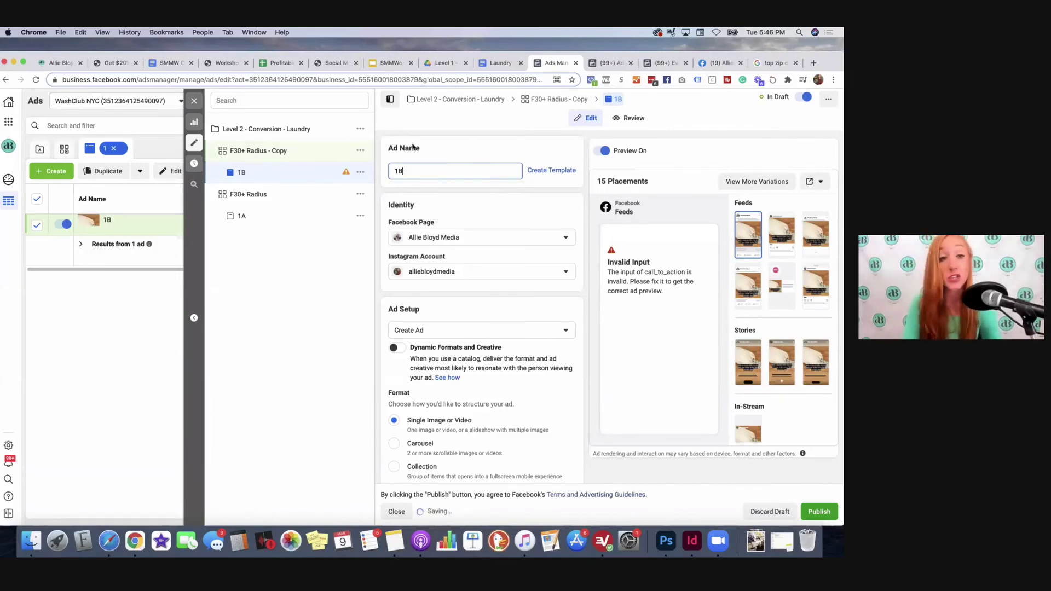
{"action": "scroll", "coordinate": [469, 164], "scroll_direction": "down", "scroll_amount": 2}
{"action": "scroll", "coordinate": [494, 266], "scroll_direction": "down", "scroll_amount": 10}
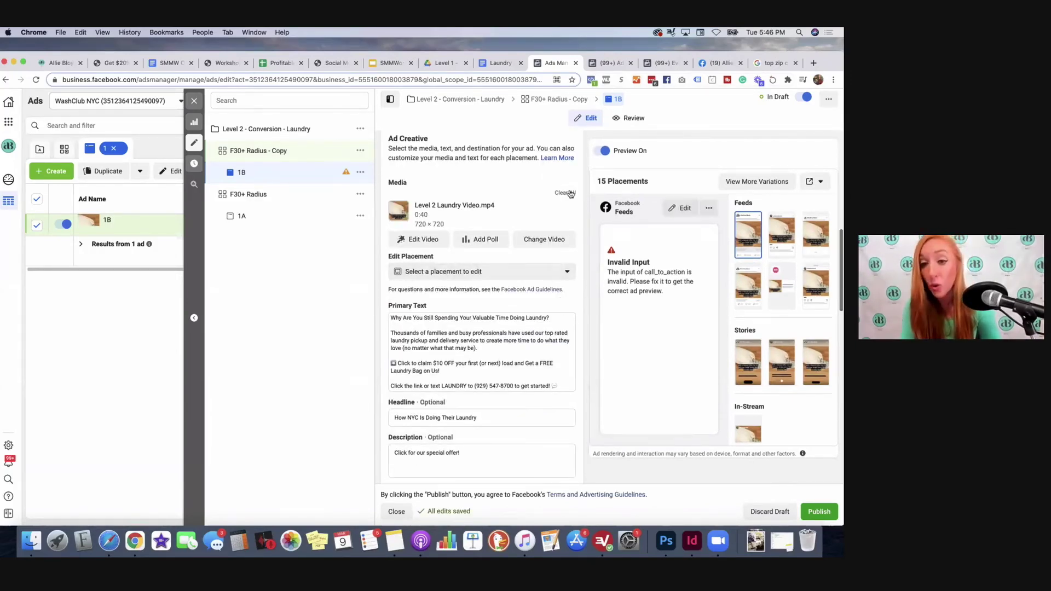
Step: Clear ad 1B's laundry video and look at the add-image and add-video options without choosing a file
{"action": "left_click", "coordinate": [565, 193]}
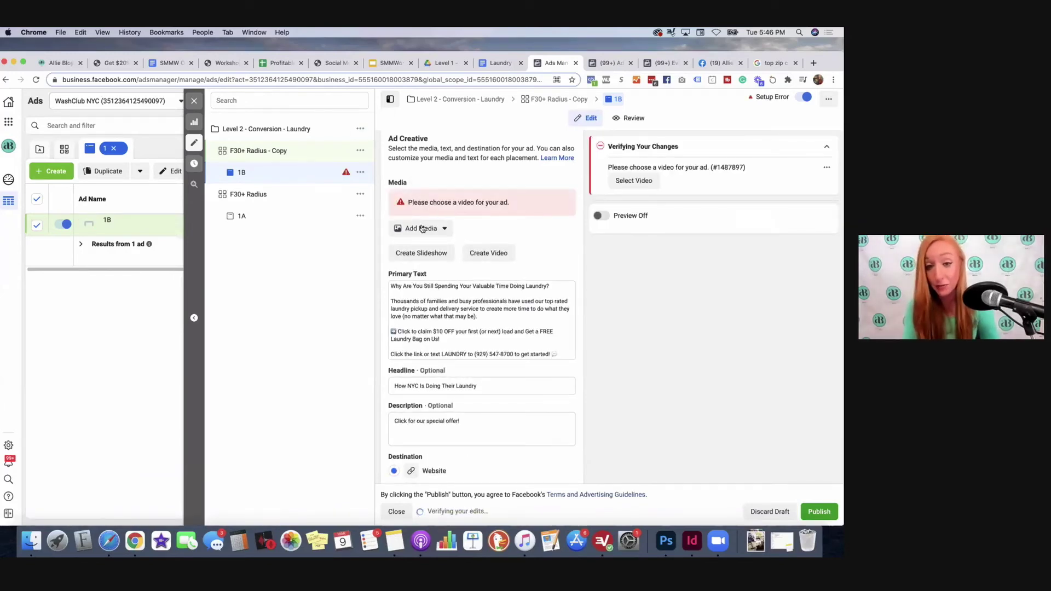
{"action": "left_click", "coordinate": [422, 229]}
{"action": "left_click", "coordinate": [422, 251]}
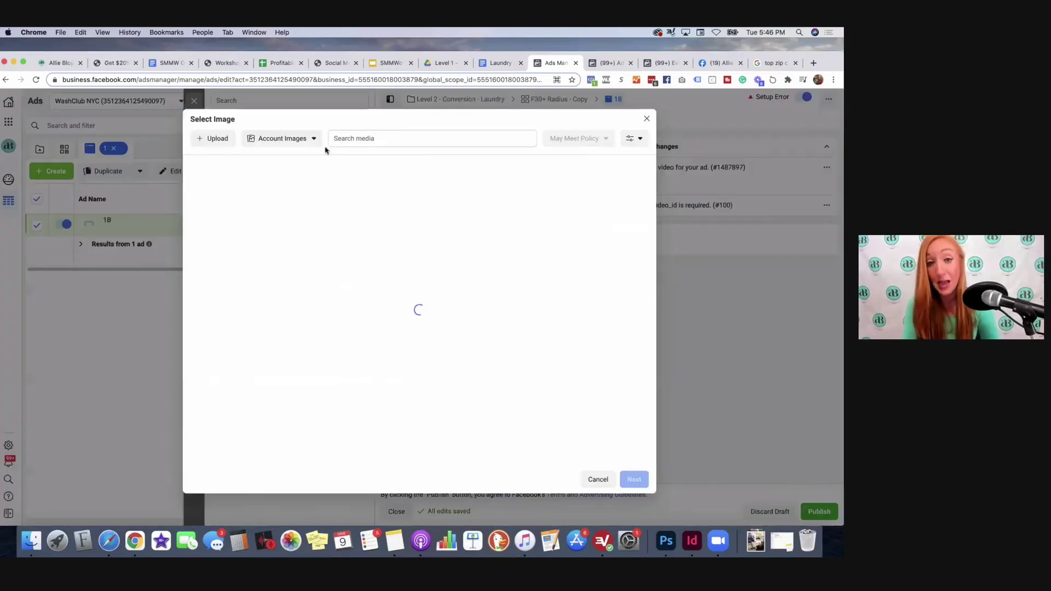
{"action": "left_click", "coordinate": [647, 119]}
{"action": "left_click", "coordinate": [433, 229]}
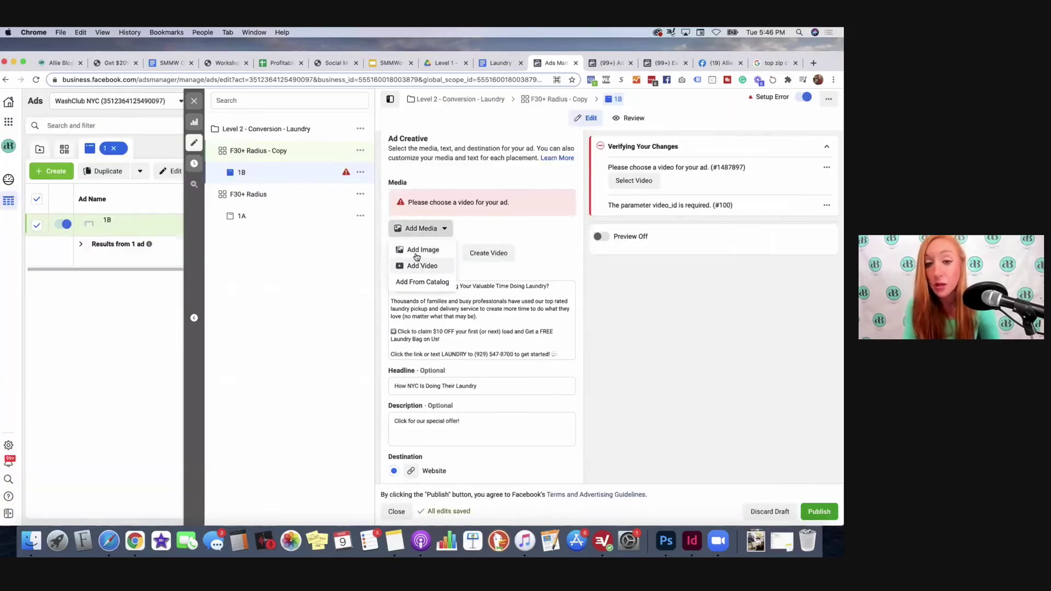
{"action": "left_click", "coordinate": [412, 267]}
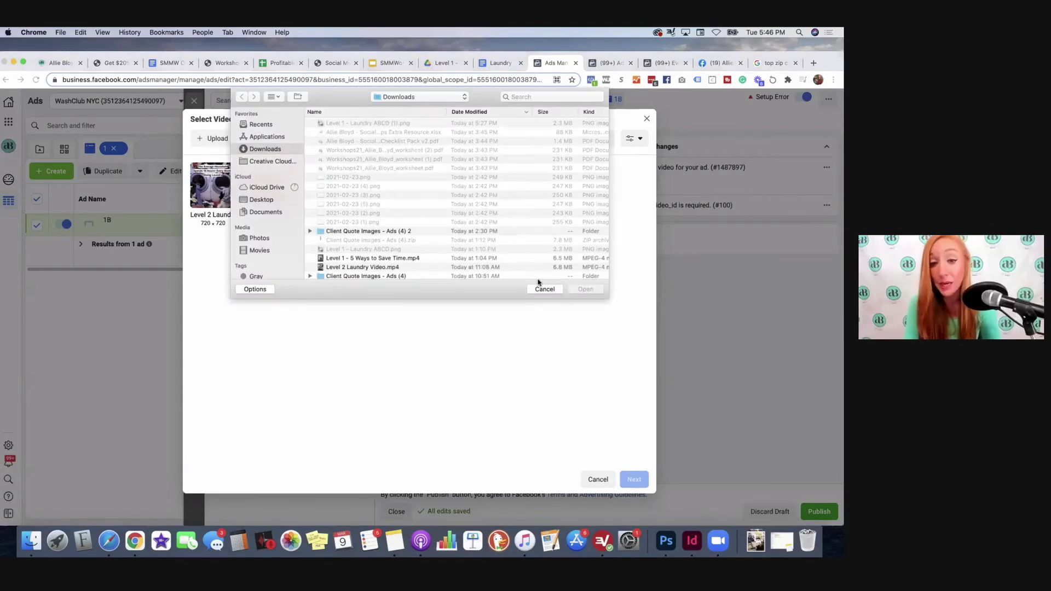
{"action": "left_click", "coordinate": [544, 290]}
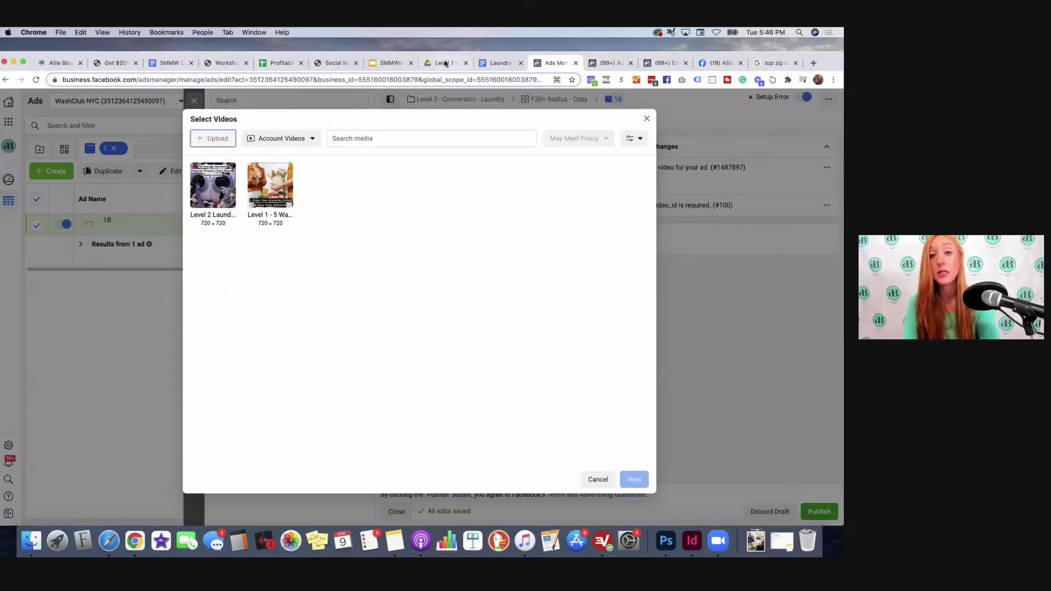
{"action": "left_click", "coordinate": [441, 63]}
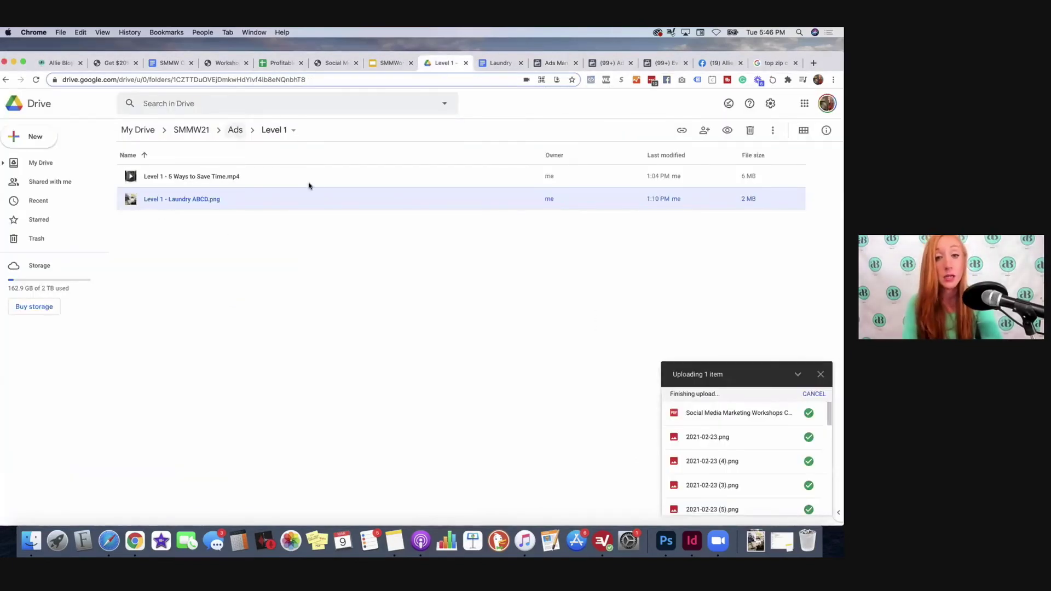
Step: Download Level 2 Animated.mp4 from the Ads > Level 2 Drive folder
{"action": "left_click", "coordinate": [236, 130]}
{"action": "double_click", "coordinate": [162, 200]}
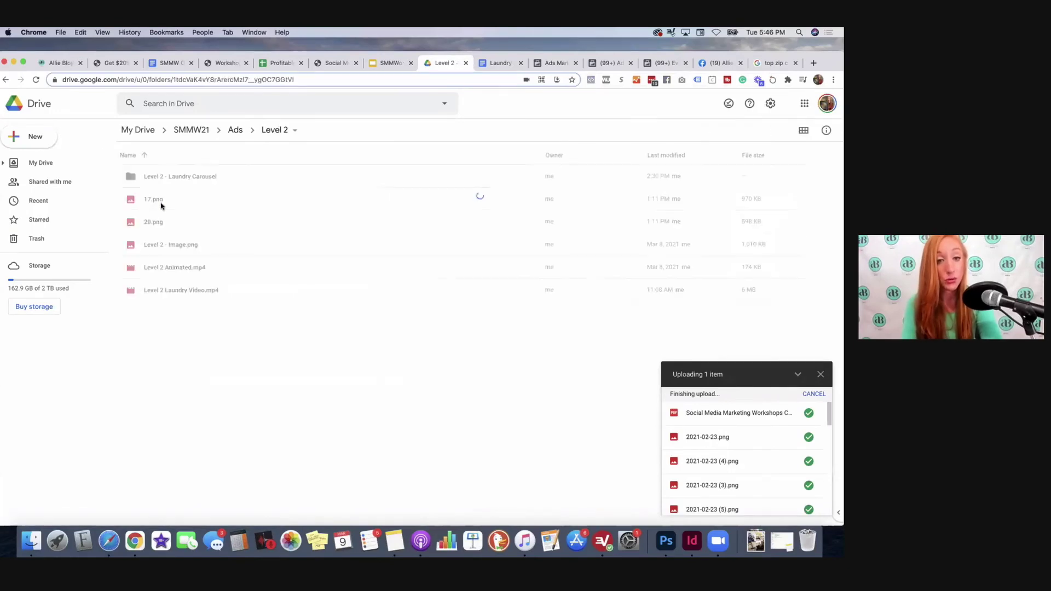
{"action": "left_click", "coordinate": [215, 273]}
{"action": "right_click", "coordinate": [215, 274]}
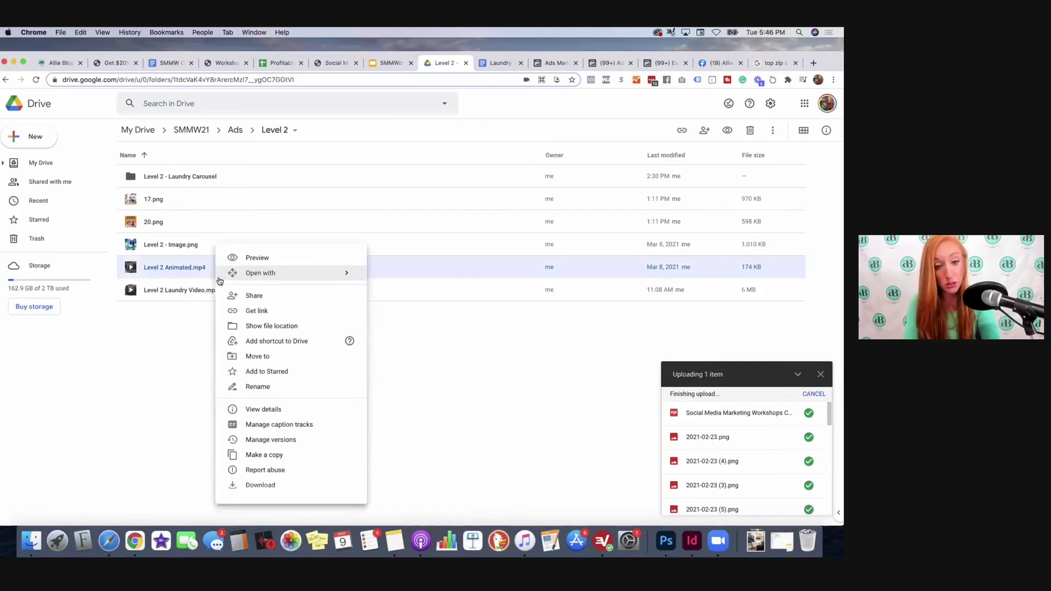
{"action": "left_click", "coordinate": [266, 485]}
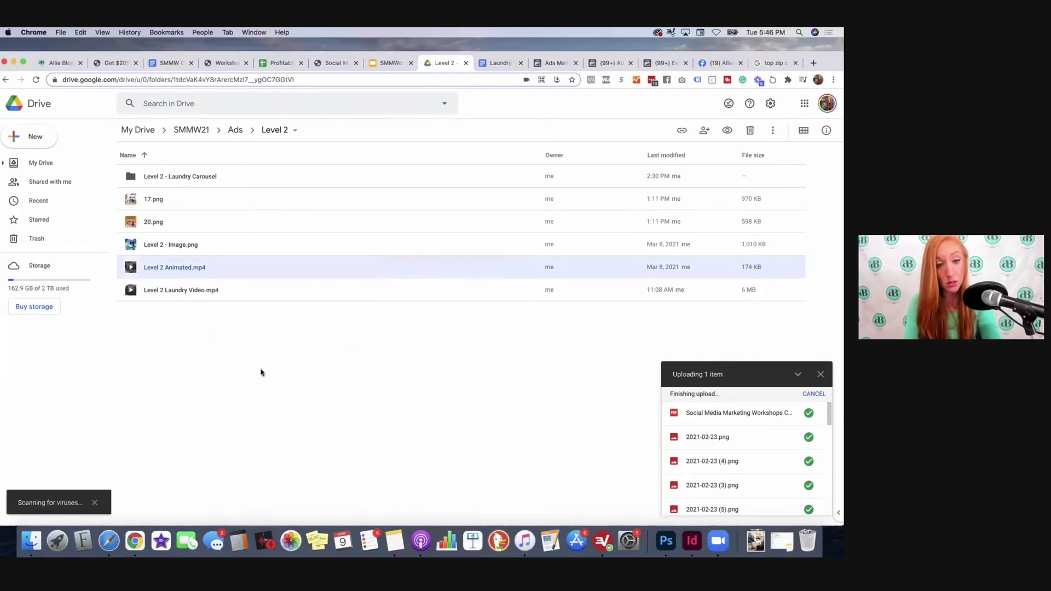
Step: Download 17.png, 20.png and Level 2 - Image.png together from the Level 2 folder
{"action": "left_click", "coordinate": [195, 244]}
{"action": "left_click", "coordinate": [194, 205], "text": "shift"}
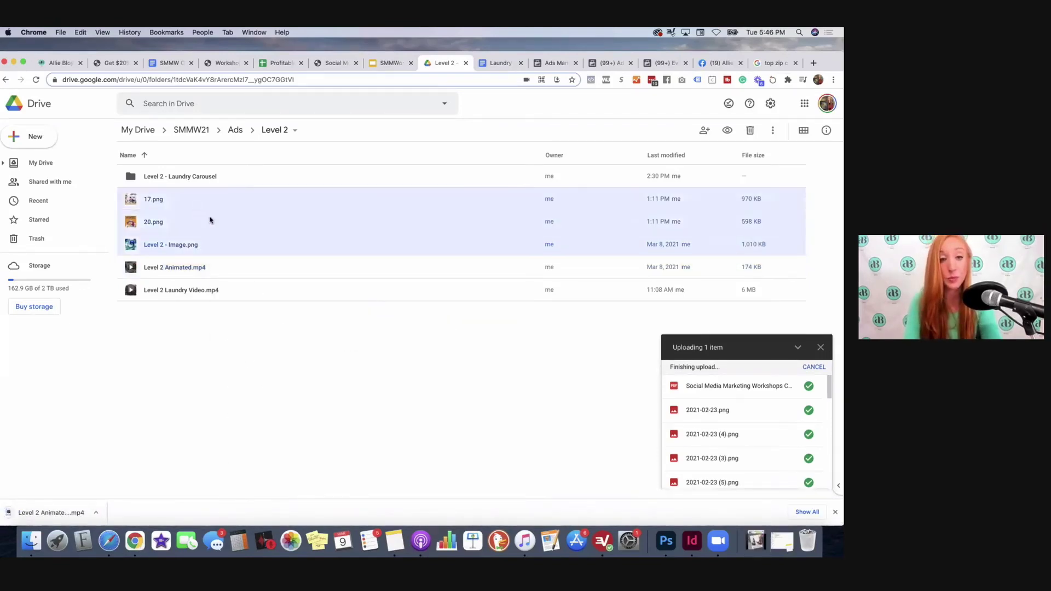
{"action": "right_click", "coordinate": [210, 218]}
{"action": "left_click", "coordinate": [251, 367]}
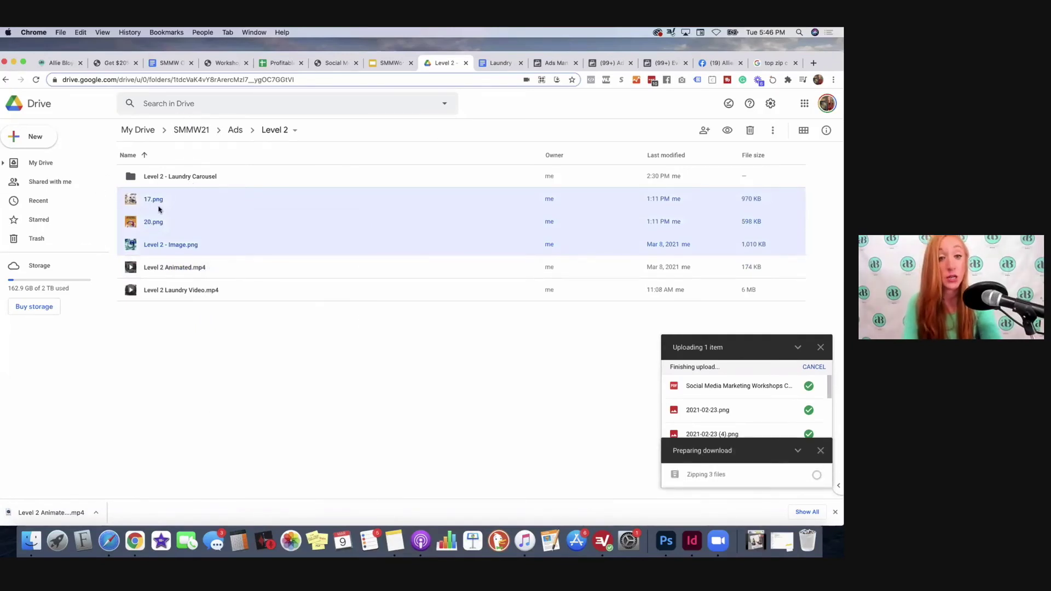
{"action": "double_click", "coordinate": [149, 178]}
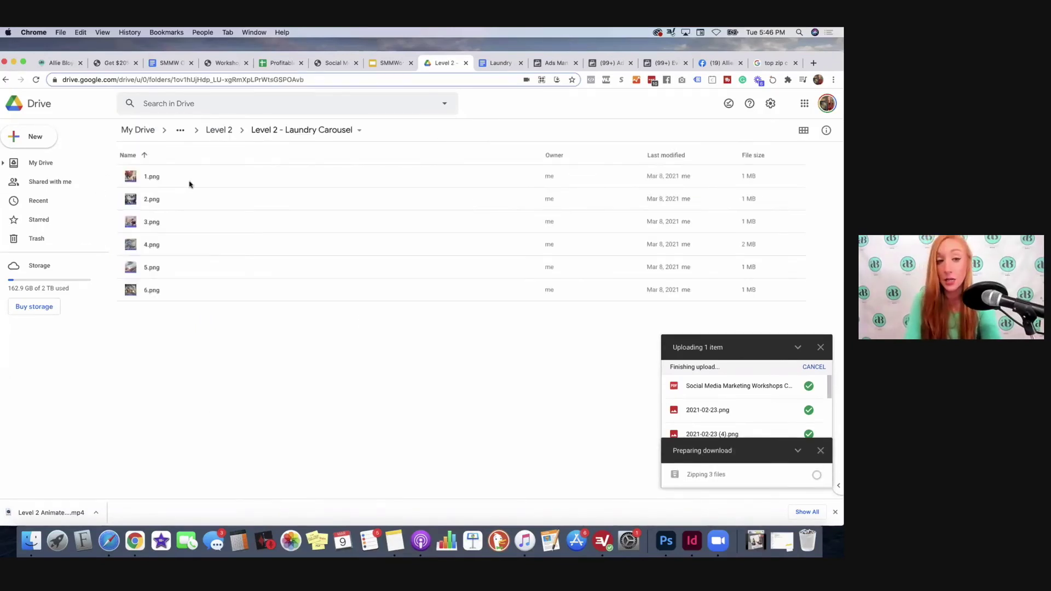
{"action": "left_click", "coordinate": [218, 130]}
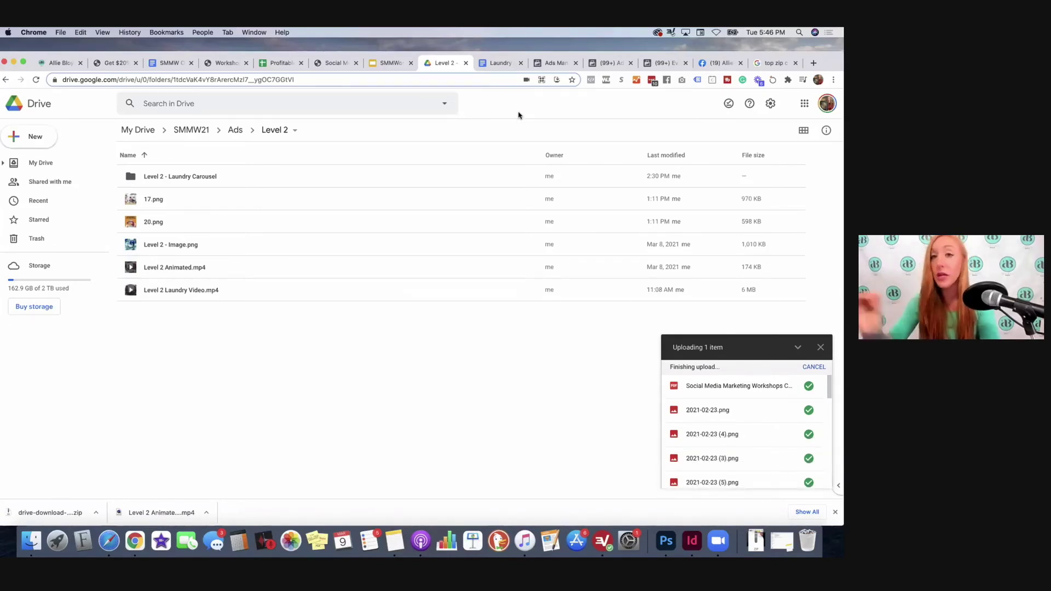
Step: Upload Level 2 Animated (1).mp4 as ad 1B's video and accept its all-placements crop
{"action": "left_click", "coordinate": [556, 63]}
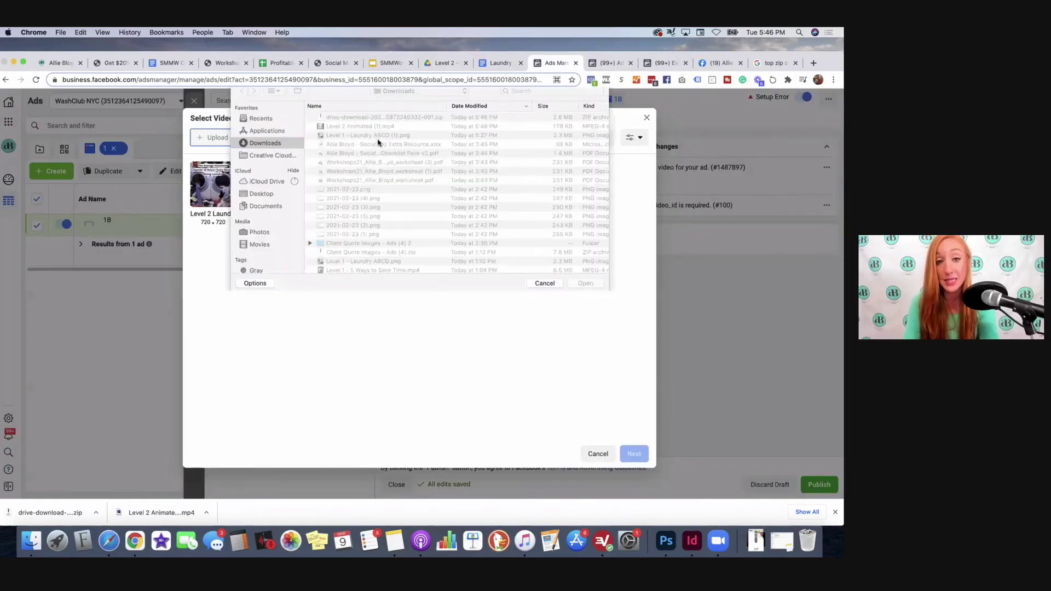
{"action": "left_click", "coordinate": [357, 132]}
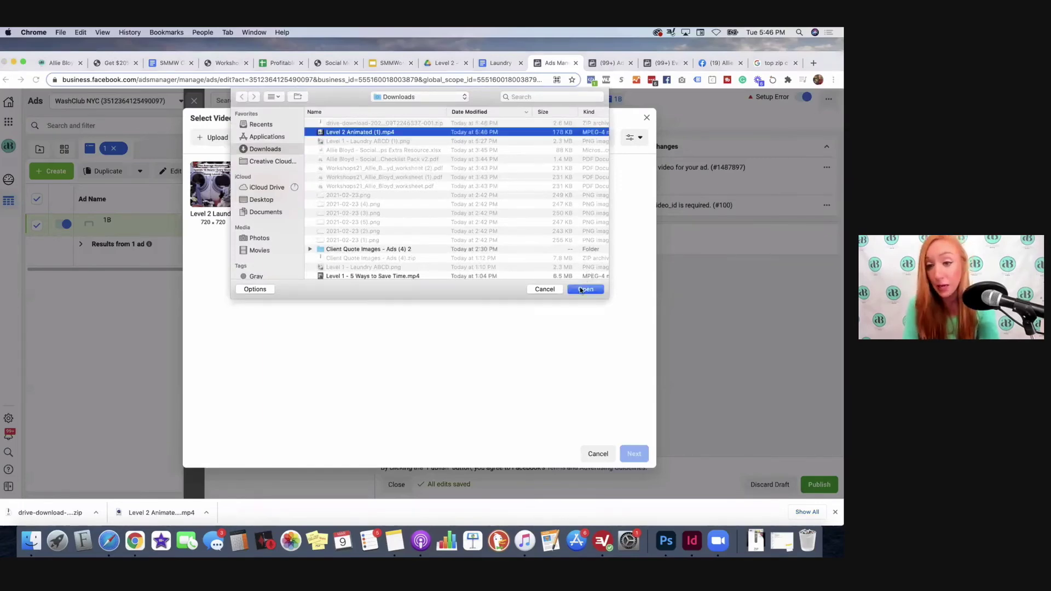
{"action": "left_click", "coordinate": [583, 290]}
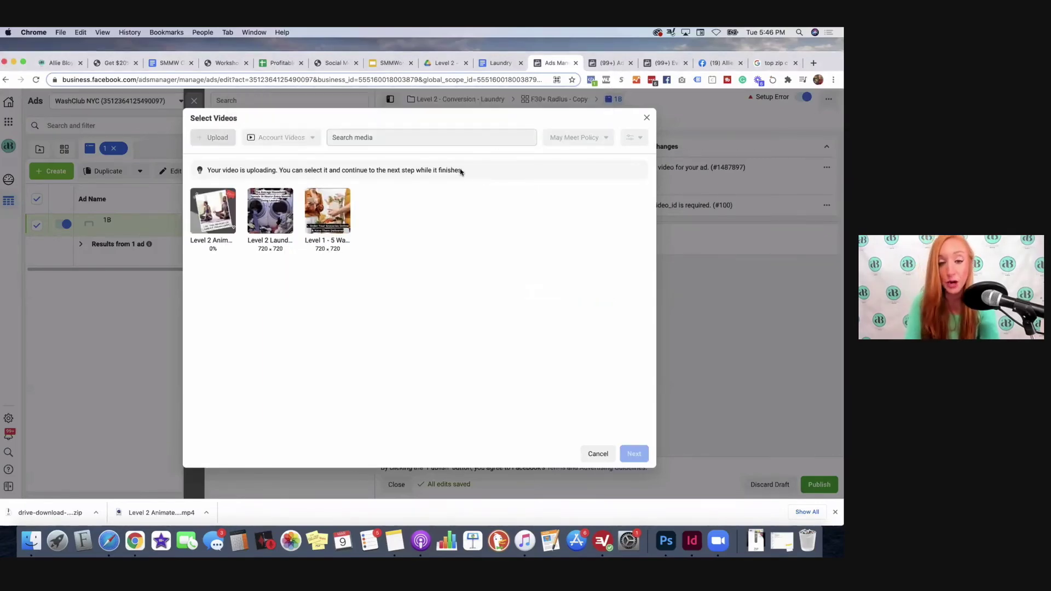
{"action": "left_click", "coordinate": [201, 204]}
{"action": "left_click", "coordinate": [634, 454]}
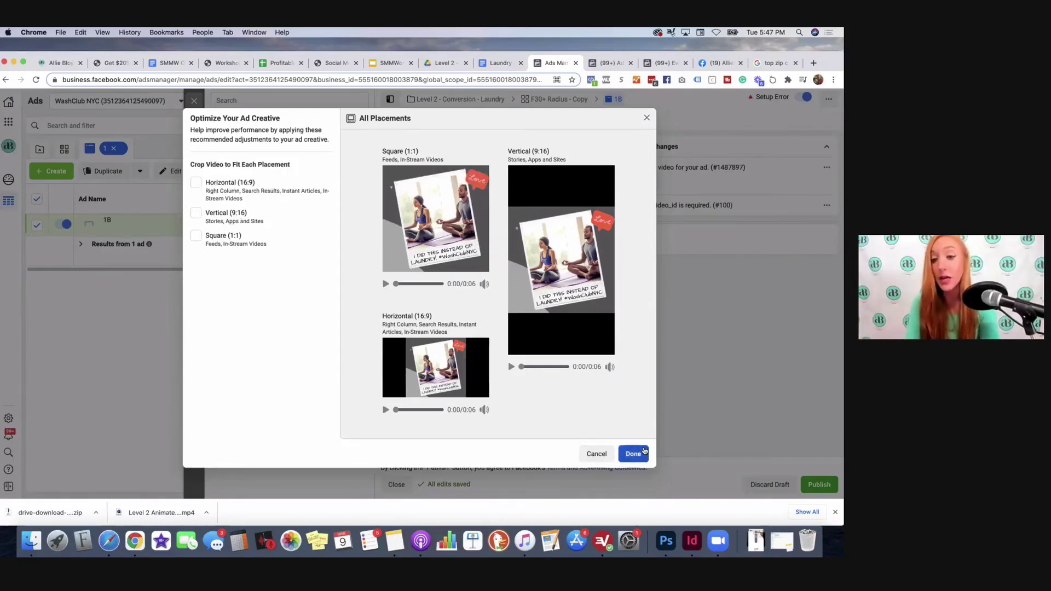
{"action": "left_click", "coordinate": [633, 455]}
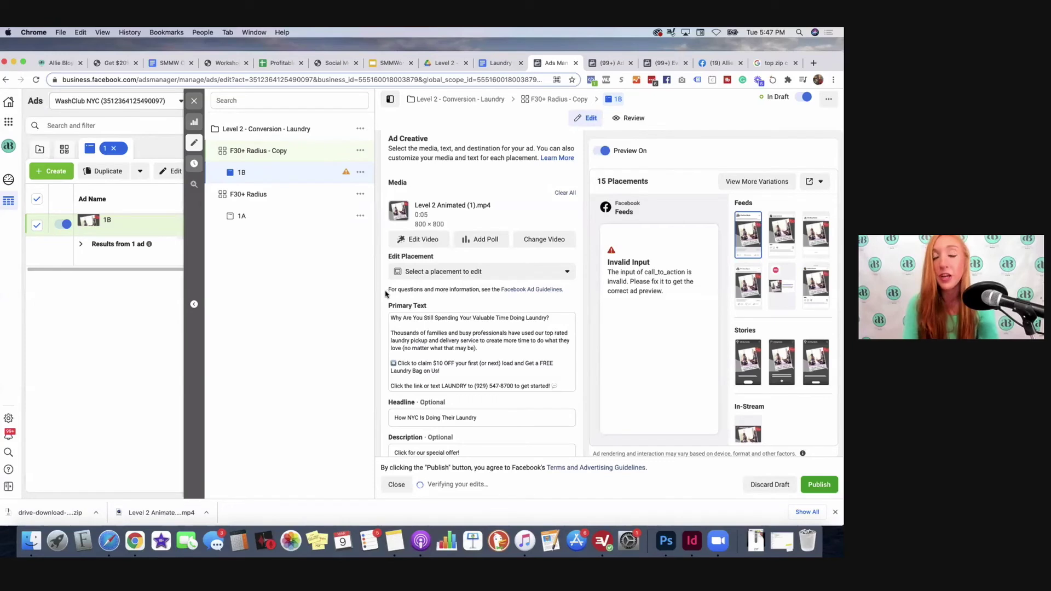
Step: Review ad 1B's form, publish it along with its ad set, and close the editor panel
{"action": "scroll", "coordinate": [385, 294], "scroll_direction": "down", "scroll_amount": 3}
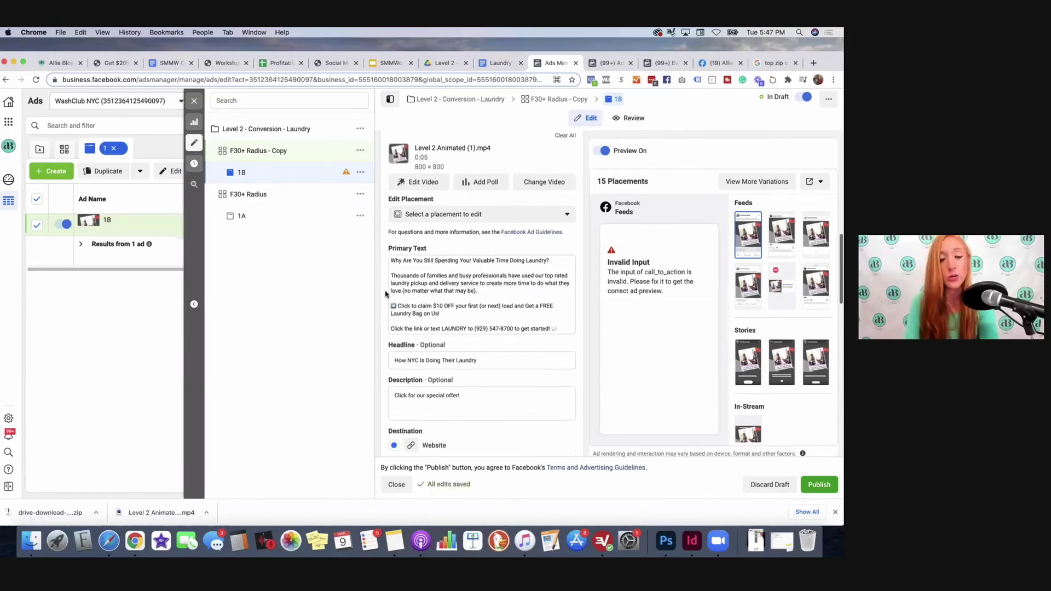
{"action": "scroll", "coordinate": [386, 294], "scroll_direction": "down", "scroll_amount": 4}
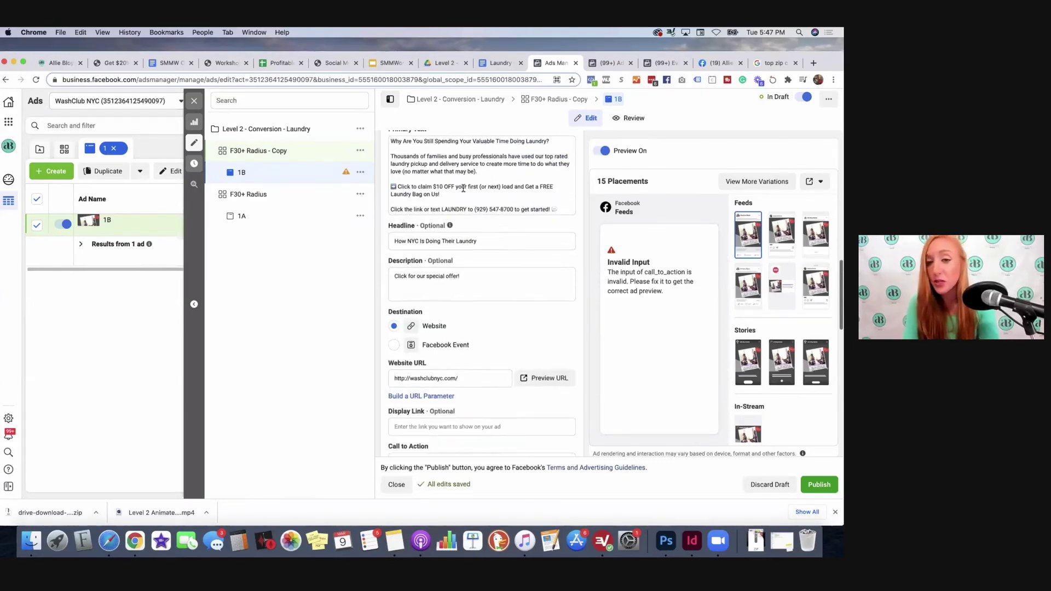
{"action": "scroll", "coordinate": [463, 190], "scroll_direction": "up", "scroll_amount": 6}
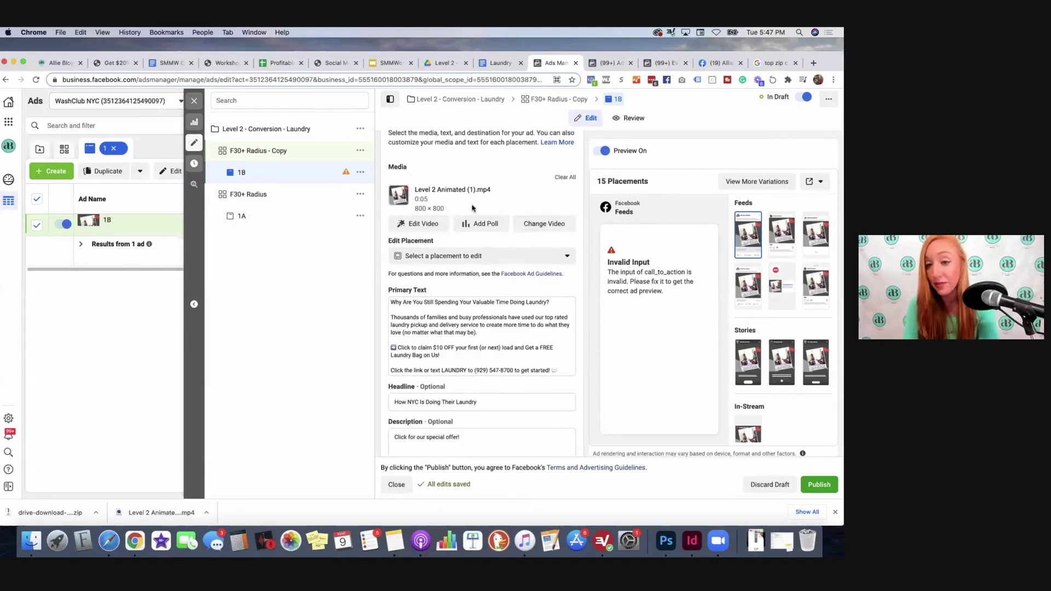
{"action": "scroll", "coordinate": [651, 277], "scroll_direction": "down", "scroll_amount": 3}
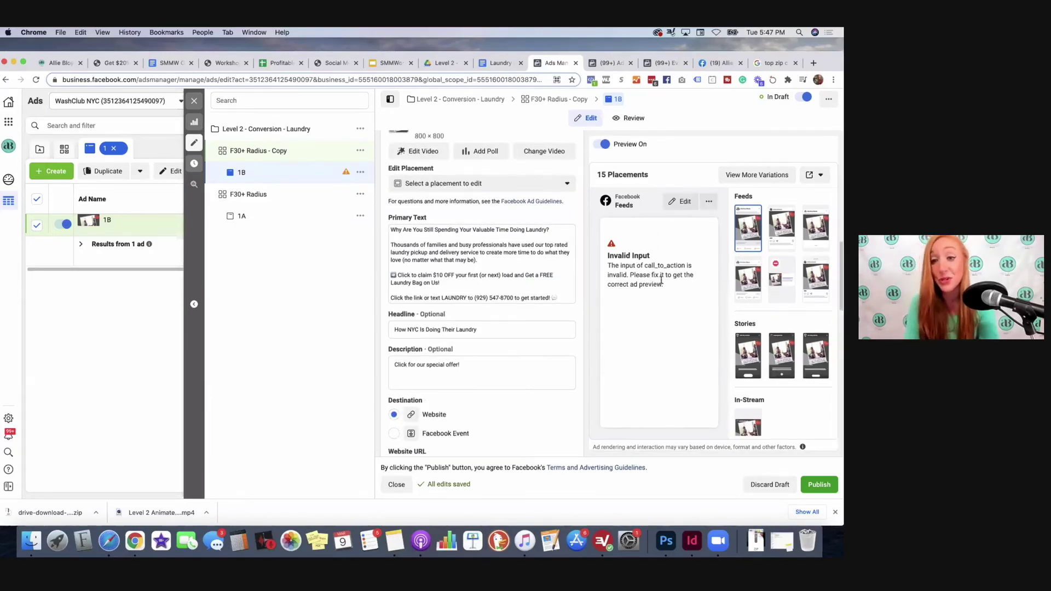
{"action": "scroll", "coordinate": [407, 265], "scroll_direction": "down", "scroll_amount": 3}
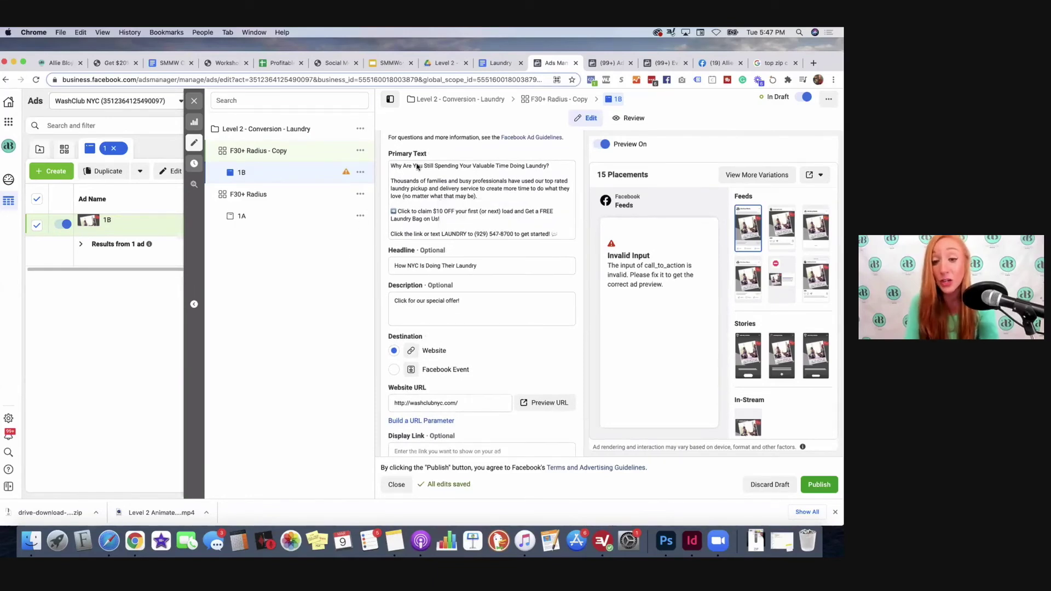
{"action": "left_click", "coordinate": [822, 486]}
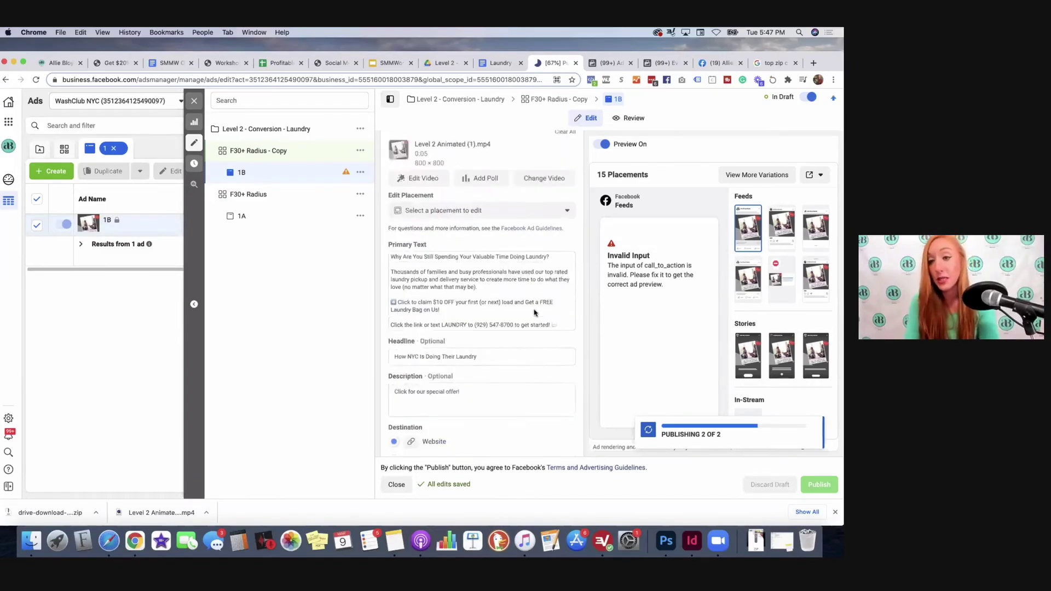
{"action": "scroll", "coordinate": [535, 313], "scroll_direction": "up", "scroll_amount": 3}
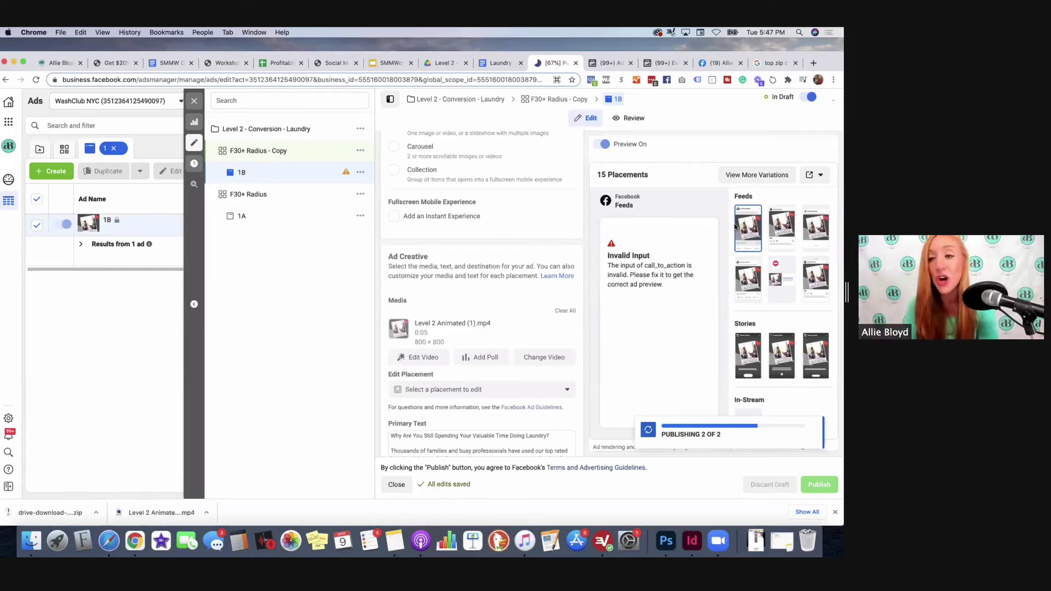
{"action": "left_click", "coordinate": [194, 100]}
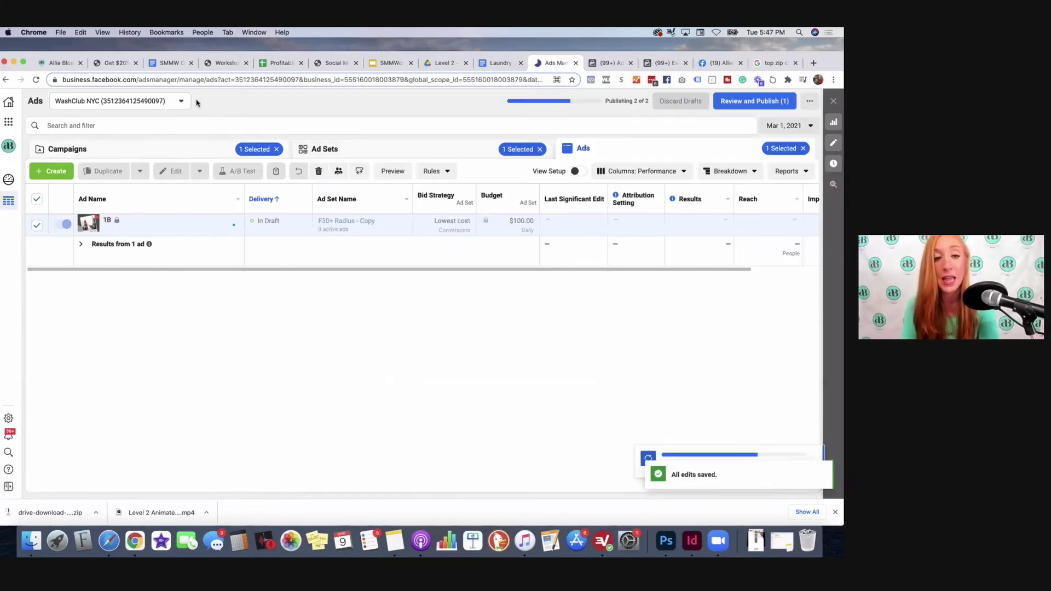
Step: Rename the 'F30+ Radius - Copy' ad set to 'F30+ Radius - 1B'
{"action": "left_click", "coordinate": [357, 148]}
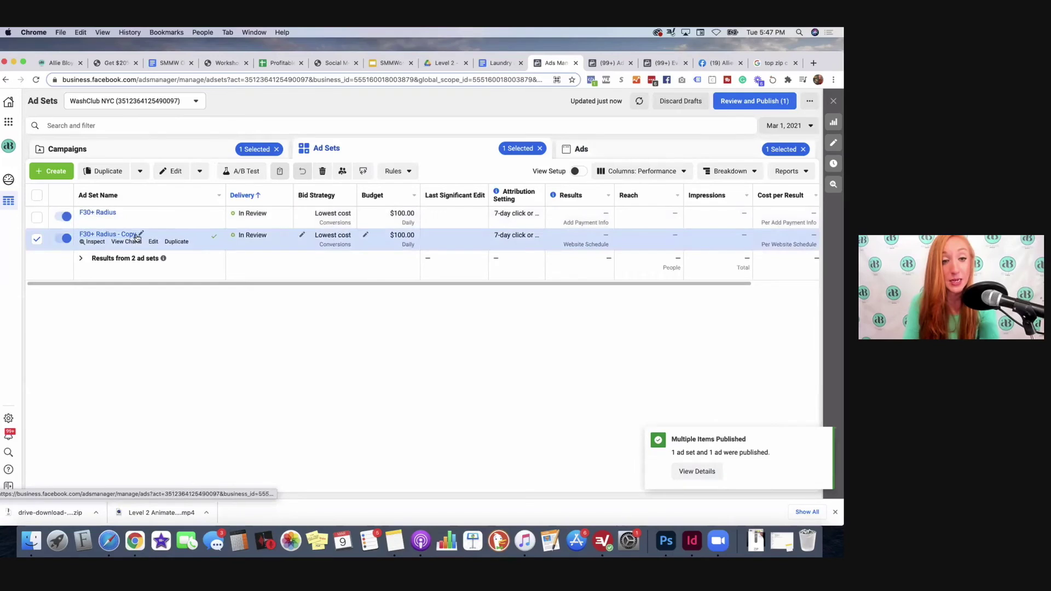
{"action": "left_click", "coordinate": [140, 234]}
{"action": "left_click_drag", "start_coordinate": [154, 254], "coordinate": [136, 253]}
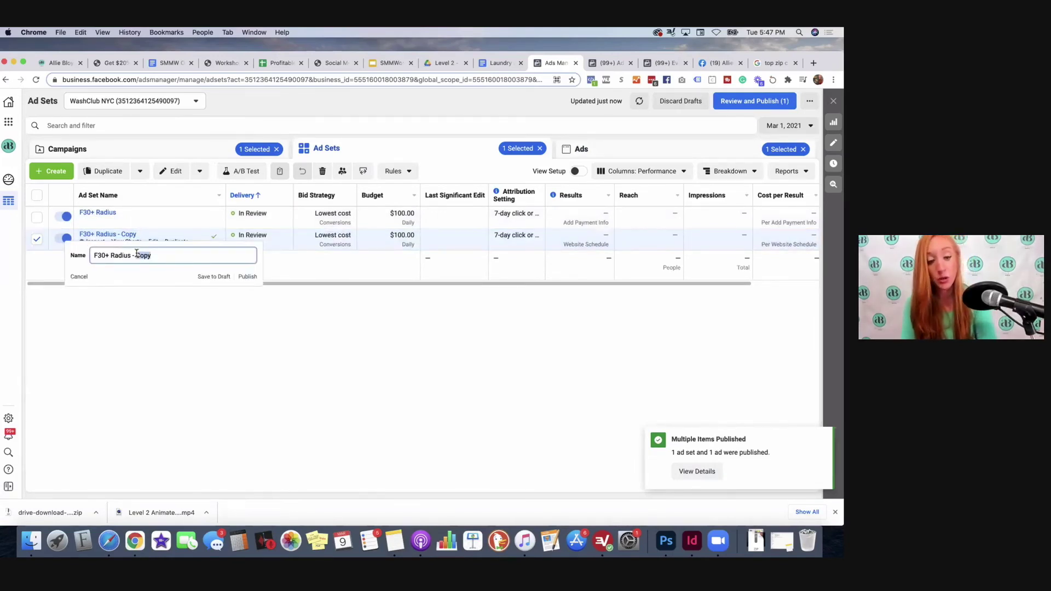
{"action": "type", "text": "1B"}
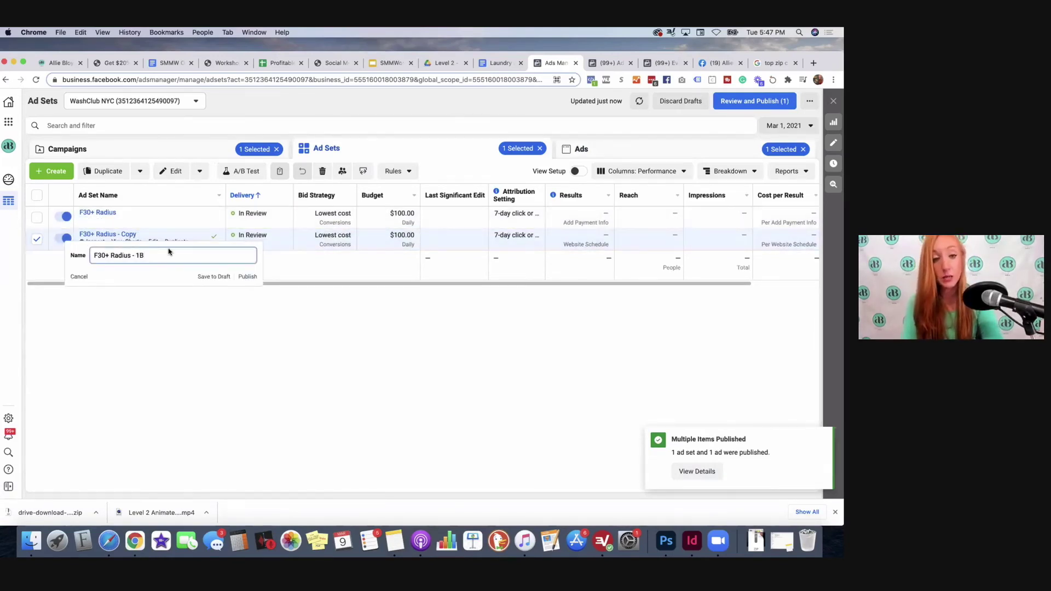
{"action": "key", "text": "Return"}
Step: Rename the original ad set to 'F30+ Radius- 1A' and start duplicating it
{"action": "left_click", "coordinate": [121, 213]}
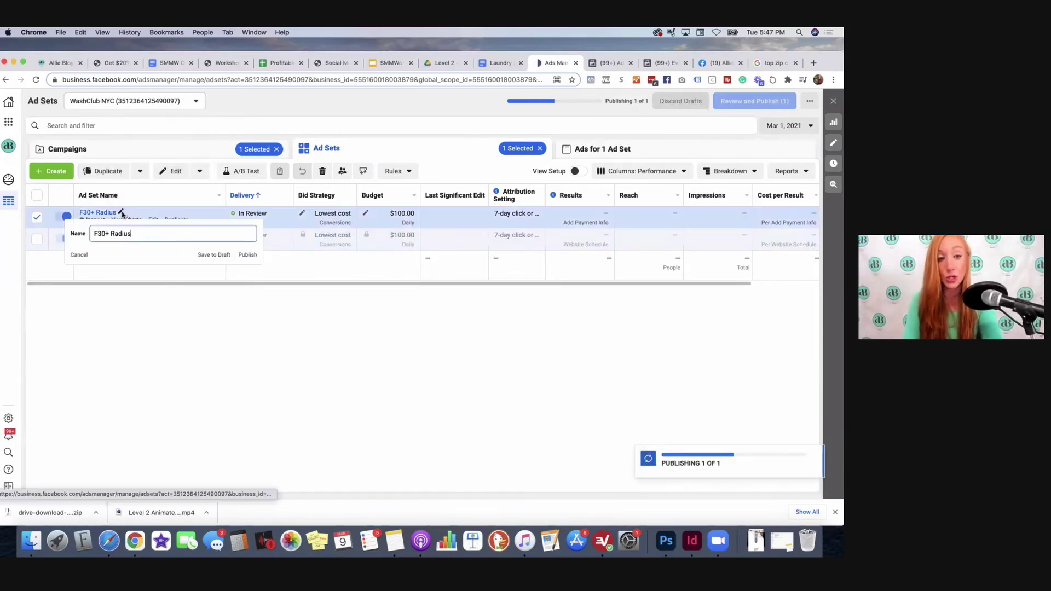
{"action": "type", "text": "- 1"}
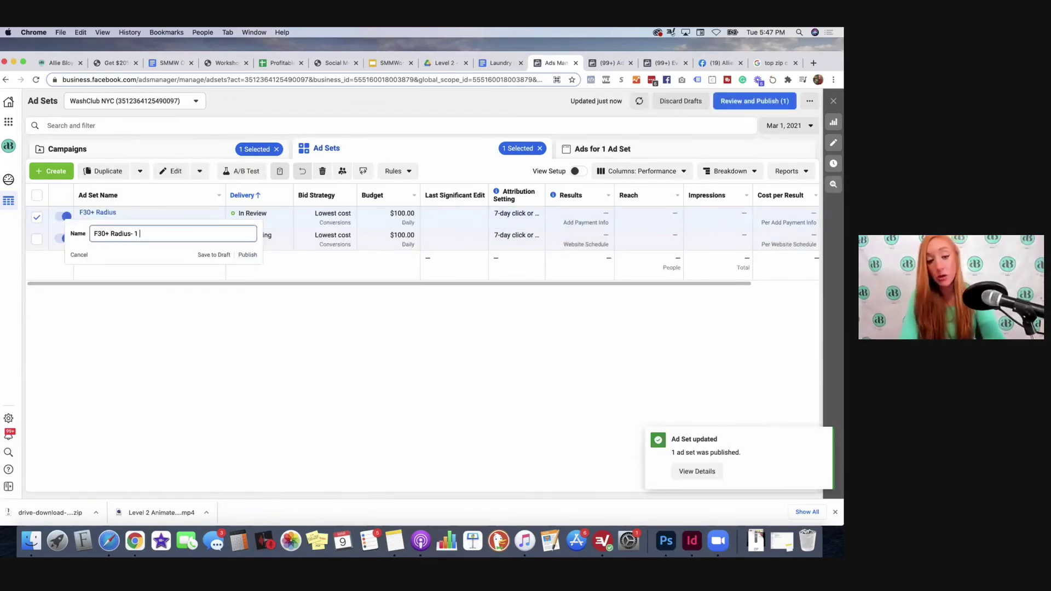
{"action": "key", "text": "Return"}
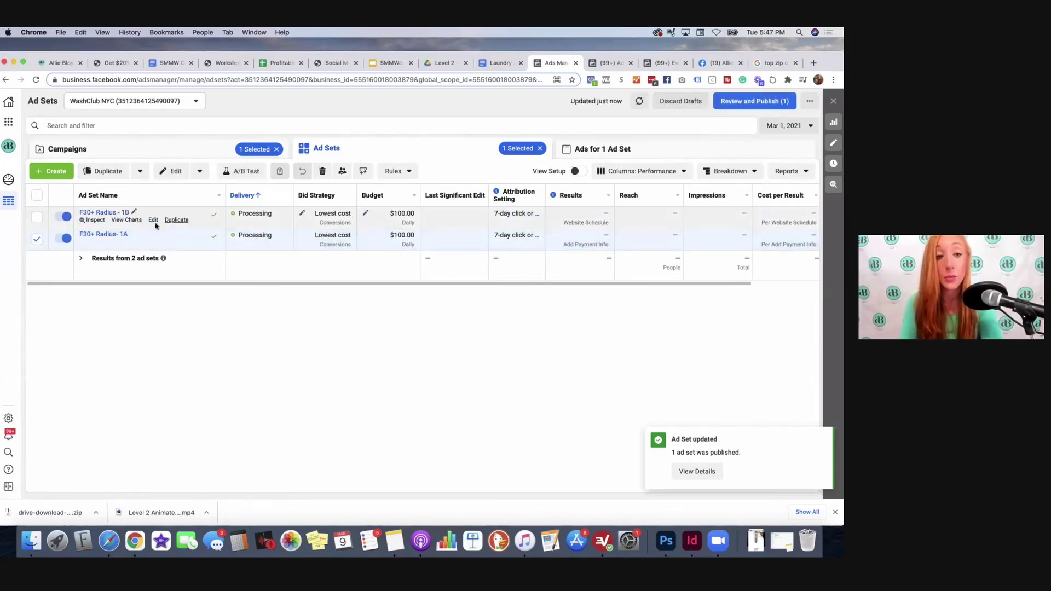
{"action": "left_click", "coordinate": [177, 242]}
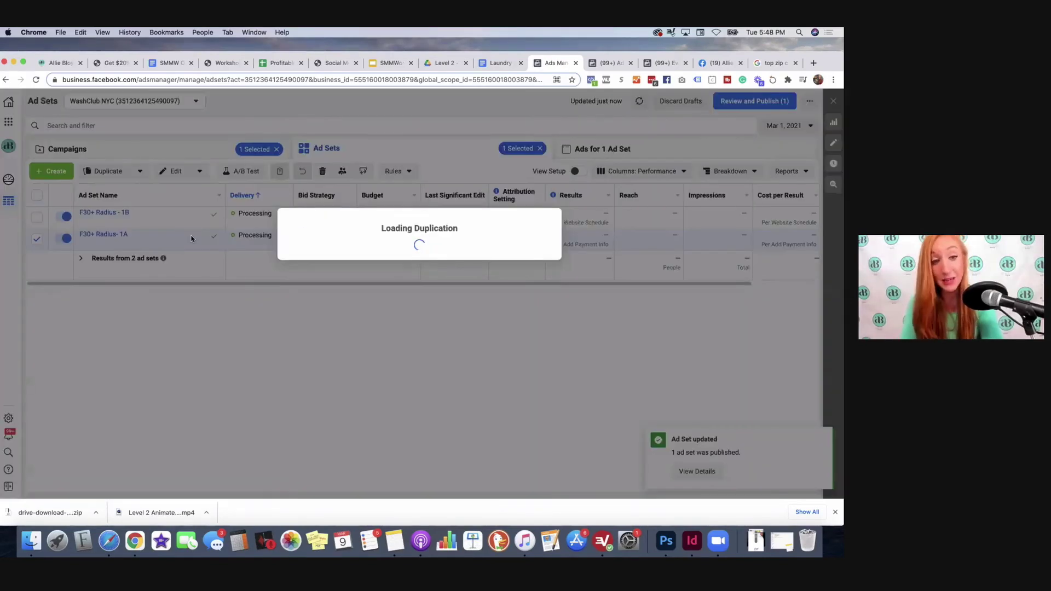
Step: Confirm the 1A ad set duplicate, then clear the existing video from the copy's 1A ad
{"action": "left_click", "coordinate": [531, 395]}
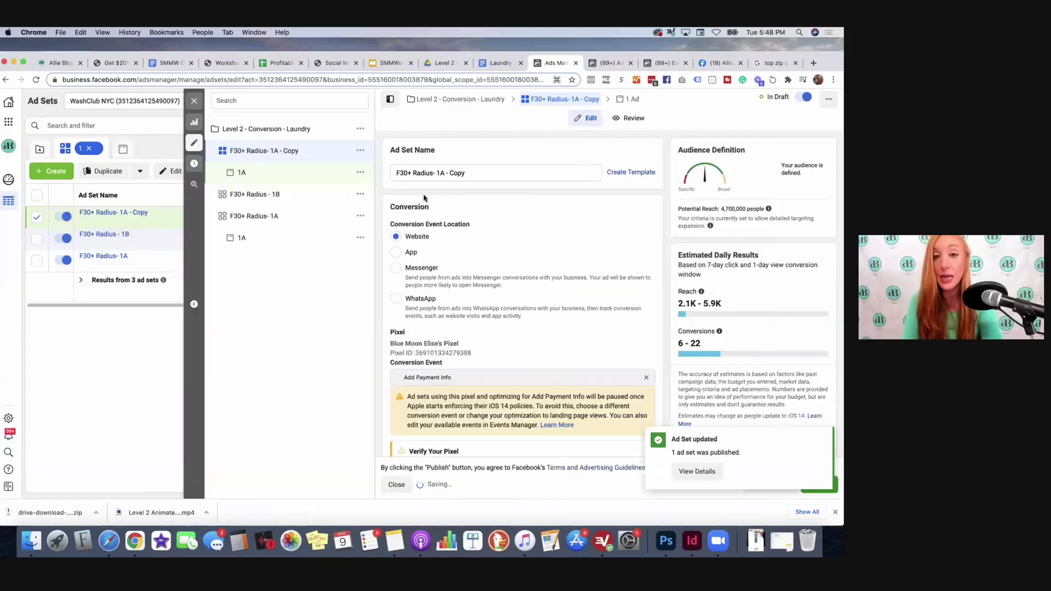
{"action": "left_click", "coordinate": [628, 99]}
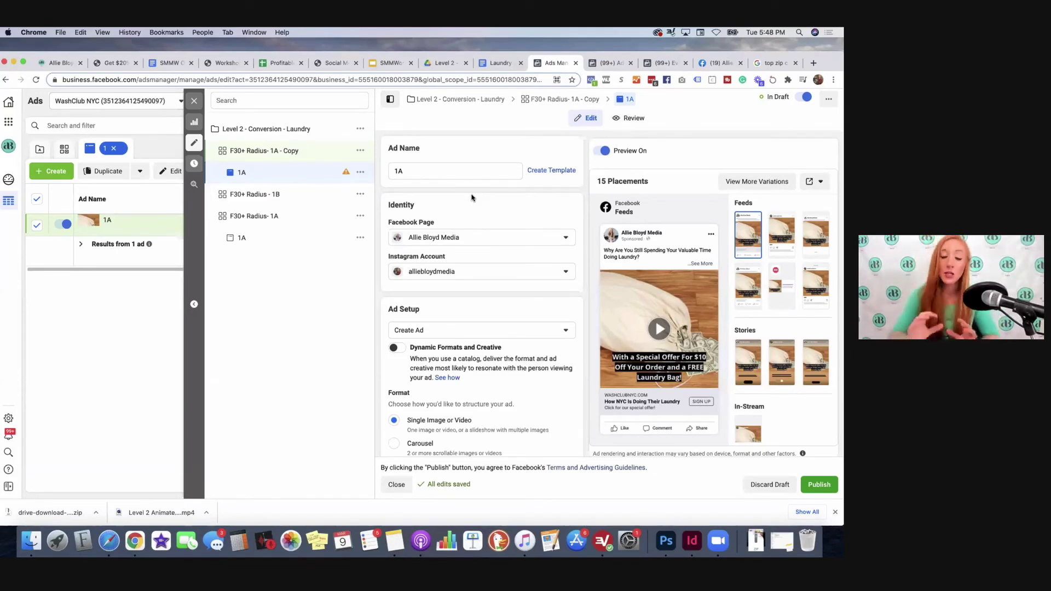
{"action": "scroll", "coordinate": [517, 170], "scroll_direction": "down", "scroll_amount": 3}
{"action": "scroll", "coordinate": [515, 193], "scroll_direction": "up", "scroll_amount": 1}
{"action": "scroll", "coordinate": [526, 211], "scroll_direction": "down", "scroll_amount": 2}
{"action": "scroll", "coordinate": [529, 216], "scroll_direction": "down", "scroll_amount": 3}
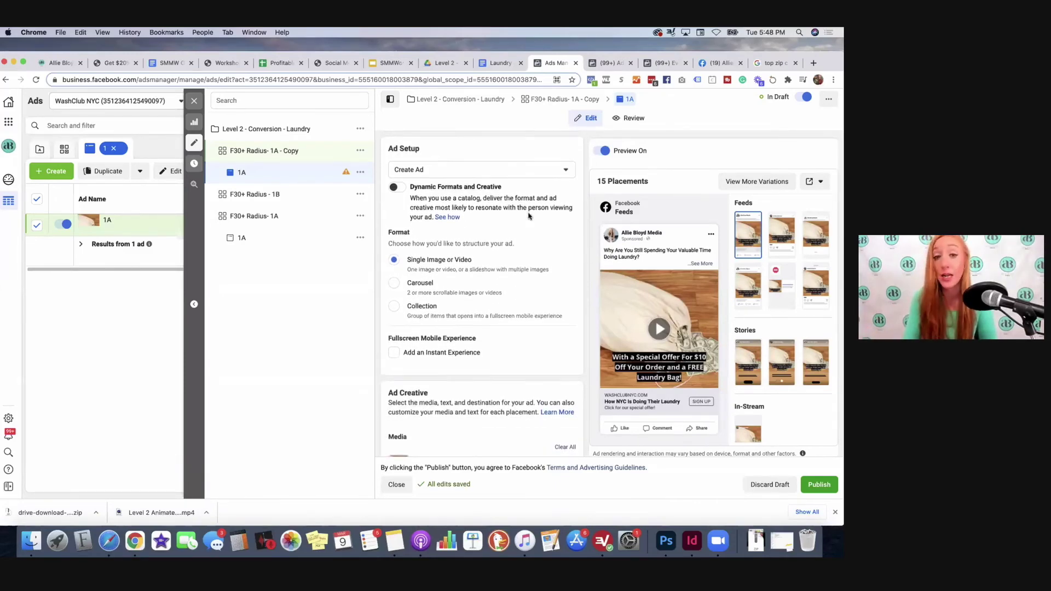
{"action": "scroll", "coordinate": [529, 215], "scroll_direction": "down", "scroll_amount": 6}
{"action": "left_click", "coordinate": [564, 293]}
{"action": "left_click", "coordinate": [408, 328]}
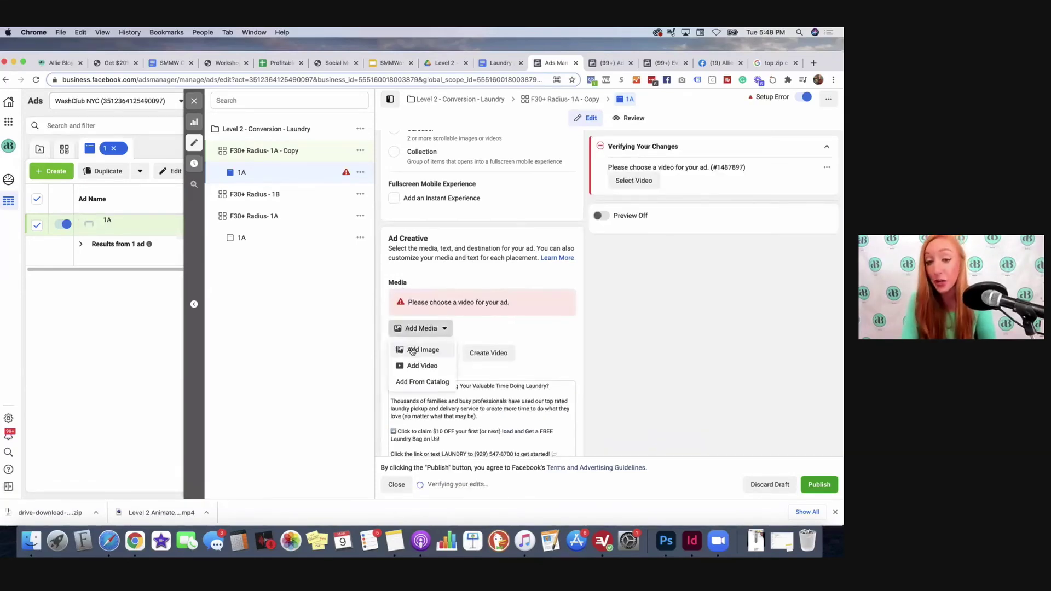
Step: Extract the downloaded drive zip in the file manager to reach the laundry images
{"action": "left_click", "coordinate": [413, 351]}
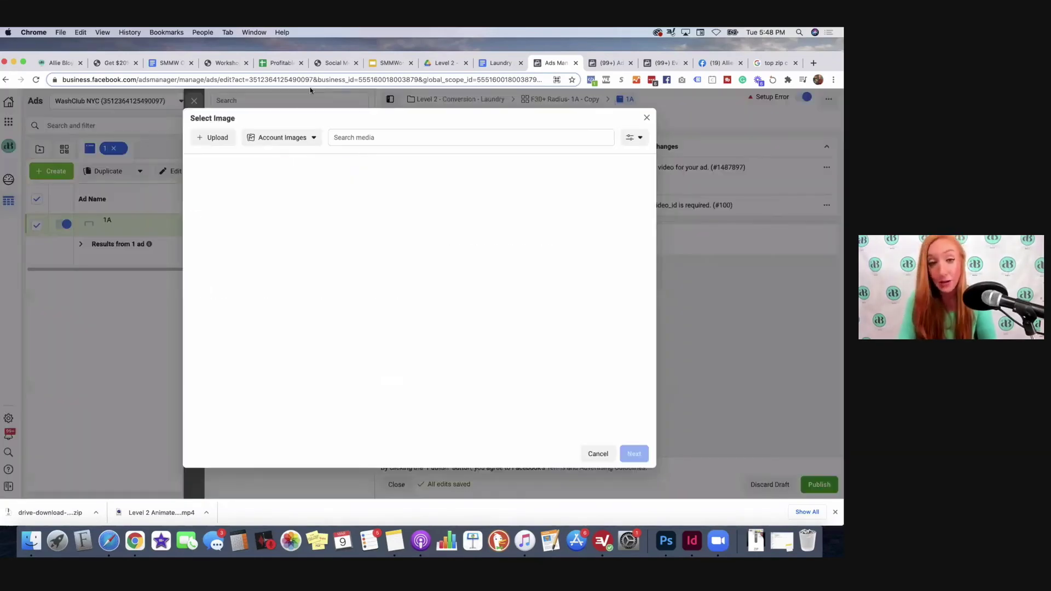
{"action": "left_click", "coordinate": [221, 138]}
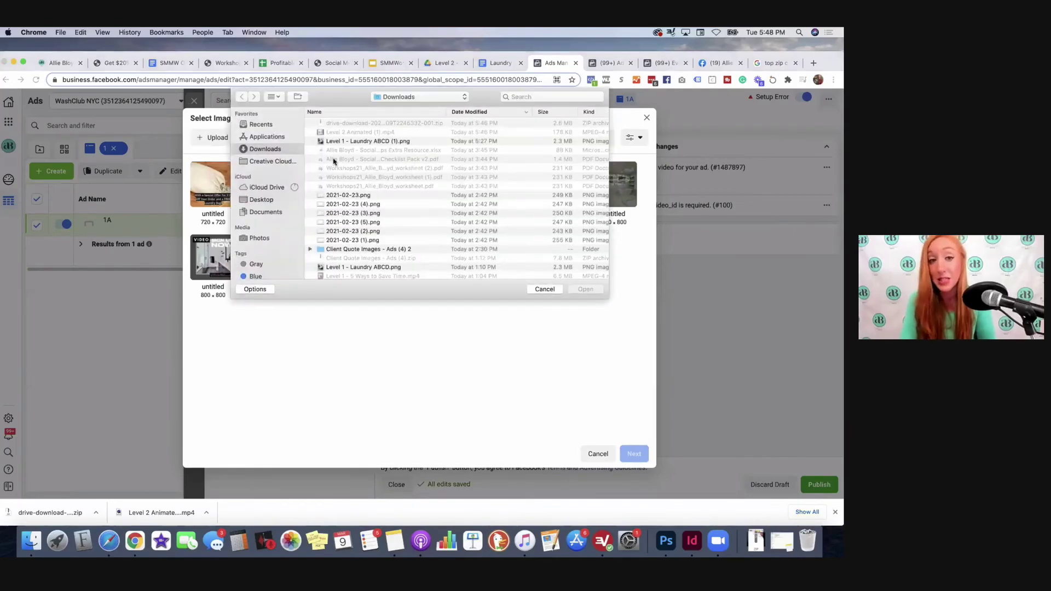
{"action": "left_click", "coordinate": [542, 290]}
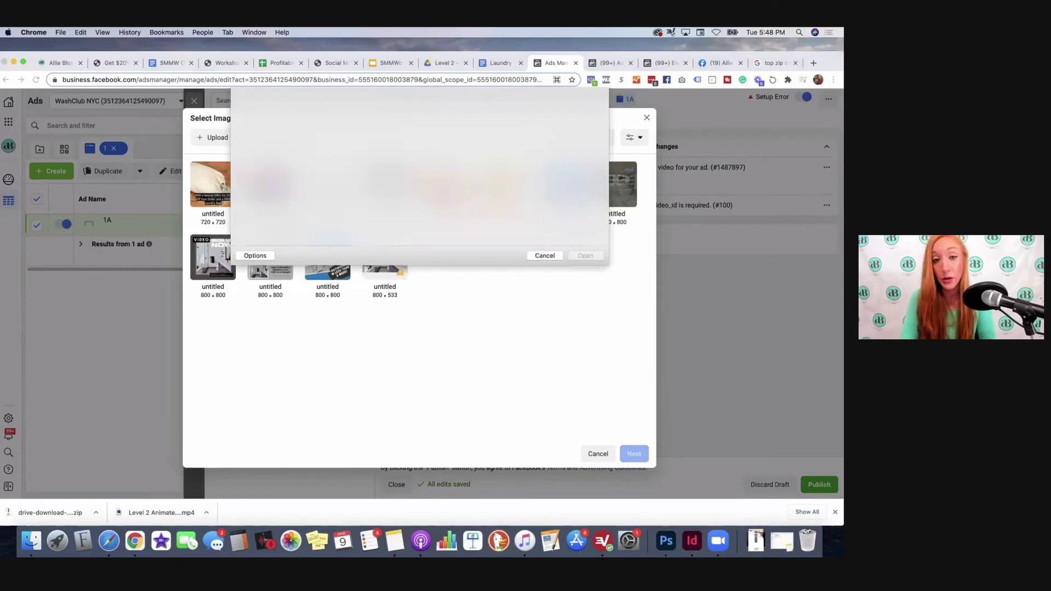
{"action": "left_click", "coordinate": [31, 541]}
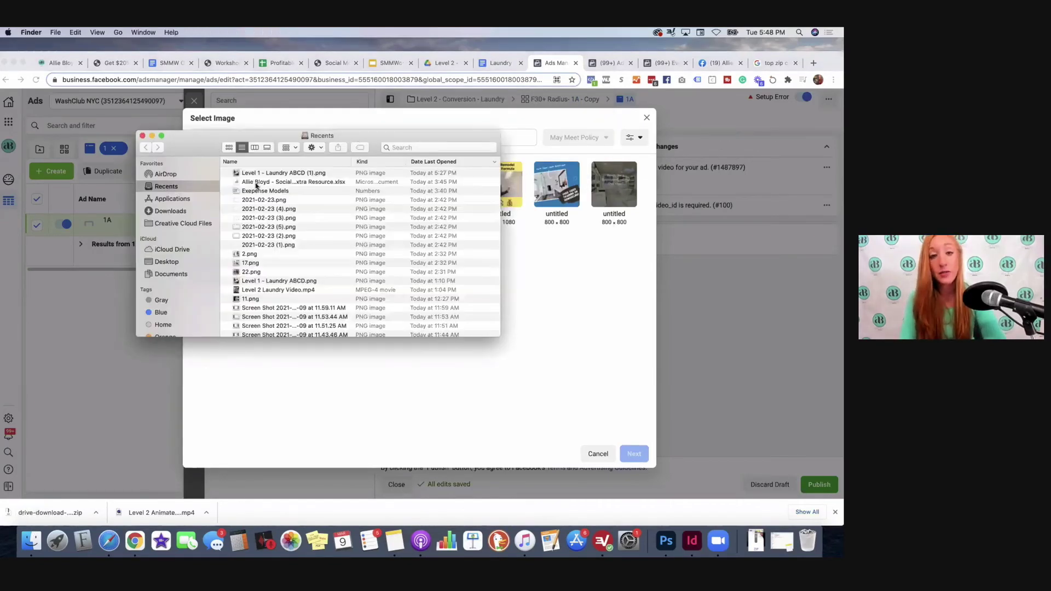
{"action": "left_click", "coordinate": [174, 213]}
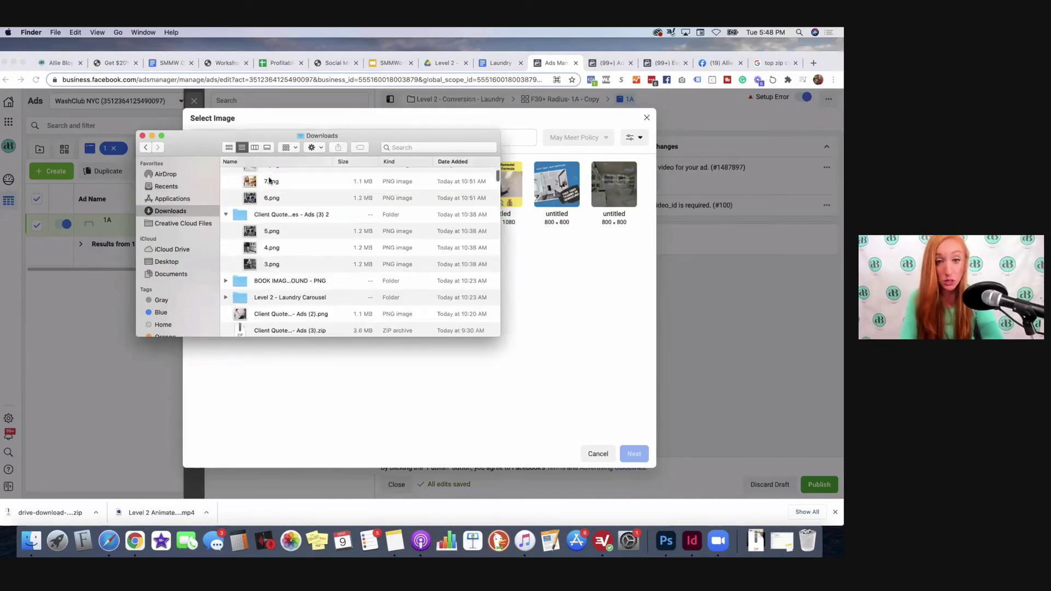
{"action": "scroll", "coordinate": [269, 180], "scroll_direction": "up", "scroll_amount": 5}
{"action": "double_click", "coordinate": [267, 176]}
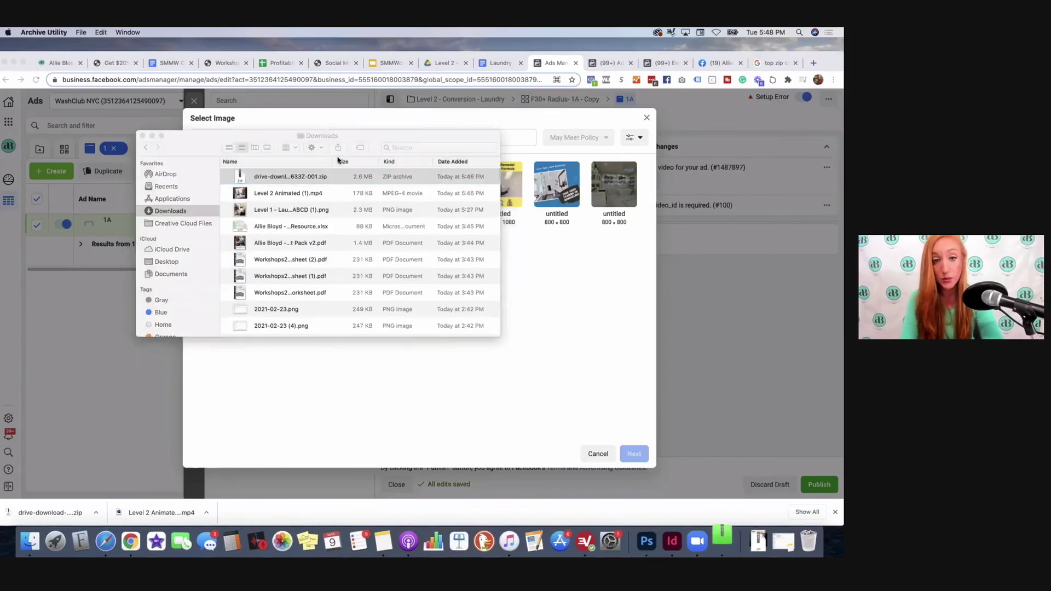
{"action": "left_click", "coordinate": [225, 177]}
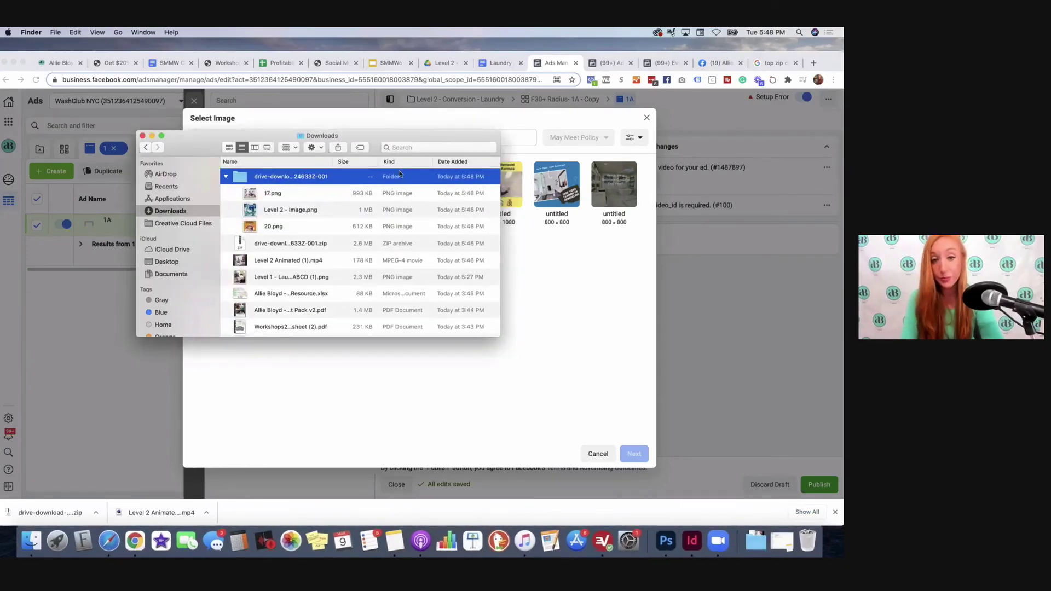
{"action": "left_click", "coordinate": [573, 304]}
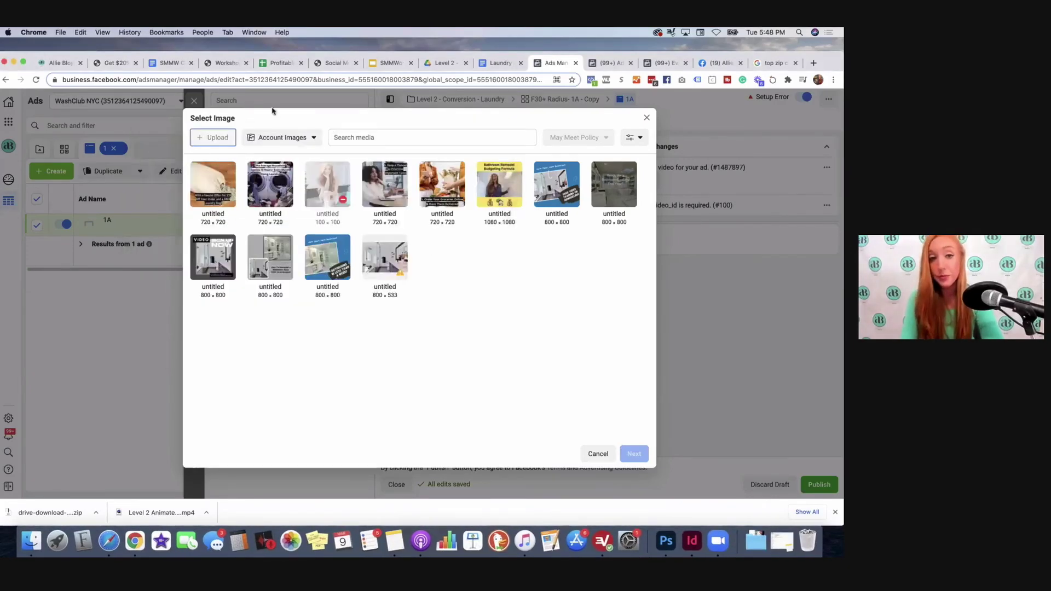
Step: Upload Level 2 - Image.png as the ad image and accept the suggested crops
{"action": "left_click", "coordinate": [213, 138]}
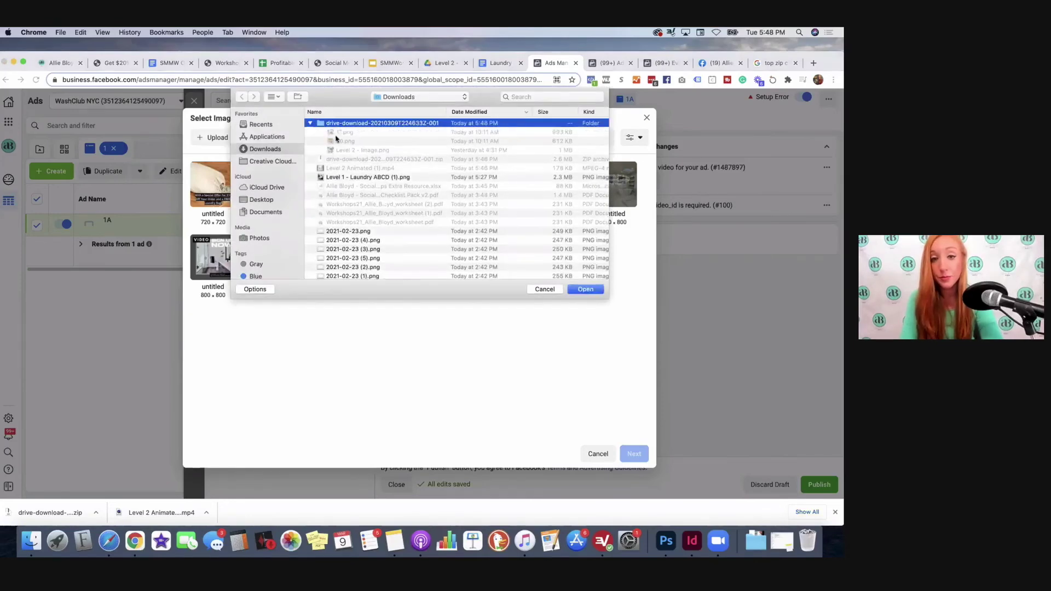
{"action": "left_click", "coordinate": [351, 150]}
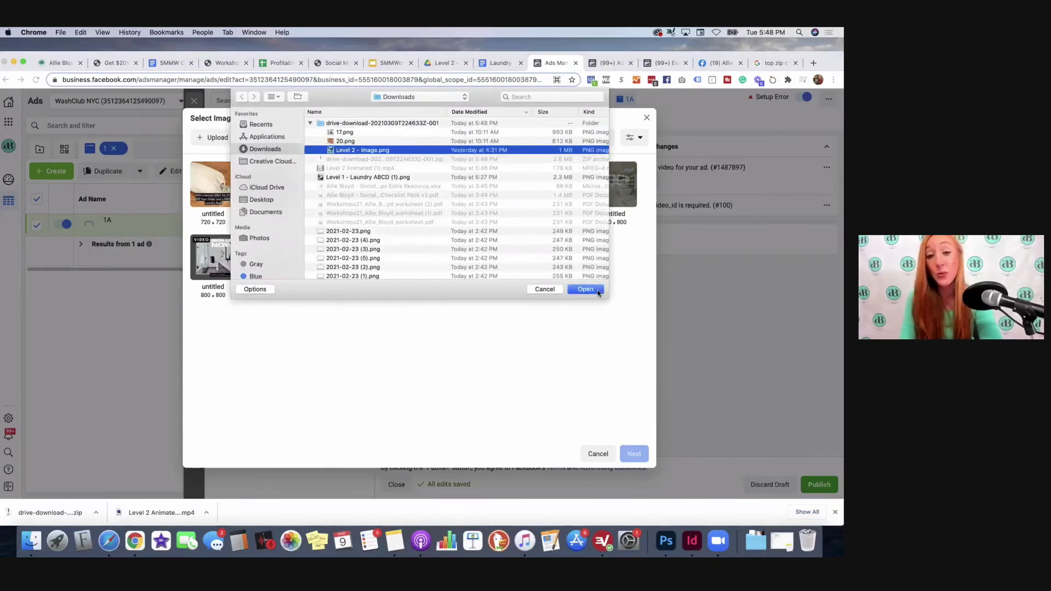
{"action": "left_click", "coordinate": [586, 289]}
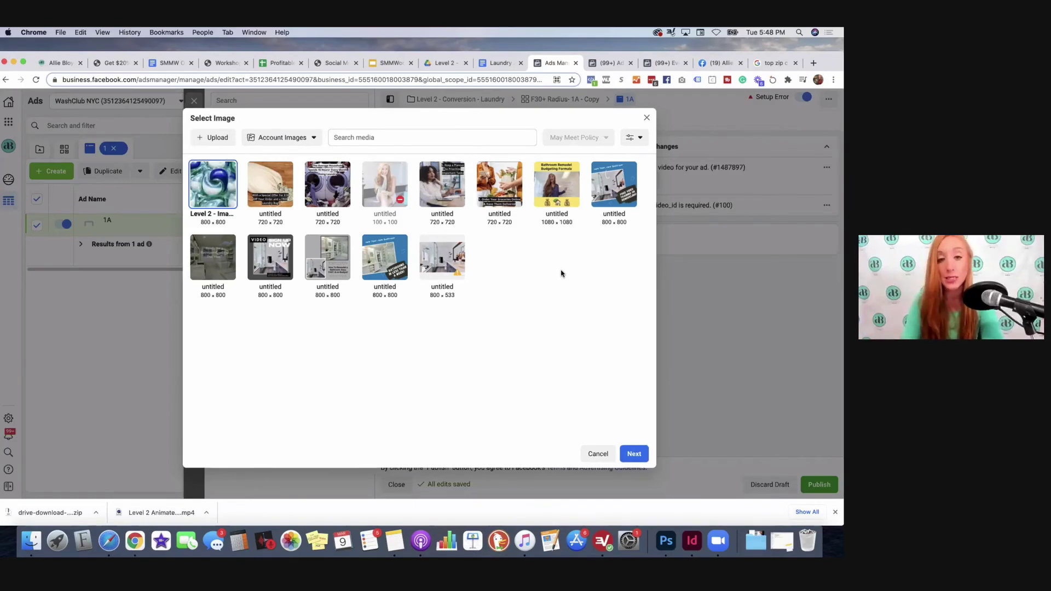
{"action": "left_click", "coordinate": [634, 455]}
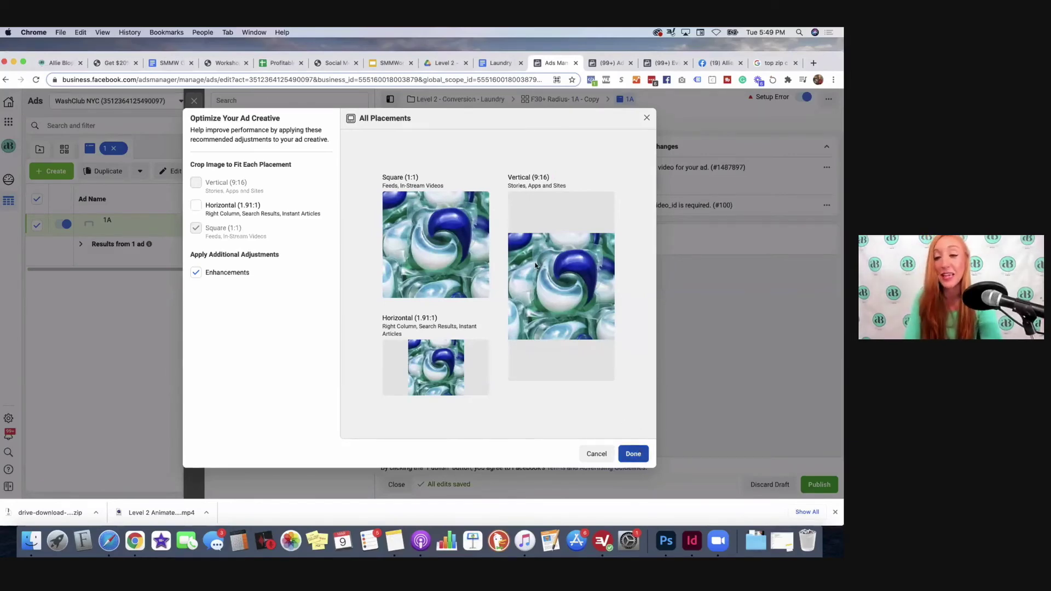
{"action": "left_click", "coordinate": [634, 454]}
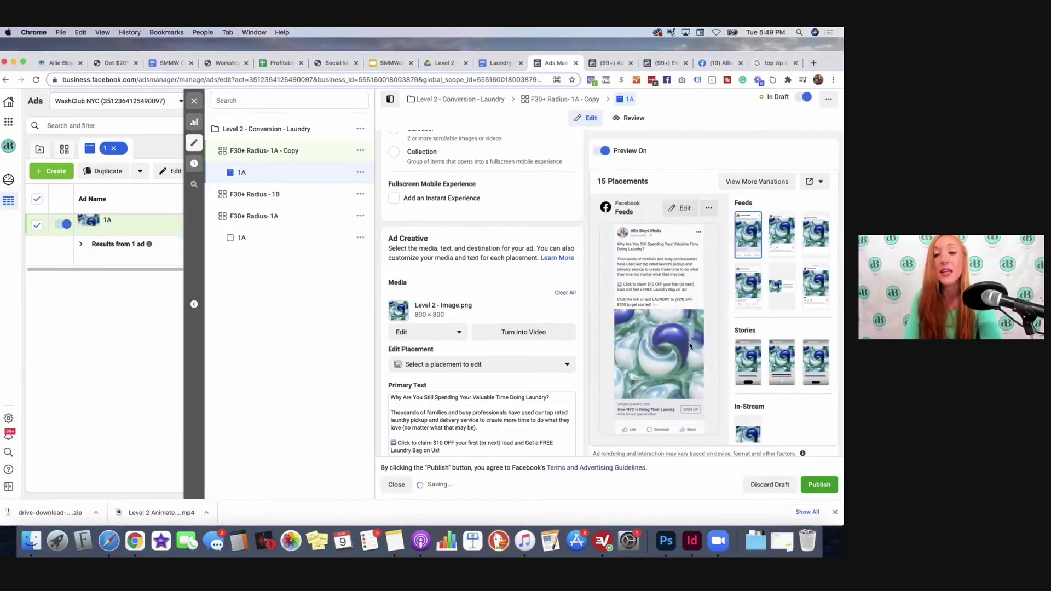
{"action": "scroll", "coordinate": [504, 288], "scroll_direction": "down", "scroll_amount": 1}
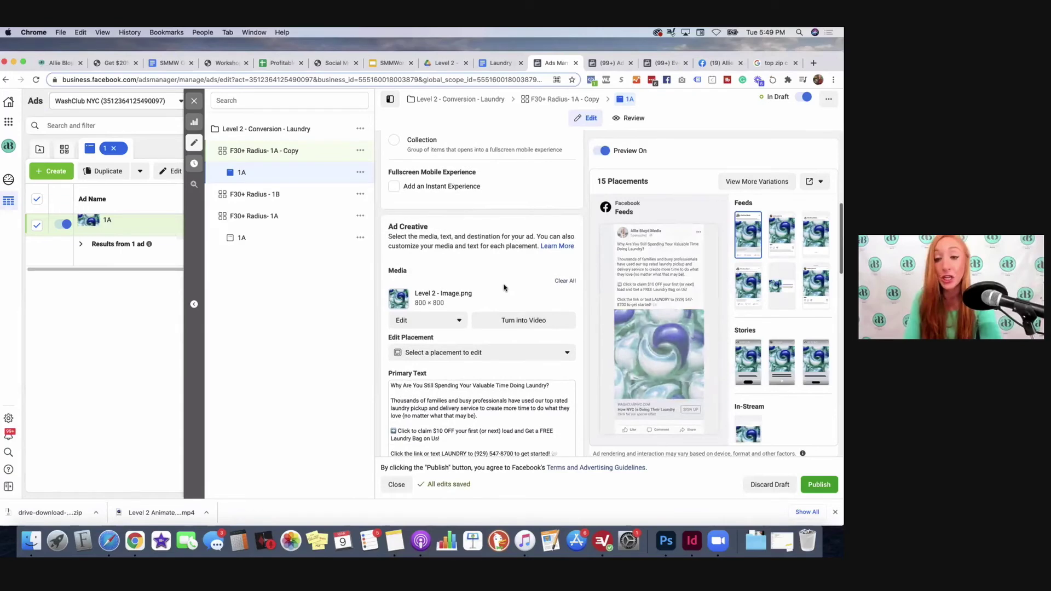
{"action": "scroll", "coordinate": [501, 279], "scroll_direction": "down", "scroll_amount": 1}
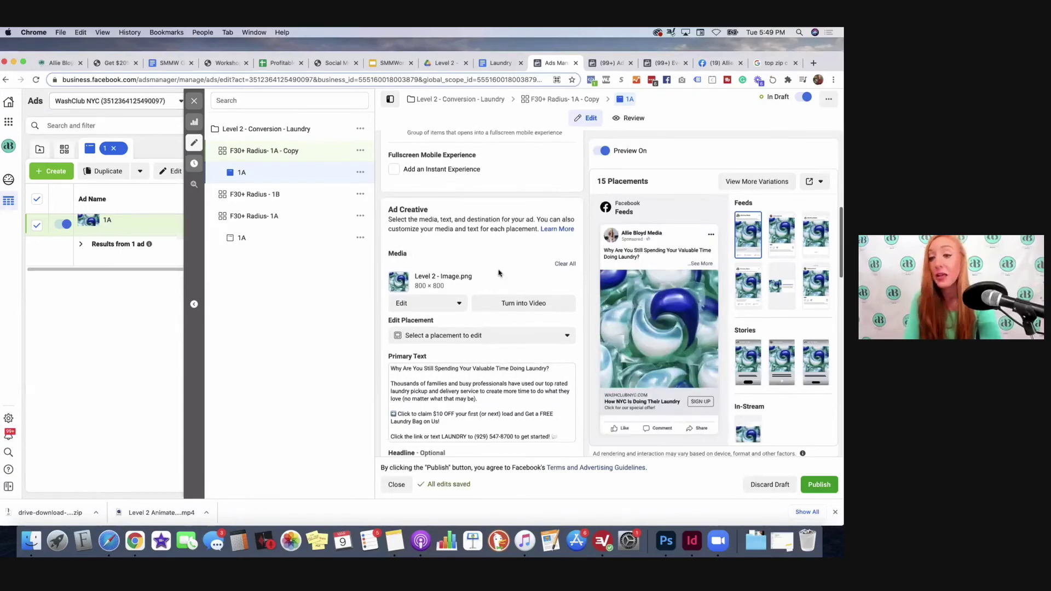
Step: Select the short 'Doing Laundry Stinks.' copy through the Get Started line in the Laundry Ad Copy doc
{"action": "left_click", "coordinate": [492, 63]}
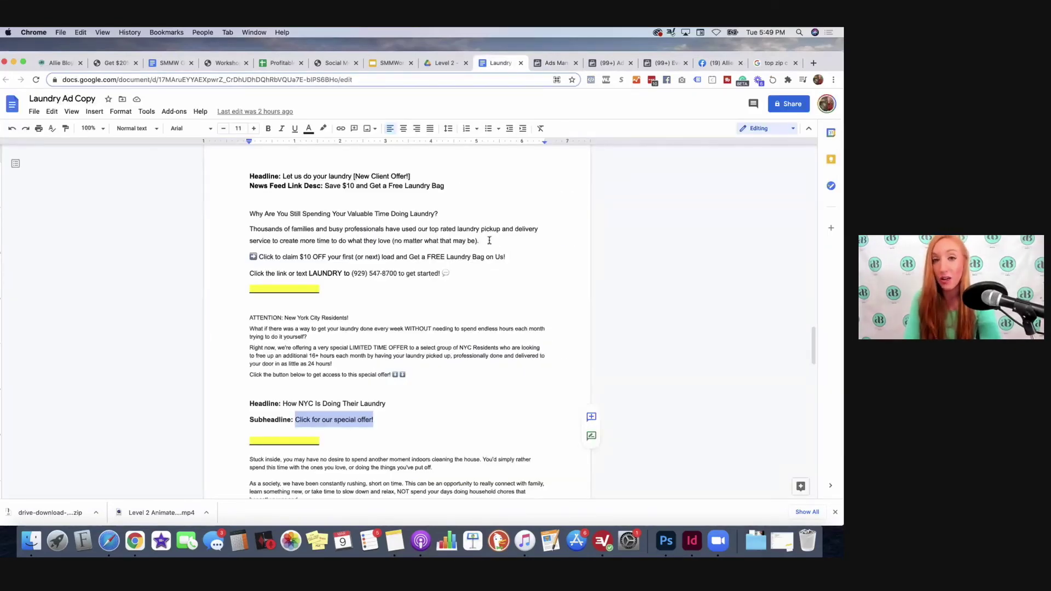
{"action": "scroll", "coordinate": [490, 241], "scroll_direction": "down", "scroll_amount": 3}
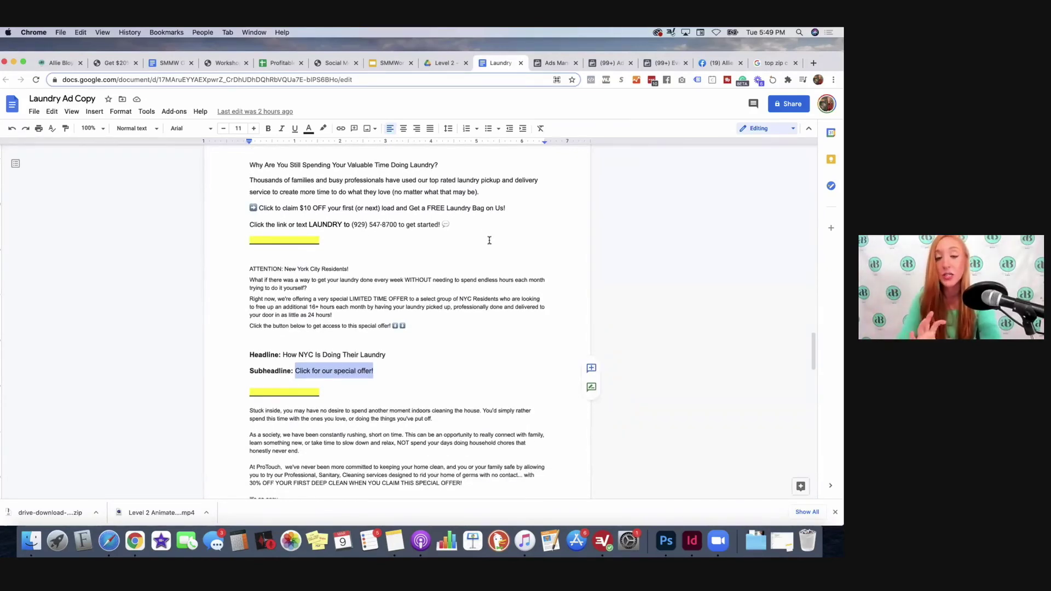
{"action": "scroll", "coordinate": [489, 240], "scroll_direction": "down", "scroll_amount": 3}
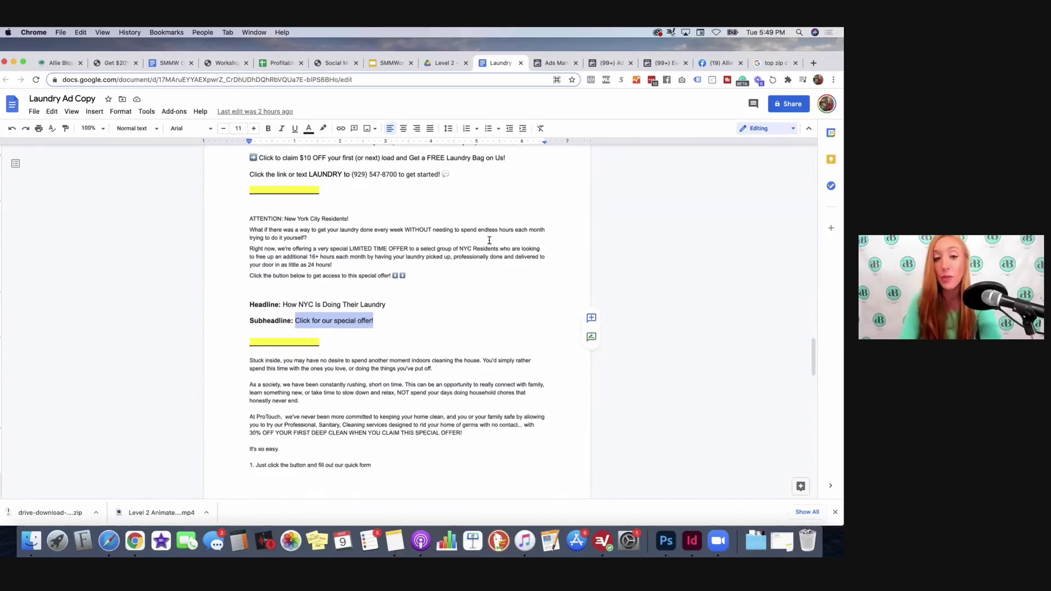
{"action": "scroll", "coordinate": [490, 240], "scroll_direction": "up", "scroll_amount": 10}
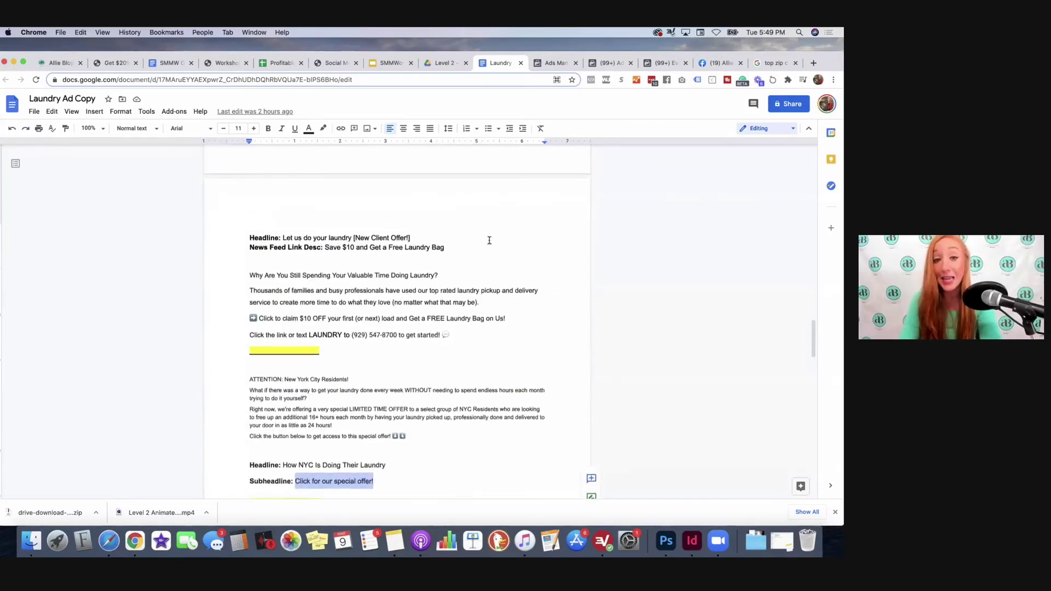
{"action": "scroll", "coordinate": [490, 241], "scroll_direction": "up", "scroll_amount": 10}
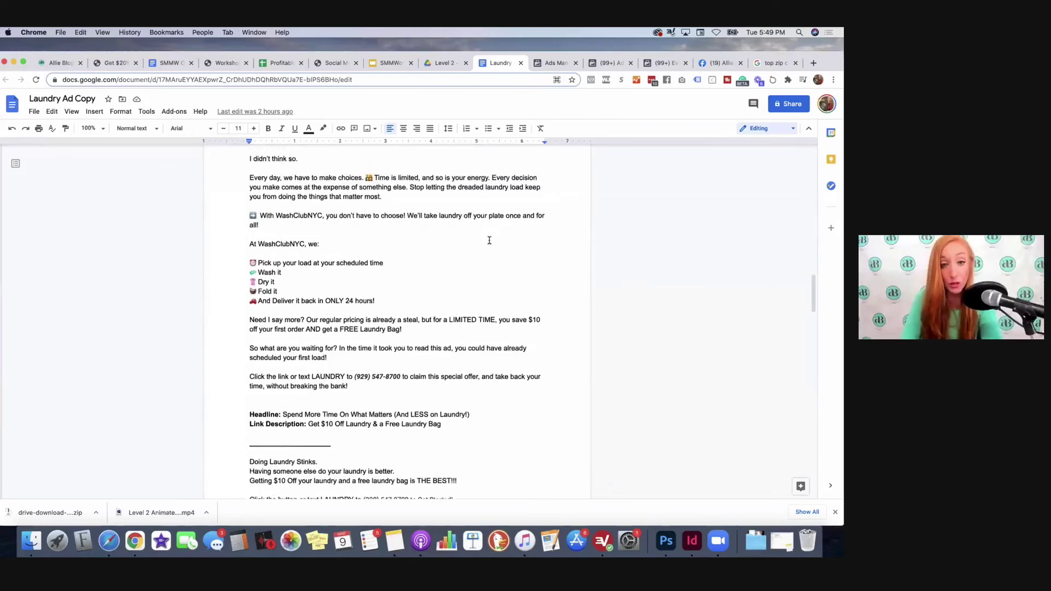
{"action": "scroll", "coordinate": [486, 250], "scroll_direction": "up", "scroll_amount": 5}
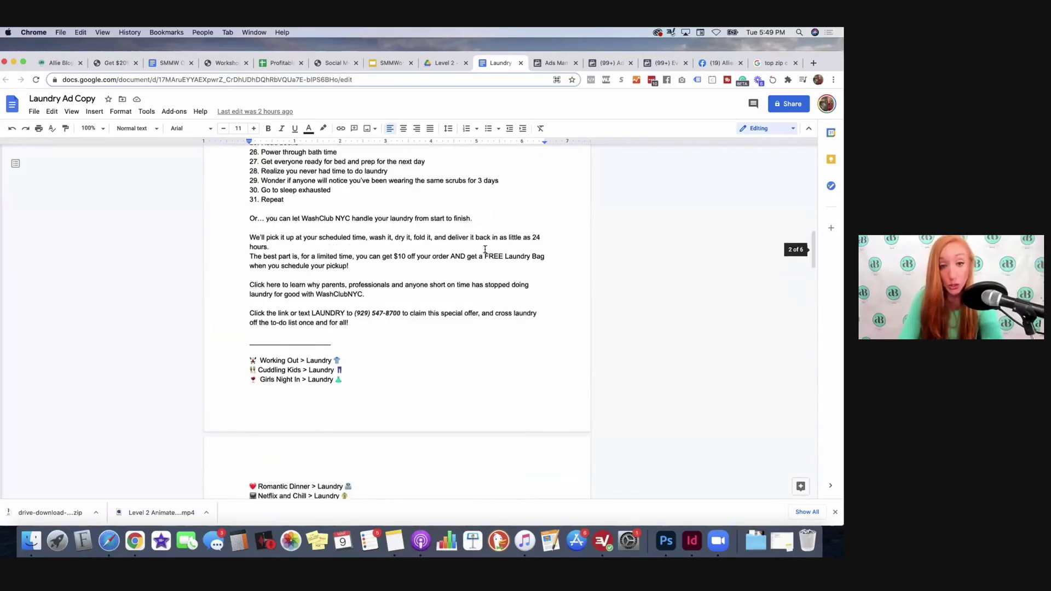
{"action": "scroll", "coordinate": [485, 250], "scroll_direction": "down", "scroll_amount": 15}
{"action": "scroll", "coordinate": [485, 249], "scroll_direction": "down", "scroll_amount": 3}
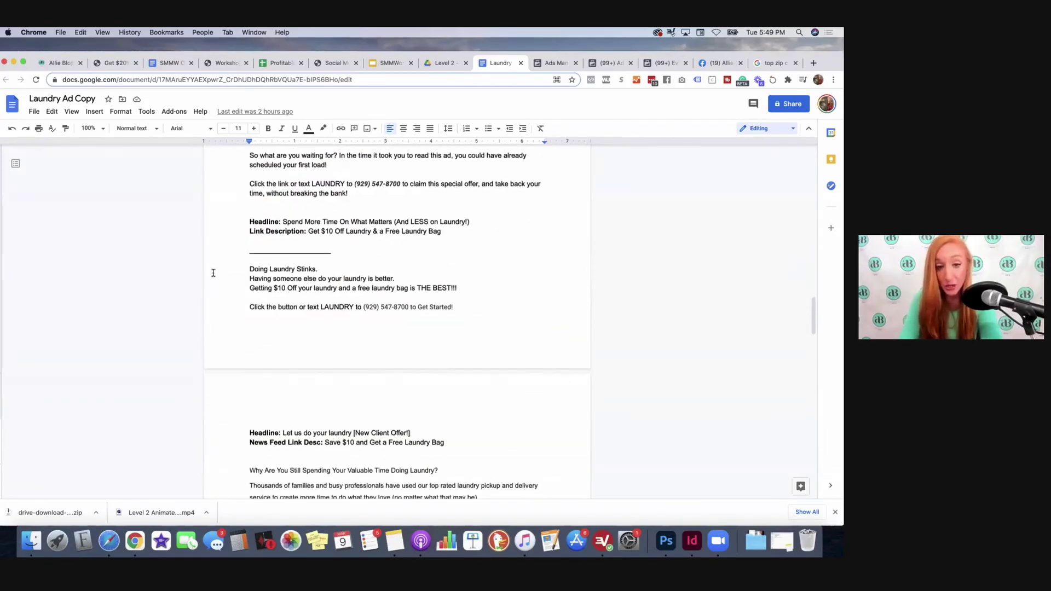
{"action": "left_click_drag", "start_coordinate": [246, 269], "coordinate": [480, 303]}
{"action": "key", "text": "super+c"}
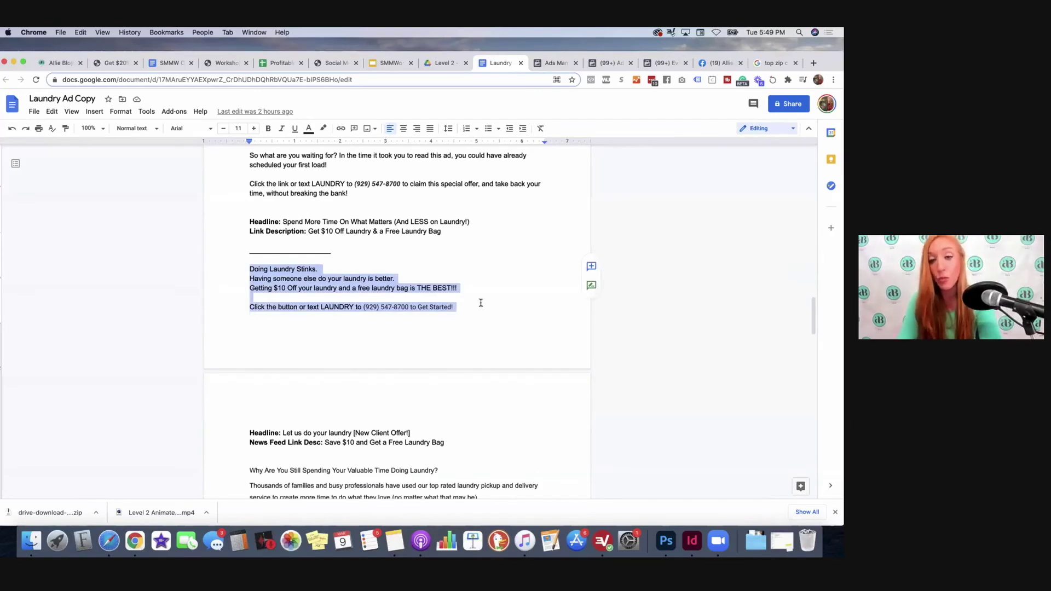
Step: Replace the ad's primary text with the pasted 'Doing Laundry Stinks.' copy
{"action": "left_click", "coordinate": [544, 71]}
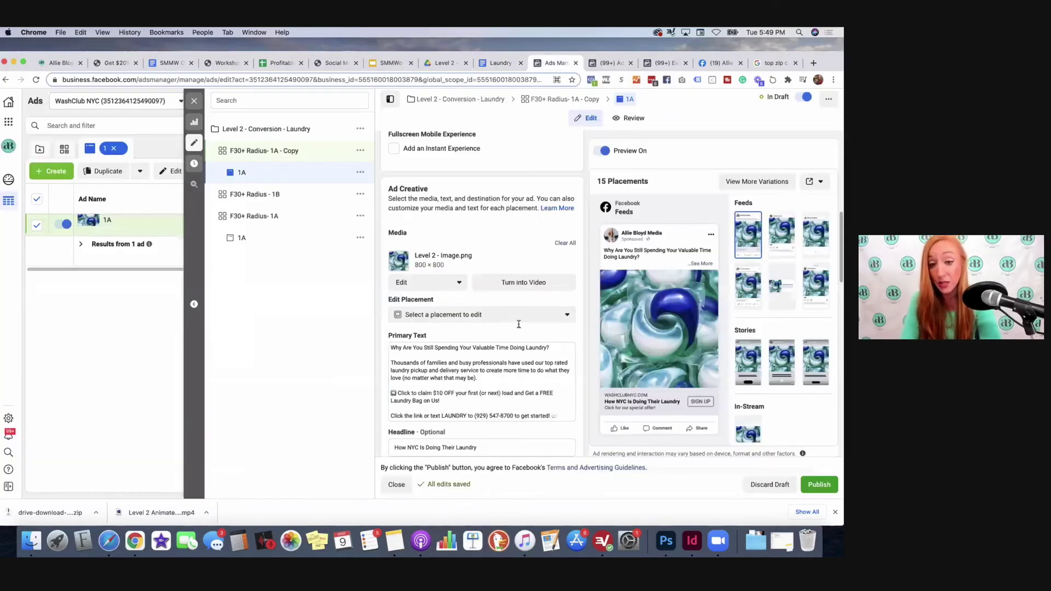
{"action": "scroll", "coordinate": [561, 388], "scroll_direction": "down", "scroll_amount": 1}
{"action": "left_click", "coordinate": [400, 322]}
{"action": "key", "text": "super+a"}
{"action": "key", "text": "BackSpace"}
{"action": "key", "text": "super+v"}
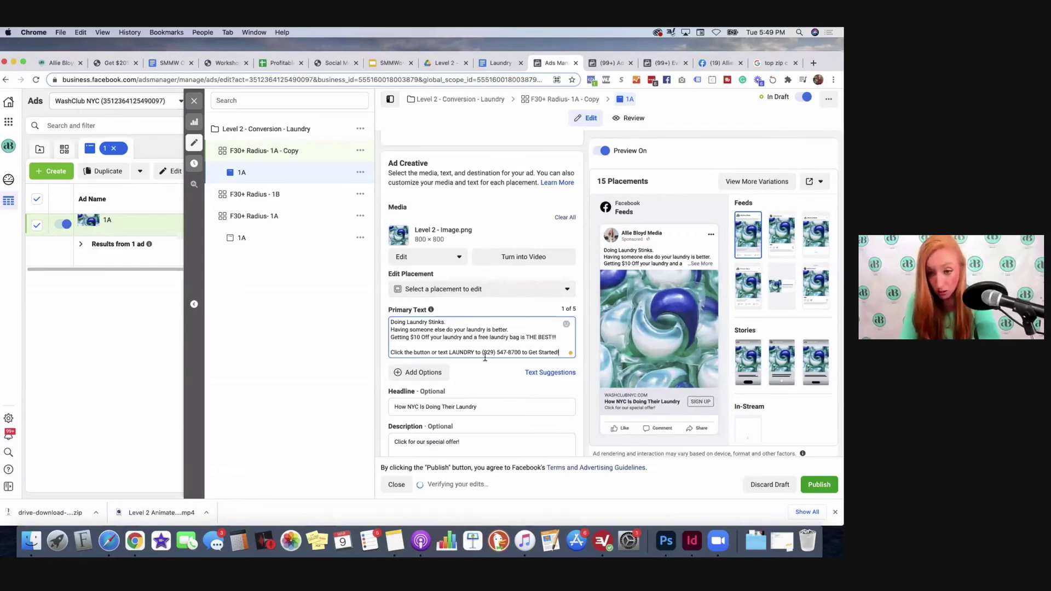
{"action": "scroll", "coordinate": [535, 144], "scroll_direction": "down", "scroll_amount": 1}
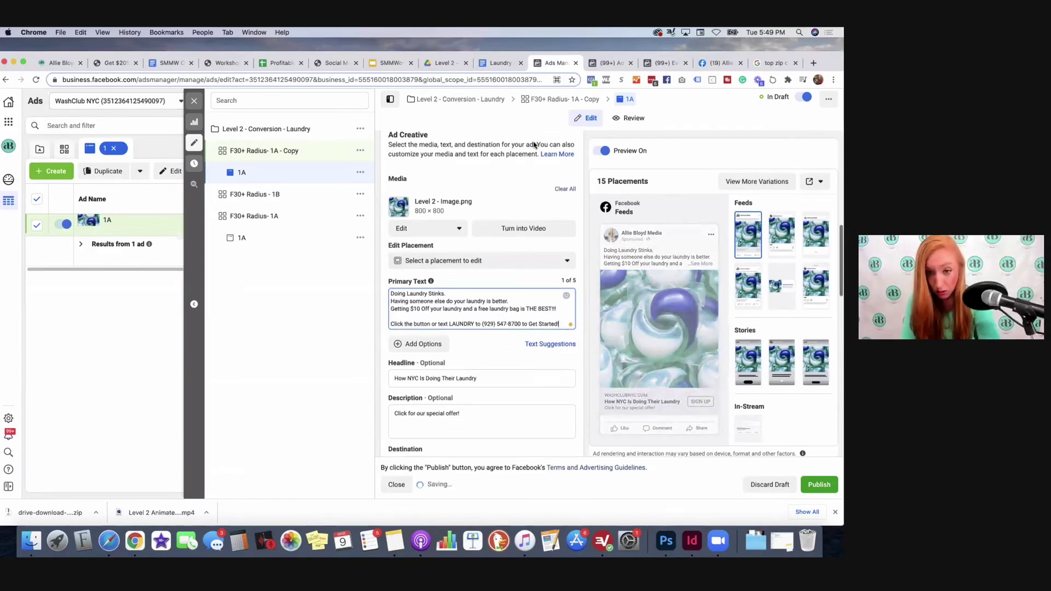
Step: Change the headline to 'You are getting very tired...'
{"action": "left_click", "coordinate": [511, 67]}
{"action": "scroll", "coordinate": [329, 356], "scroll_direction": "down", "scroll_amount": 2}
{"action": "left_click_drag", "start_coordinate": [411, 396], "coordinate": [282, 395]}
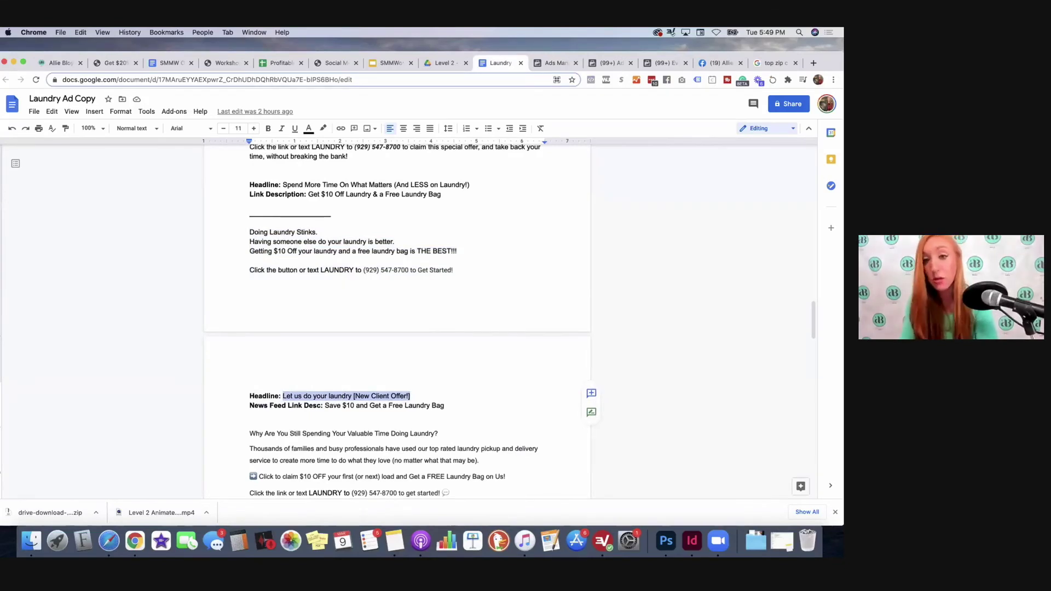
{"action": "left_click", "coordinate": [553, 62]}
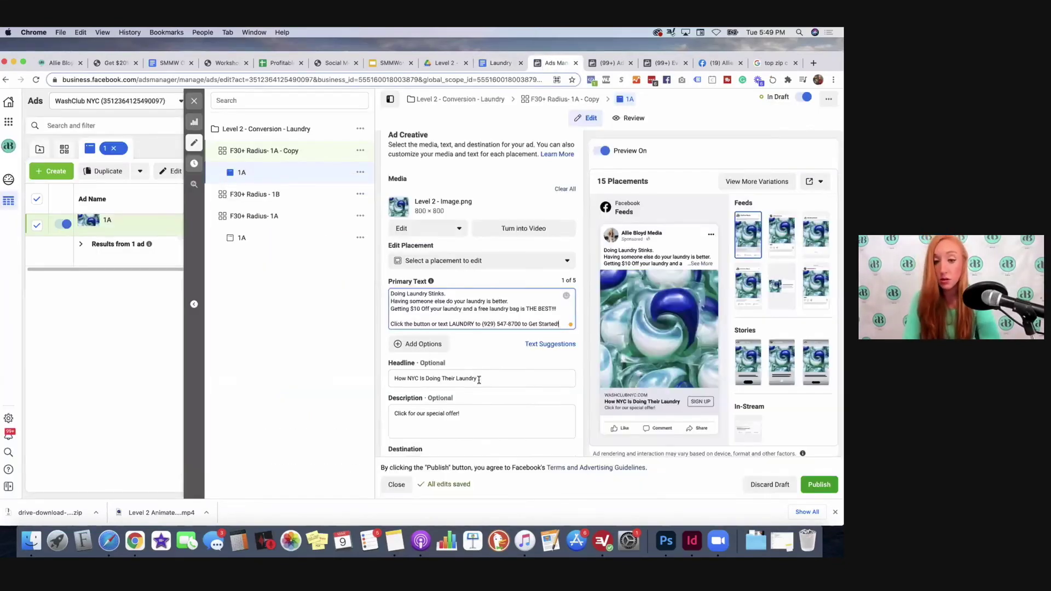
{"action": "triple_click", "coordinate": [480, 379]}
{"action": "key", "text": "BackSpace"}
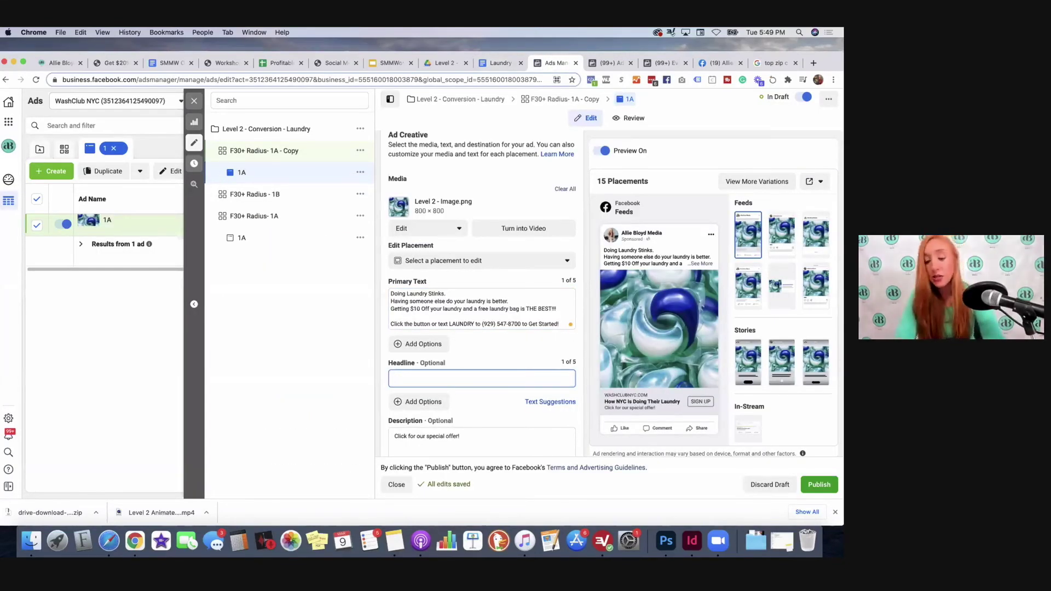
{"action": "type", "text": "You are"}
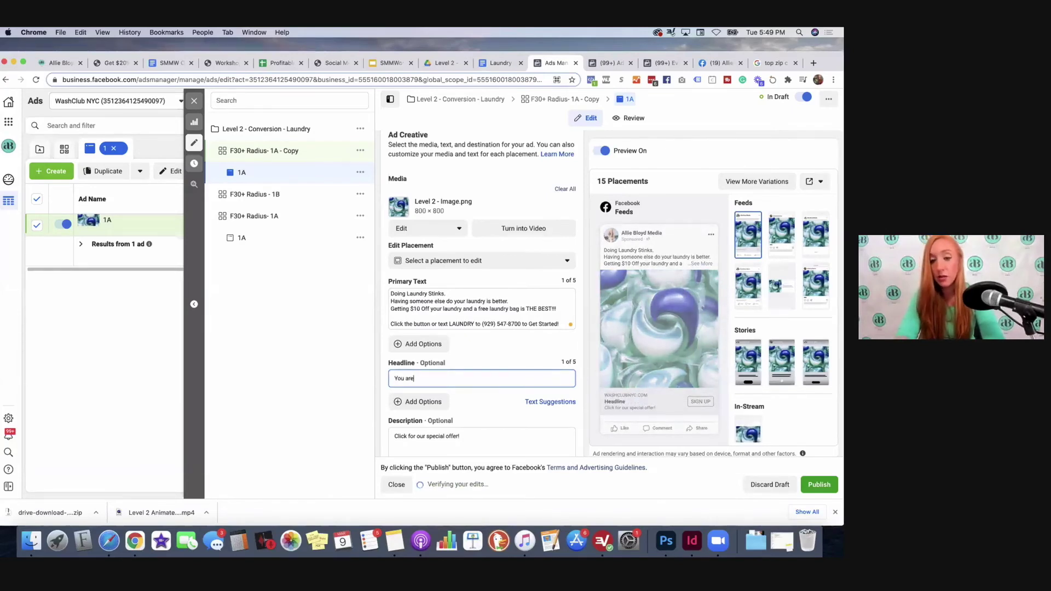
{"action": "type", "text": " getting very tired..."}
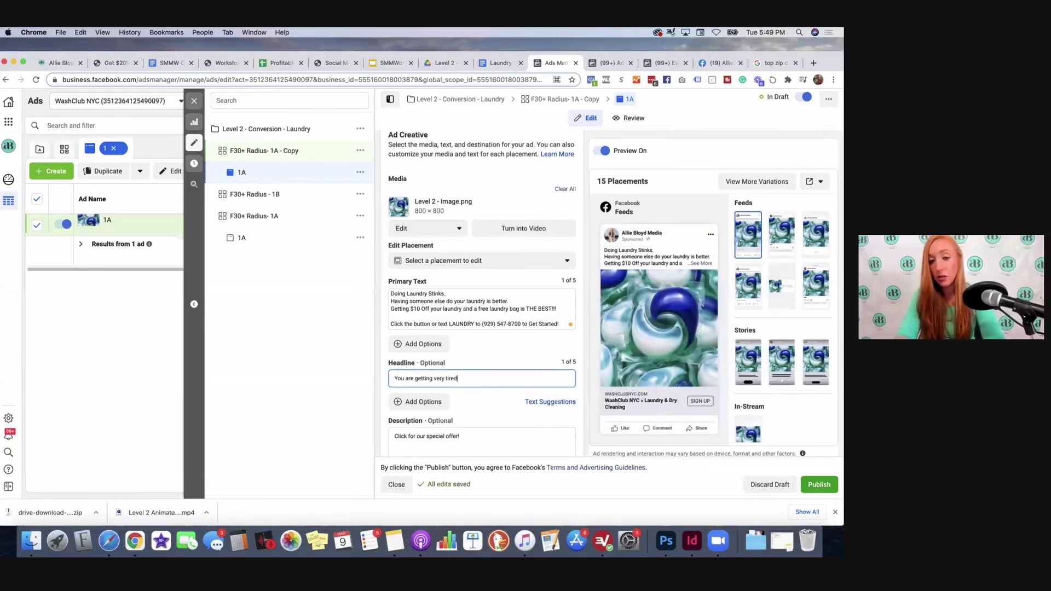
Step: Set the description to 'Of doing your laundry ! Click here' followed by a pointing-hand emoji
{"action": "triple_click", "coordinate": [402, 437]}
{"action": "type", "text": "O"}
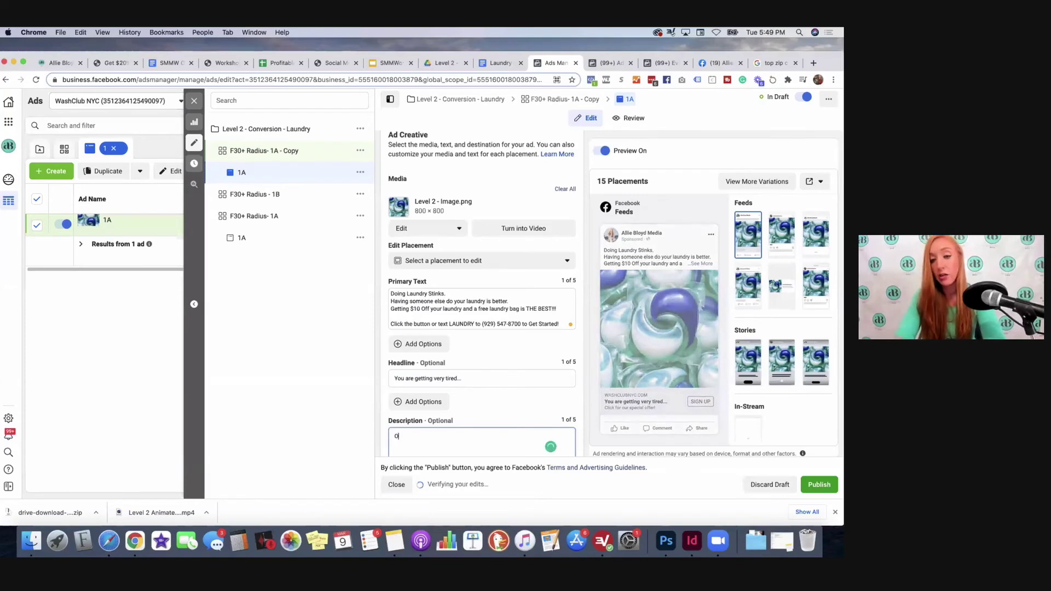
{"action": "type", "text": "f doing your laundry ! Cli"}
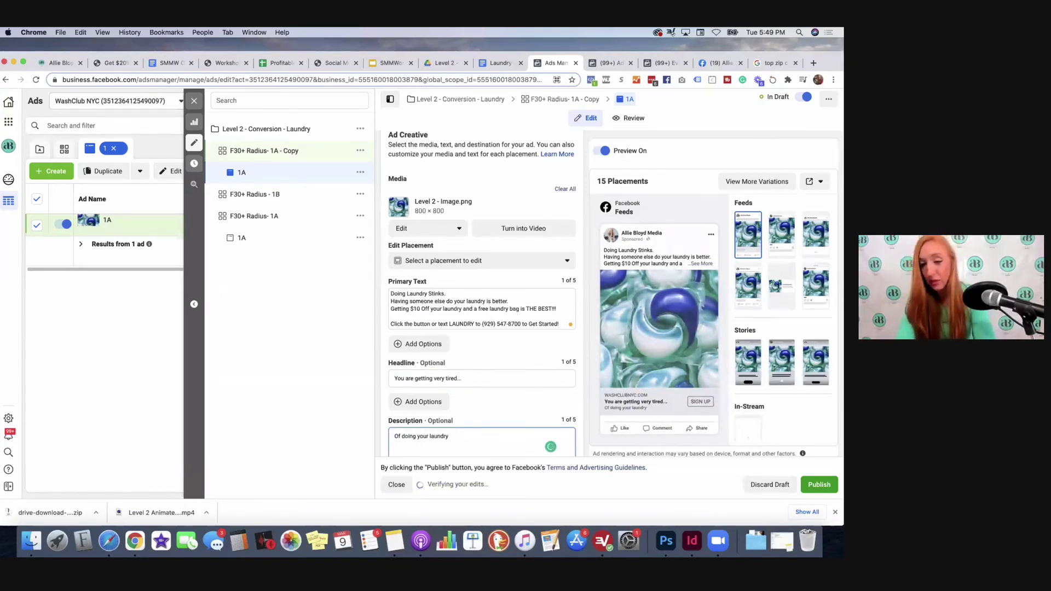
{"action": "type", "text": "ck her"}
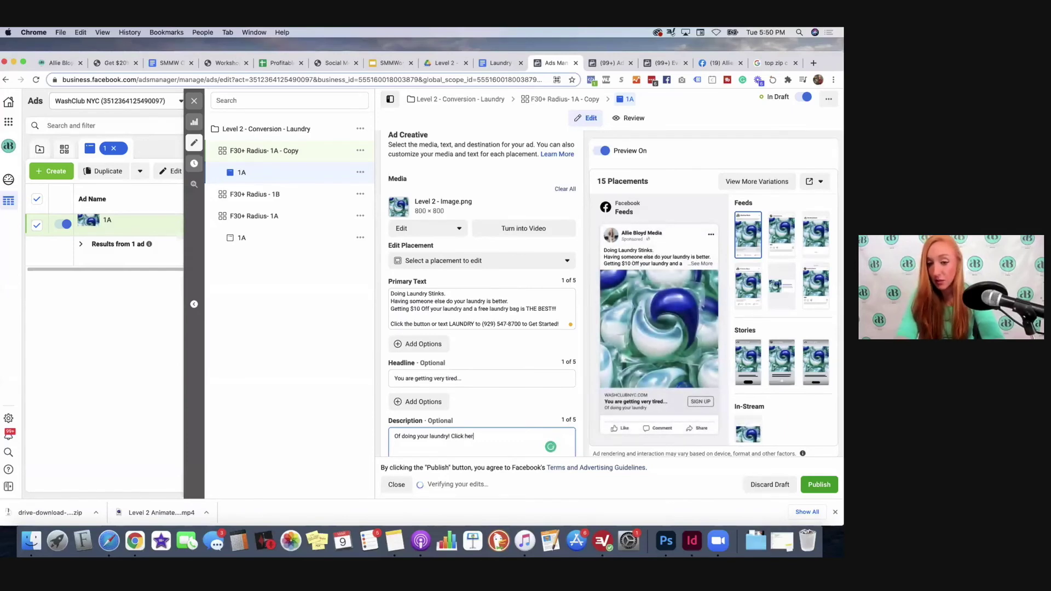
{"action": "type", "text": "e"}
{"action": "key", "text": "ctrl+super+space"}
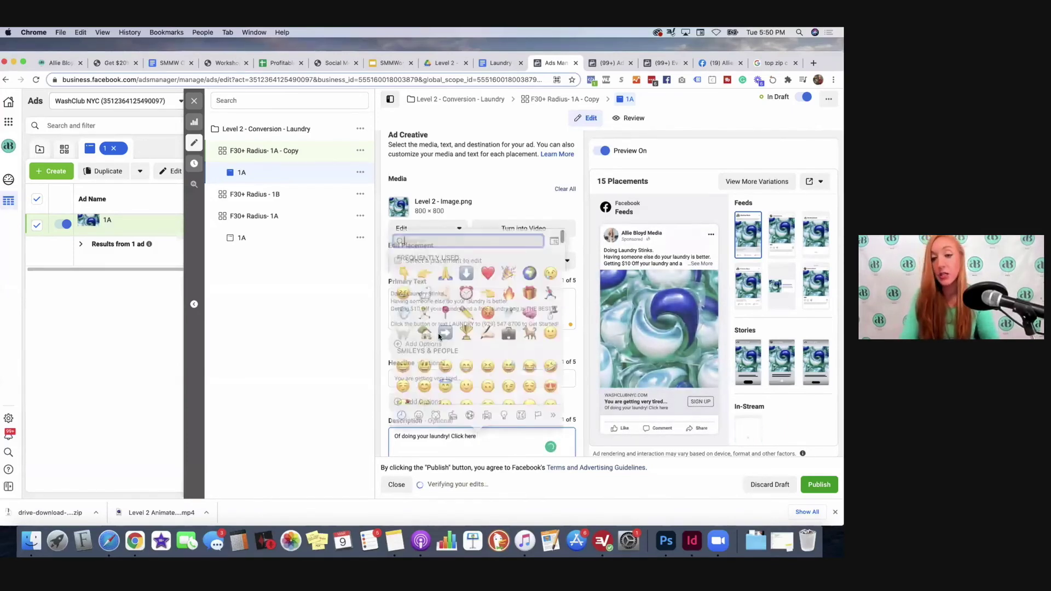
{"action": "left_click", "coordinate": [431, 296]}
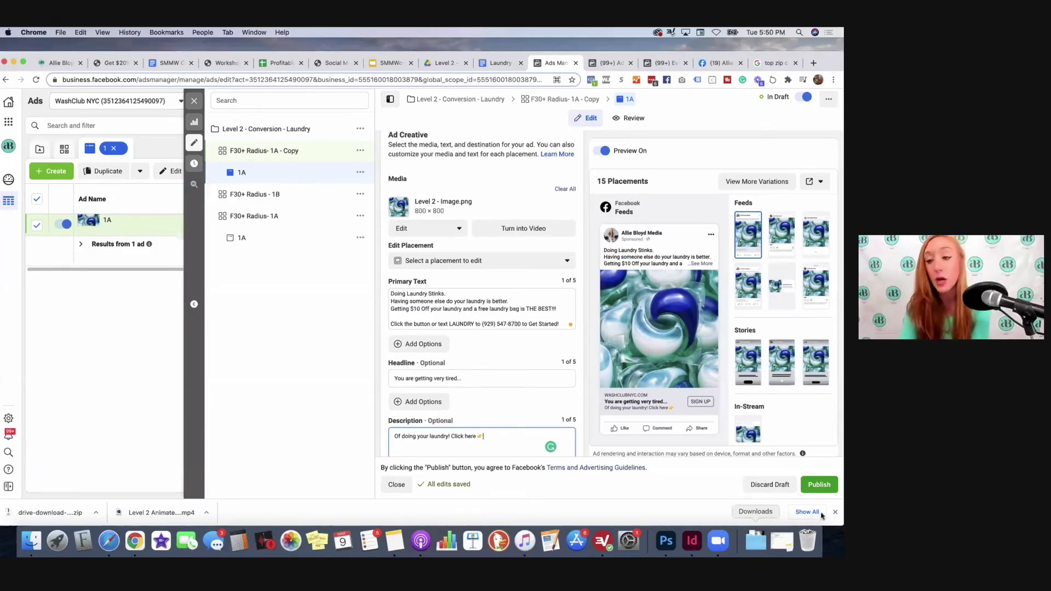
{"action": "scroll", "coordinate": [531, 386], "scroll_direction": "down", "scroll_amount": 10}
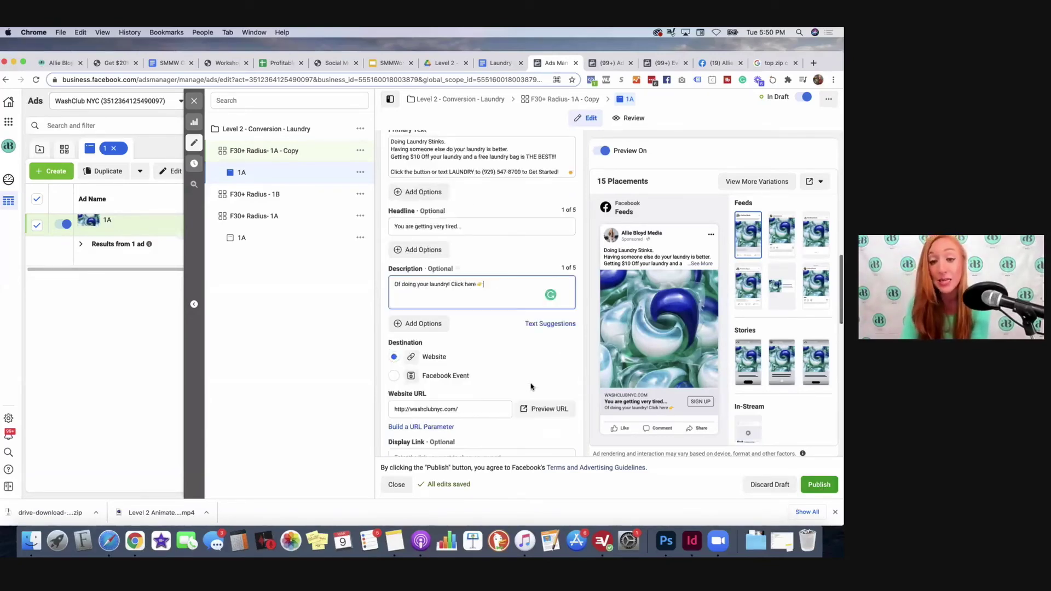
{"action": "scroll", "coordinate": [529, 302], "scroll_direction": "up", "scroll_amount": 8}
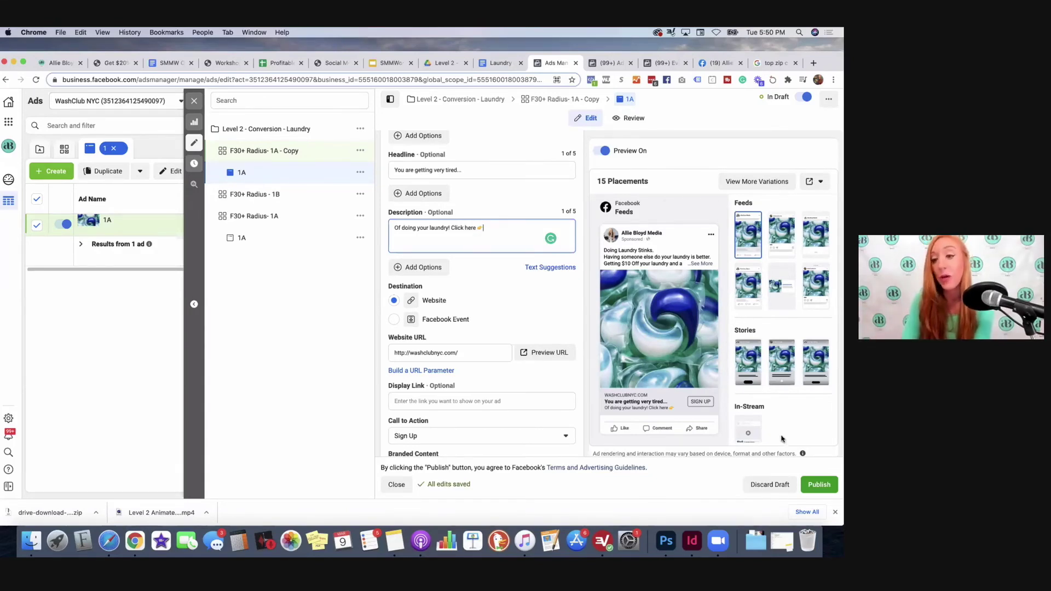
Step: Publish the copied ad set and its ad
{"action": "left_click", "coordinate": [820, 485]}
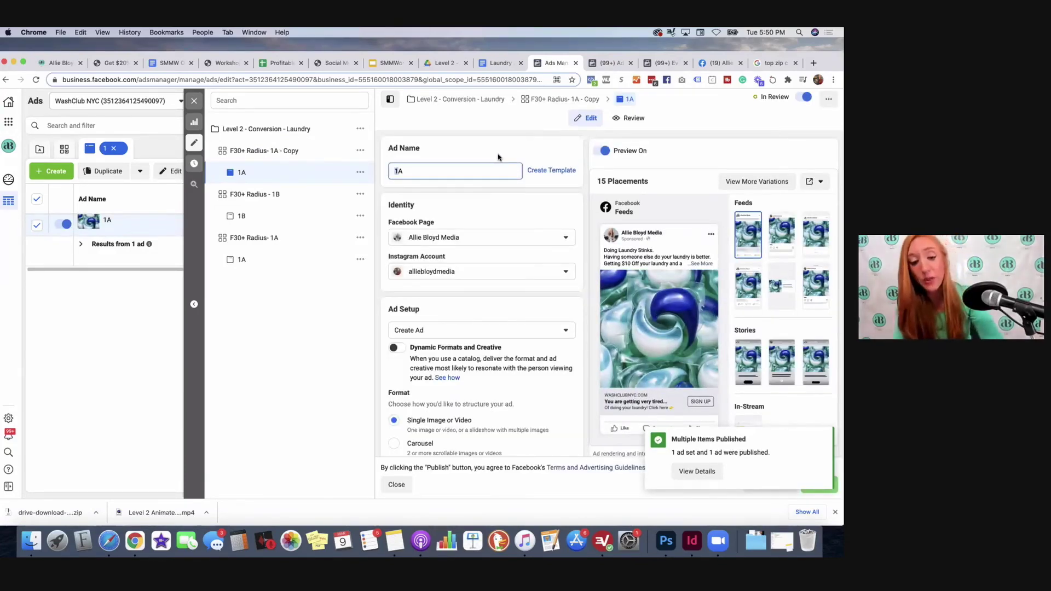
Step: Rename the ad to 2A and publish the change
{"action": "type", "text": "2A"}
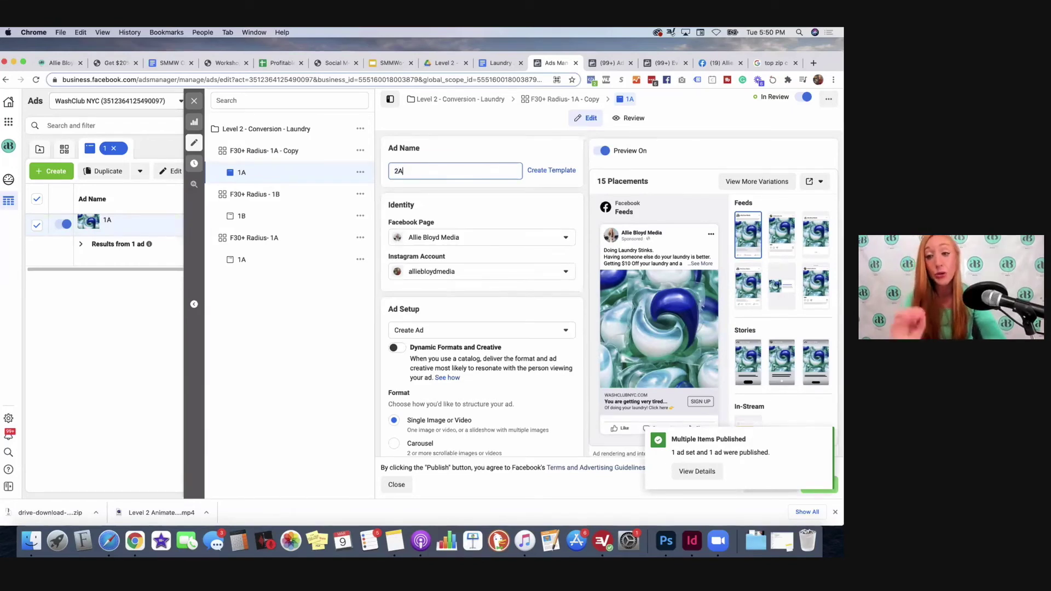
{"action": "key", "text": "BackSpace"}
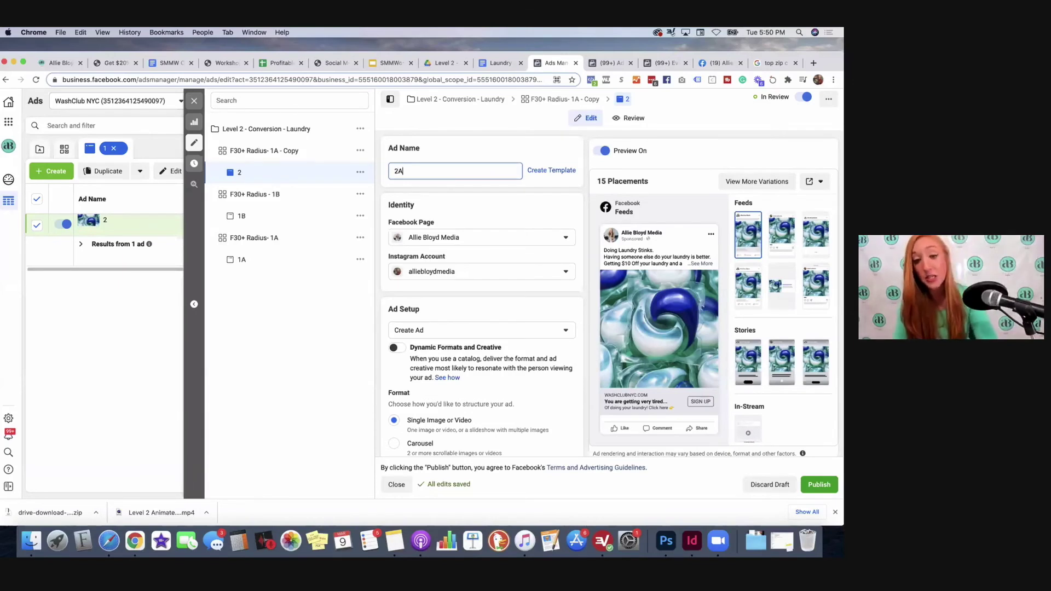
{"action": "left_click", "coordinate": [821, 489]}
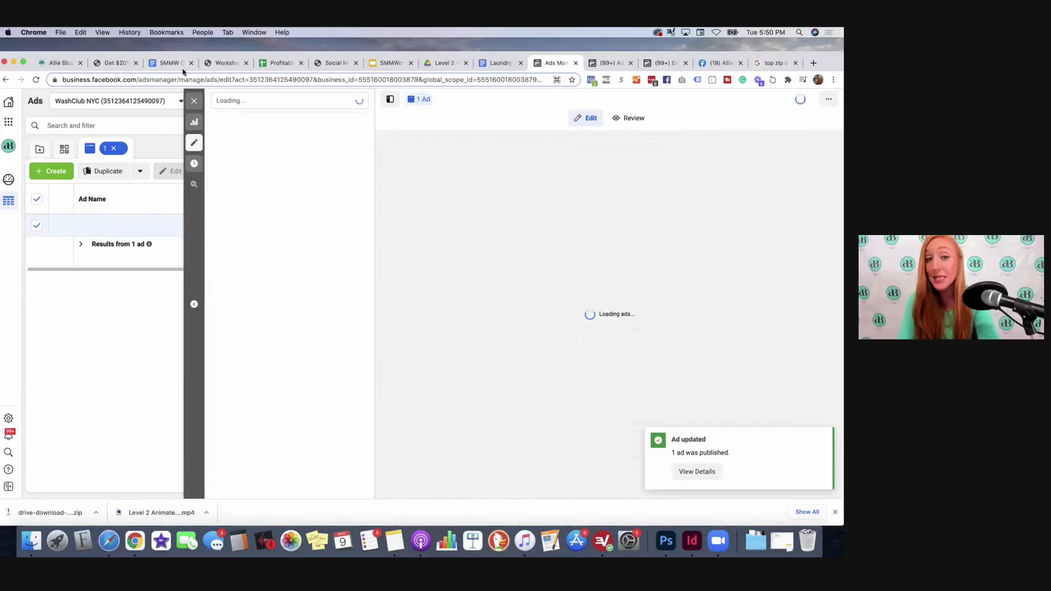
Step: Rename the 'F30+ Radius- 1A - Copy' ad set to 'F30+ Radius- 2A'
{"action": "left_click", "coordinate": [195, 102]}
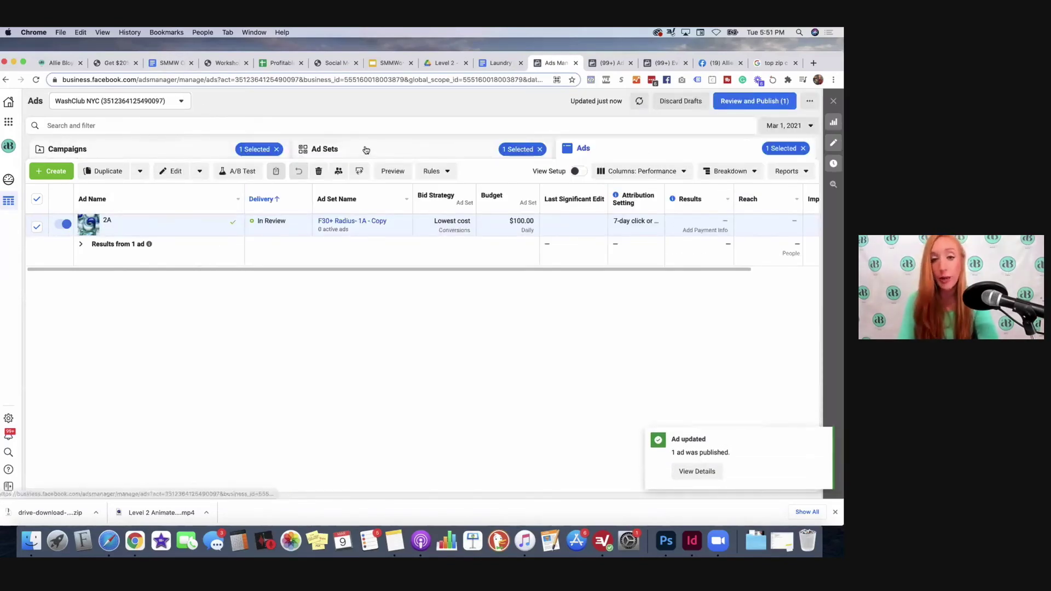
{"action": "left_click", "coordinate": [366, 150]}
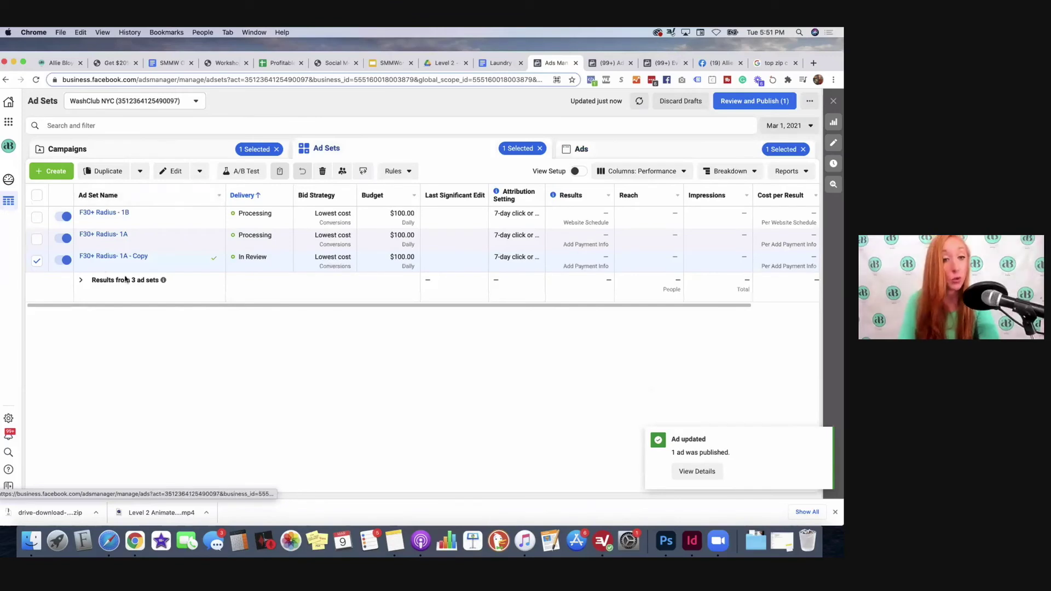
{"action": "left_click", "coordinate": [153, 257]}
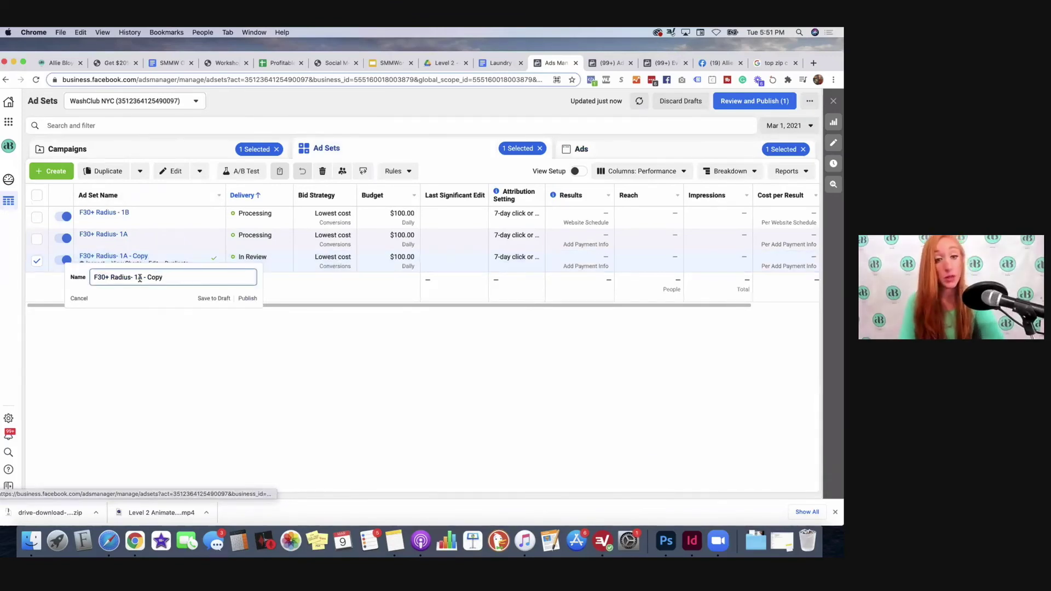
{"action": "left_click_drag", "start_coordinate": [164, 278], "coordinate": [135, 279]}
{"action": "type", "text": "2"}
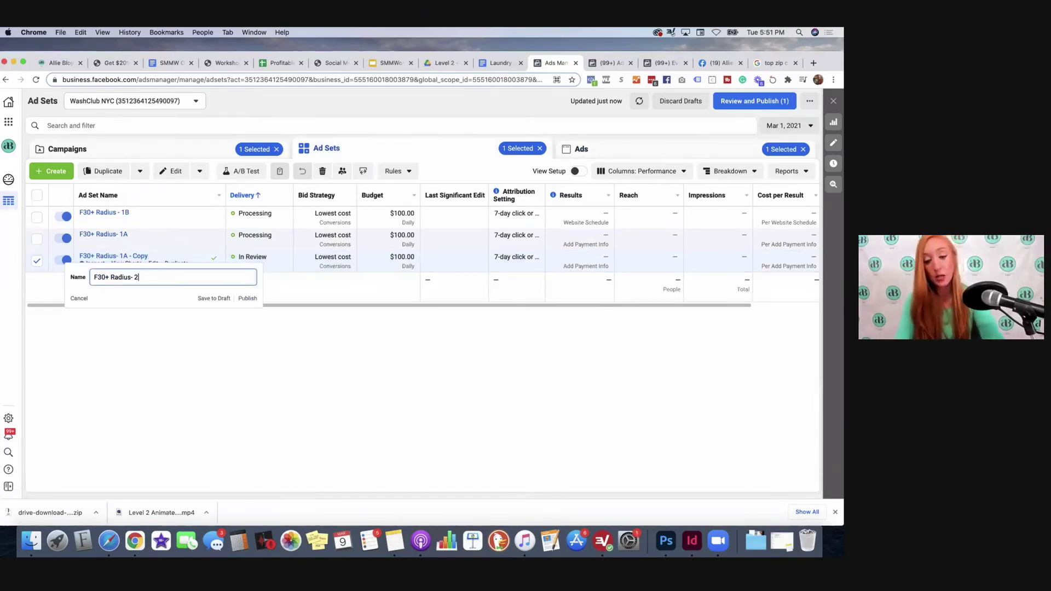
{"action": "key", "text": "Return"}
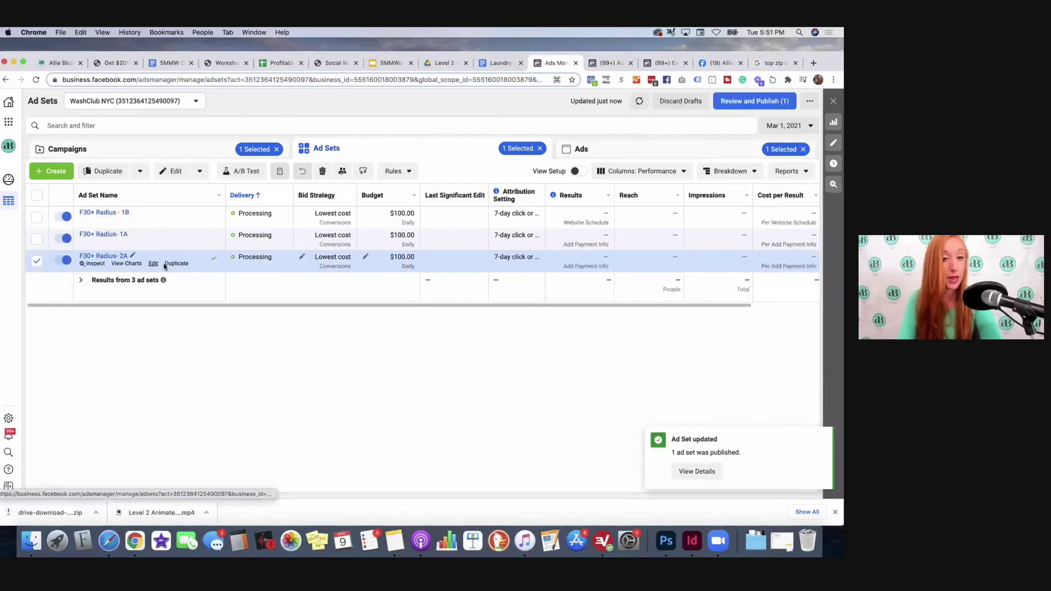
Step: Make one copy of the 2A ad set and name it 'F30+ Radius- 3A'
{"action": "left_click", "coordinate": [181, 264]}
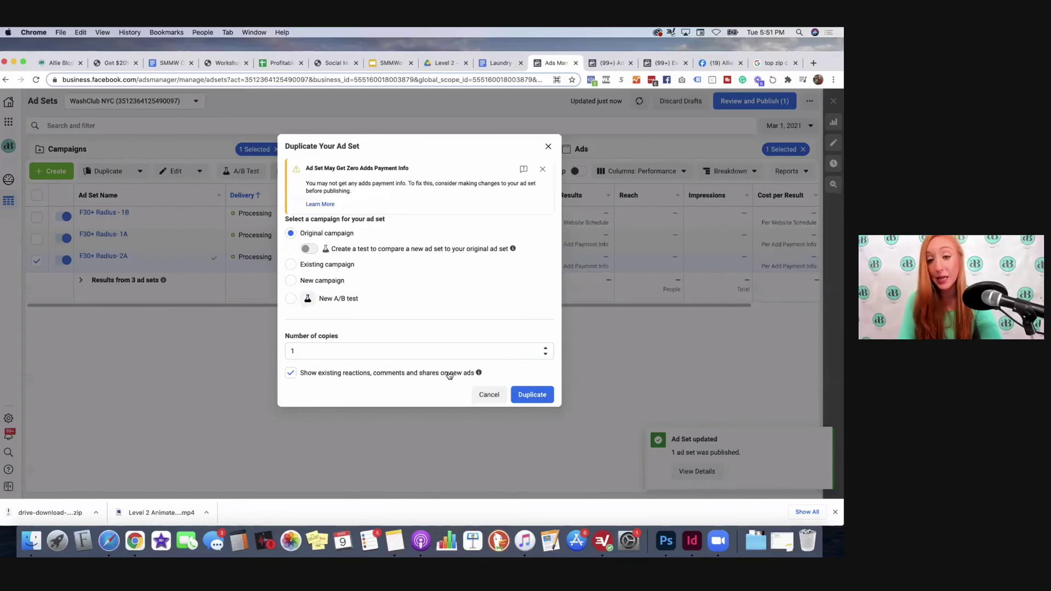
{"action": "left_click", "coordinate": [534, 394]}
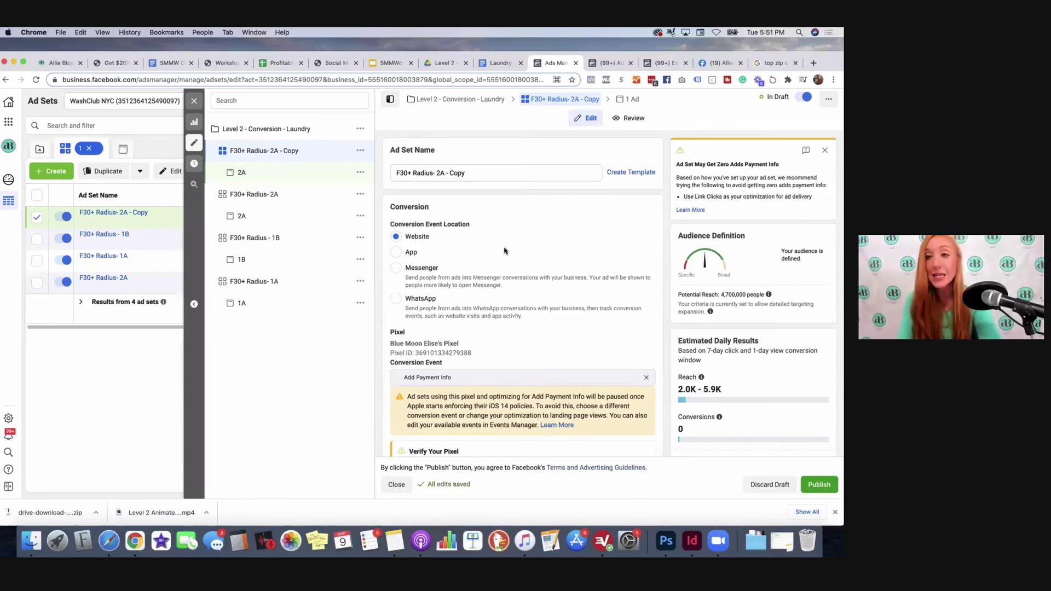
{"action": "scroll", "coordinate": [505, 251], "scroll_direction": "down", "scroll_amount": 4}
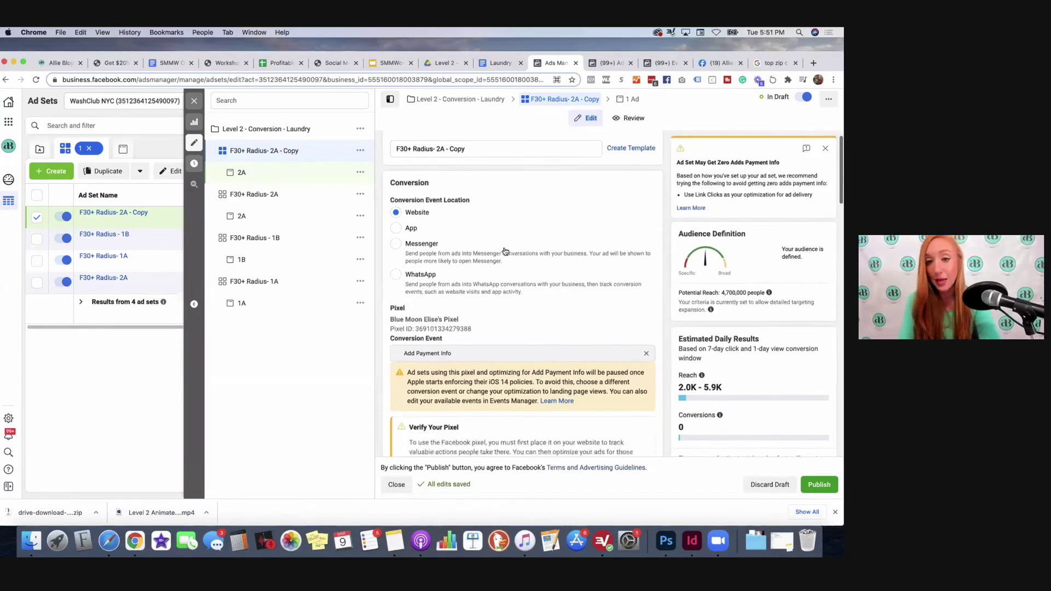
{"action": "scroll", "coordinate": [454, 144], "scroll_direction": "up", "scroll_amount": 4}
{"action": "left_click", "coordinate": [445, 172]}
{"action": "key", "text": "BackSpace"}
{"action": "key", "text": "BackSpace"}
{"action": "key", "text": "BackSpace"}
{"action": "type", "text": "3A"}
{"action": "left_click_drag", "start_coordinate": [476, 172], "coordinate": [446, 172]}
{"action": "key", "text": "BackSpace"}
Step: Dismiss the detailed targeting expansion suggestion and review the new ad set's settings
{"action": "scroll", "coordinate": [537, 279], "scroll_direction": "down", "scroll_amount": 1}
{"action": "scroll", "coordinate": [536, 280], "scroll_direction": "down", "scroll_amount": 8}
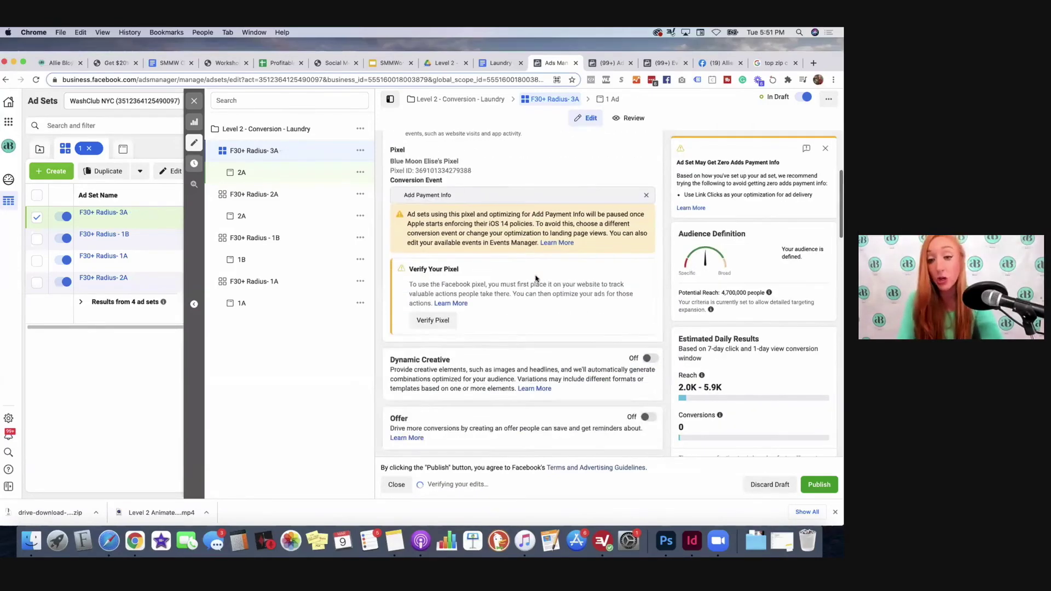
{"action": "scroll", "coordinate": [536, 278], "scroll_direction": "down", "scroll_amount": 1}
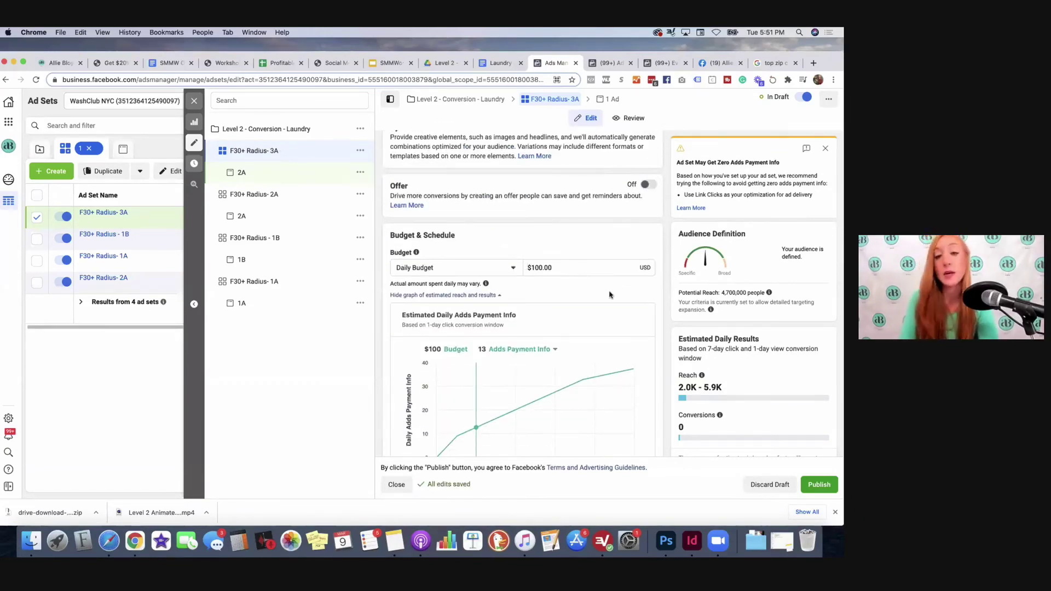
{"action": "scroll", "coordinate": [609, 295], "scroll_direction": "down", "scroll_amount": 10}
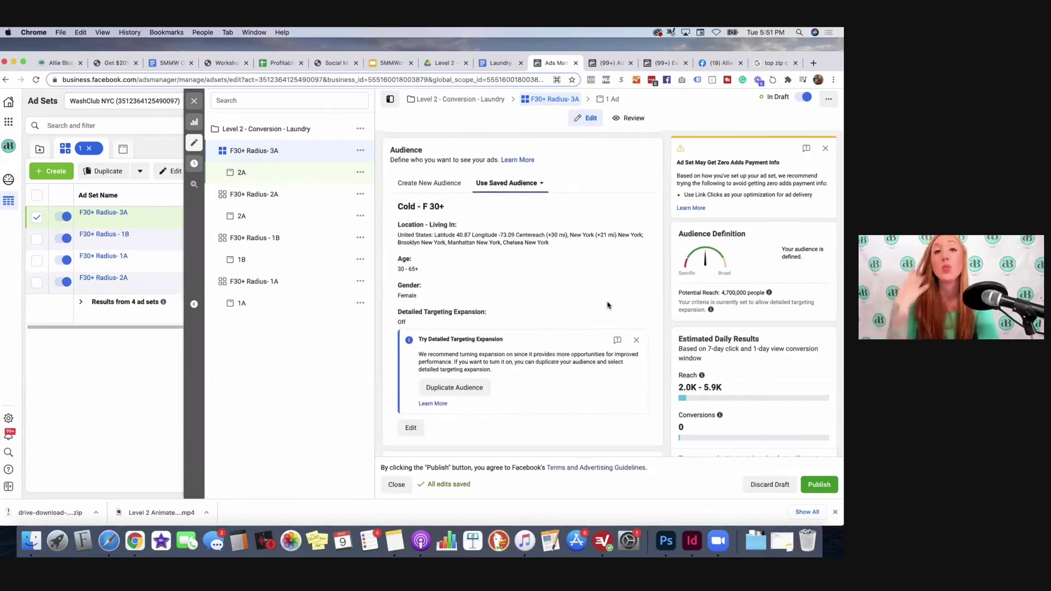
{"action": "left_click", "coordinate": [637, 341]}
{"action": "scroll", "coordinate": [639, 345], "scroll_direction": "down", "scroll_amount": 1}
{"action": "scroll", "coordinate": [640, 345], "scroll_direction": "up", "scroll_amount": 1}
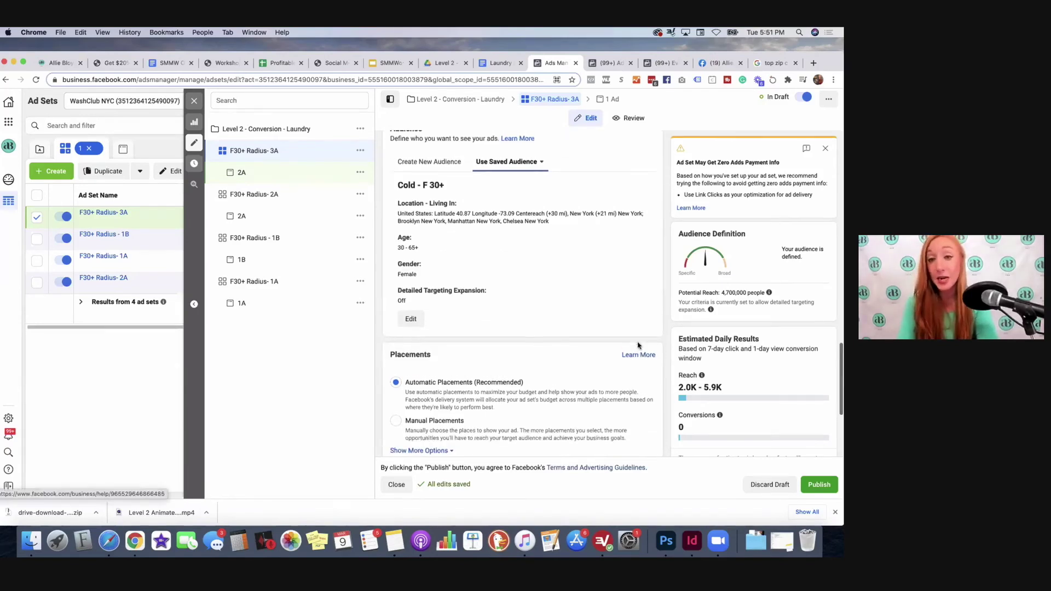
{"action": "scroll", "coordinate": [646, 299], "scroll_direction": "down", "scroll_amount": 1}
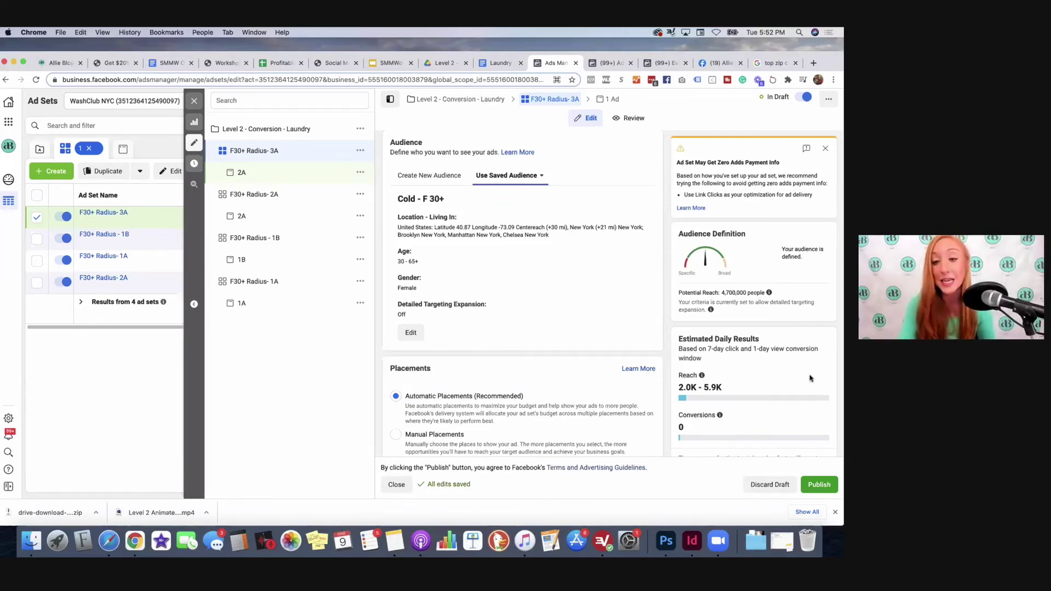
{"action": "scroll", "coordinate": [519, 328], "scroll_direction": "down", "scroll_amount": 15}
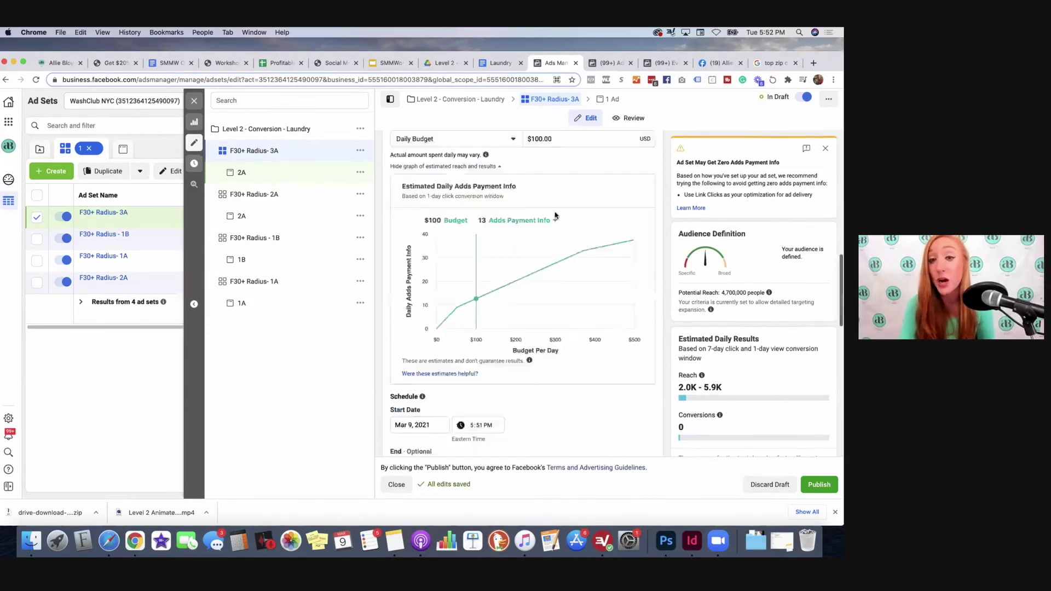
Step: Change the name of the ad under F30+ Radius- 3A from '2A' to '3A'
{"action": "left_click", "coordinate": [615, 98]}
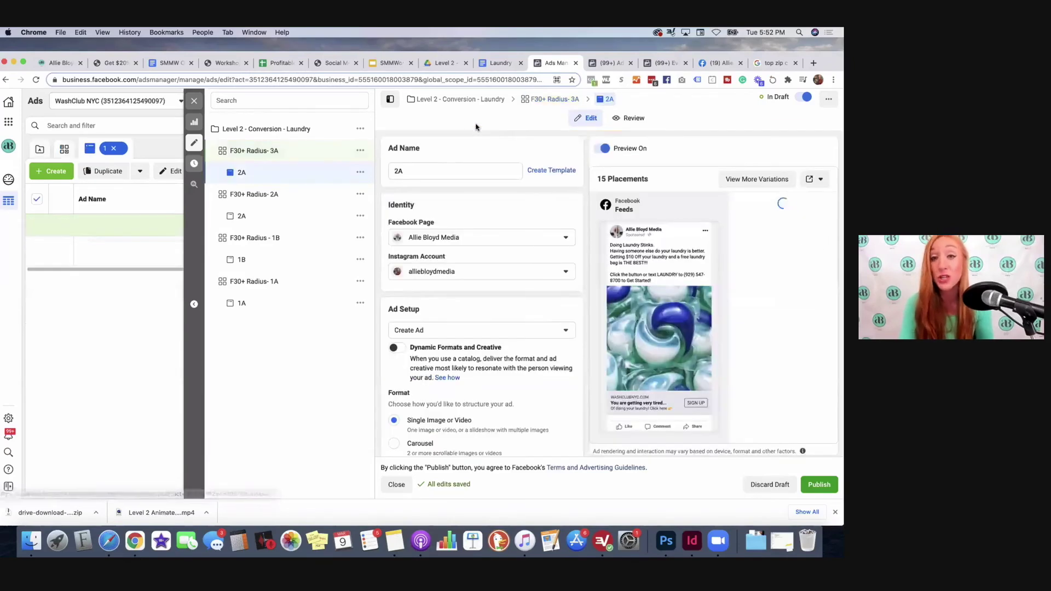
{"action": "scroll", "coordinate": [452, 219], "scroll_direction": "down", "scroll_amount": 1}
{"action": "scroll", "coordinate": [453, 219], "scroll_direction": "up", "scroll_amount": 1}
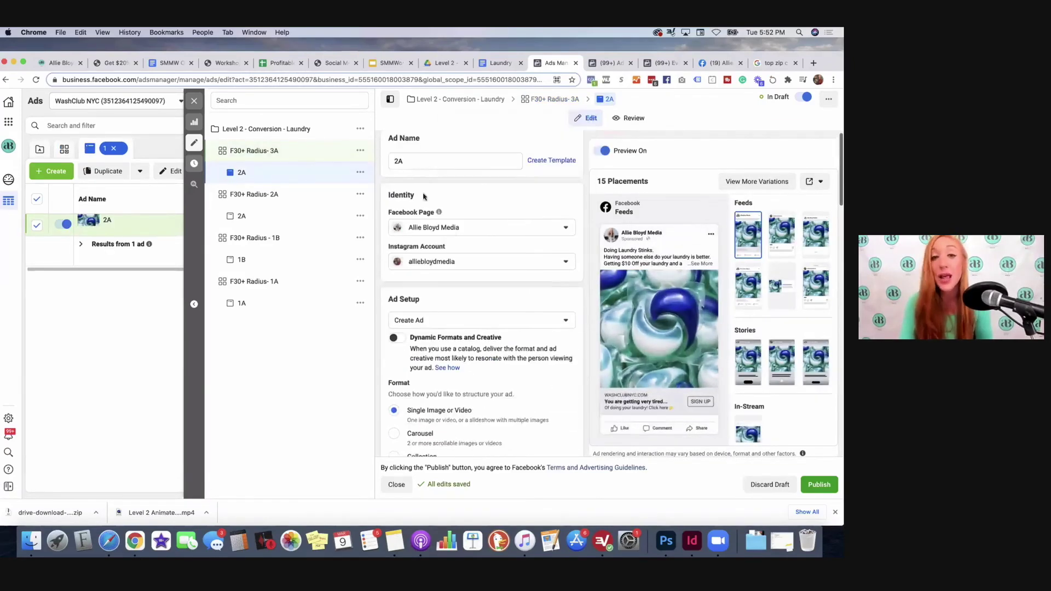
{"action": "left_click", "coordinate": [398, 161]}
{"action": "key", "text": "BackSpace"}
{"action": "type", "text": "3"}
{"action": "scroll", "coordinate": [471, 257], "scroll_direction": "down", "scroll_amount": 5}
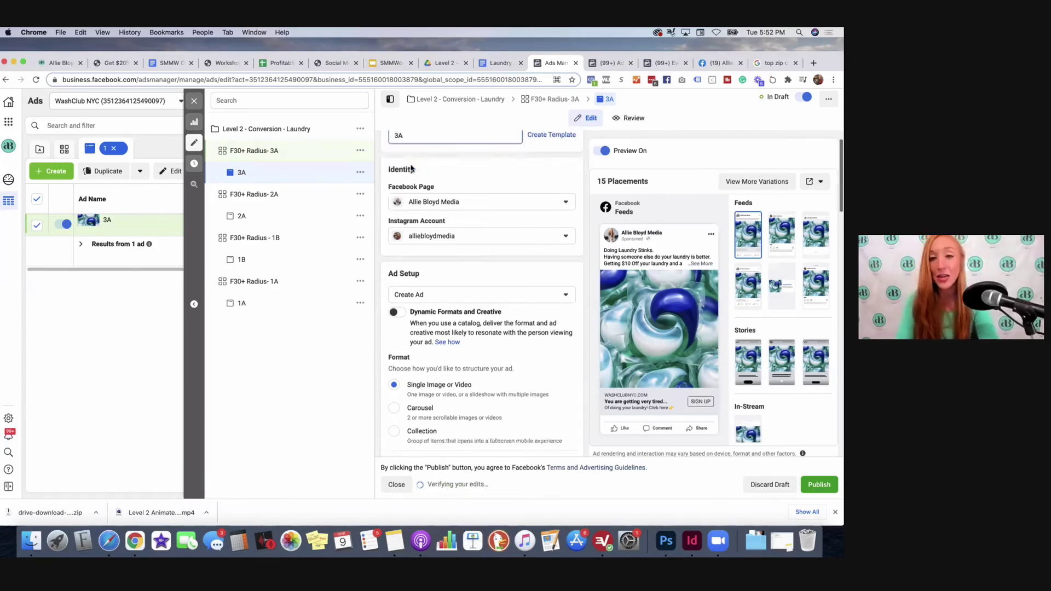
{"action": "scroll", "coordinate": [474, 259], "scroll_direction": "down", "scroll_amount": 5}
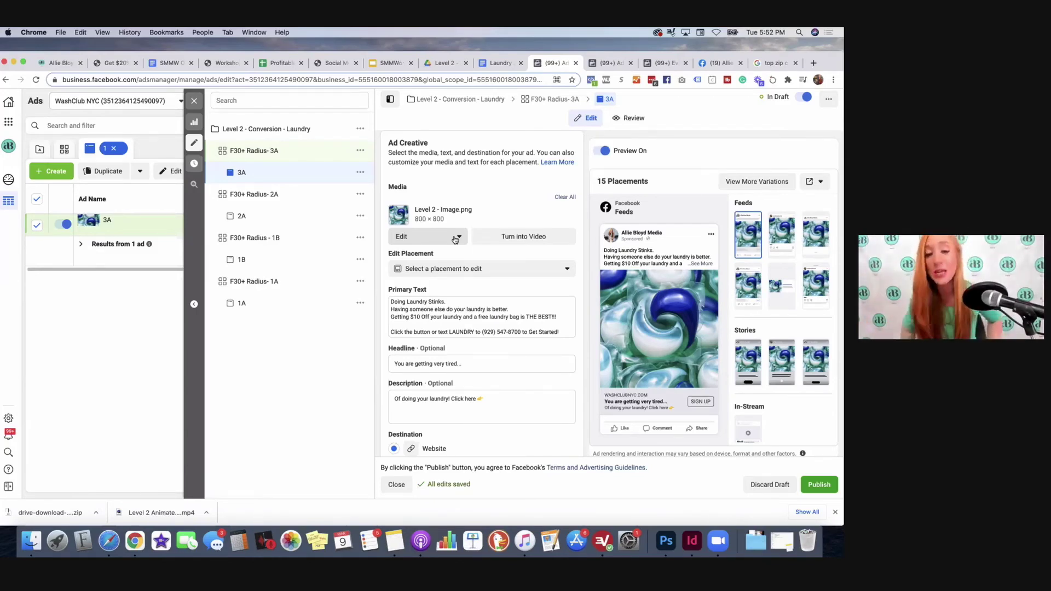
Step: Swap ad 3A's laundry-pods image for an uploaded 20.png, keeping the default crops
{"action": "left_click", "coordinate": [454, 238]}
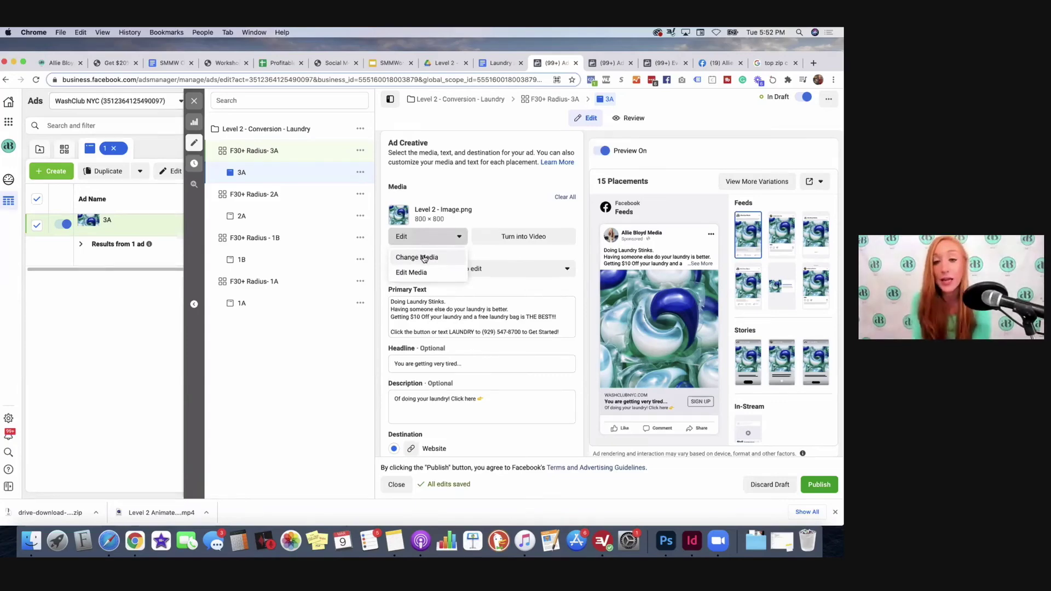
{"action": "left_click", "coordinate": [425, 257]}
{"action": "left_click", "coordinate": [647, 118]}
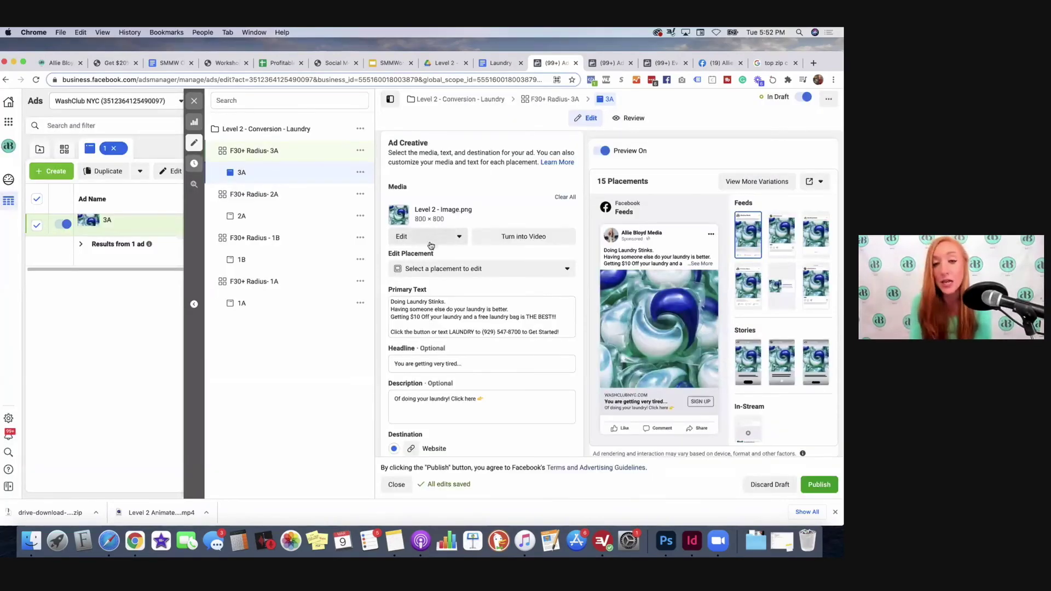
{"action": "left_click", "coordinate": [434, 240]}
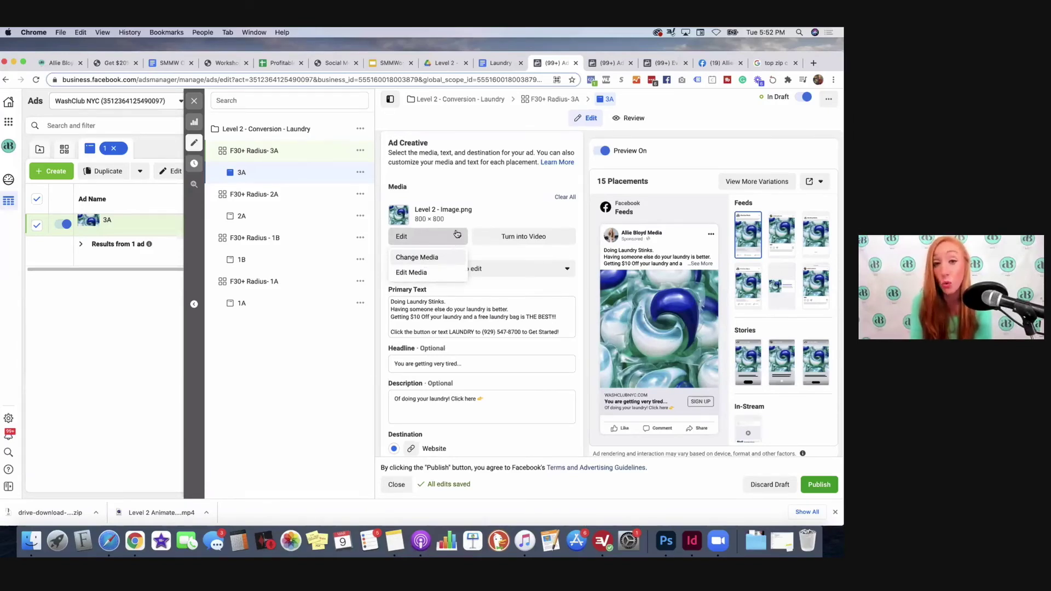
{"action": "left_click", "coordinate": [428, 257]}
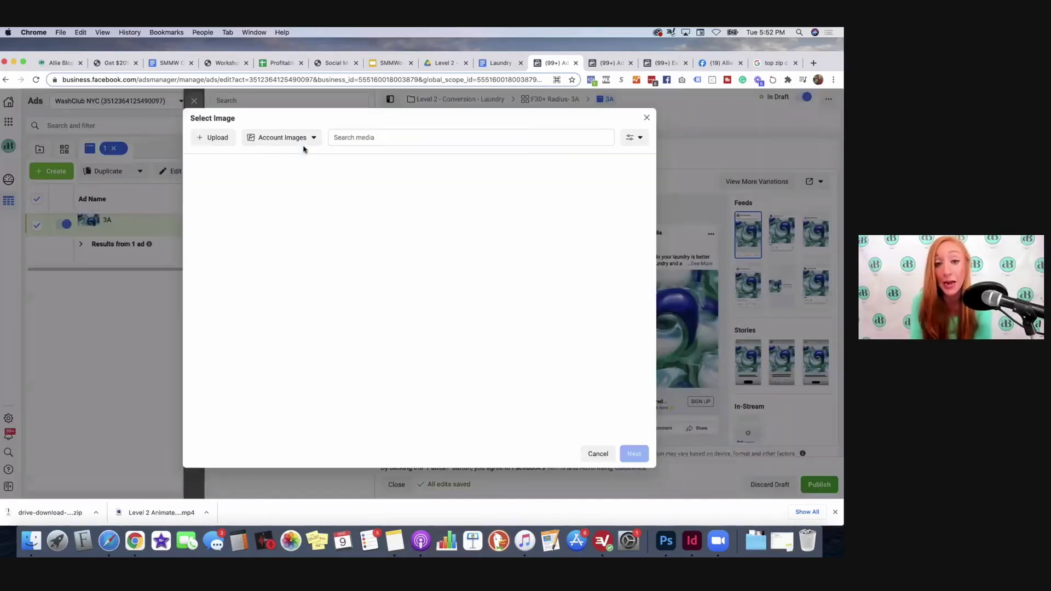
{"action": "left_click", "coordinate": [219, 137]}
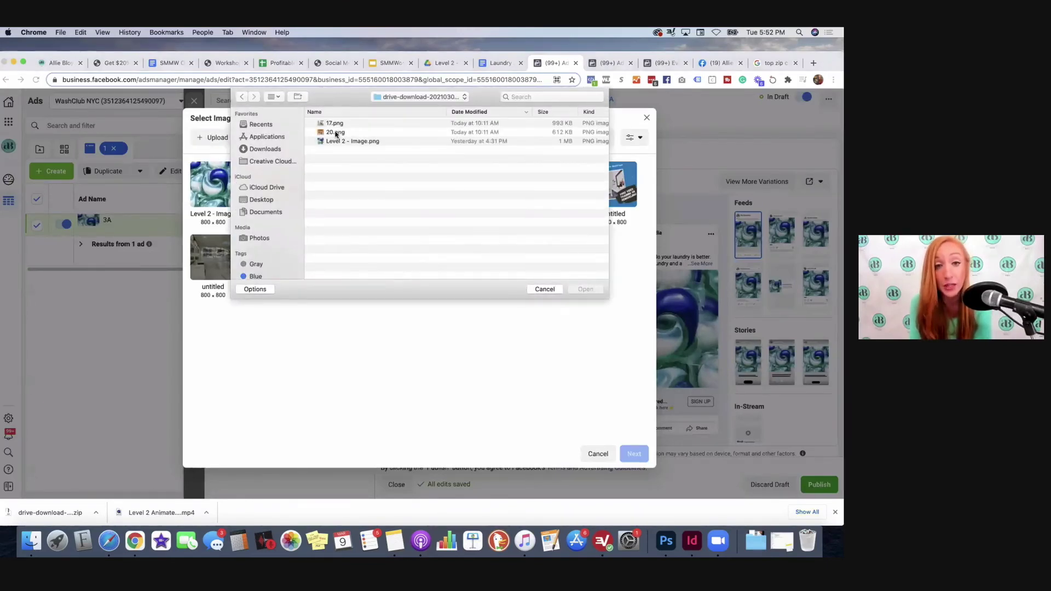
{"action": "left_click", "coordinate": [336, 133]}
{"action": "left_click", "coordinate": [586, 290]}
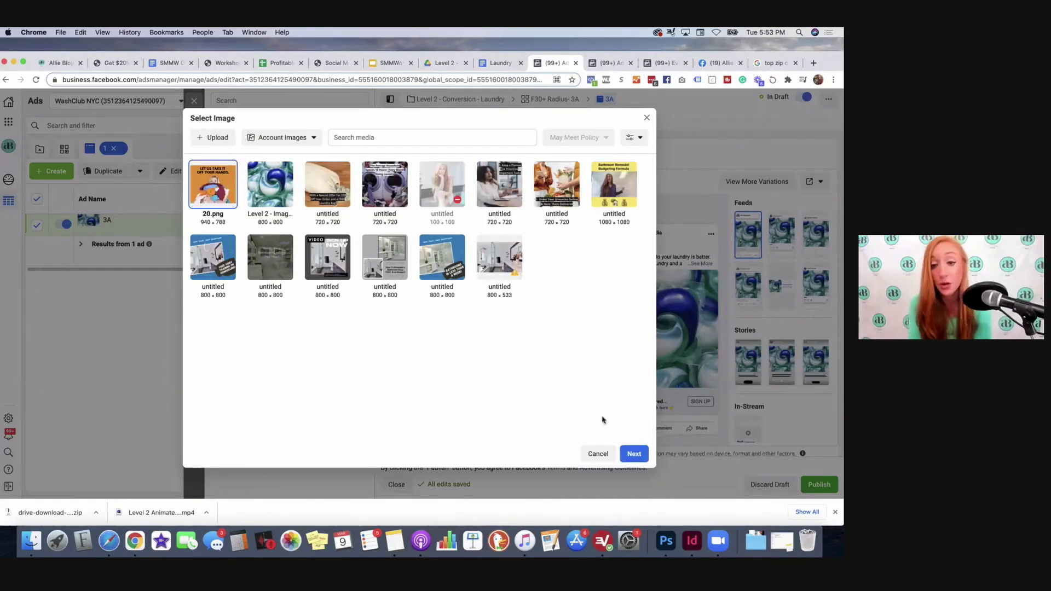
{"action": "left_click", "coordinate": [634, 454]}
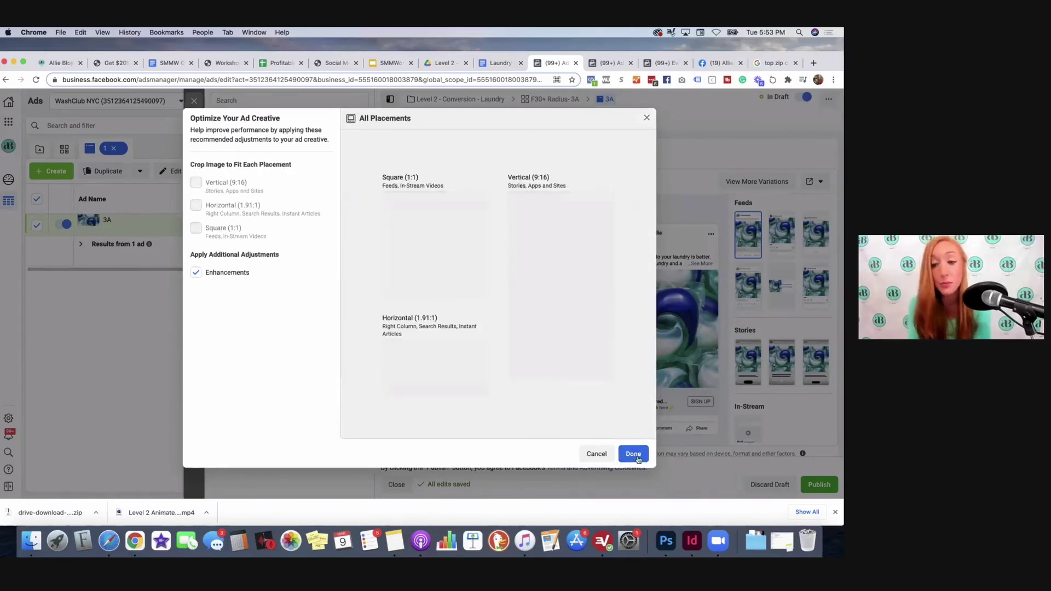
{"action": "left_click", "coordinate": [635, 454]}
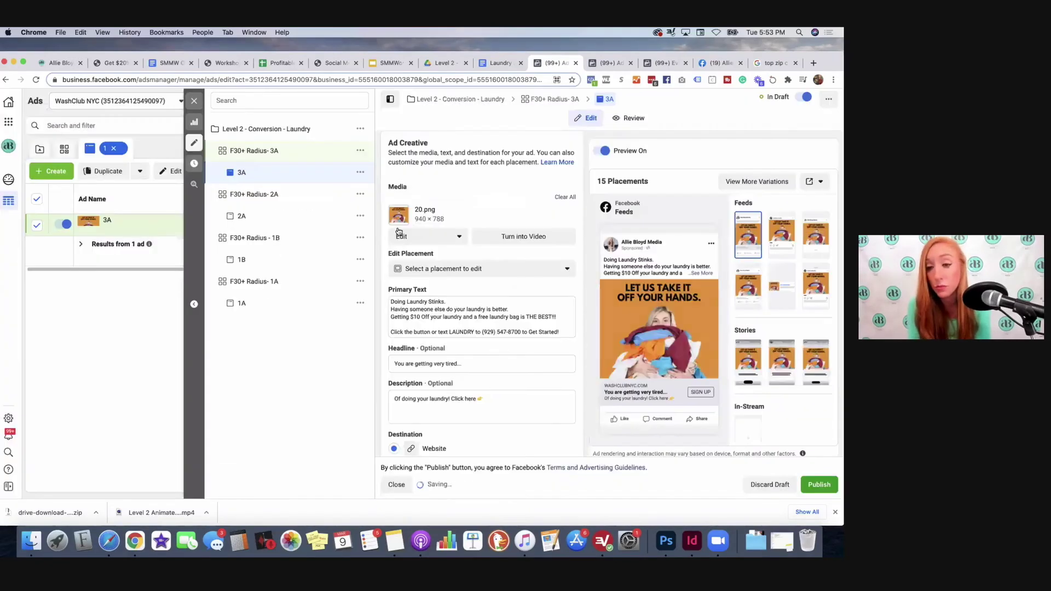
Step: Copy the long-form busy-schedule laundry copy from the Laundry Ad Copy doc for ad 3A
{"action": "left_click", "coordinate": [493, 65]}
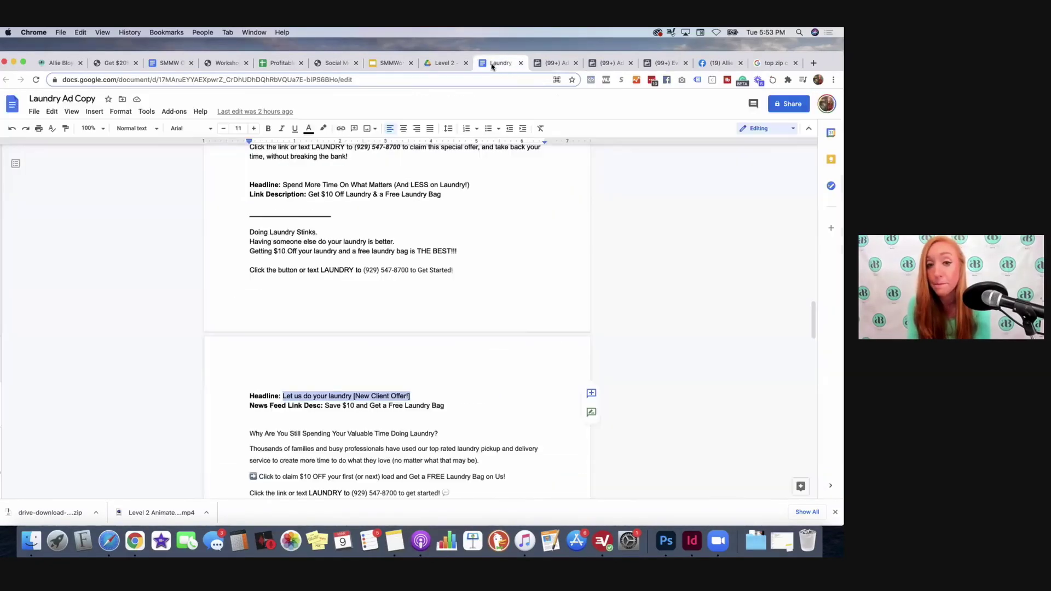
{"action": "scroll", "coordinate": [318, 192], "scroll_direction": "up", "scroll_amount": 10}
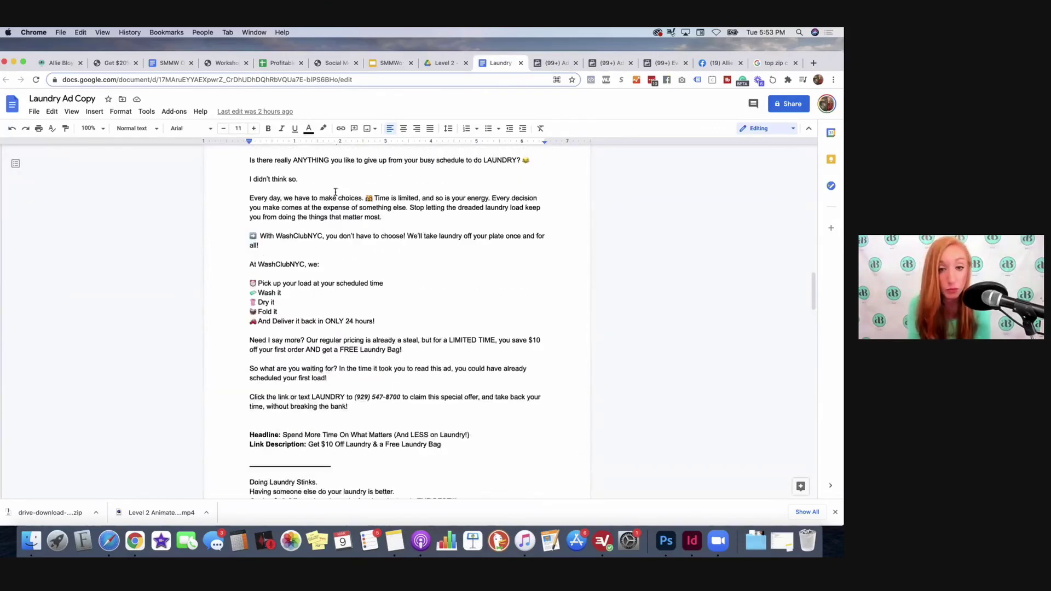
{"action": "scroll", "coordinate": [317, 192], "scroll_direction": "up", "scroll_amount": 7}
{"action": "left_click_drag", "start_coordinate": [244, 218], "coordinate": [305, 401]}
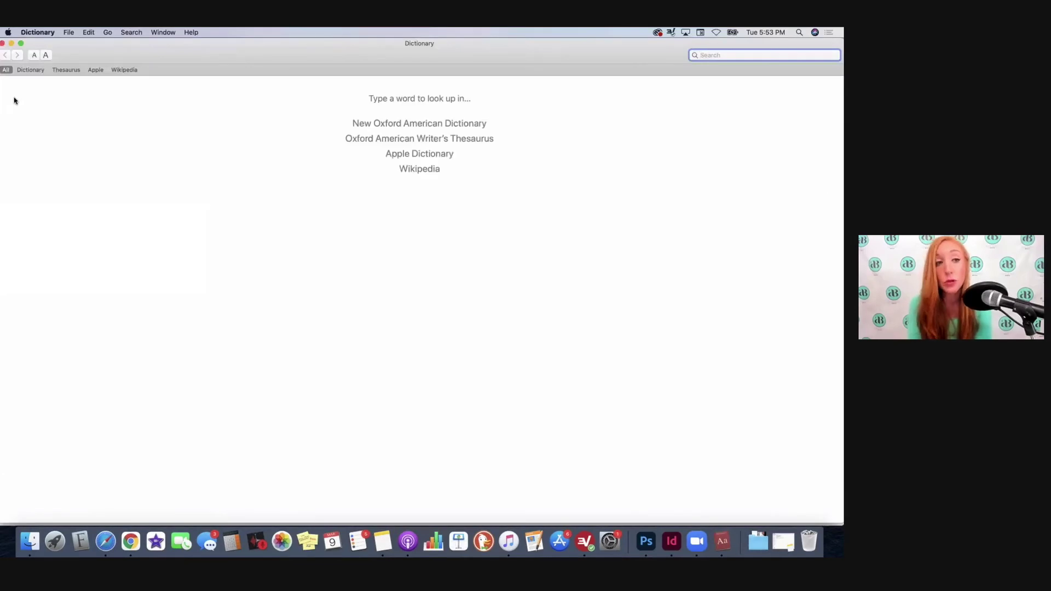
{"action": "left_click", "coordinate": [2, 43]}
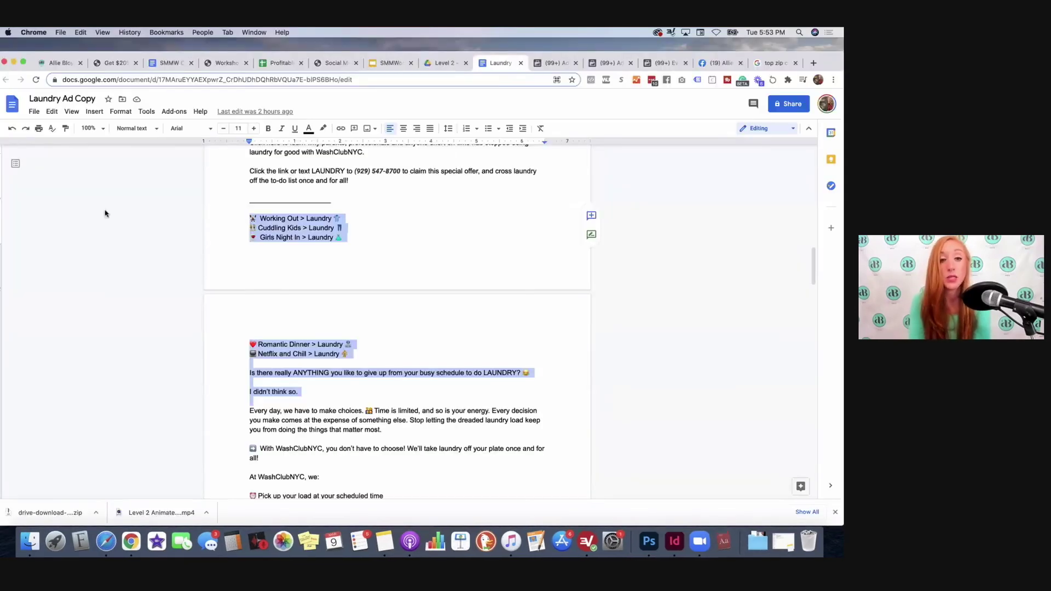
{"action": "left_click", "coordinate": [283, 237]}
{"action": "left_click_drag", "start_coordinate": [285, 273], "coordinate": [469, 465]}
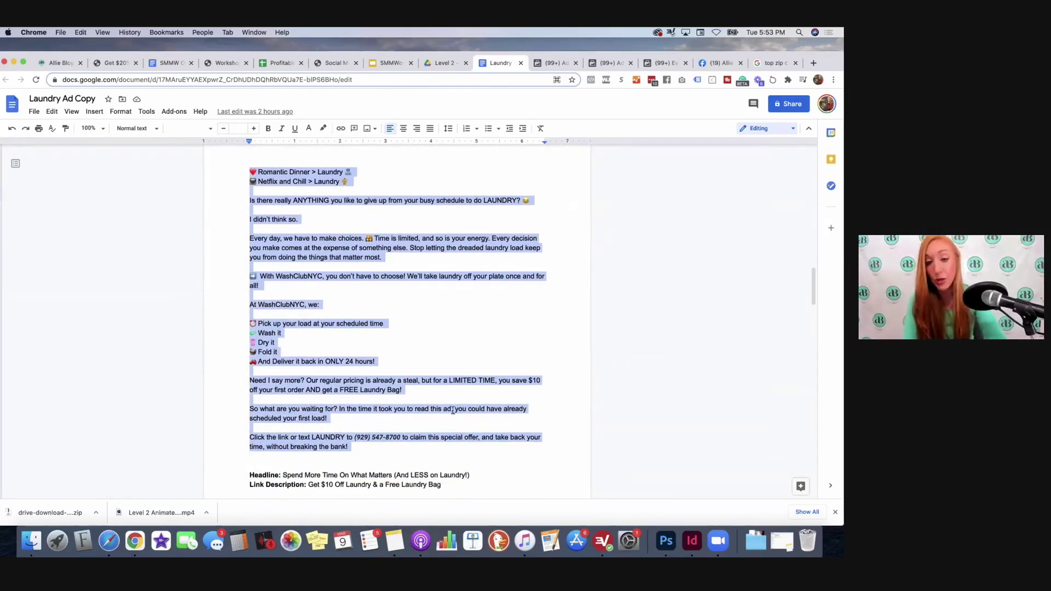
{"action": "left_click", "coordinate": [553, 62]}
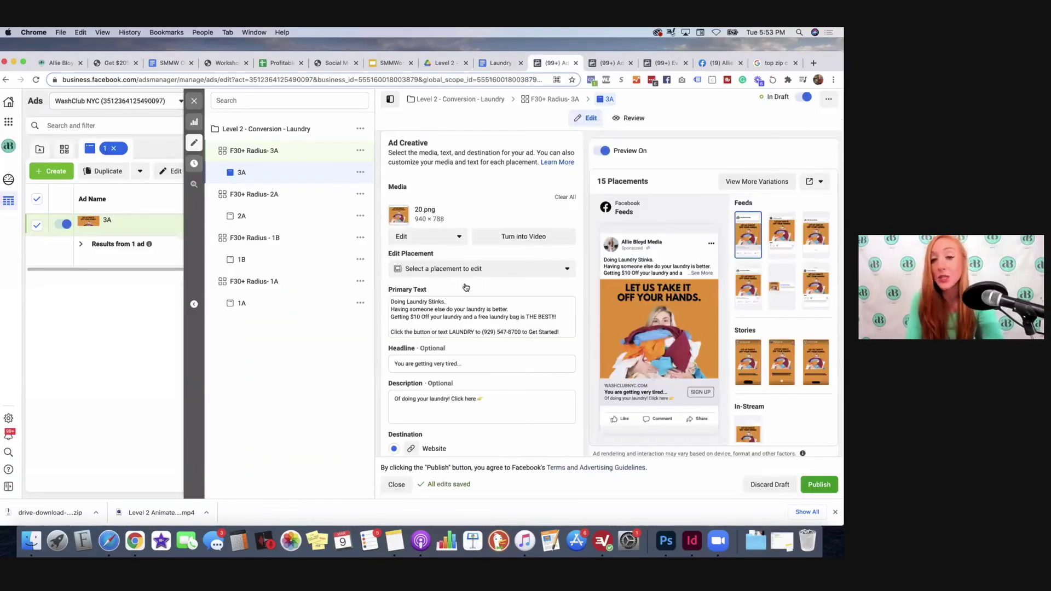
Step: Replace ad 3A's primary text with the 'Working Out > Laundry' copy and select the old headline
{"action": "scroll", "coordinate": [558, 300], "scroll_direction": "down", "scroll_amount": 1}
{"action": "left_click_drag", "start_coordinate": [565, 307], "coordinate": [357, 274]}
{"action": "key", "text": "BackSpace"}
{"action": "key", "text": "super+v"}
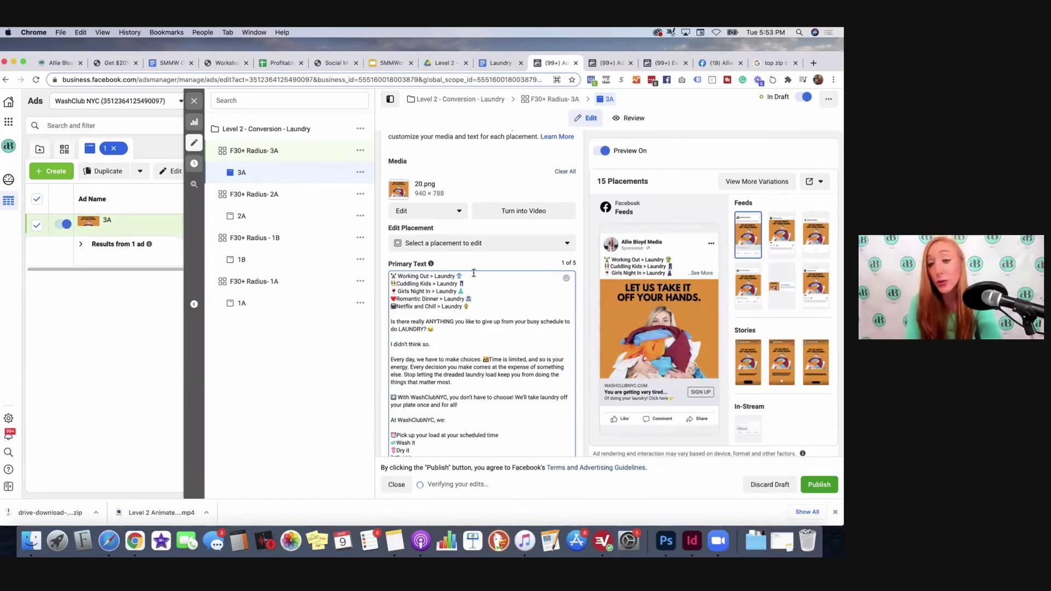
{"action": "scroll", "coordinate": [462, 277], "scroll_direction": "down", "scroll_amount": 2}
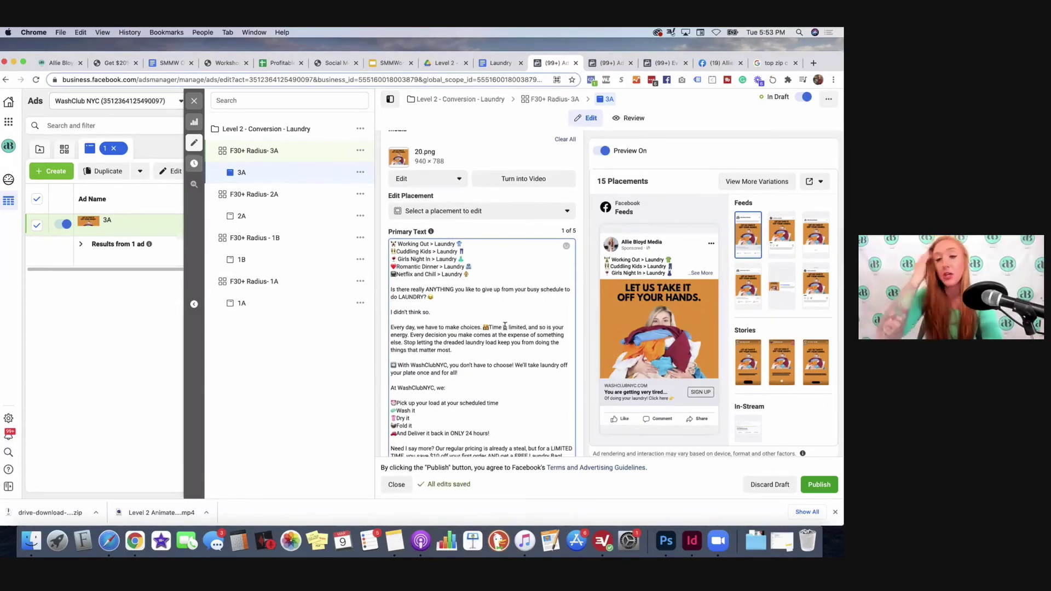
{"action": "scroll", "coordinate": [482, 339], "scroll_direction": "down", "scroll_amount": 6}
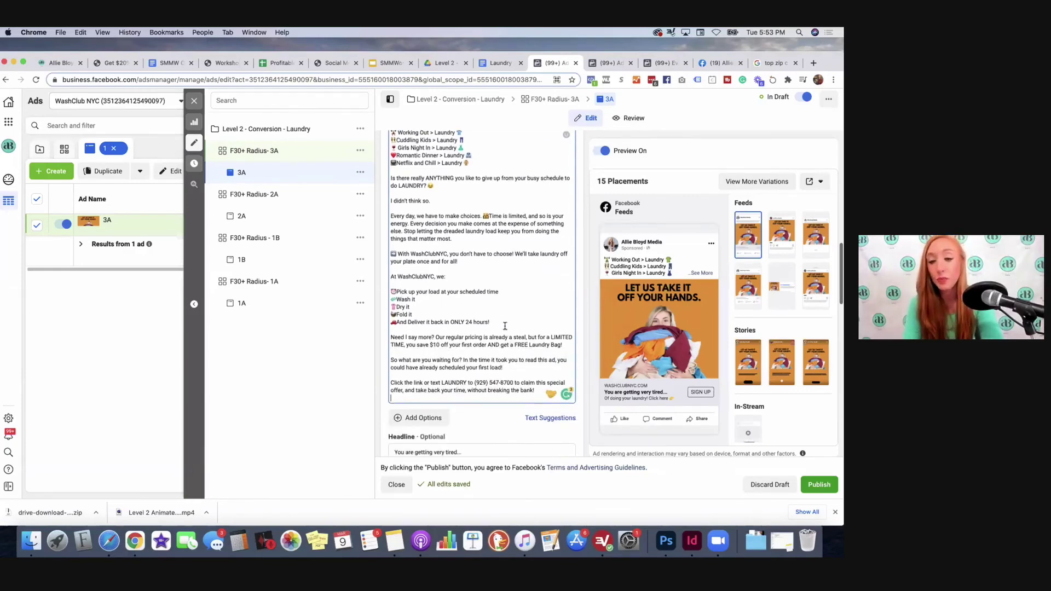
{"action": "left_click", "coordinate": [436, 372]}
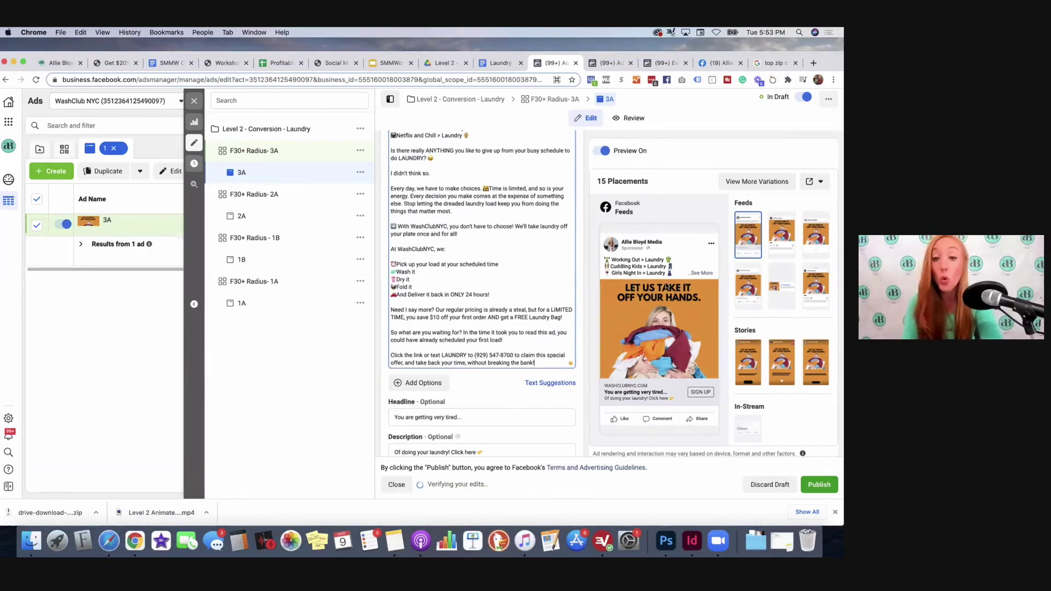
{"action": "scroll", "coordinate": [521, 410], "scroll_direction": "down", "scroll_amount": 2}
{"action": "left_click_drag", "start_coordinate": [465, 364], "coordinate": [361, 367]}
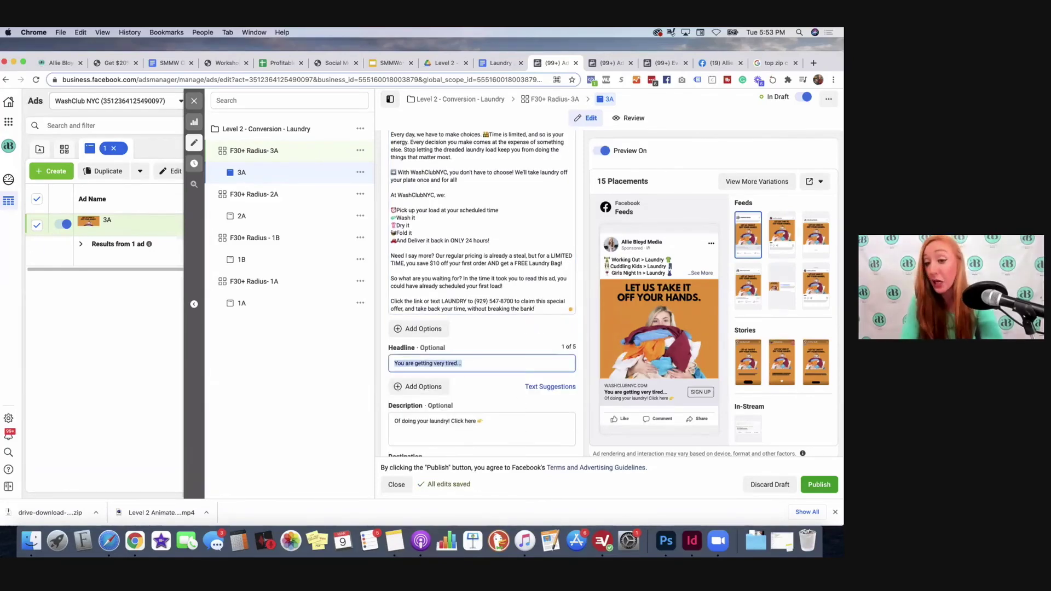
Step: Set ad 3A's headline to 'Spend More Time On What Matters' from the copy doc
{"action": "left_click", "coordinate": [482, 64]}
{"action": "scroll", "coordinate": [360, 416], "scroll_direction": "down", "scroll_amount": 2}
{"action": "left_click_drag", "start_coordinate": [471, 445], "coordinate": [281, 446]}
{"action": "key", "text": "super+c"}
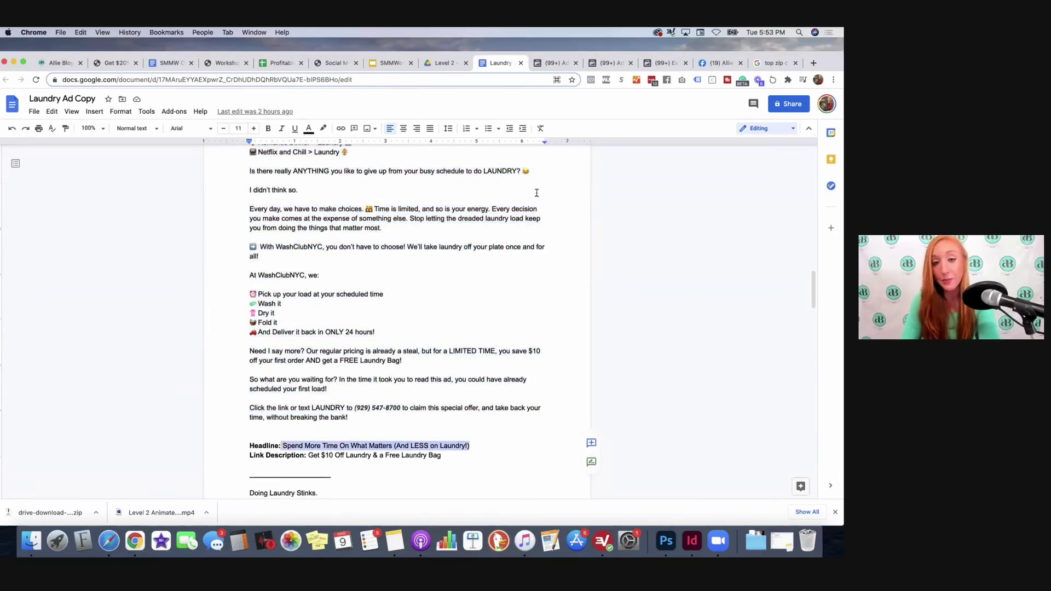
{"action": "left_click", "coordinate": [554, 63]}
{"action": "key", "text": "super+v"}
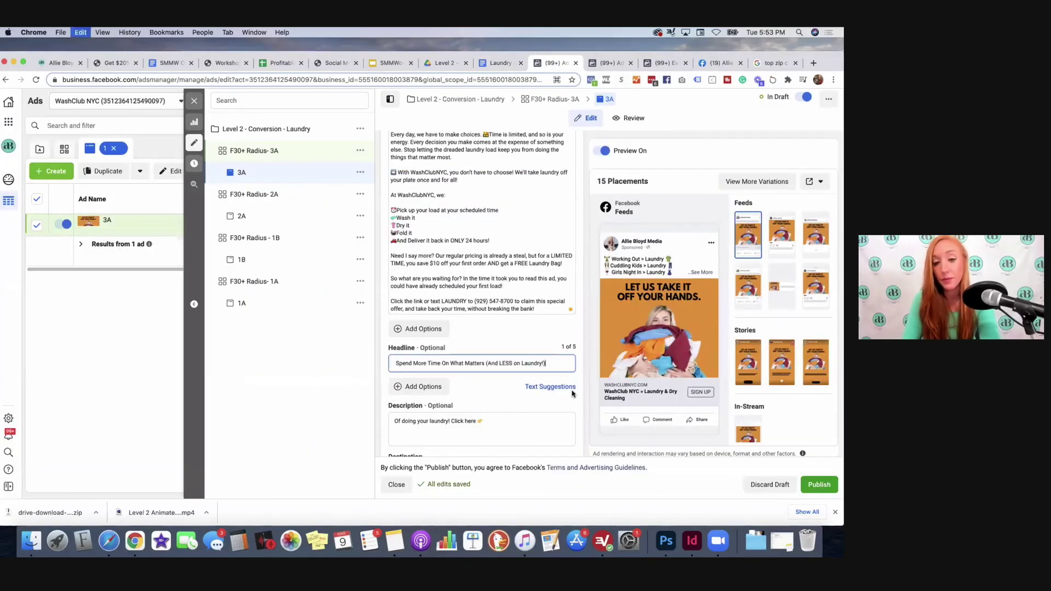
Step: Replace the description with the doc's 'Get $10 Off Laundry & a Free Laundry Bag' line
{"action": "left_click", "coordinate": [493, 63]}
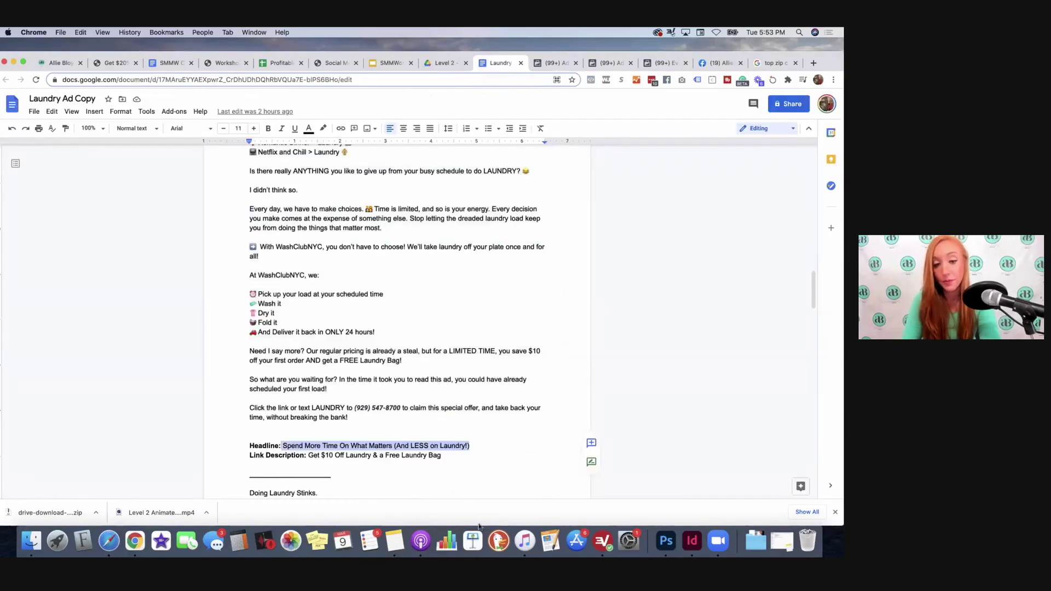
{"action": "left_click_drag", "start_coordinate": [441, 456], "coordinate": [308, 455]}
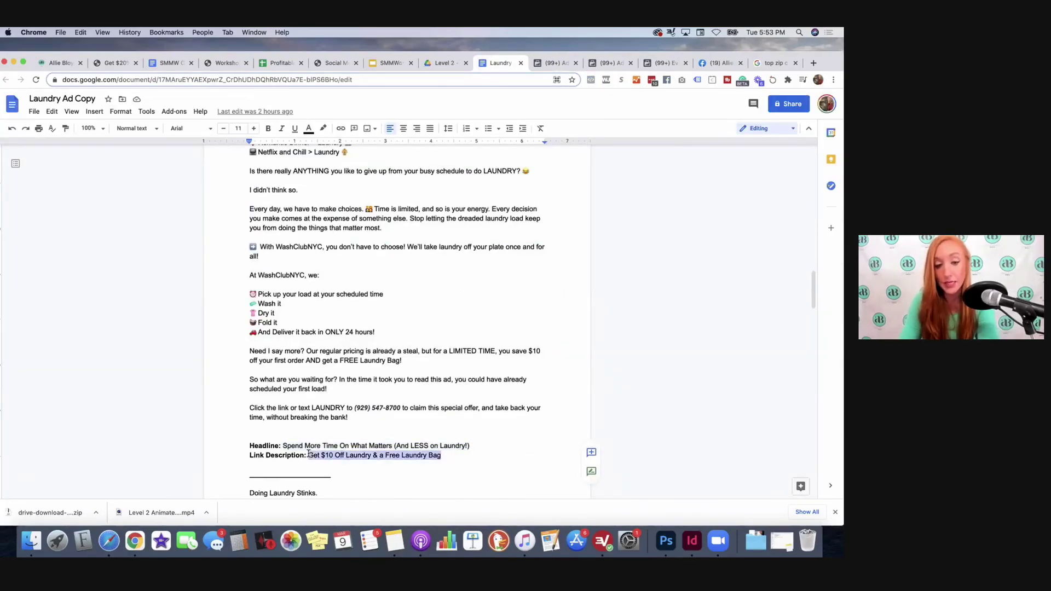
{"action": "key", "text": "super+c"}
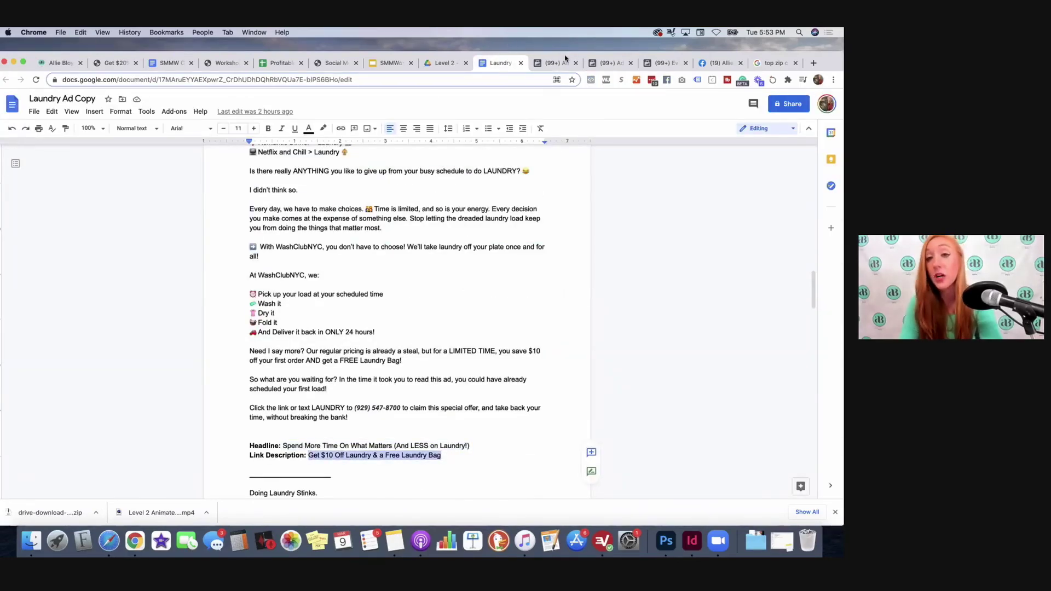
{"action": "left_click", "coordinate": [566, 60]}
{"action": "left_click", "coordinate": [480, 423]}
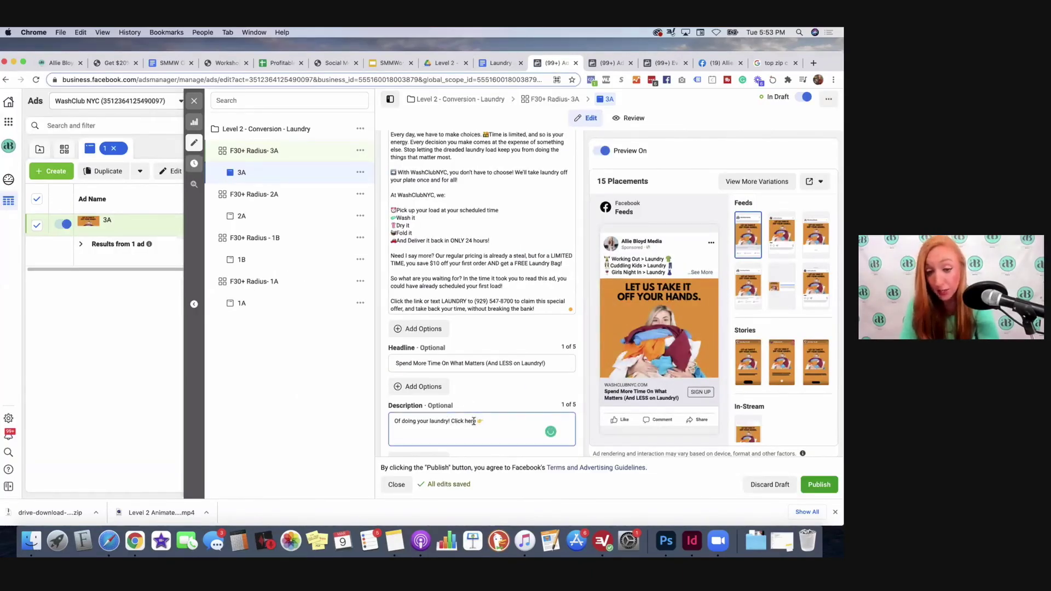
{"action": "left_click_drag", "start_coordinate": [478, 422], "coordinate": [384, 425]}
{"action": "key", "text": "super+v"}
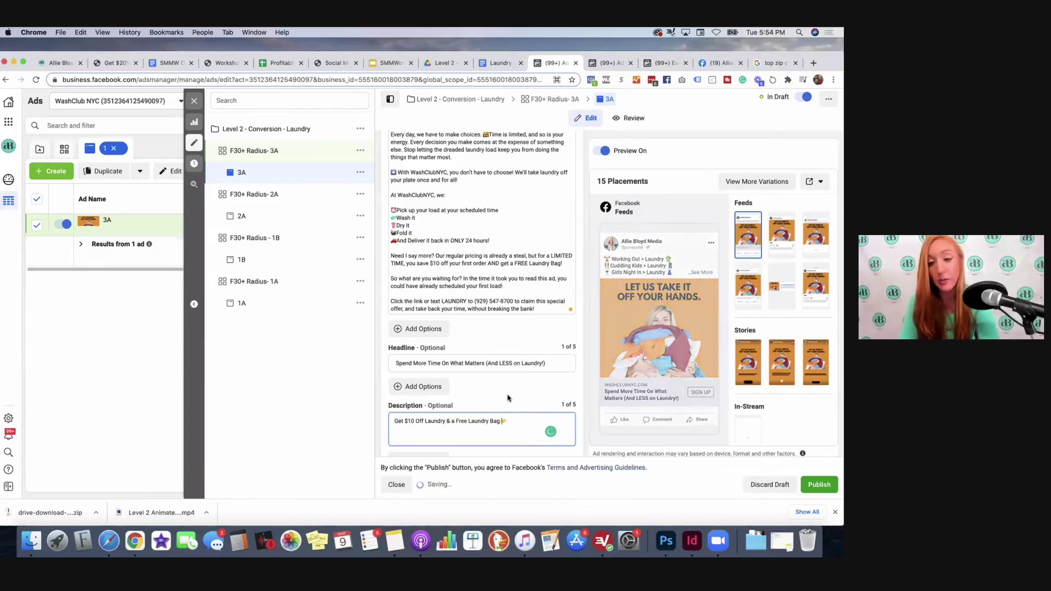
Step: Publish the updated ad 3A
{"action": "scroll", "coordinate": [508, 398], "scroll_direction": "down", "scroll_amount": 1}
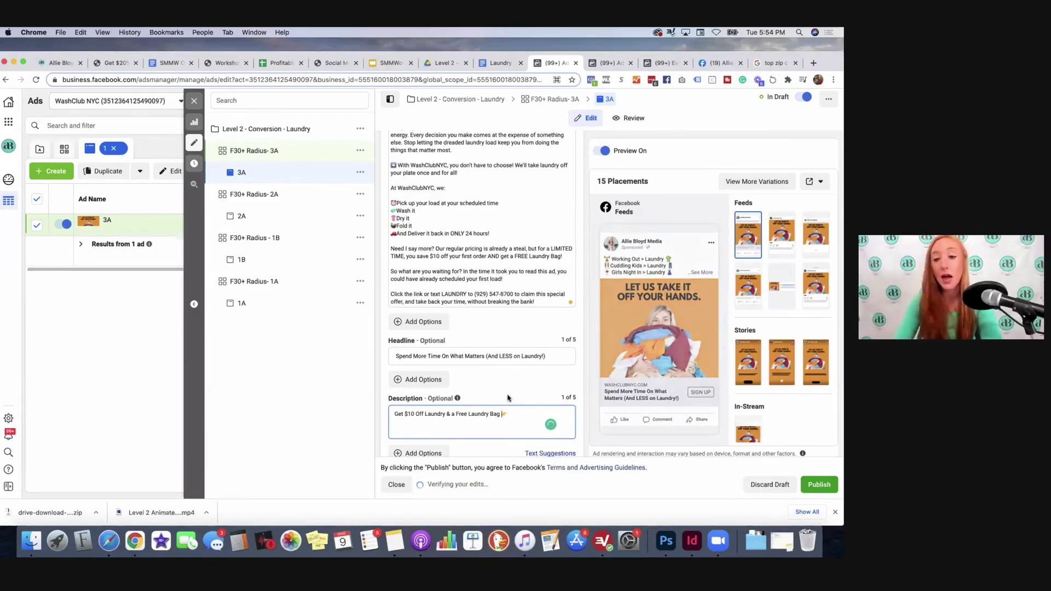
{"action": "scroll", "coordinate": [508, 399], "scroll_direction": "down", "scroll_amount": 2}
{"action": "scroll", "coordinate": [508, 398], "scroll_direction": "down", "scroll_amount": 5}
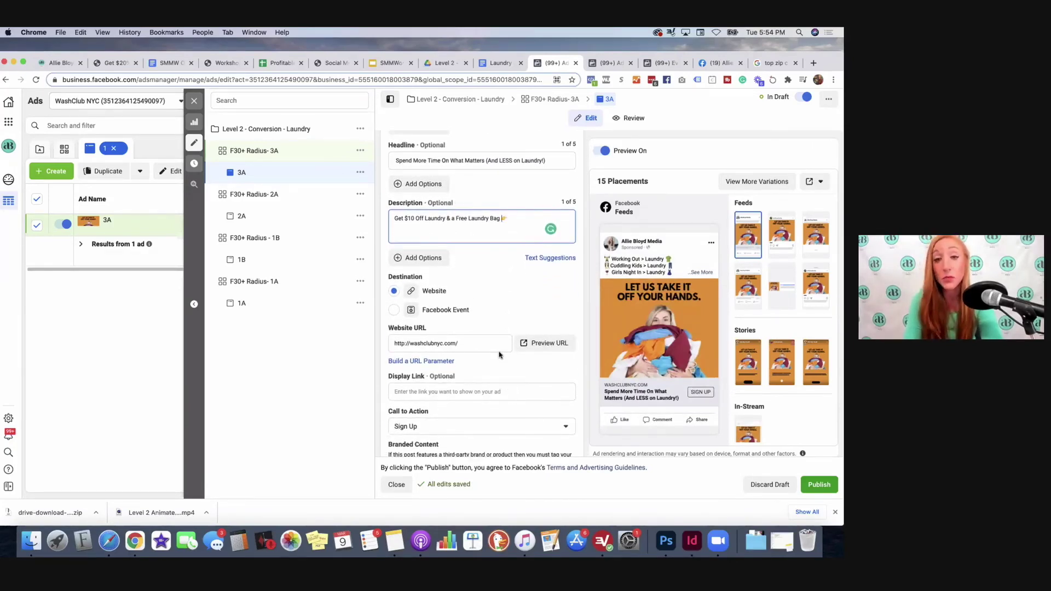
{"action": "scroll", "coordinate": [501, 357], "scroll_direction": "down", "scroll_amount": 1}
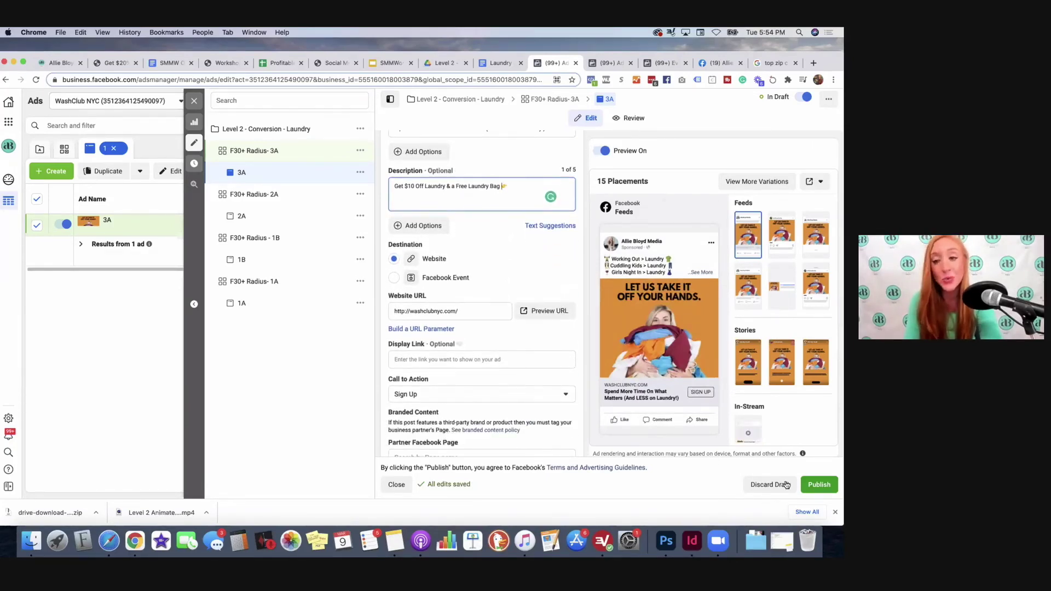
{"action": "left_click", "coordinate": [820, 486]}
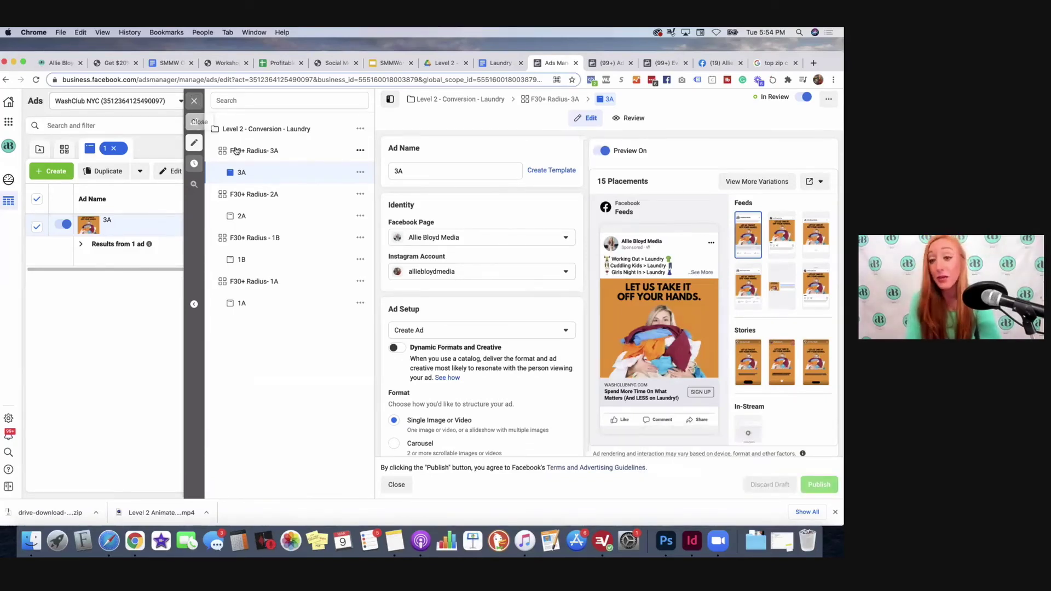
Step: Duplicate the F30+ Radius- 3A ad set into a draft 'F30+ Radius- 3A - Copy'
{"action": "left_click", "coordinate": [194, 102]}
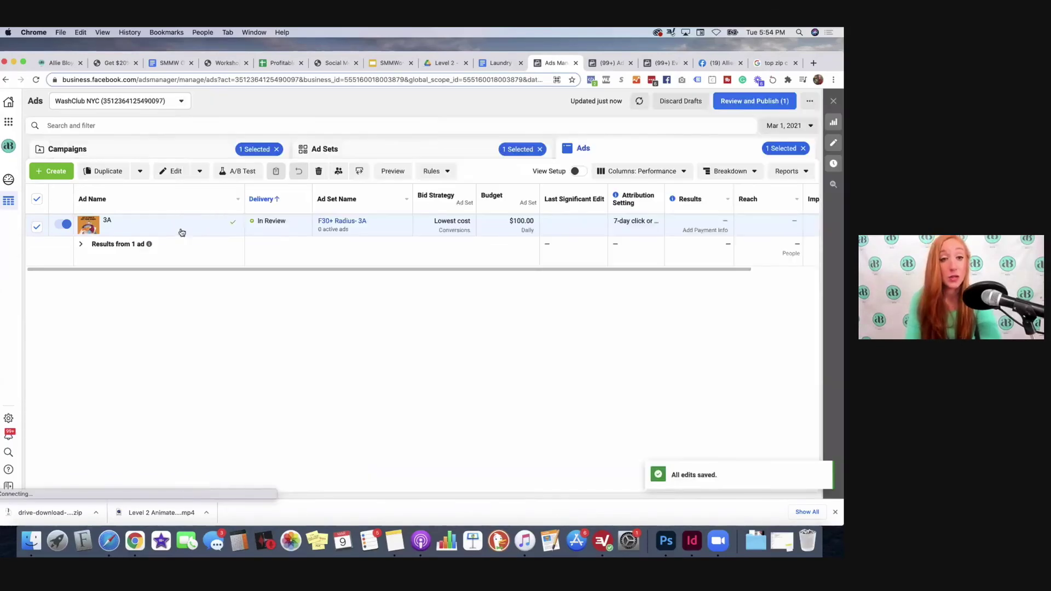
{"action": "left_click", "coordinate": [173, 230]}
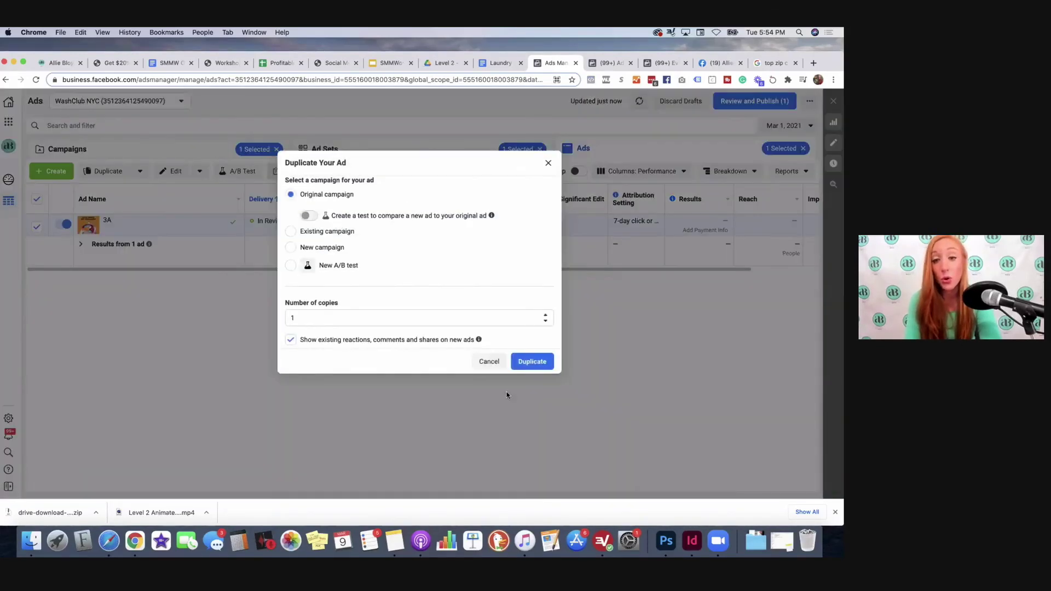
{"action": "left_click", "coordinate": [485, 402]}
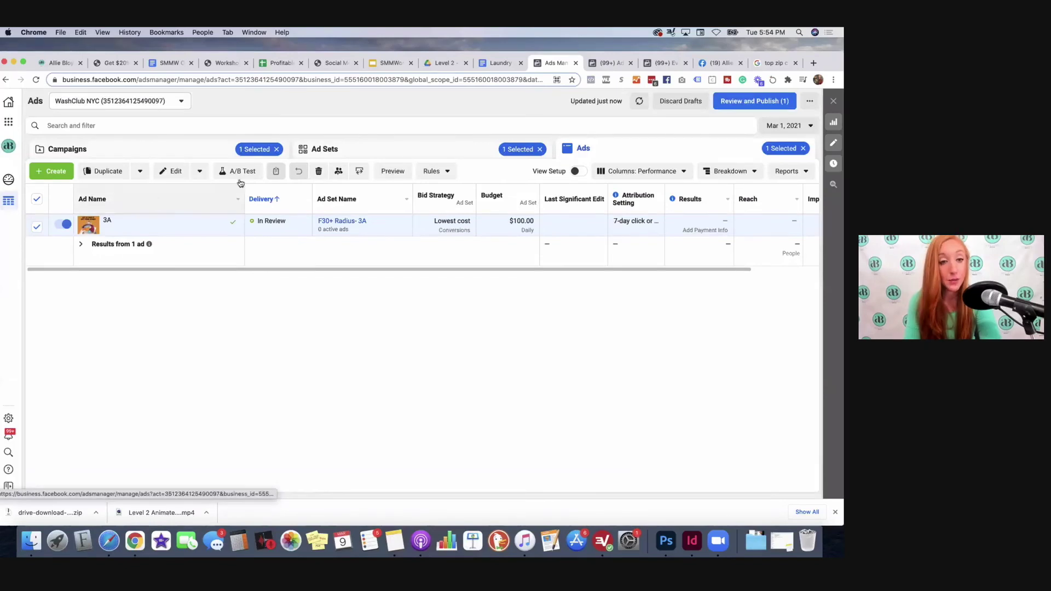
{"action": "left_click", "coordinate": [353, 151]}
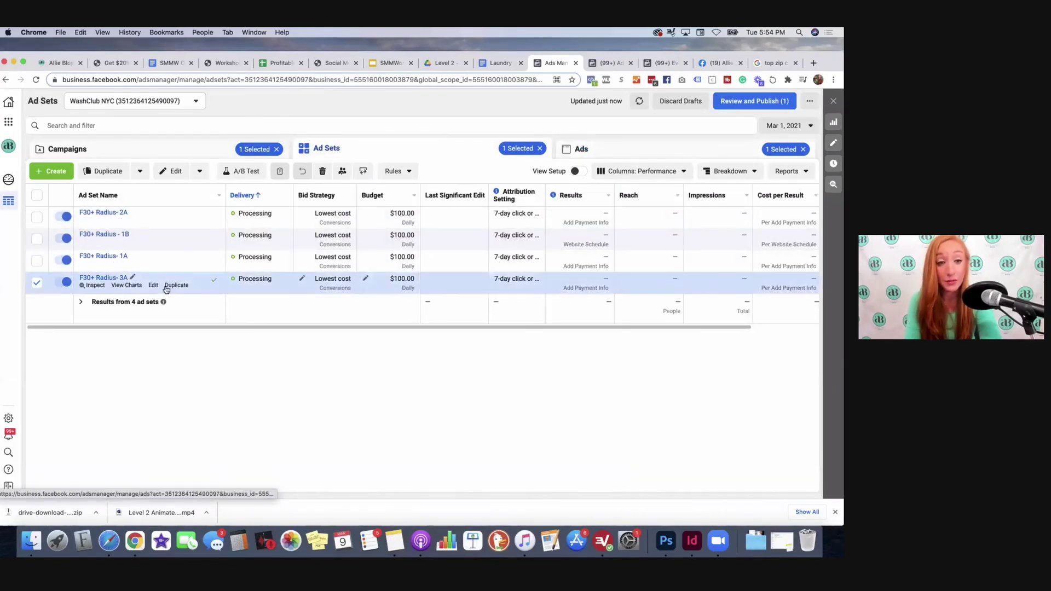
{"action": "left_click", "coordinate": [176, 285]}
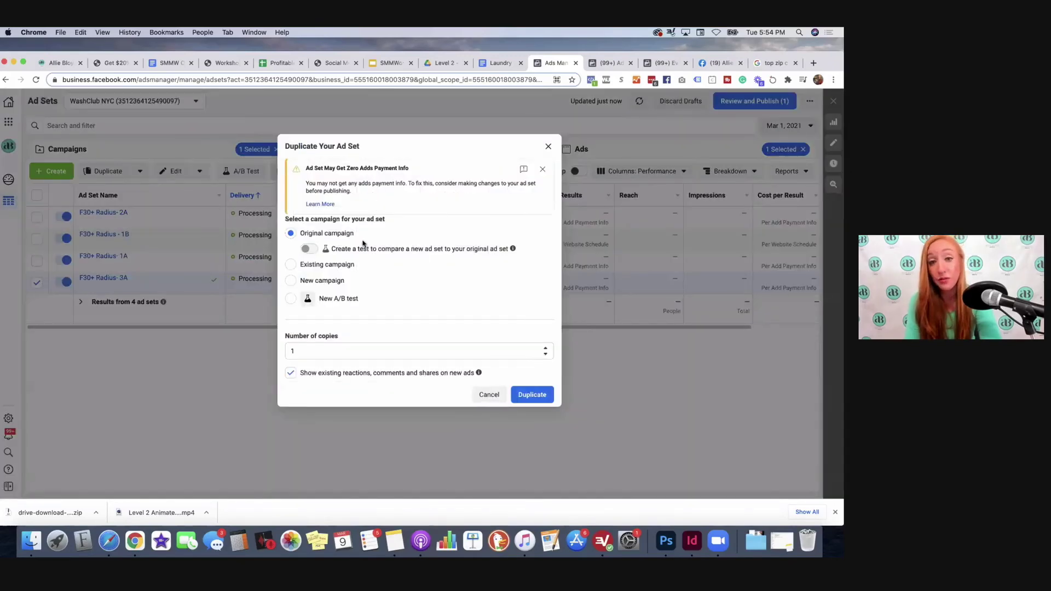
{"action": "left_click", "coordinate": [533, 395]}
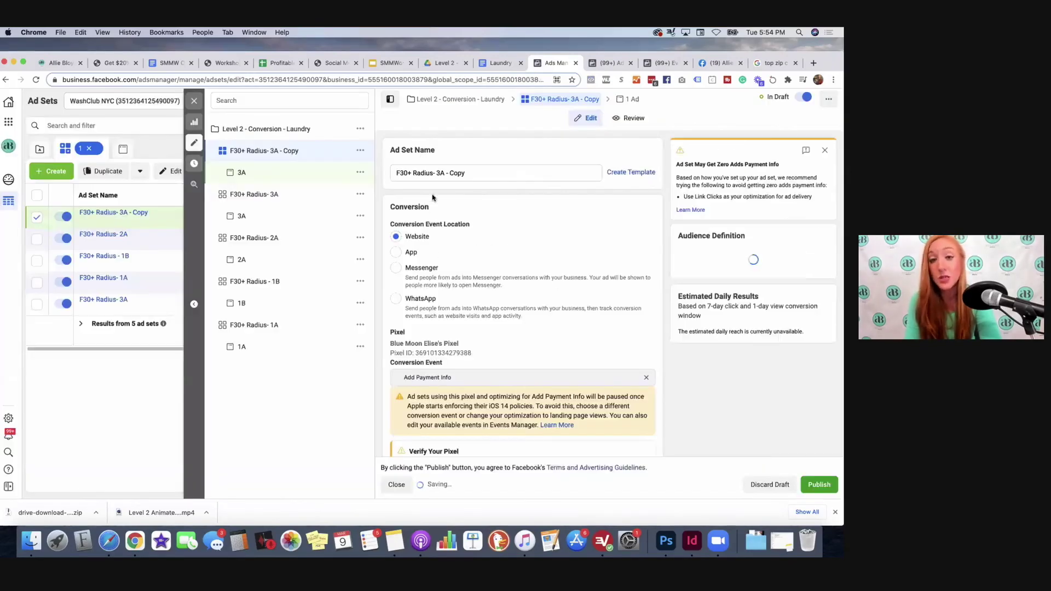
Step: Open ad 3A in the copied ad set and review its 20.png media and primary text
{"action": "scroll", "coordinate": [498, 226], "scroll_direction": "down", "scroll_amount": 1}
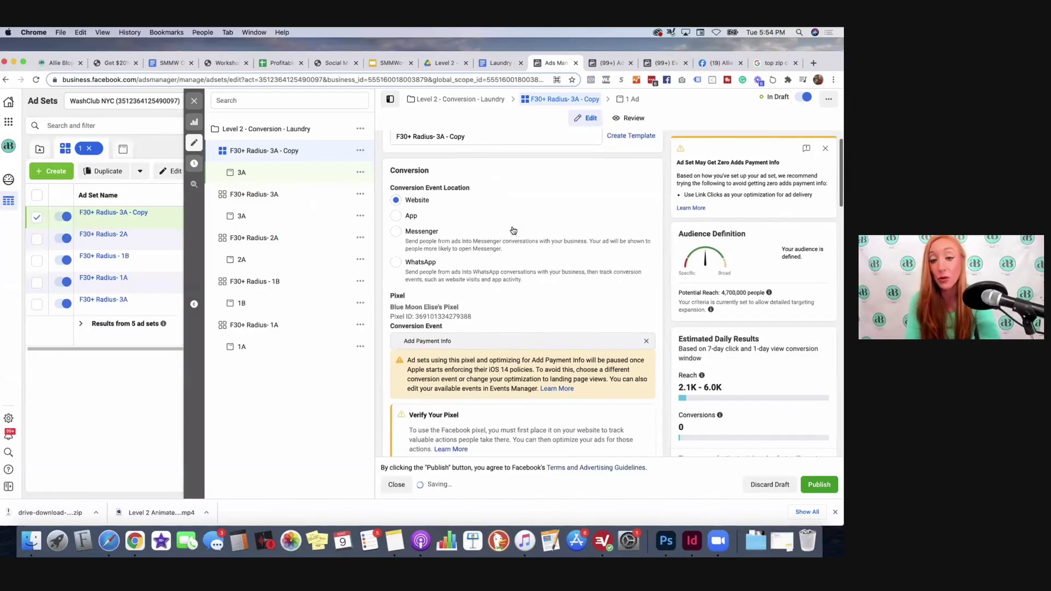
{"action": "scroll", "coordinate": [513, 230], "scroll_direction": "down", "scroll_amount": 8}
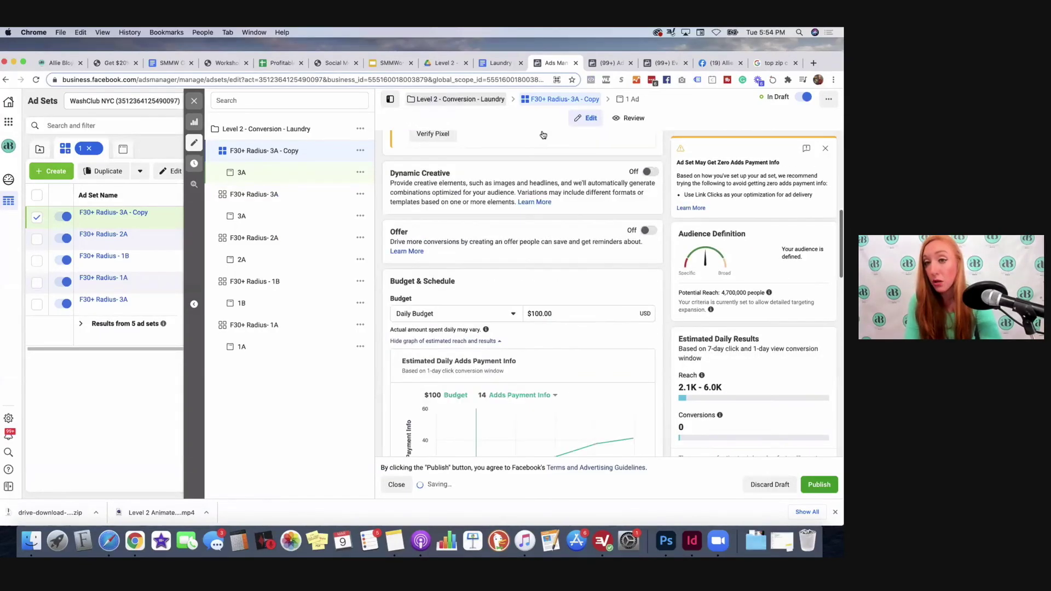
{"action": "left_click", "coordinate": [630, 100]}
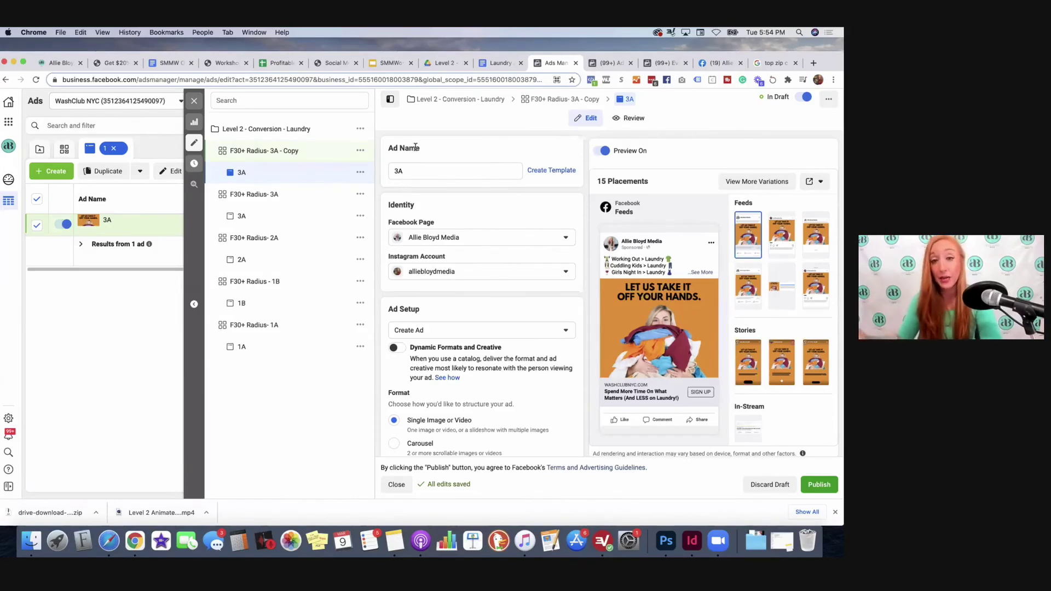
{"action": "scroll", "coordinate": [536, 277], "scroll_direction": "down", "scroll_amount": 5}
{"action": "scroll", "coordinate": [431, 257], "scroll_direction": "down", "scroll_amount": 1}
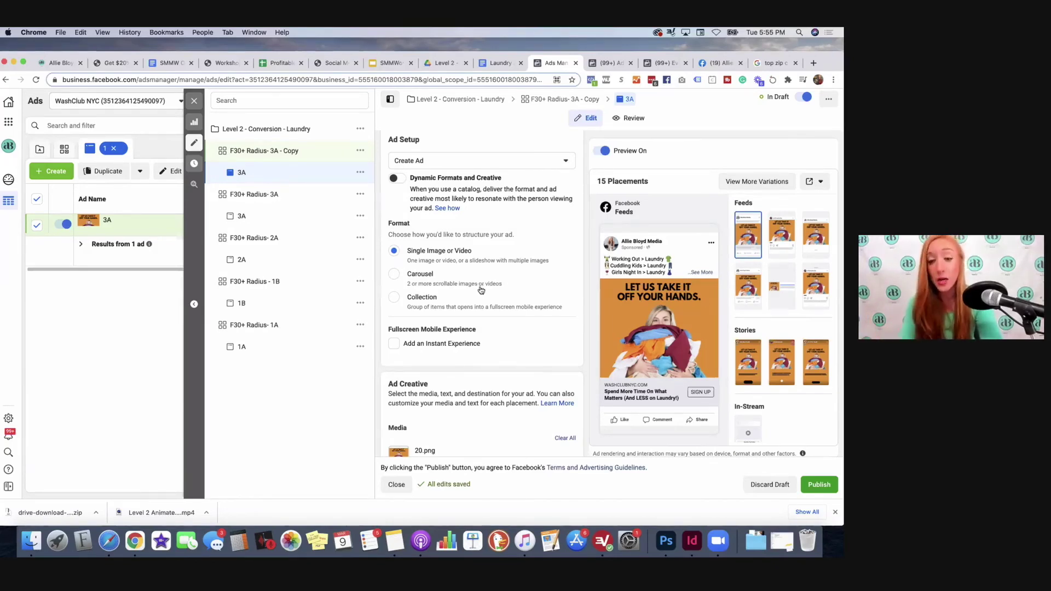
{"action": "scroll", "coordinate": [490, 301], "scroll_direction": "down", "scroll_amount": 6}
{"action": "scroll", "coordinate": [503, 323], "scroll_direction": "down", "scroll_amount": 2}
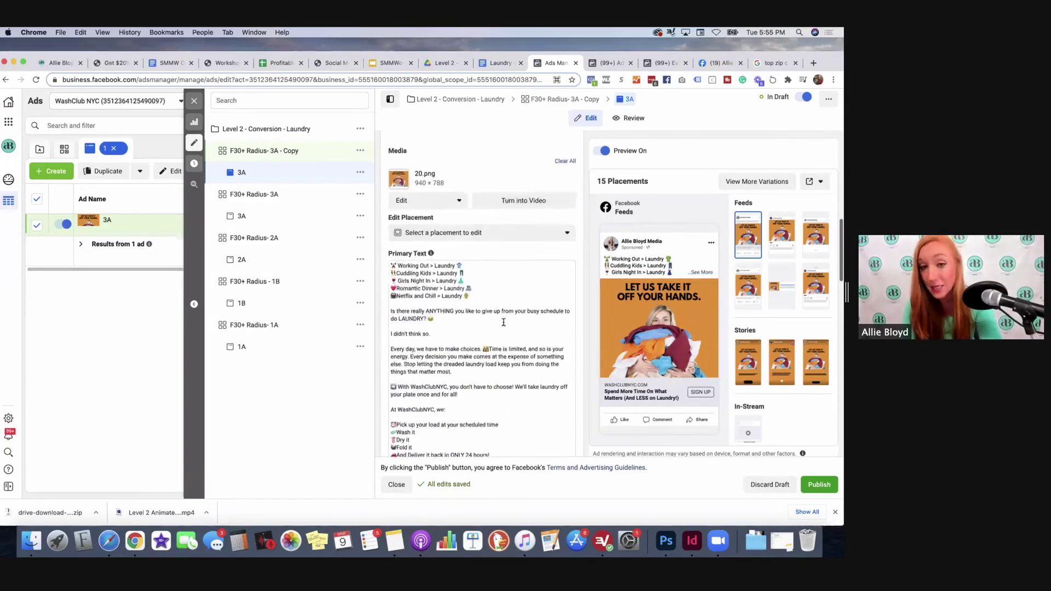
{"action": "scroll", "coordinate": [504, 322], "scroll_direction": "up", "scroll_amount": 1}
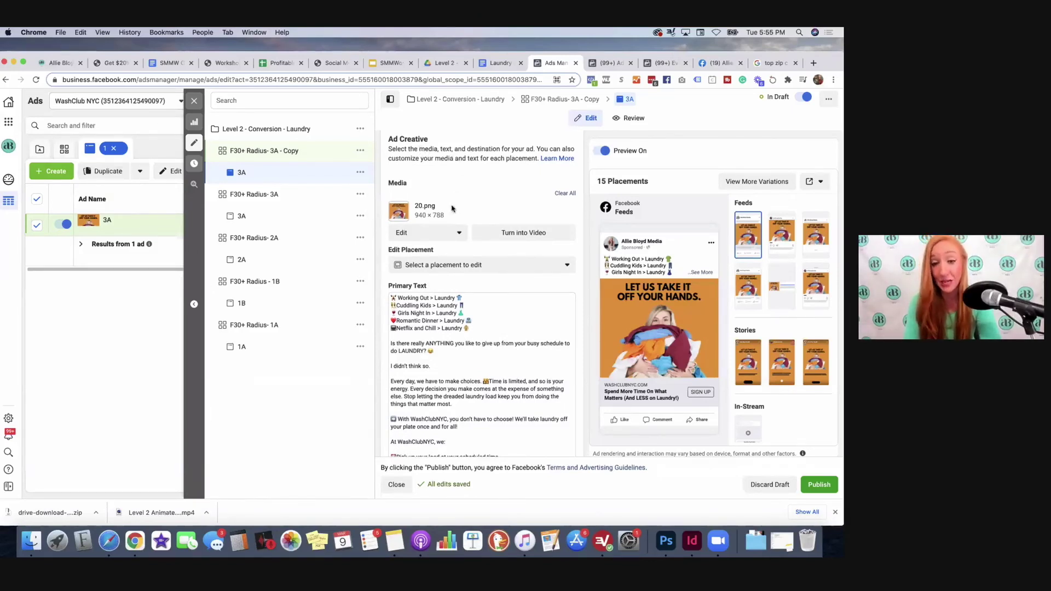
{"action": "scroll", "coordinate": [452, 209], "scroll_direction": "down", "scroll_amount": 1}
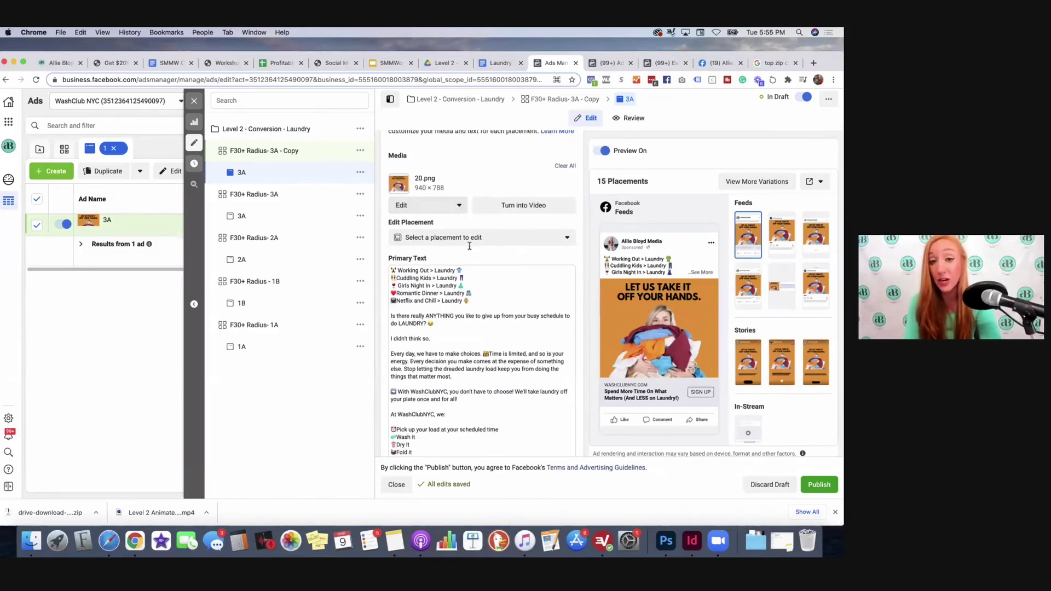
{"action": "scroll", "coordinate": [468, 239], "scroll_direction": "down", "scroll_amount": 2}
{"action": "scroll", "coordinate": [439, 190], "scroll_direction": "up", "scroll_amount": 1}
Step: Upload 17.png and use it as the copied ad's image, accepting the placement crops
{"action": "left_click", "coordinate": [422, 180]}
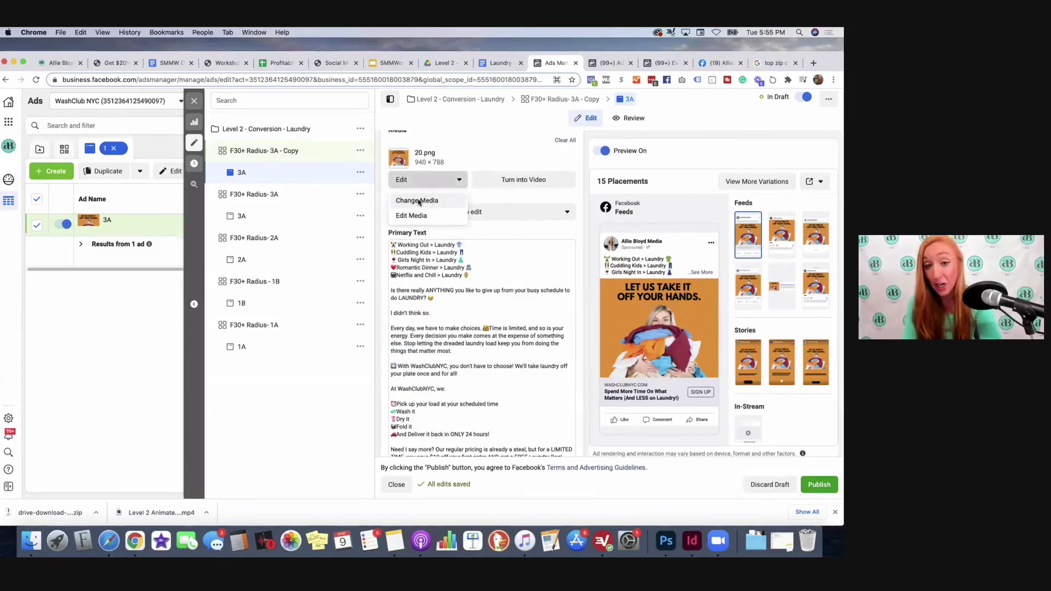
{"action": "left_click", "coordinate": [418, 201]}
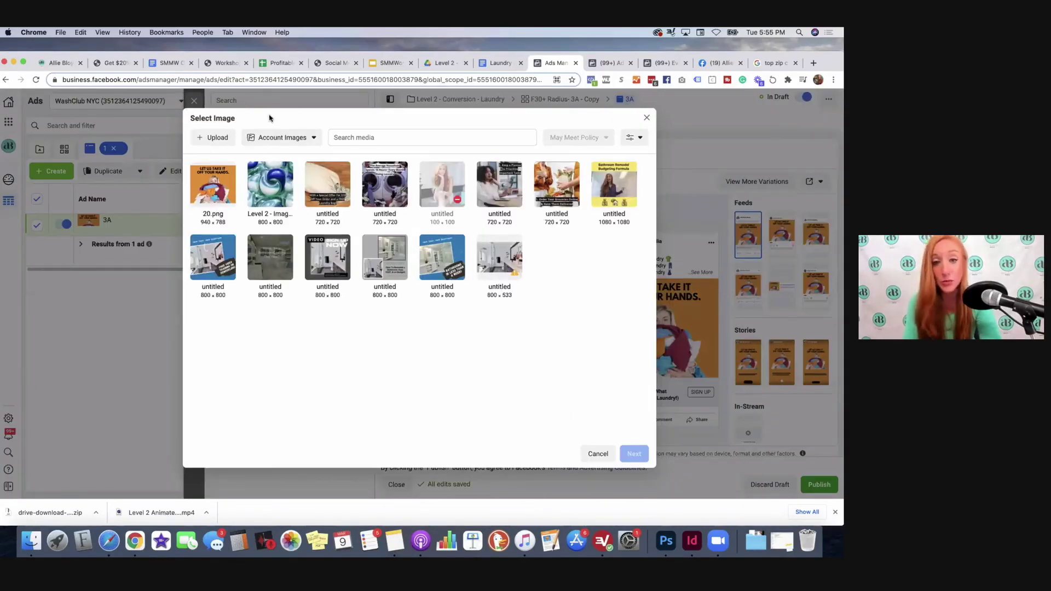
{"action": "left_click", "coordinate": [222, 138]}
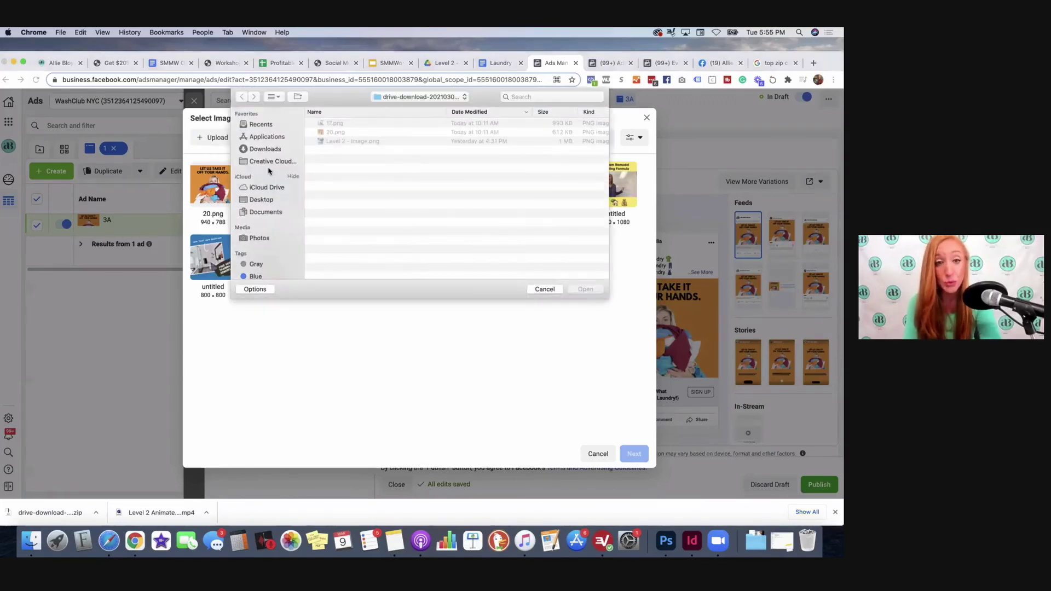
{"action": "left_click", "coordinate": [331, 126]}
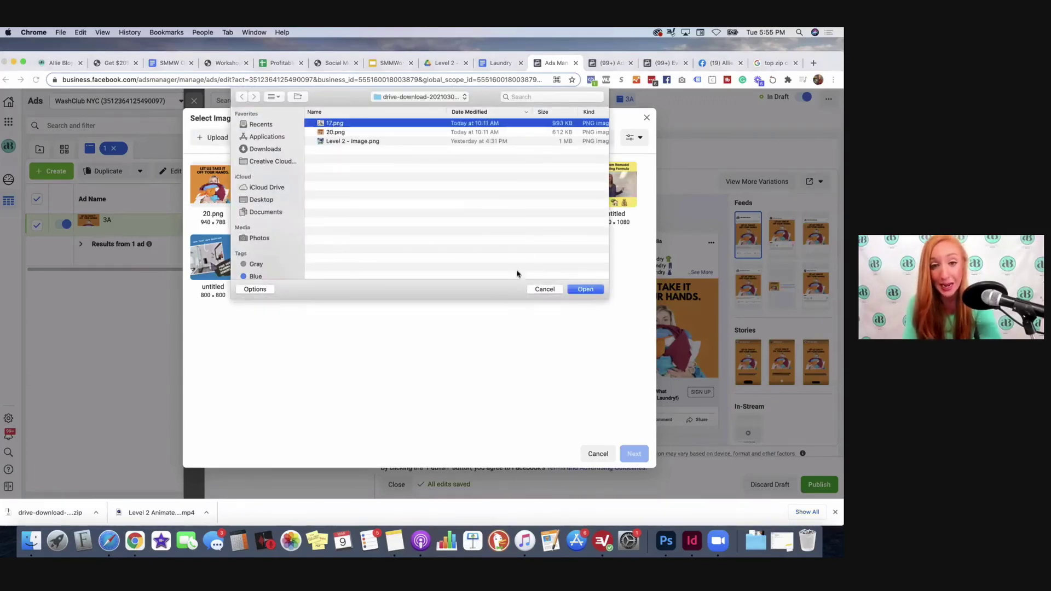
{"action": "left_click", "coordinate": [585, 289]}
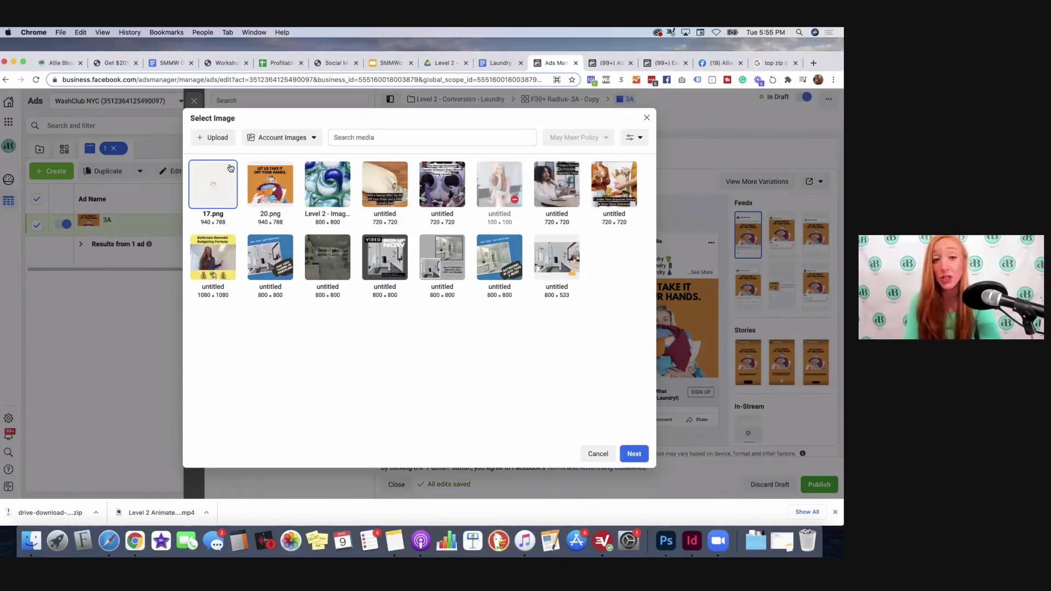
{"action": "left_click", "coordinate": [631, 456]}
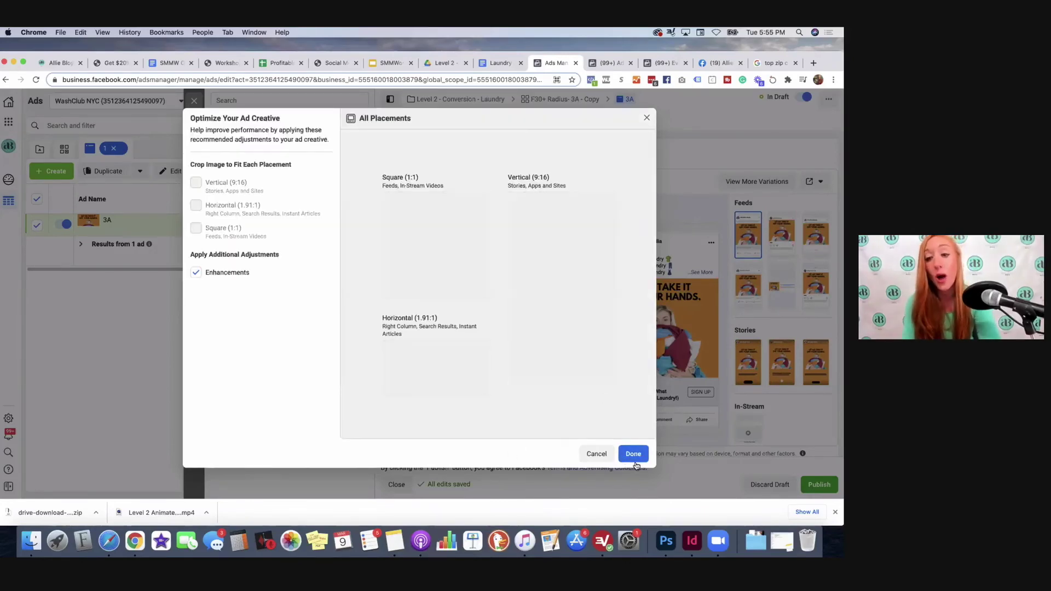
{"action": "left_click", "coordinate": [633, 457]}
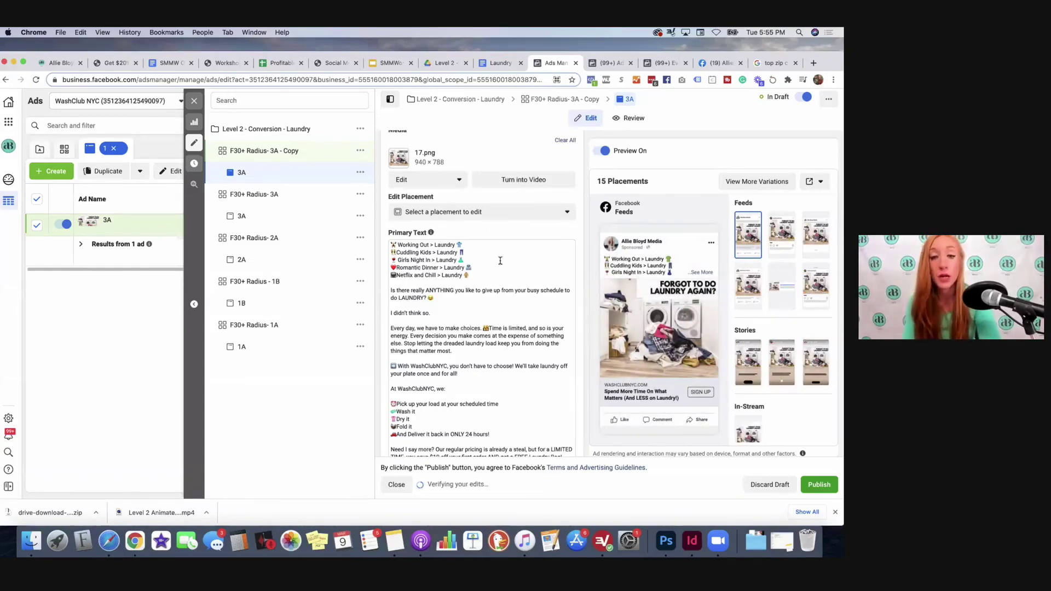
Step: Copy the numbered busy-parent daily-routine list from the Laundry Ad Copy doc
{"action": "scroll", "coordinate": [500, 261], "scroll_direction": "down", "scroll_amount": 5}
{"action": "scroll", "coordinate": [500, 261], "scroll_direction": "down", "scroll_amount": 3}
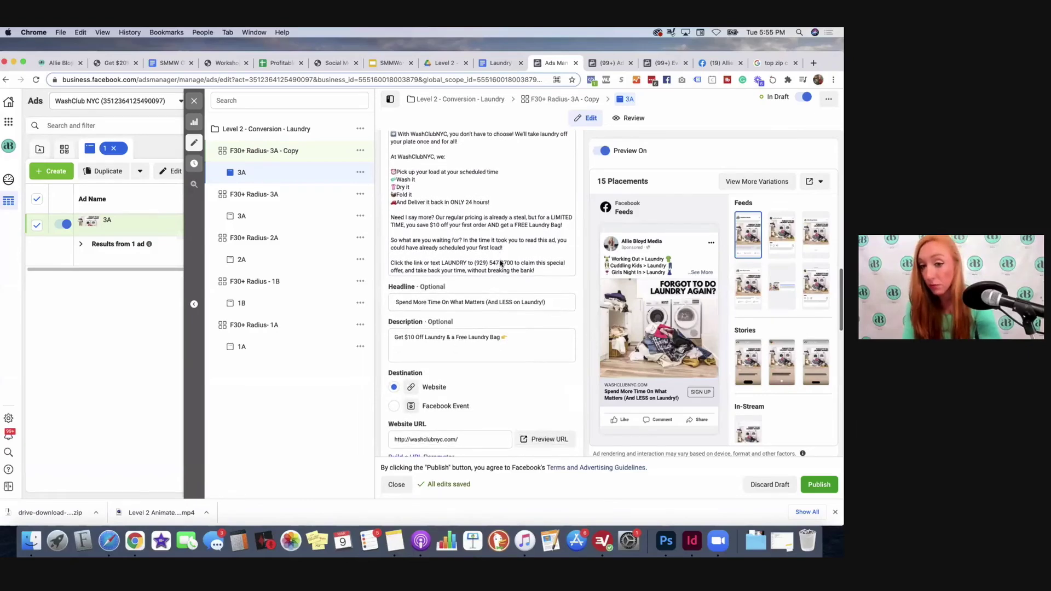
{"action": "scroll", "coordinate": [500, 264], "scroll_direction": "down", "scroll_amount": 4}
{"action": "scroll", "coordinate": [500, 264], "scroll_direction": "up", "scroll_amount": 5}
{"action": "left_click", "coordinate": [498, 64]}
{"action": "scroll", "coordinate": [353, 246], "scroll_direction": "up", "scroll_amount": 15}
{"action": "scroll", "coordinate": [354, 245], "scroll_direction": "up", "scroll_amount": 3}
{"action": "left_click_drag", "start_coordinate": [247, 232], "coordinate": [351, 419]}
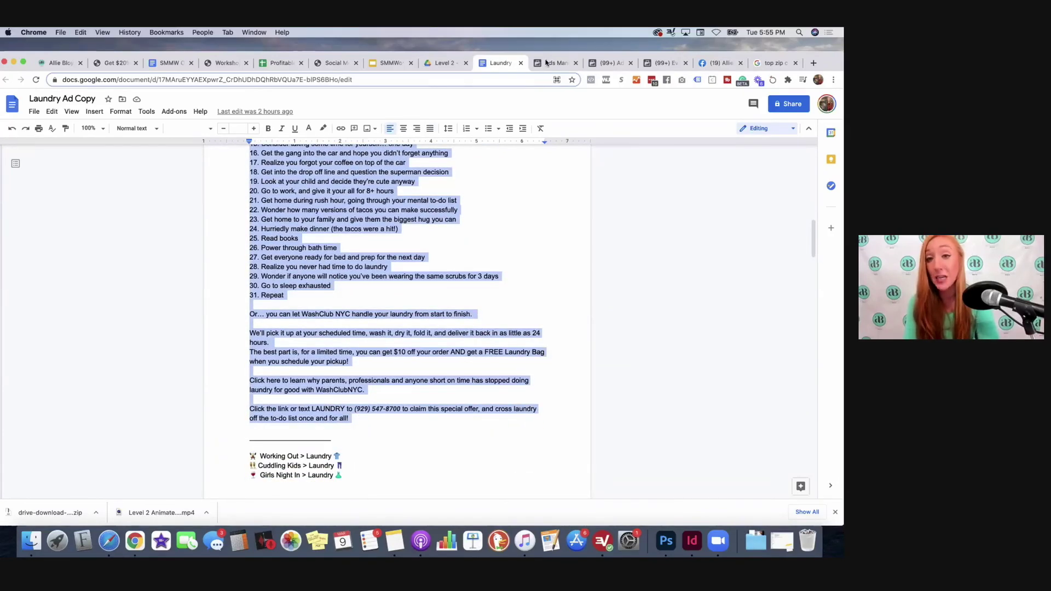
Step: Replace the ad's primary text with the pasted list beginning '1. Wake up exhausted'
{"action": "left_click", "coordinate": [553, 63]}
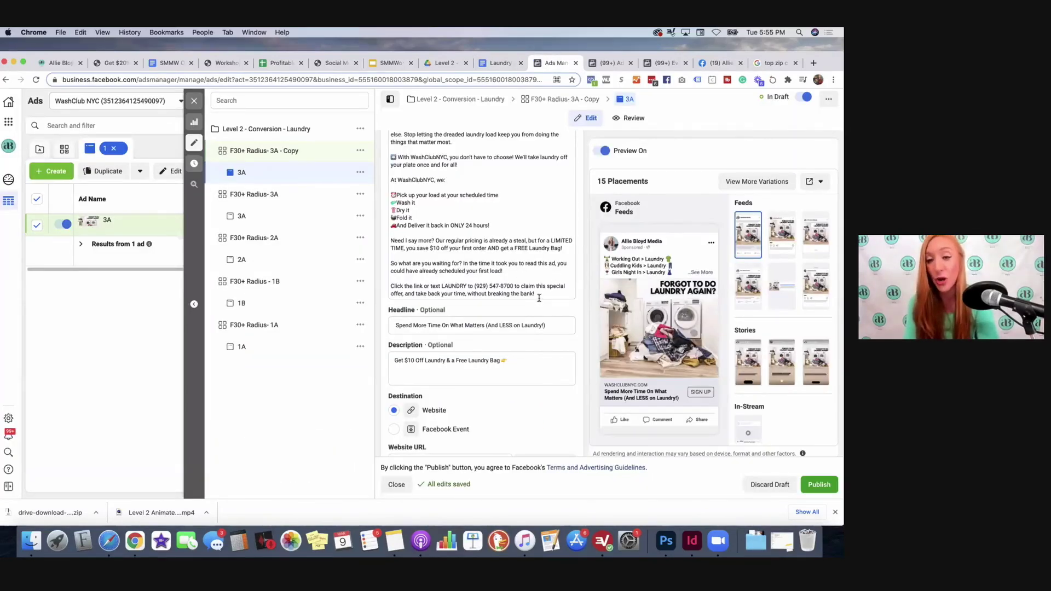
{"action": "left_click", "coordinate": [501, 278]}
{"action": "left_click_drag", "start_coordinate": [533, 287], "coordinate": [394, 138]}
{"action": "left_click_drag", "start_coordinate": [390, 138], "coordinate": [387, 172]}
{"action": "key", "text": "BackSpace"}
{"action": "key", "text": "super+v"}
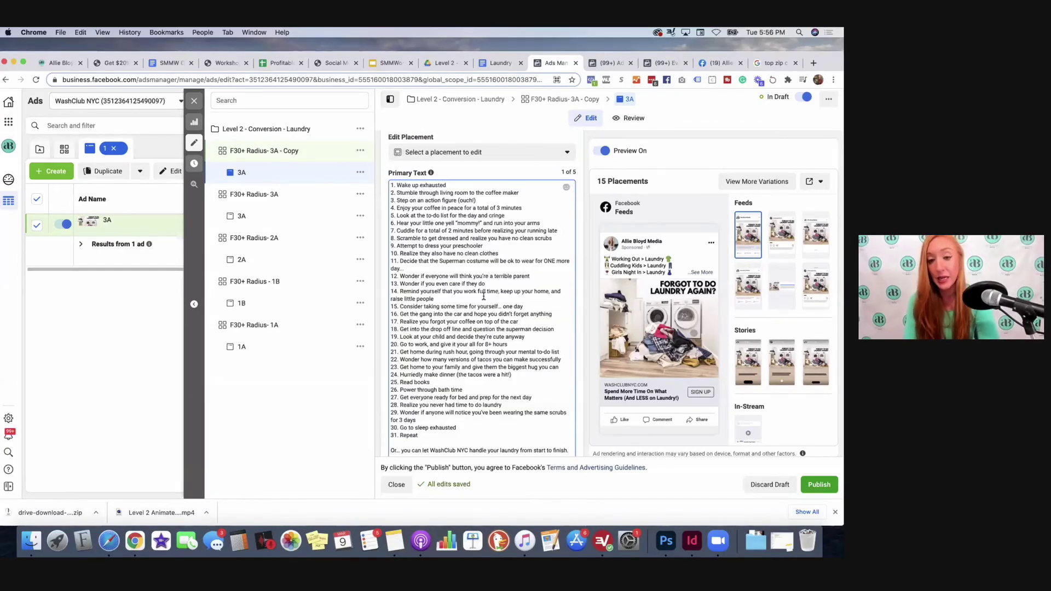
{"action": "scroll", "coordinate": [486, 307], "scroll_direction": "down", "scroll_amount": 5}
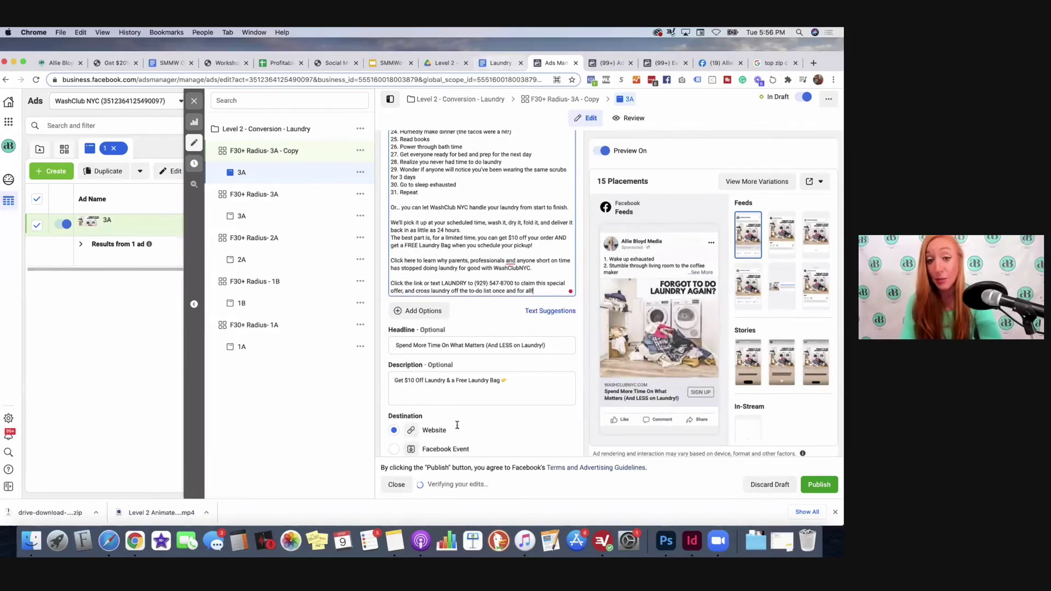
Step: Copy the line 'The Life of a Busy Parent' from the document
{"action": "left_click", "coordinate": [500, 62]}
{"action": "scroll", "coordinate": [434, 380], "scroll_direction": "up", "scroll_amount": 10}
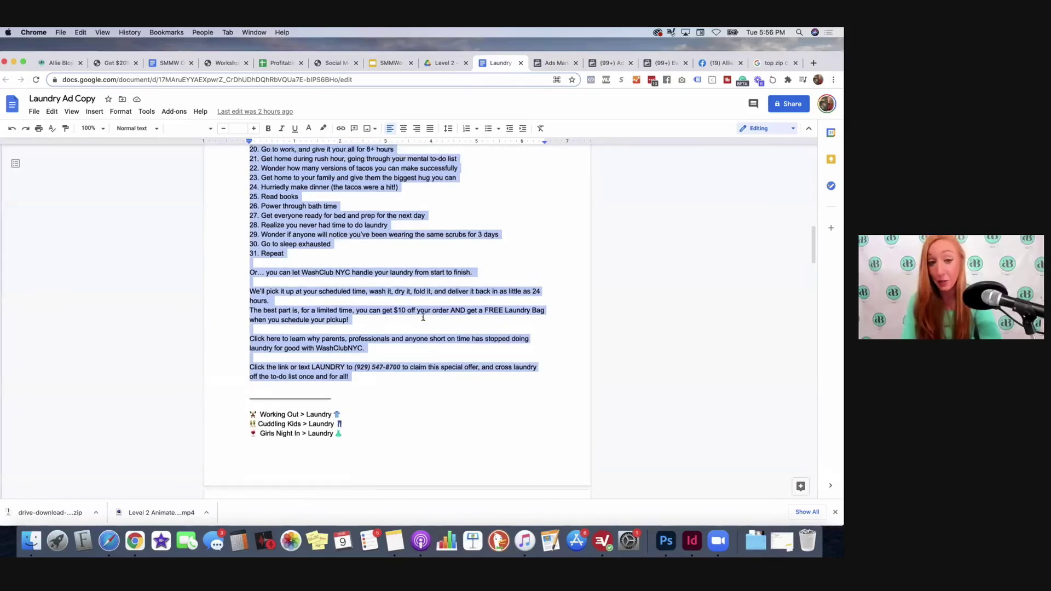
{"action": "left_click", "coordinate": [360, 219]}
{"action": "left_click_drag", "start_coordinate": [360, 222], "coordinate": [281, 224]}
{"action": "key", "text": "super+c"}
{"action": "left_click", "coordinate": [553, 62]}
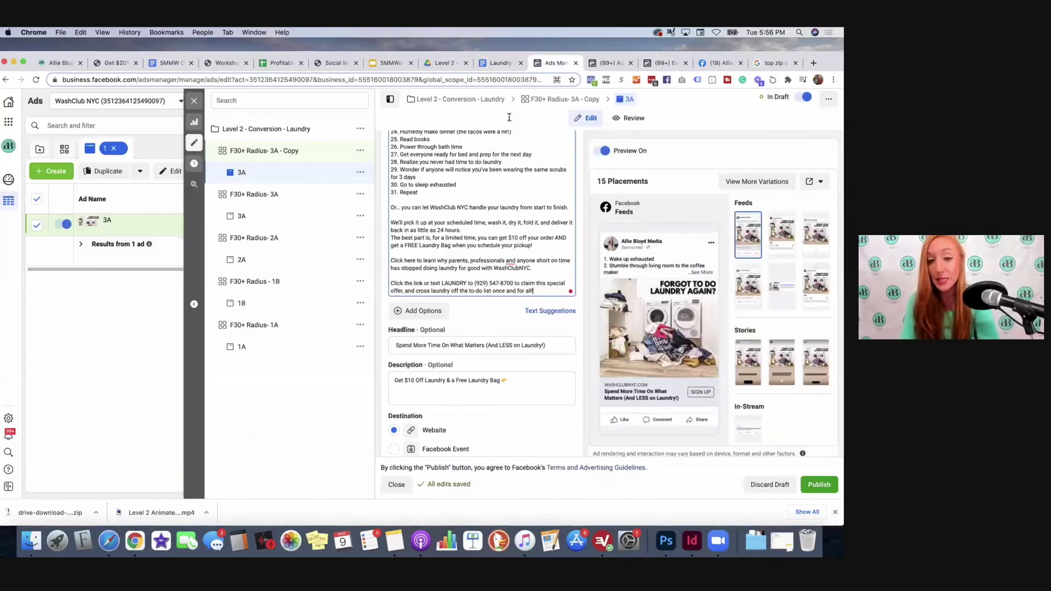
Step: Paste 'The Life of a Busy Parent' as headline, 'And How To Make it Easier' as description, and publish
{"action": "key", "text": "super+a"}
{"action": "key", "text": "super+v"}
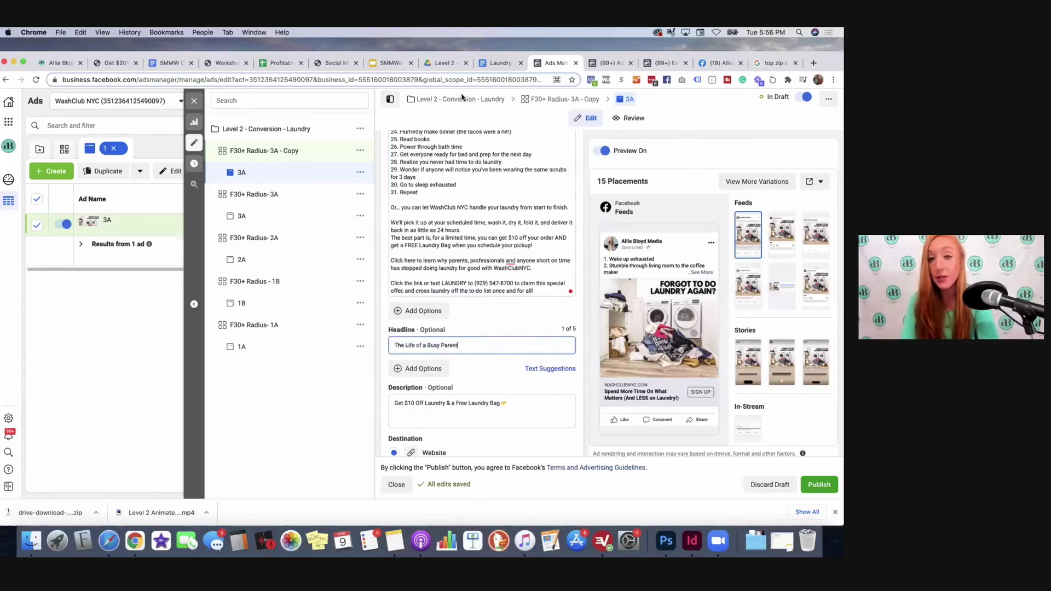
{"action": "left_click", "coordinate": [495, 63]}
{"action": "left_click_drag", "start_coordinate": [390, 234], "coordinate": [304, 234]}
{"action": "left_click", "coordinate": [550, 62]}
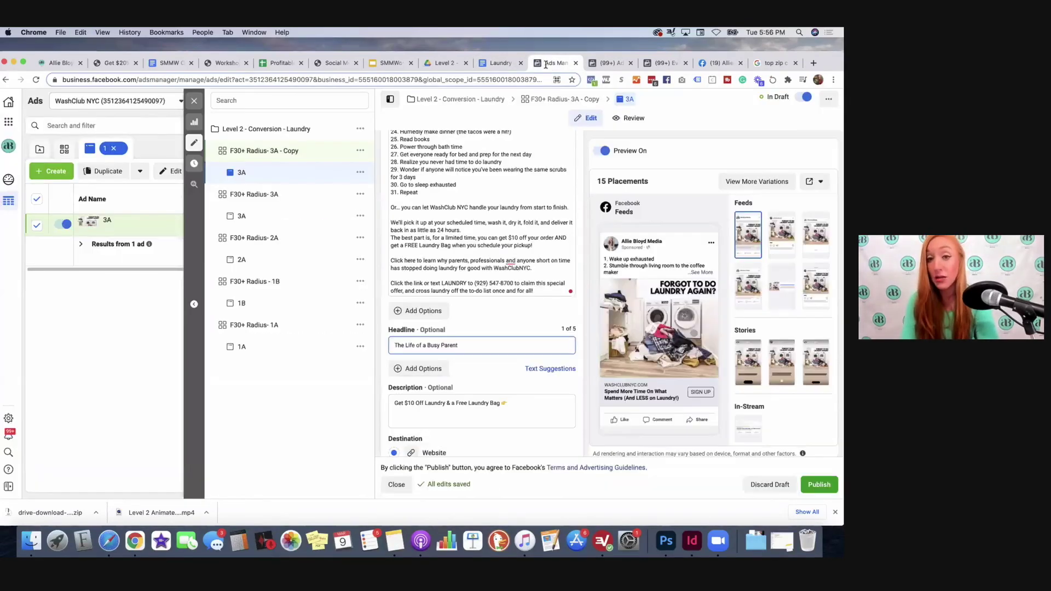
{"action": "left_click_drag", "start_coordinate": [499, 404], "coordinate": [386, 407]}
{"action": "key", "text": "super+v"}
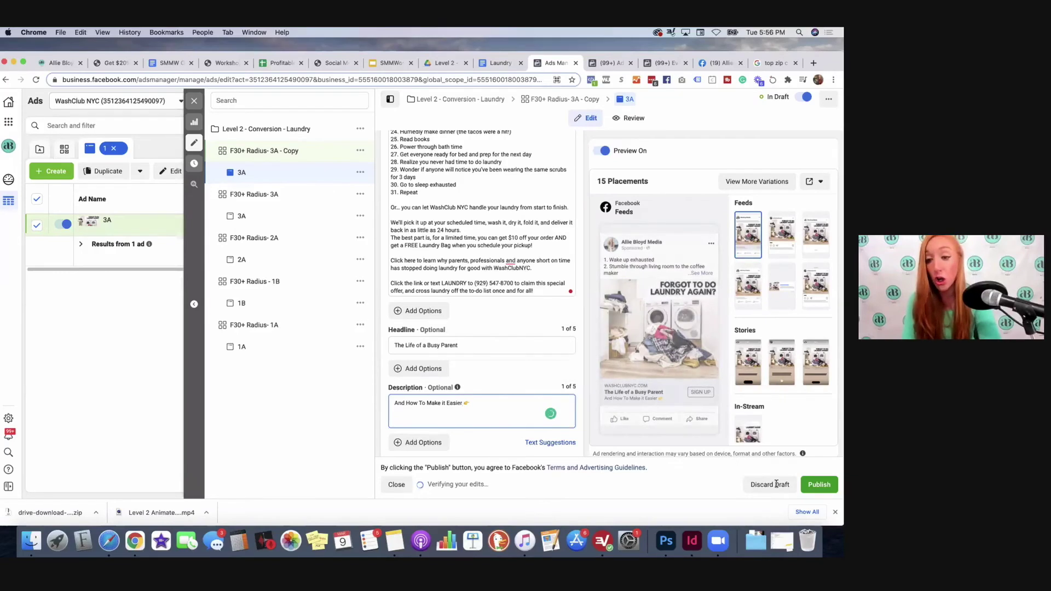
{"action": "left_click", "coordinate": [820, 485]}
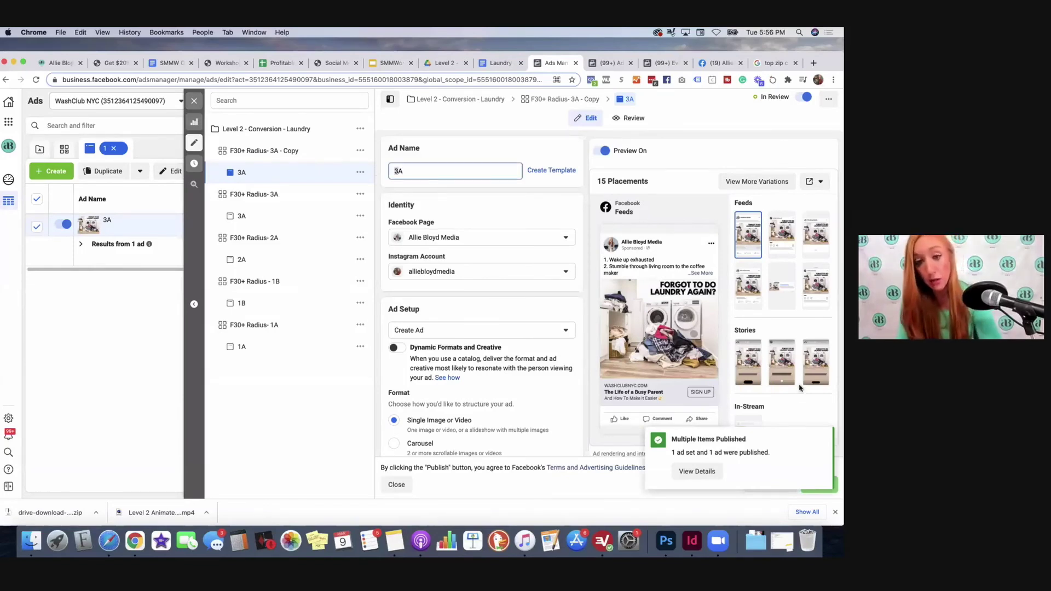
Step: Rename the copied ad to 4A and close the editor
{"action": "key", "text": "Delete"}
{"action": "type", "text": "4"}
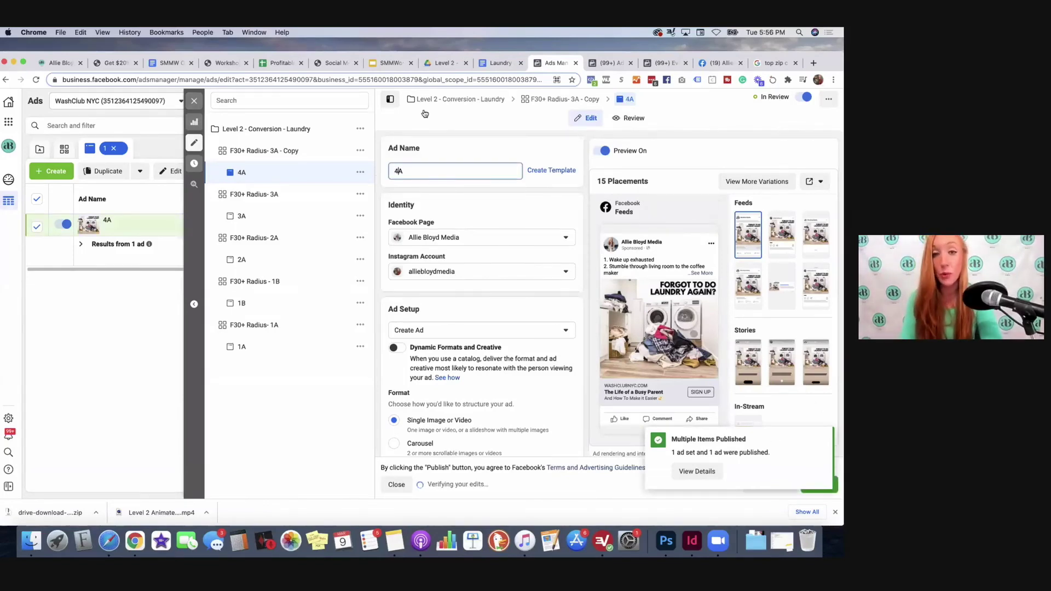
{"action": "left_click", "coordinate": [194, 101]}
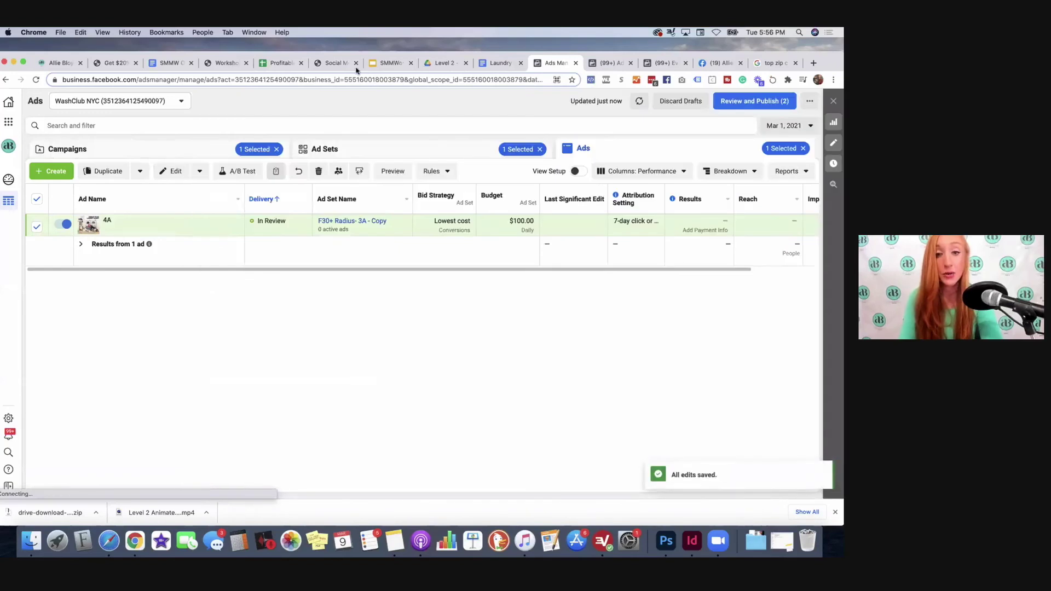
Step: Rename the copied ad set to 'F30+ Radius- 4A', publish it, and return to campaigns
{"action": "left_click", "coordinate": [428, 149]}
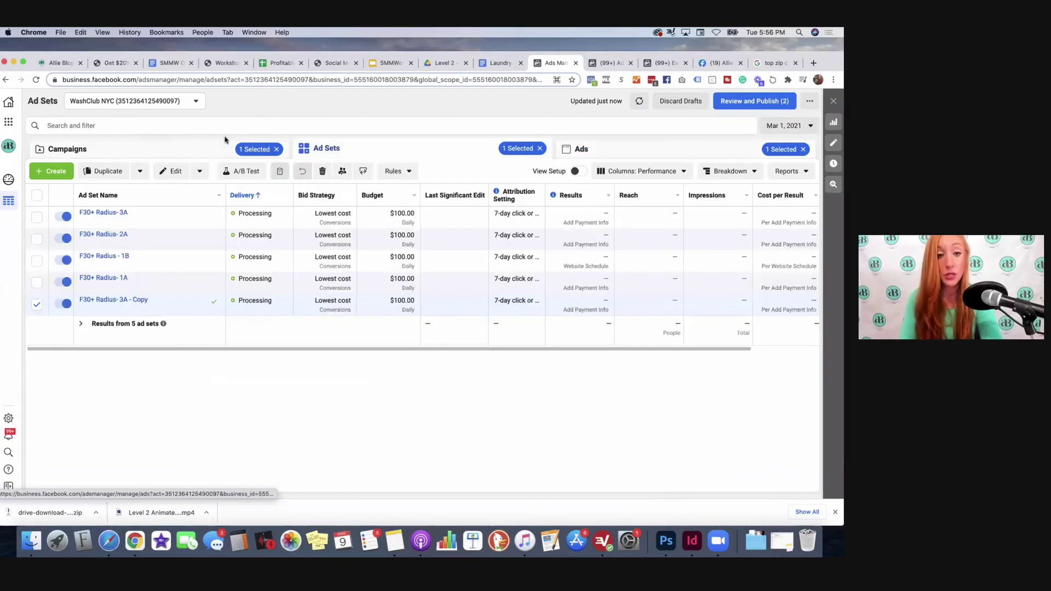
{"action": "left_click", "coordinate": [154, 301]}
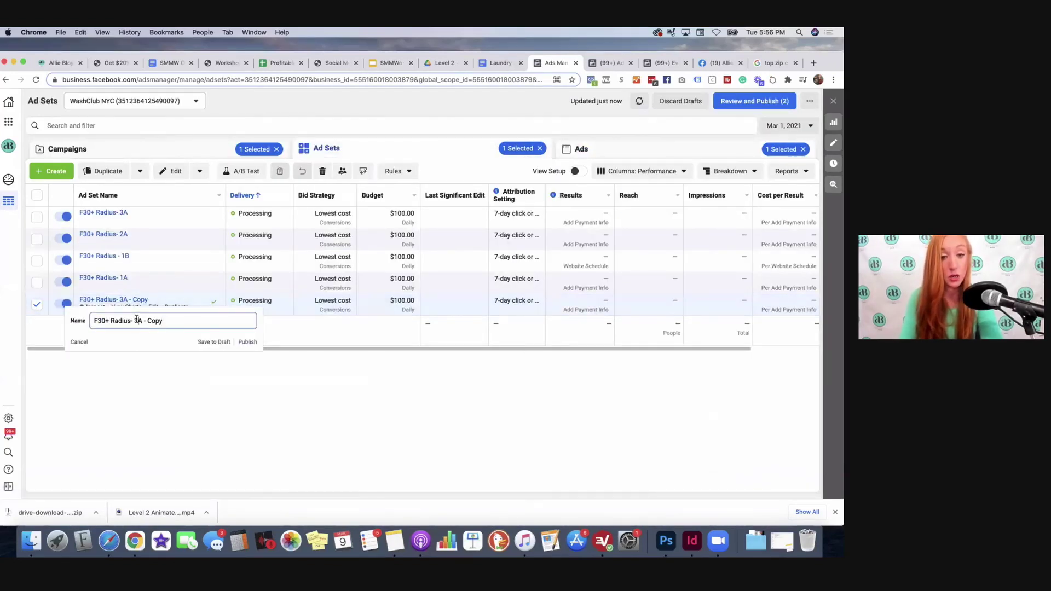
{"action": "left_click", "coordinate": [137, 320]}
{"action": "key", "text": "BackSpace"}
{"action": "type", "text": "4"}
{"action": "left_click_drag", "start_coordinate": [163, 320], "coordinate": [144, 320]}
{"action": "key", "text": "BackSpace"}
{"action": "key", "text": "Return"}
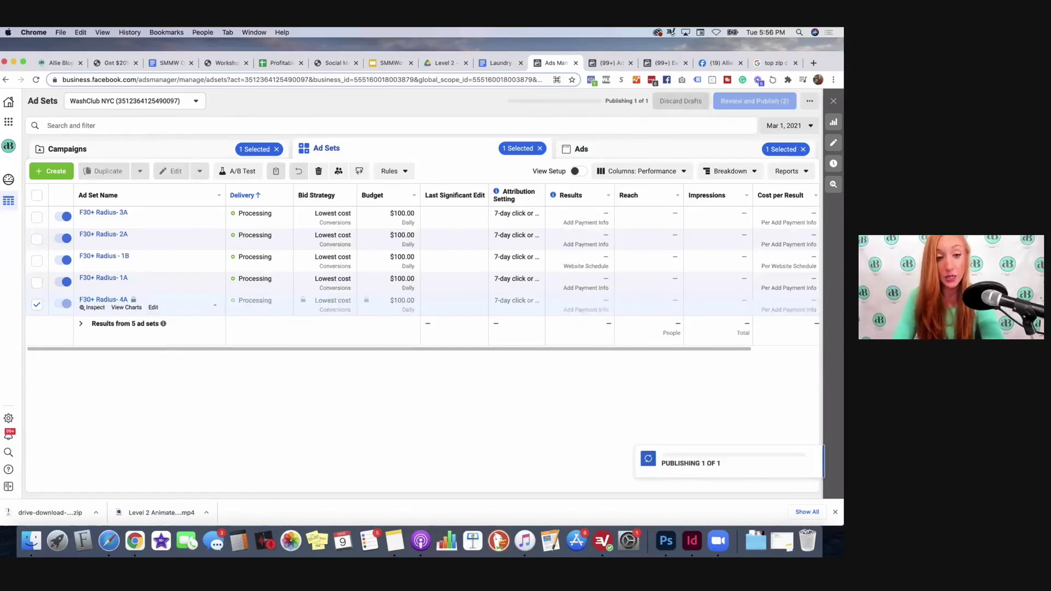
{"action": "left_click", "coordinate": [180, 151]}
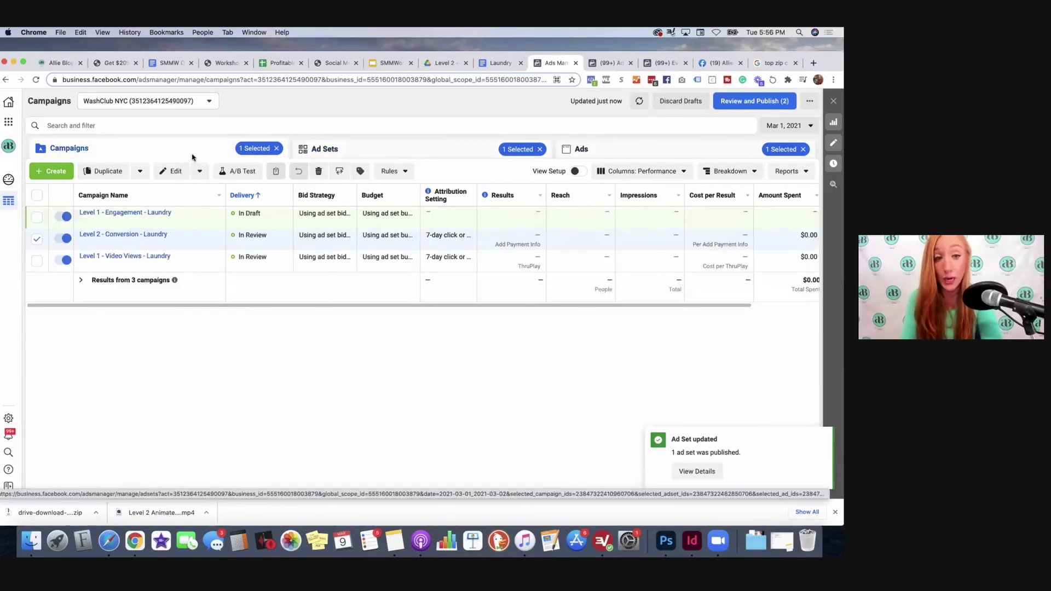
Step: Deselect the Level 2 - Conversion - Laundry campaign and begin a new campaign
{"action": "left_click", "coordinate": [37, 238]}
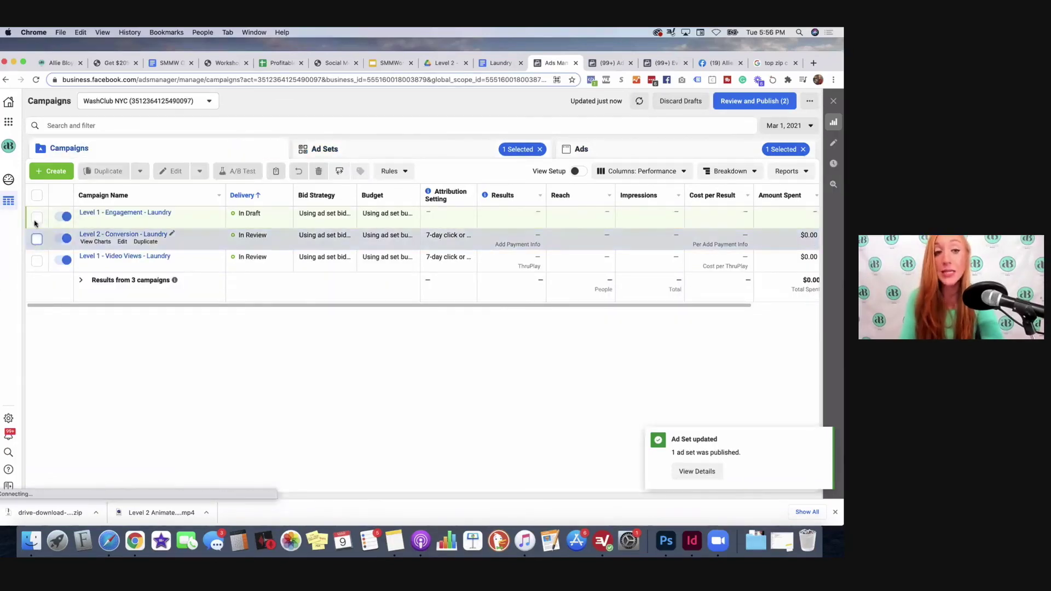
{"action": "left_click", "coordinate": [49, 172]}
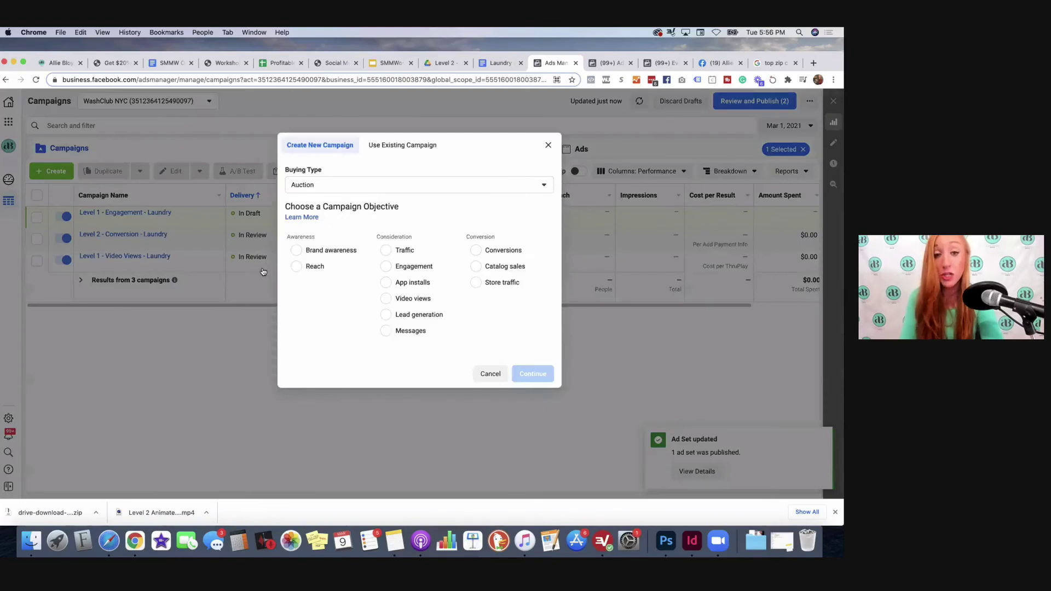
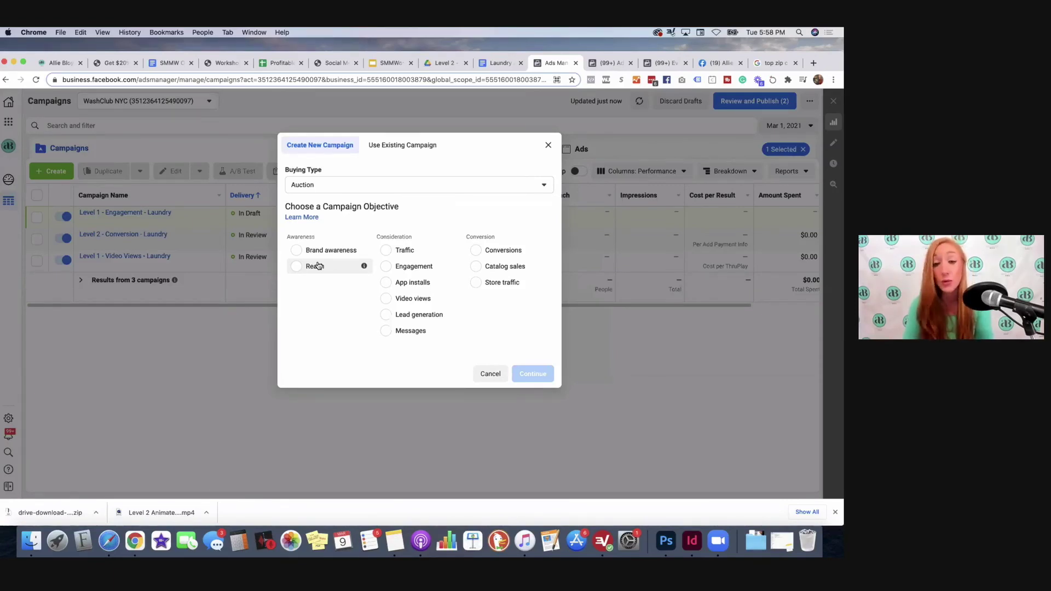
Step: Choose the Lead generation objective and name the campaign 'Level 3- Lead Gen - Laundry'
{"action": "left_click", "coordinate": [426, 314]}
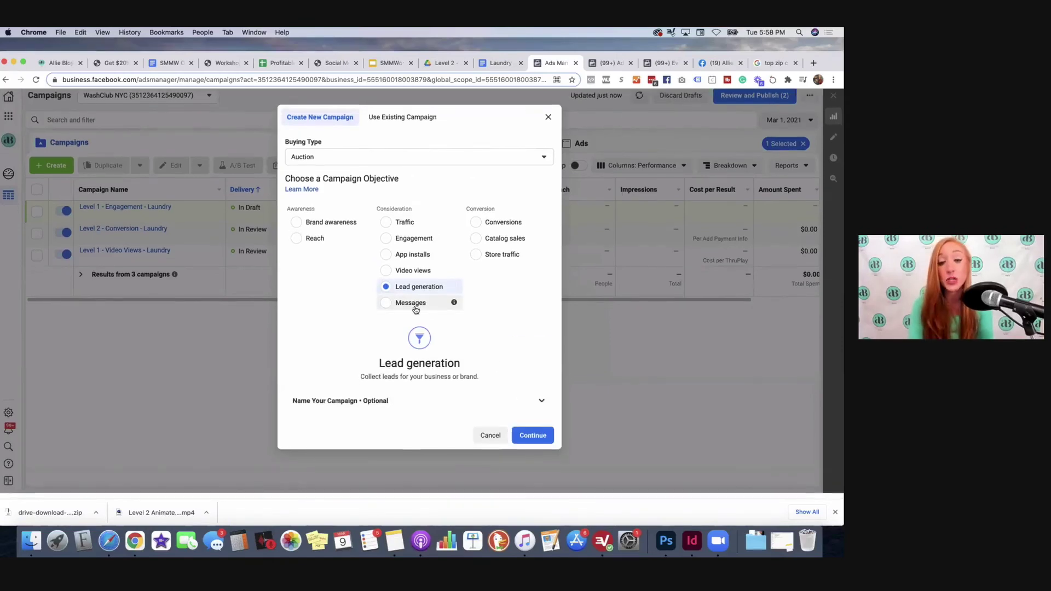
{"action": "left_click", "coordinate": [353, 407]}
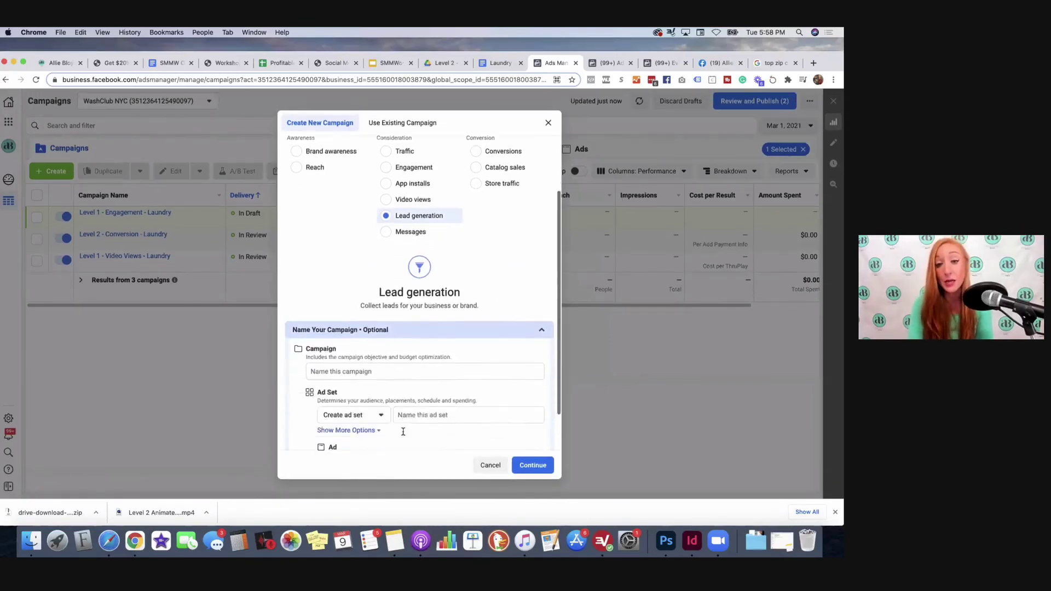
{"action": "left_click", "coordinate": [401, 348]}
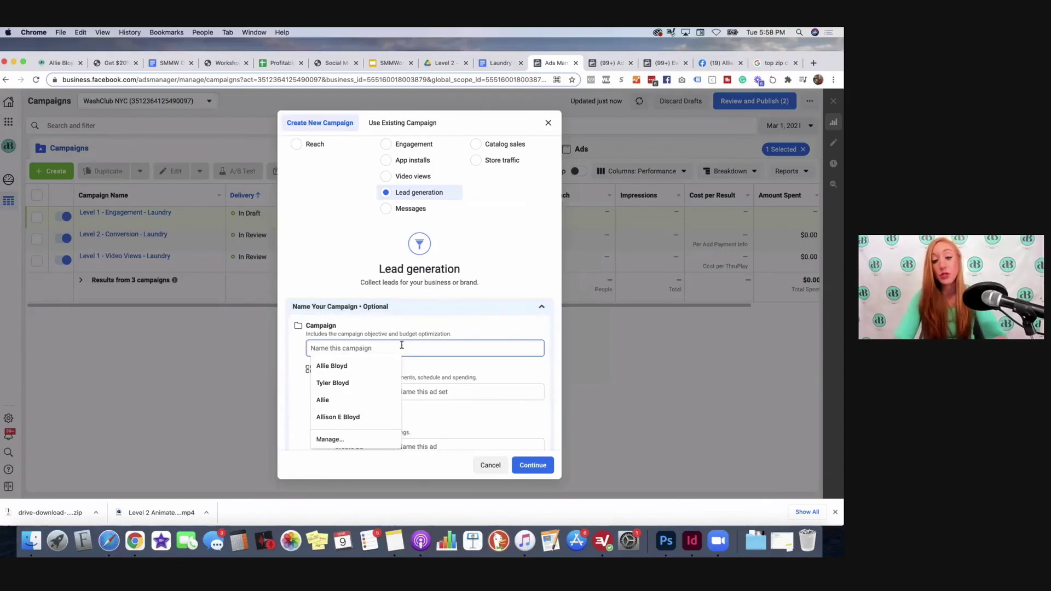
{"action": "type", "text": "Level 3- Lea"}
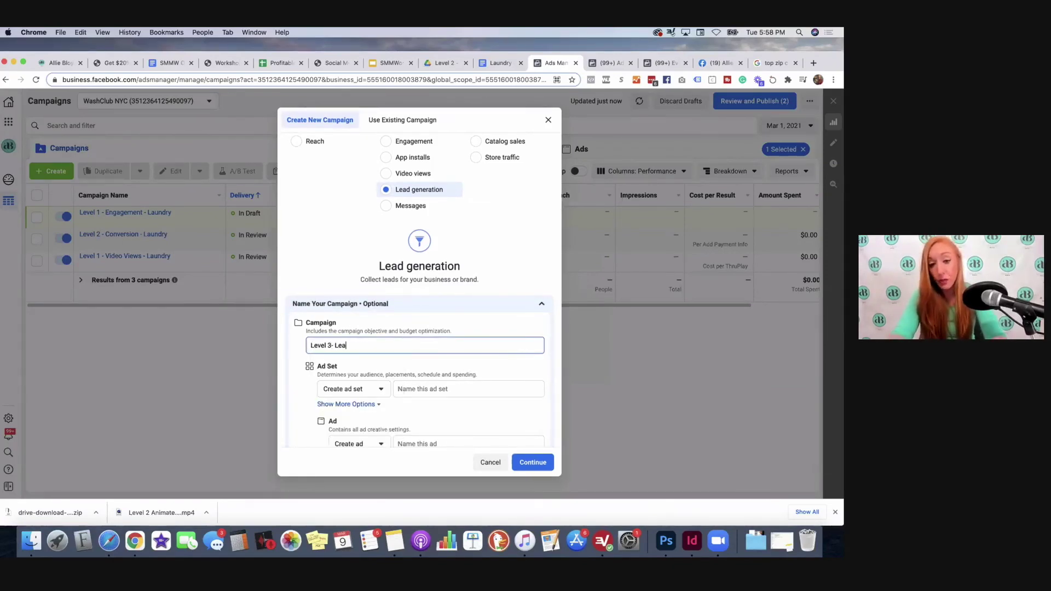
{"action": "type", "text": "d Gen - Laundry"}
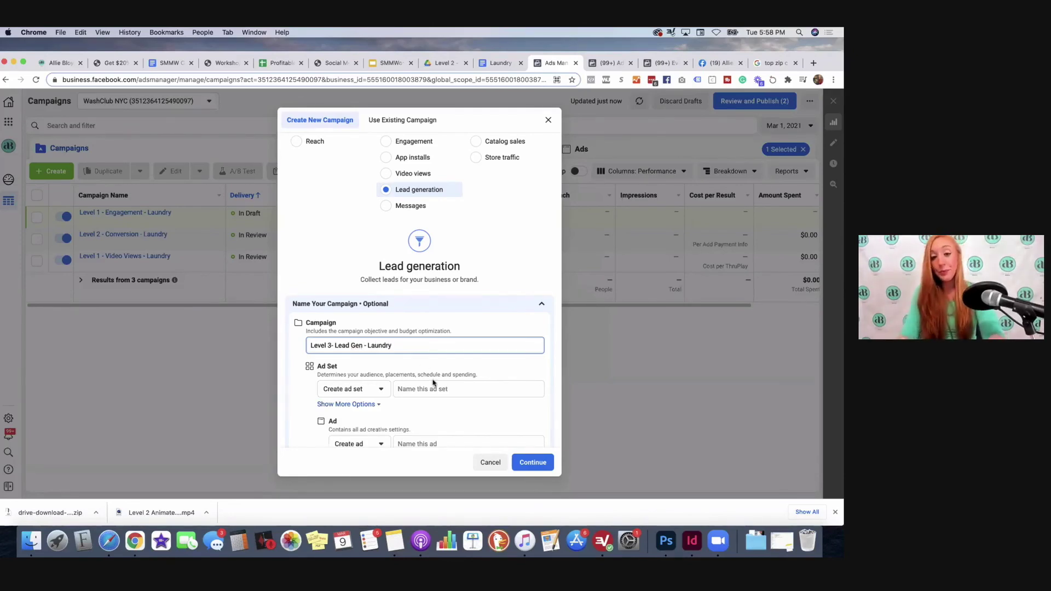
{"action": "left_click", "coordinate": [433, 384]}
Step: Name the ad set 'Warm' and the ad '1A', then create the campaign
{"action": "scroll", "coordinate": [433, 383], "scroll_direction": "down", "scroll_amount": 1}
{"action": "left_click", "coordinate": [423, 363]}
{"action": "type", "text": "W"}
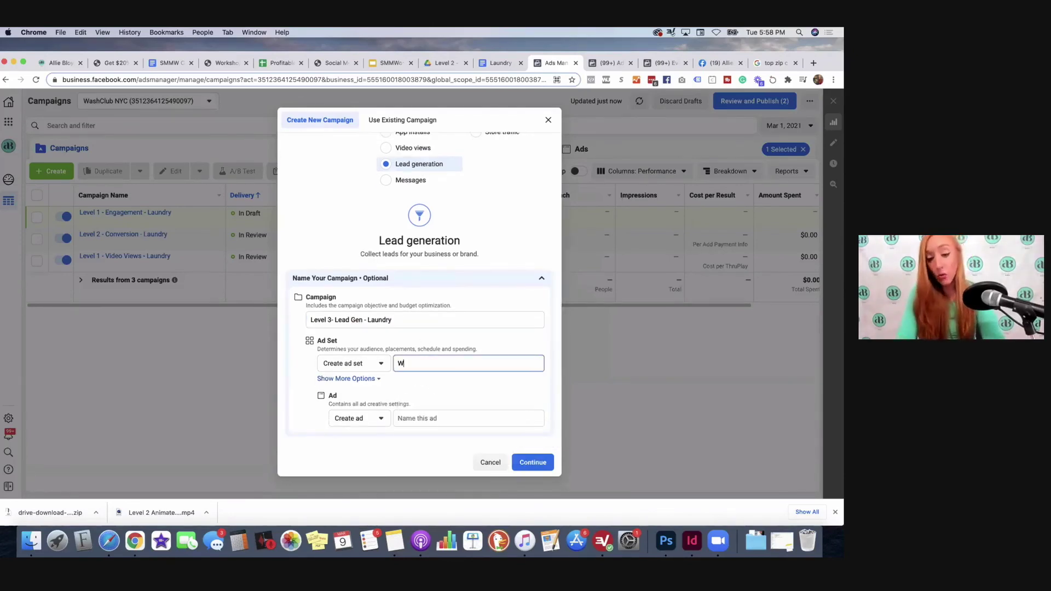
{"action": "type", "text": "arm"}
{"action": "left_click", "coordinate": [425, 417]}
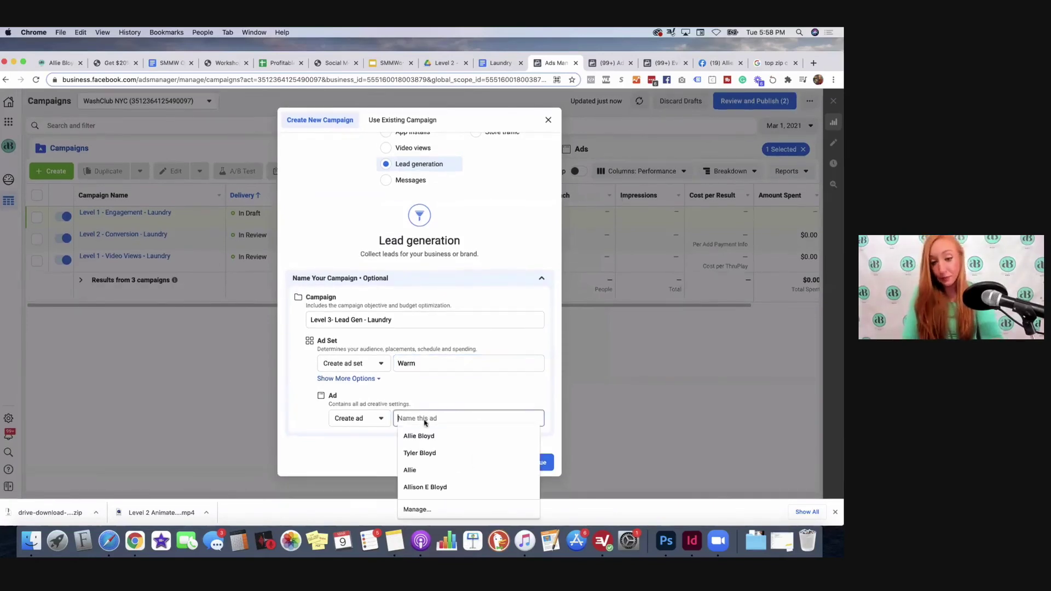
{"action": "left_click", "coordinate": [428, 362]}
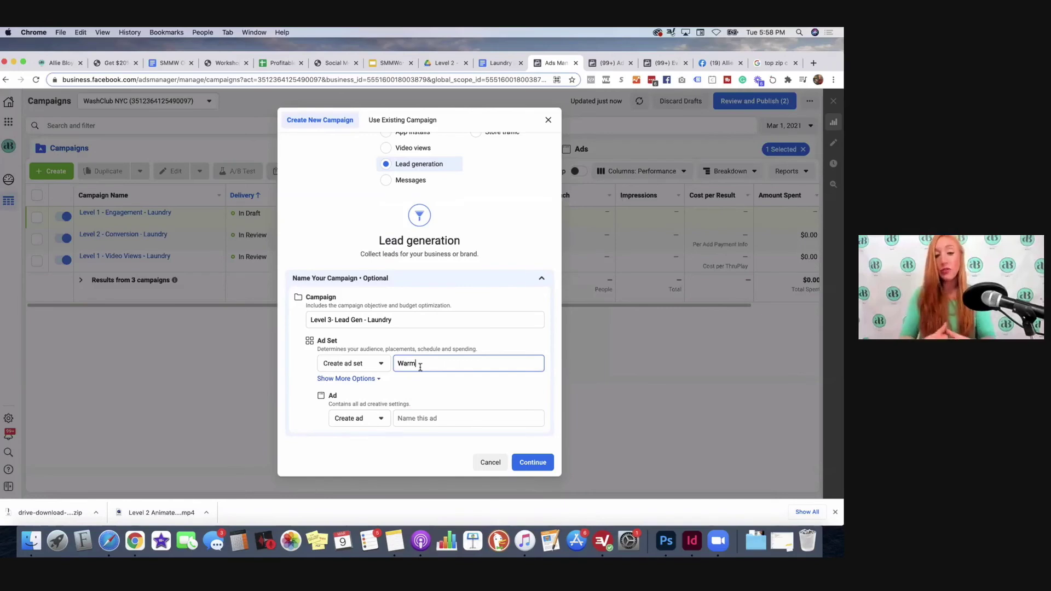
{"action": "left_click", "coordinate": [418, 419]}
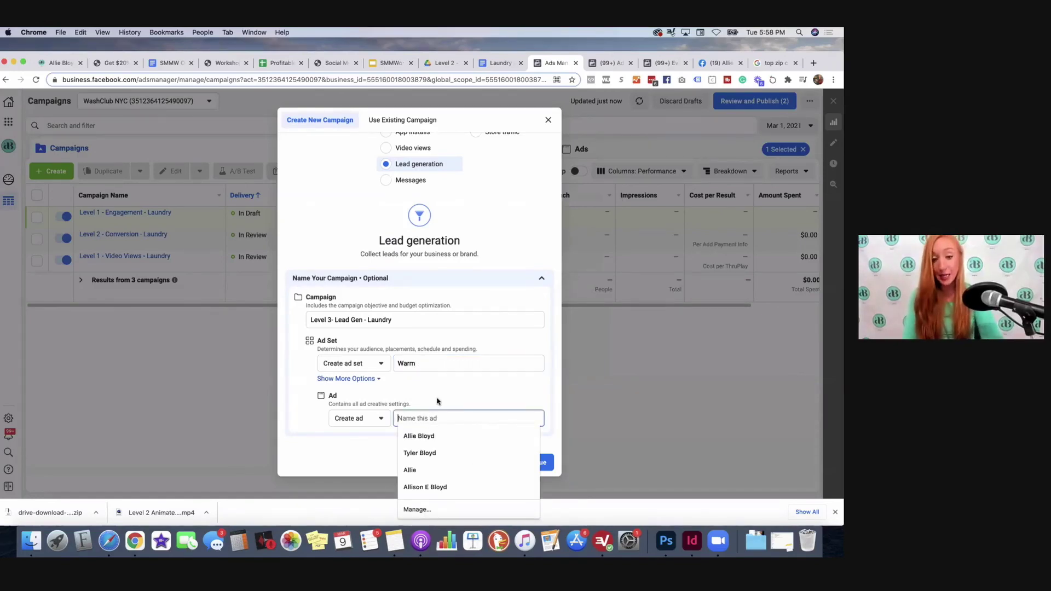
{"action": "type", "text": "1A"}
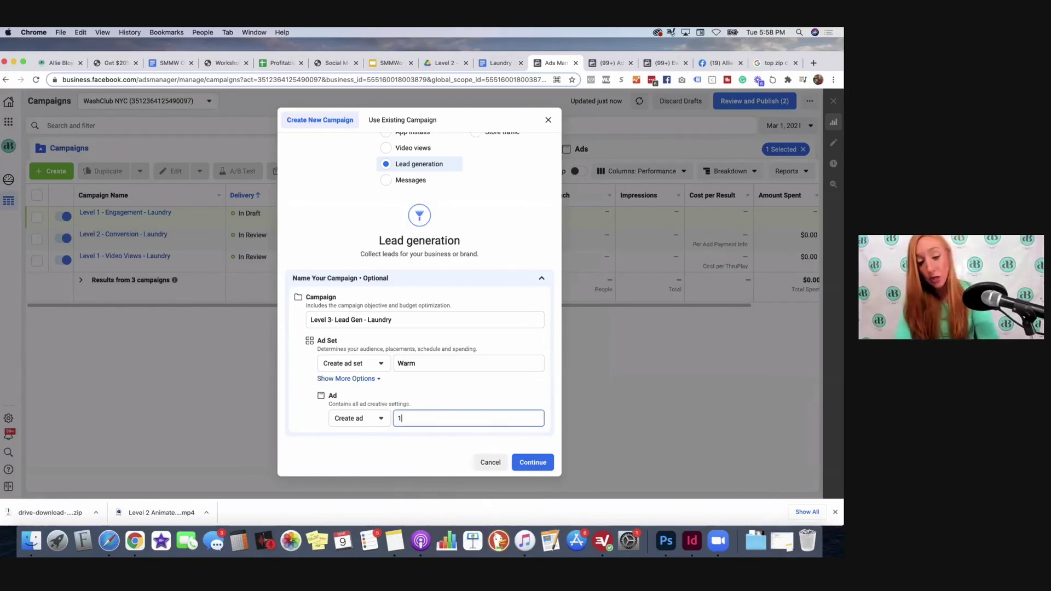
{"action": "left_click", "coordinate": [532, 463]}
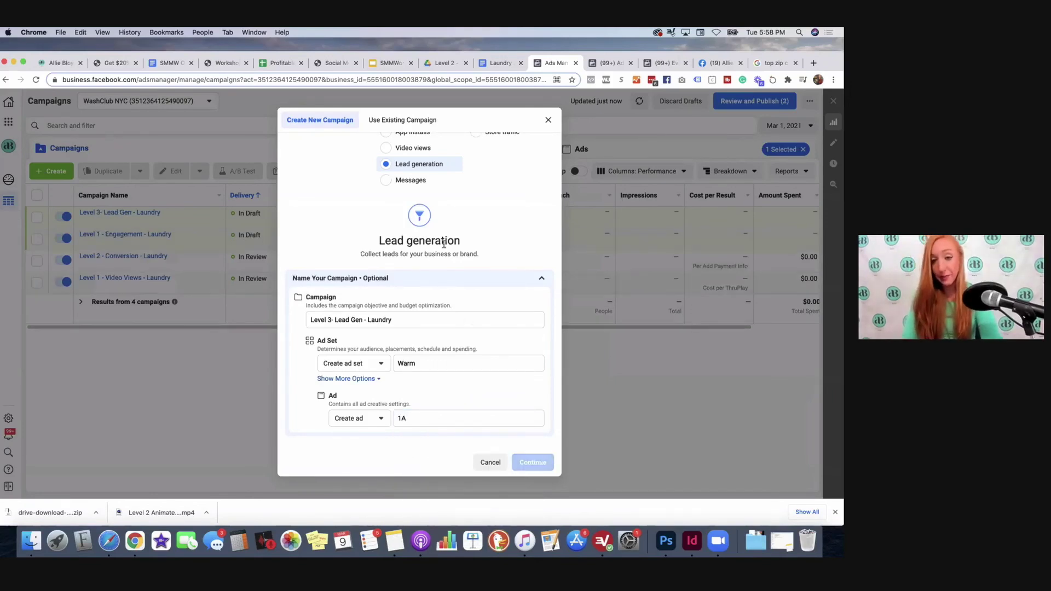
{"action": "scroll", "coordinate": [462, 209], "scroll_direction": "down", "scroll_amount": 4}
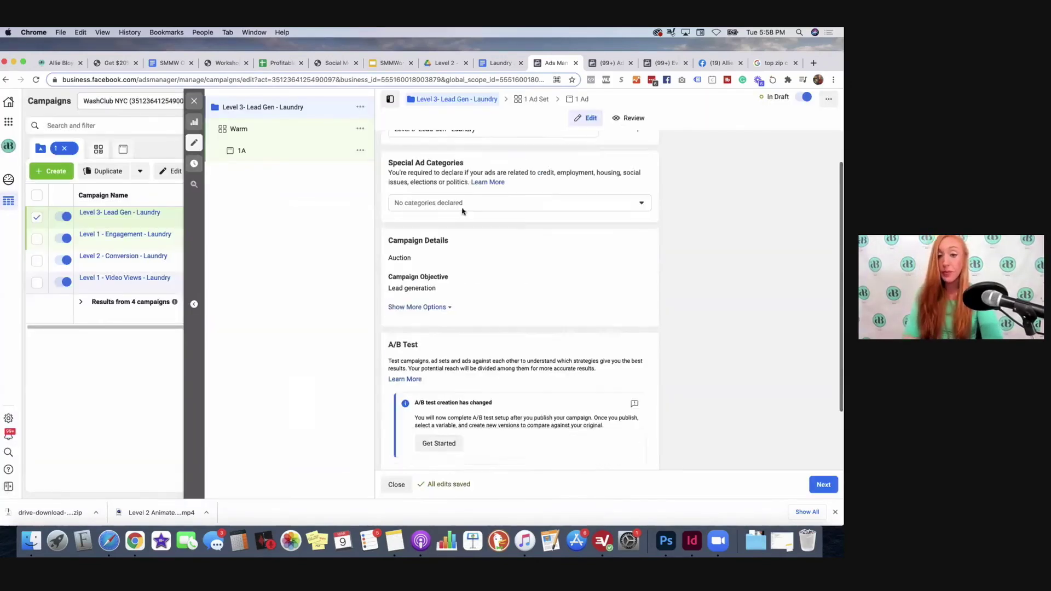
Step: Open the Warm ad set's settings and scroll down to its Audience section
{"action": "scroll", "coordinate": [492, 301], "scroll_direction": "up", "scroll_amount": 5}
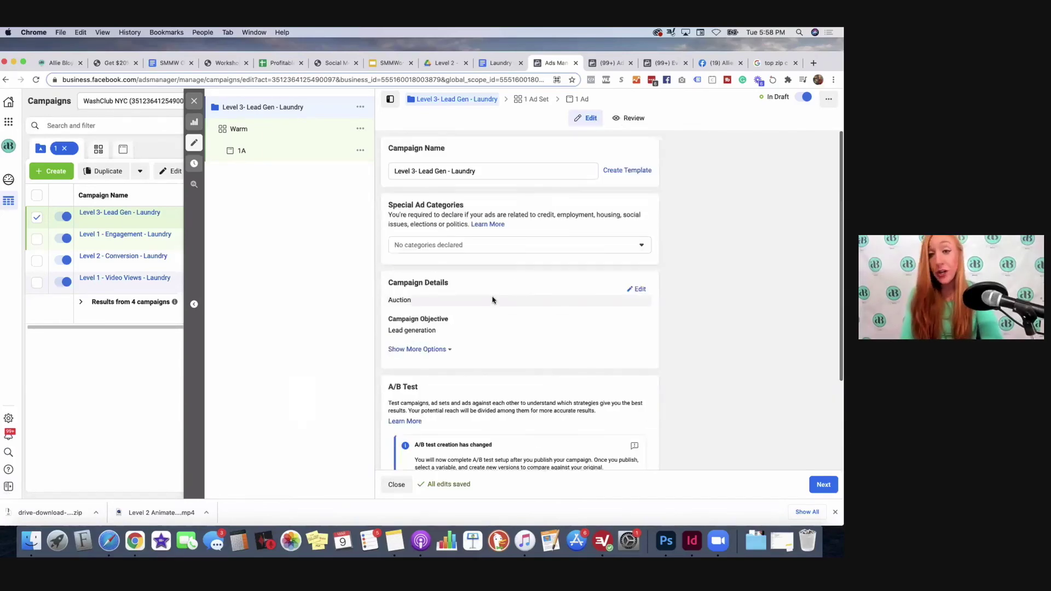
{"action": "left_click", "coordinate": [531, 99]}
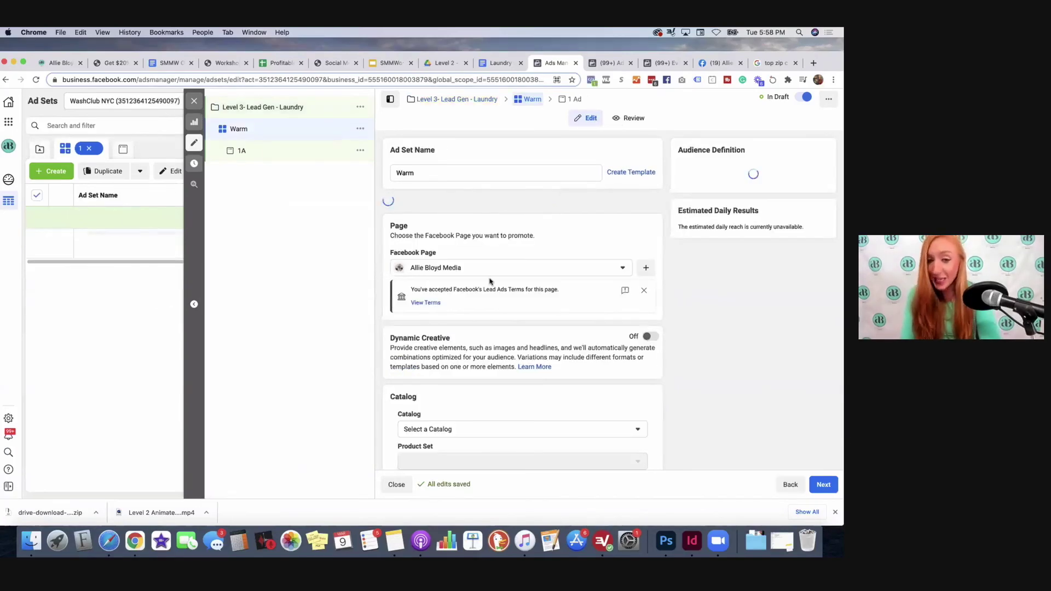
{"action": "scroll", "coordinate": [472, 323], "scroll_direction": "down", "scroll_amount": 1}
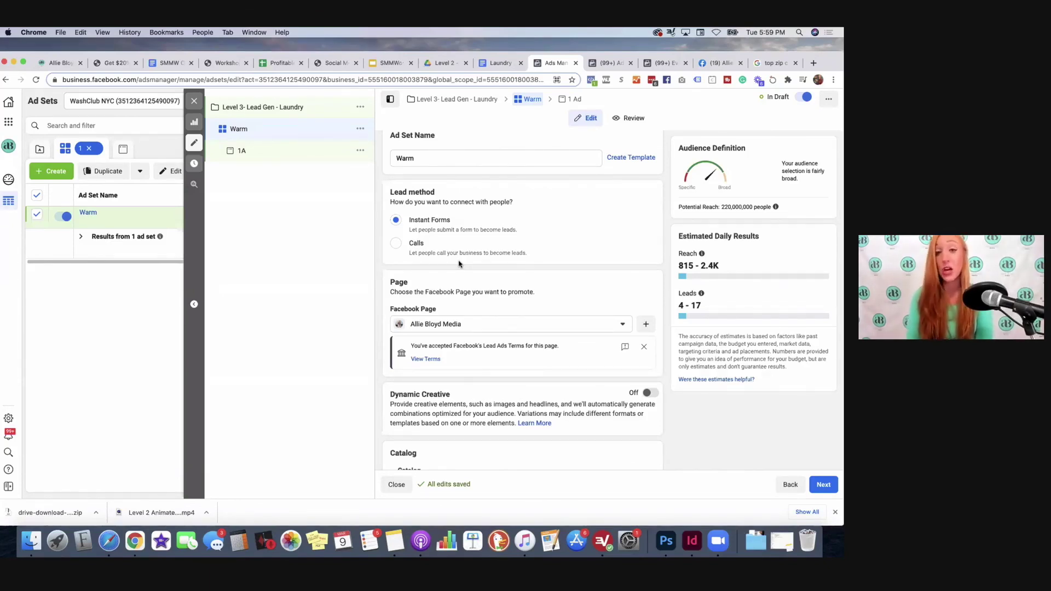
{"action": "scroll", "coordinate": [459, 264], "scroll_direction": "down", "scroll_amount": 3}
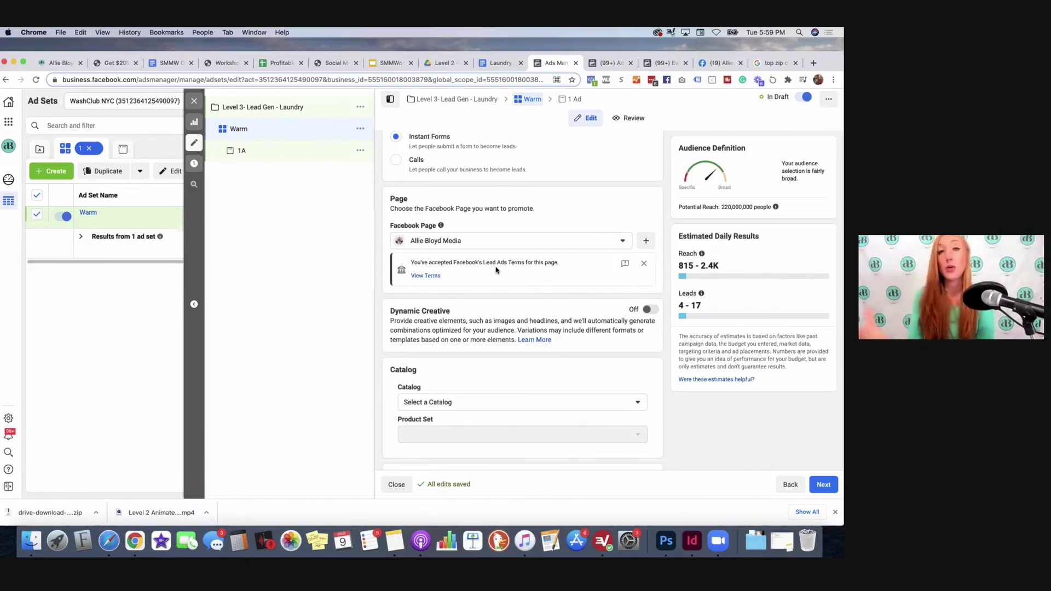
{"action": "scroll", "coordinate": [497, 269], "scroll_direction": "down", "scroll_amount": 3}
{"action": "scroll", "coordinate": [497, 270], "scroll_direction": "down", "scroll_amount": 4}
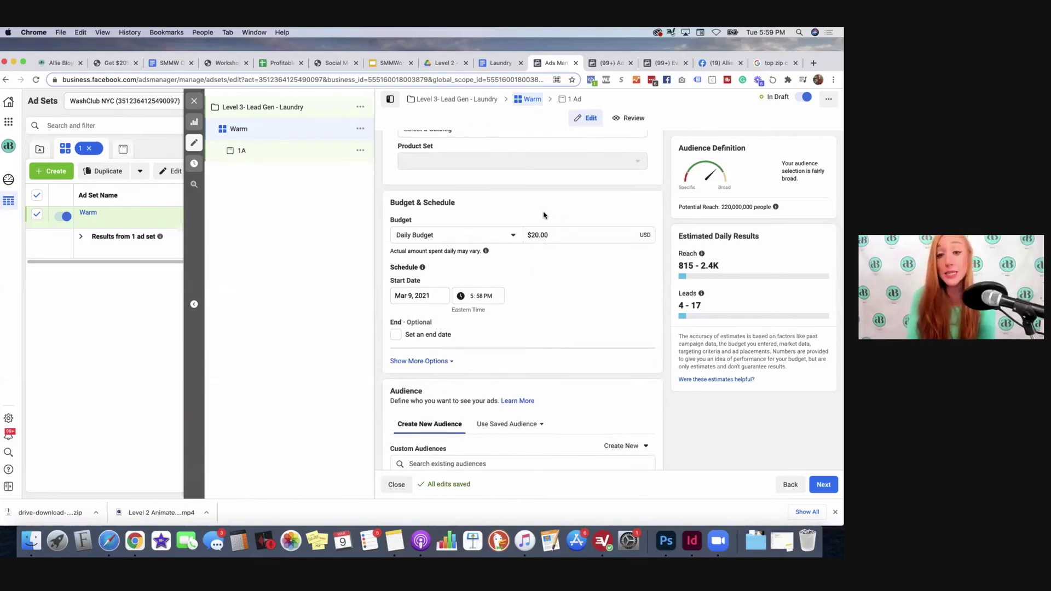
{"action": "scroll", "coordinate": [570, 340], "scroll_direction": "down", "scroll_amount": 4}
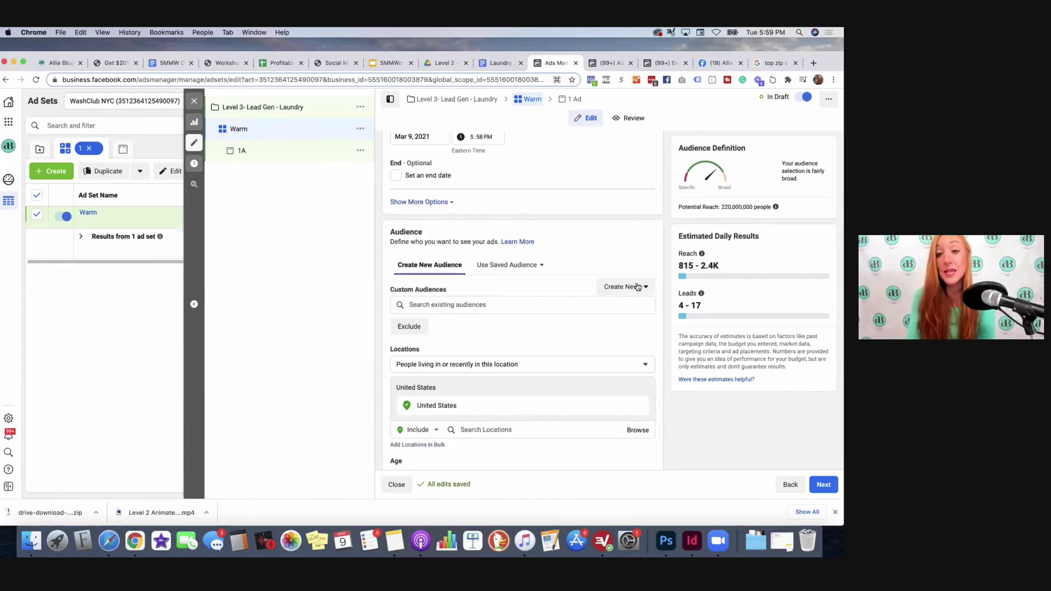
Step: Start a new Website custom audience sourced from the Wash Club Pixel
{"action": "left_click", "coordinate": [635, 285]}
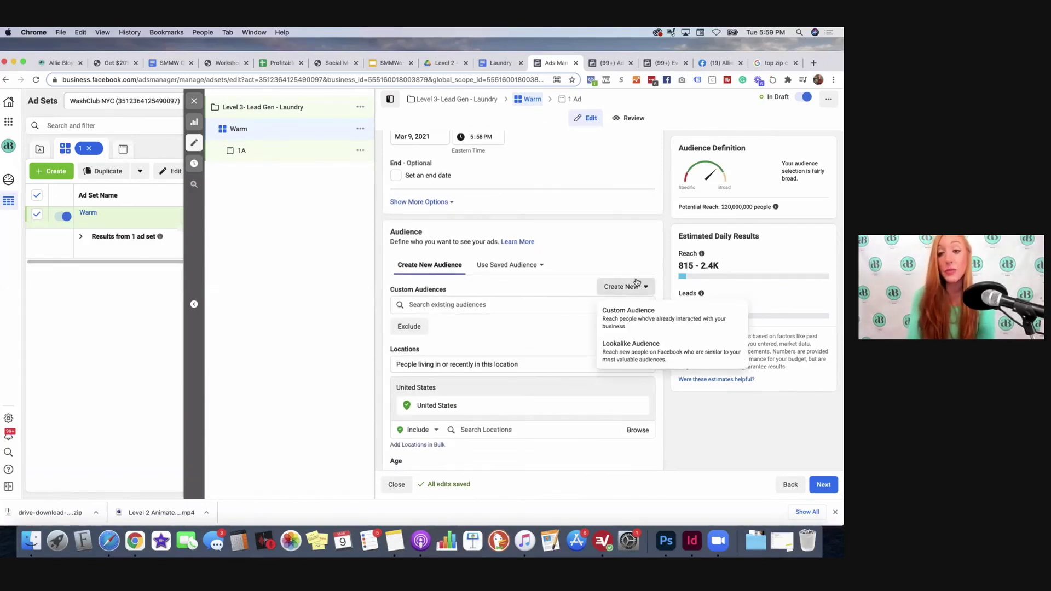
{"action": "left_click", "coordinate": [622, 317]}
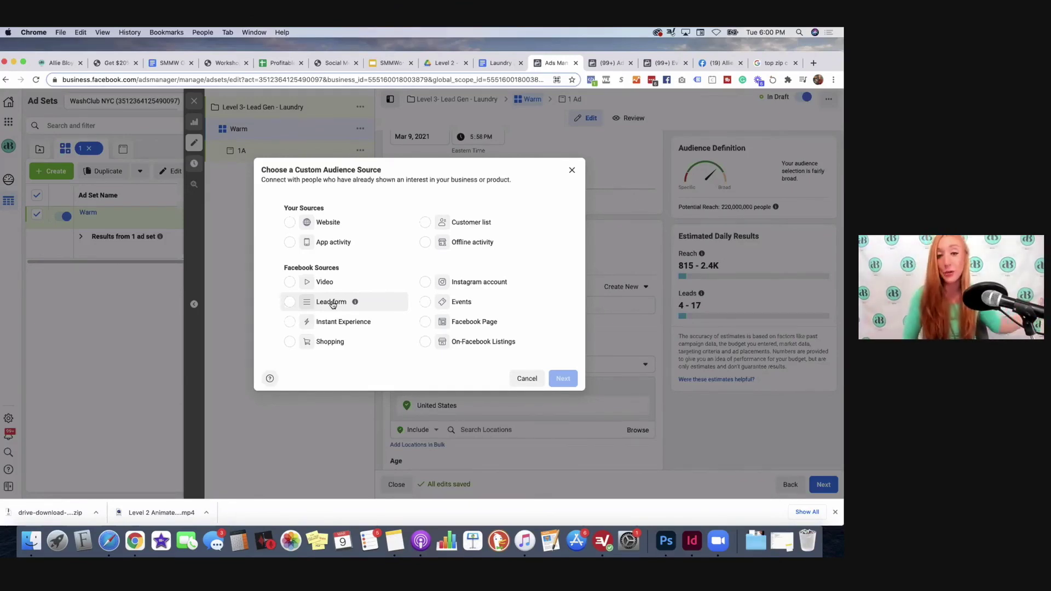
{"action": "left_click", "coordinate": [329, 223]}
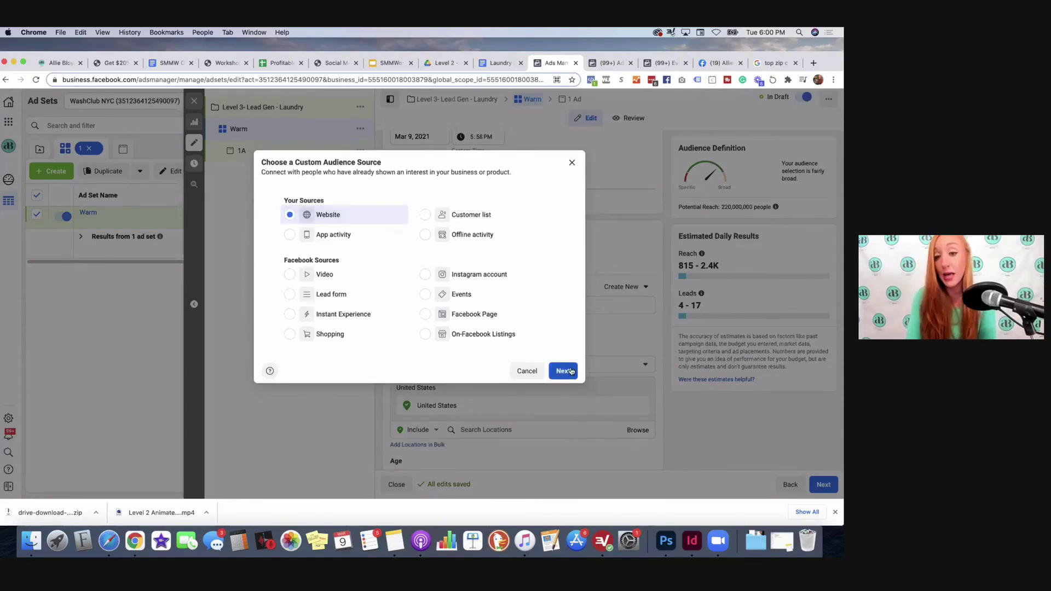
{"action": "left_click", "coordinate": [563, 371]}
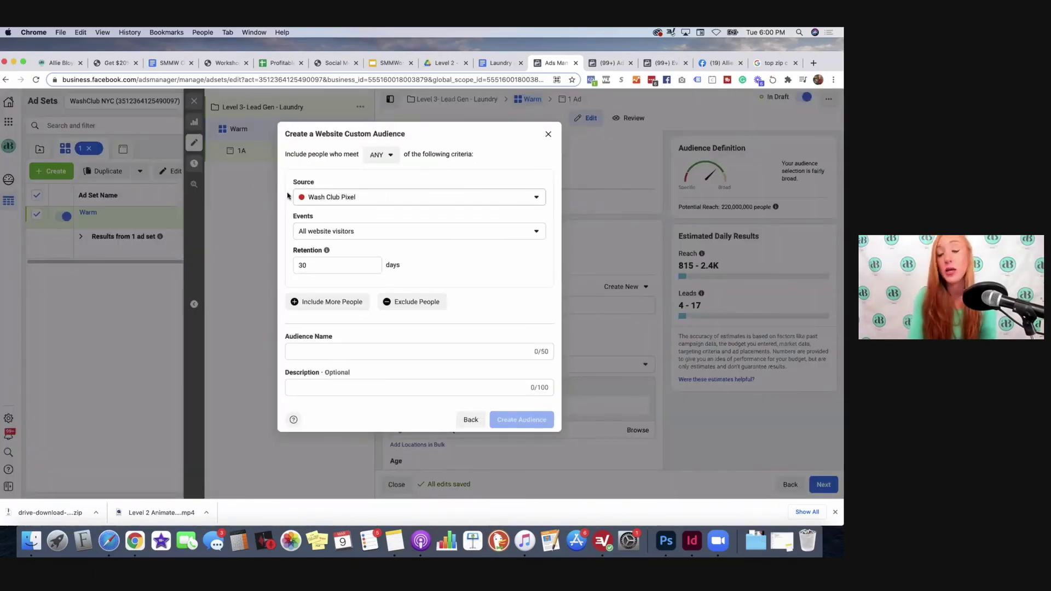
{"action": "left_click", "coordinate": [303, 202]}
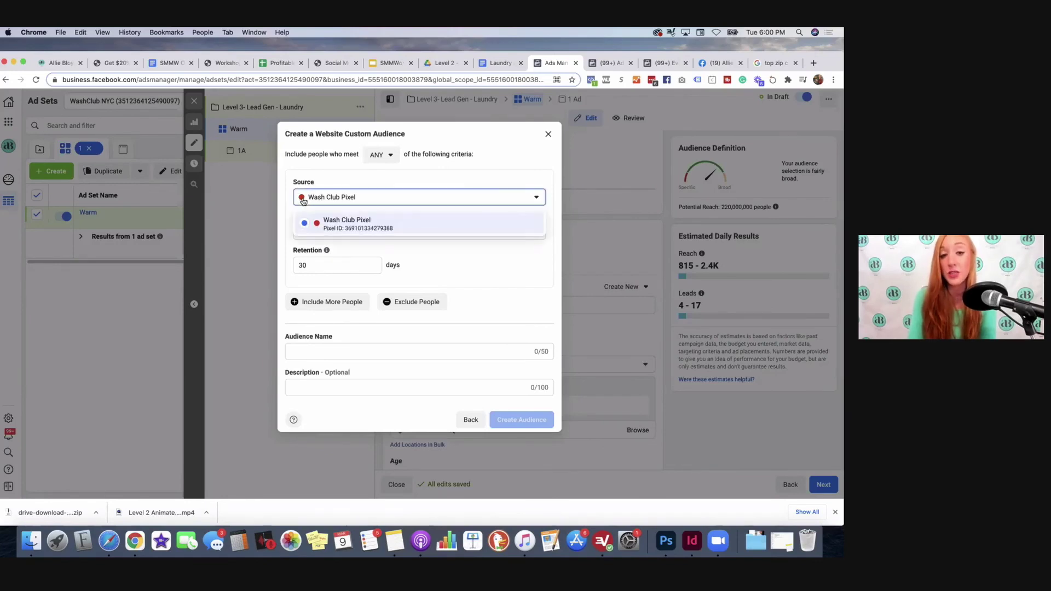
{"action": "left_click", "coordinate": [317, 227]}
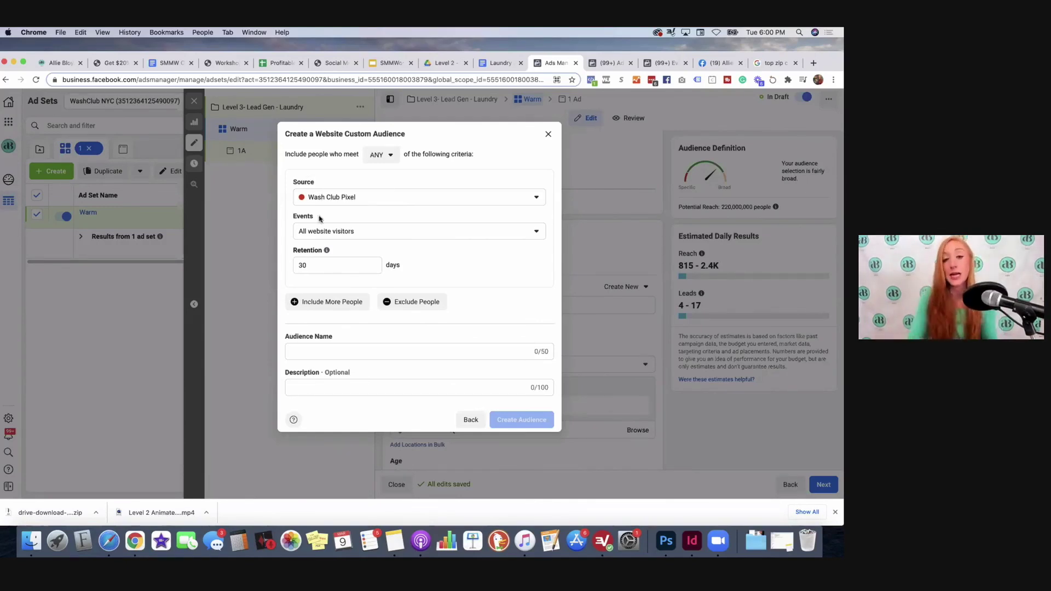
Step: Set 180-day retention, name the audience 'Web 180', and create it
{"action": "left_click", "coordinate": [316, 269]}
{"action": "key", "text": "BackSpace"}
{"action": "key", "text": "BackSpace"}
{"action": "type", "text": "1"}
{"action": "left_click", "coordinate": [445, 258]}
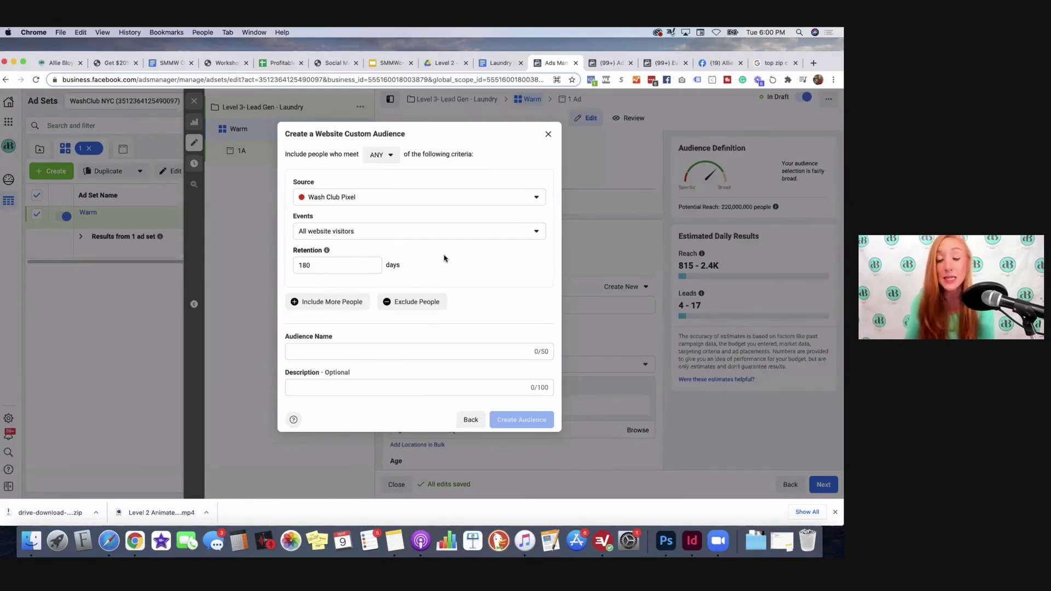
{"action": "left_click", "coordinate": [356, 353]}
{"action": "type", "text": "Web 180"}
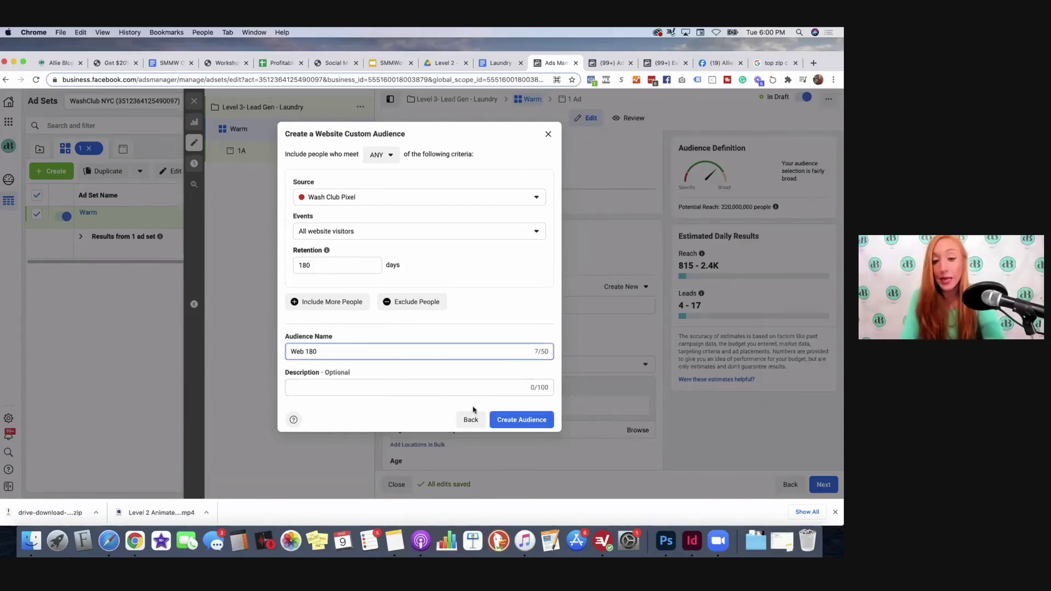
{"action": "left_click", "coordinate": [503, 412]}
{"action": "left_click", "coordinate": [504, 414]}
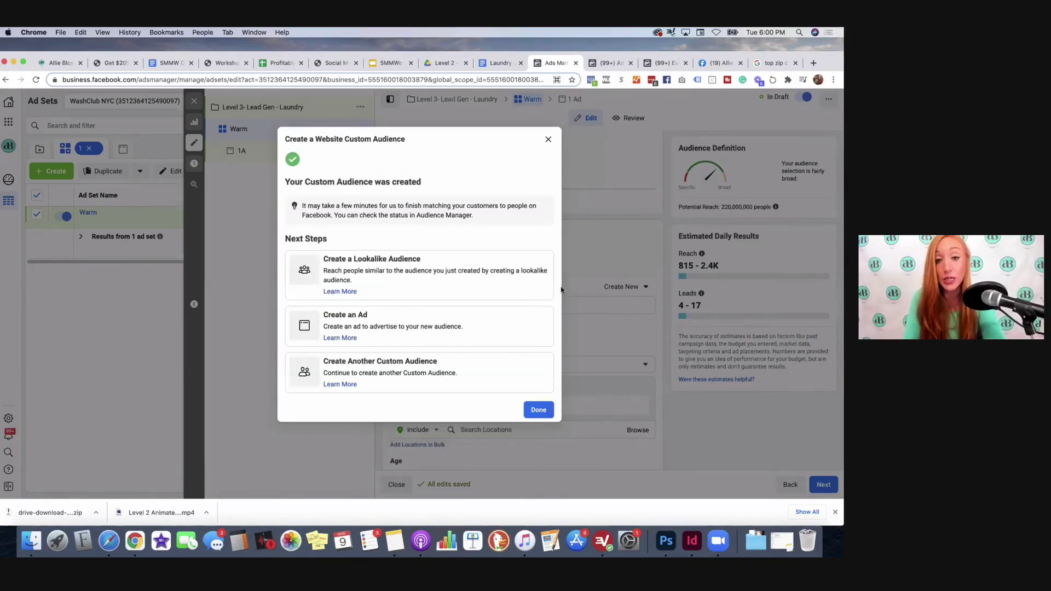
{"action": "left_click", "coordinate": [539, 410]}
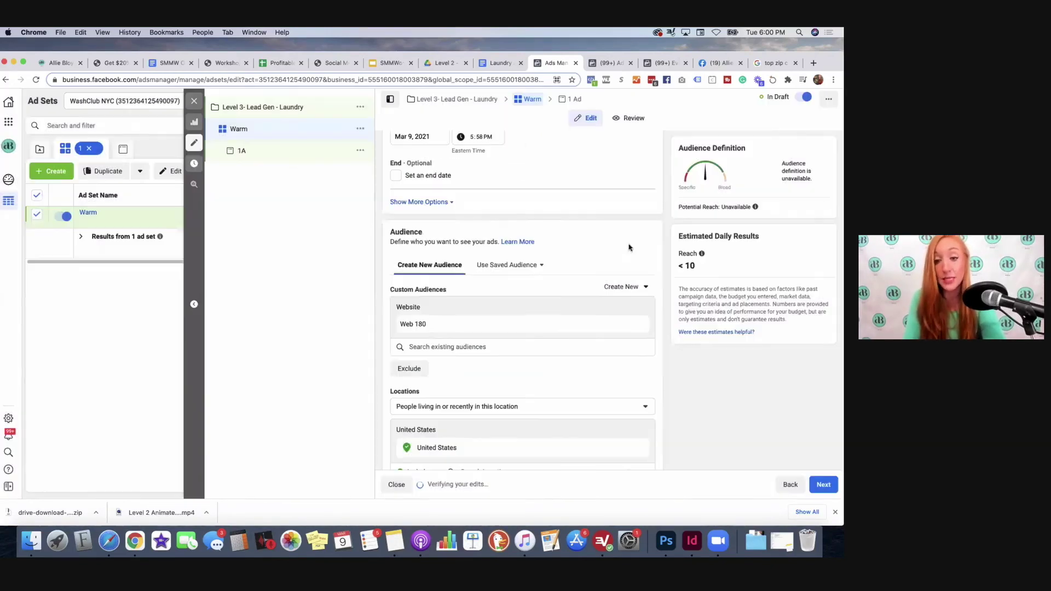
Step: Begin a Facebook Page engagement audience for everyone who engaged, then discard it without creating
{"action": "left_click", "coordinate": [627, 282]}
{"action": "left_click", "coordinate": [613, 307]}
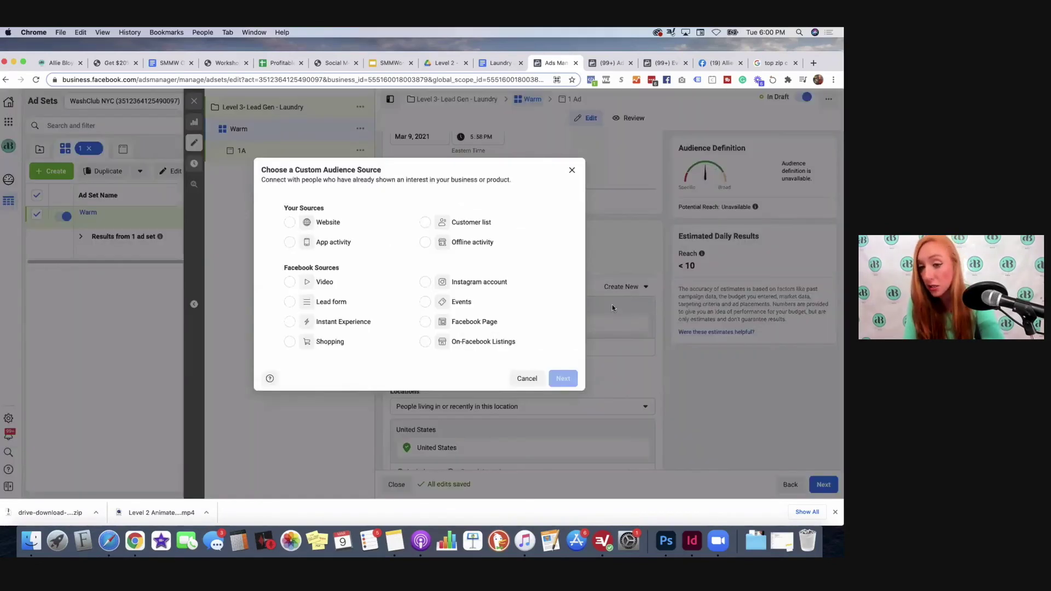
{"action": "left_click", "coordinate": [463, 321]}
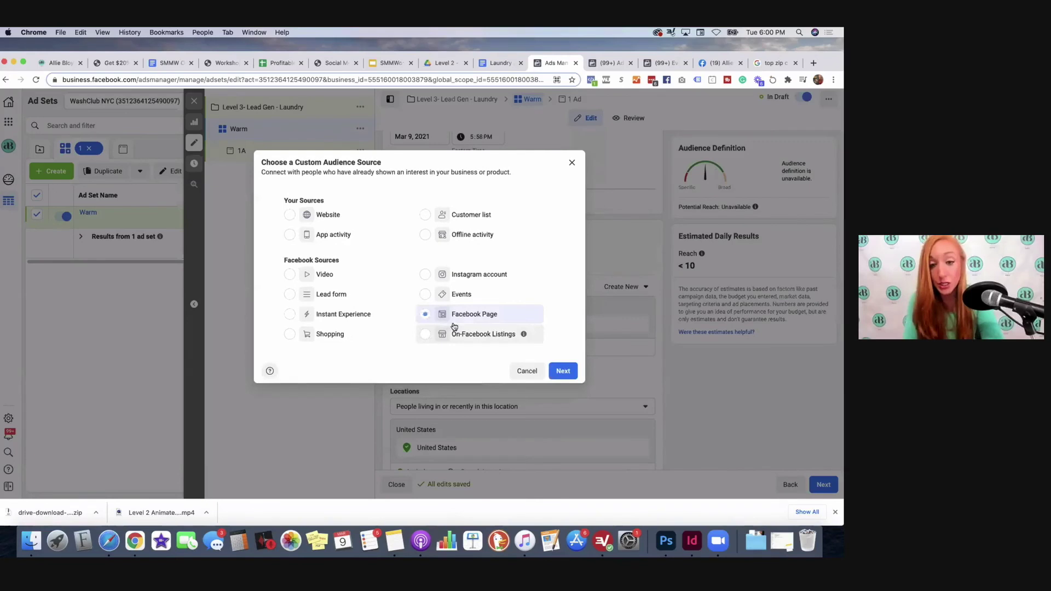
{"action": "left_click", "coordinate": [564, 372]}
{"action": "left_click", "coordinate": [385, 201]}
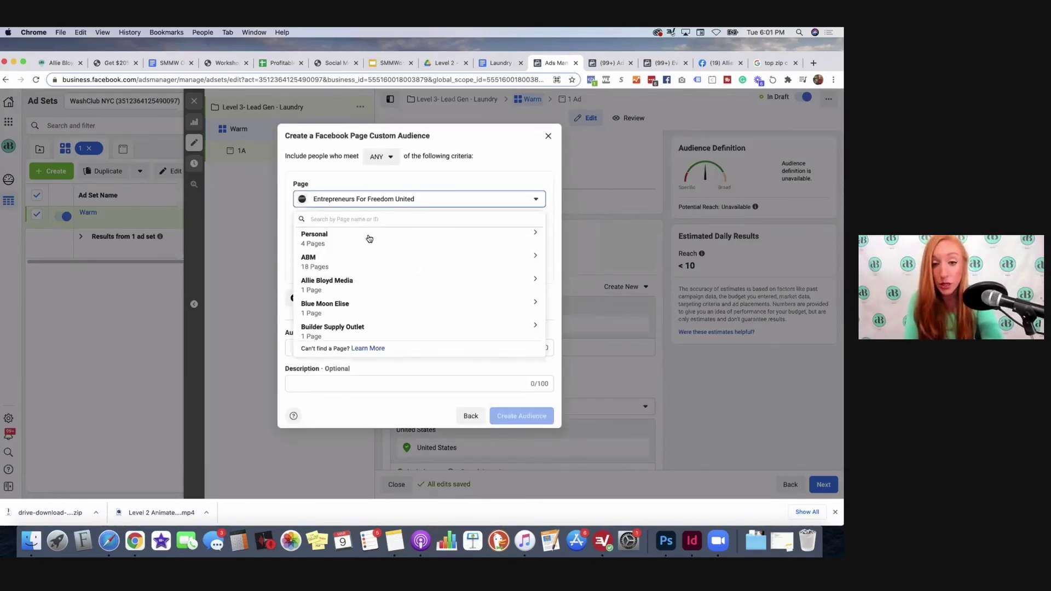
{"action": "left_click", "coordinate": [323, 247]}
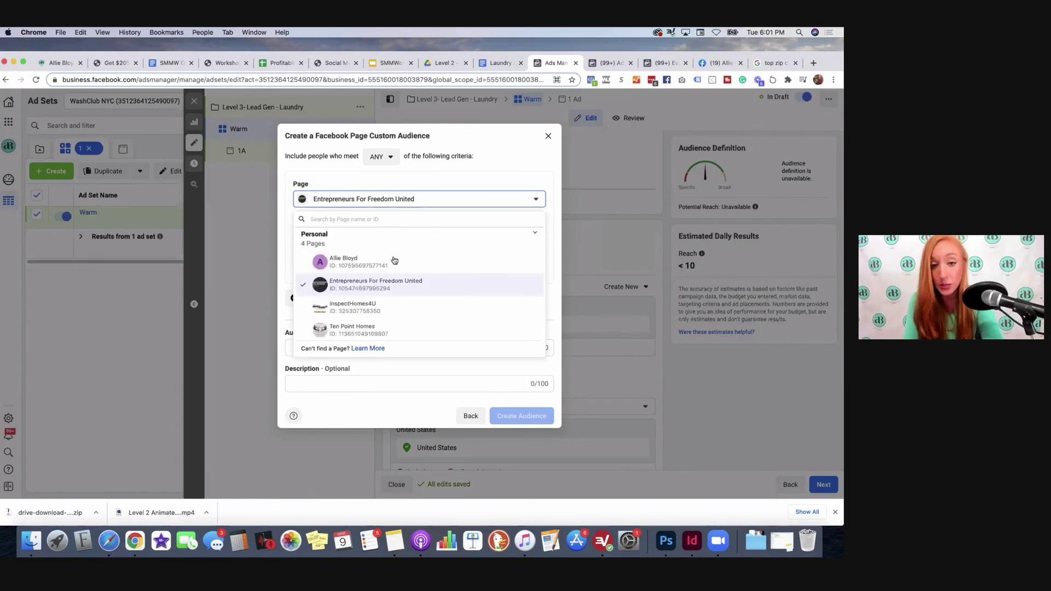
{"action": "left_click", "coordinate": [366, 257]}
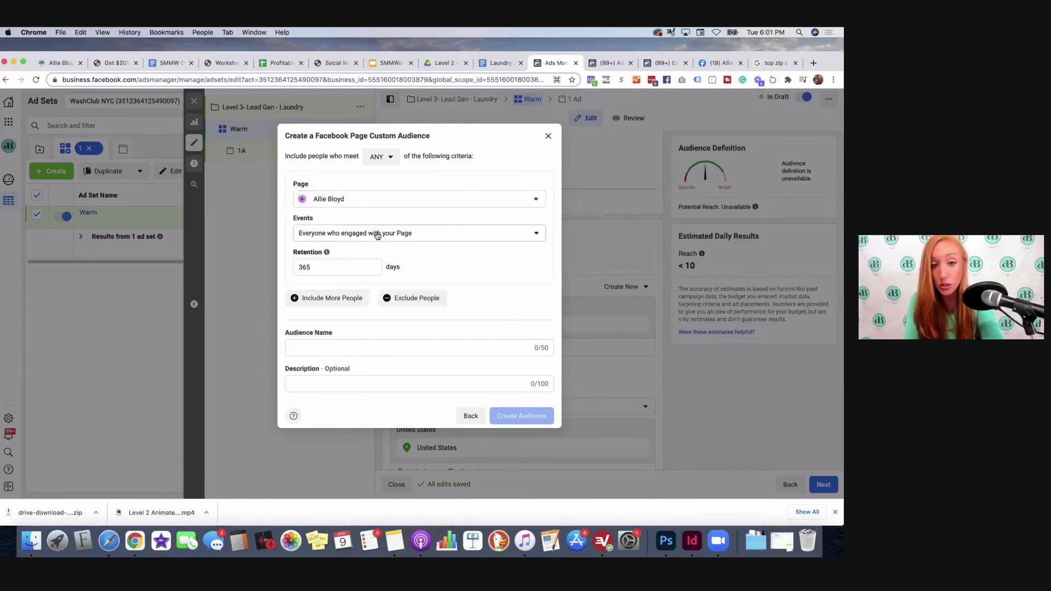
{"action": "left_click", "coordinate": [376, 236]}
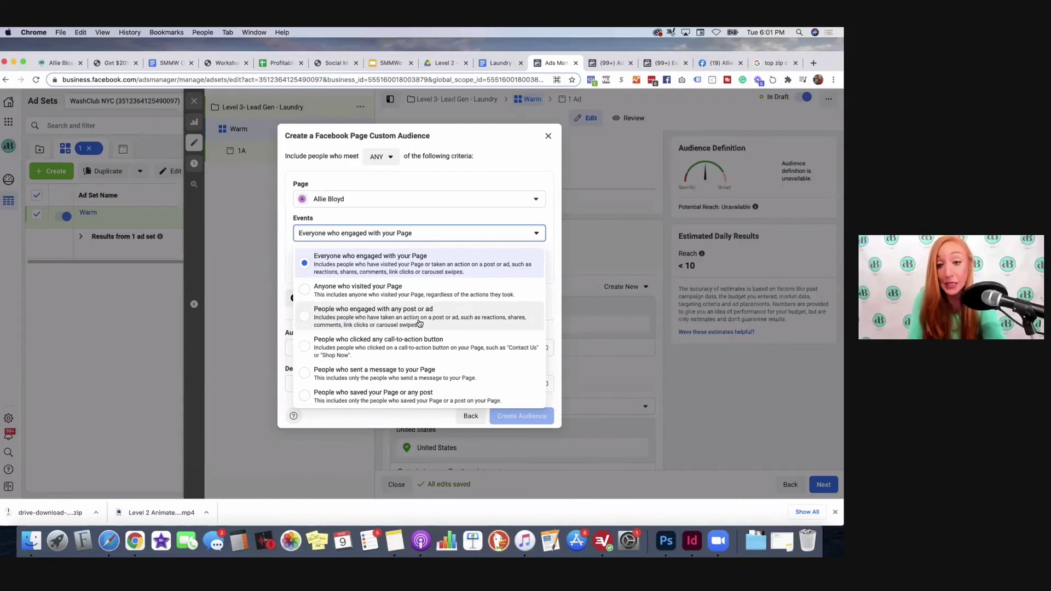
{"action": "left_click", "coordinate": [362, 259]}
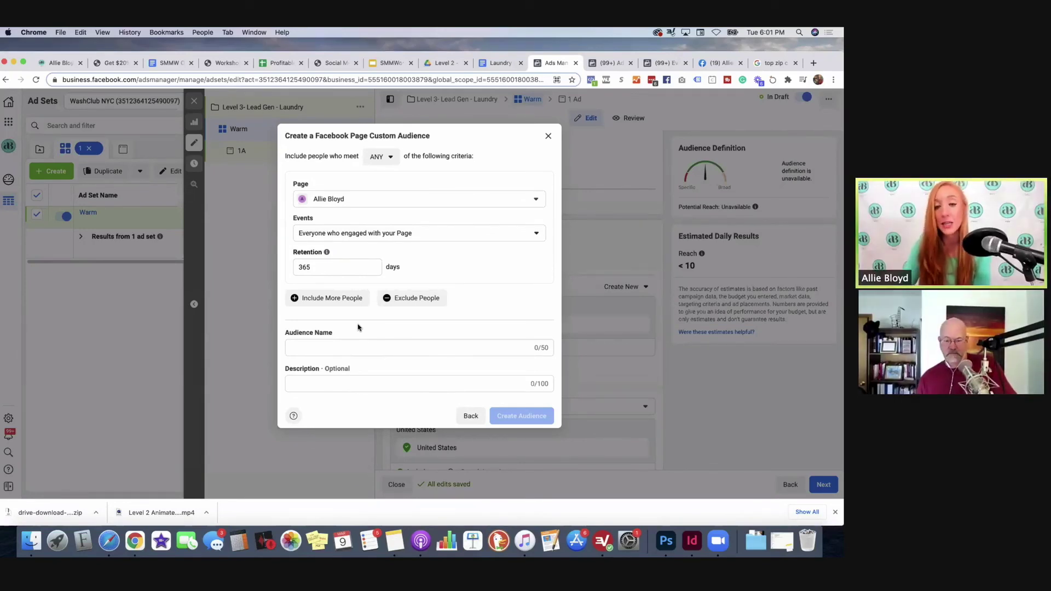
{"action": "left_click", "coordinate": [348, 347]}
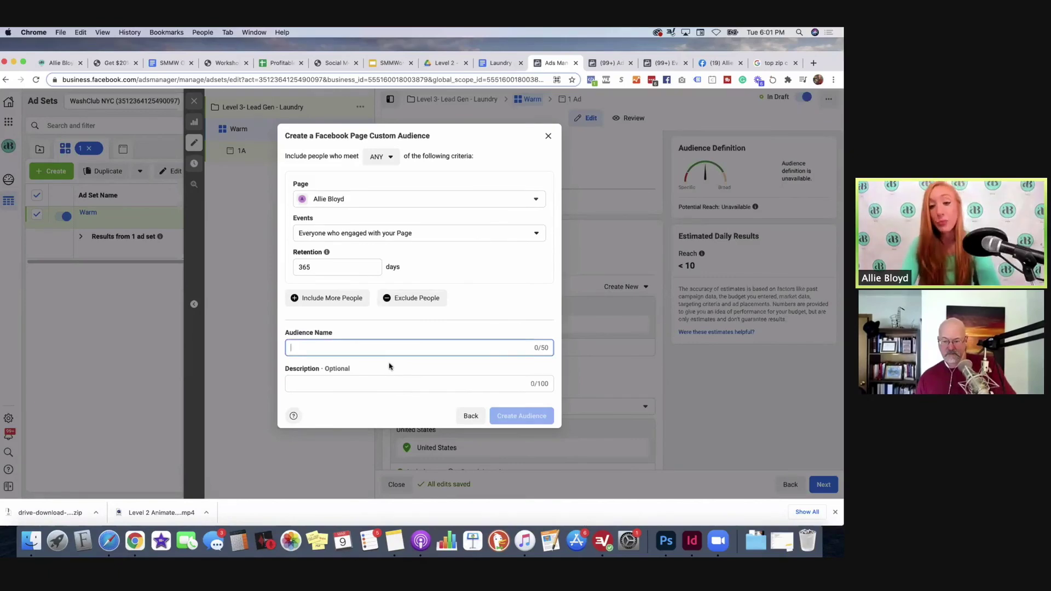
{"action": "left_click", "coordinate": [549, 136]}
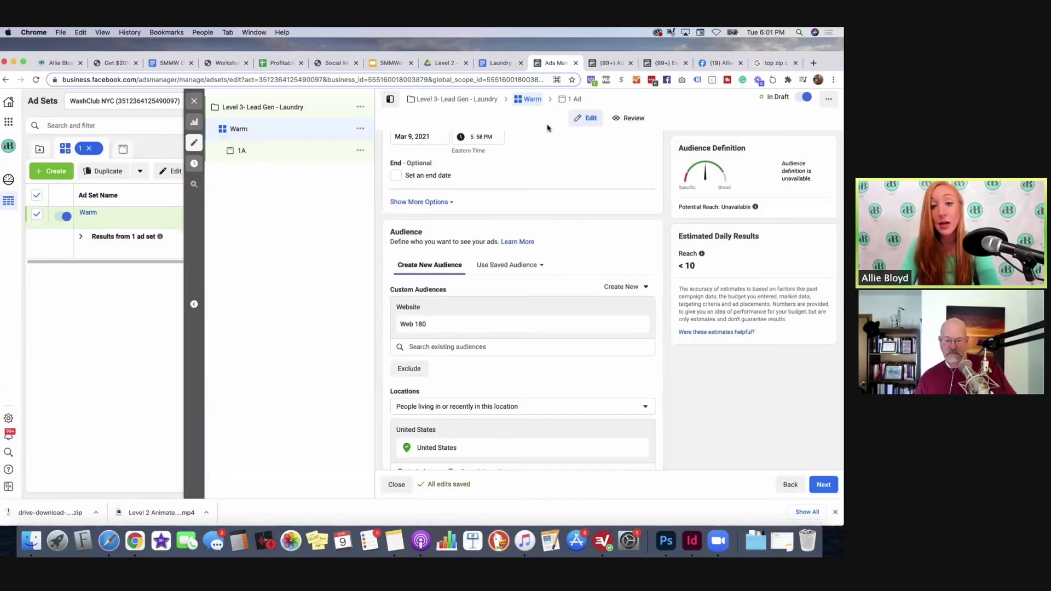
Step: Open ad 1A, choose to change its media, and browse Downloads for an image to upload
{"action": "left_click", "coordinate": [570, 100]}
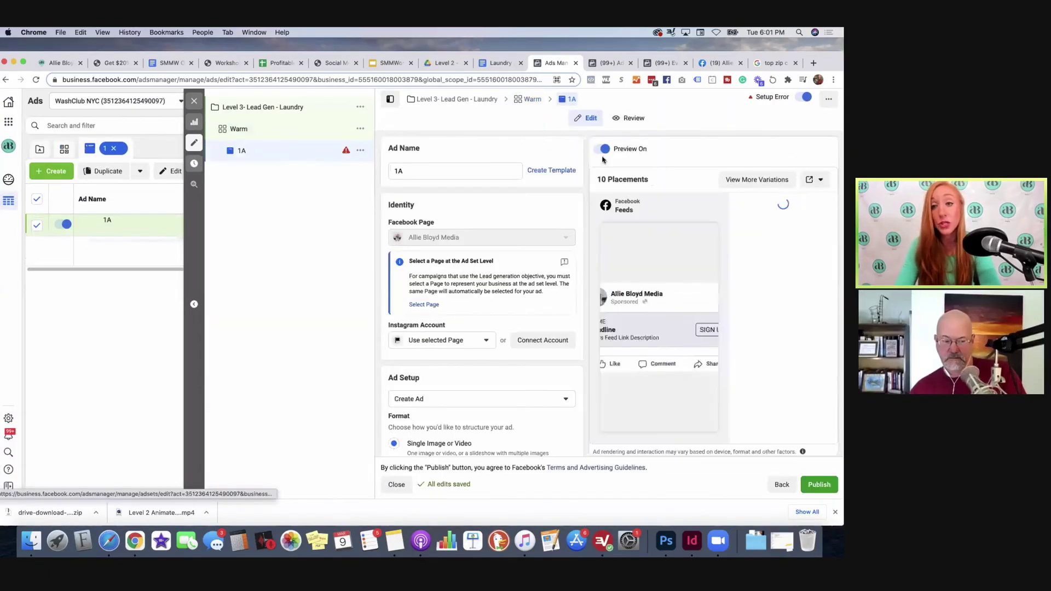
{"action": "scroll", "coordinate": [459, 353], "scroll_direction": "down", "scroll_amount": 5}
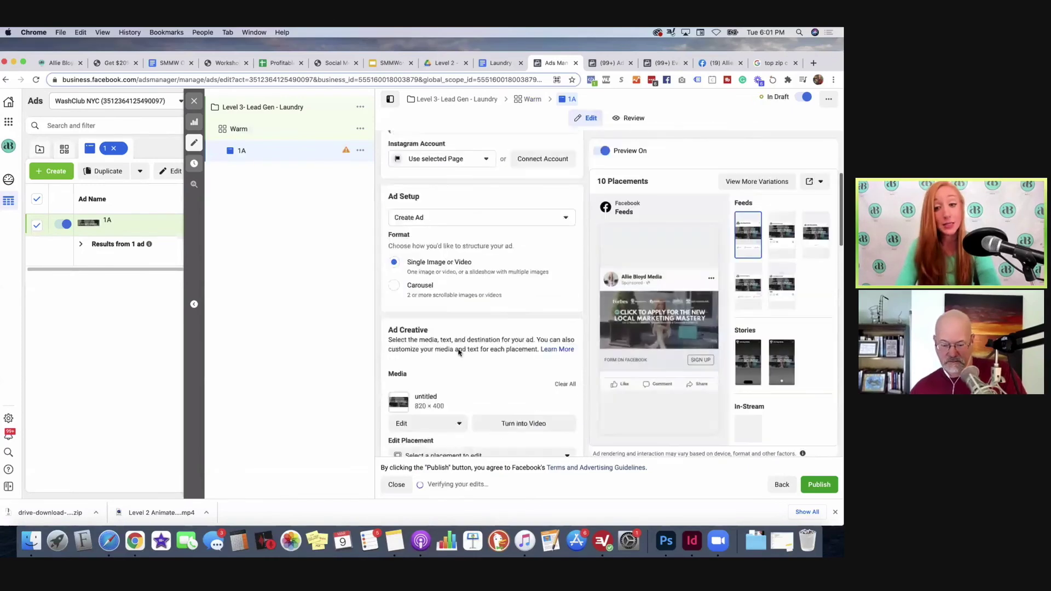
{"action": "left_click", "coordinate": [461, 348]}
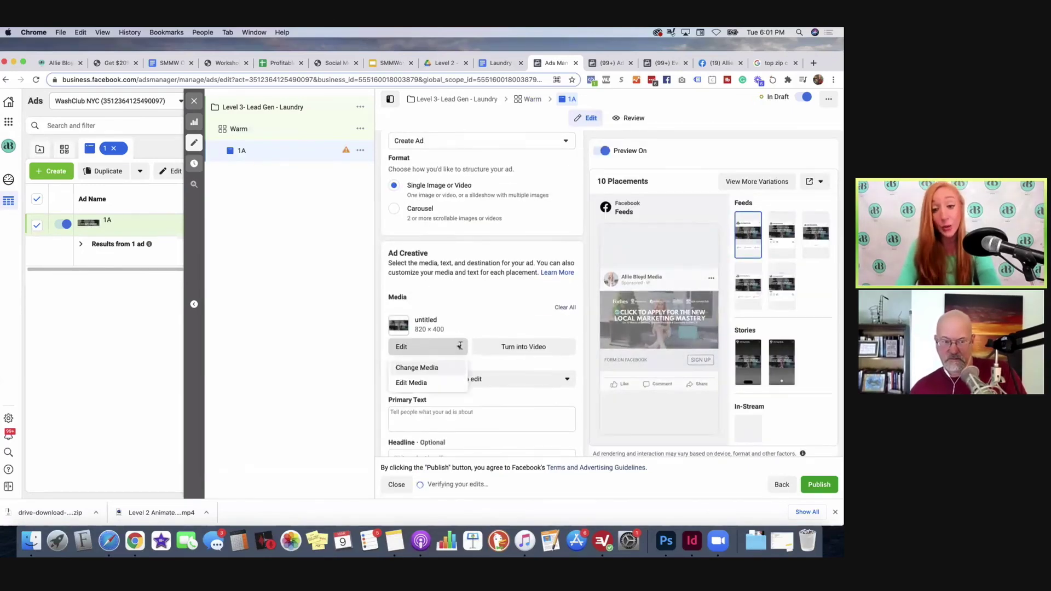
{"action": "scroll", "coordinate": [460, 340], "scroll_direction": "down", "scroll_amount": 2}
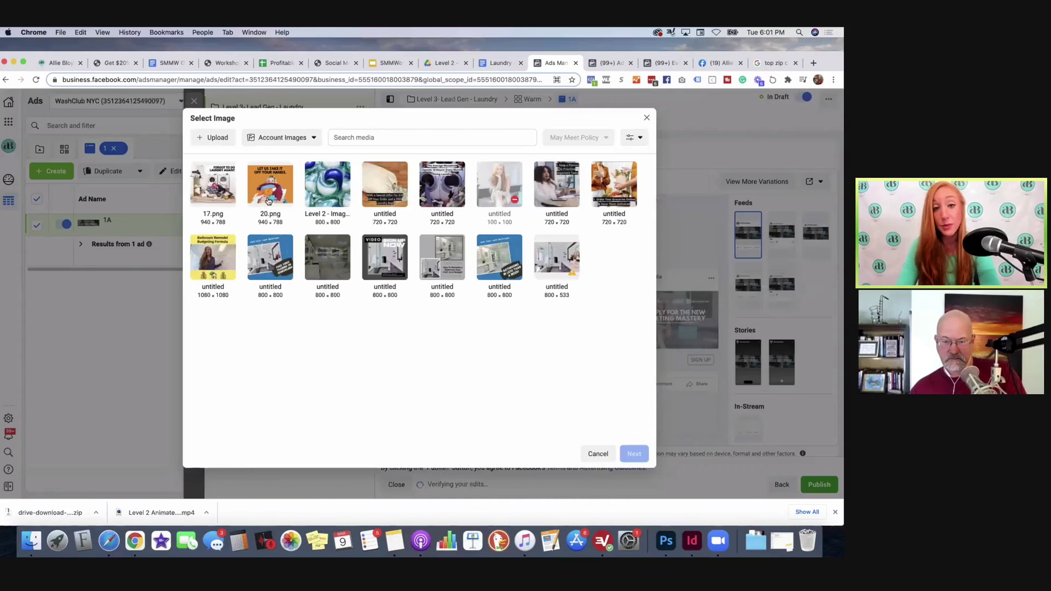
{"action": "left_click", "coordinate": [217, 135]}
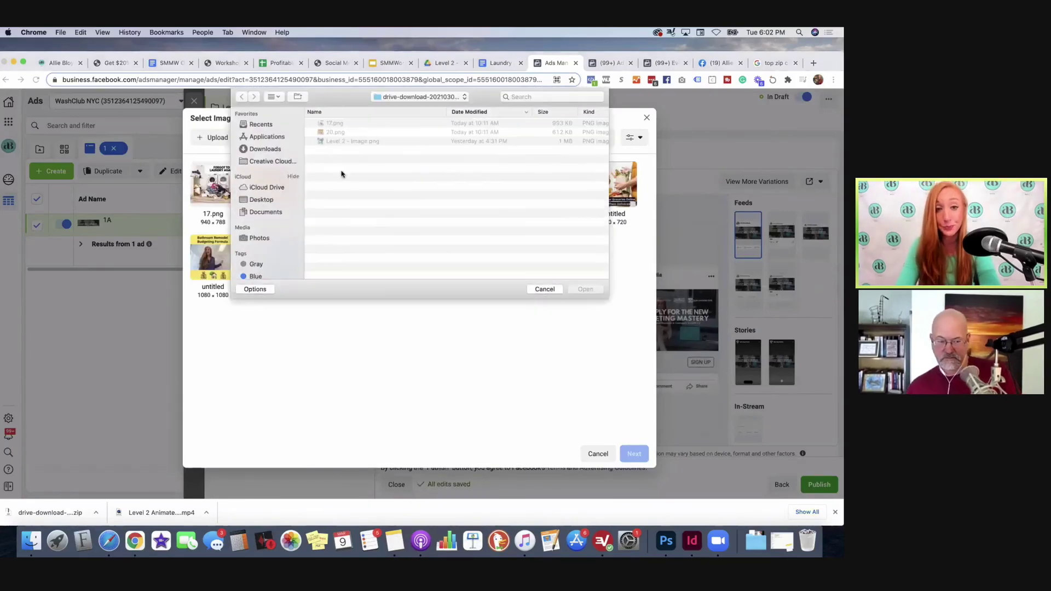
{"action": "left_click", "coordinate": [384, 97]}
{"action": "left_click", "coordinate": [385, 108]}
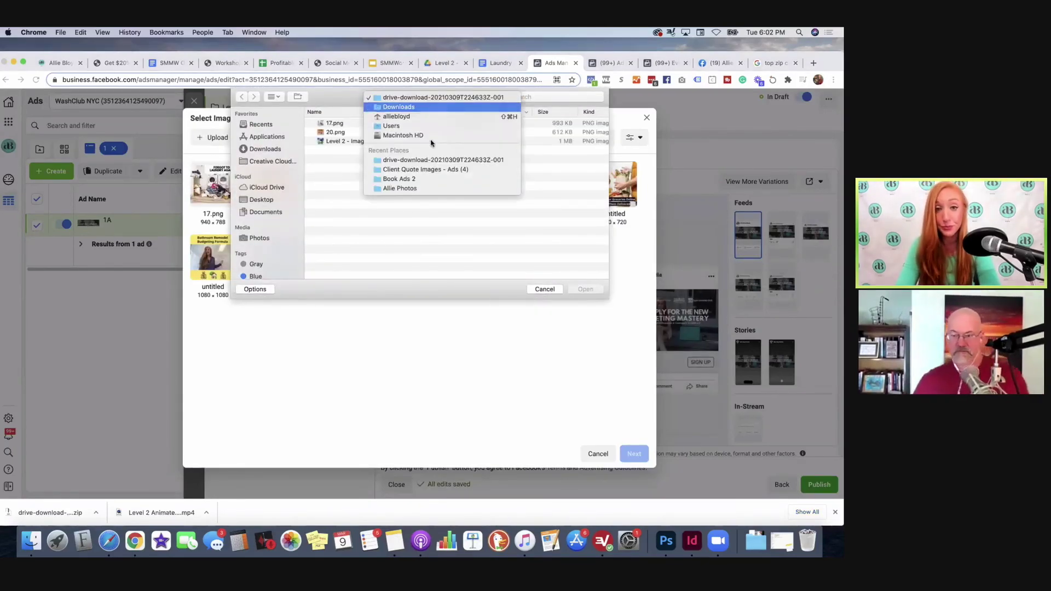
{"action": "scroll", "coordinate": [353, 179], "scroll_direction": "down", "scroll_amount": 5}
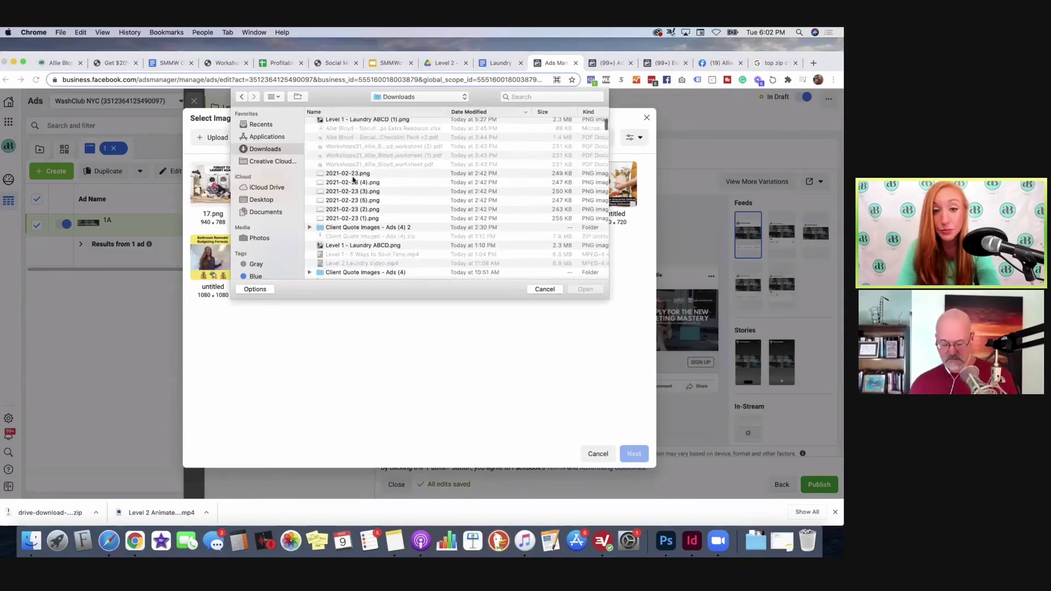
Step: Cancel the file picker and download 2.png from Google Drive's Ads > Level 3 folder
{"action": "left_click", "coordinate": [545, 289]}
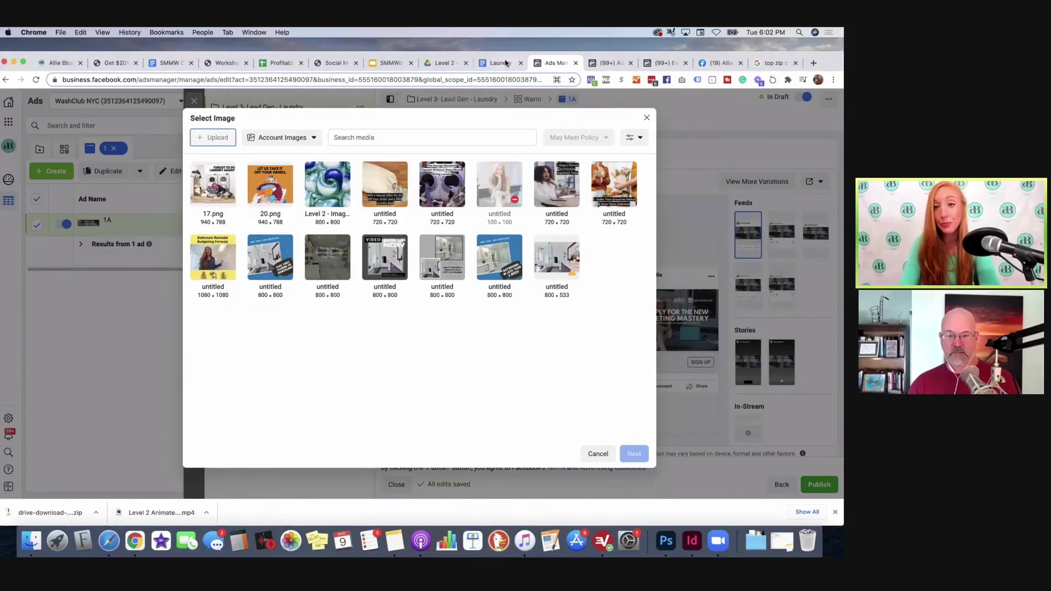
{"action": "left_click", "coordinate": [500, 63]}
{"action": "left_click", "coordinate": [452, 64]}
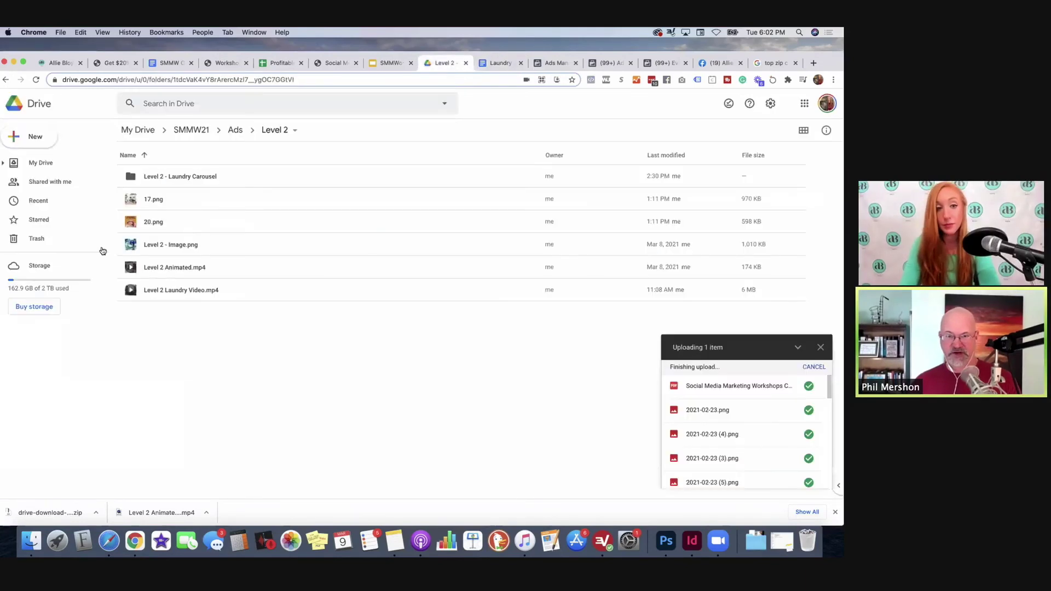
{"action": "left_click", "coordinate": [228, 132]}
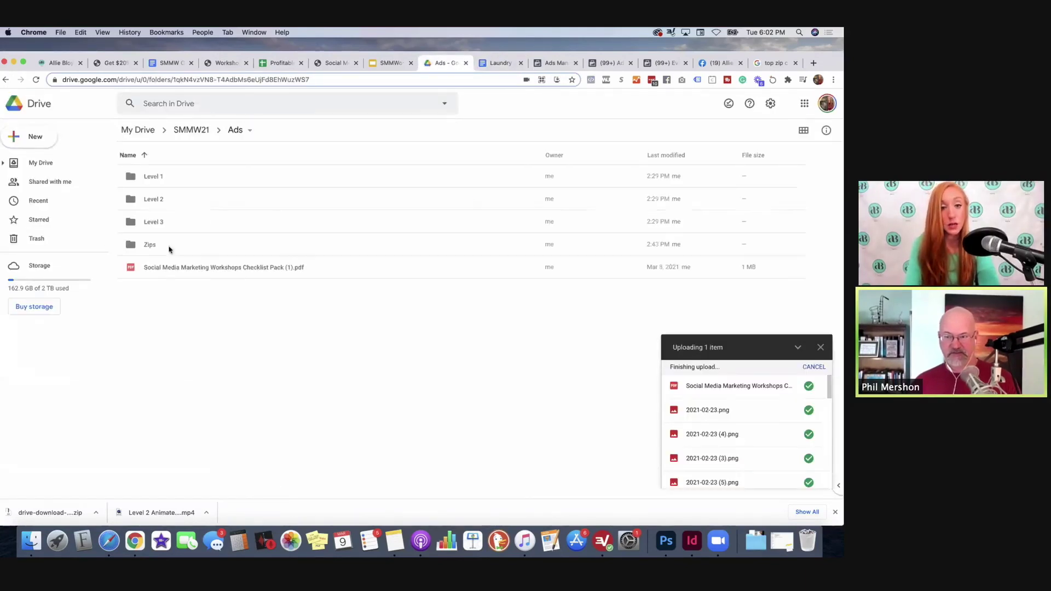
{"action": "double_click", "coordinate": [166, 225]}
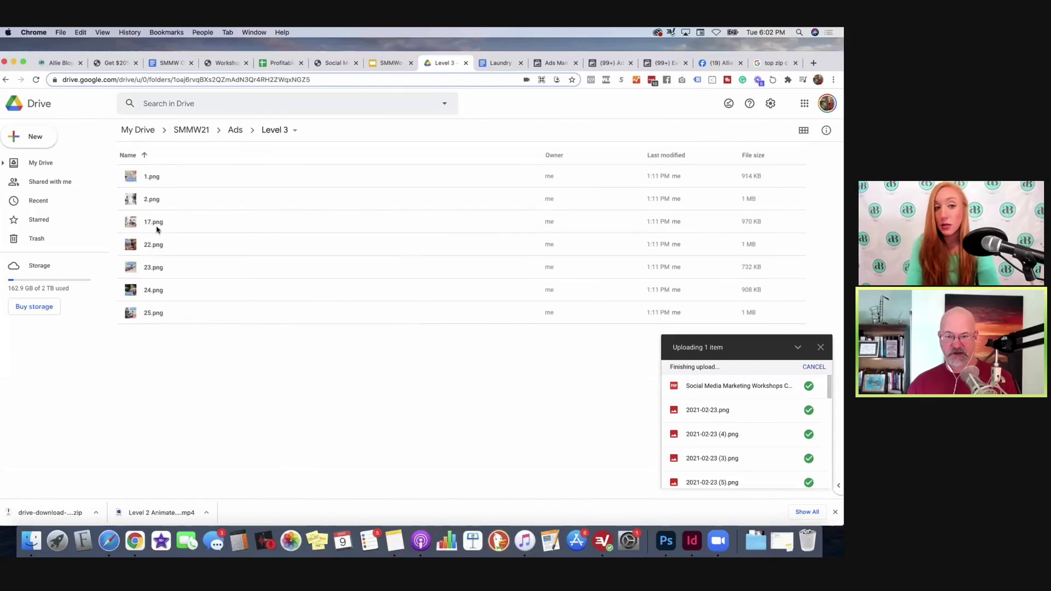
{"action": "left_click", "coordinate": [163, 177]}
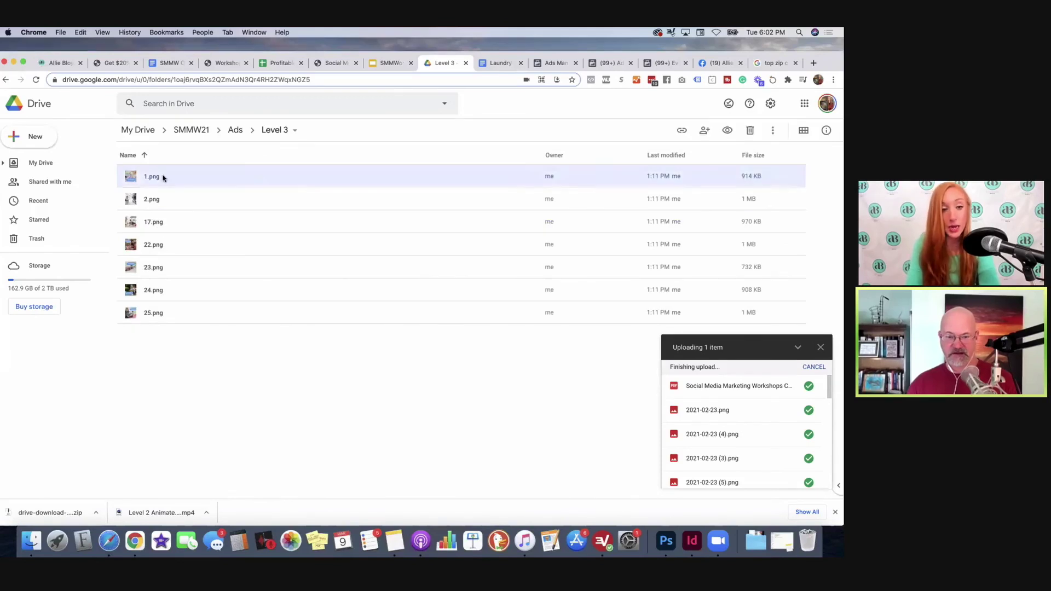
{"action": "left_click", "coordinate": [199, 207]}
{"action": "right_click", "coordinate": [199, 207]}
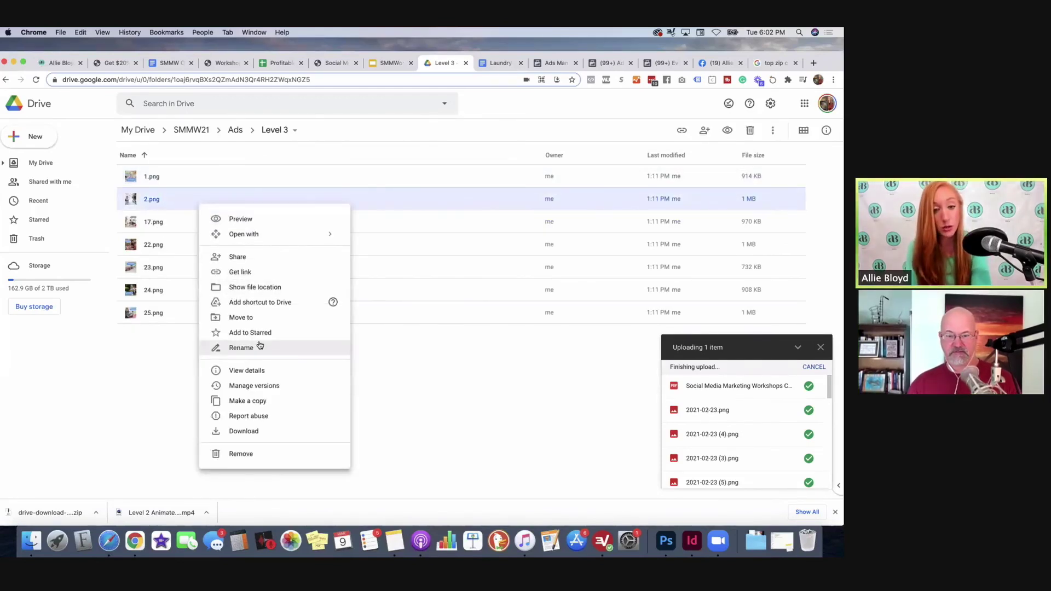
{"action": "left_click", "coordinate": [245, 430]}
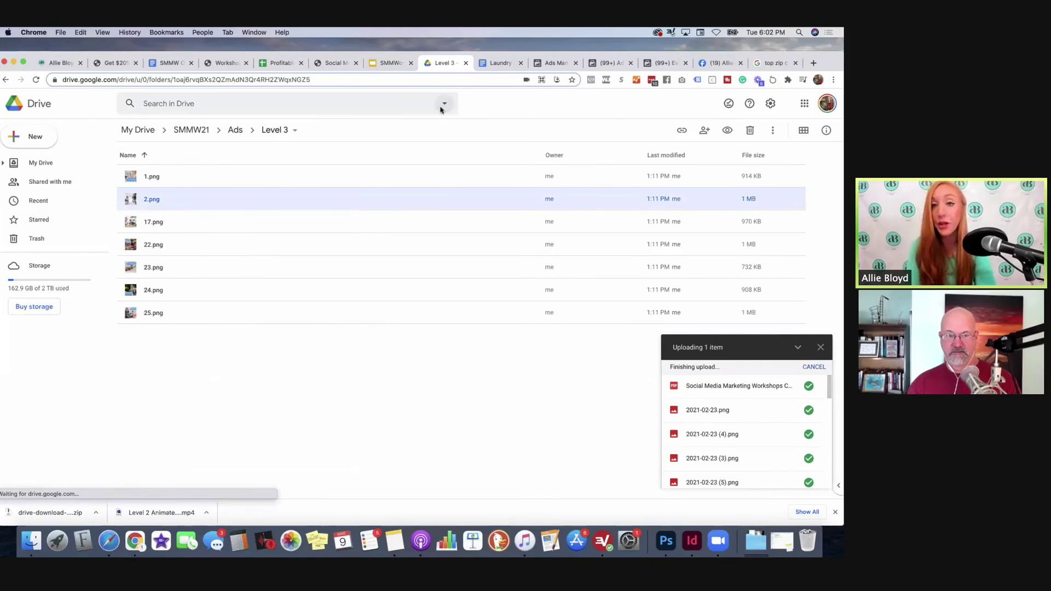
{"action": "left_click", "coordinate": [499, 63]}
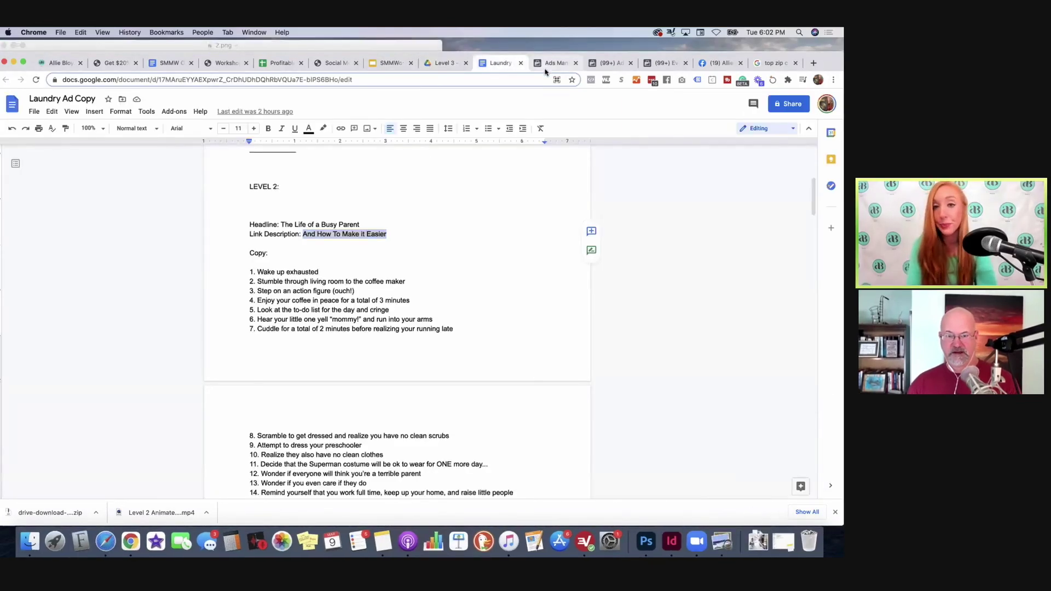
Step: Upload 2.png from Downloads and set it as ad 1A's image, confirming all placement crops
{"action": "left_click", "coordinate": [547, 64]}
{"action": "left_click", "coordinate": [215, 140]}
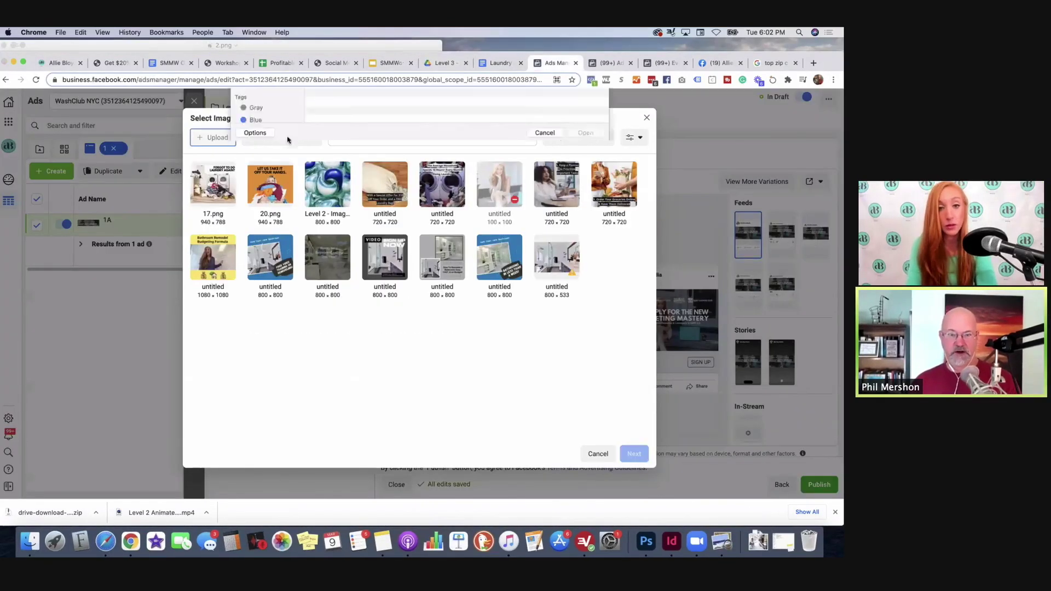
{"action": "left_click", "coordinate": [320, 124]}
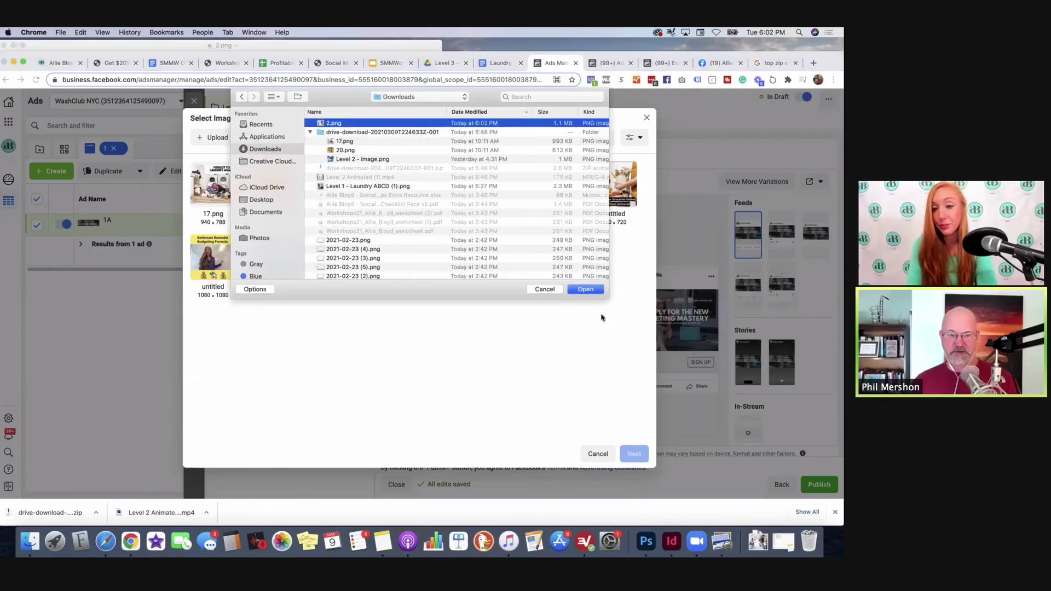
{"action": "left_click", "coordinate": [585, 290]}
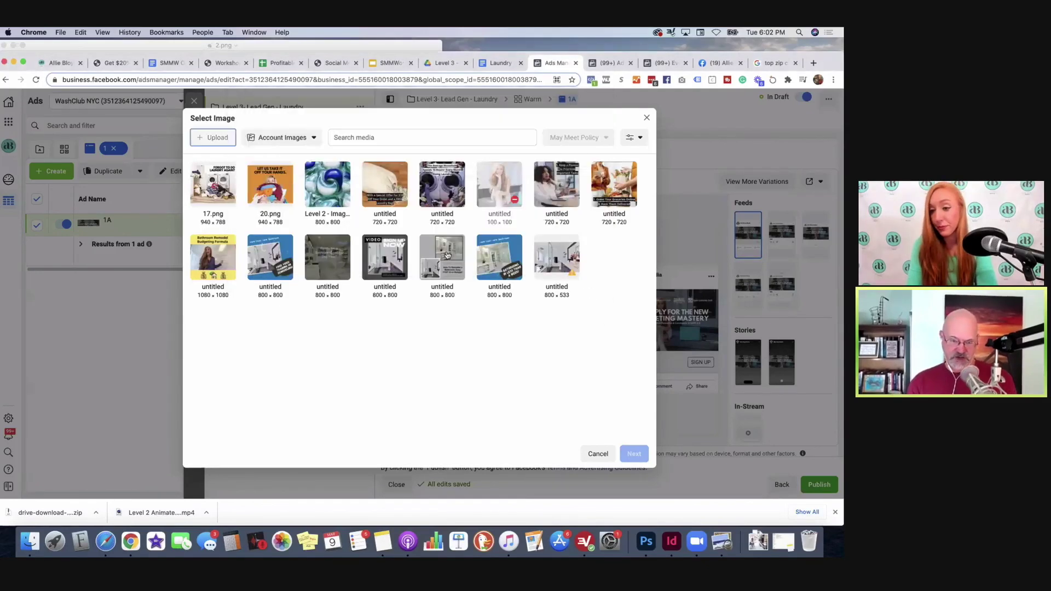
{"action": "left_click", "coordinate": [206, 193]}
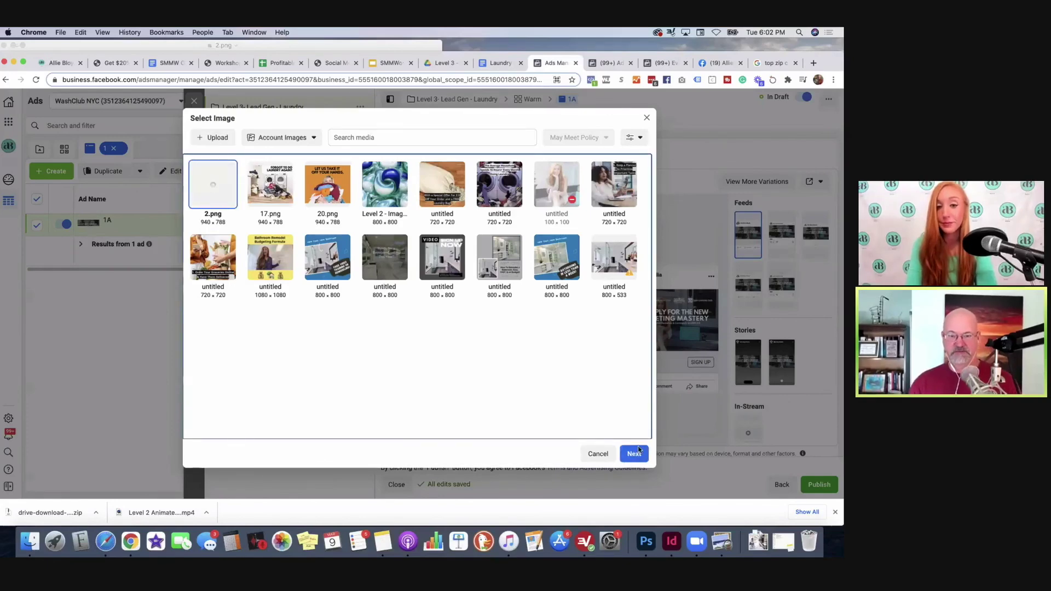
{"action": "left_click", "coordinate": [636, 453]}
{"action": "left_click", "coordinate": [636, 459]}
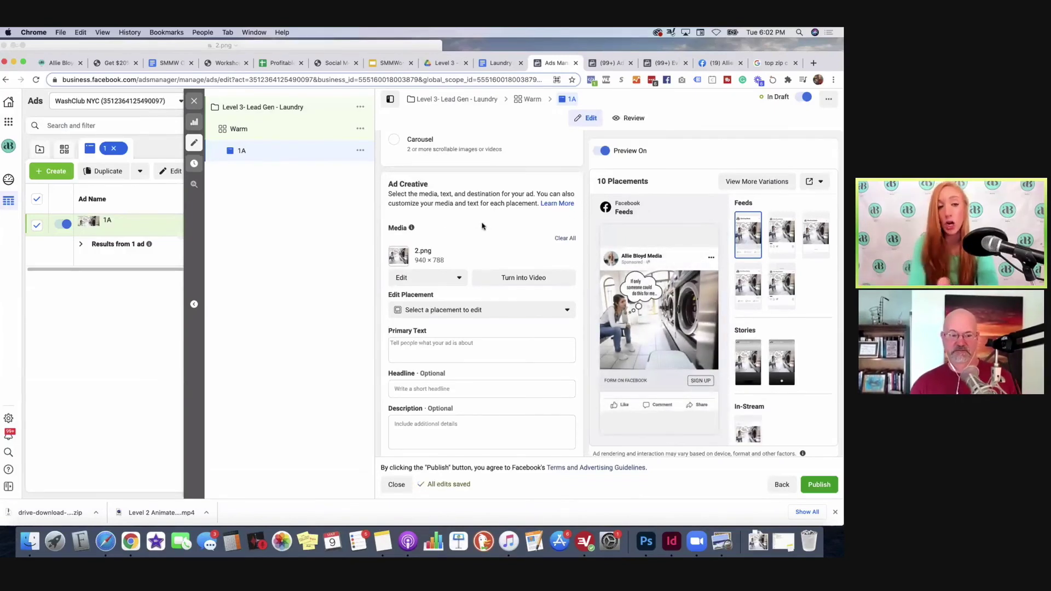
Step: Copy the Level 3 ad copy from the Laundry doc into ad 1A's primary text
{"action": "left_click", "coordinate": [510, 65]}
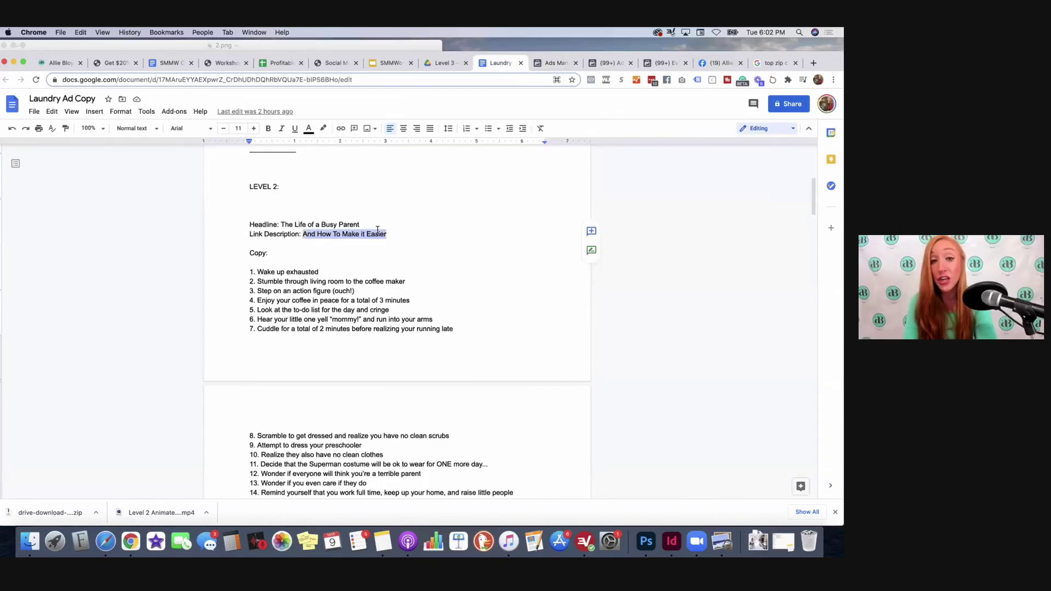
{"action": "scroll", "coordinate": [378, 230], "scroll_direction": "up", "scroll_amount": 2}
{"action": "scroll", "coordinate": [377, 230], "scroll_direction": "down", "scroll_amount": 15}
{"action": "scroll", "coordinate": [377, 230], "scroll_direction": "down", "scroll_amount": 10}
{"action": "scroll", "coordinate": [377, 229], "scroll_direction": "up", "scroll_amount": 5}
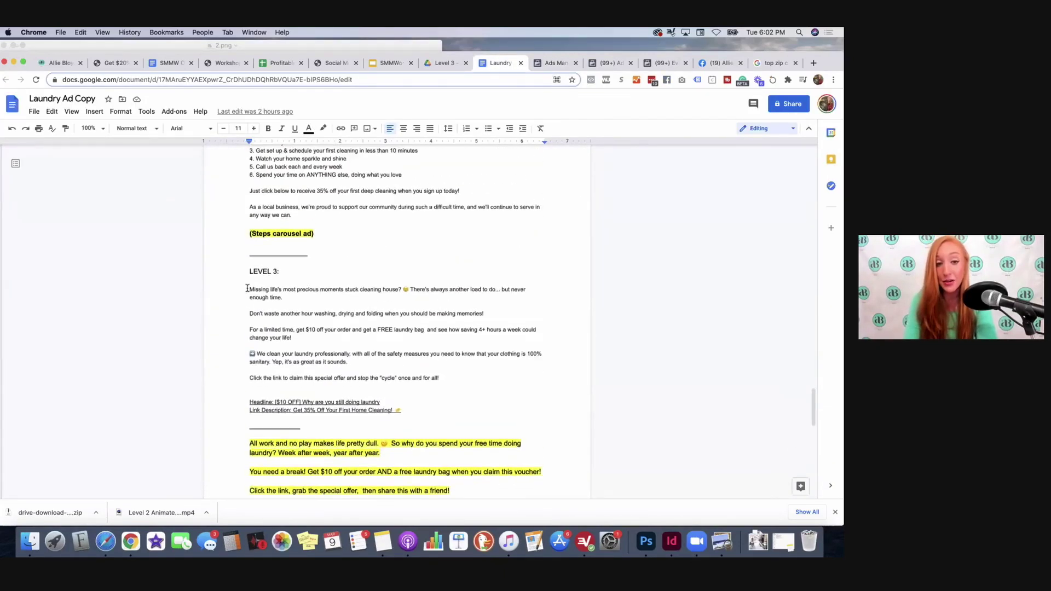
{"action": "left_click_drag", "start_coordinate": [247, 288], "coordinate": [451, 375]}
{"action": "key", "text": "super+c"}
{"action": "left_click", "coordinate": [551, 63]}
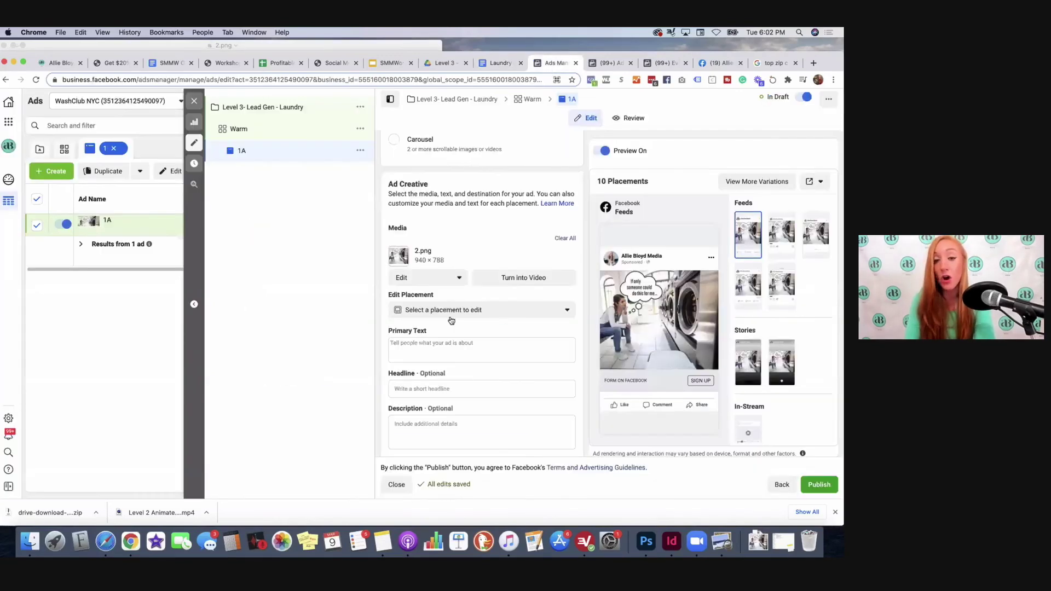
{"action": "left_click", "coordinate": [448, 346]}
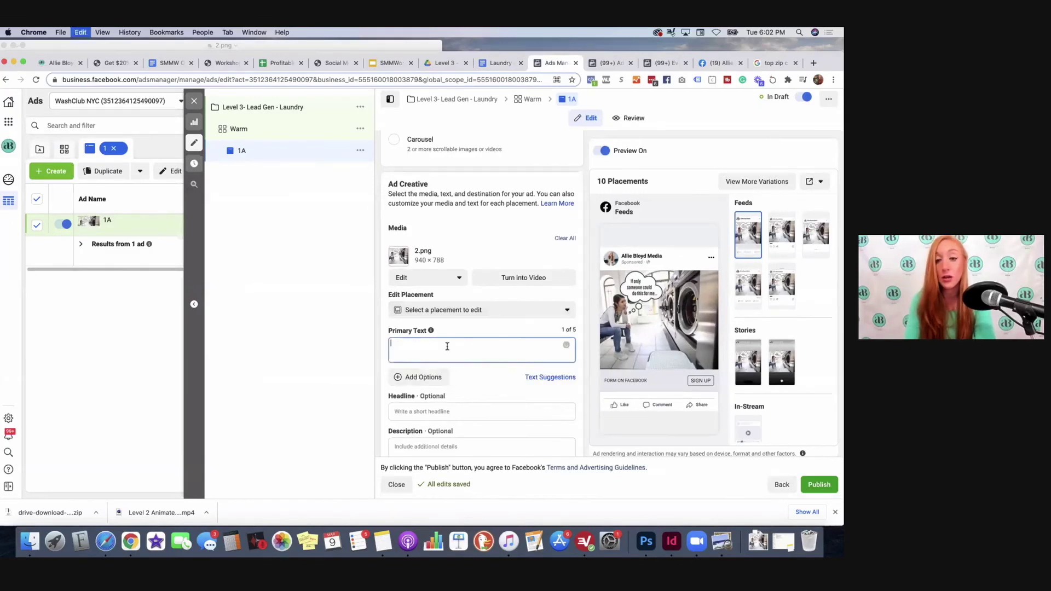
{"action": "key", "text": "super+v"}
{"action": "scroll", "coordinate": [471, 326], "scroll_direction": "down", "scroll_amount": 2}
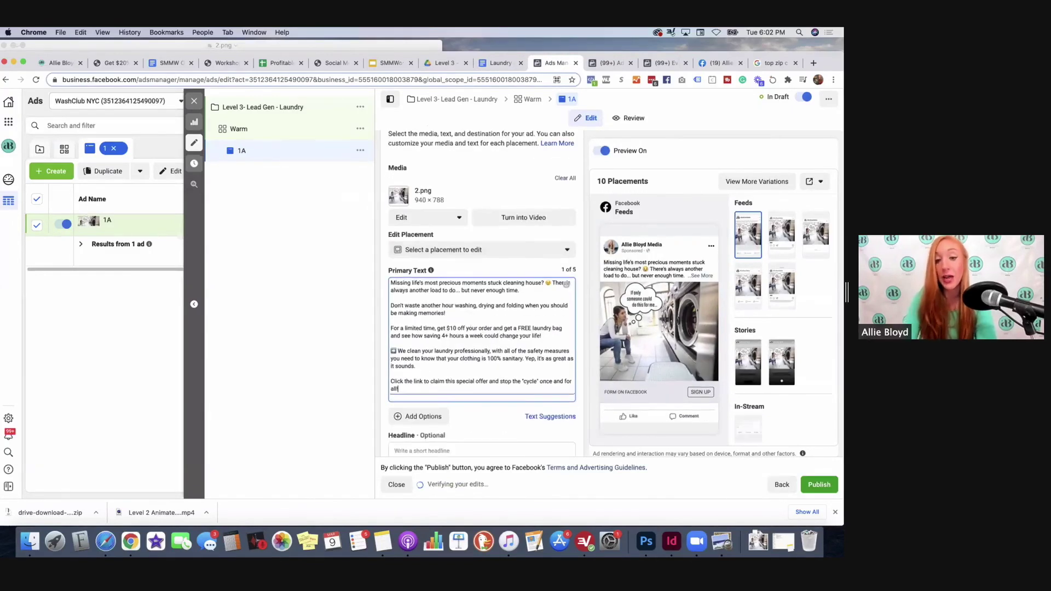
{"action": "scroll", "coordinate": [484, 279], "scroll_direction": "up", "scroll_amount": 3}
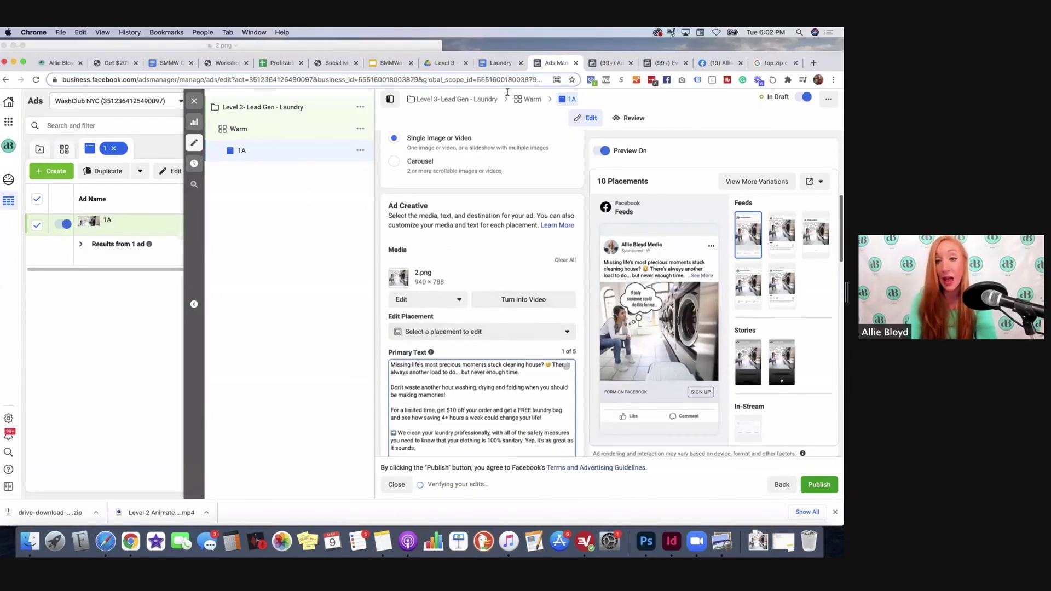
Step: Paste '[$10 OFF] Why are you still doing laundry' from the doc into the Headline field
{"action": "left_click", "coordinate": [511, 66]}
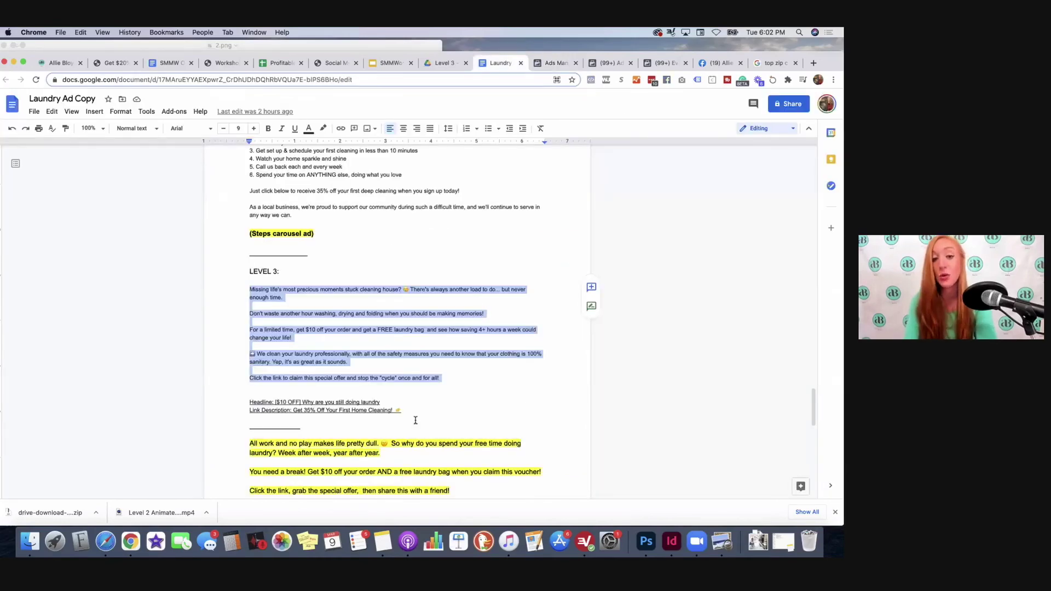
{"action": "left_click_drag", "start_coordinate": [380, 402], "coordinate": [276, 401]}
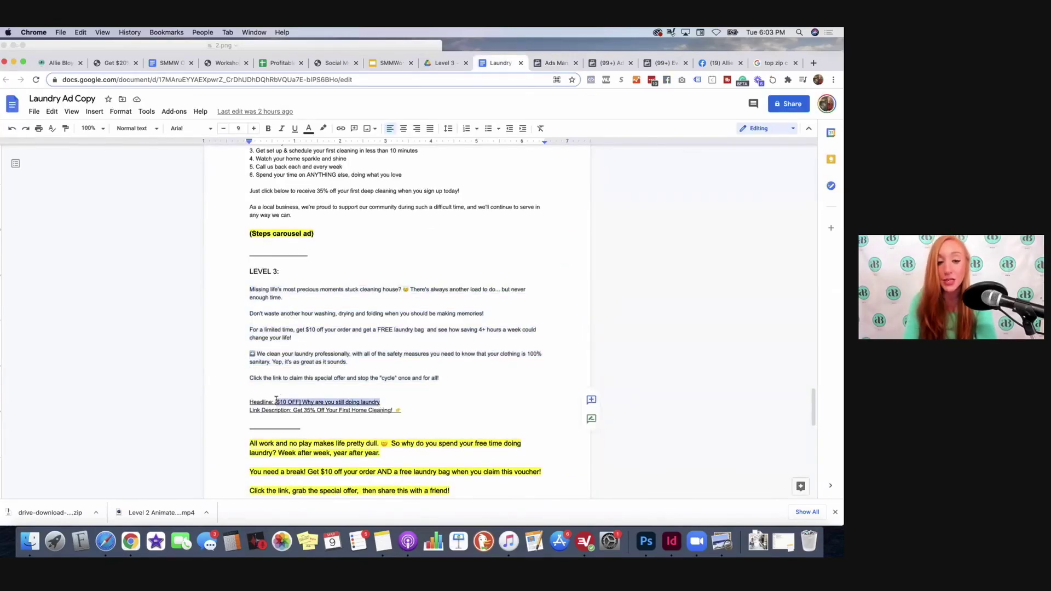
{"action": "left_click", "coordinate": [554, 63]}
{"action": "scroll", "coordinate": [462, 465], "scroll_direction": "down", "scroll_amount": 5}
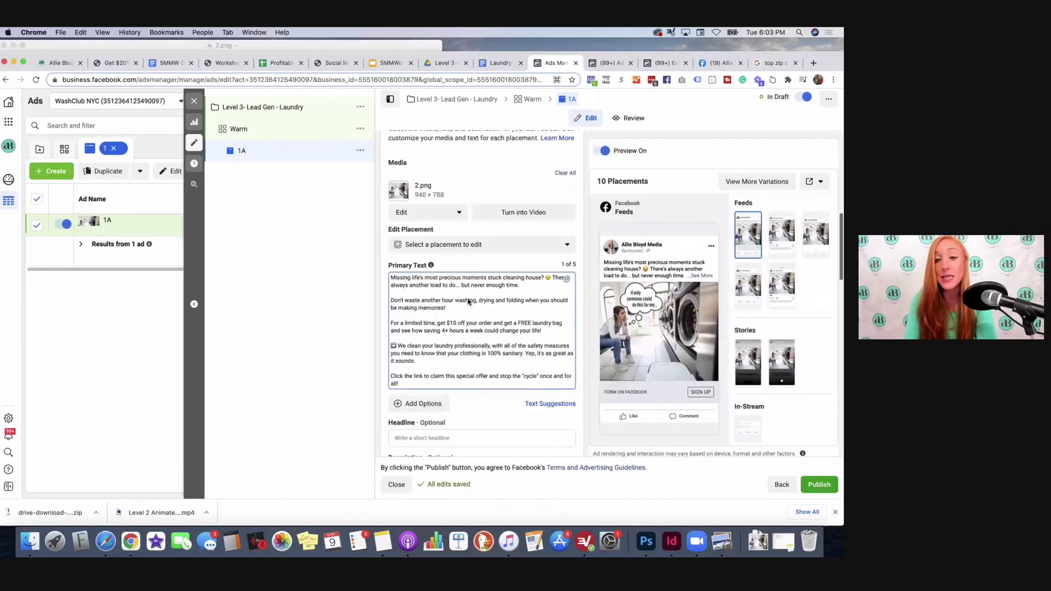
{"action": "left_click", "coordinate": [463, 267]}
{"action": "key", "text": "cmd+v"}
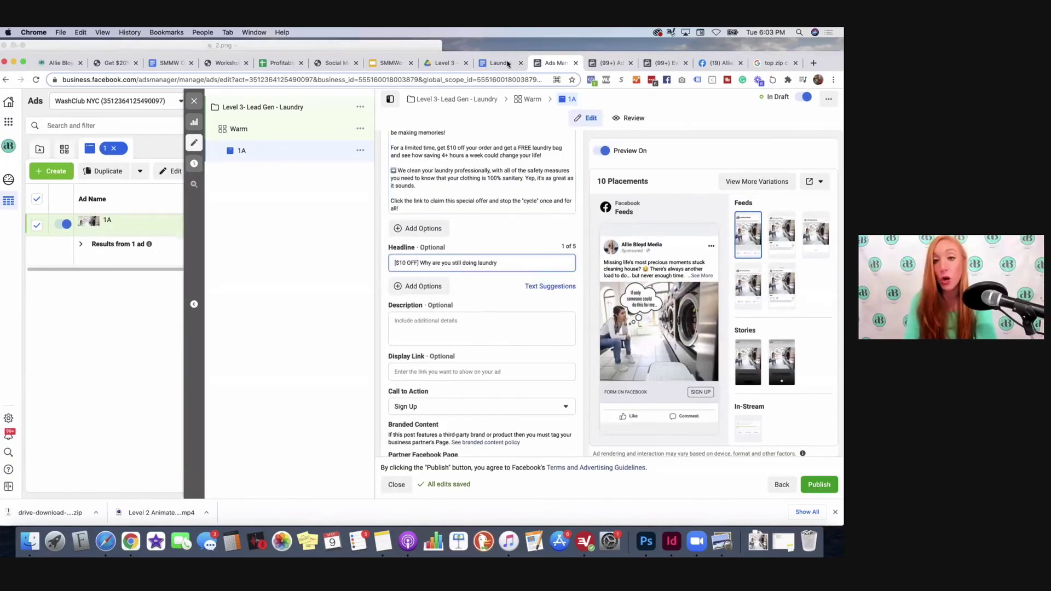
Step: Check the doc's link description, then enter 'Click here to learn more' as ad 1A's description
{"action": "left_click", "coordinate": [502, 63]}
{"action": "scroll", "coordinate": [431, 394], "scroll_direction": "down", "scroll_amount": 1}
{"action": "left_click_drag", "start_coordinate": [406, 401], "coordinate": [292, 401]}
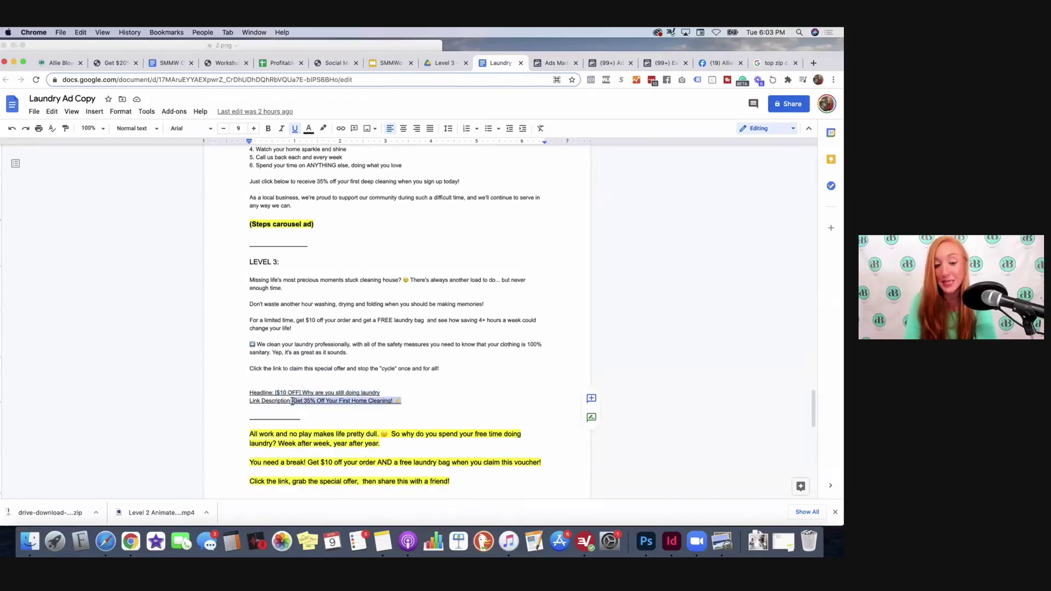
{"action": "left_click", "coordinate": [318, 400]}
{"action": "scroll", "coordinate": [422, 328], "scroll_direction": "up", "scroll_amount": 3}
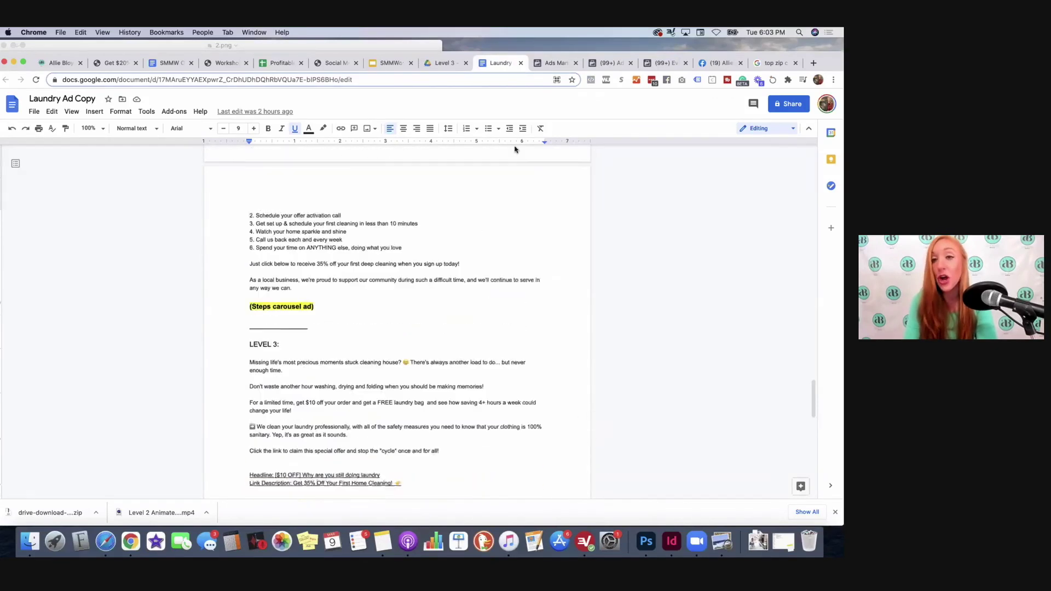
{"action": "left_click", "coordinate": [547, 64]}
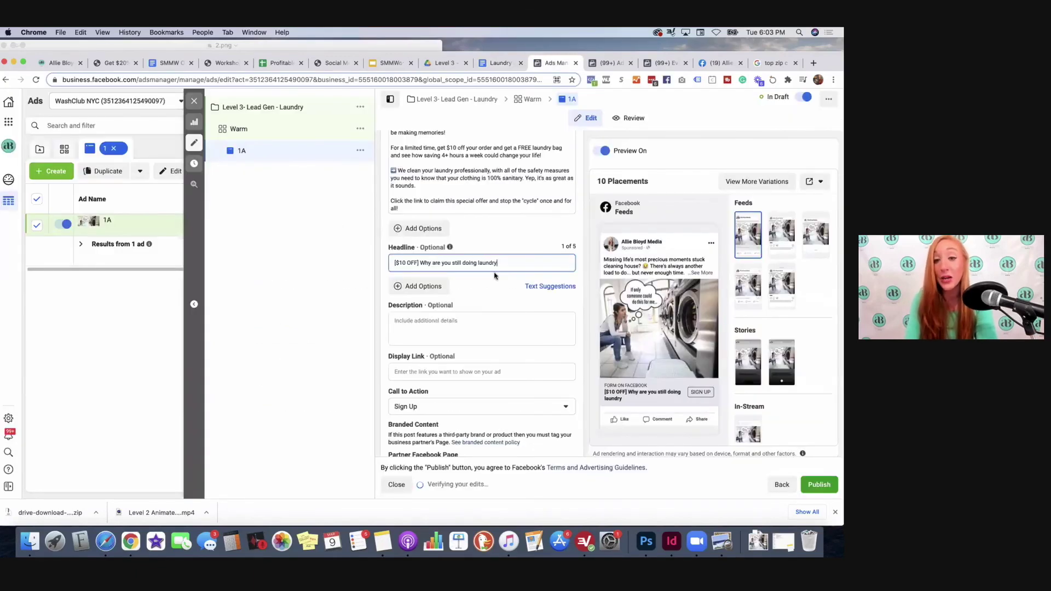
{"action": "left_click", "coordinate": [484, 326]}
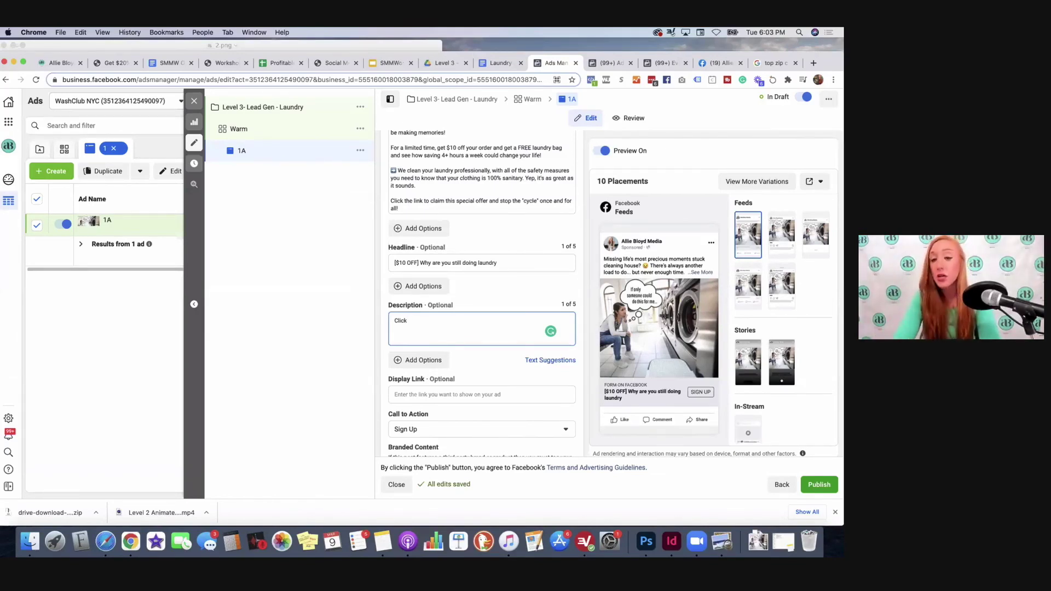
{"action": "type", "text": "learn m"}
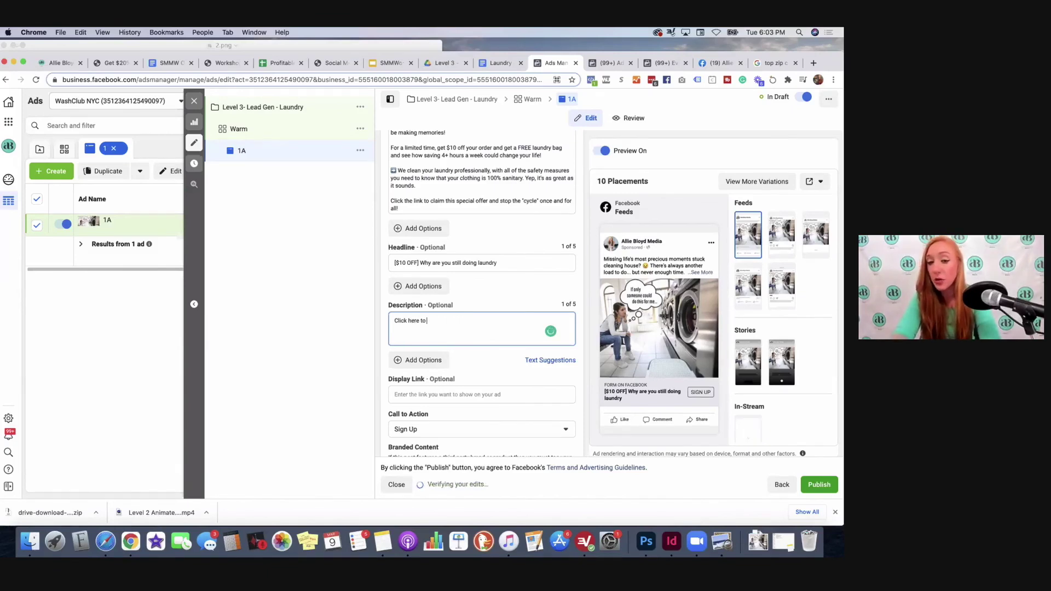
{"action": "type", "text": "ore"}
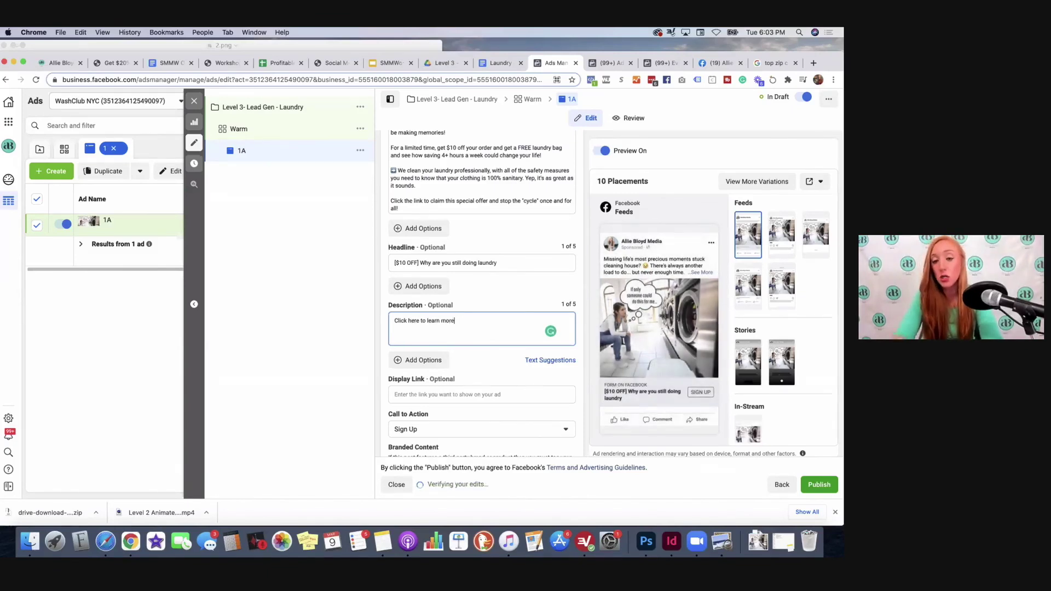
{"action": "scroll", "coordinate": [503, 374], "scroll_direction": "down", "scroll_amount": 3}
{"action": "scroll", "coordinate": [493, 339], "scroll_direction": "down", "scroll_amount": 5}
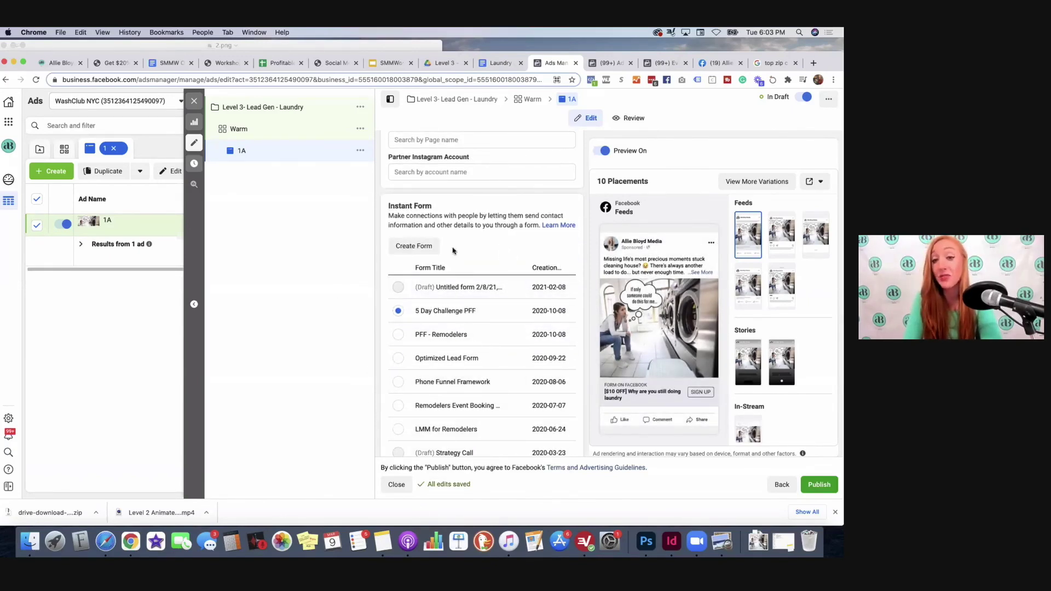
Step: Select the Optimized Lead Form, tick Website Events tracking, and publish the campaign, ad set and ad
{"action": "left_click", "coordinate": [398, 359]}
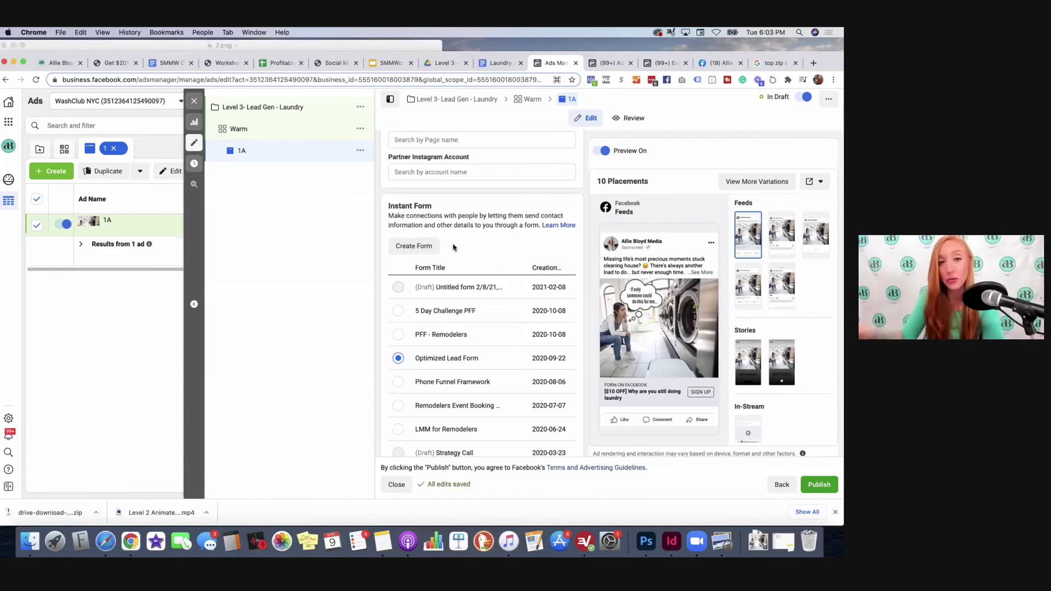
{"action": "scroll", "coordinate": [452, 248], "scroll_direction": "down", "scroll_amount": 5}
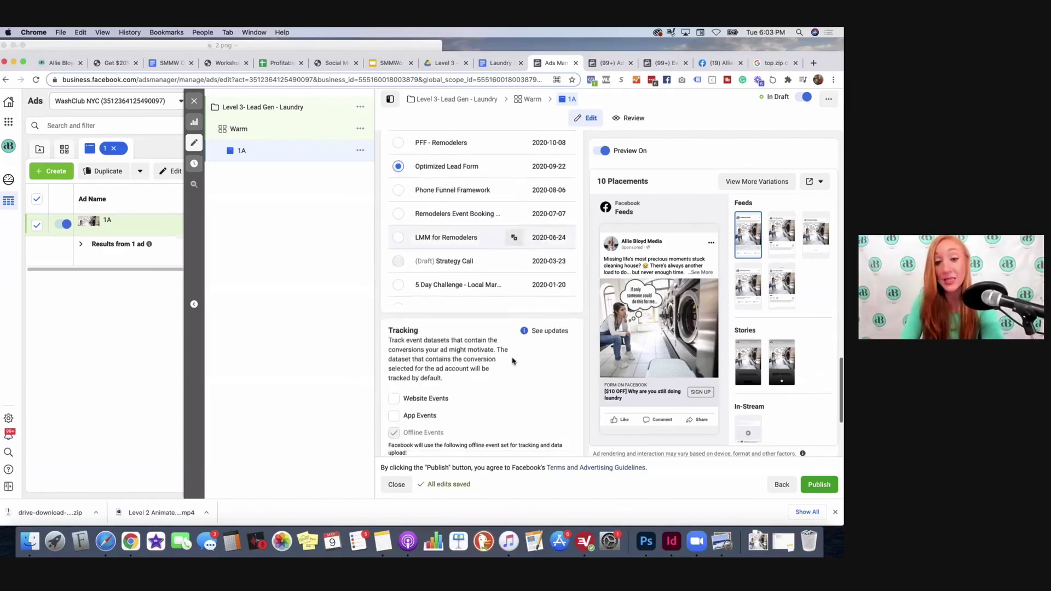
{"action": "left_click", "coordinate": [399, 387]}
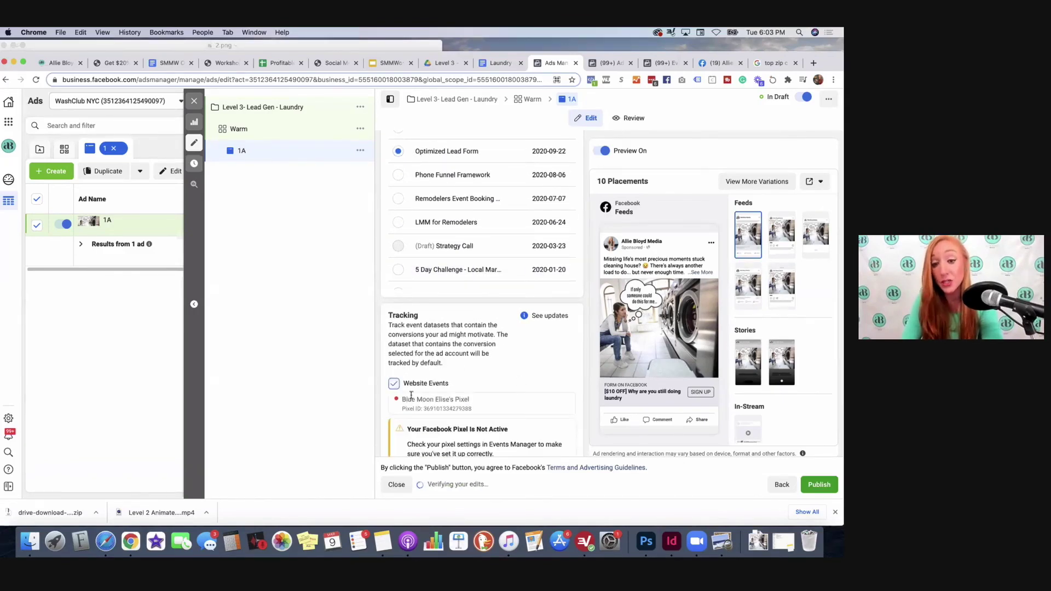
{"action": "scroll", "coordinate": [513, 403], "scroll_direction": "down", "scroll_amount": 5}
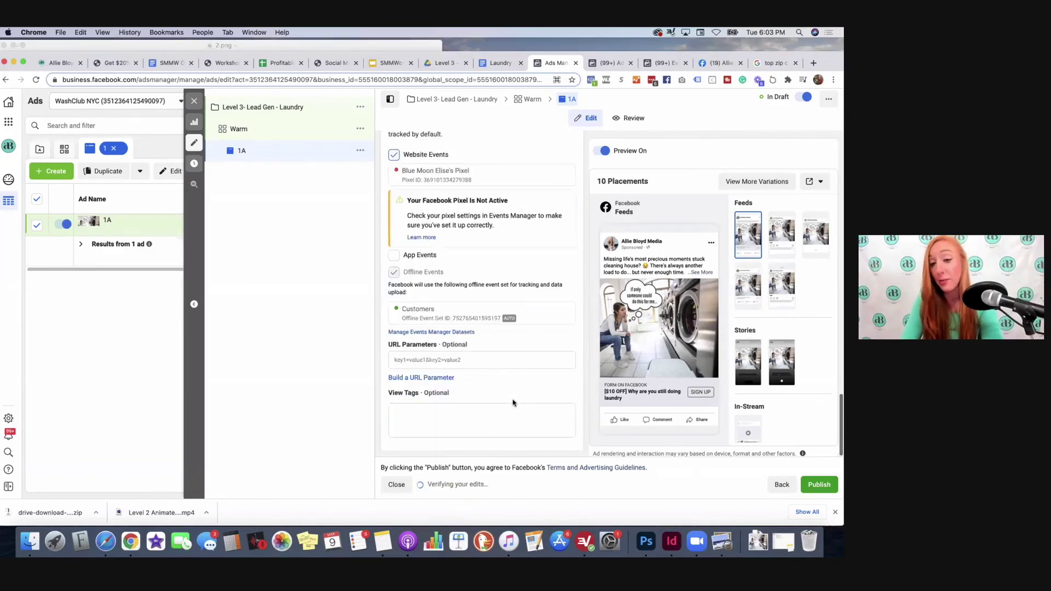
{"action": "left_click", "coordinate": [813, 488]}
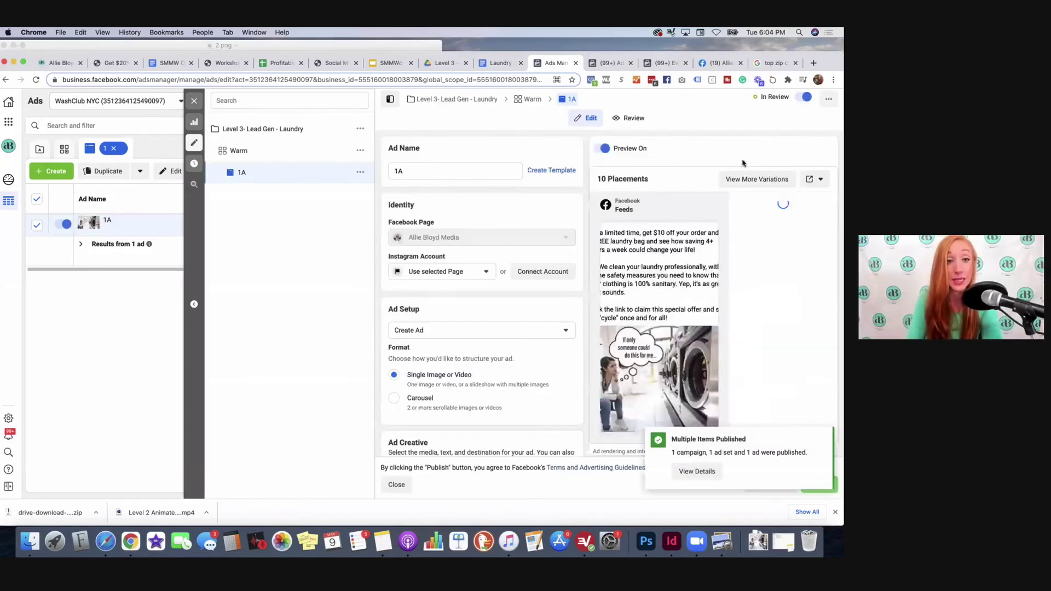
Step: Close the ad editor to see Level 3- Lead Gen - Laundry In Review in the campaigns list
{"action": "left_click", "coordinate": [193, 101]}
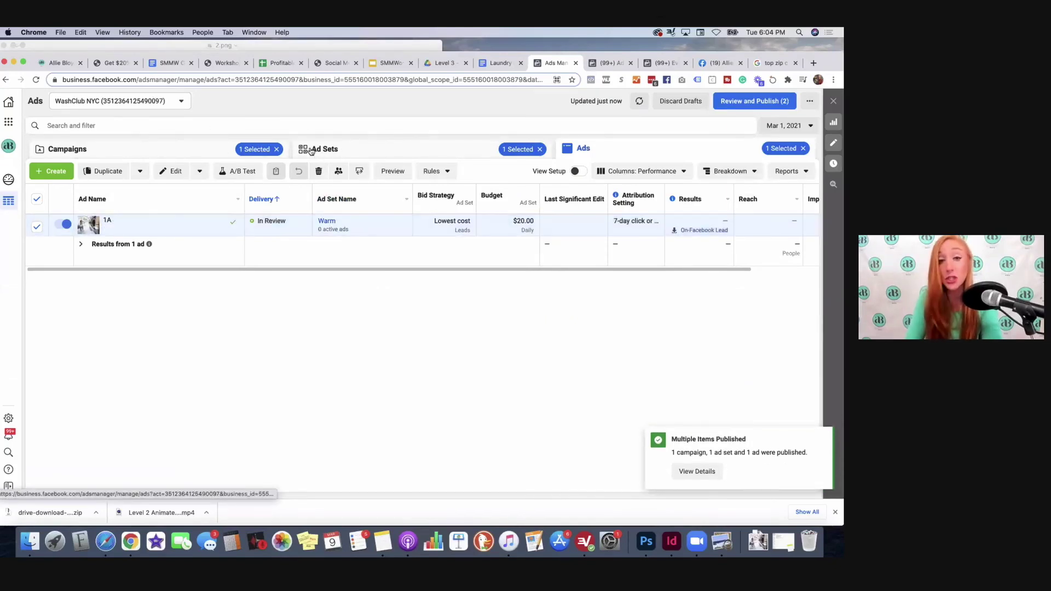
{"action": "left_click", "coordinate": [191, 146]}
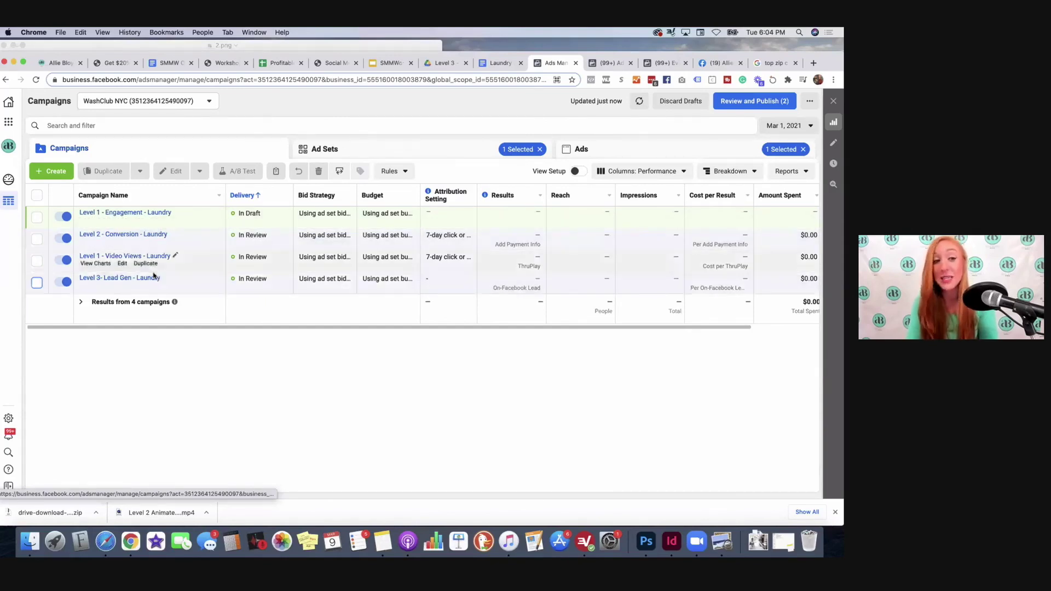
Step: Review the ad sets and ads, return to campaigns, deselect Level 2 - Conversion - Laundry, and show Columns: Custom presets
{"action": "left_click", "coordinate": [349, 148]}
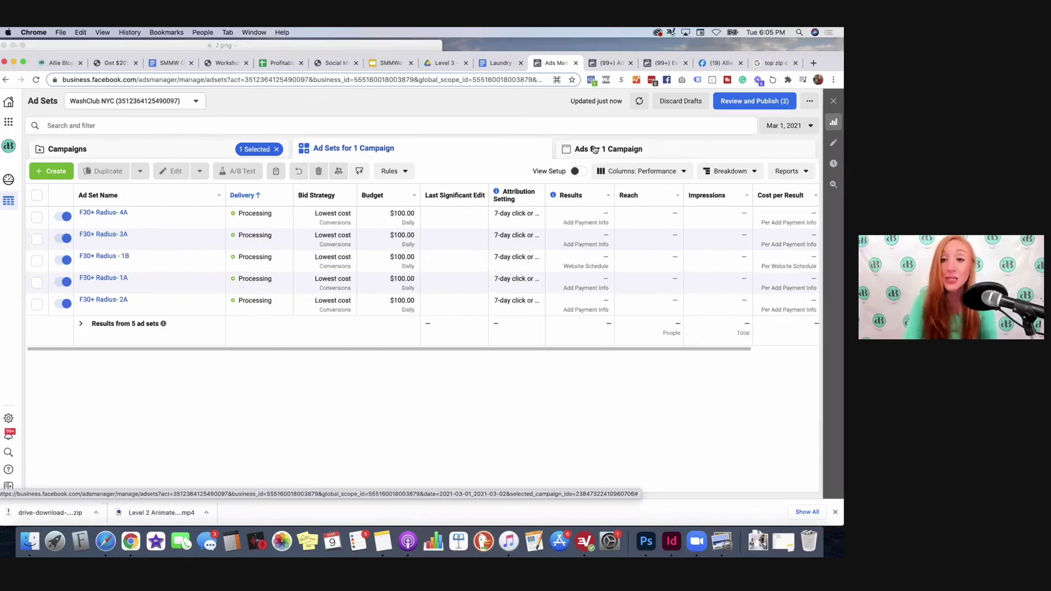
{"action": "left_click", "coordinate": [594, 149]}
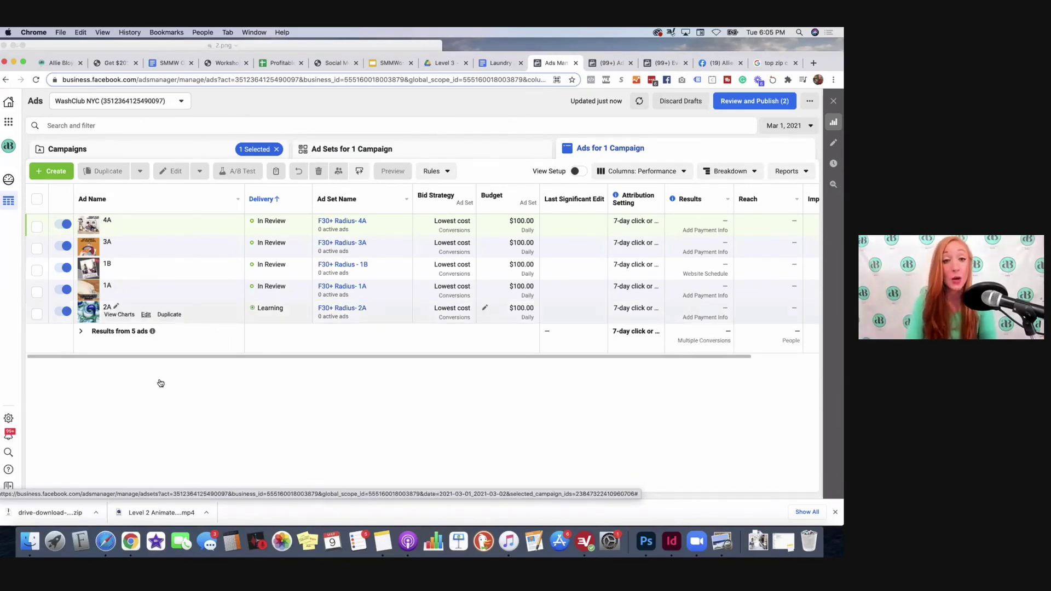
{"action": "left_click", "coordinate": [433, 151]}
{"action": "left_click", "coordinate": [187, 148]}
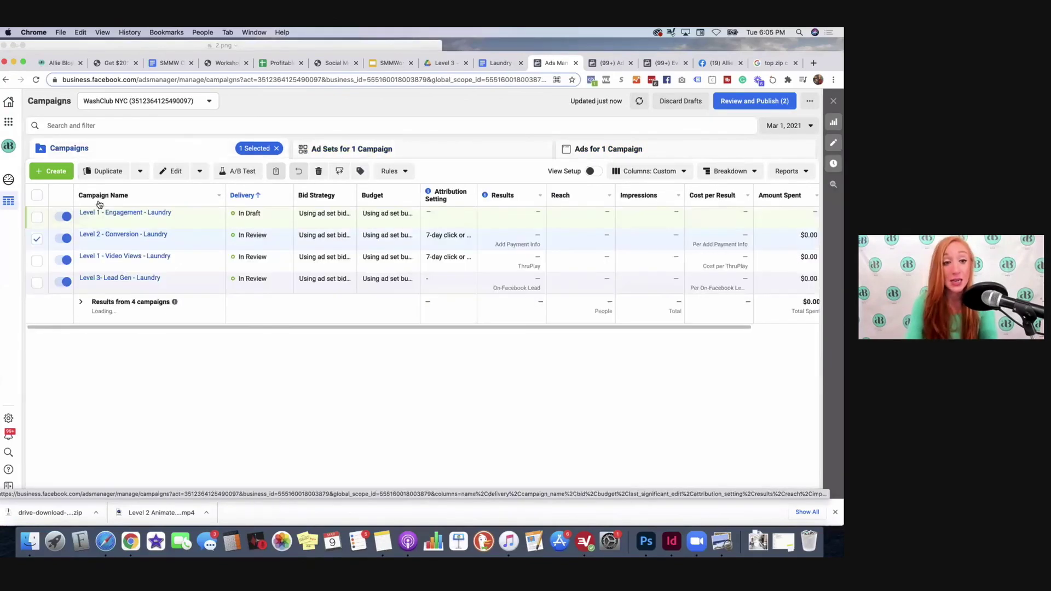
{"action": "left_click", "coordinate": [36, 240]}
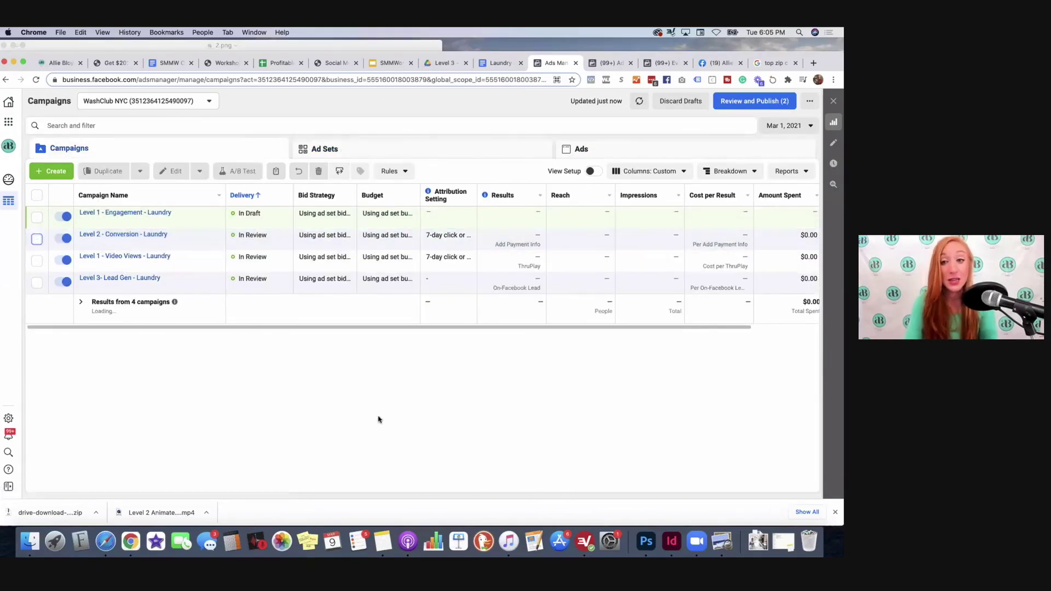
{"action": "left_click", "coordinate": [686, 171]}
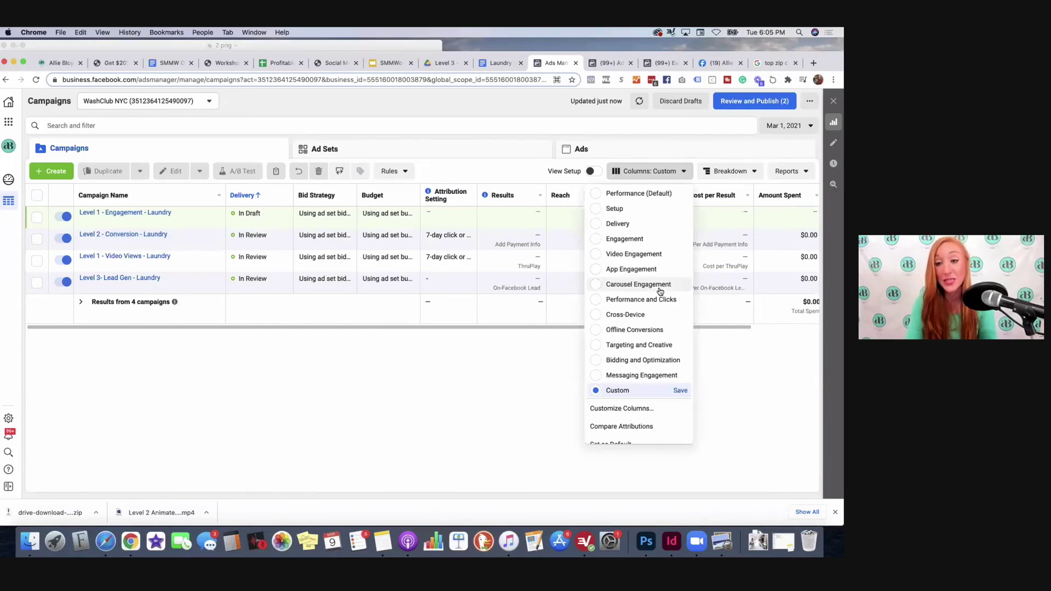
Step: Browse the Columns: Custom preset list, then dismiss it, keeping the four laundry campaigns table
{"action": "scroll", "coordinate": [658, 287], "scroll_direction": "down", "scroll_amount": 2}
{"action": "scroll", "coordinate": [658, 290], "scroll_direction": "up", "scroll_amount": 2}
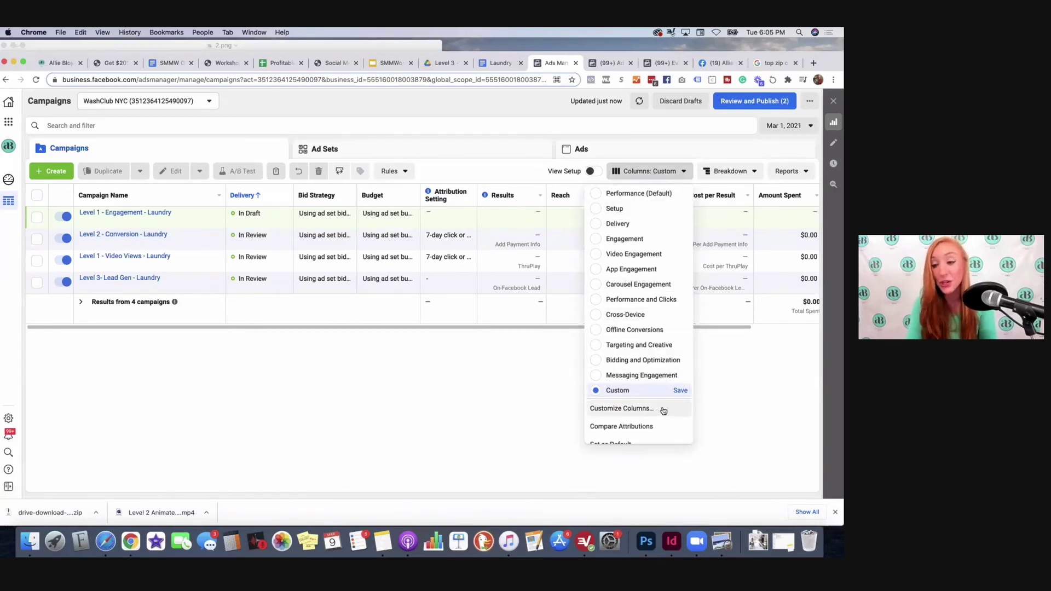
{"action": "left_click", "coordinate": [510, 108]}
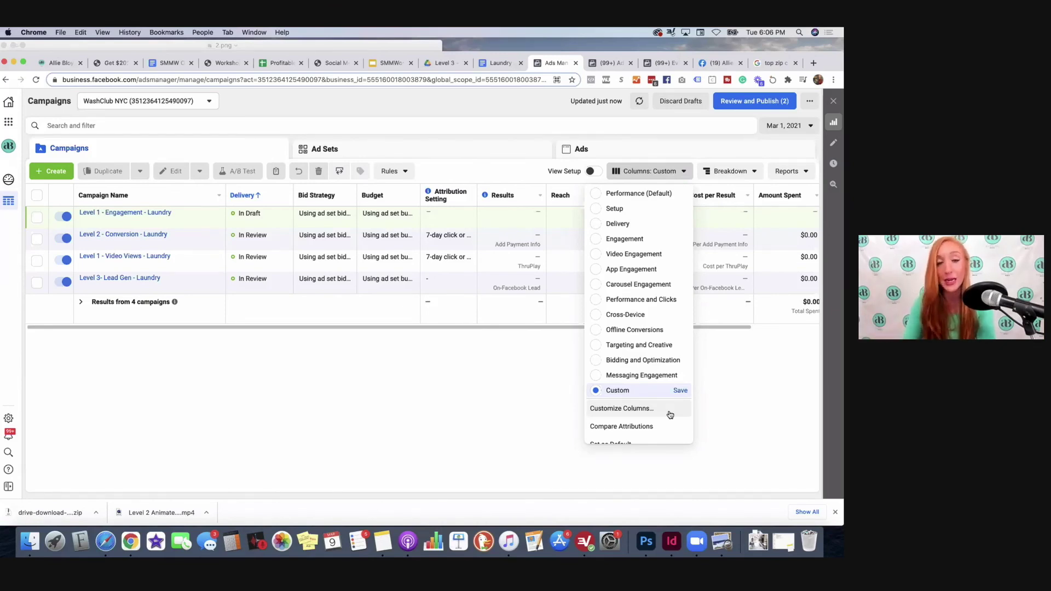
{"action": "left_click", "coordinate": [456, 304]}
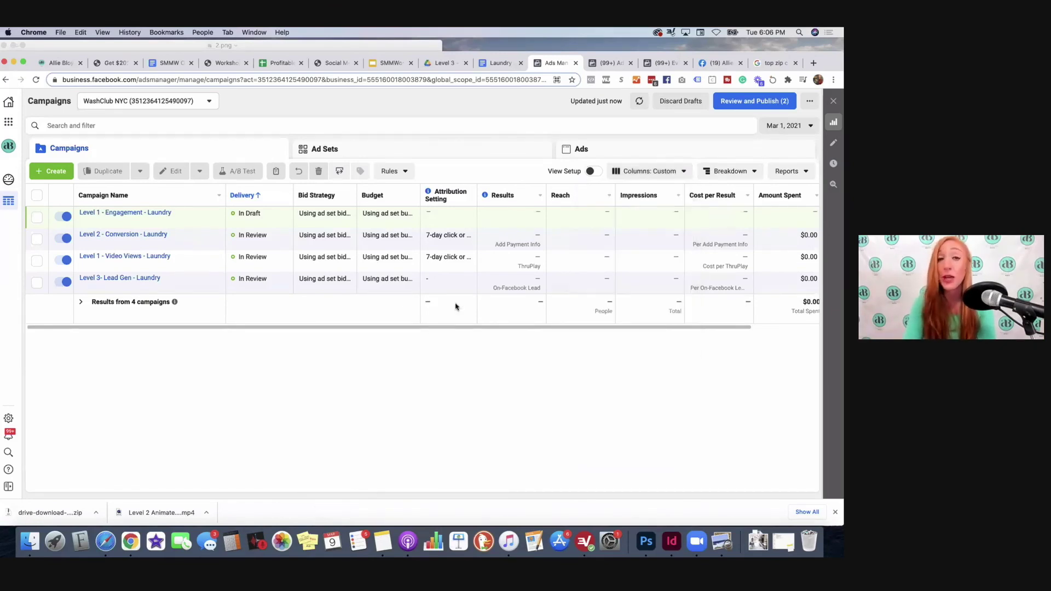